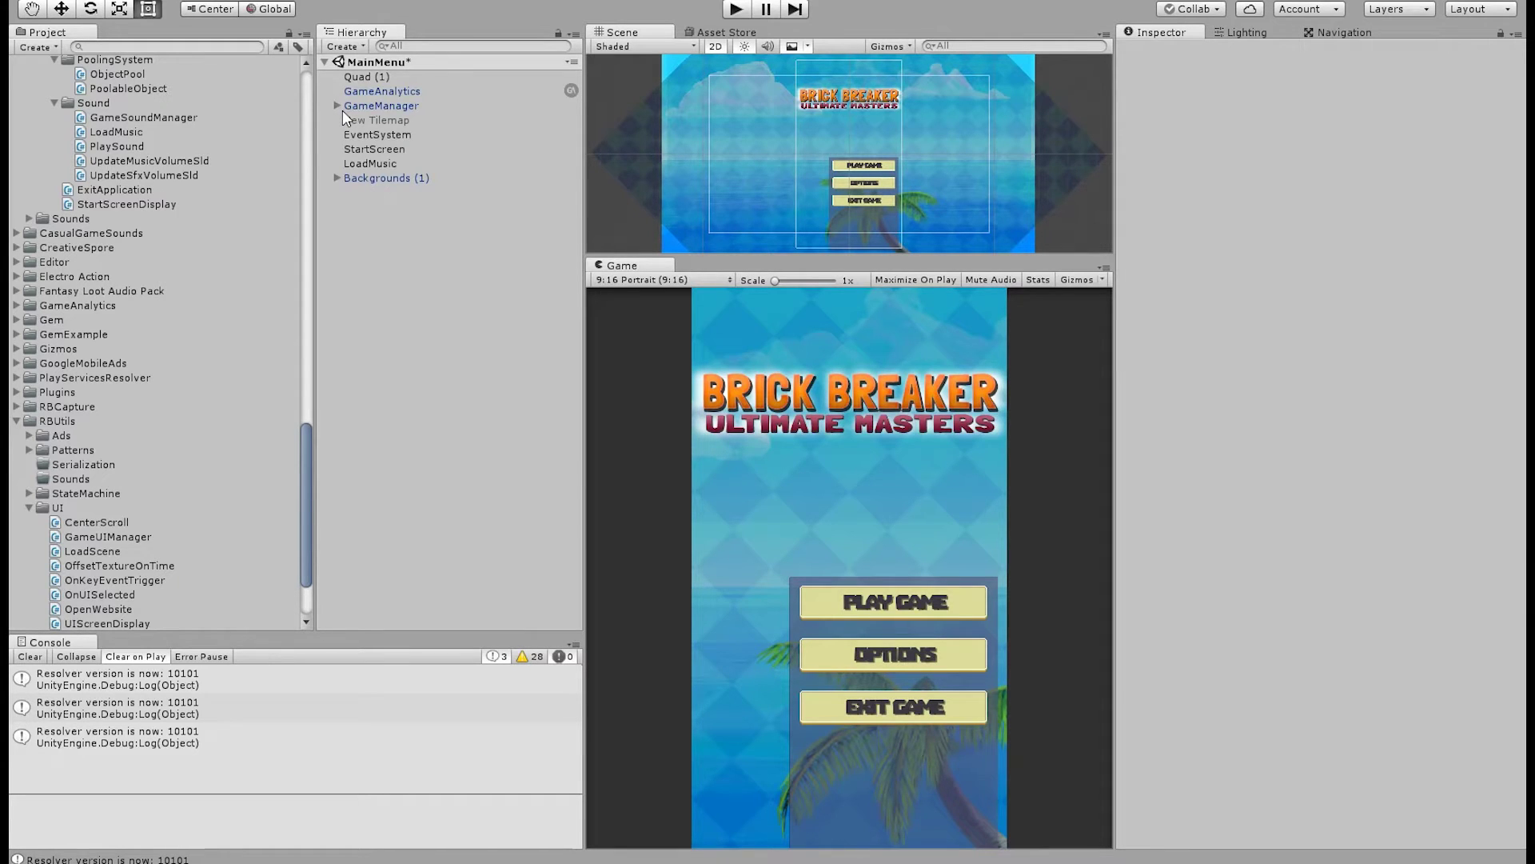
Examine the components attached to the GameManager object in the MainMenu scene
click(338, 105)
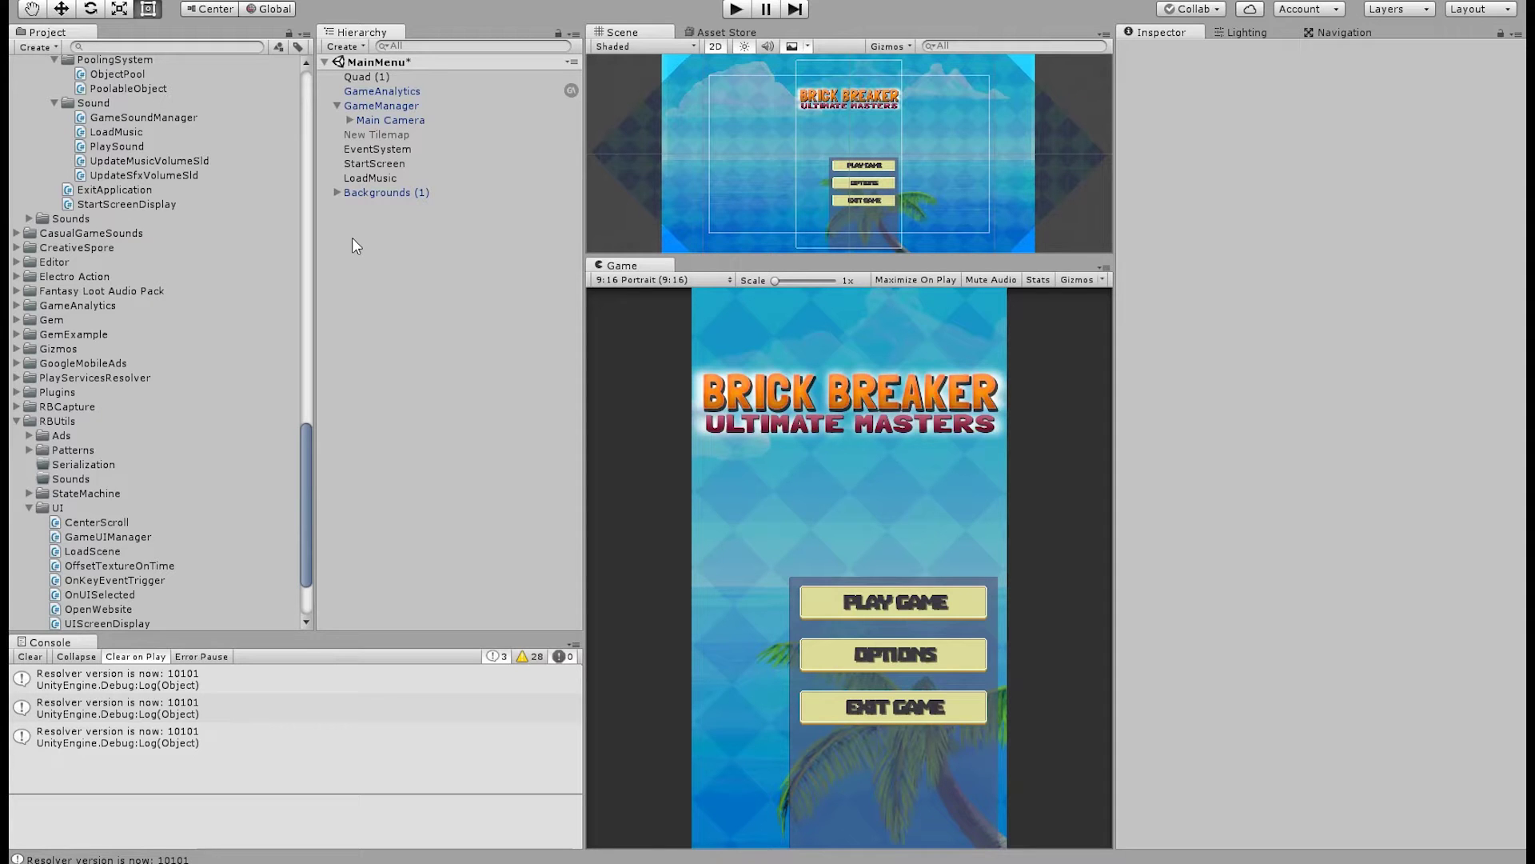
click(375, 102)
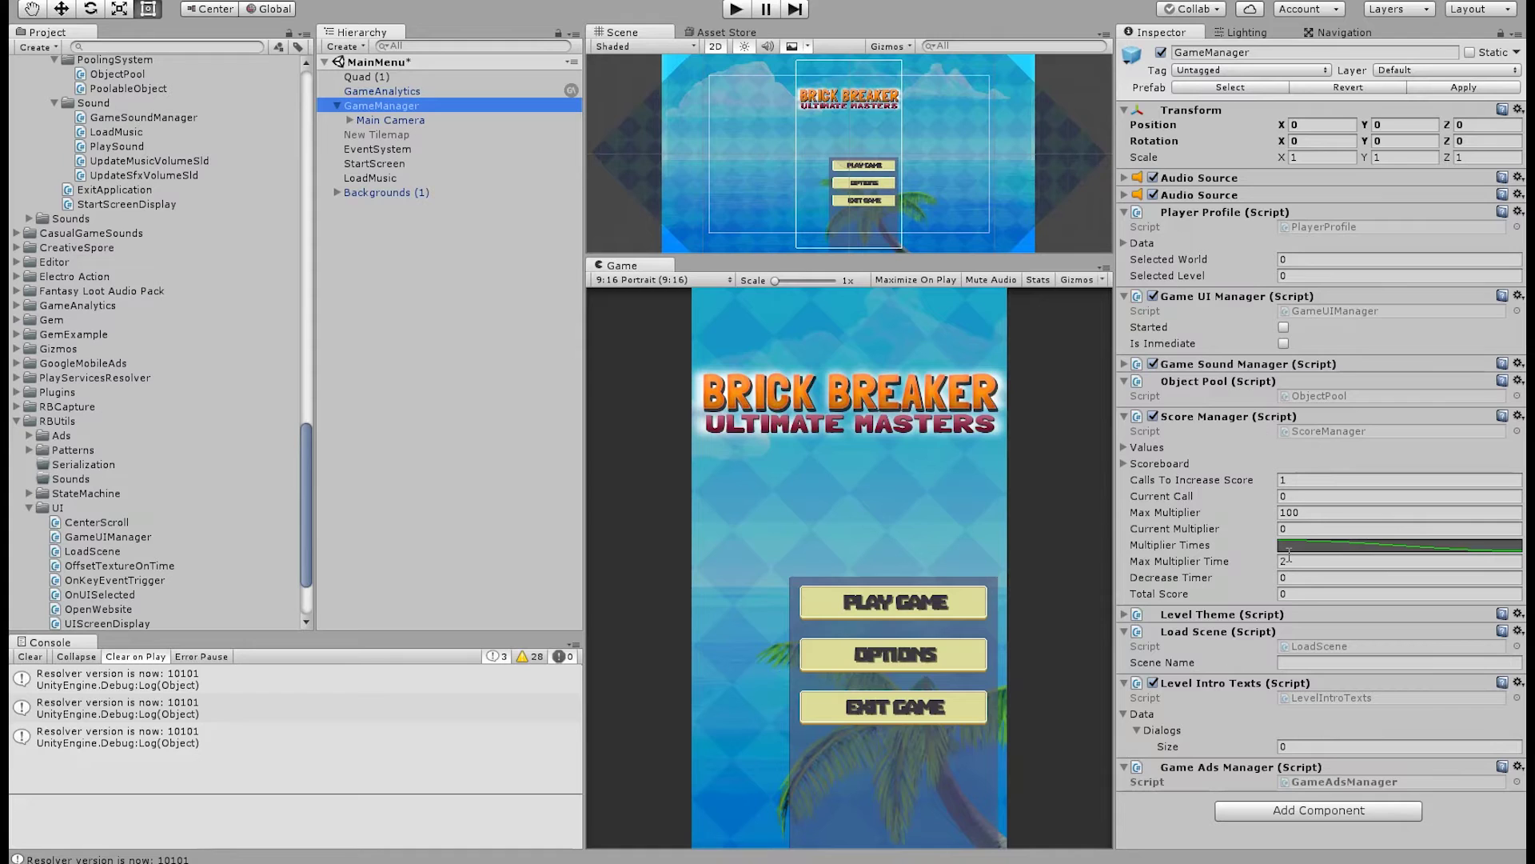
click(390, 135)
click(391, 105)
key(Left)
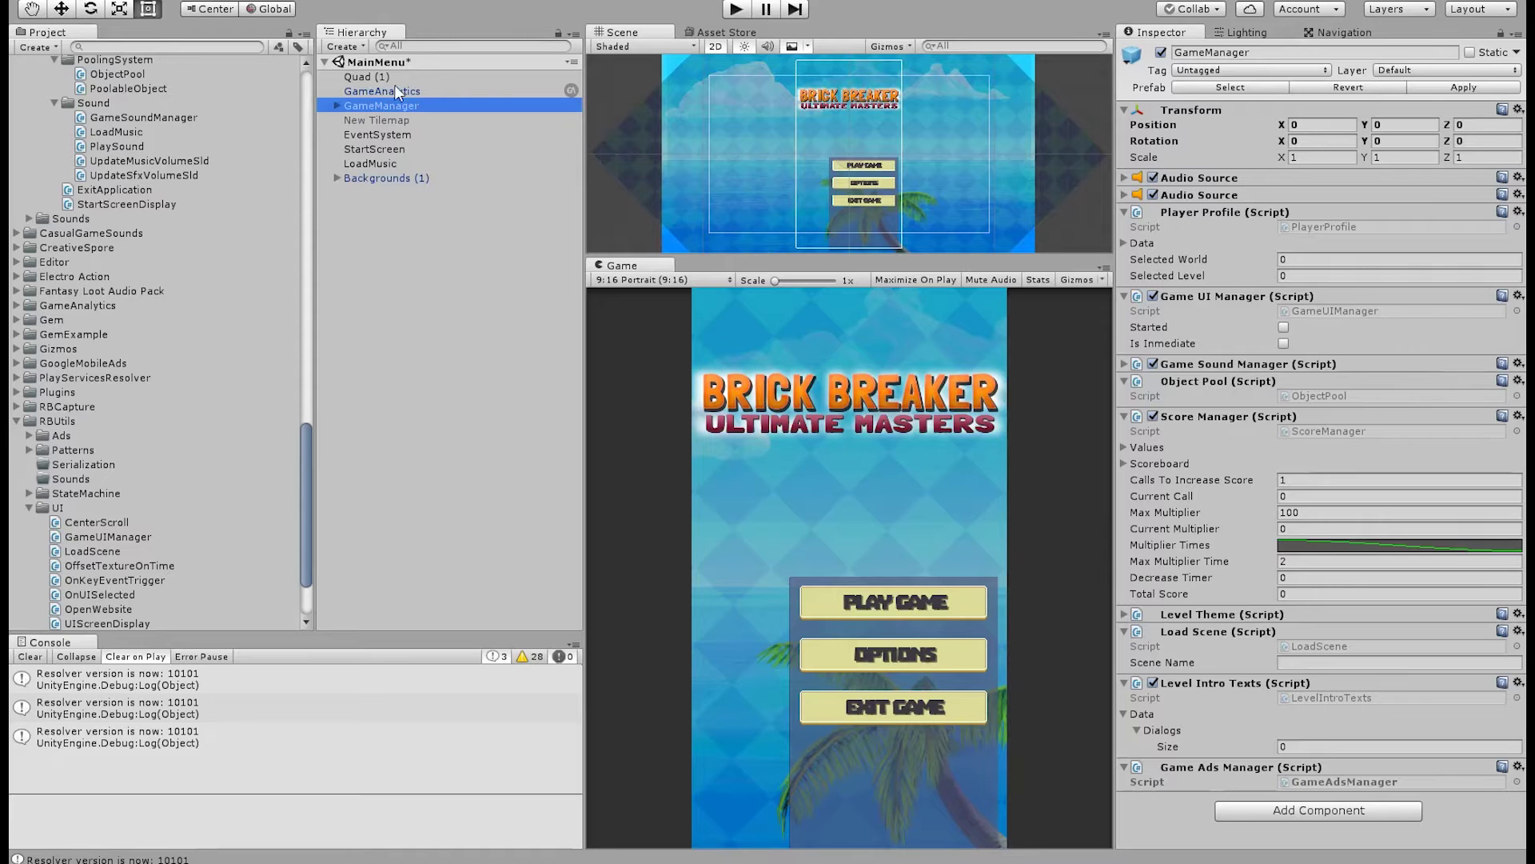
Try a different orthographic size on the Main Camera under GameManager and undo the change
click(337, 106)
click(401, 120)
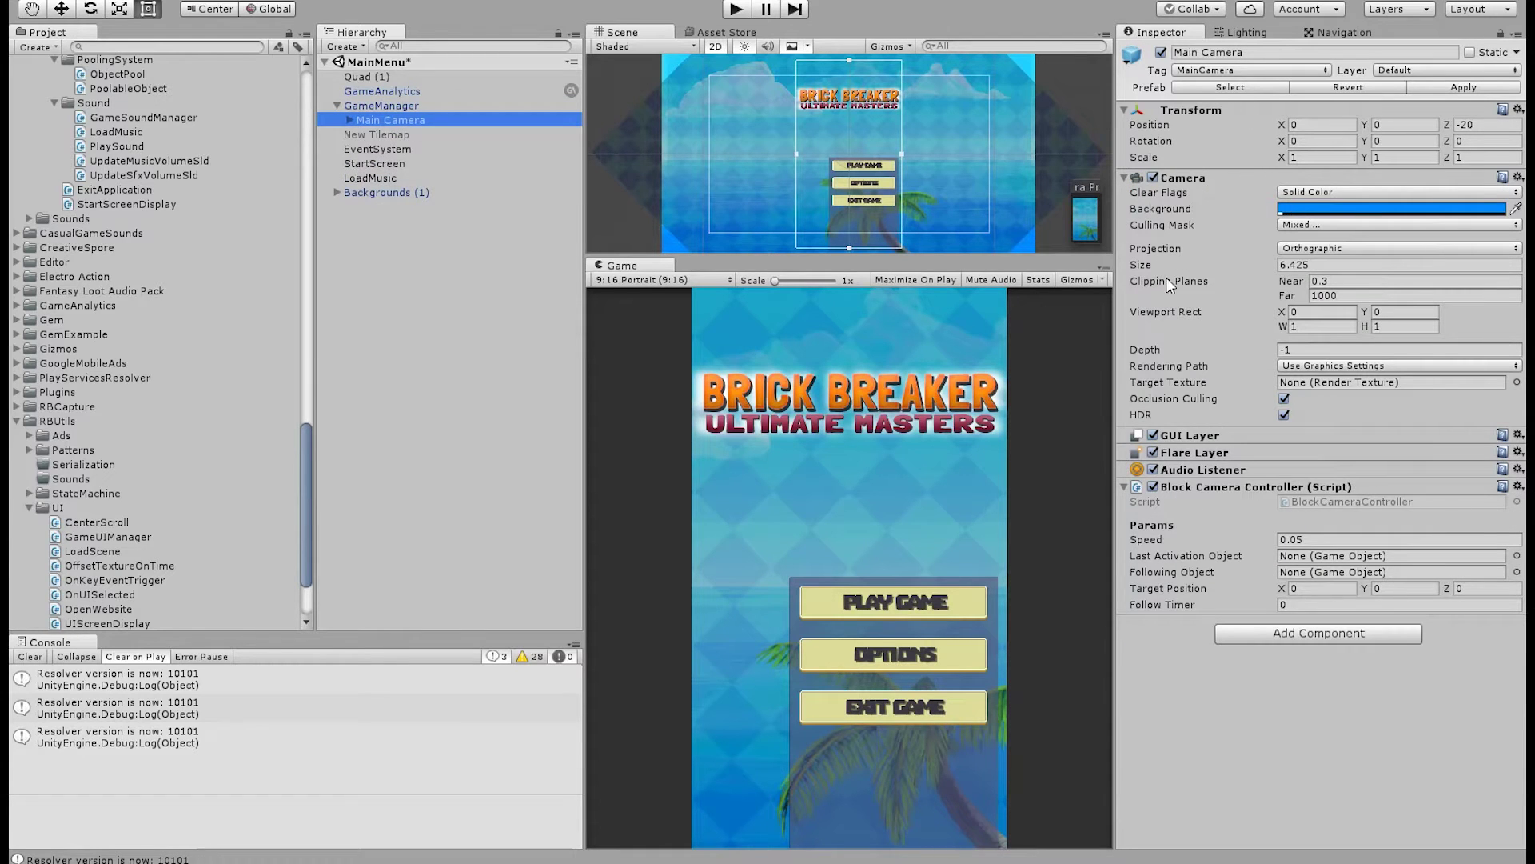
drag(1142, 265, 1229, 292)
key(ctrl+z)
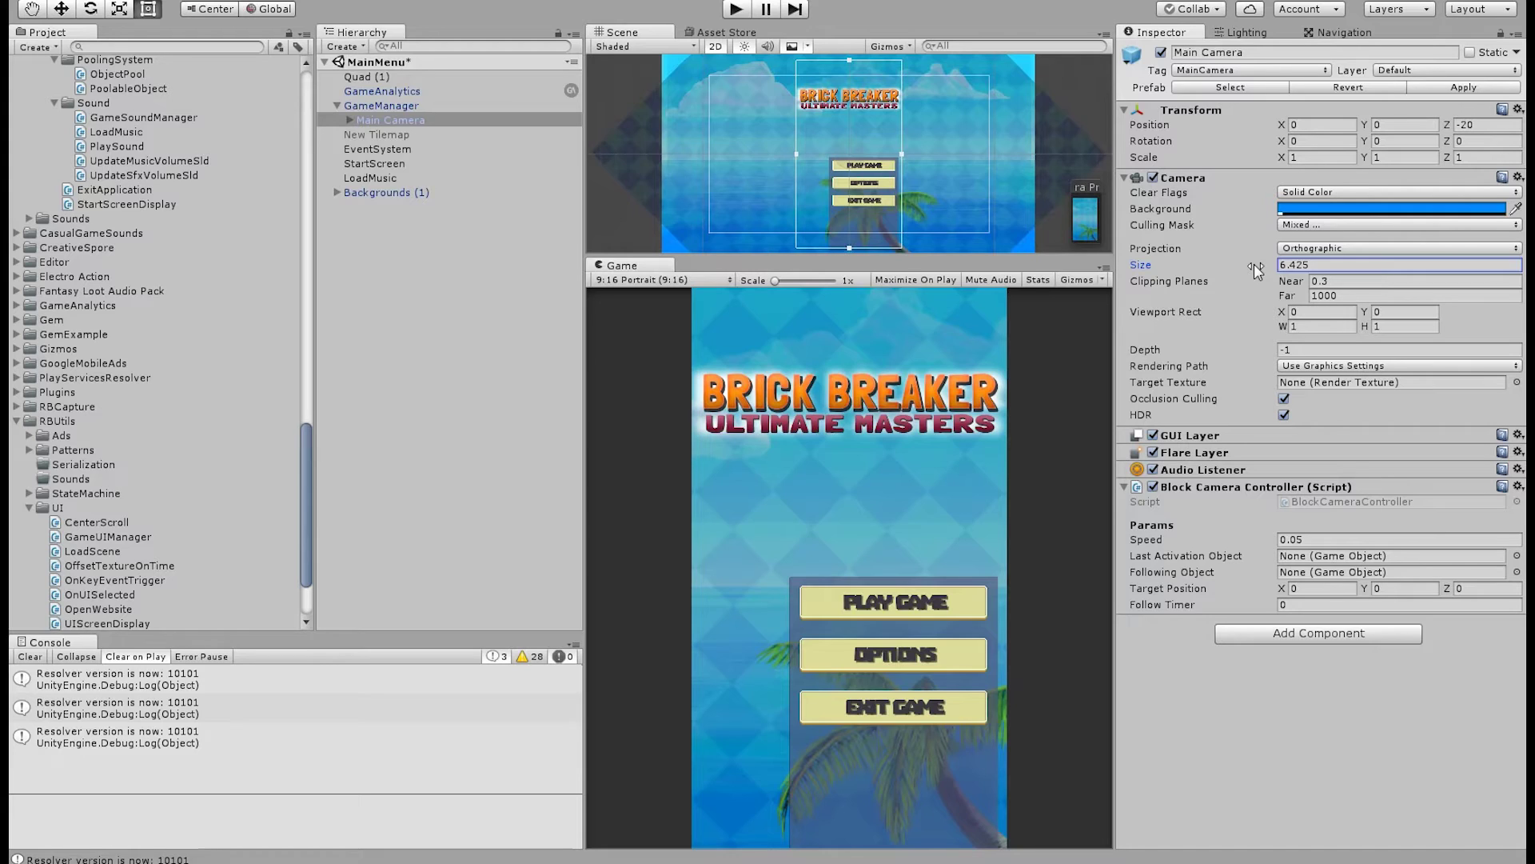
Expand the Main Camera and examine how GameManager, Main Camera, UICamera and UI are nested
click(350, 120)
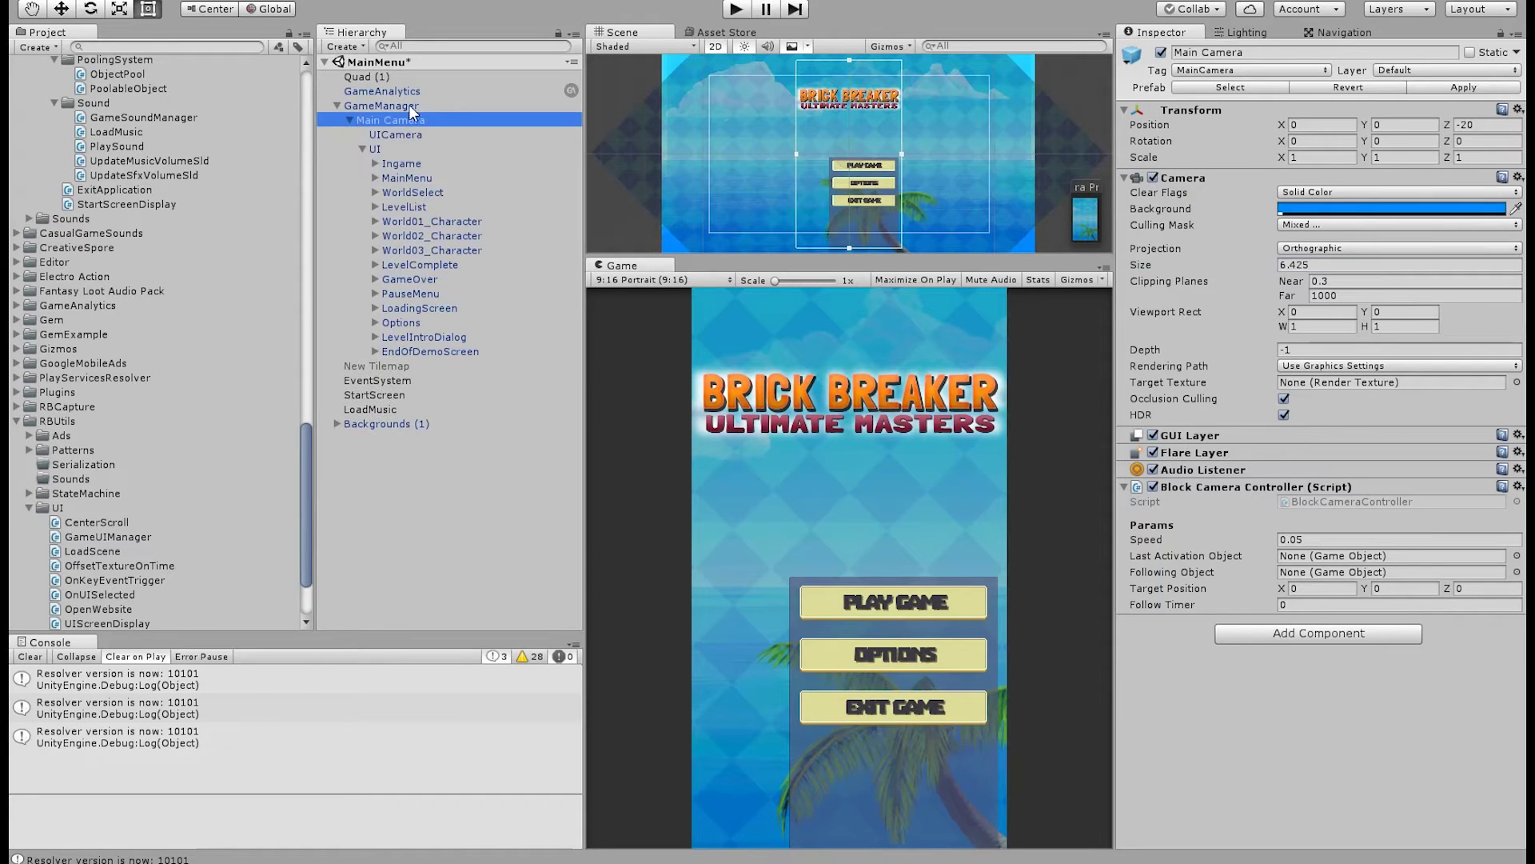
click(397, 133)
click(392, 106)
click(392, 119)
click(391, 135)
click(390, 149)
click(392, 106)
click(392, 120)
click(392, 135)
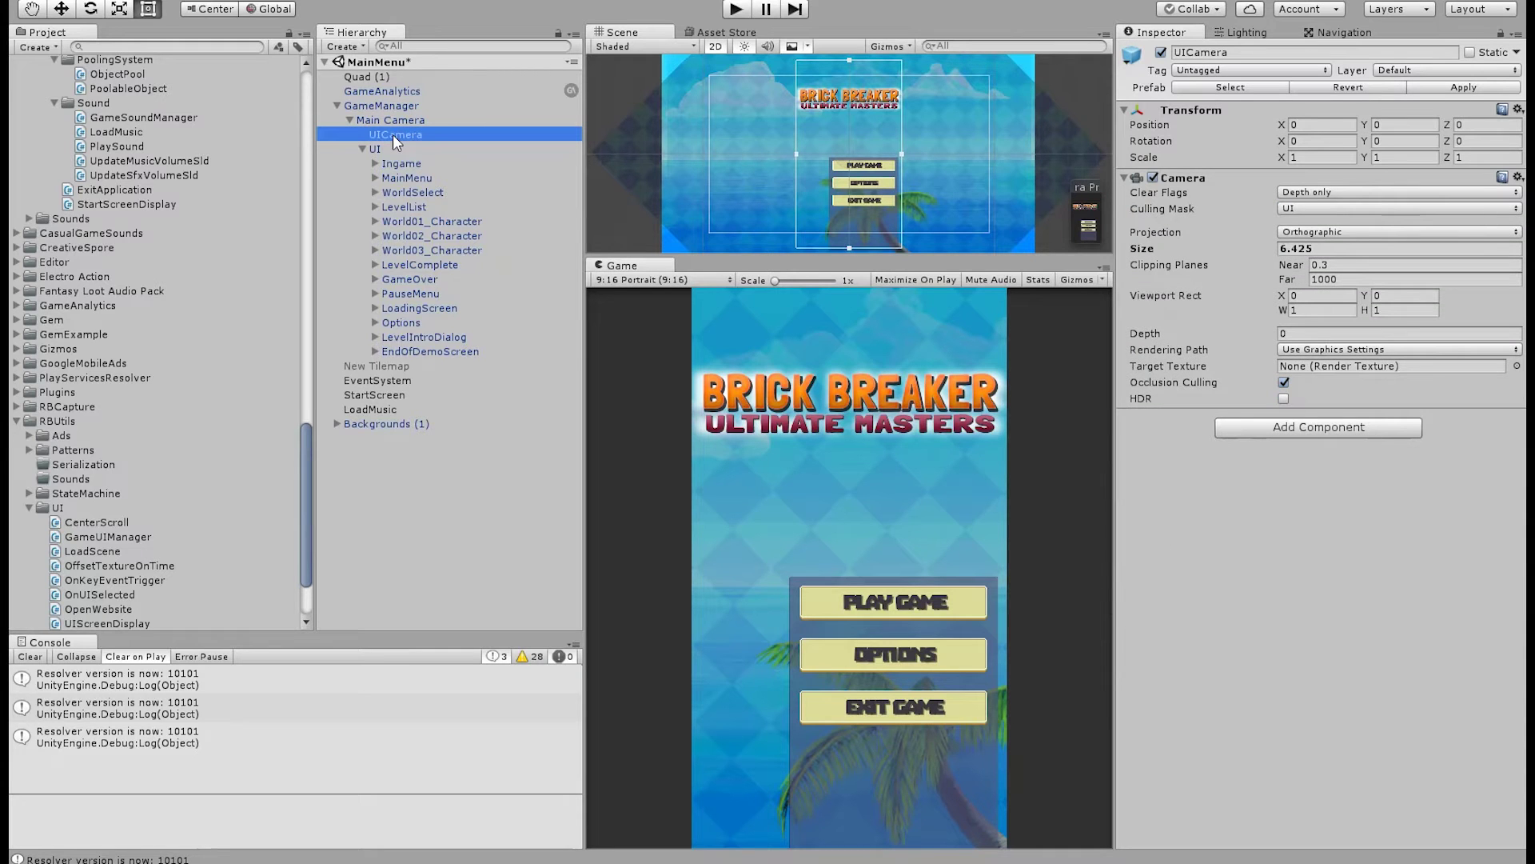
click(416, 123)
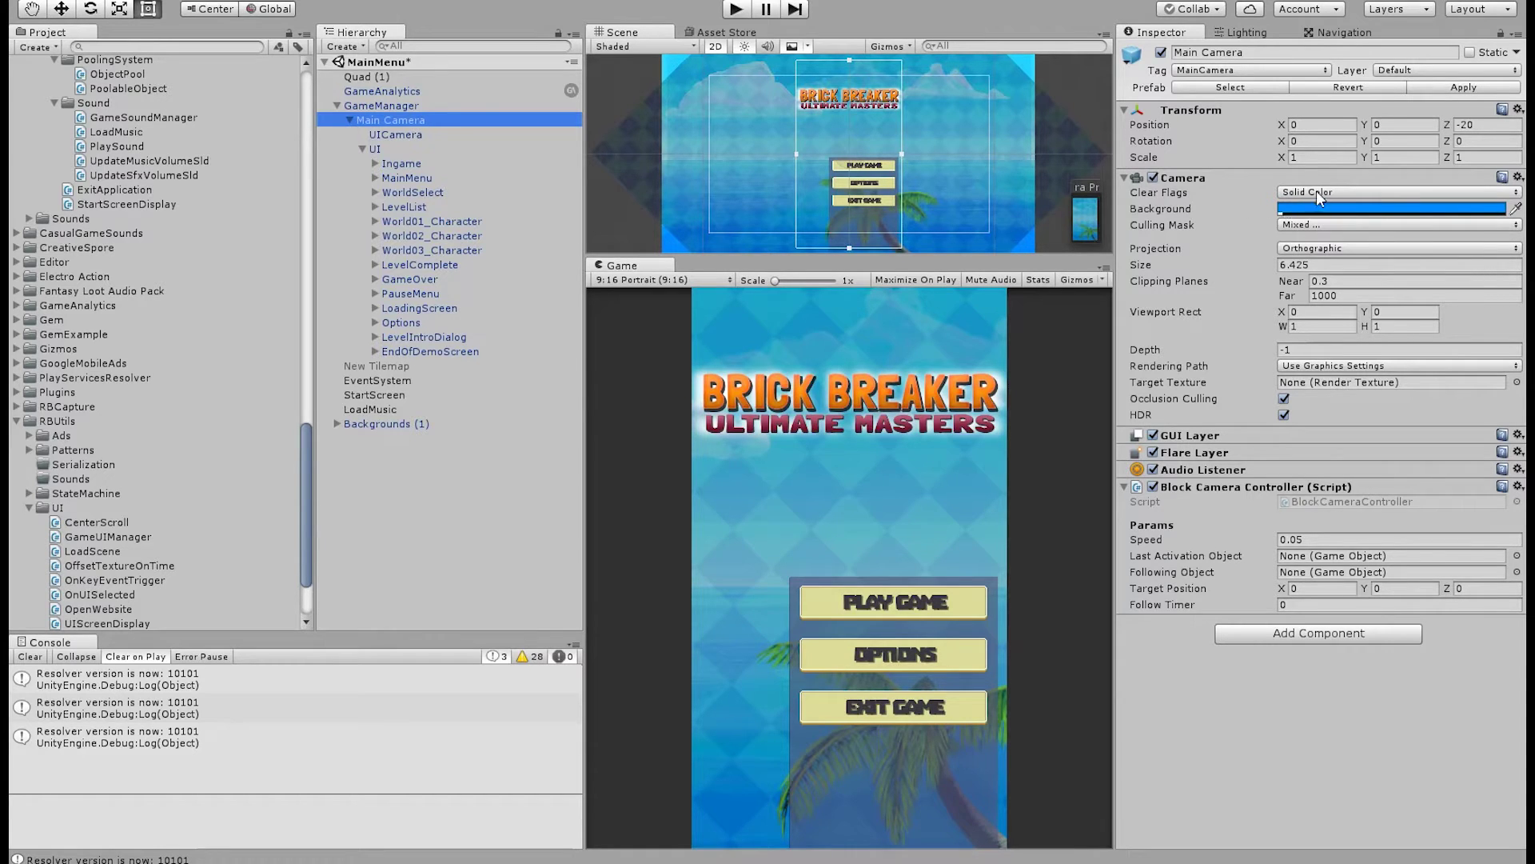
Examine the camera settings of the Main Camera and the UICamera, including Clear Flags and Culling Mask
click(1259, 184)
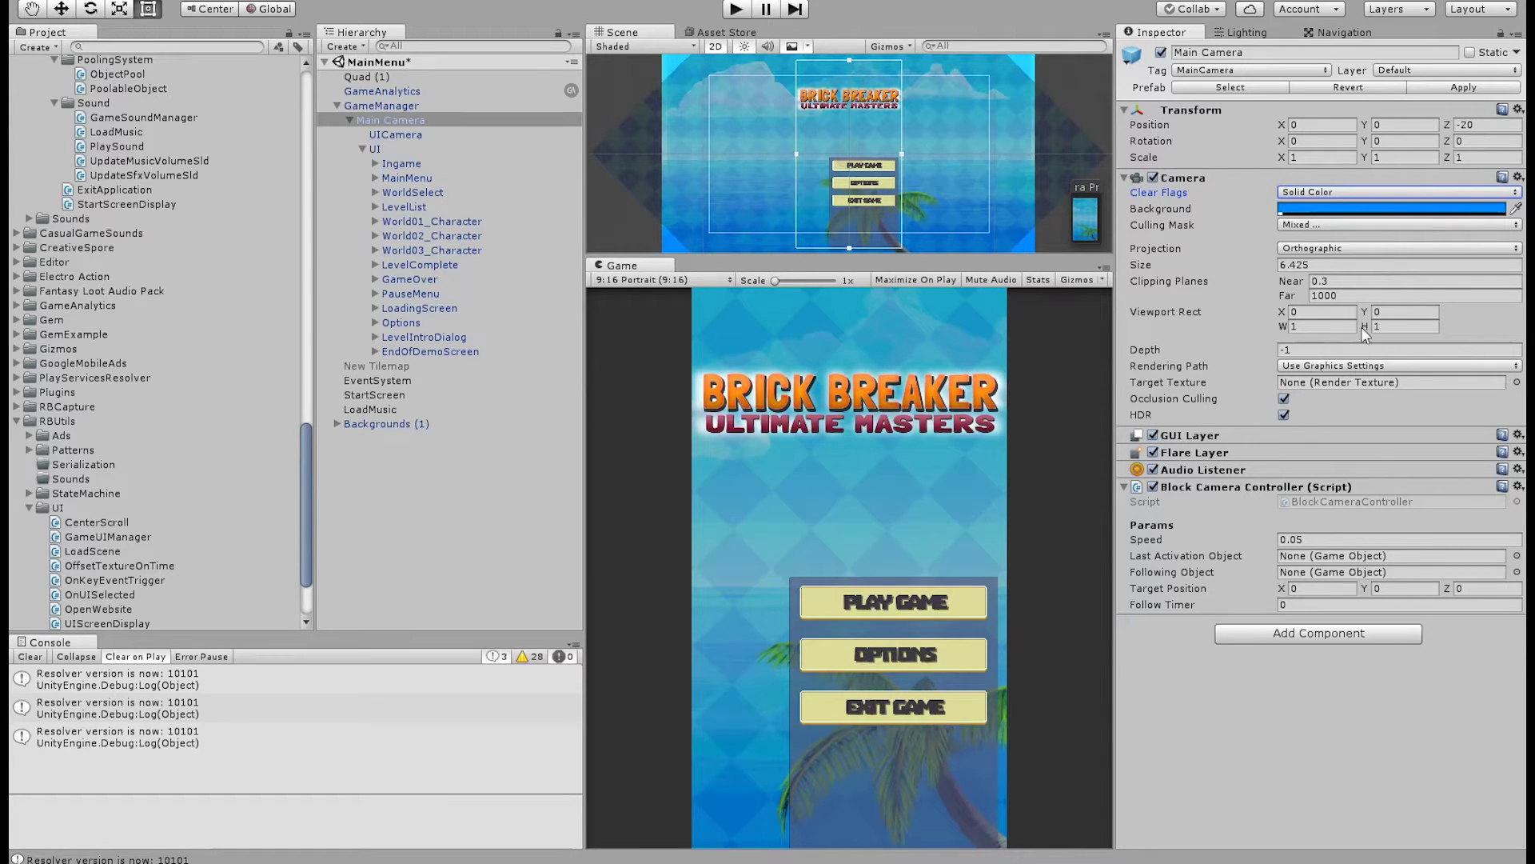
click(1304, 778)
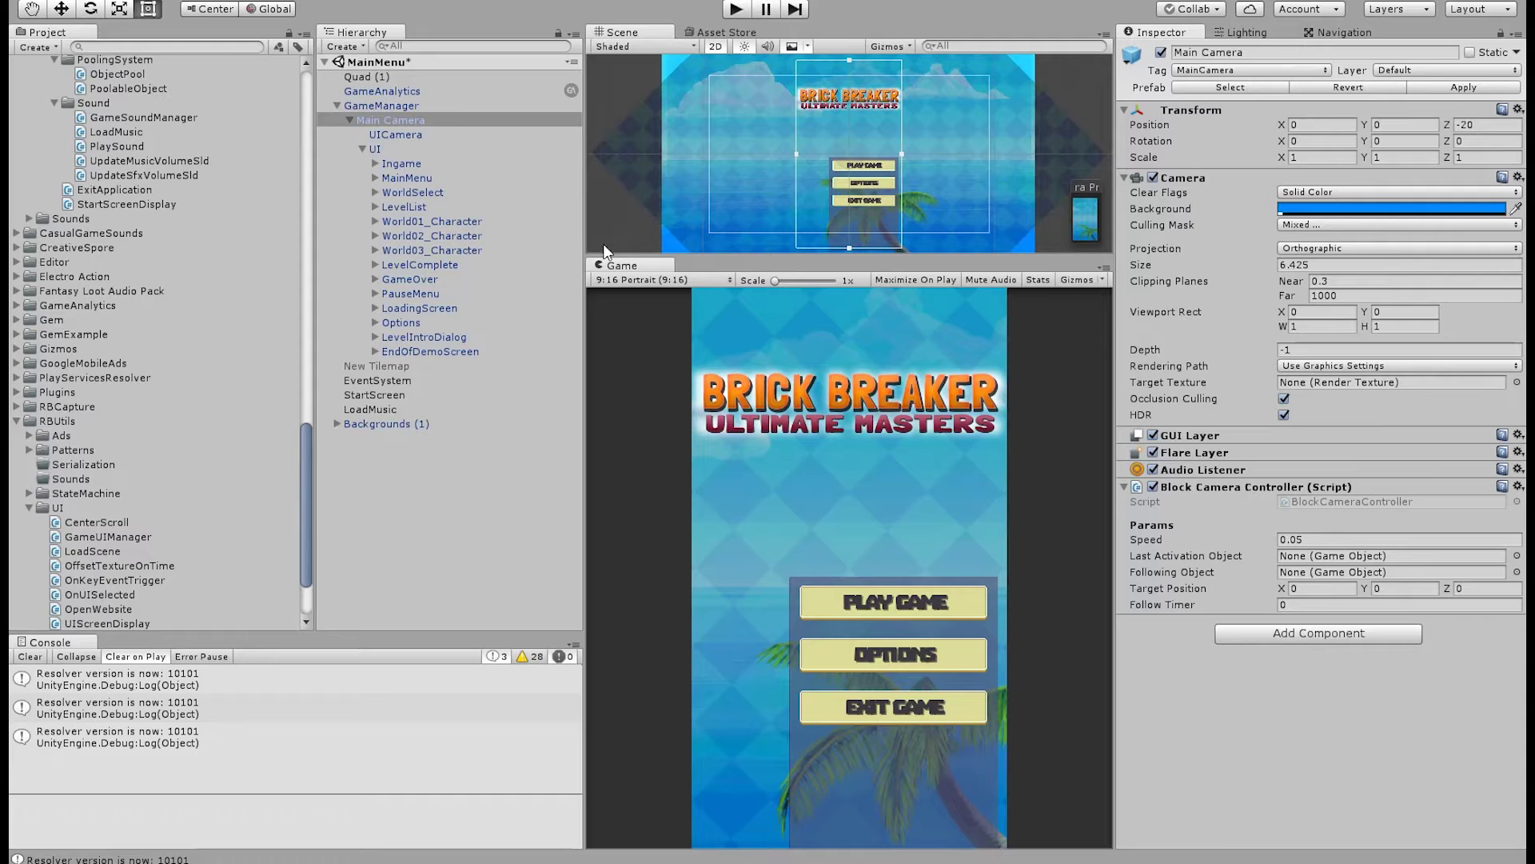
click(391, 134)
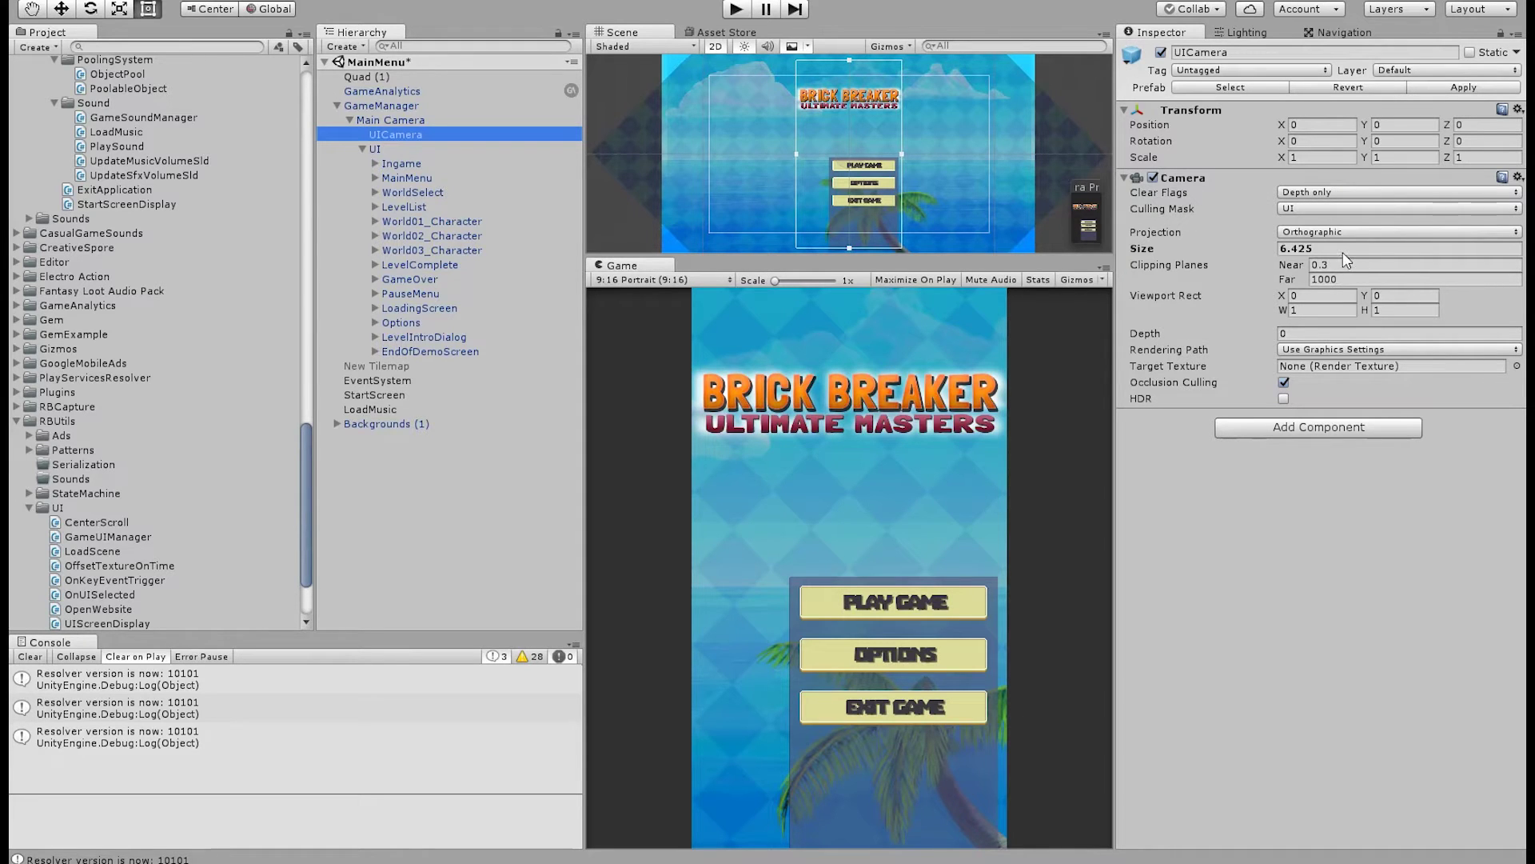
click(1379, 491)
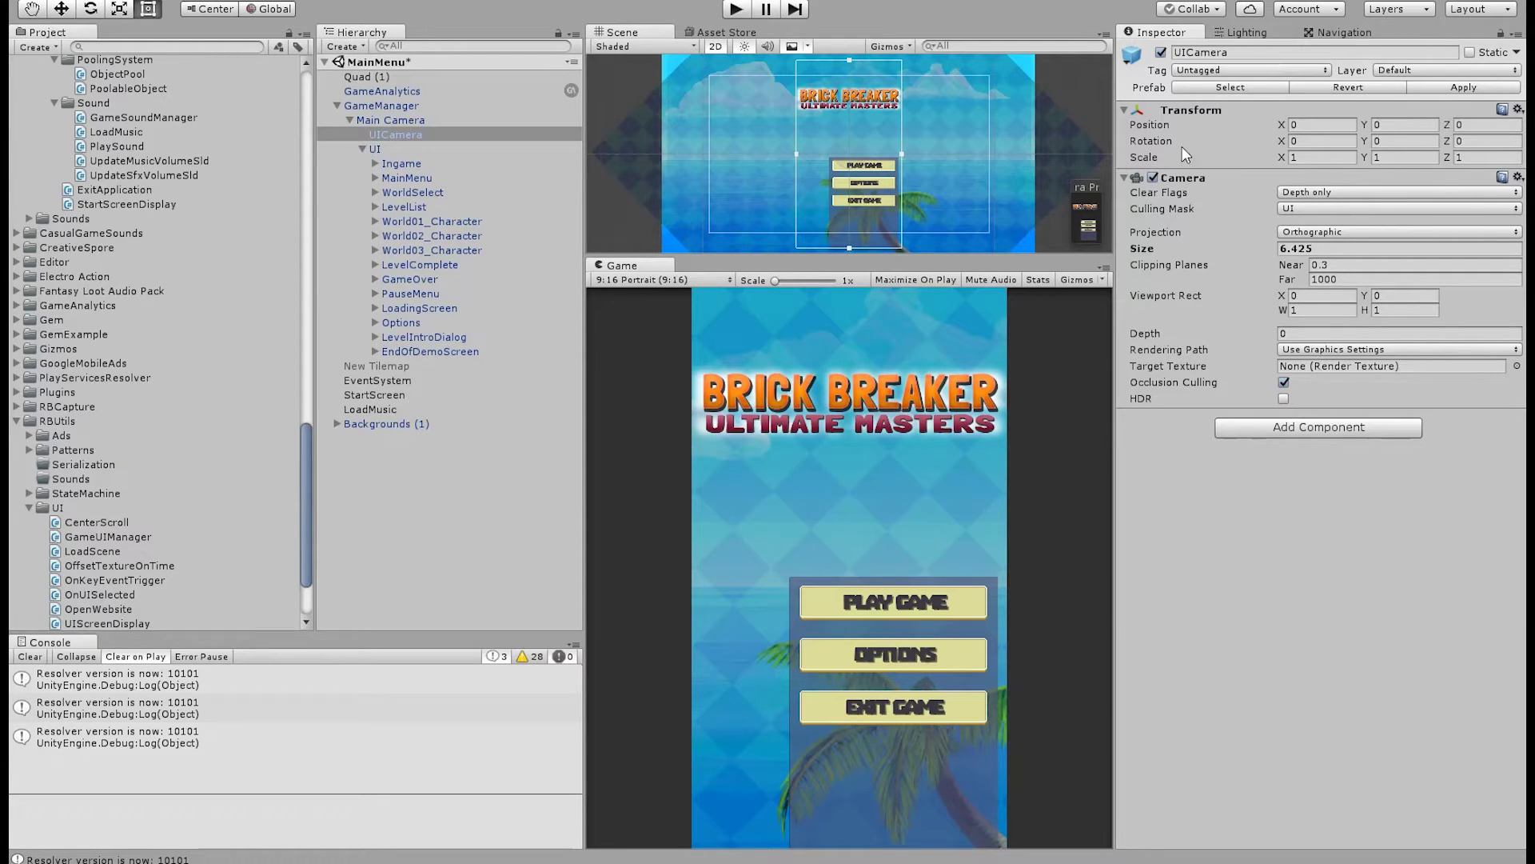
Toggle the UICamera off and on, try a camera size of about 9.04, and undo the size change
click(1161, 53)
click(1161, 53)
click(1161, 53)
click(1161, 53)
drag(1256, 255, 1278, 276)
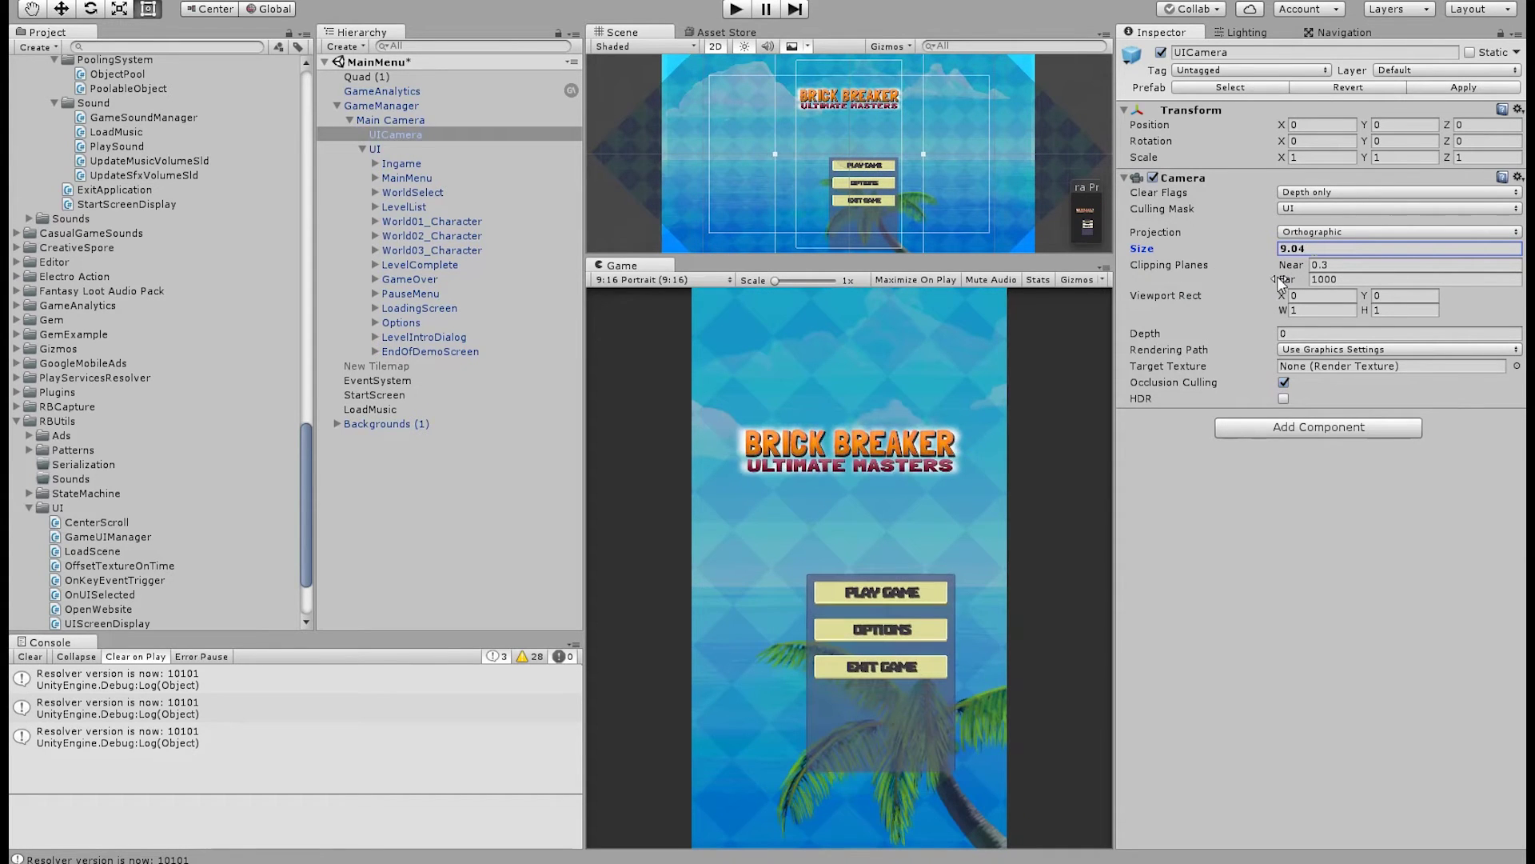
key(ctrl+z)
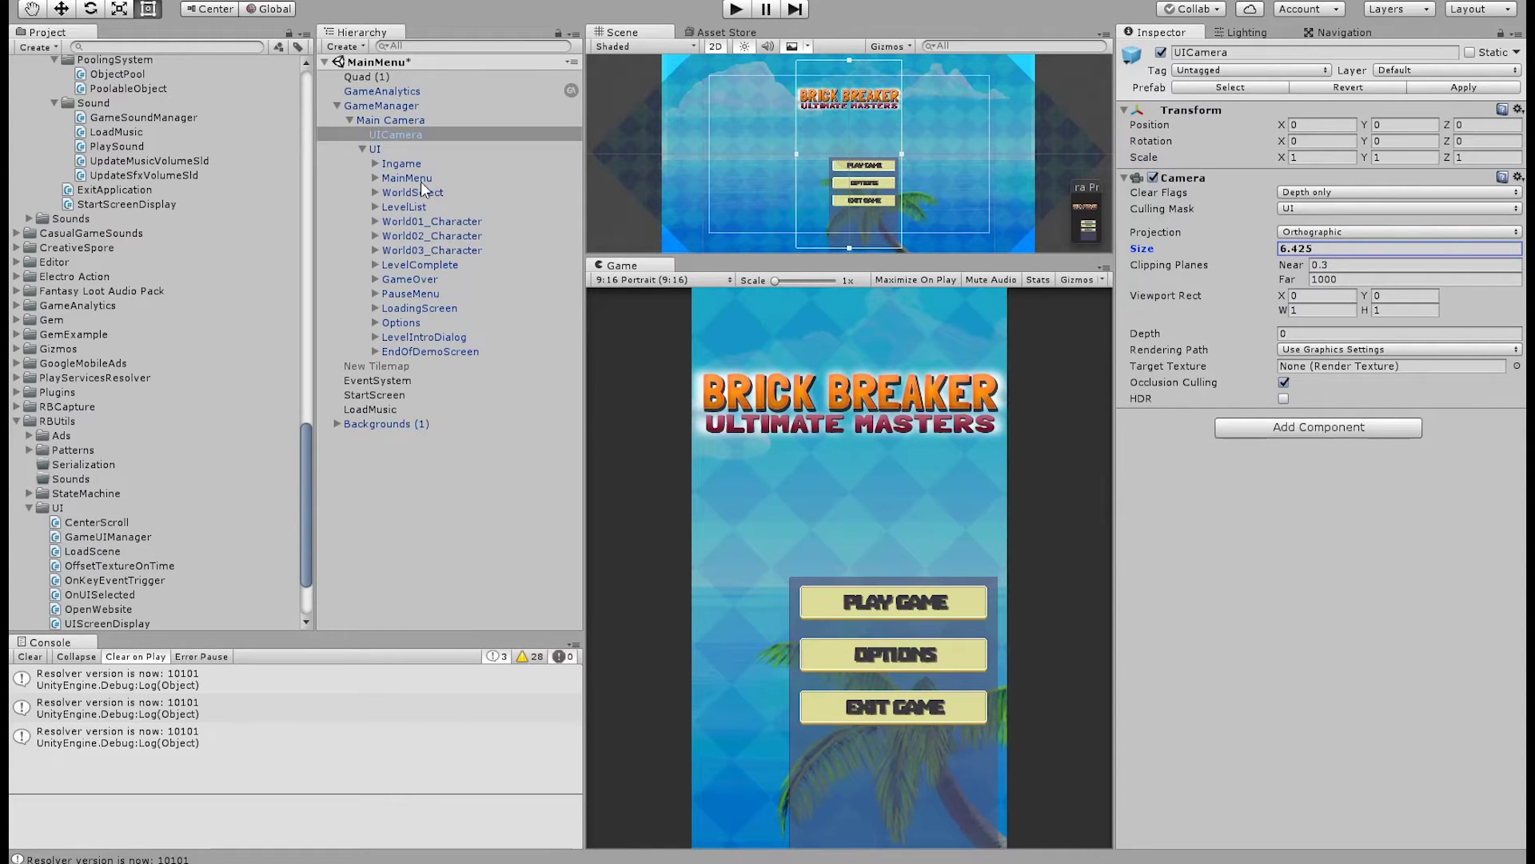
Compare the Depth setting of the Main Camera with that of the UICamera
click(395, 121)
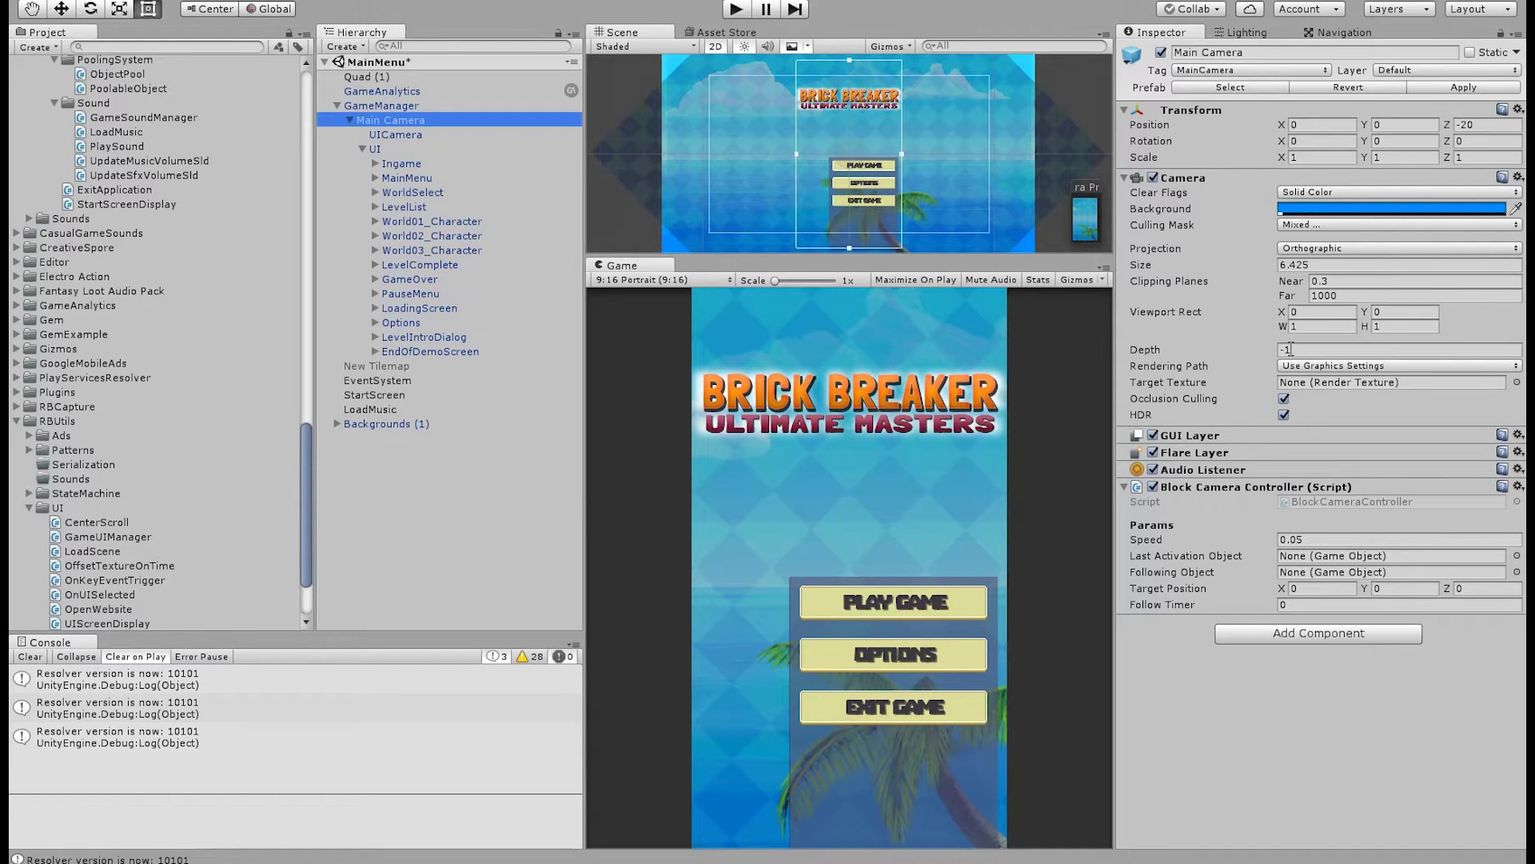
click(400, 134)
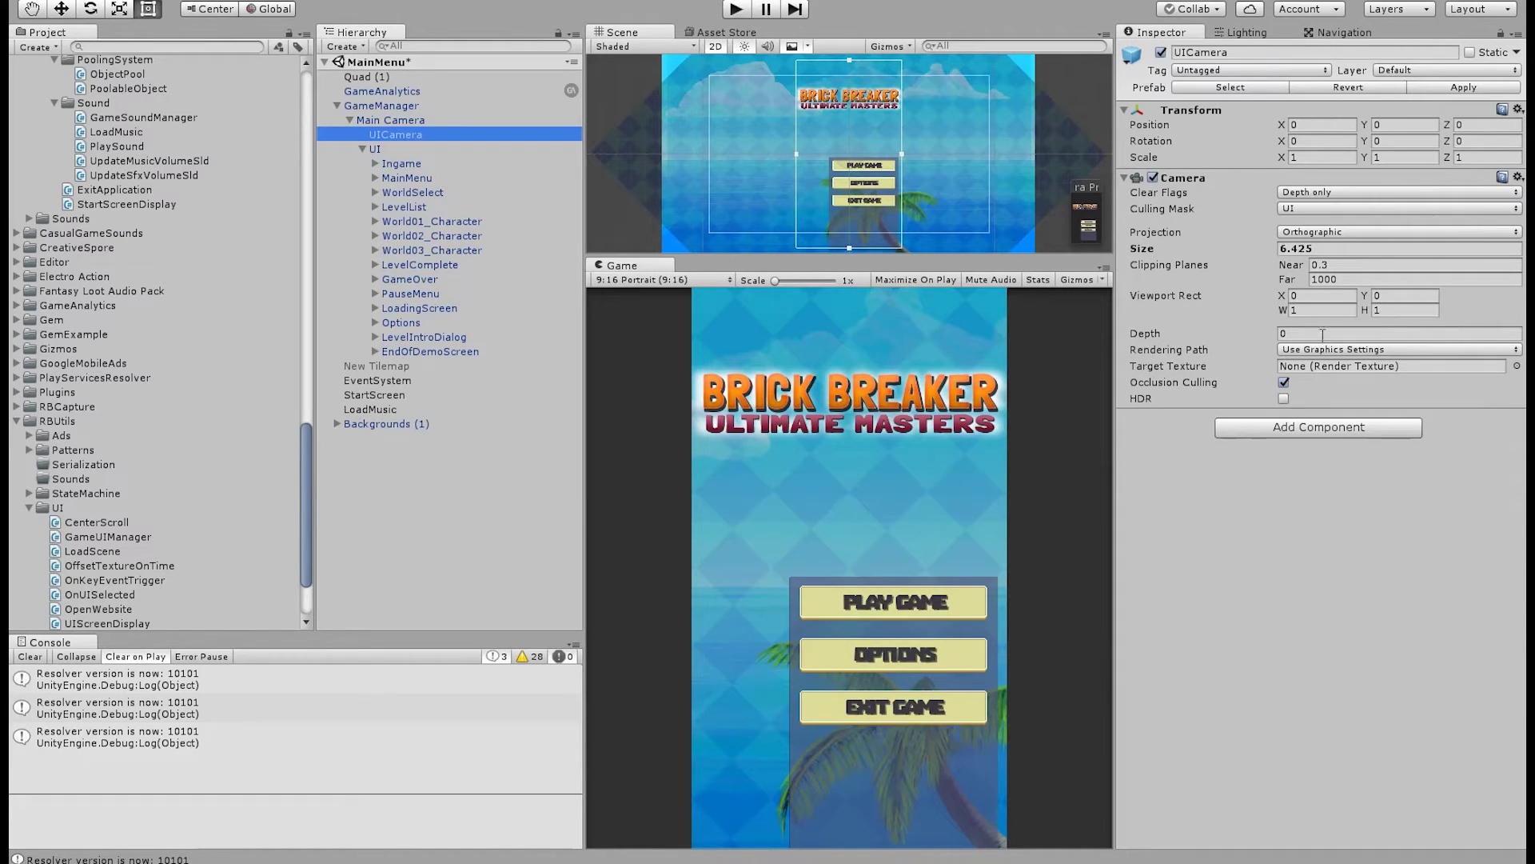
click(1310, 577)
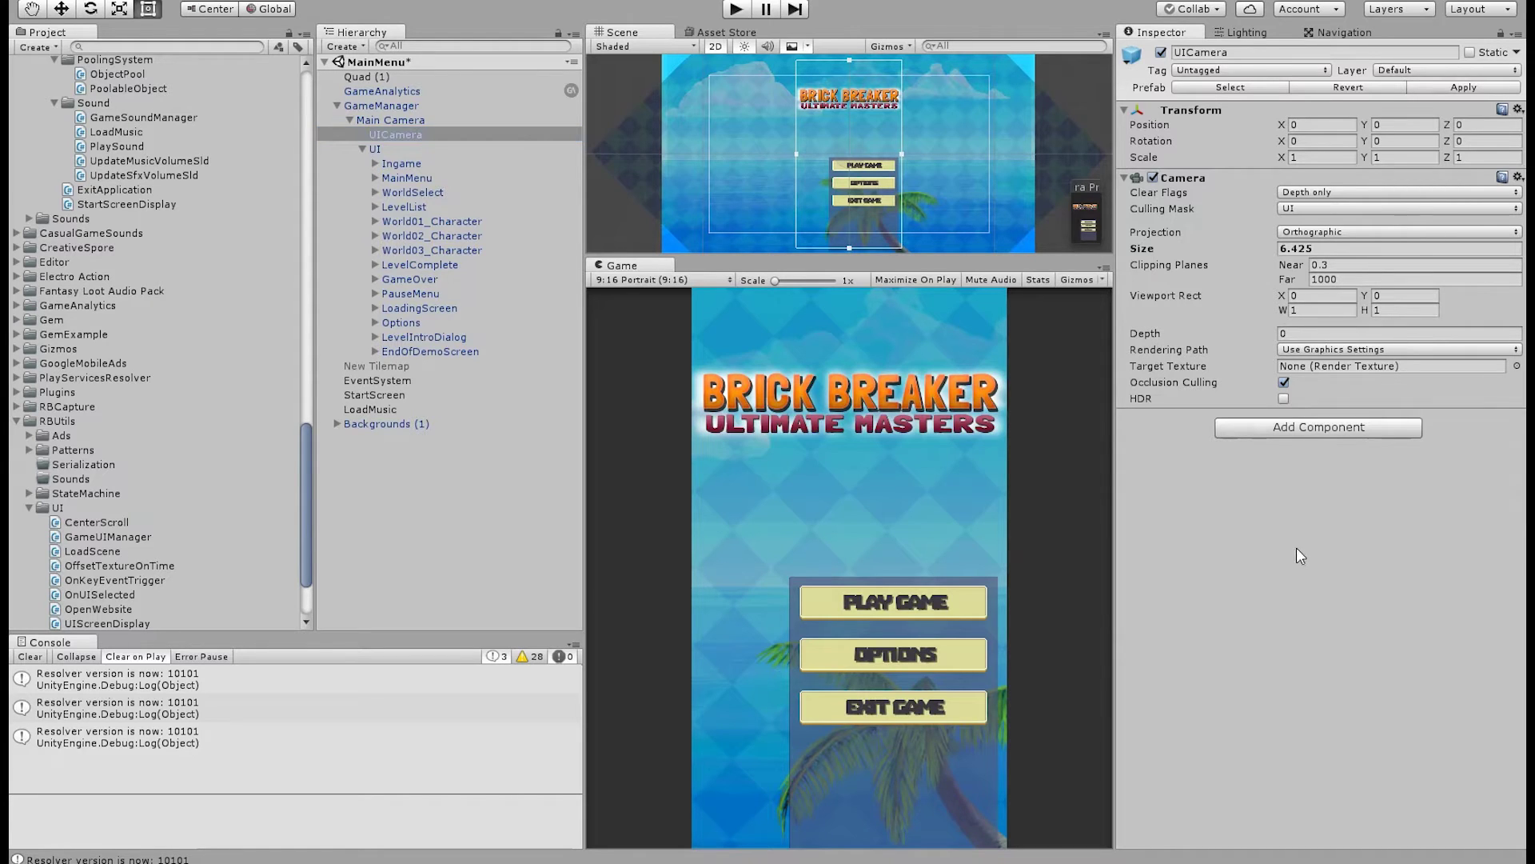
Examine the components of the UI canvas object and collapse its UI Resolution Helper script
click(375, 150)
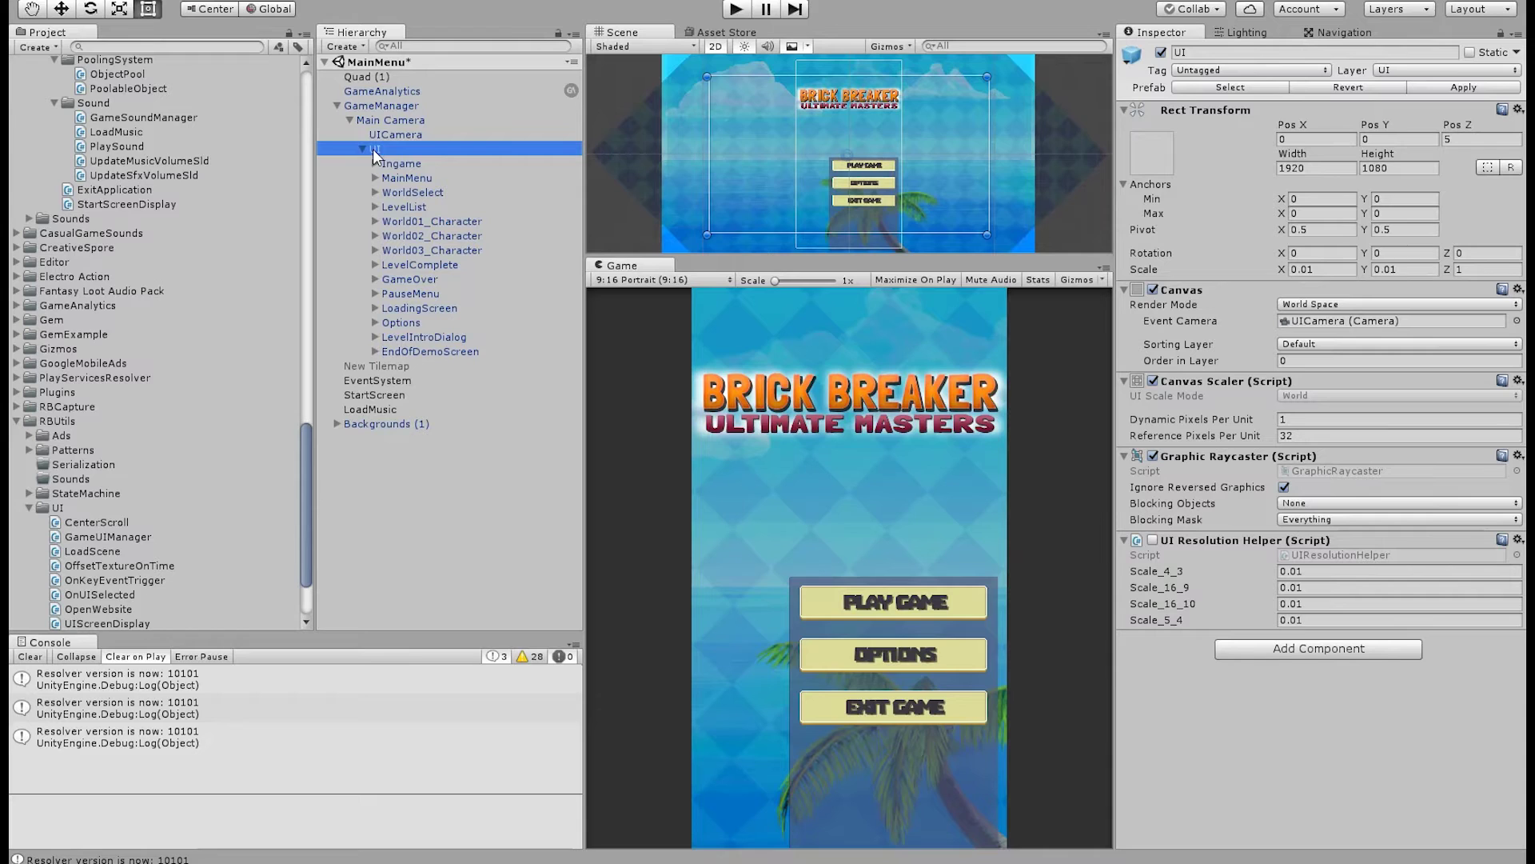
click(363, 149)
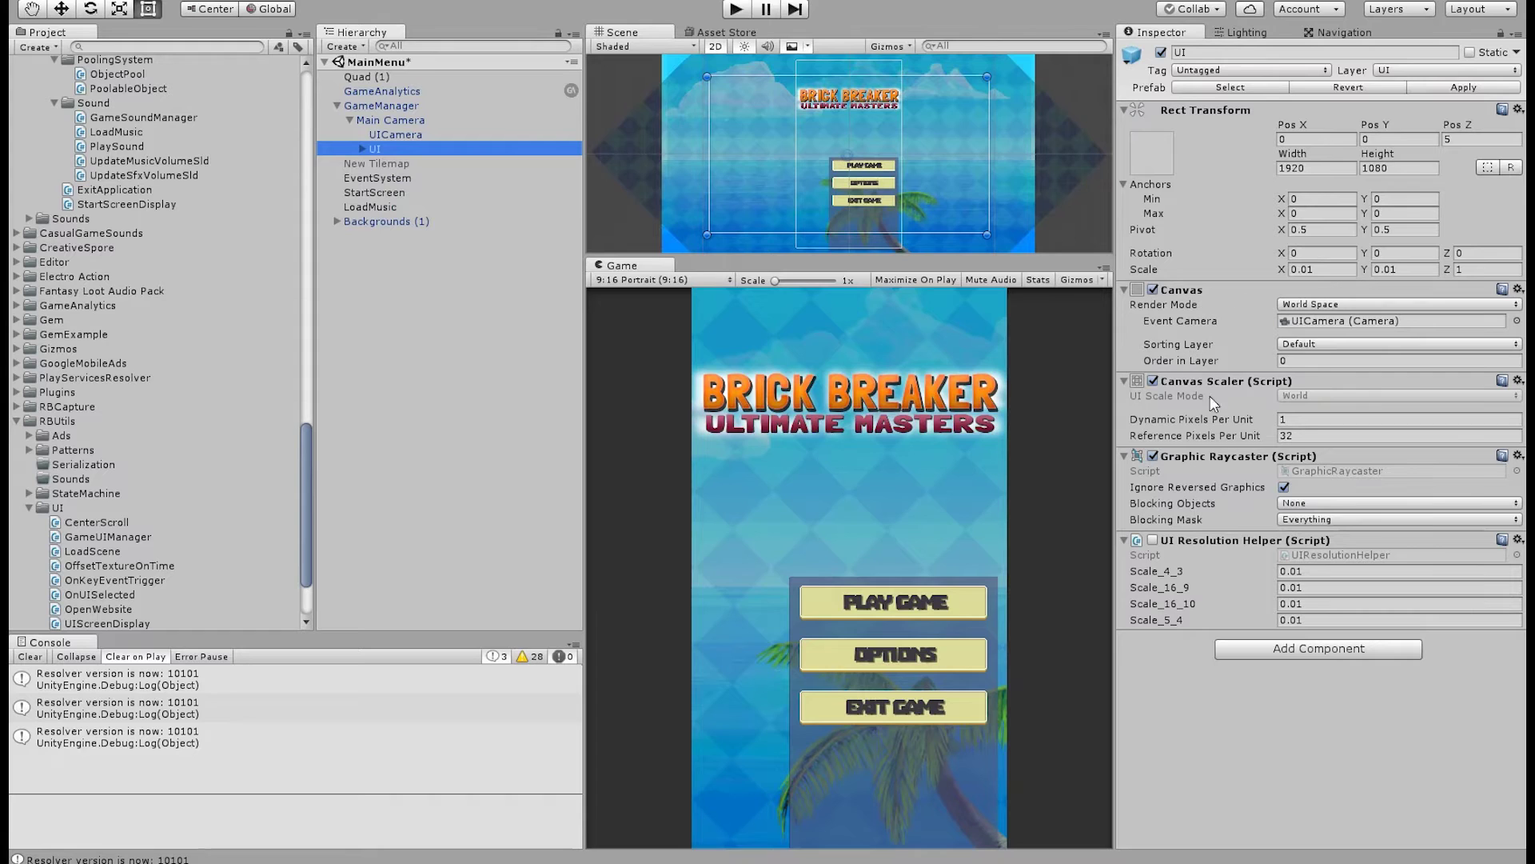
click(1125, 541)
click(1123, 539)
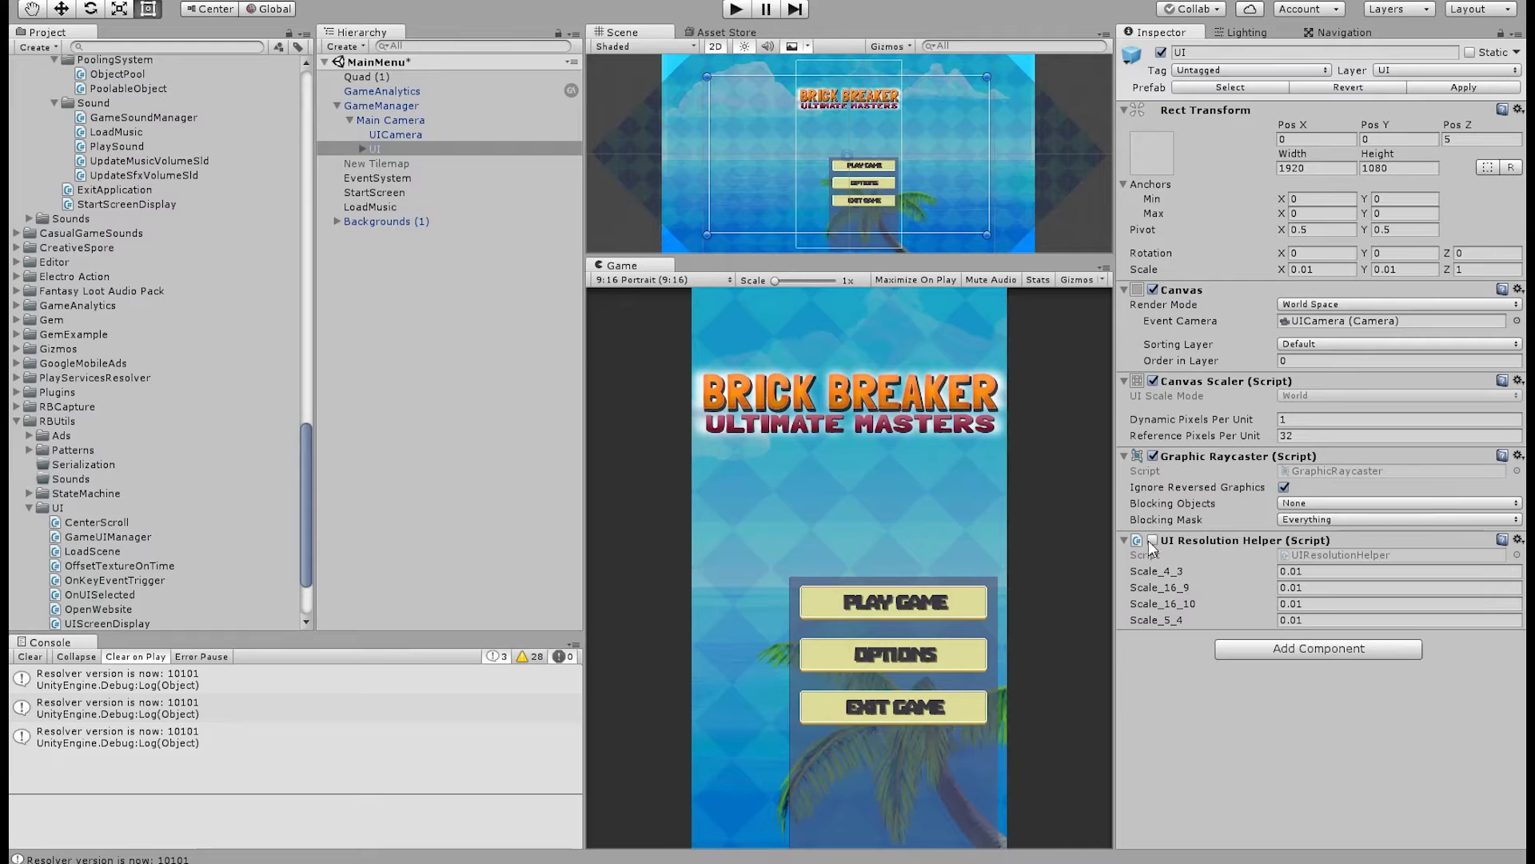
click(1125, 540)
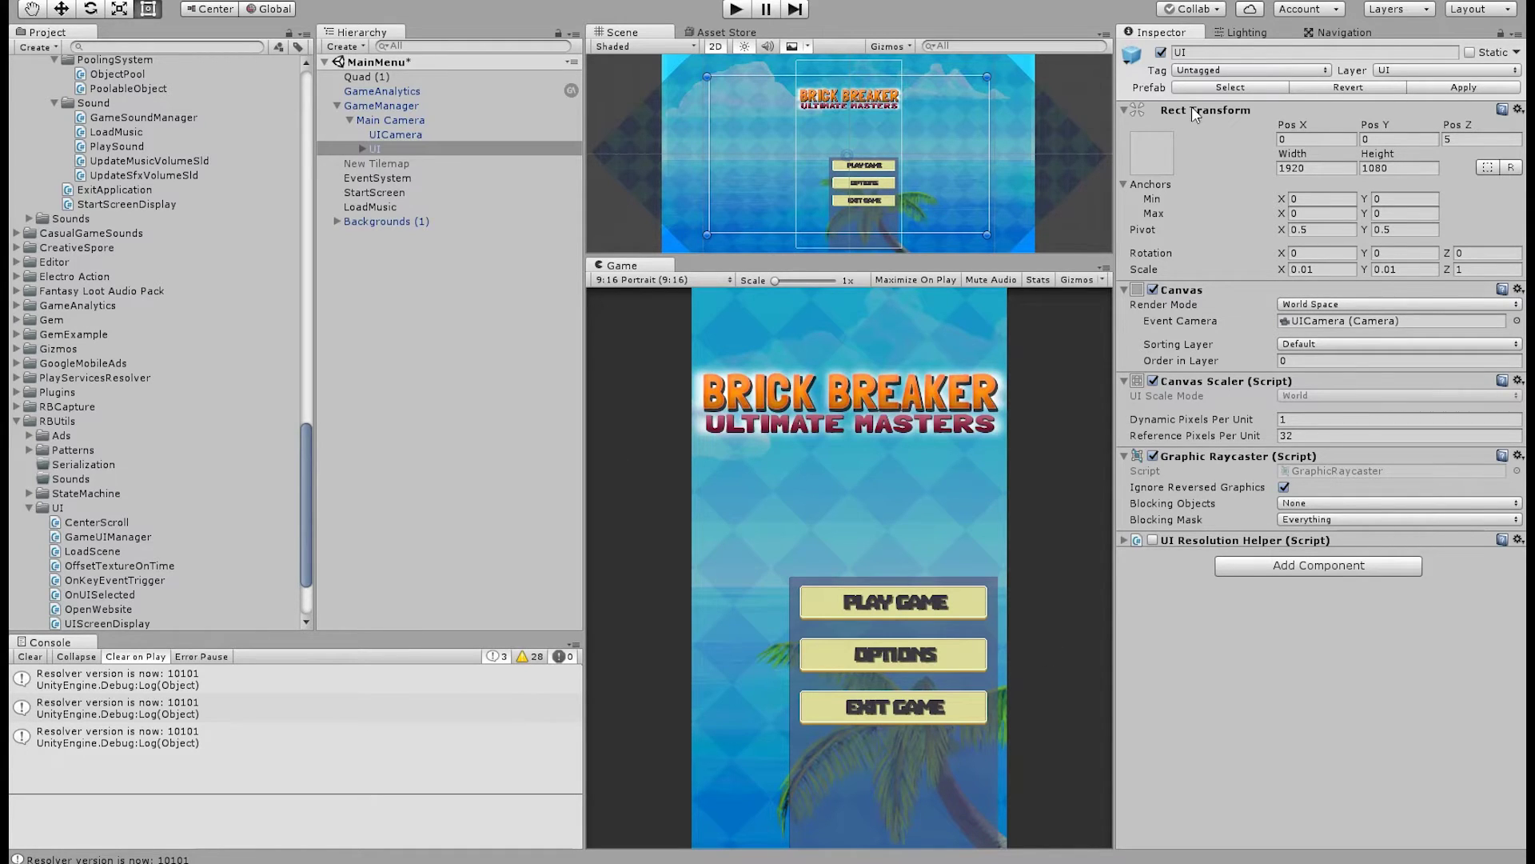
Check the Width and Height of the UI canvas in its Rect Transform
click(1291, 168)
click(1396, 170)
click(1332, 170)
click(1400, 169)
click(1302, 654)
Enlarge the Scene view relative to the Game view and inspect the main menu canvas against the camera bounds
click(928, 248)
drag(927, 256, 920, 593)
scroll(884, 397, down, 5)
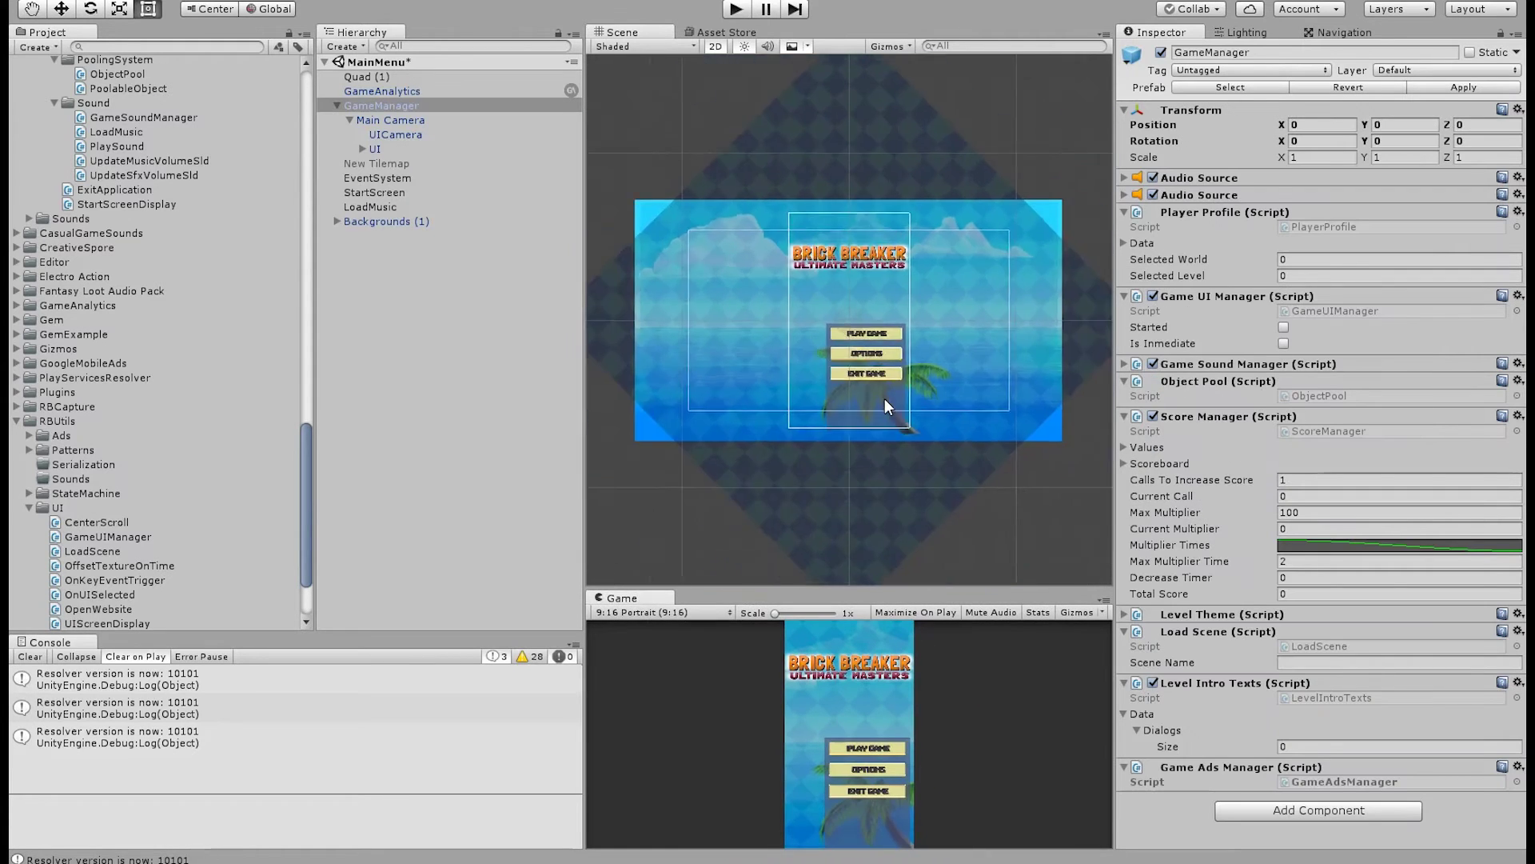
scroll(884, 395, down, 3)
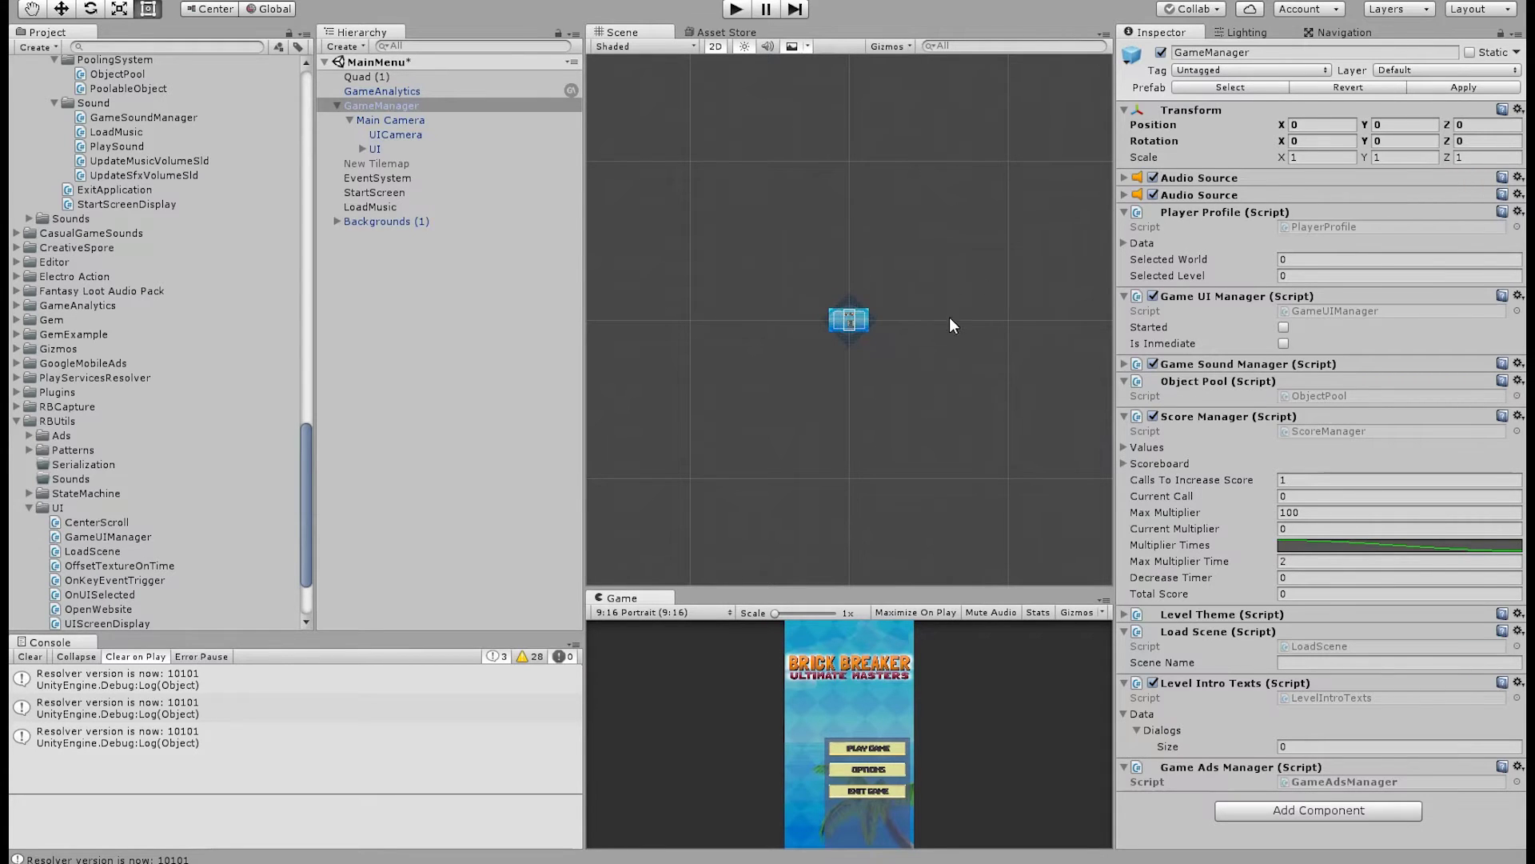
scroll(904, 343, up, 10)
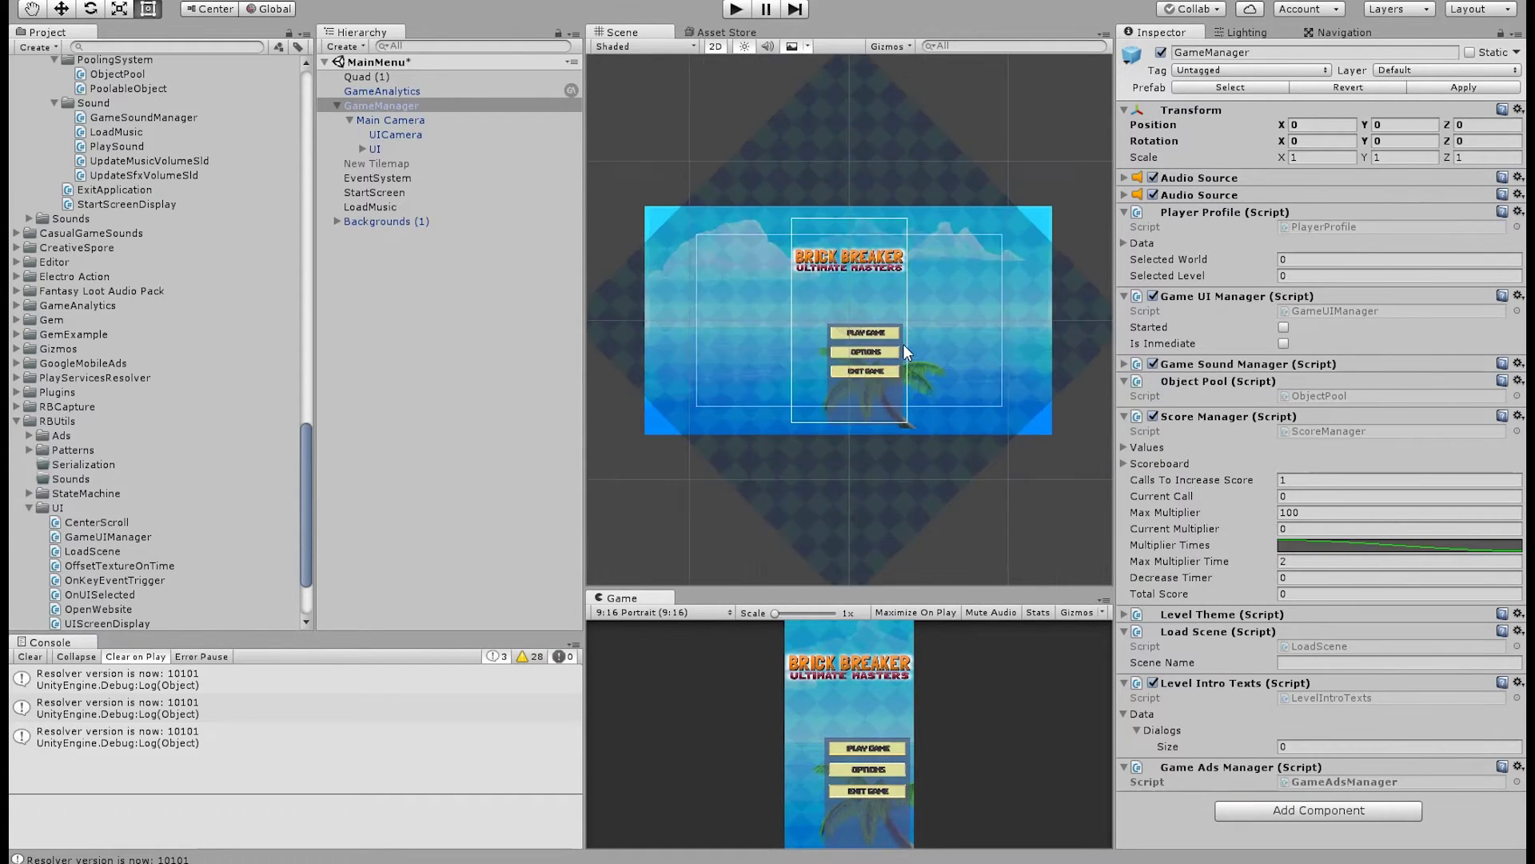
scroll(904, 344, up, 3)
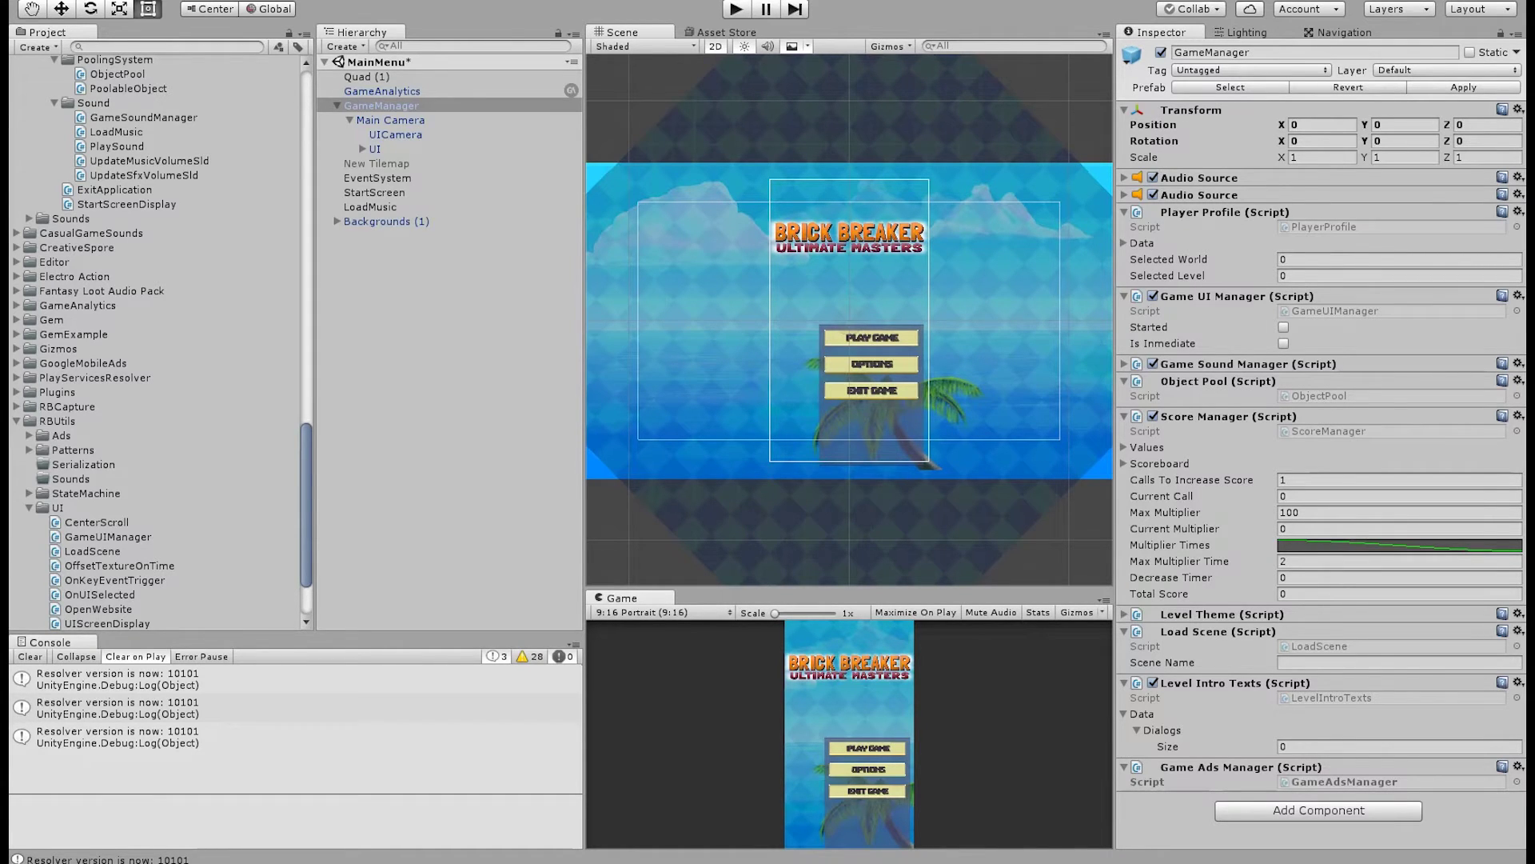
View the scene in 3D from an angled viewpoint and try shifting the UI canvas along Pos Z
click(716, 45)
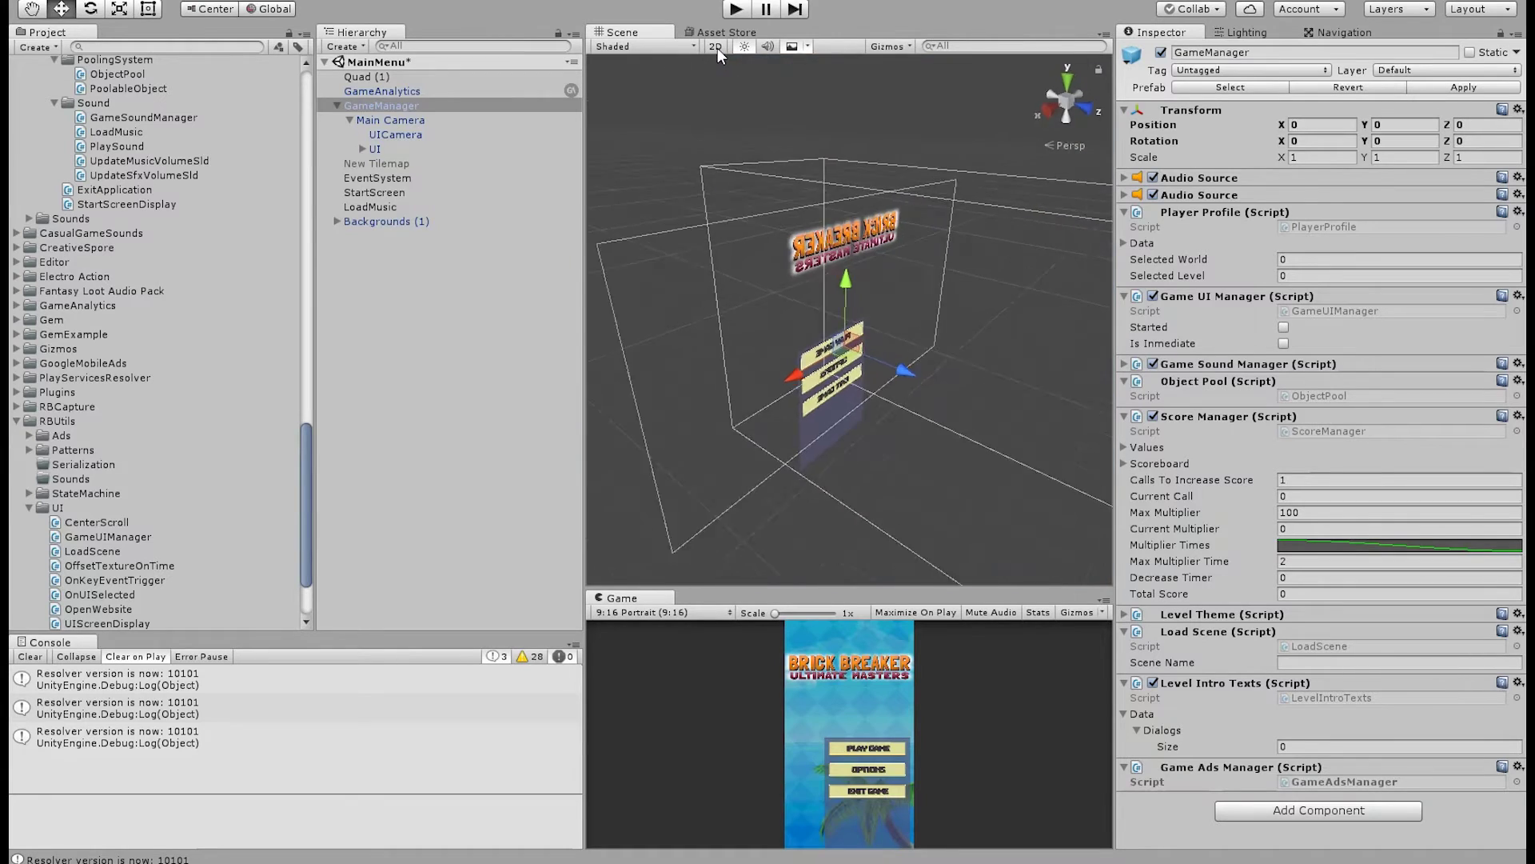
alt+drag(828, 531, 1275, 371)
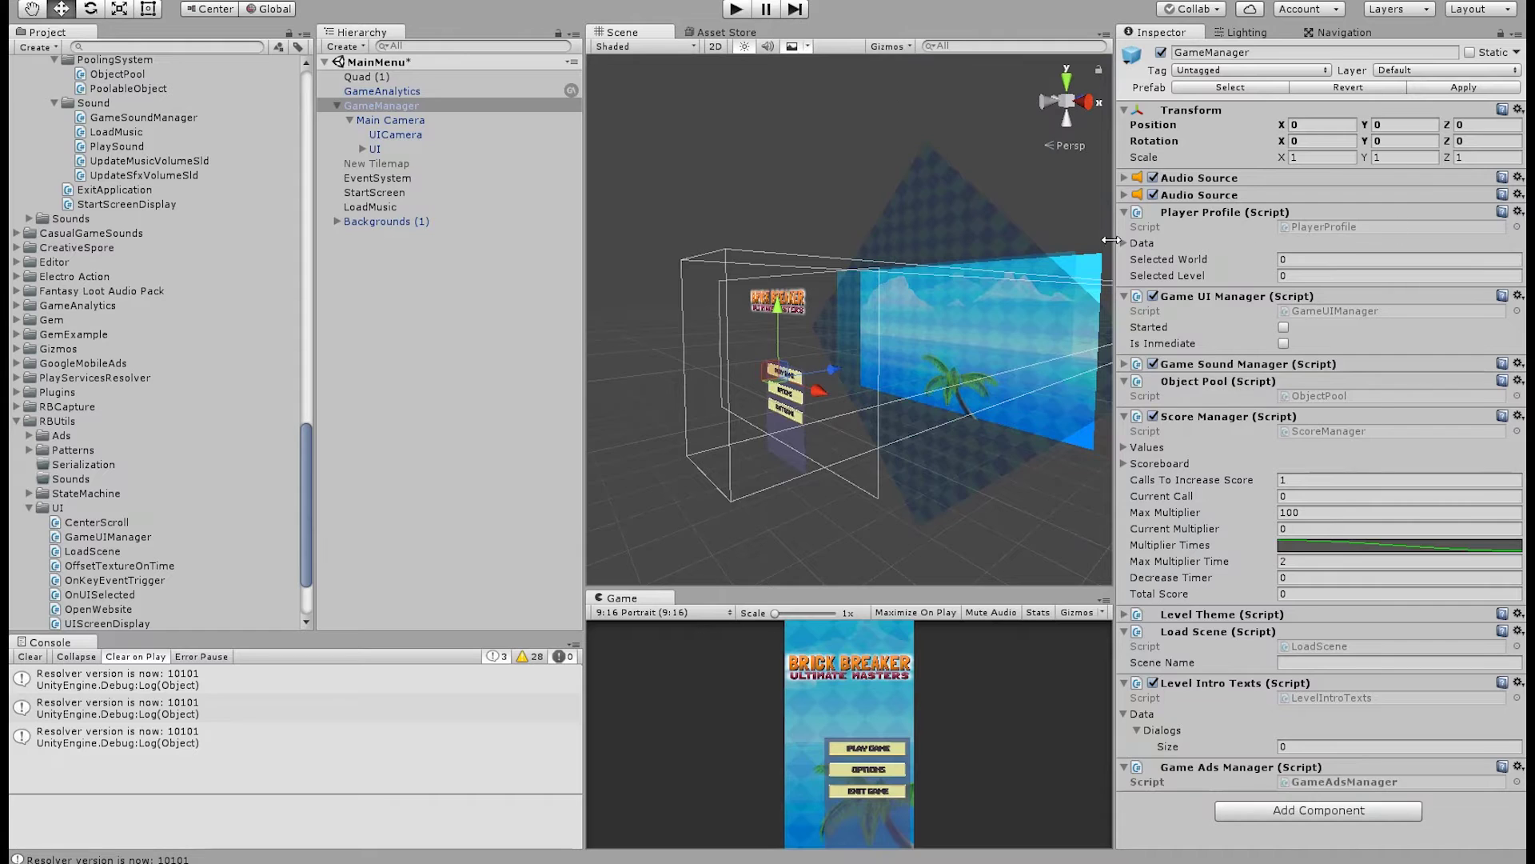
click(378, 149)
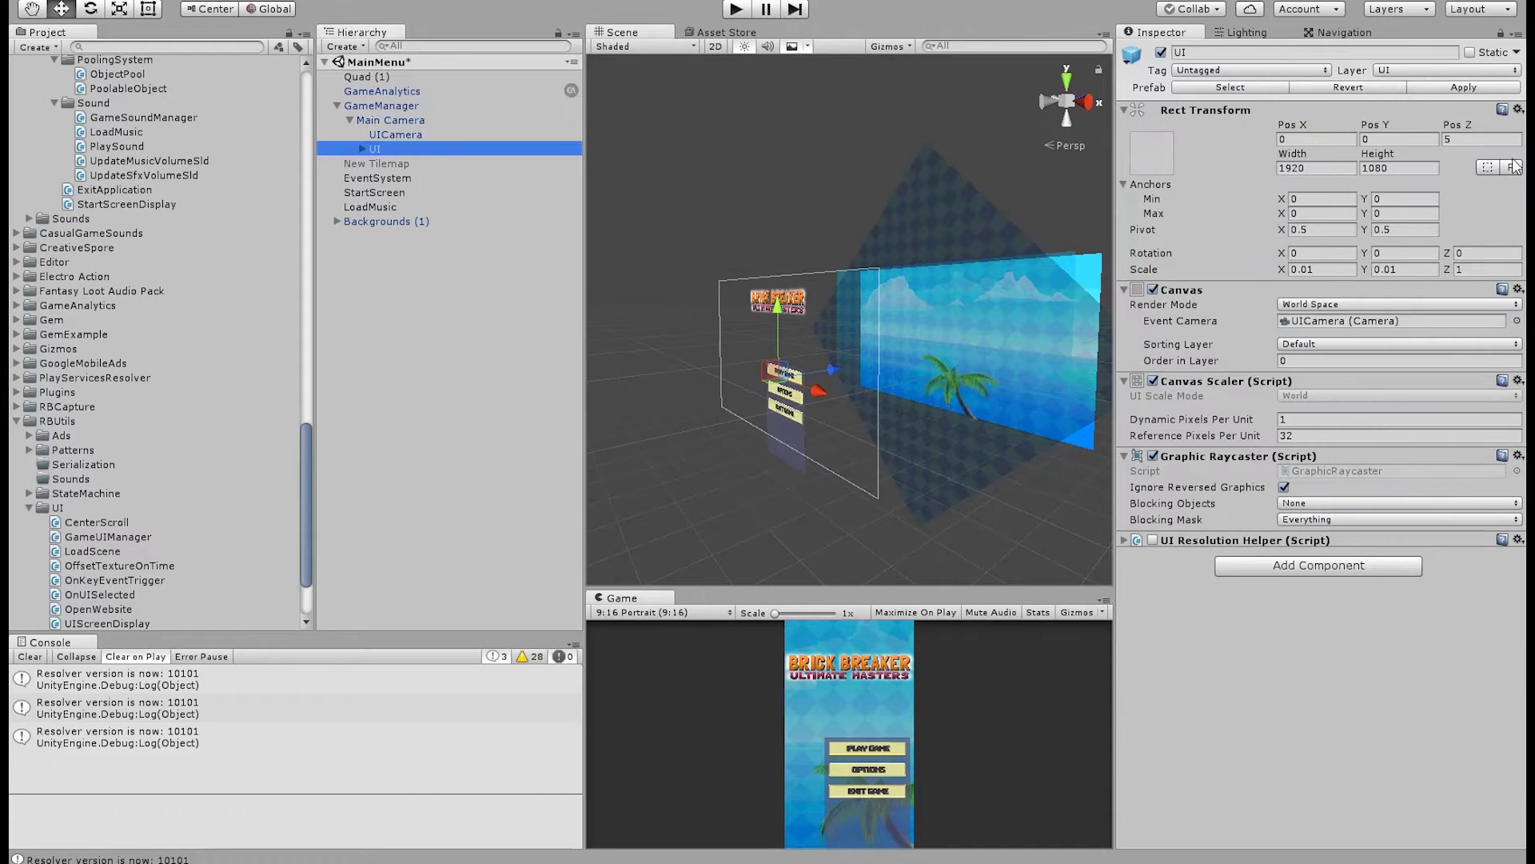
drag(1461, 125, 1503, 163)
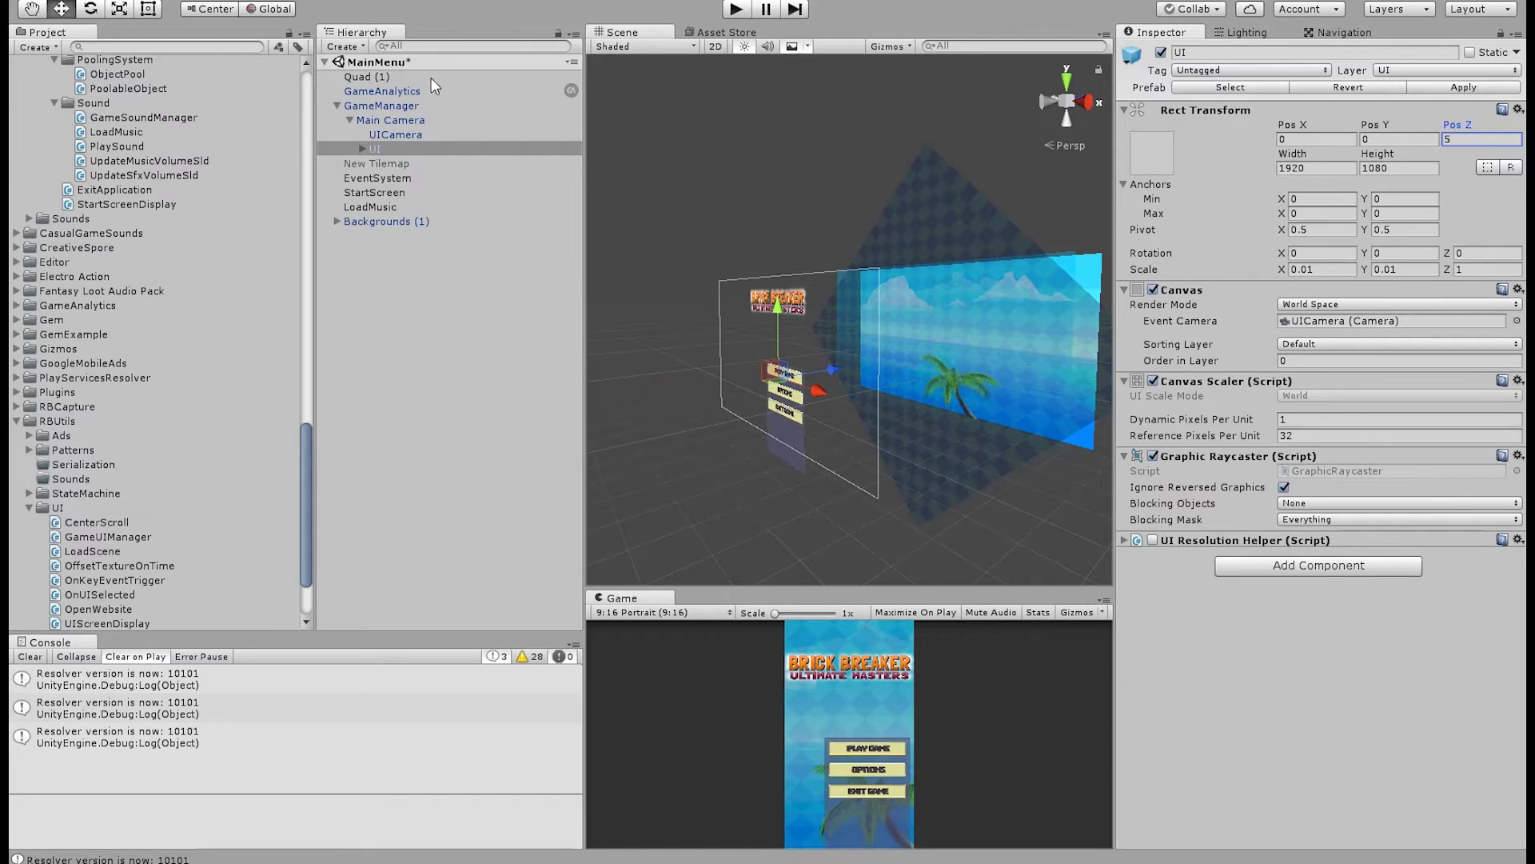
Return the Scene view to 2D and centre it on the main menu canvas
click(714, 47)
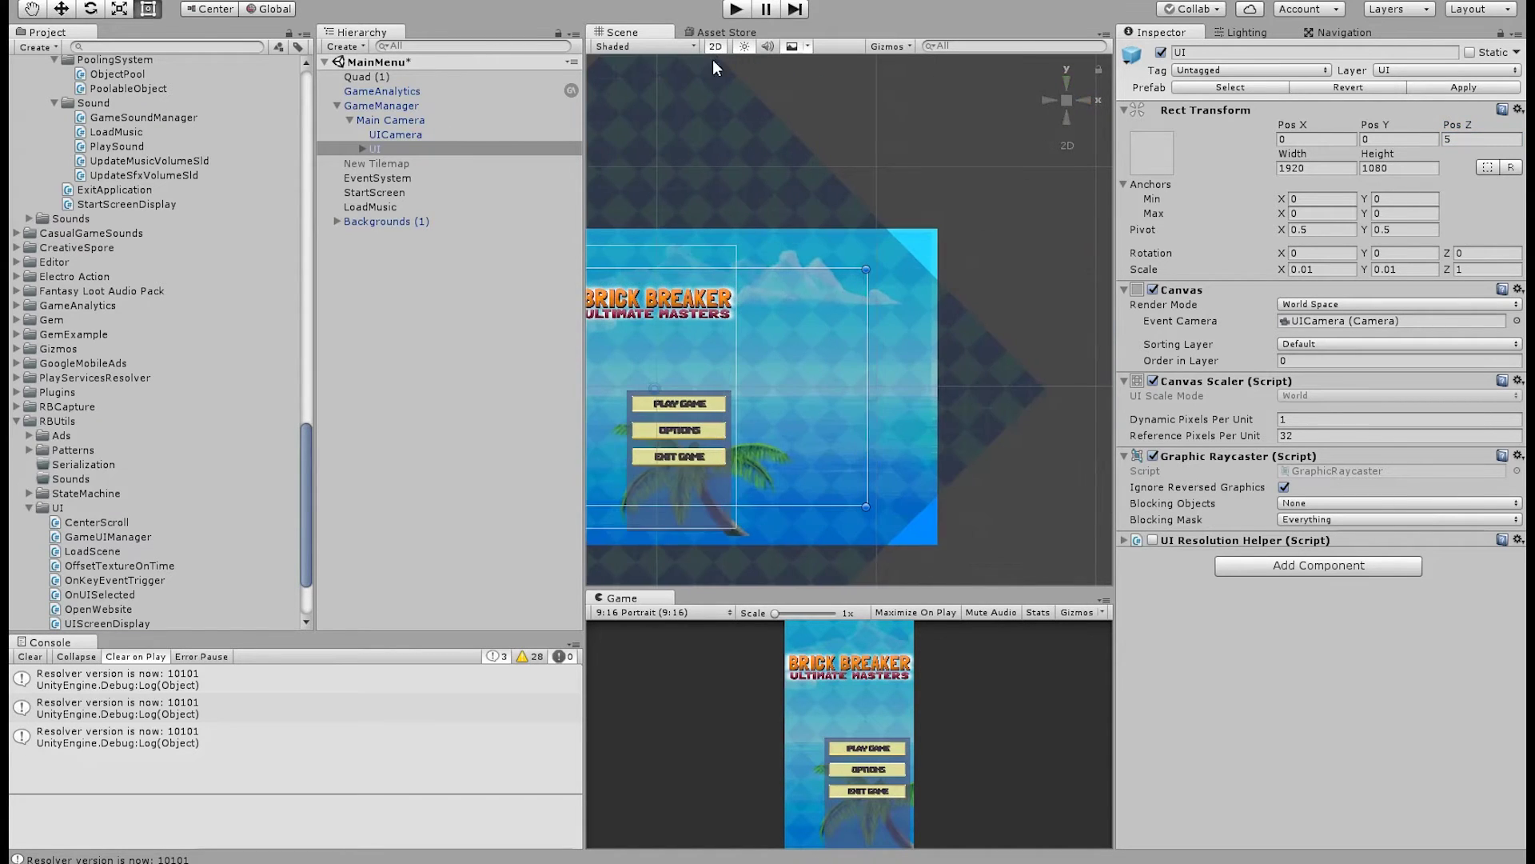
middle_drag(863, 492, 1042, 490)
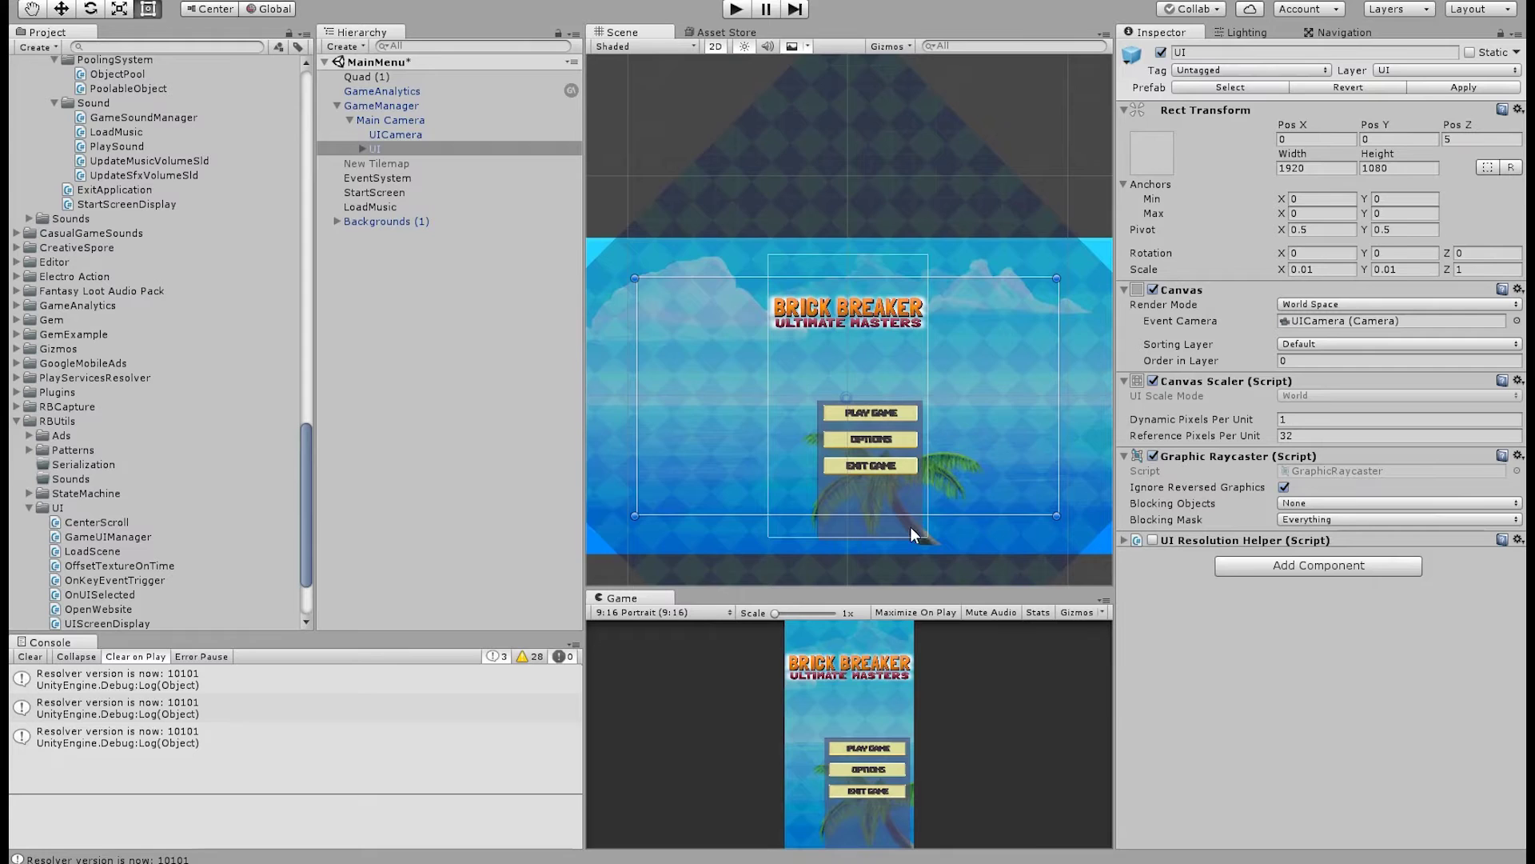
scroll(894, 419, down, 5)
scroll(894, 419, up, 6)
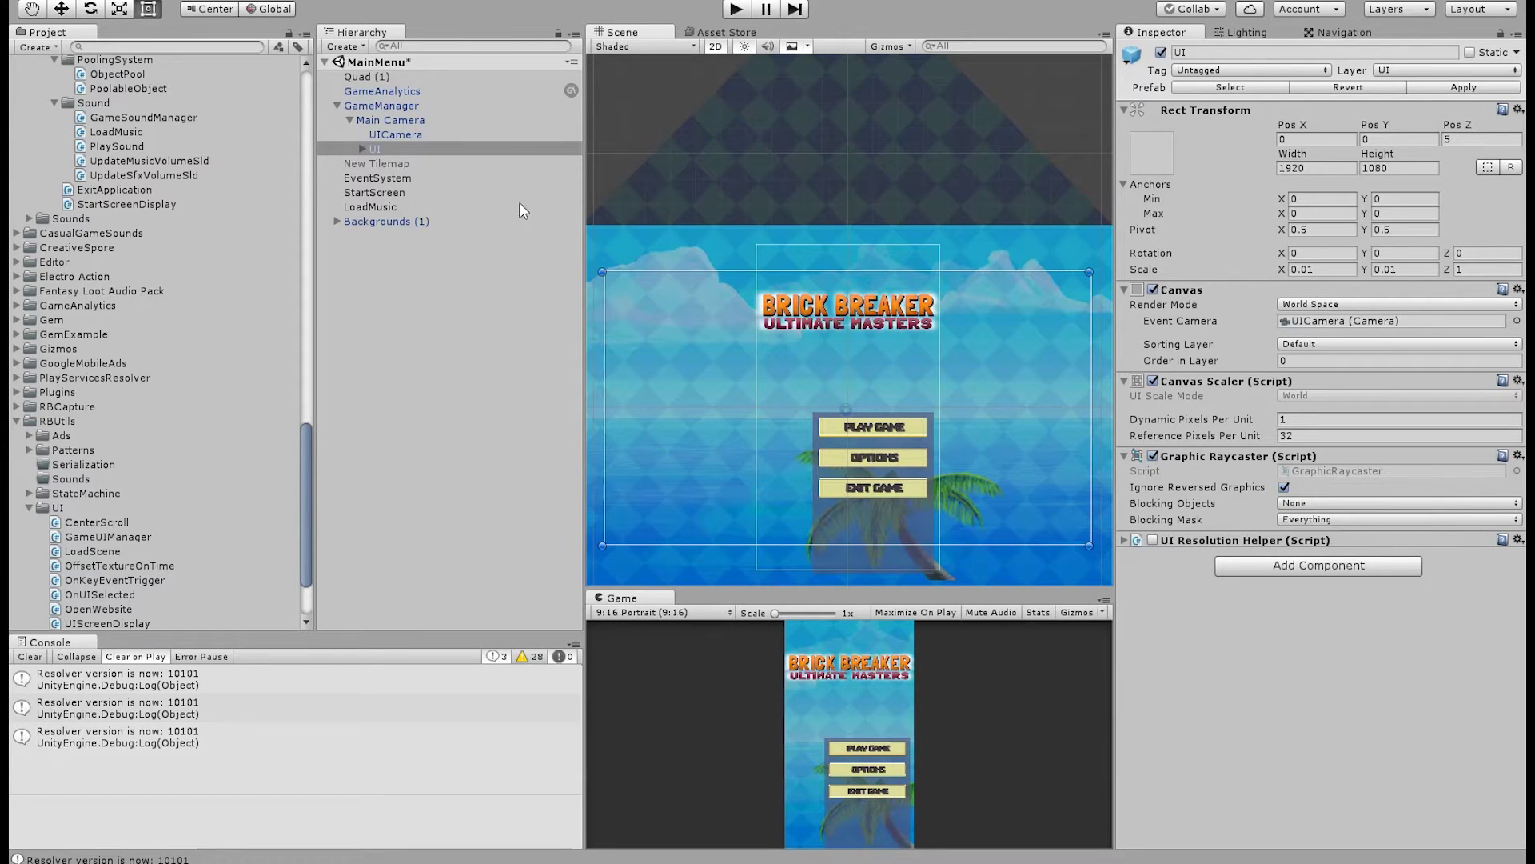
Compare the Main Camera and UICamera again, and expand the UI canvas to list its child screens
click(391, 121)
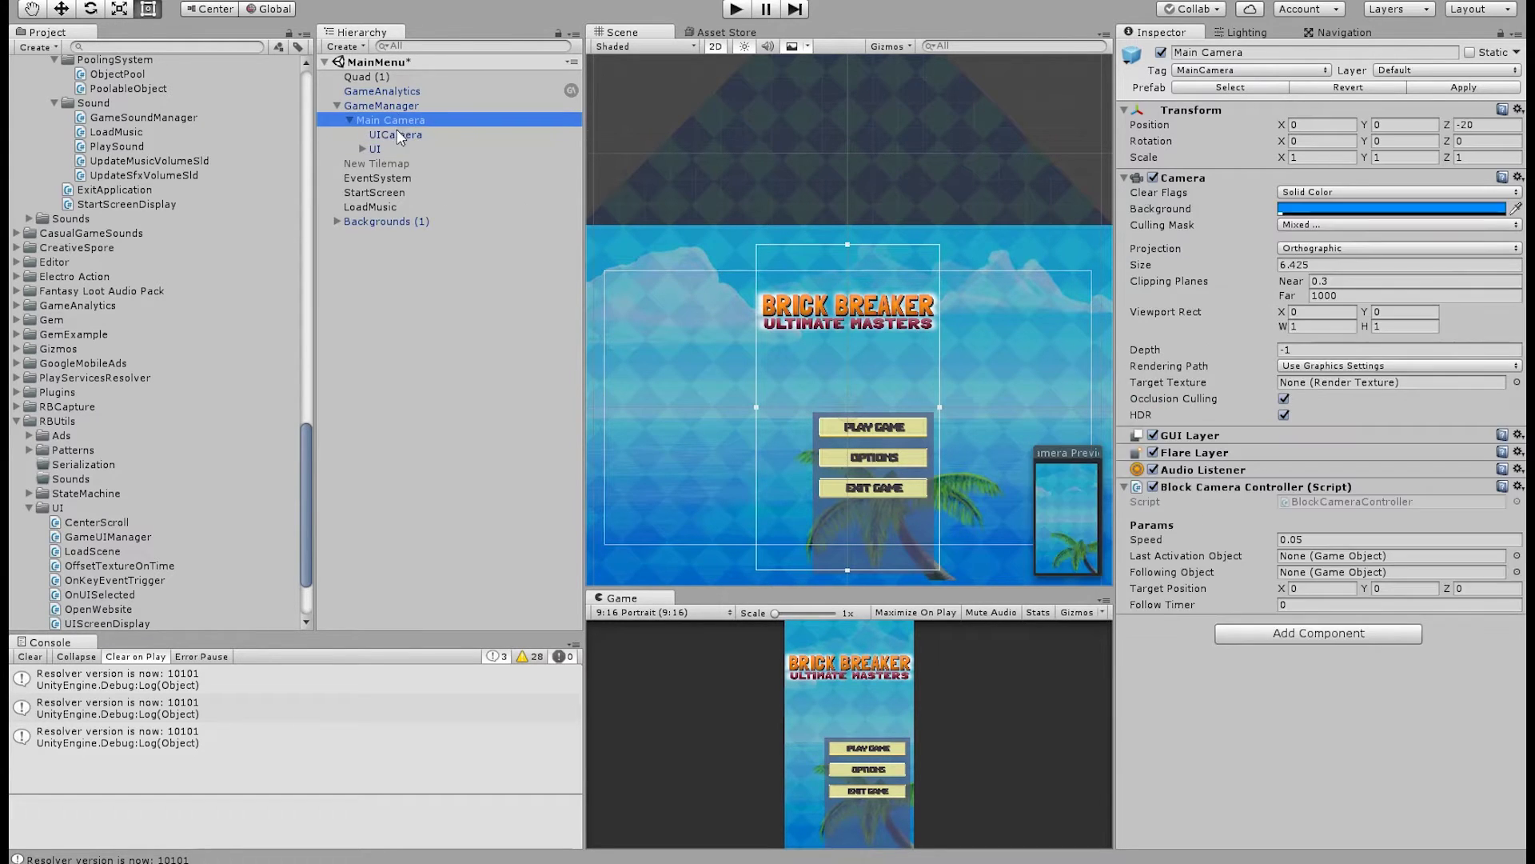
click(397, 135)
click(397, 119)
click(388, 137)
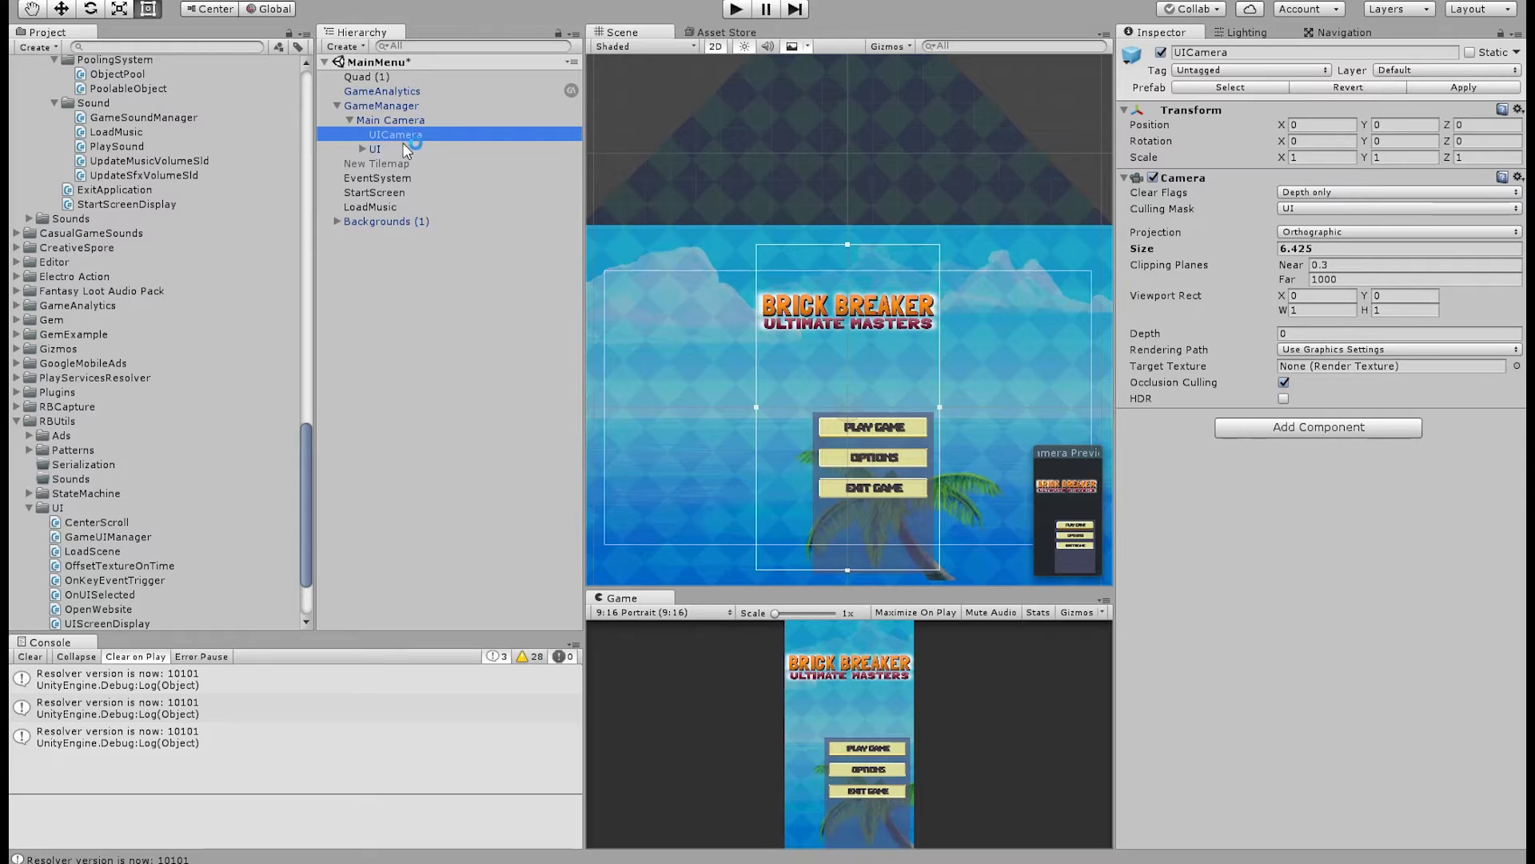
click(379, 150)
click(363, 149)
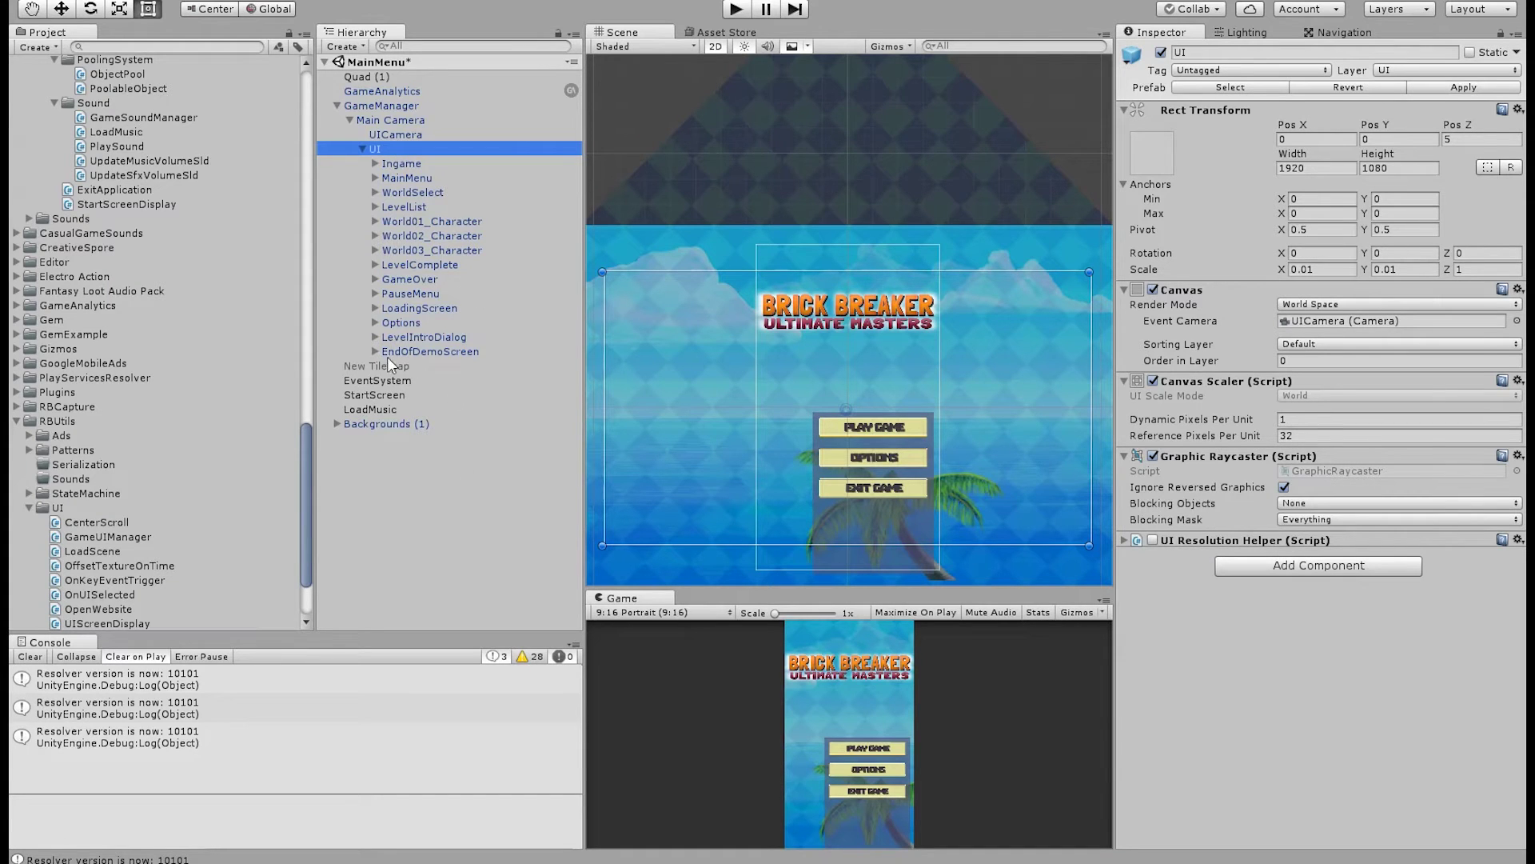
Add a Particle System to the scene and assign it to the UI layer
click(373, 500)
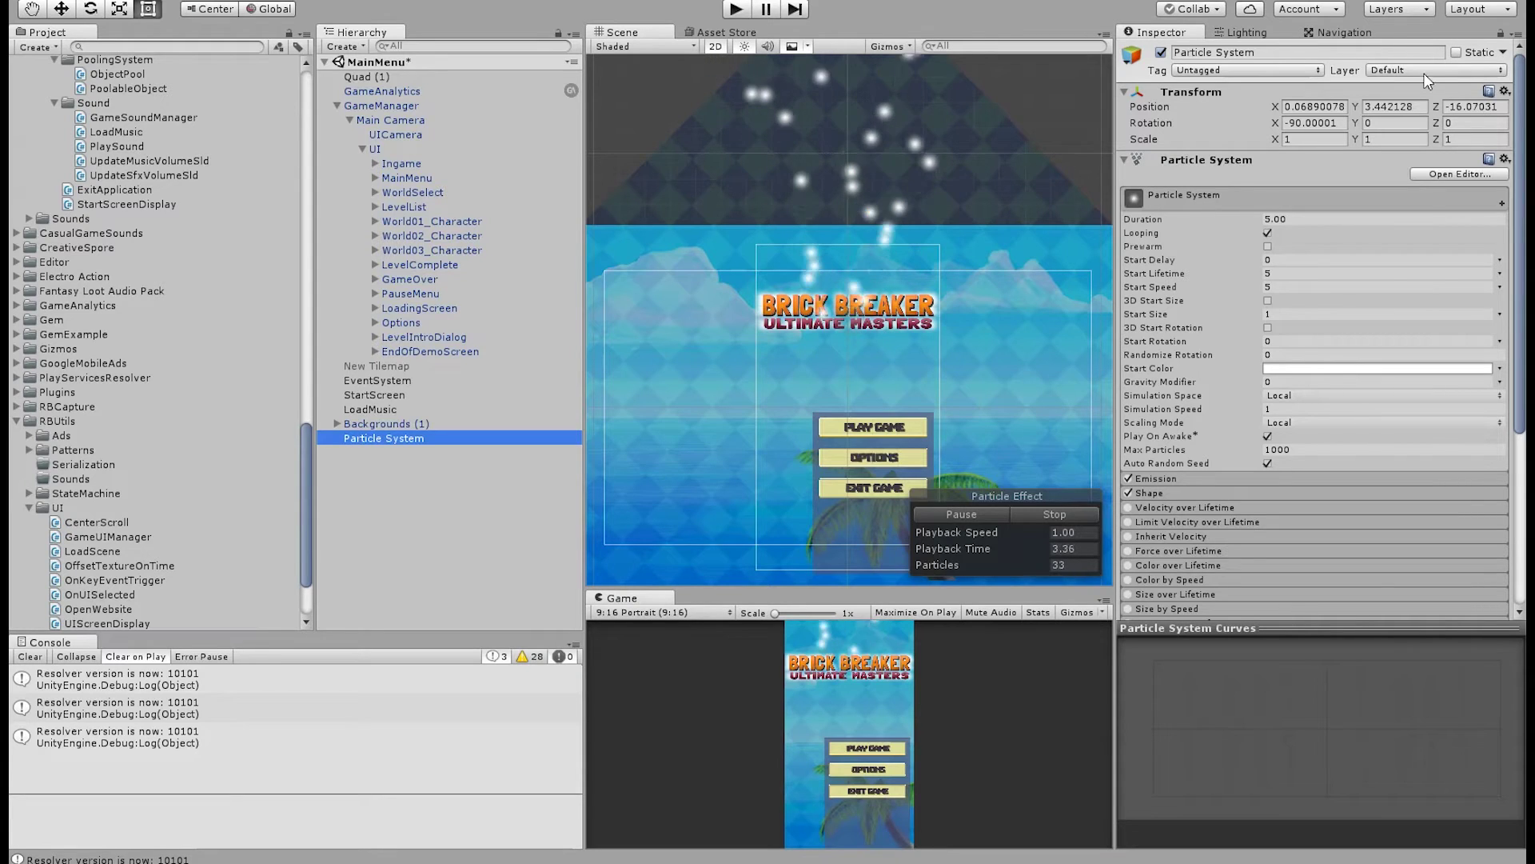
click(1426, 215)
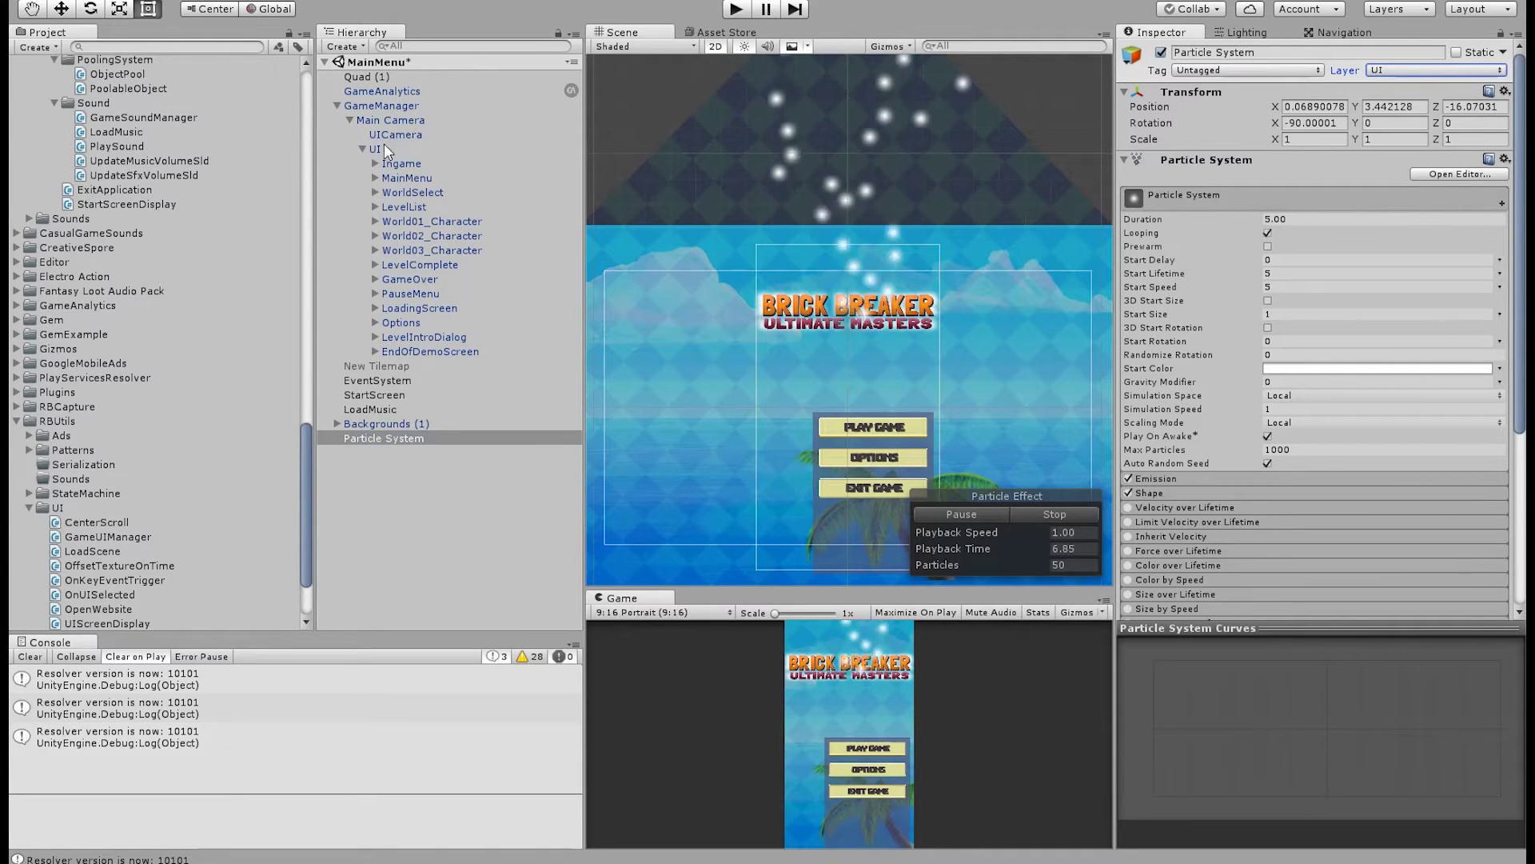
Toggle the UICamera off and on repeatedly, enlarging the Game view to compare what it renders
click(406, 136)
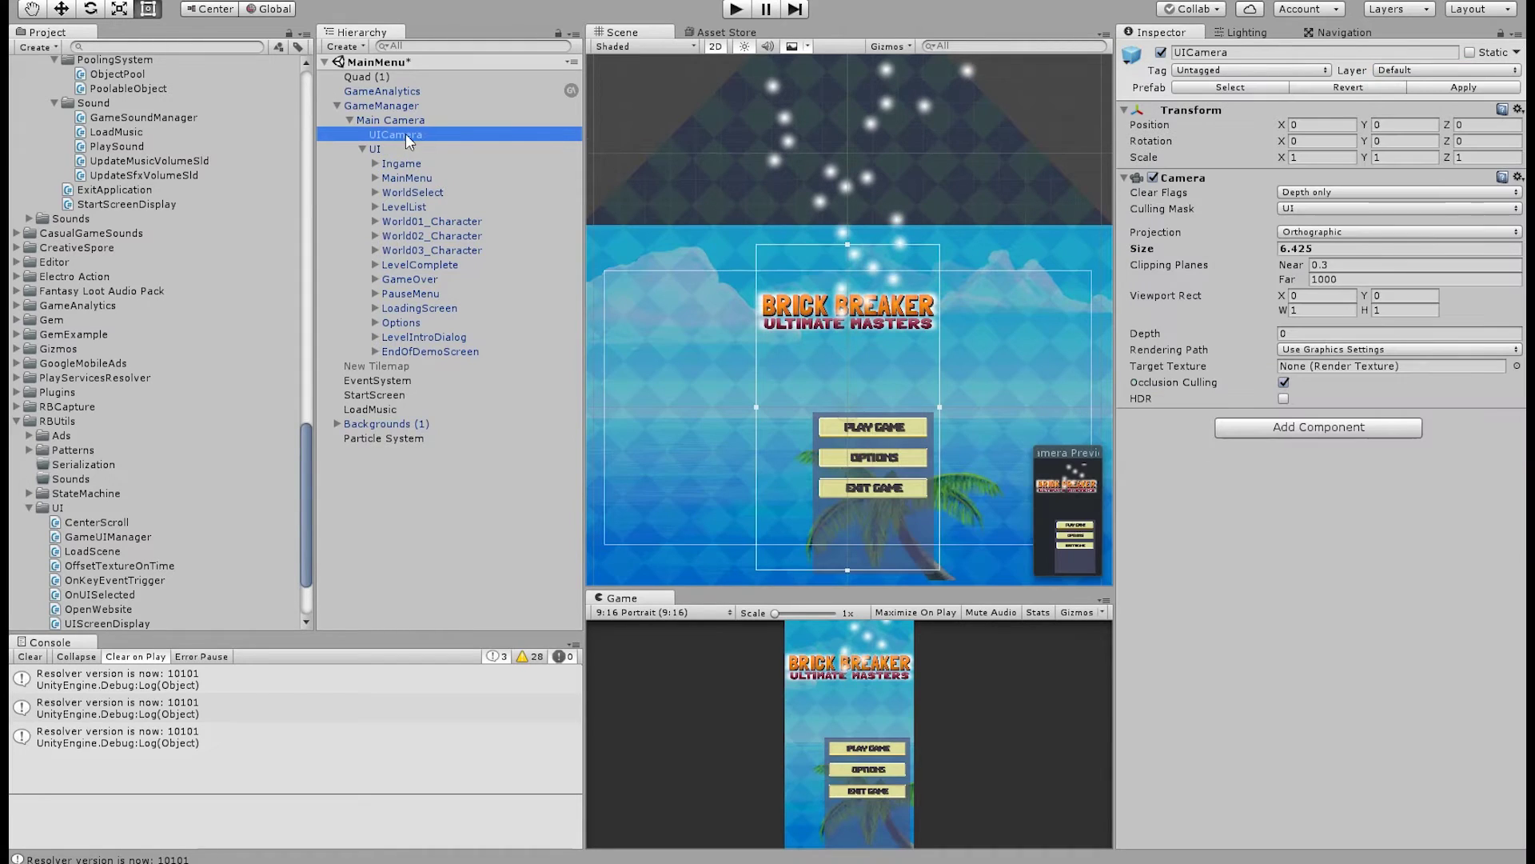
click(1160, 53)
click(1160, 53)
click(1160, 53)
click(1160, 53)
click(1161, 53)
click(1160, 53)
drag(949, 589, 956, 225)
click(1161, 53)
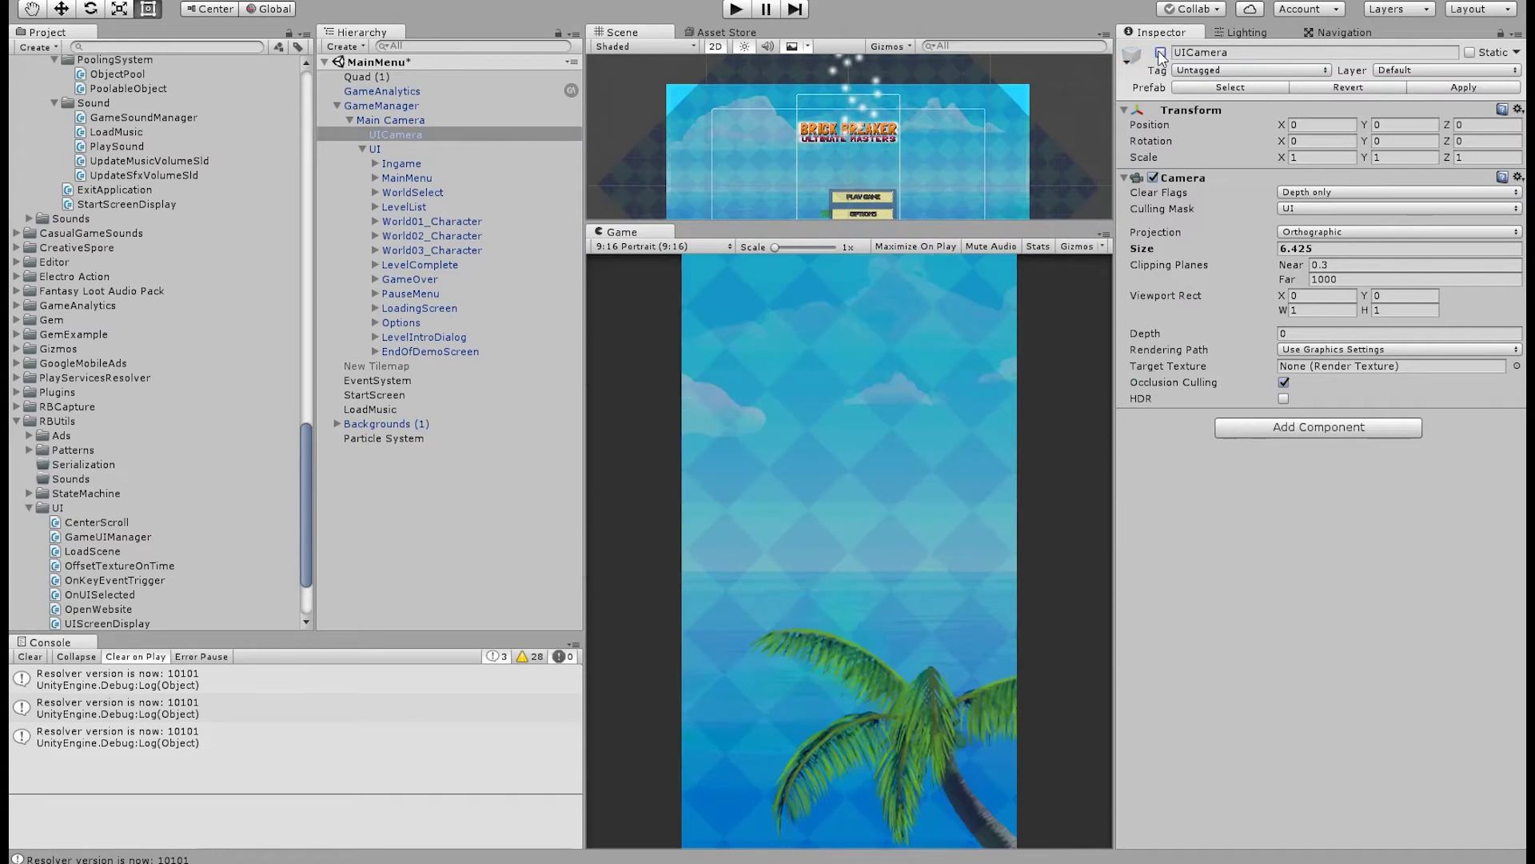
click(1160, 53)
click(1161, 53)
click(1161, 53)
click(1161, 53)
click(1161, 53)
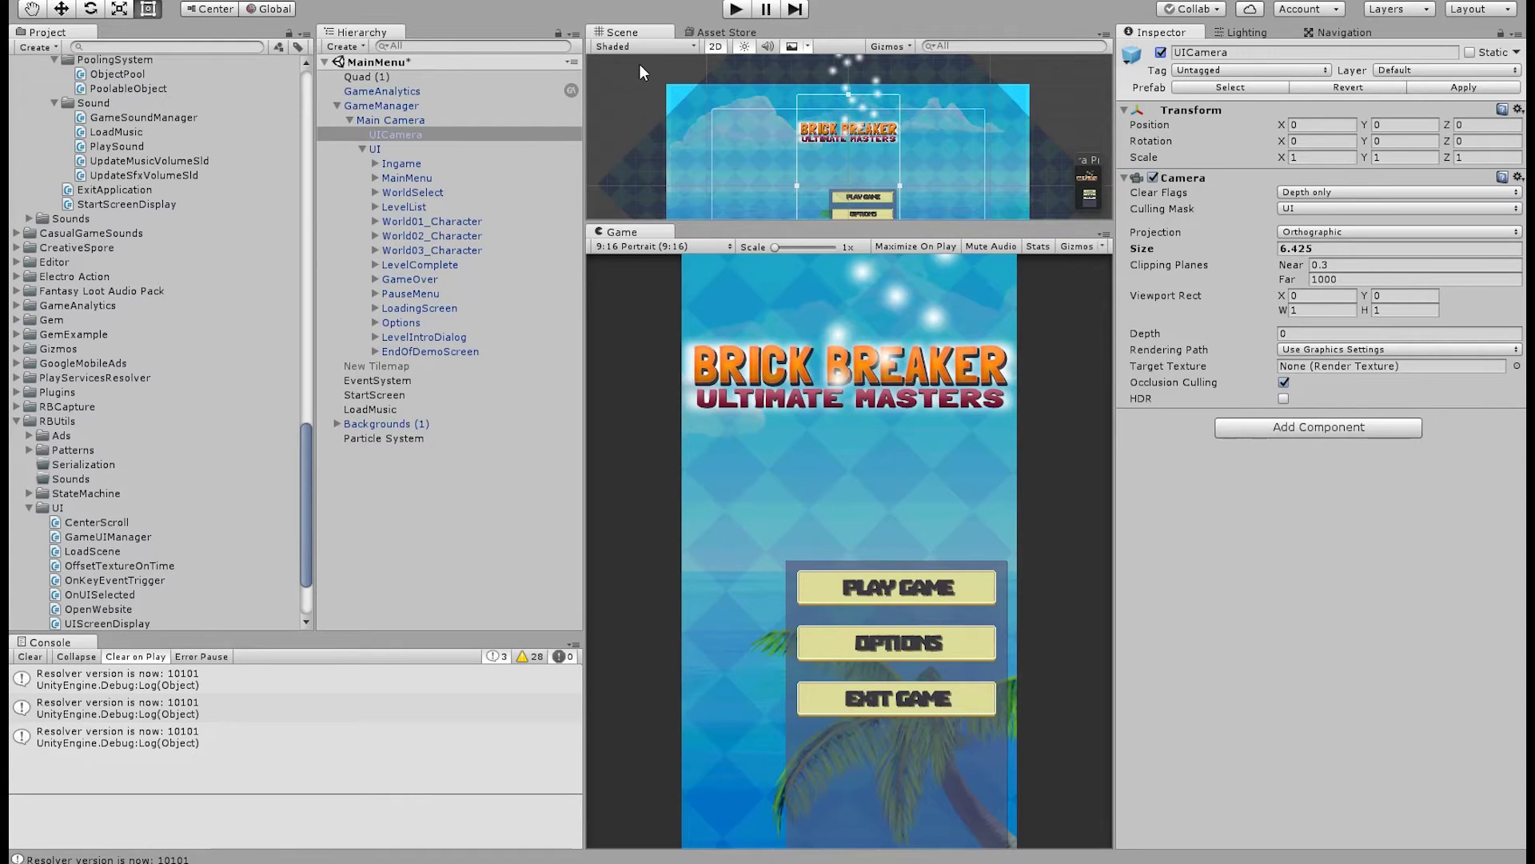
Run the game, move the Particle System along Z to -24.12 in an enlarged 3D Scene view, and stop the game
click(737, 10)
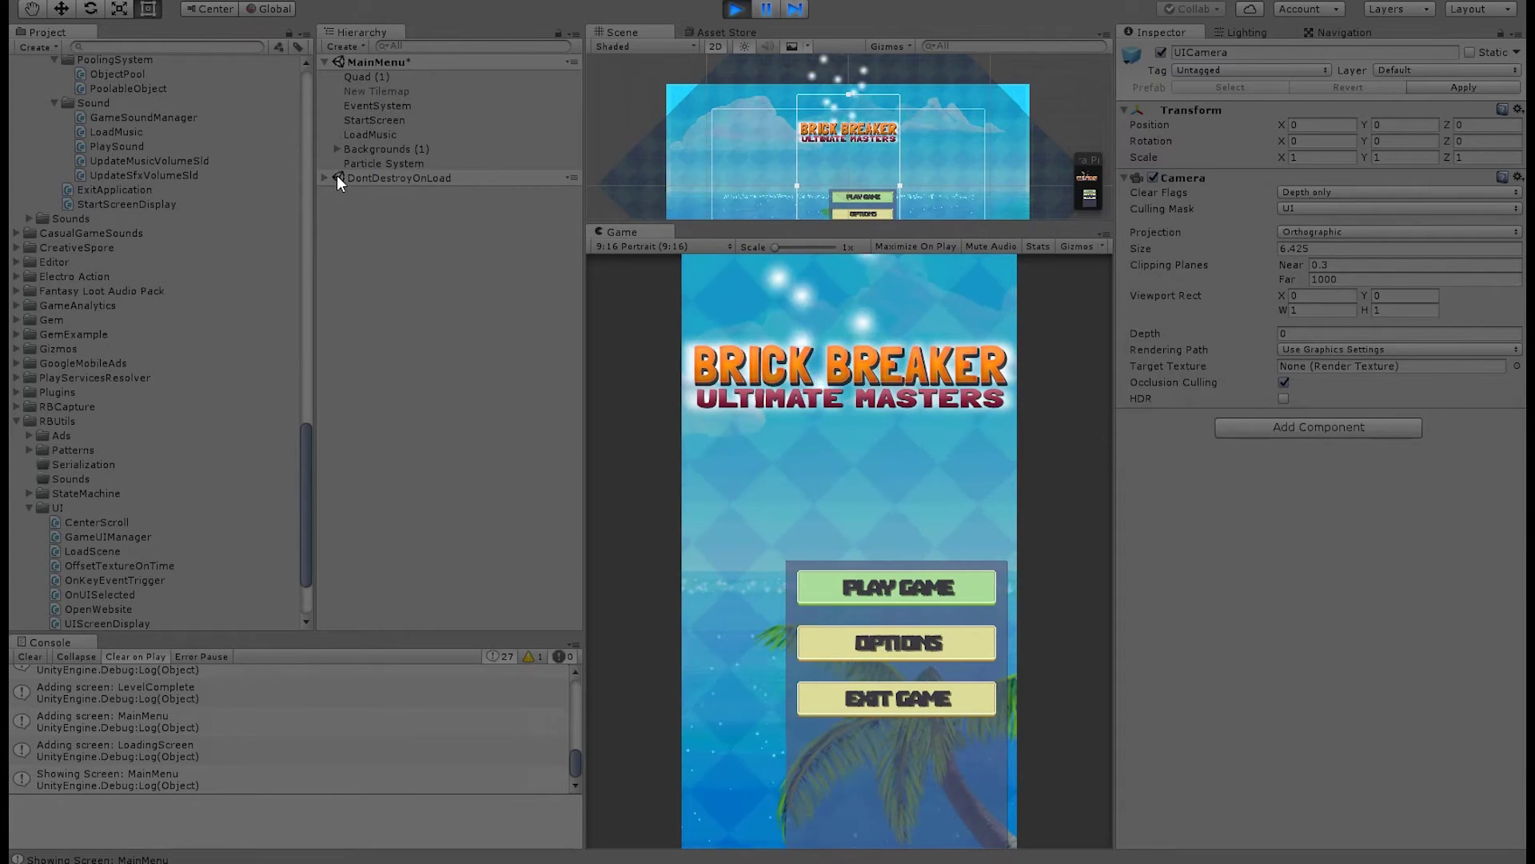
click(714, 46)
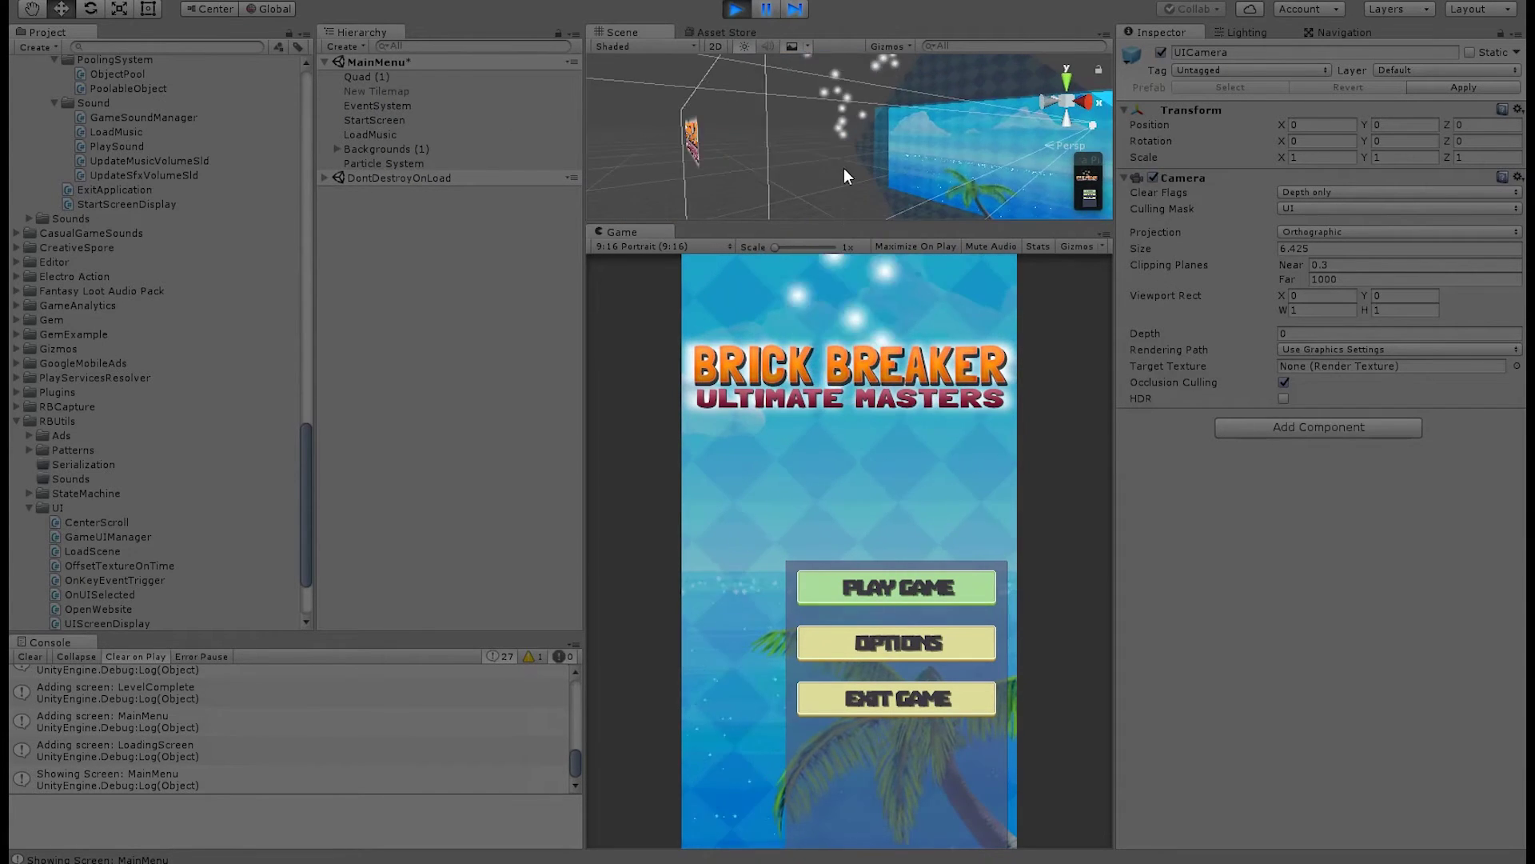
drag(854, 221, 871, 452)
middle_drag(799, 256, 829, 296)
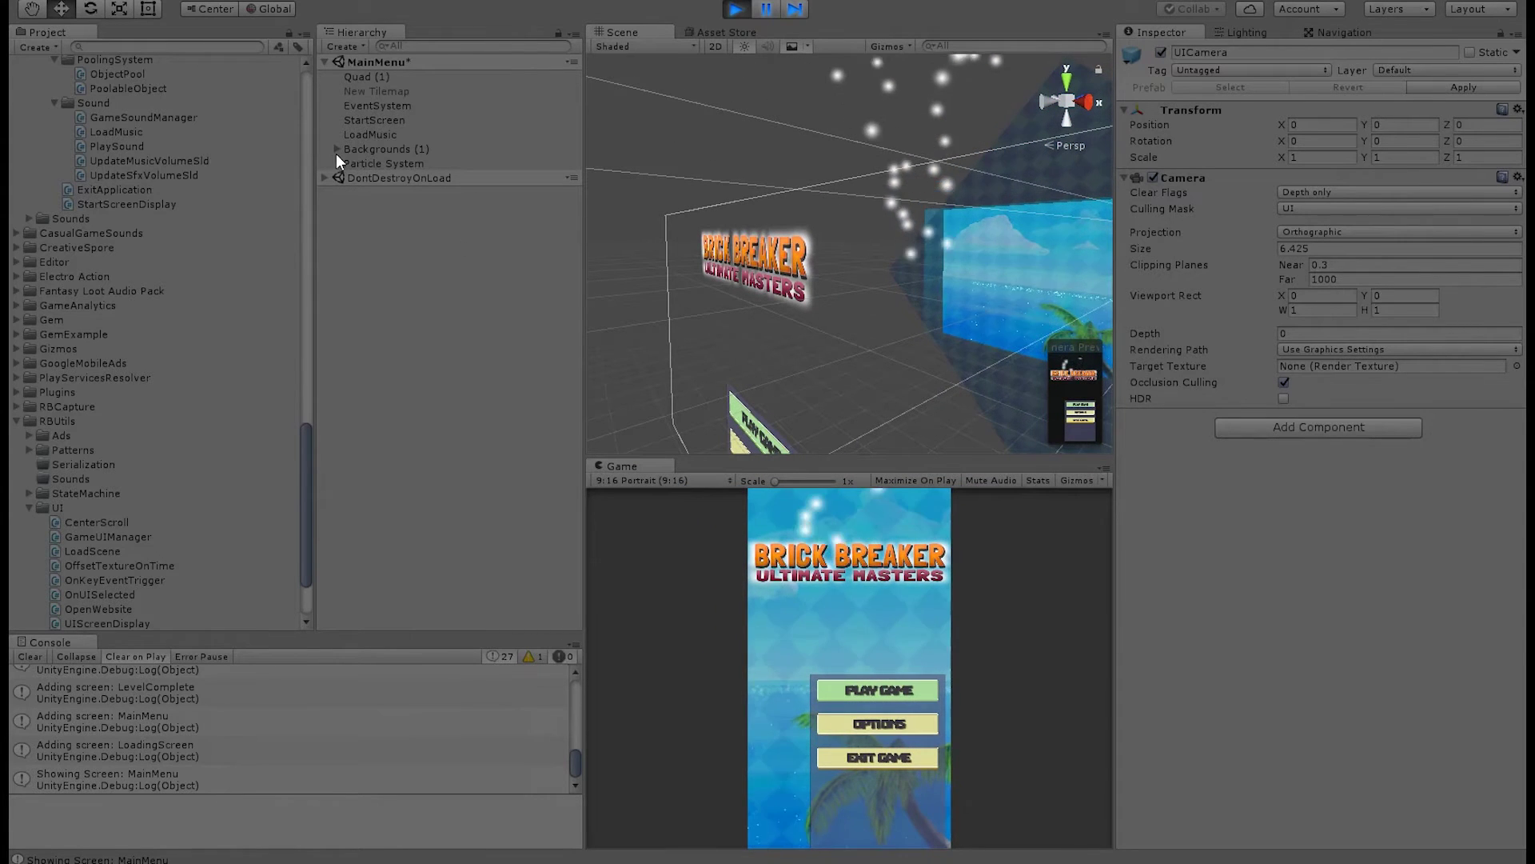
click(372, 163)
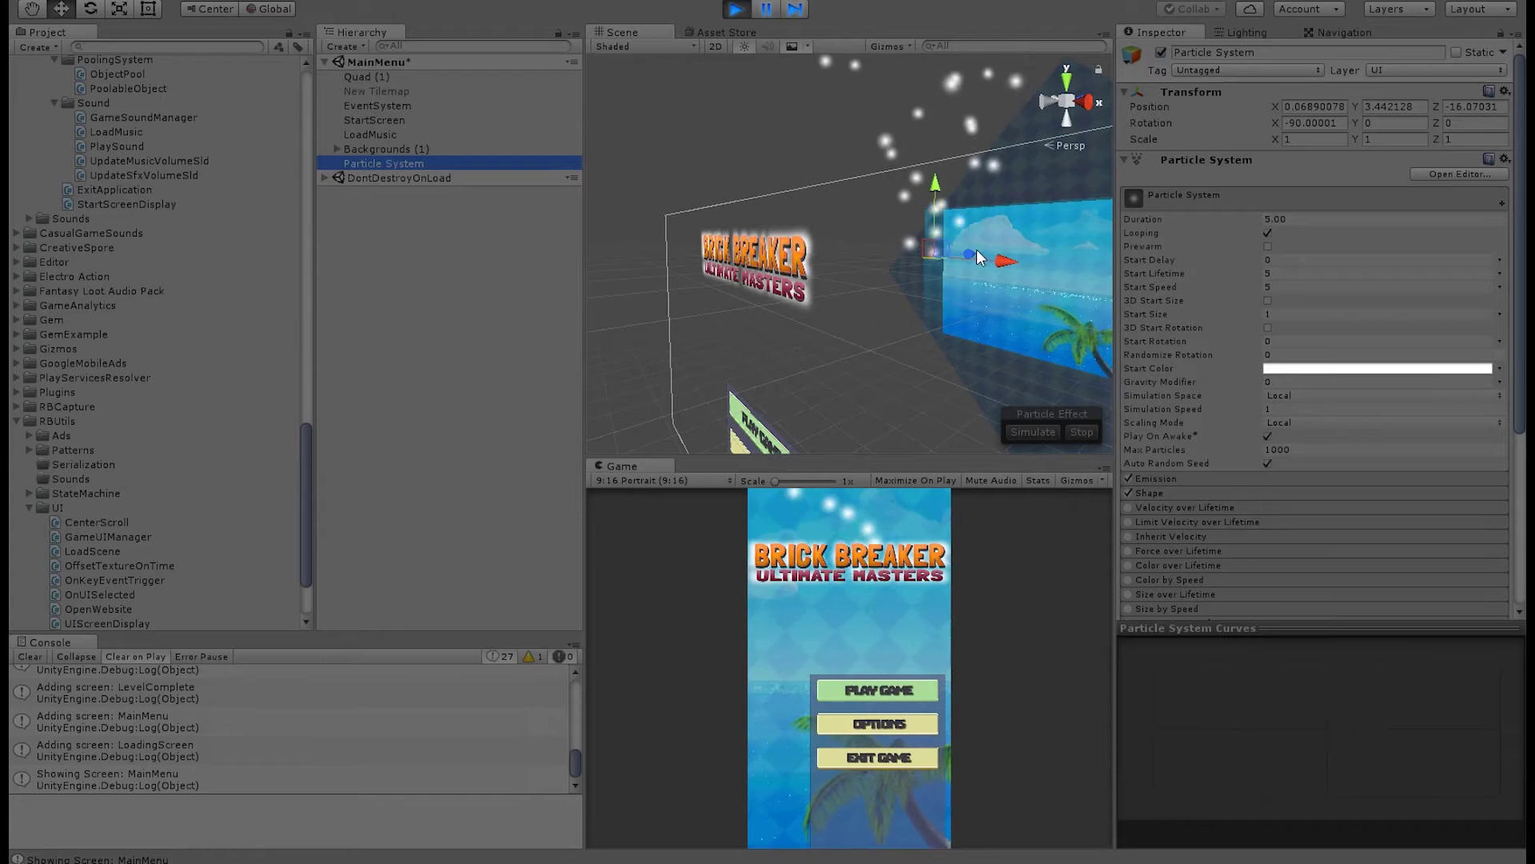
drag(971, 251, 899, 315)
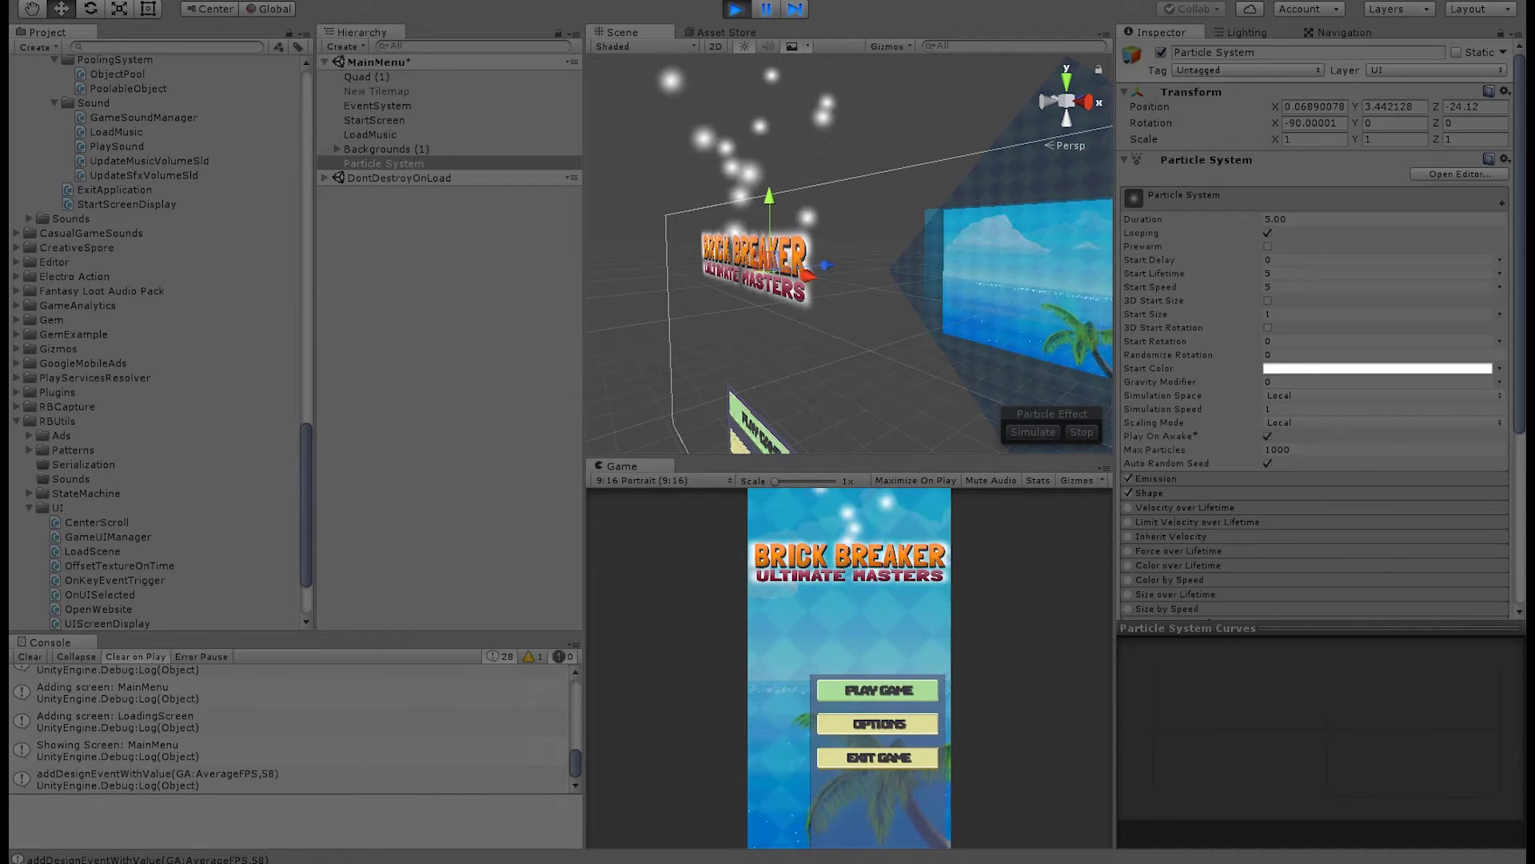
click(735, 11)
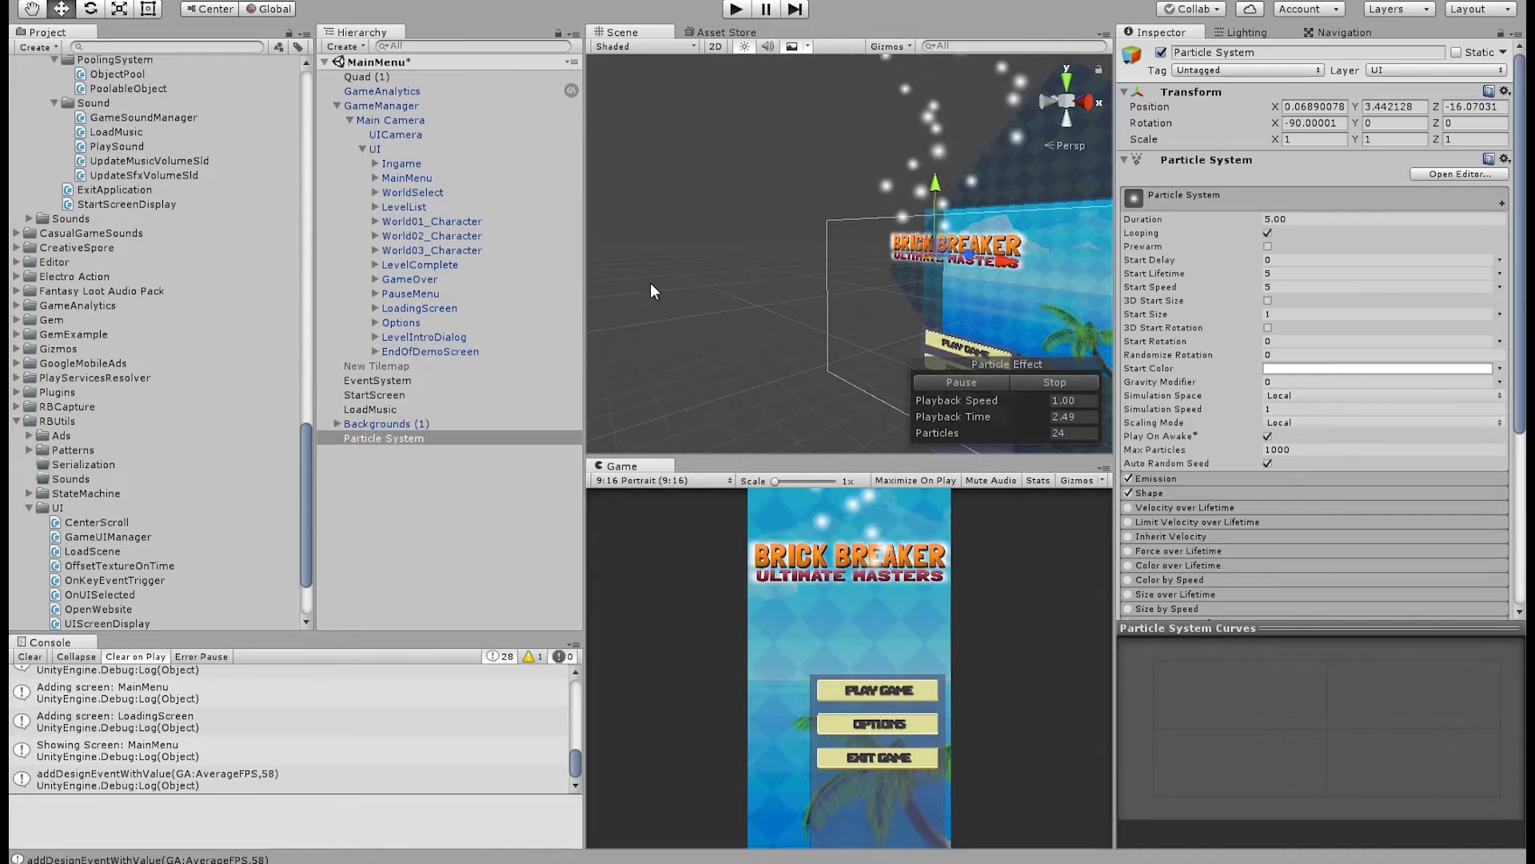
Delete the Particle System from the scene
ctrl+click(378, 438)
click(378, 438)
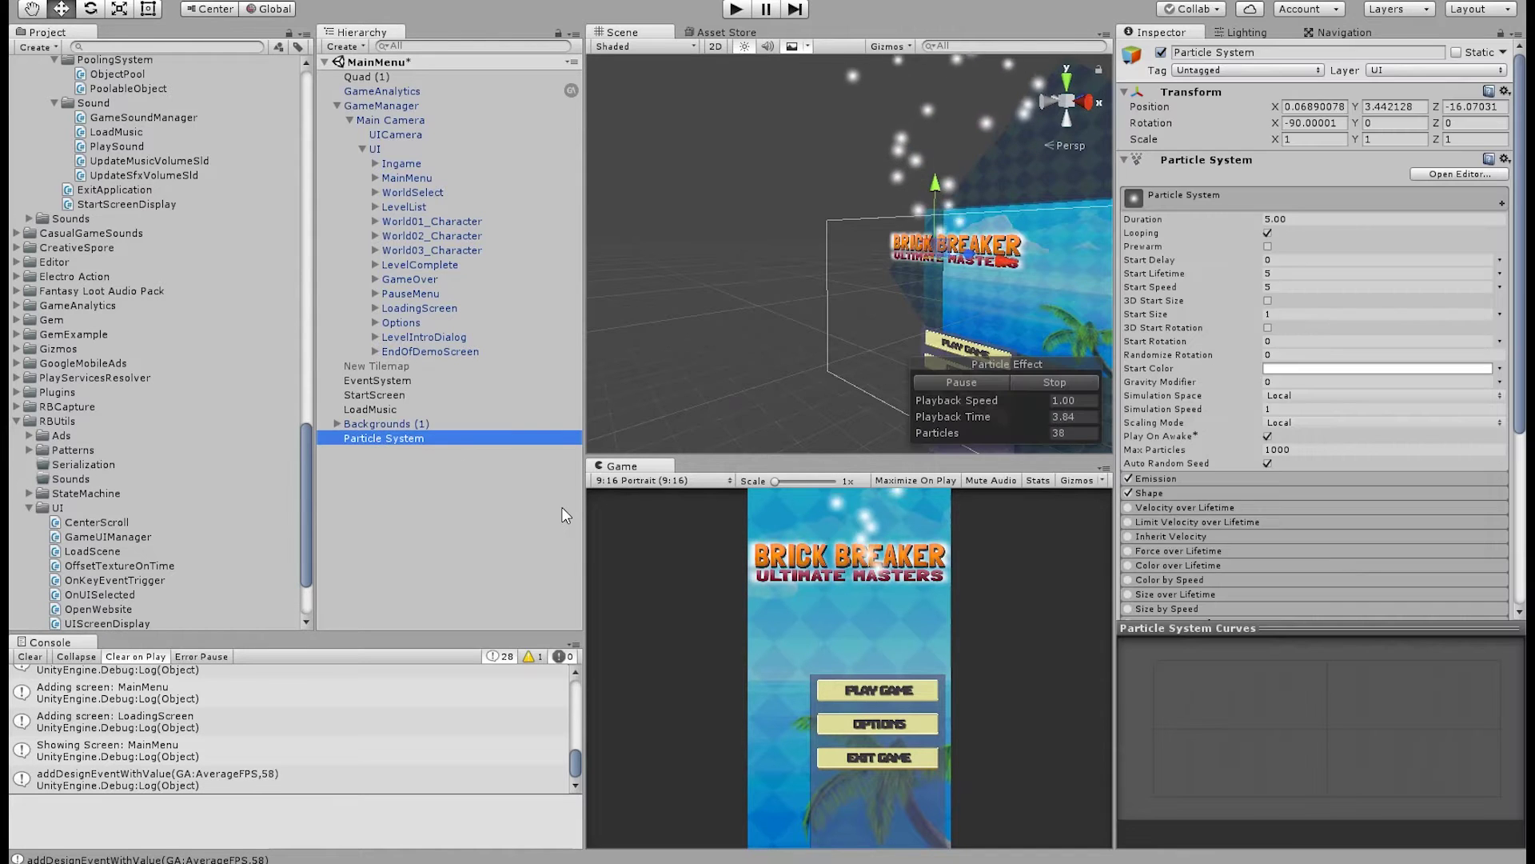
key(Delete)
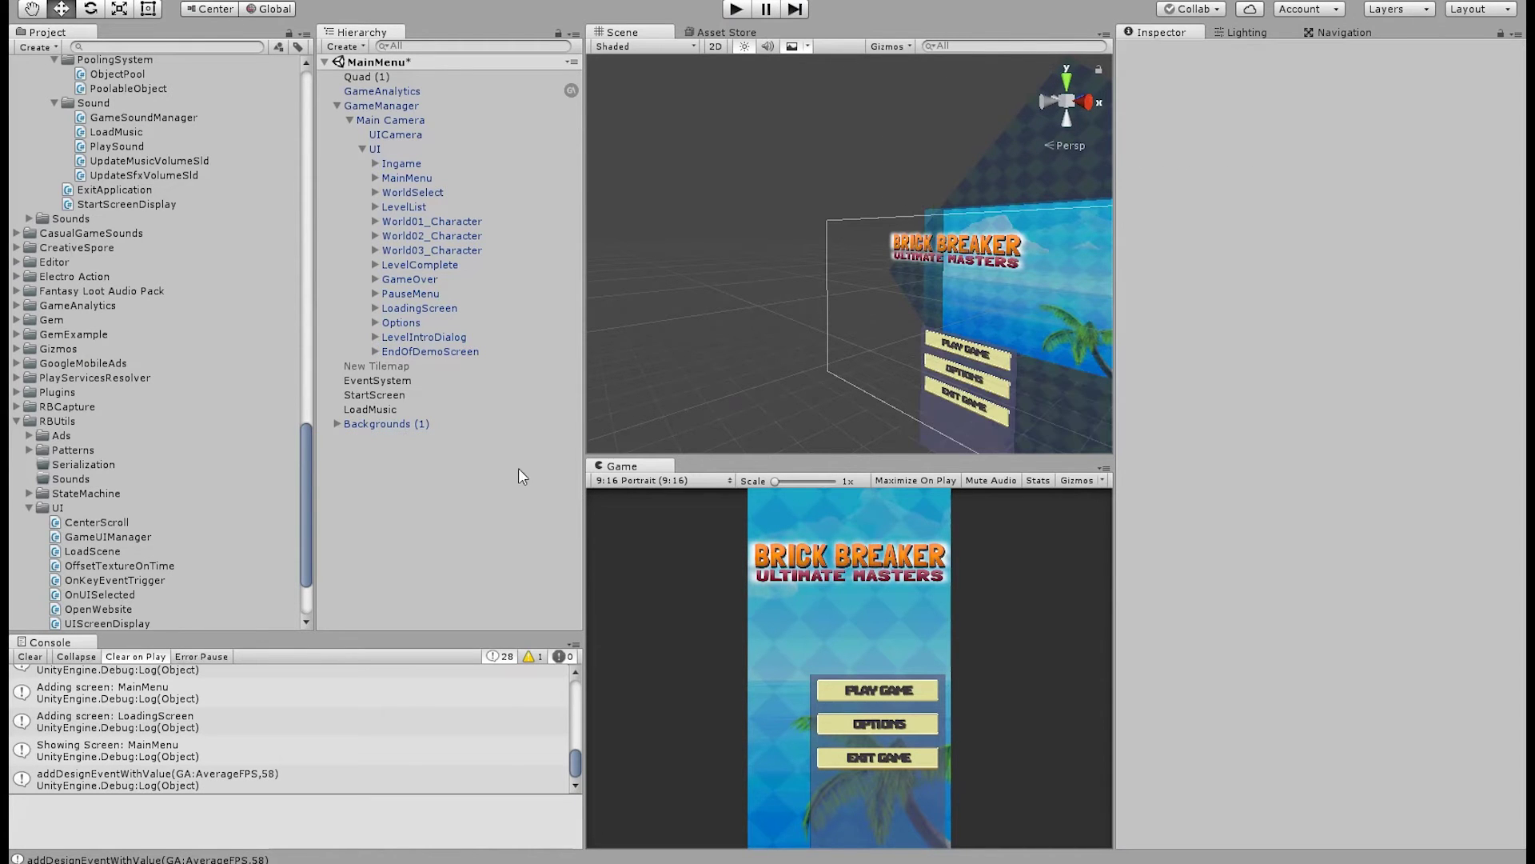
Go through the UI canvas's child screens from Ingame to EndOfDemoScreen and examine their Canvas Group and UI Screen Display components
click(374, 147)
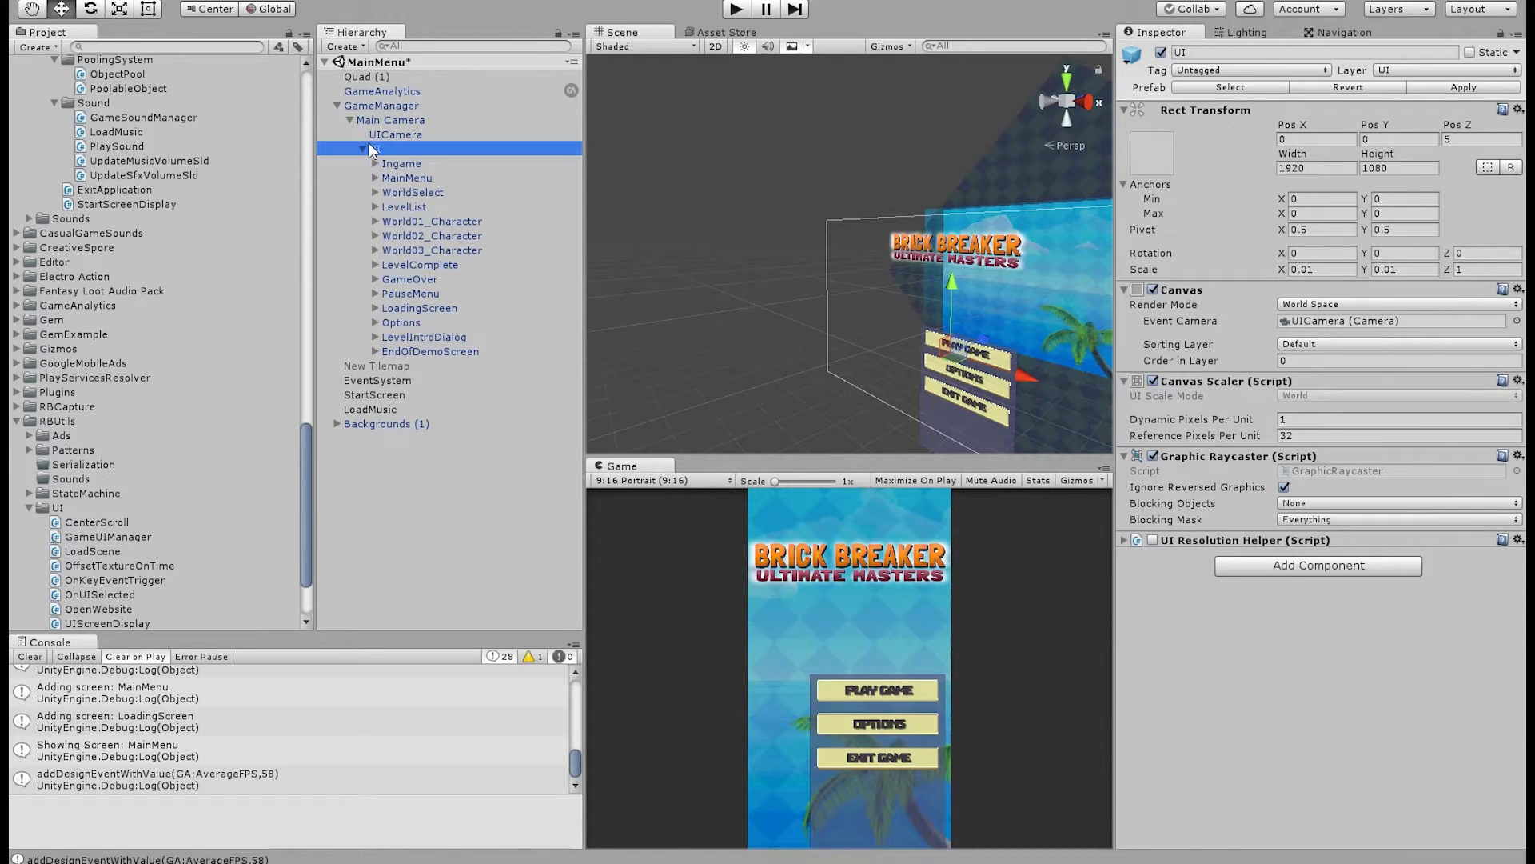
click(394, 164)
click(397, 178)
click(397, 191)
click(400, 207)
click(406, 235)
click(372, 150)
click(404, 163)
click(401, 192)
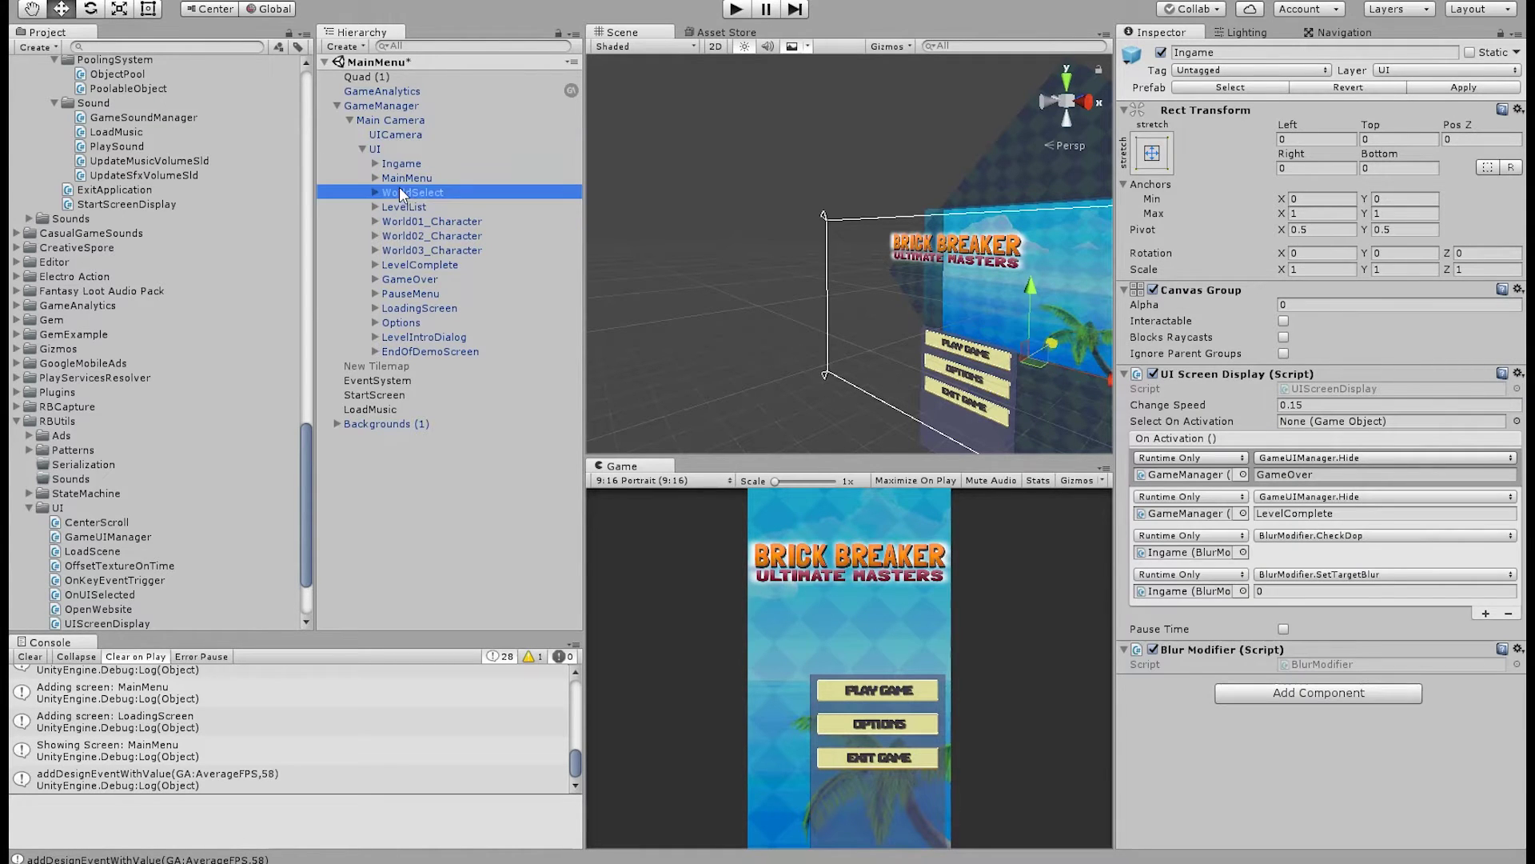
click(404, 179)
click(405, 207)
click(406, 221)
click(407, 250)
click(410, 264)
click(411, 279)
click(416, 322)
click(420, 351)
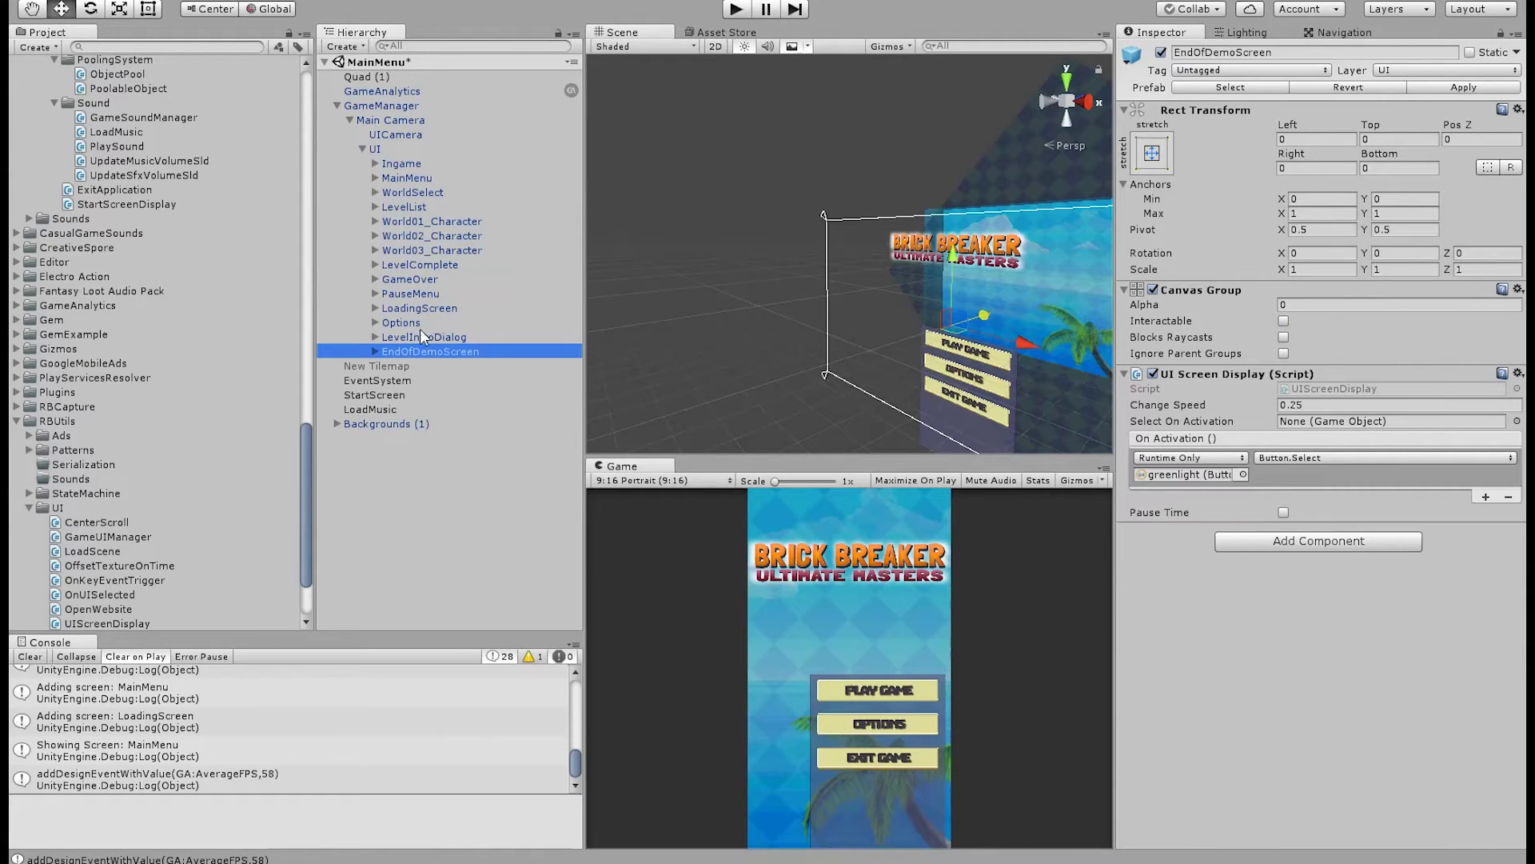
Try out the Alpha, Interactable and Blocks Raycasts settings in the MainMenu screen's Canvas Group
click(397, 181)
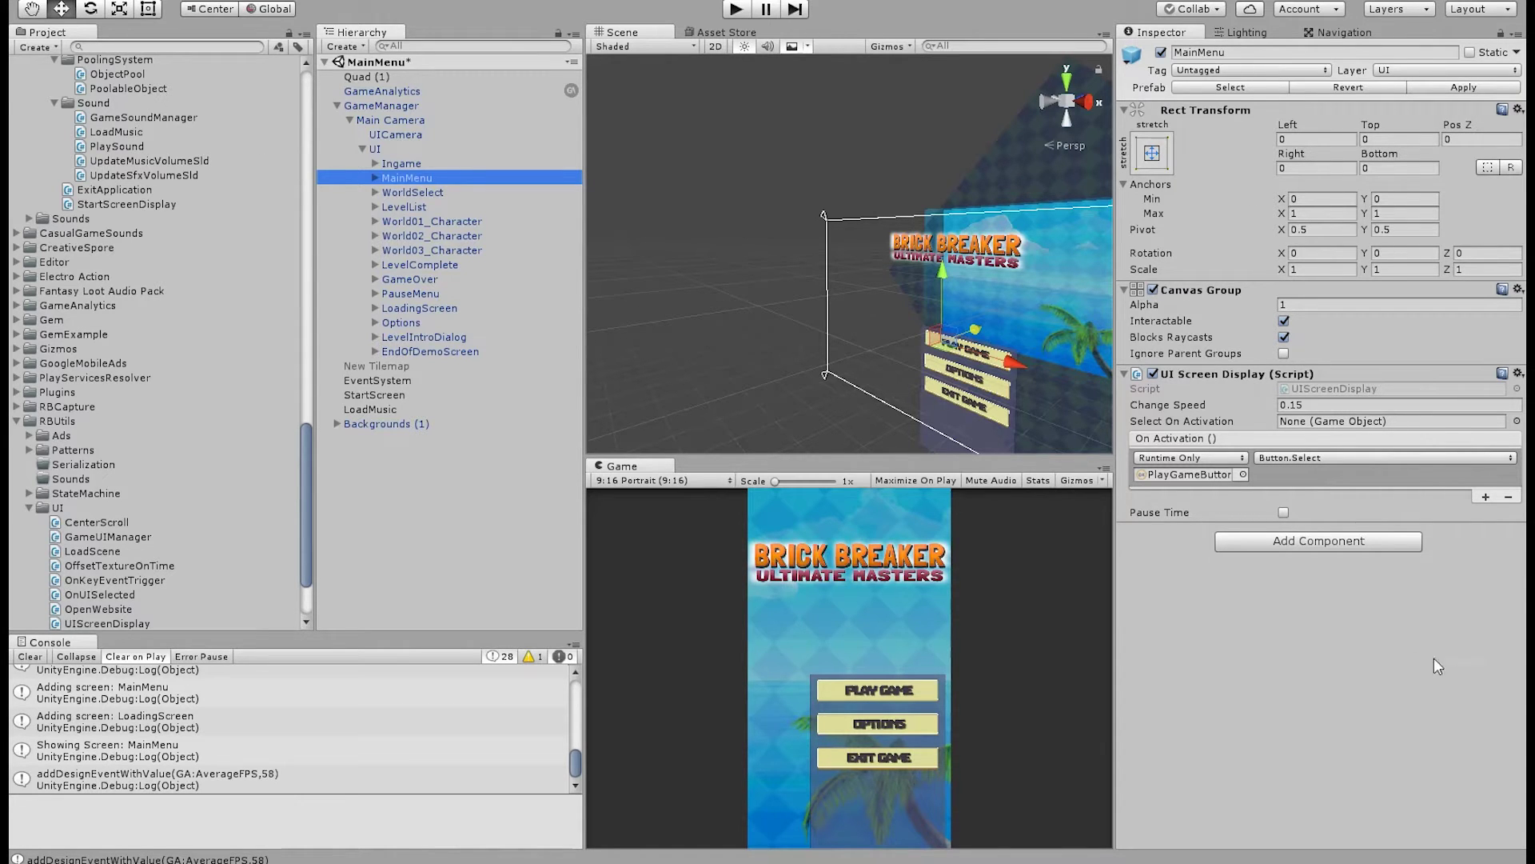
click(1330, 589)
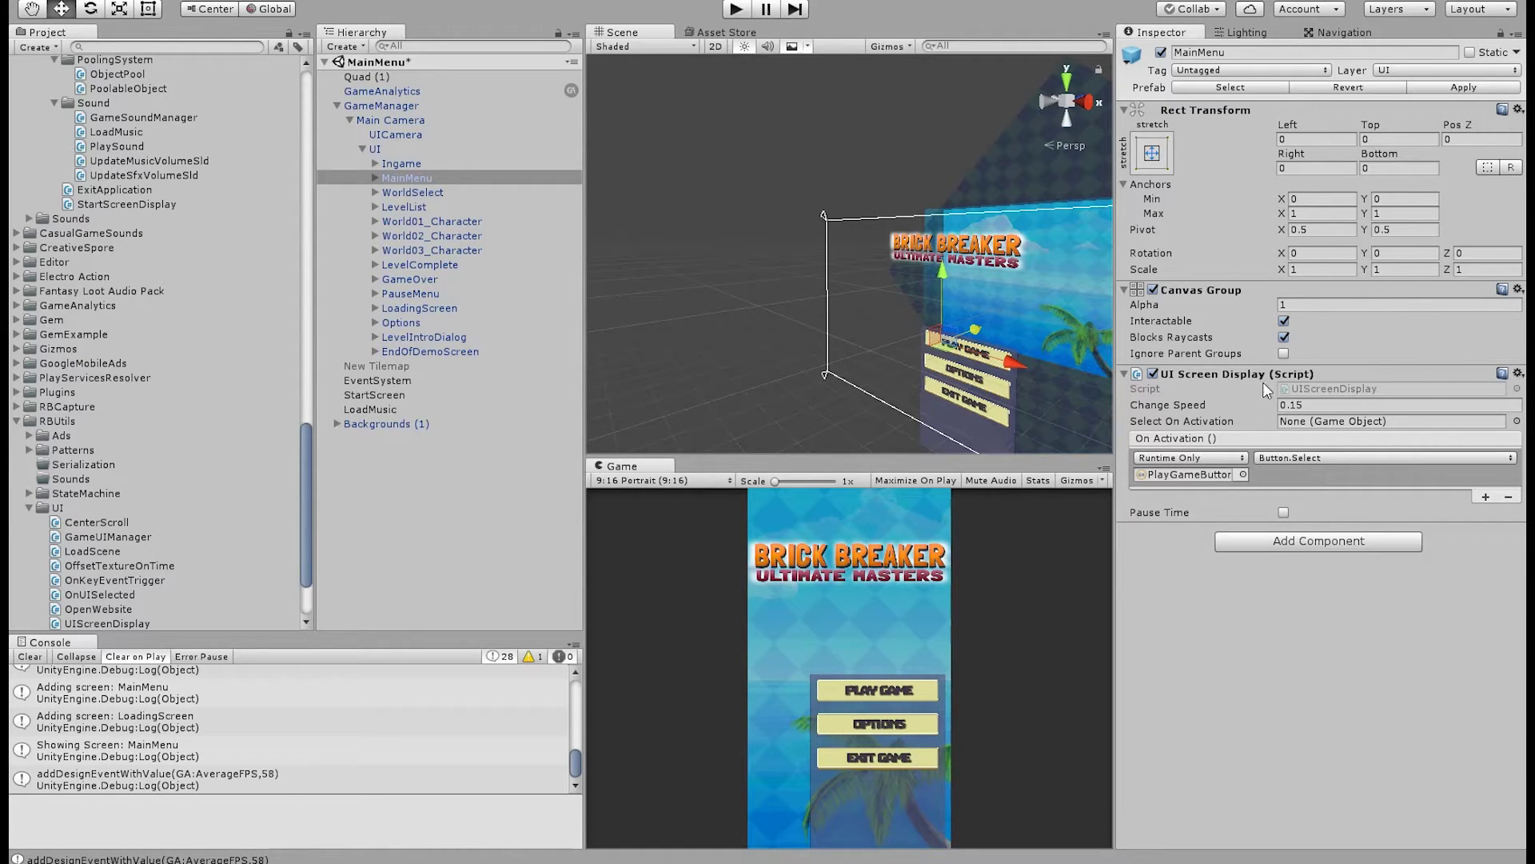
mouse_move(1262, 310)
mouse_down()
mouse_move(1235, 309)
mouse_move(1260, 309)
mouse_up()
click(1283, 320)
click(1283, 337)
click(1284, 337)
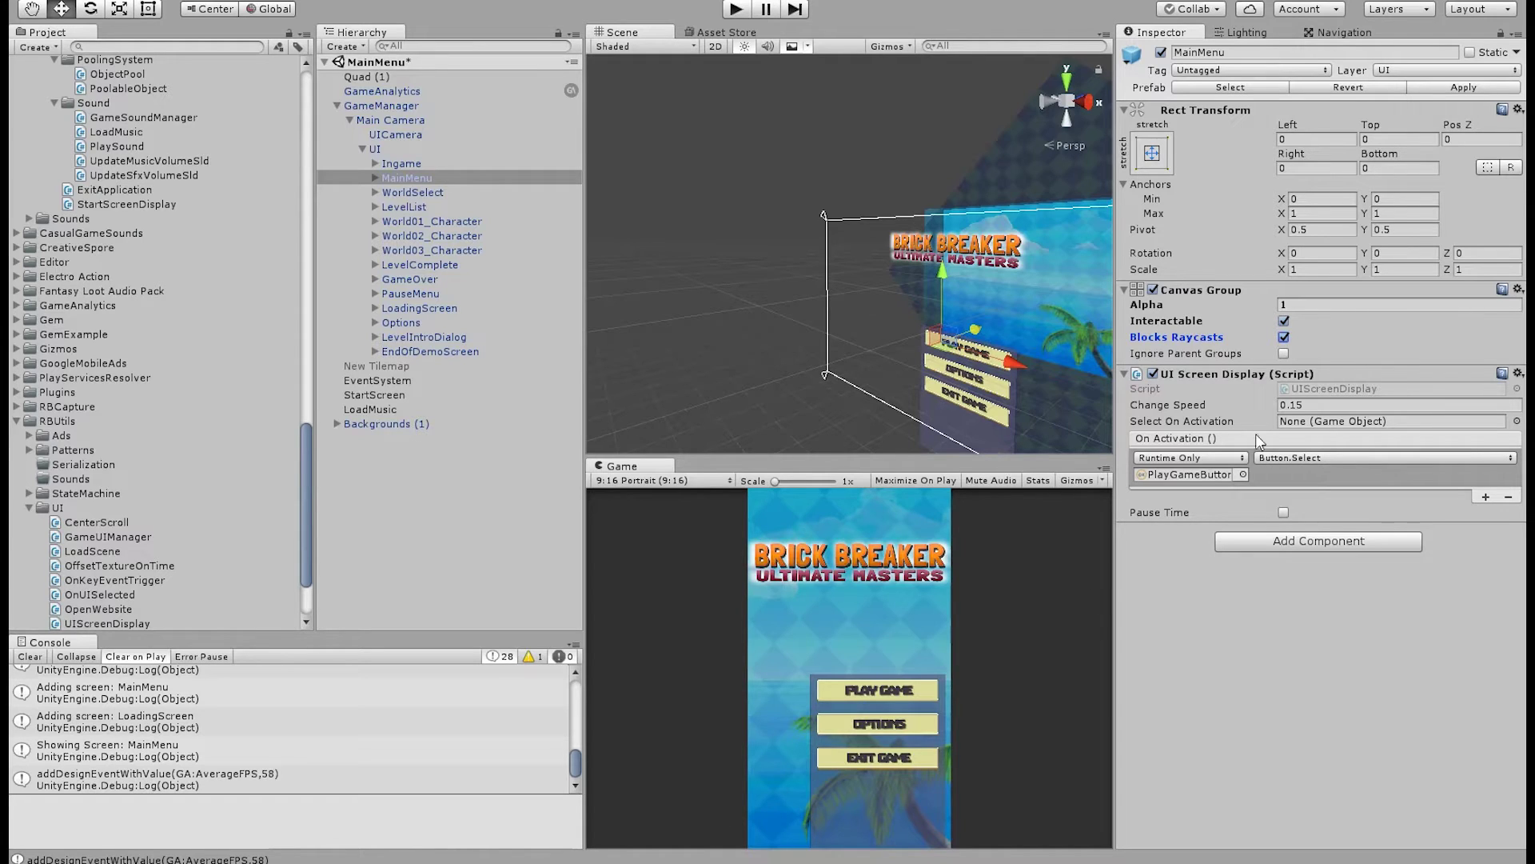
Hide the MainMenu screen by setting its Canvas Group Alpha to 0 and disabling Interactable and Blocks Raycasts
click(1283, 337)
click(1249, 307)
mouse_move(1249, 309)
mouse_down()
mouse_move(1152, 309)
mouse_move(1256, 319)
mouse_up()
click(1184, 780)
click(1284, 304)
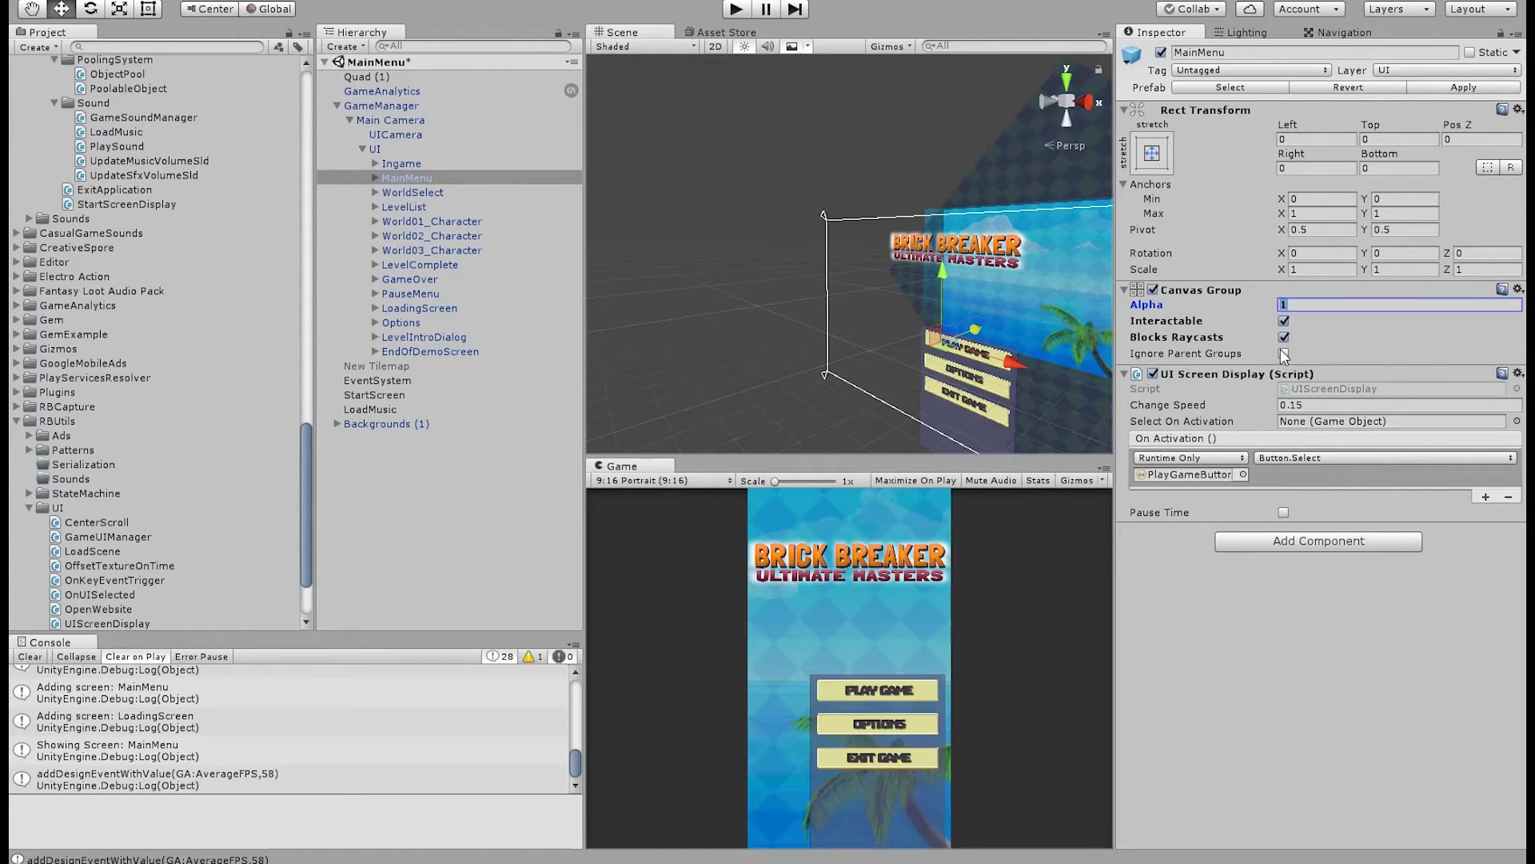
text(0)
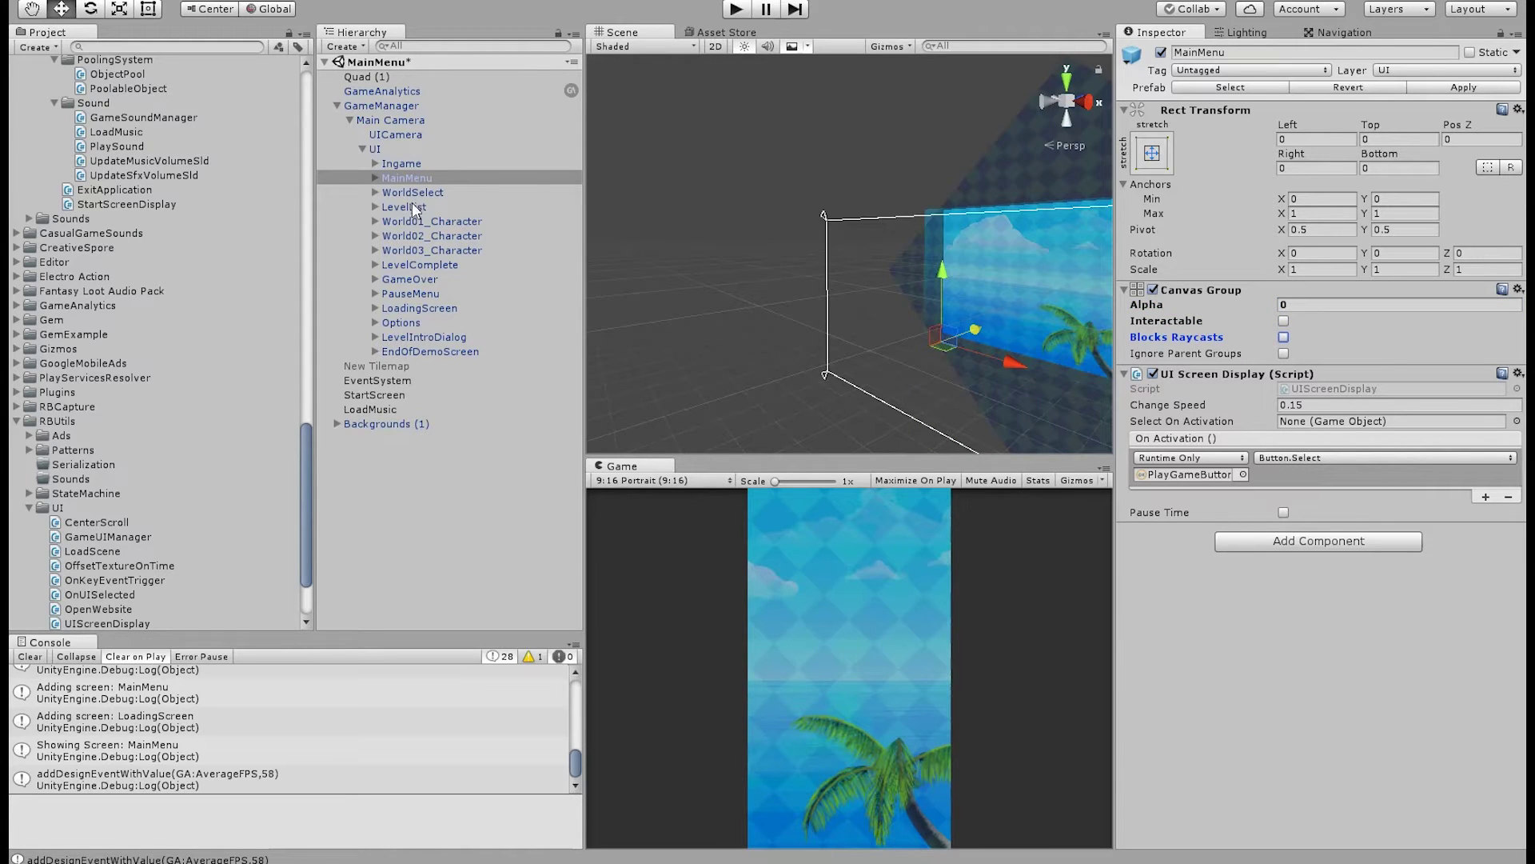
Preview the LevelComplete screen with a Canvas Group Alpha of 1 and hide it again with Alpha 0
click(412, 264)
click(1289, 304)
text(1)
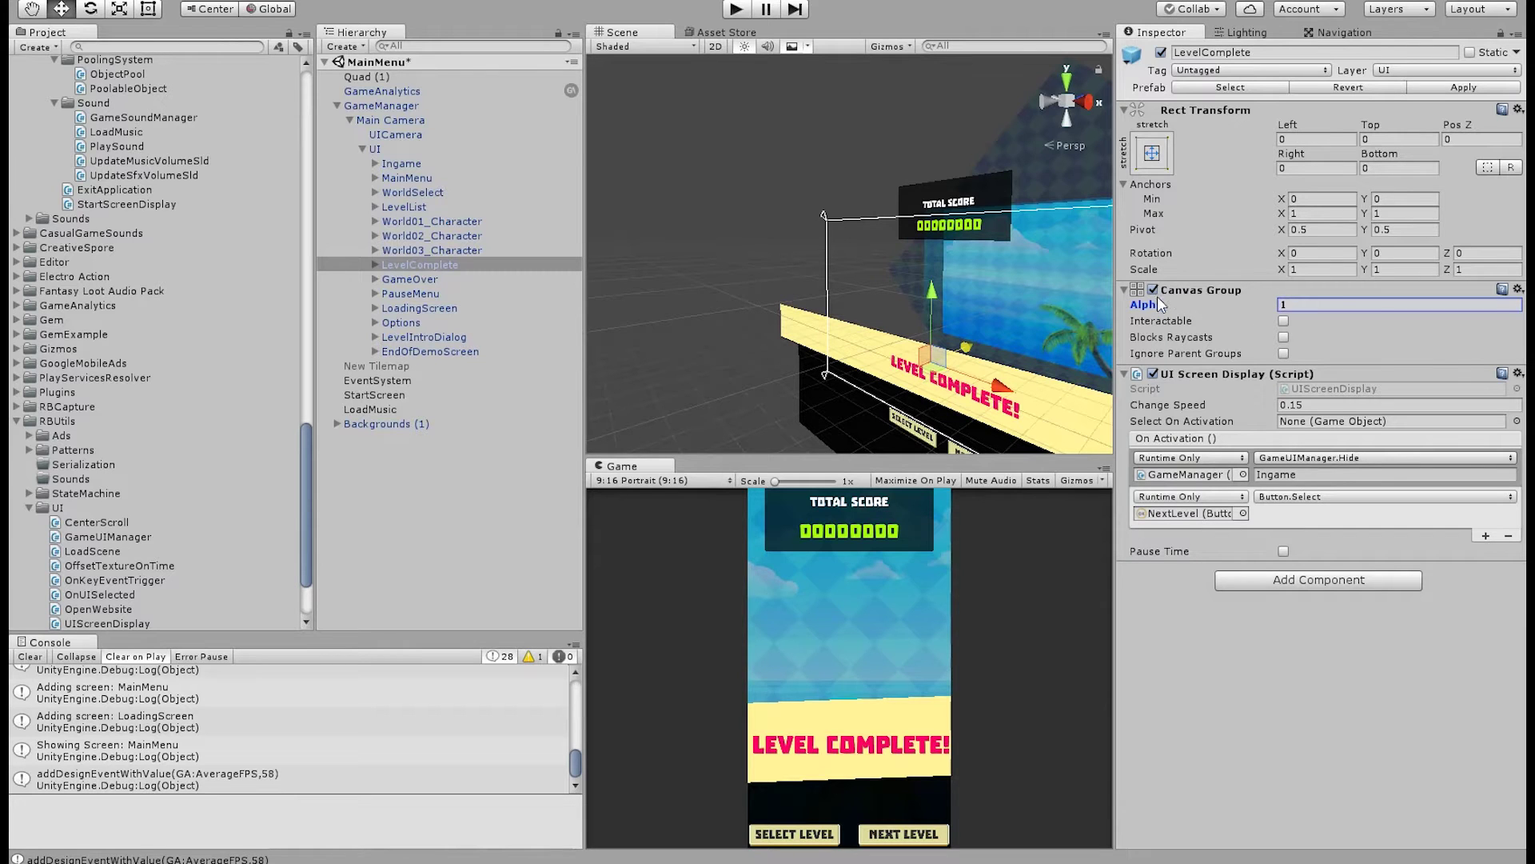
key(BackSpace)
text(0)
key(Return)
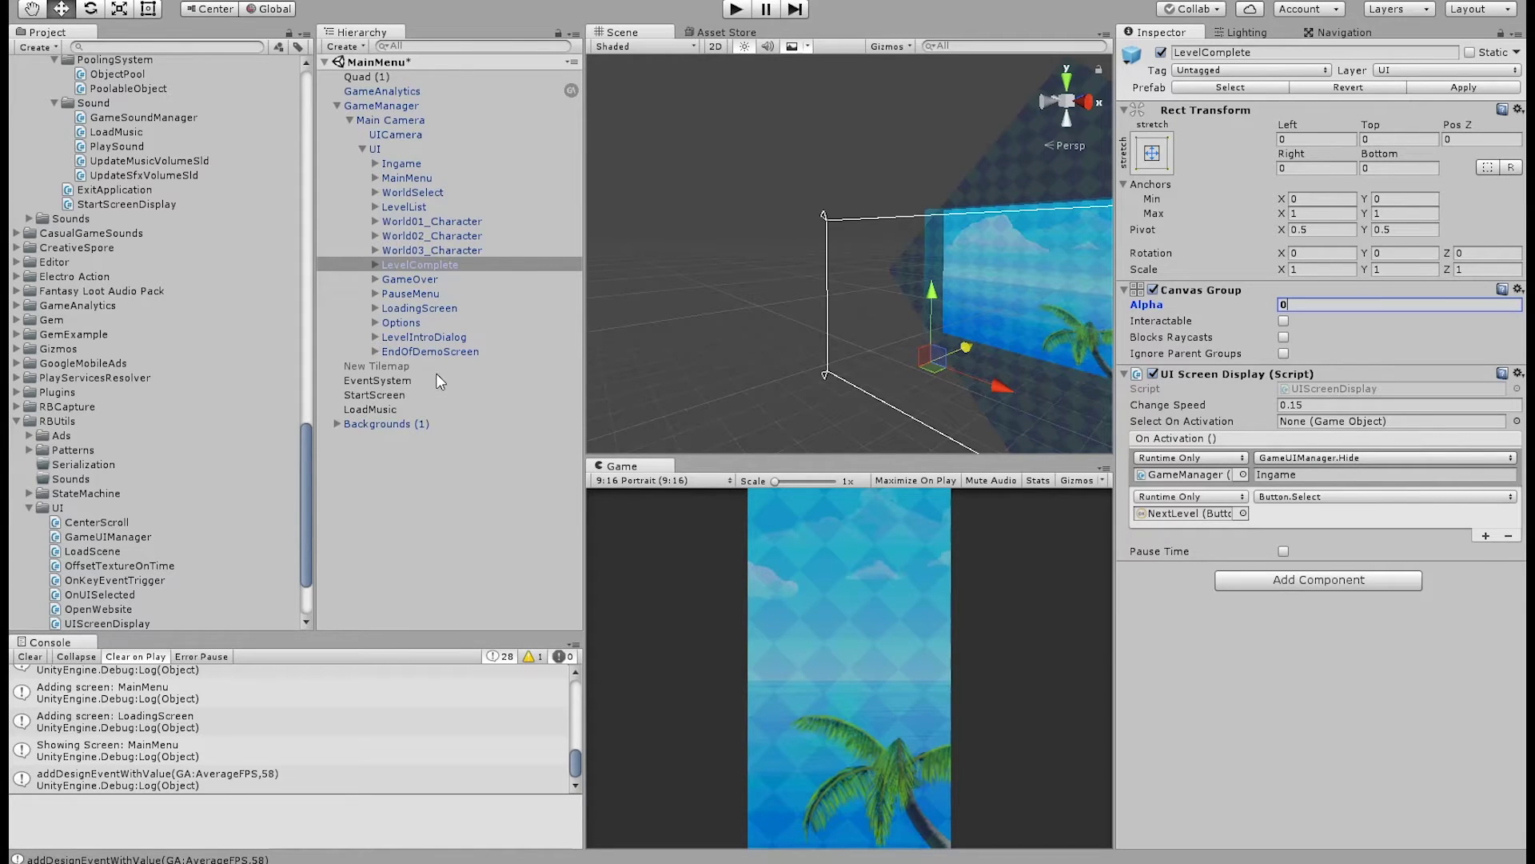
Examine the GameOver screen's components and the child elements of the LevelComplete screen
click(401, 280)
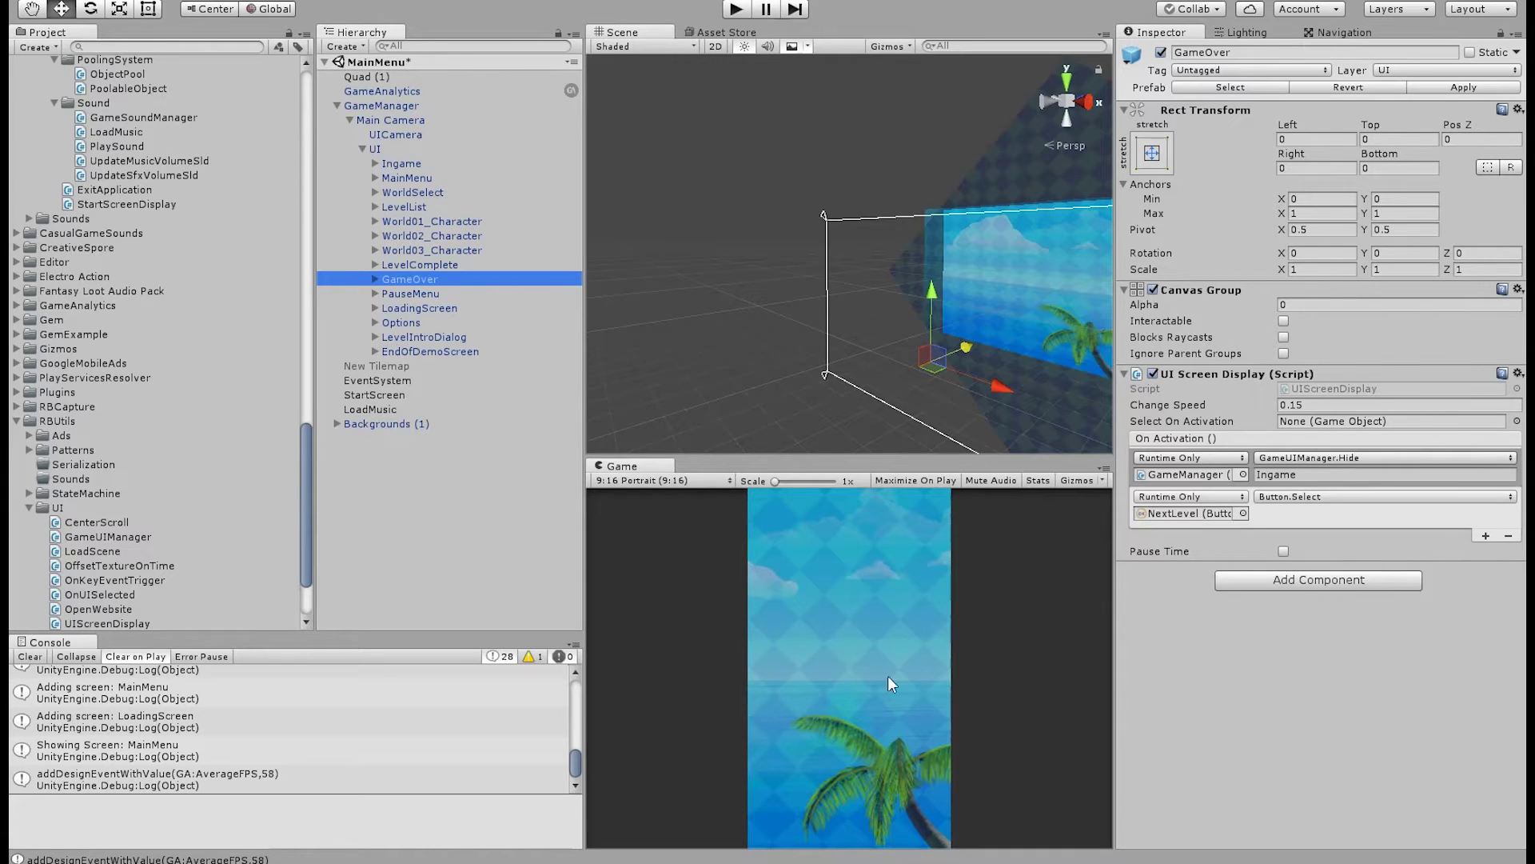
click(411, 265)
click(375, 264)
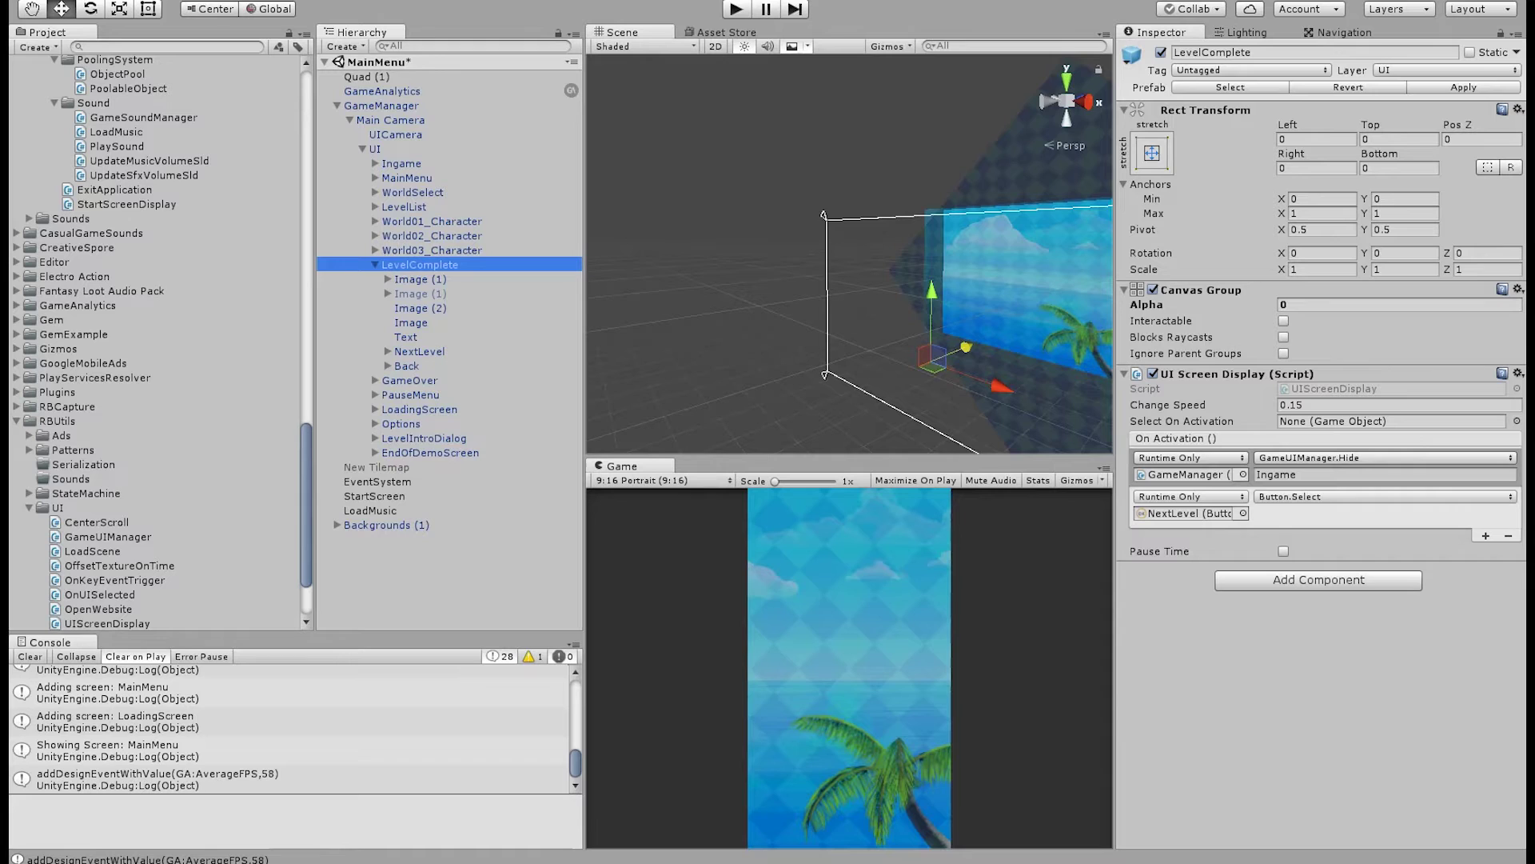
click(377, 266)
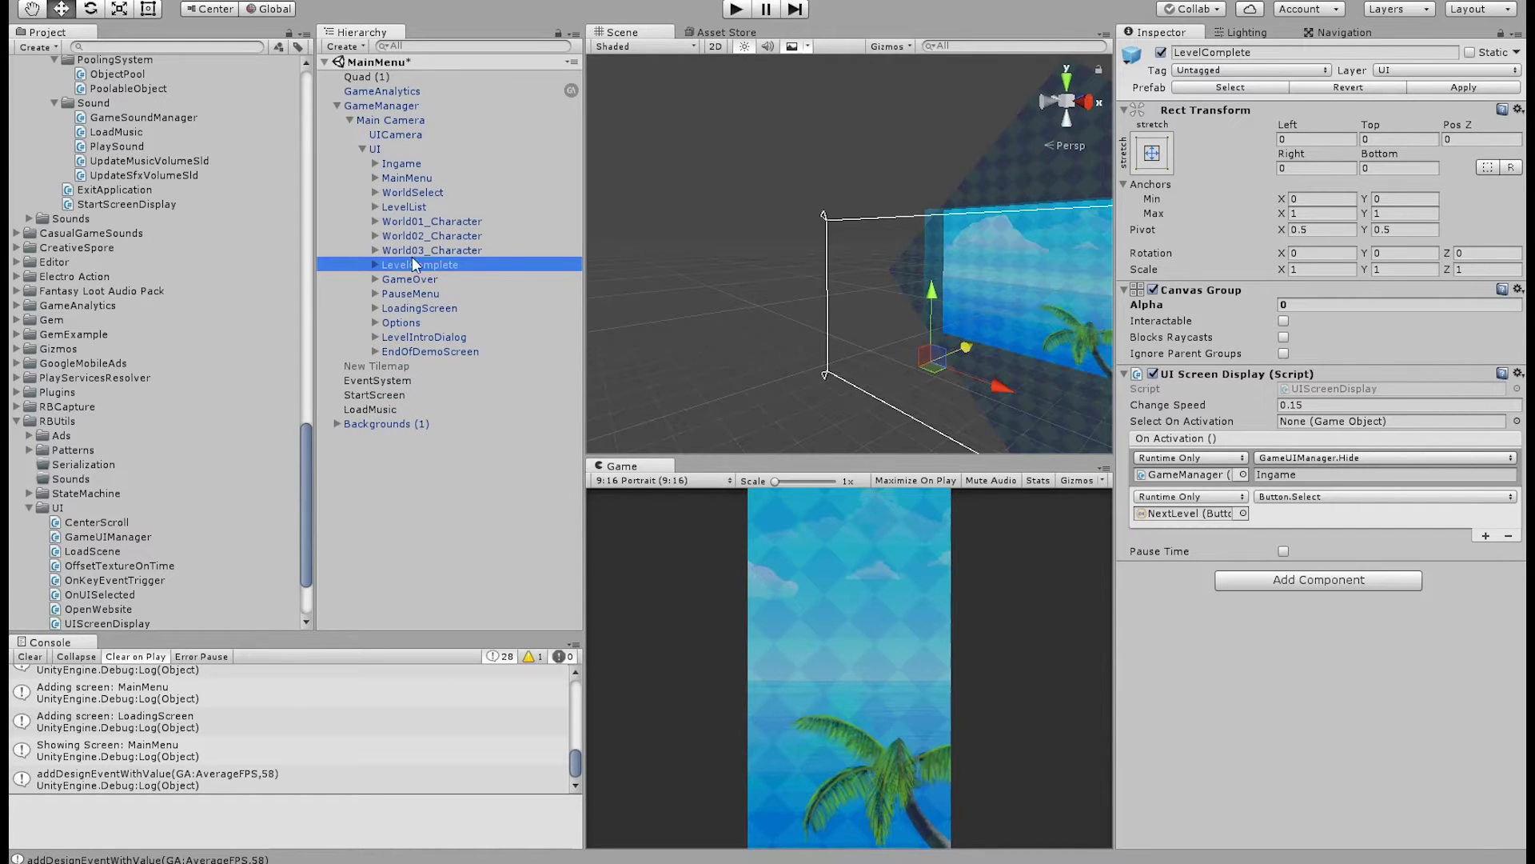
Show the Ingame screen by setting its Canvas Group Alpha to 1
click(400, 164)
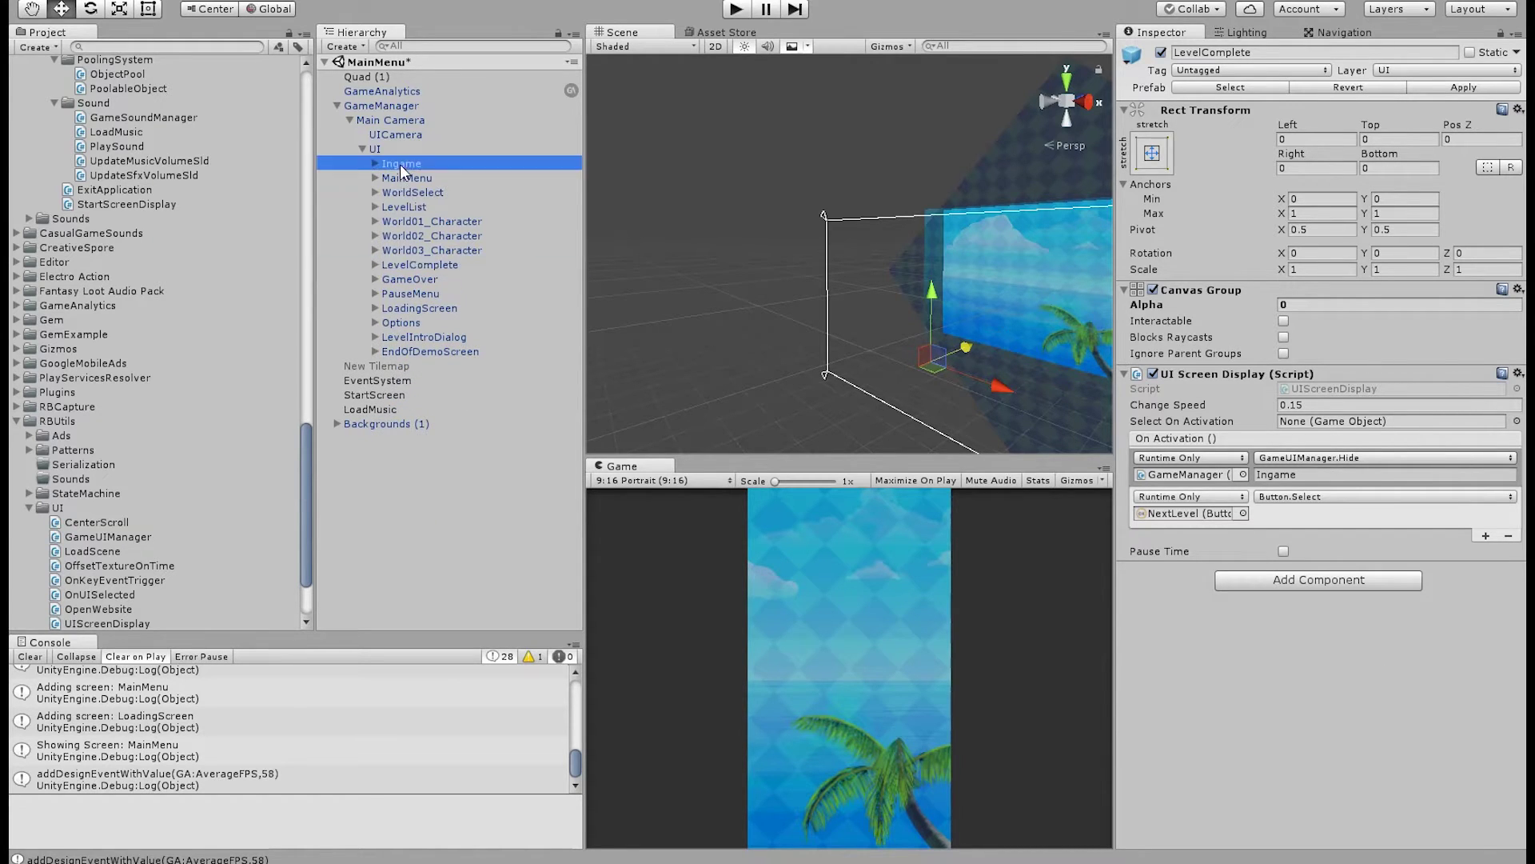
click(1314, 304)
text(1)
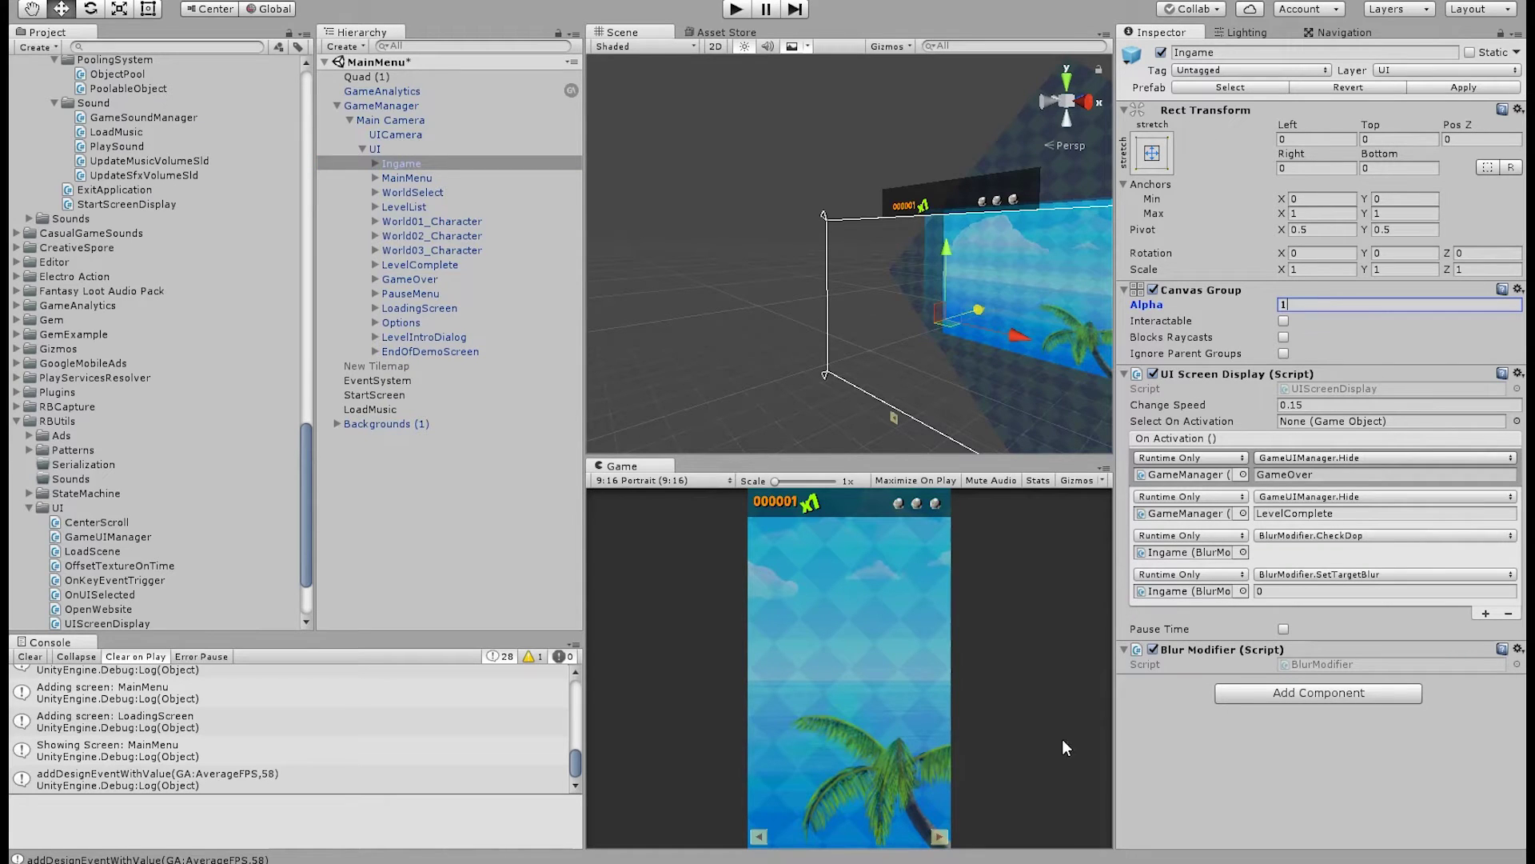
Expand the Ingame screen's children and switch its button_right object off and back on
click(376, 164)
click(387, 237)
click(428, 237)
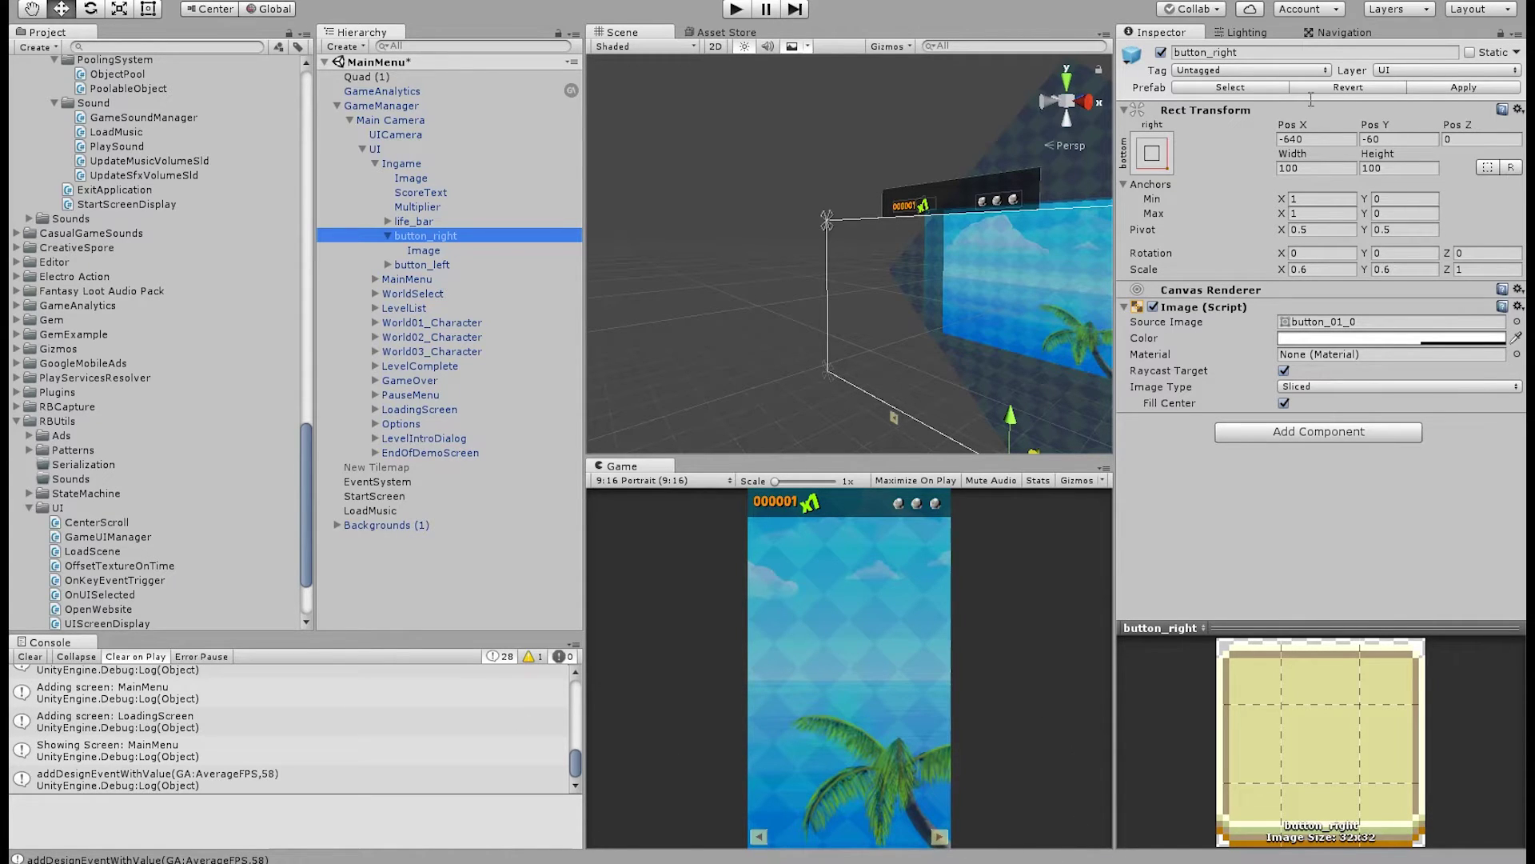
click(1162, 52)
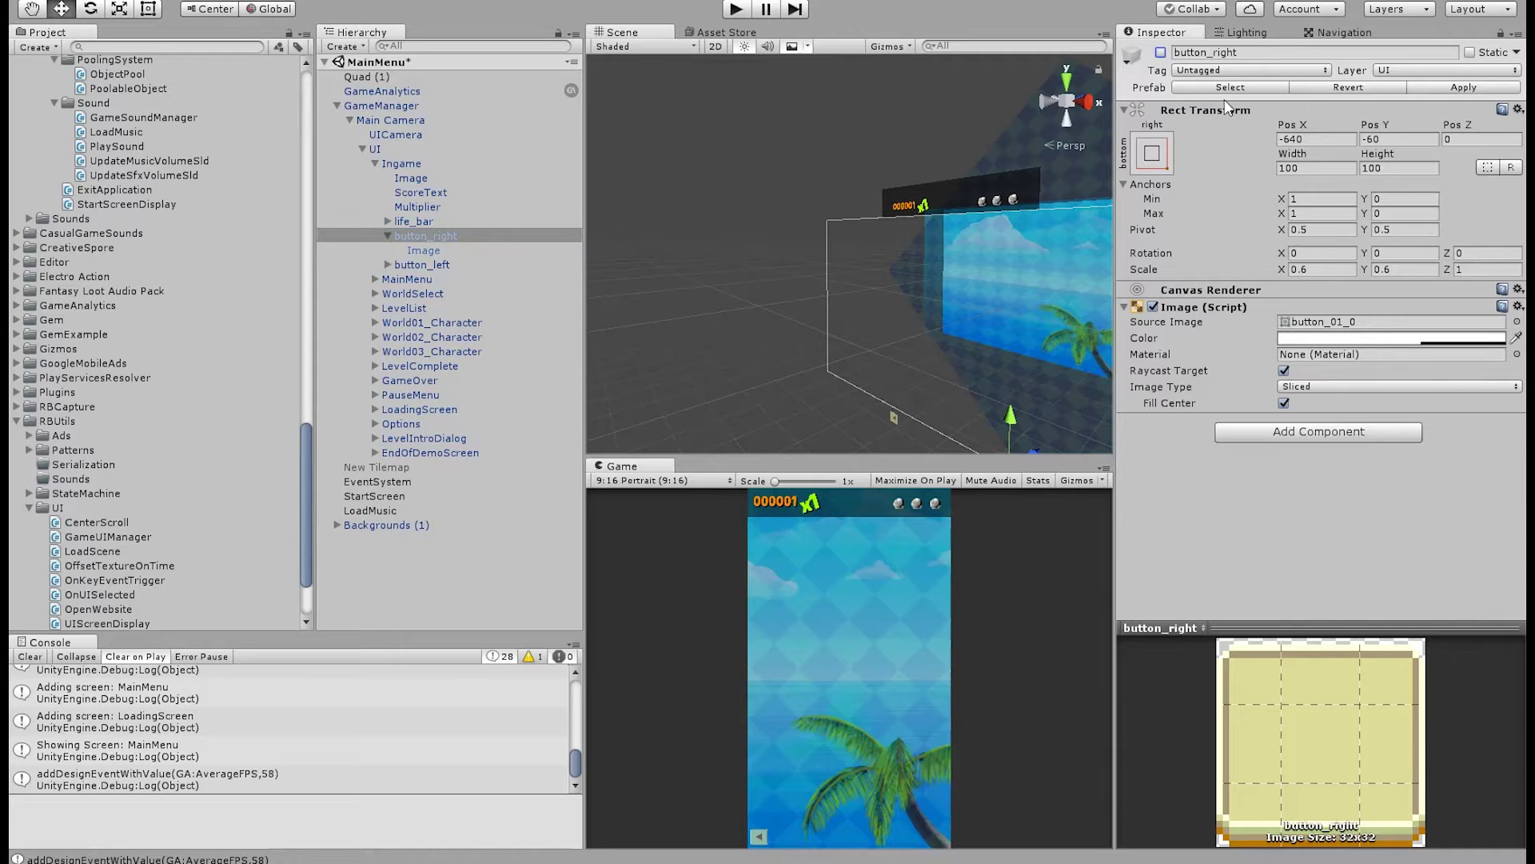
click(1161, 53)
Hide the Ingame screen with a Canvas Group Alpha of 0 and collapse its children
click(401, 163)
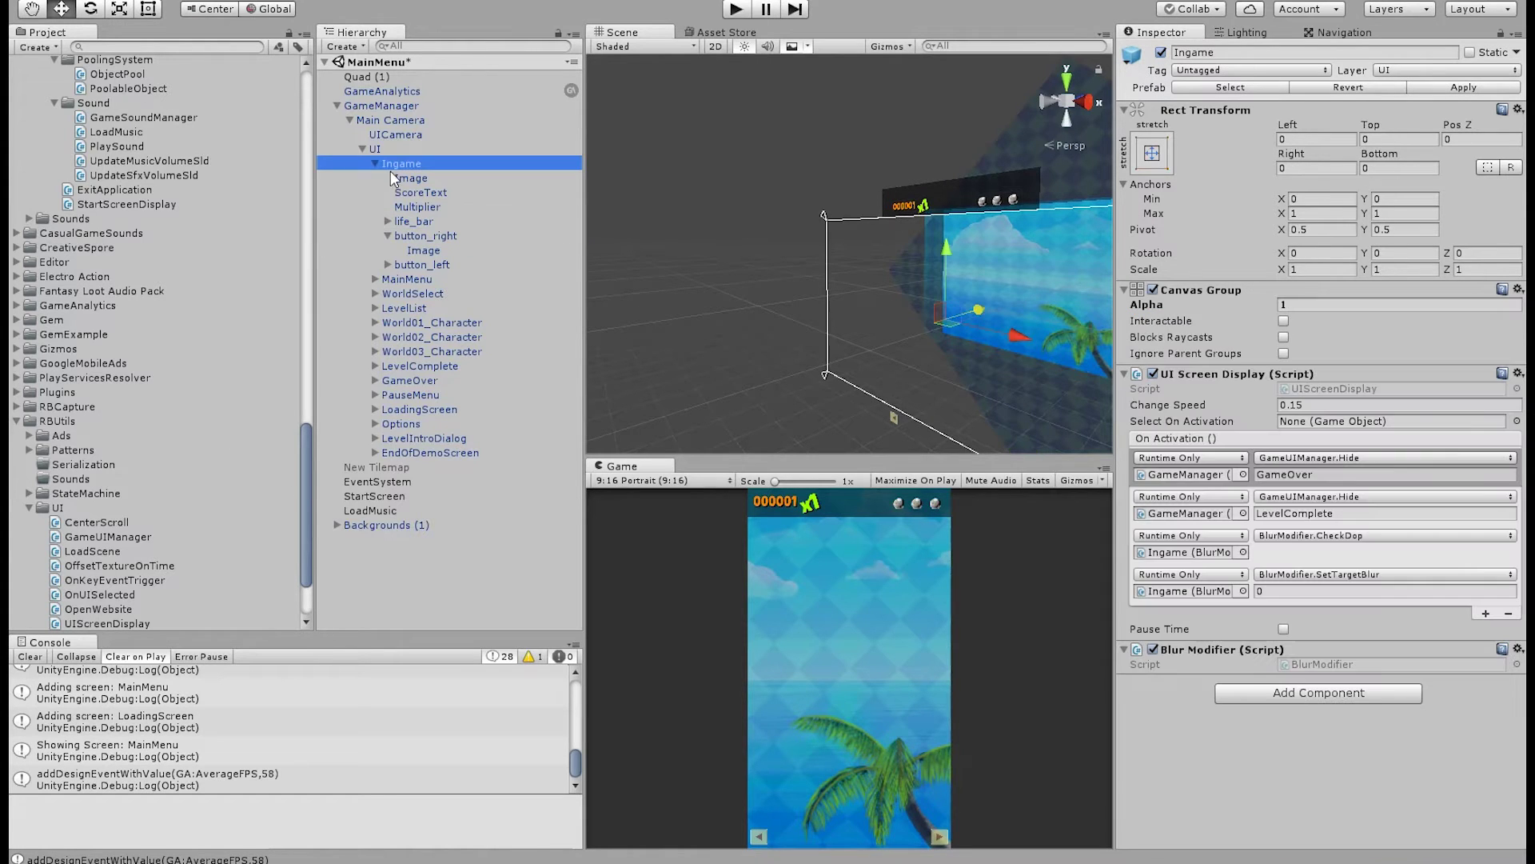
click(1311, 305)
text(0)
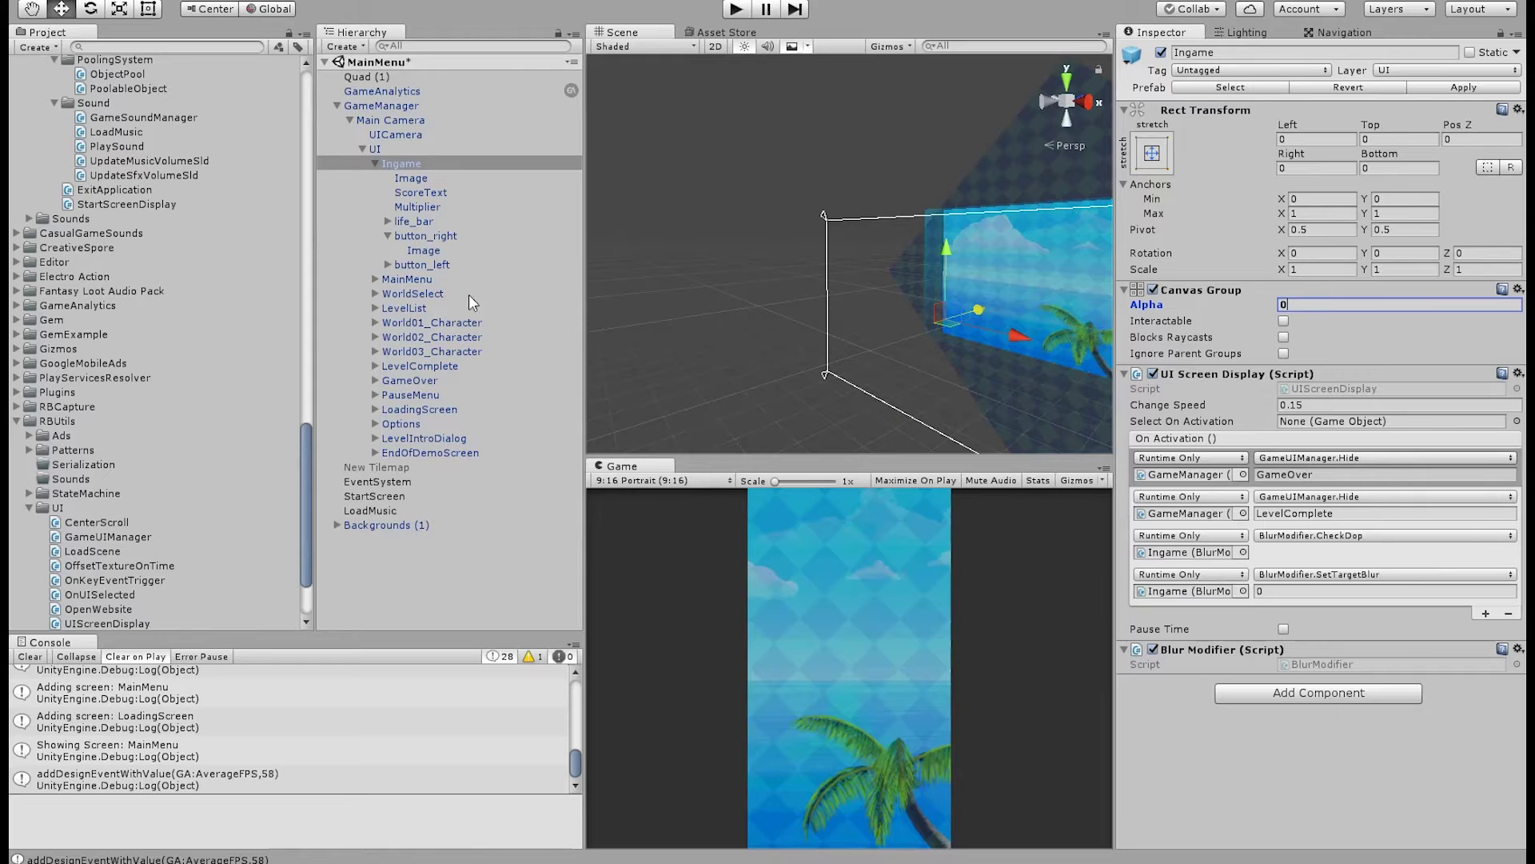
click(373, 163)
Set MainMenu's Canvas Group Alpha to 1, enable its Interactable and Blocks Raycasts options, and run the game
click(407, 178)
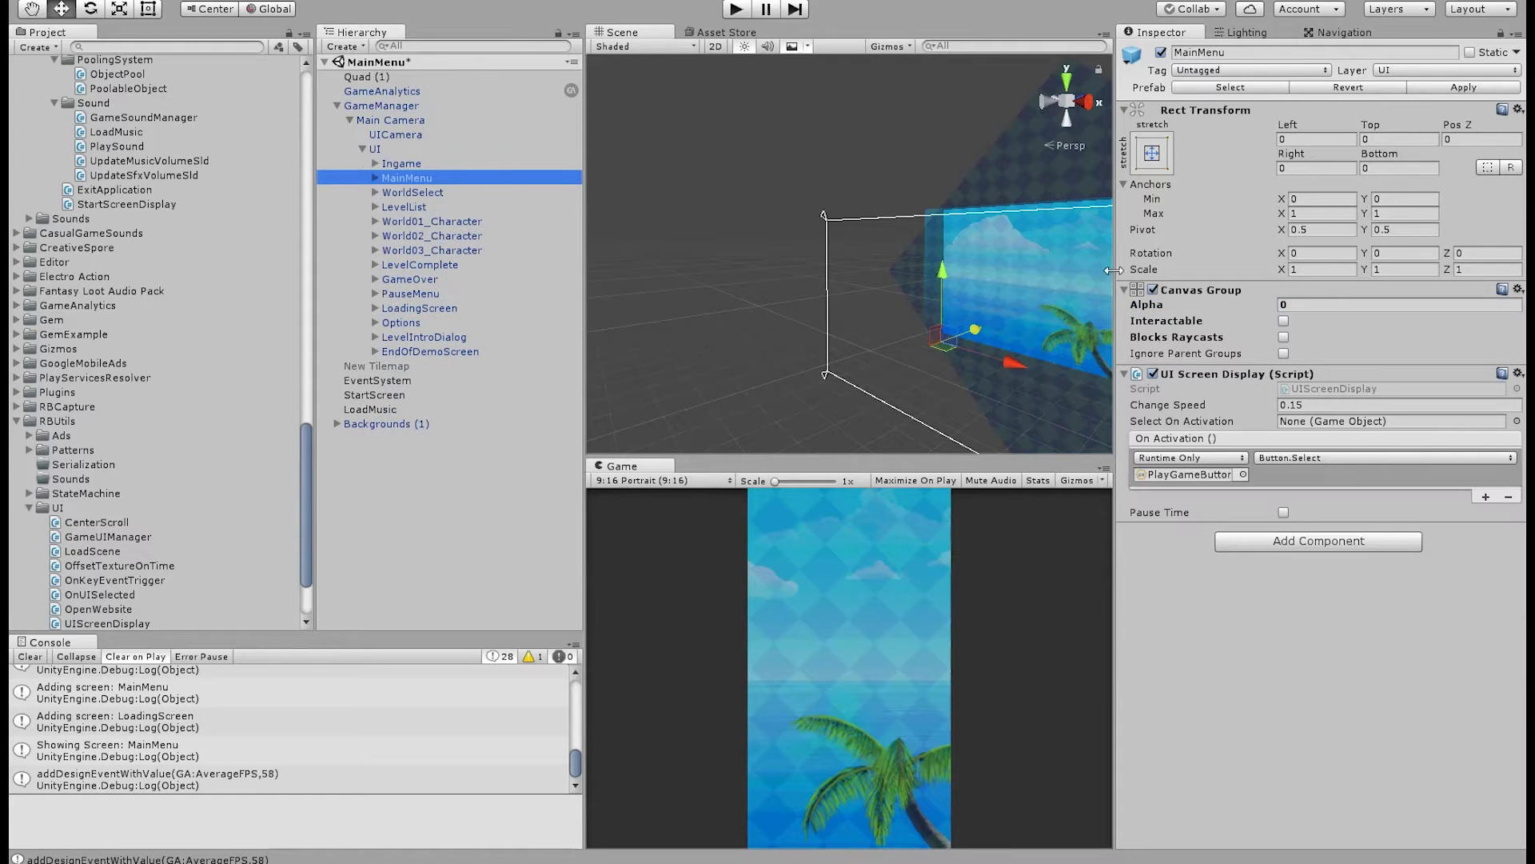
click(1301, 305)
text(1)
click(1283, 320)
click(1283, 337)
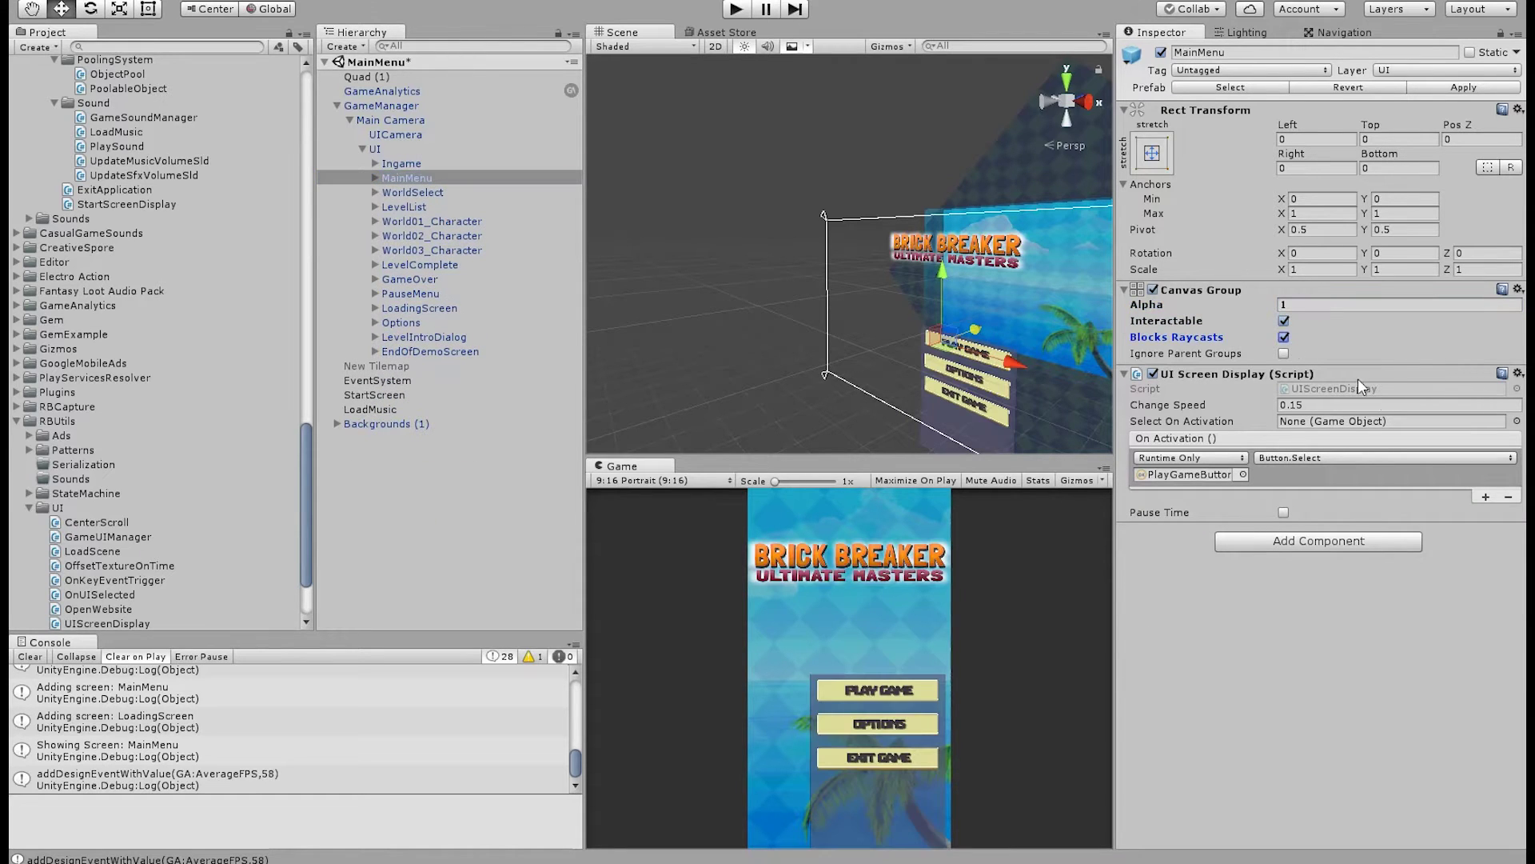
click(734, 12)
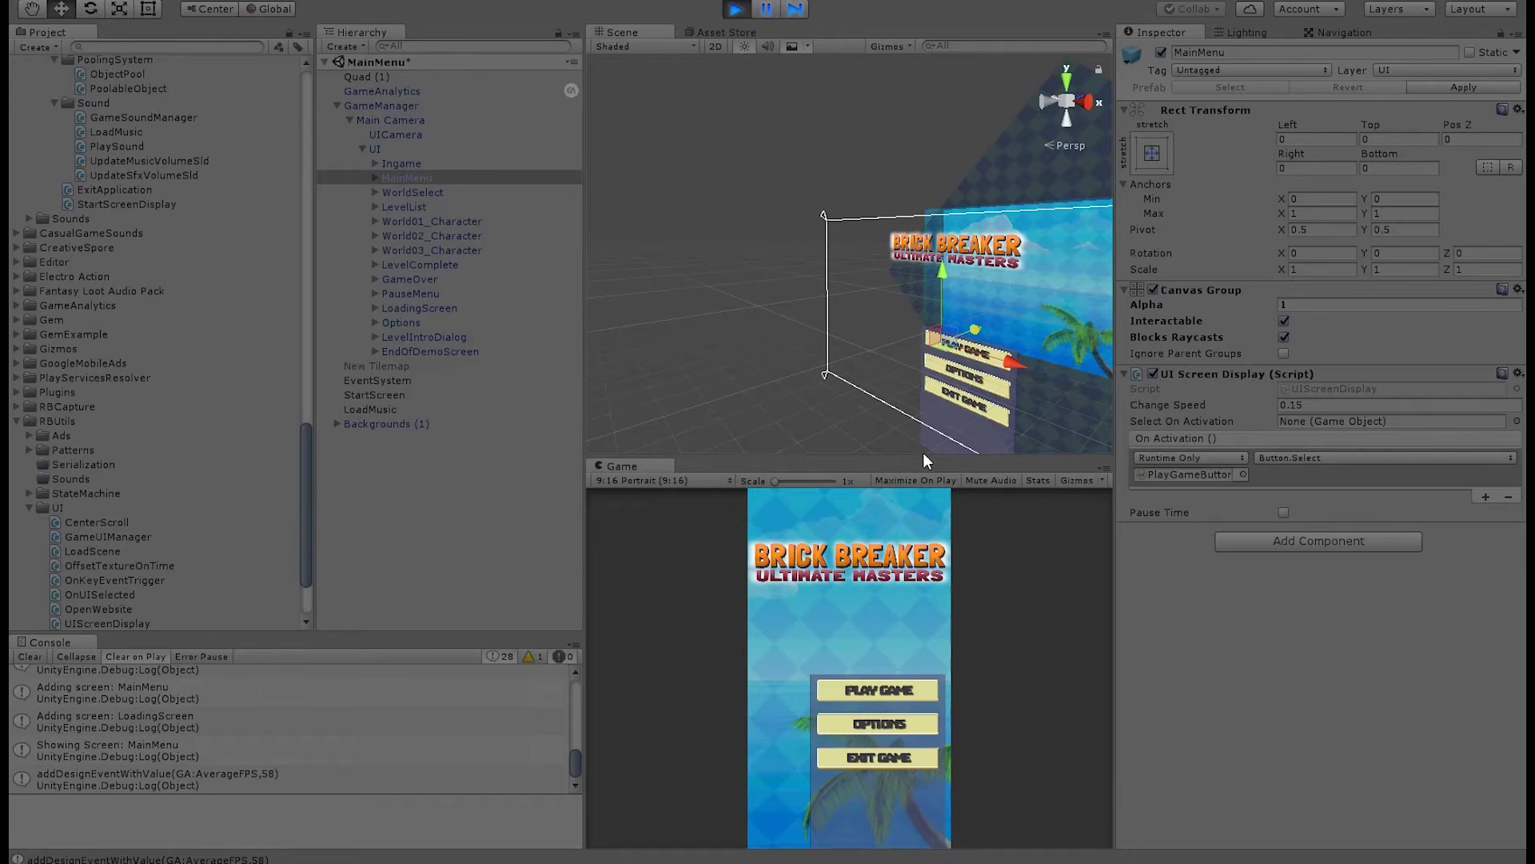
Enlarge the Game view and go from the running game's main menu to its Level Select screen
click(933, 211)
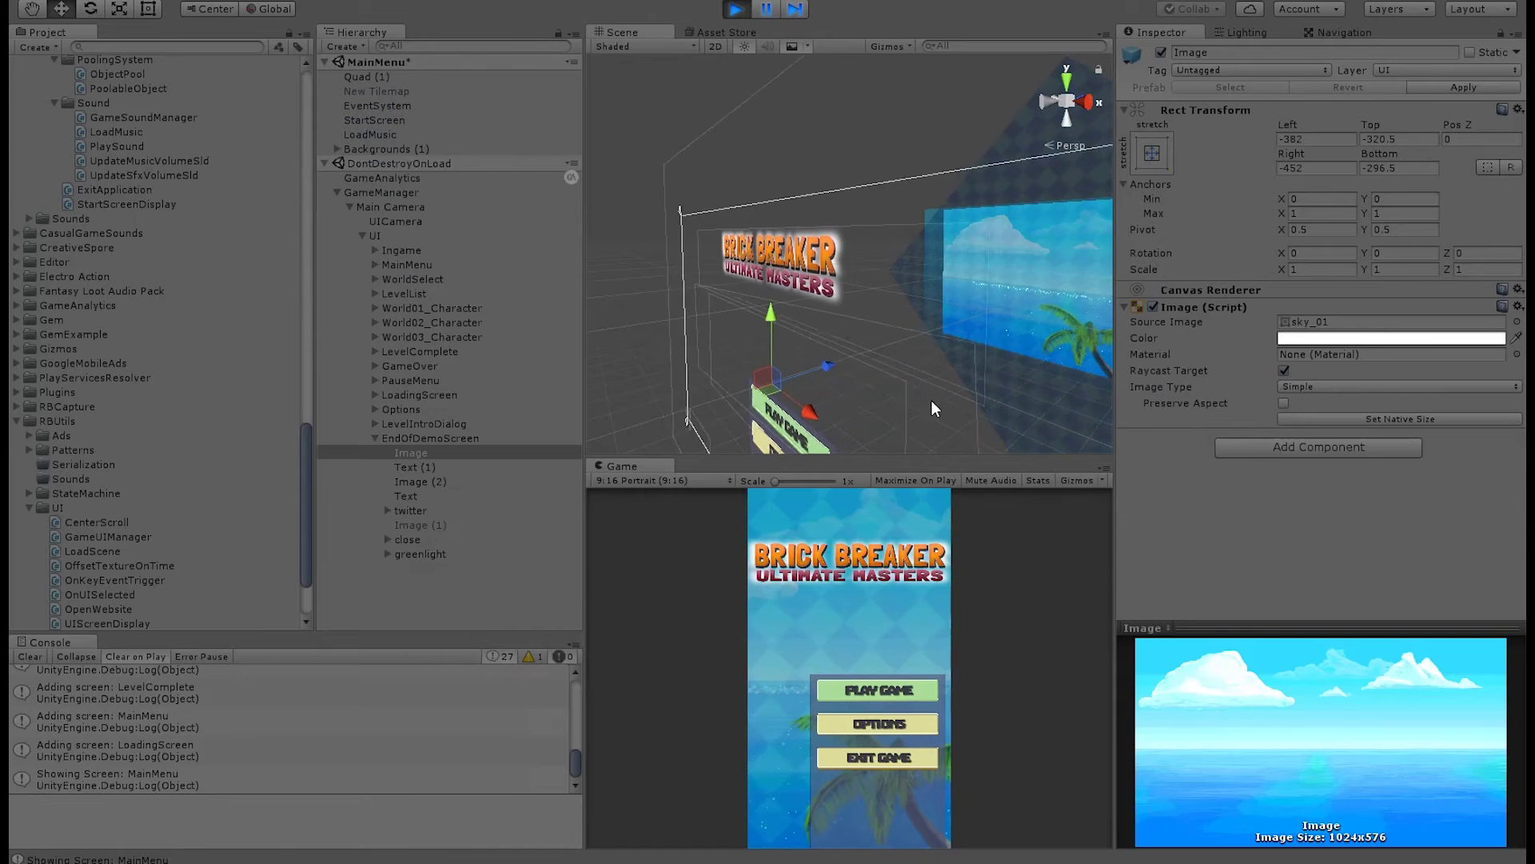
drag(933, 458, 947, 192)
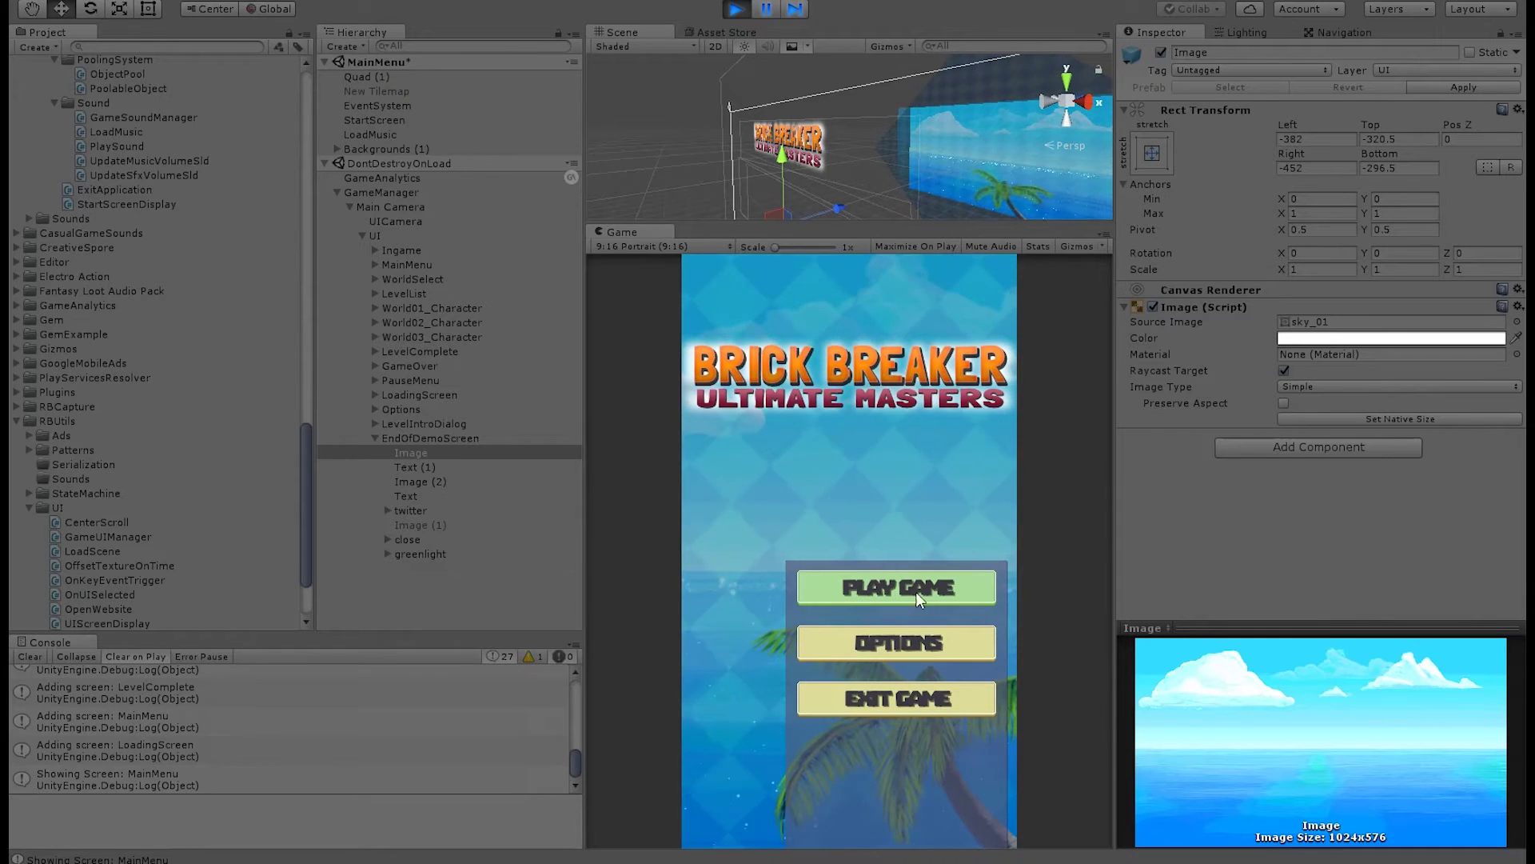
click(960, 593)
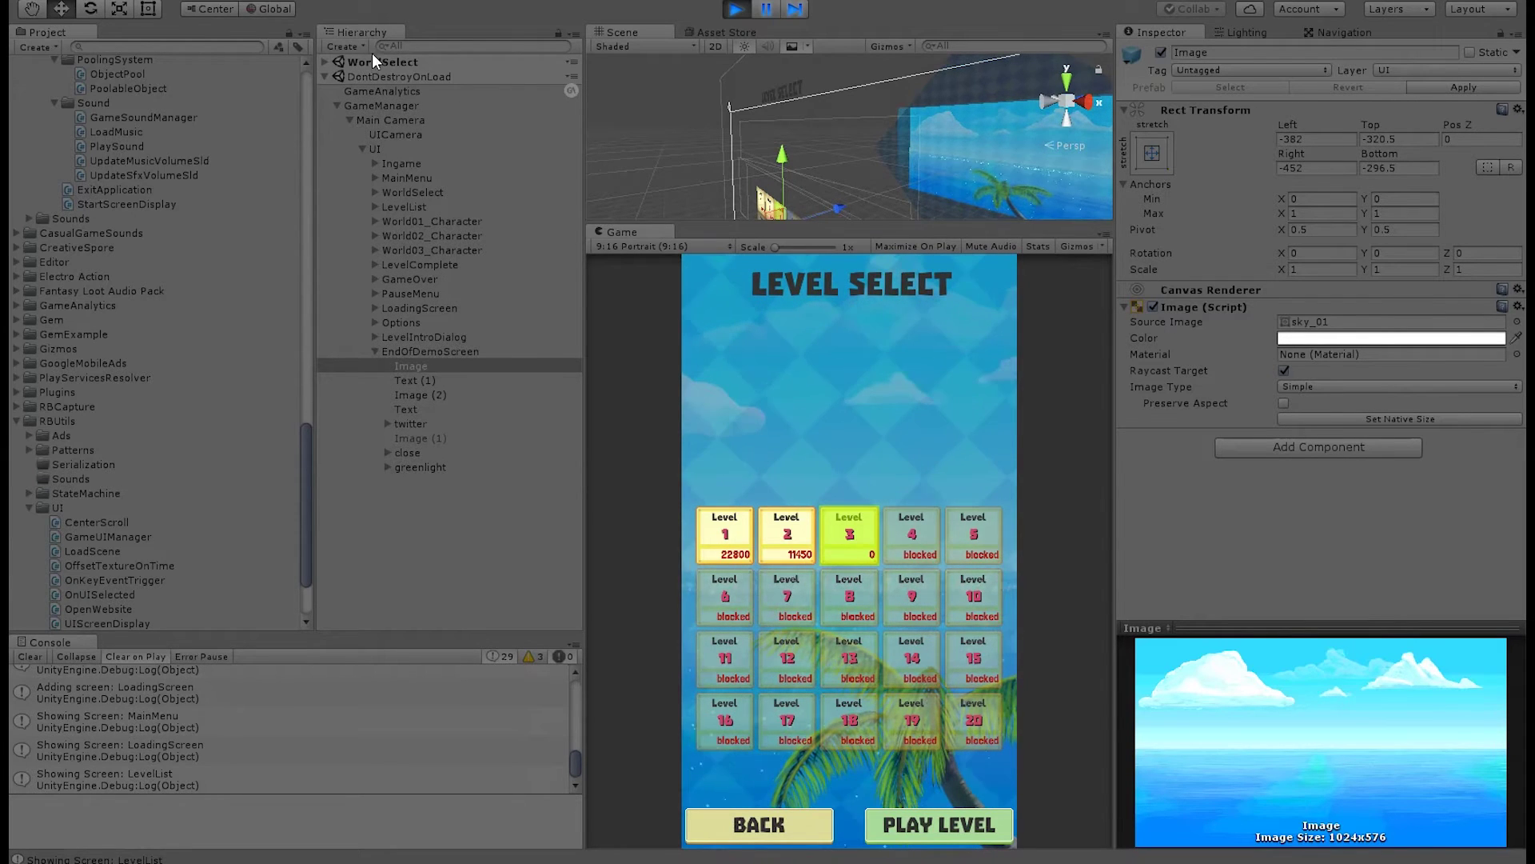
click(325, 75)
click(325, 76)
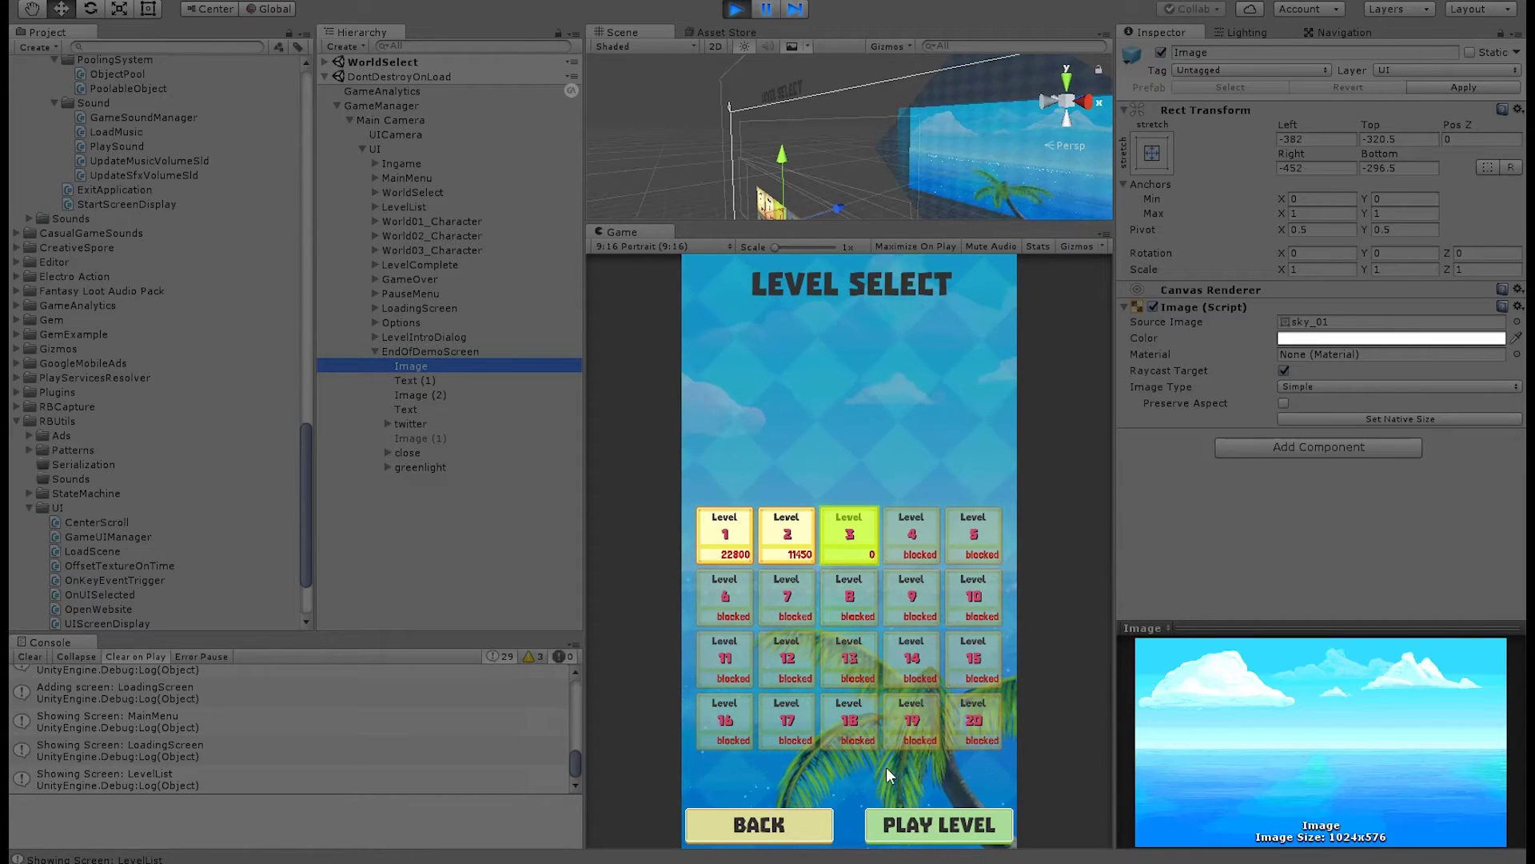
Go back to the main menu, reopen the Level Select screen and start the highlighted level 3
click(774, 827)
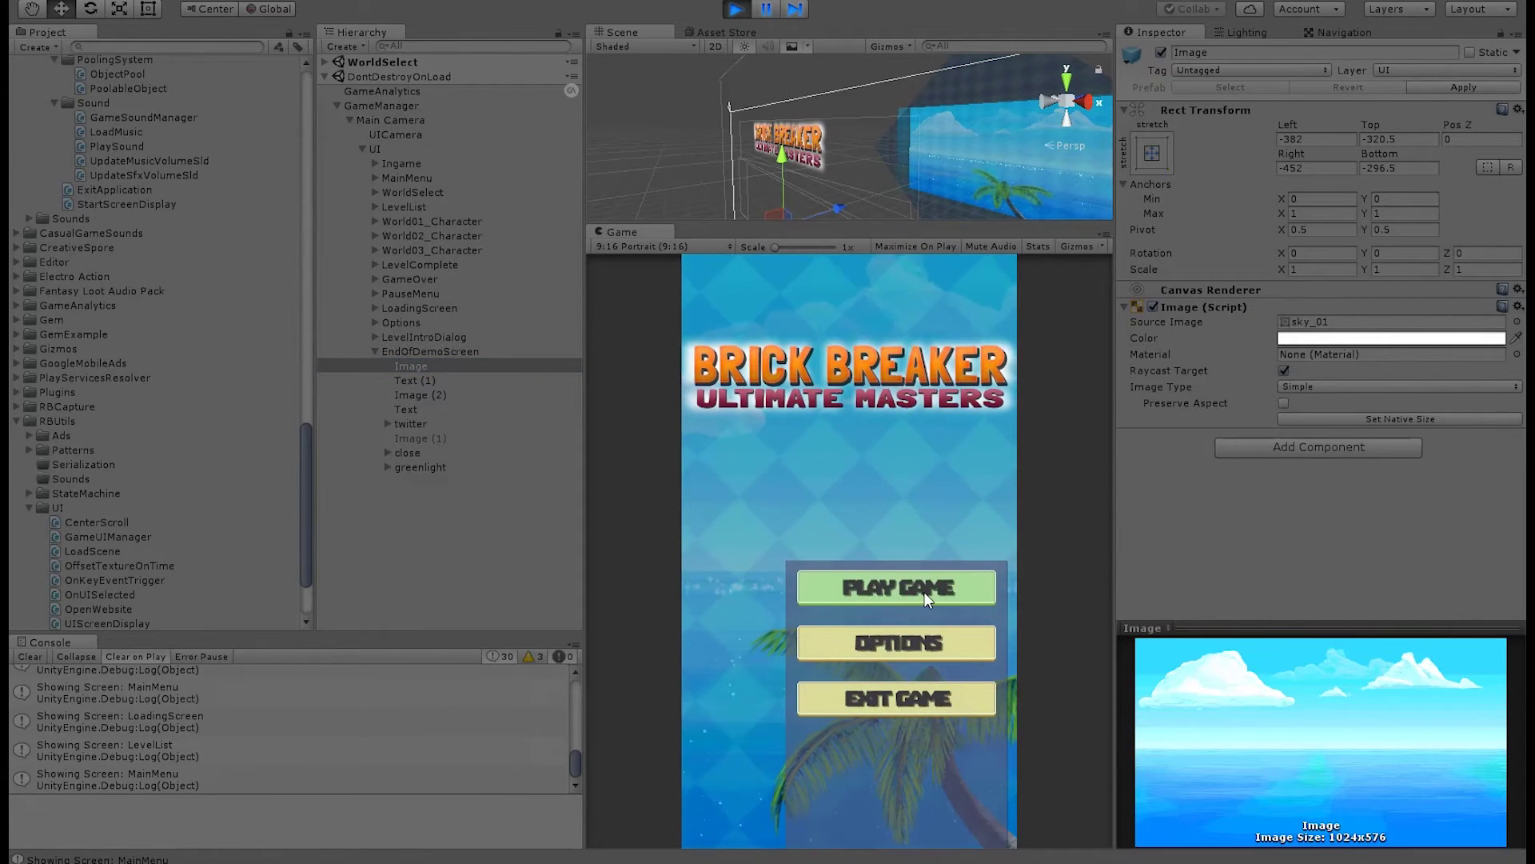
click(899, 593)
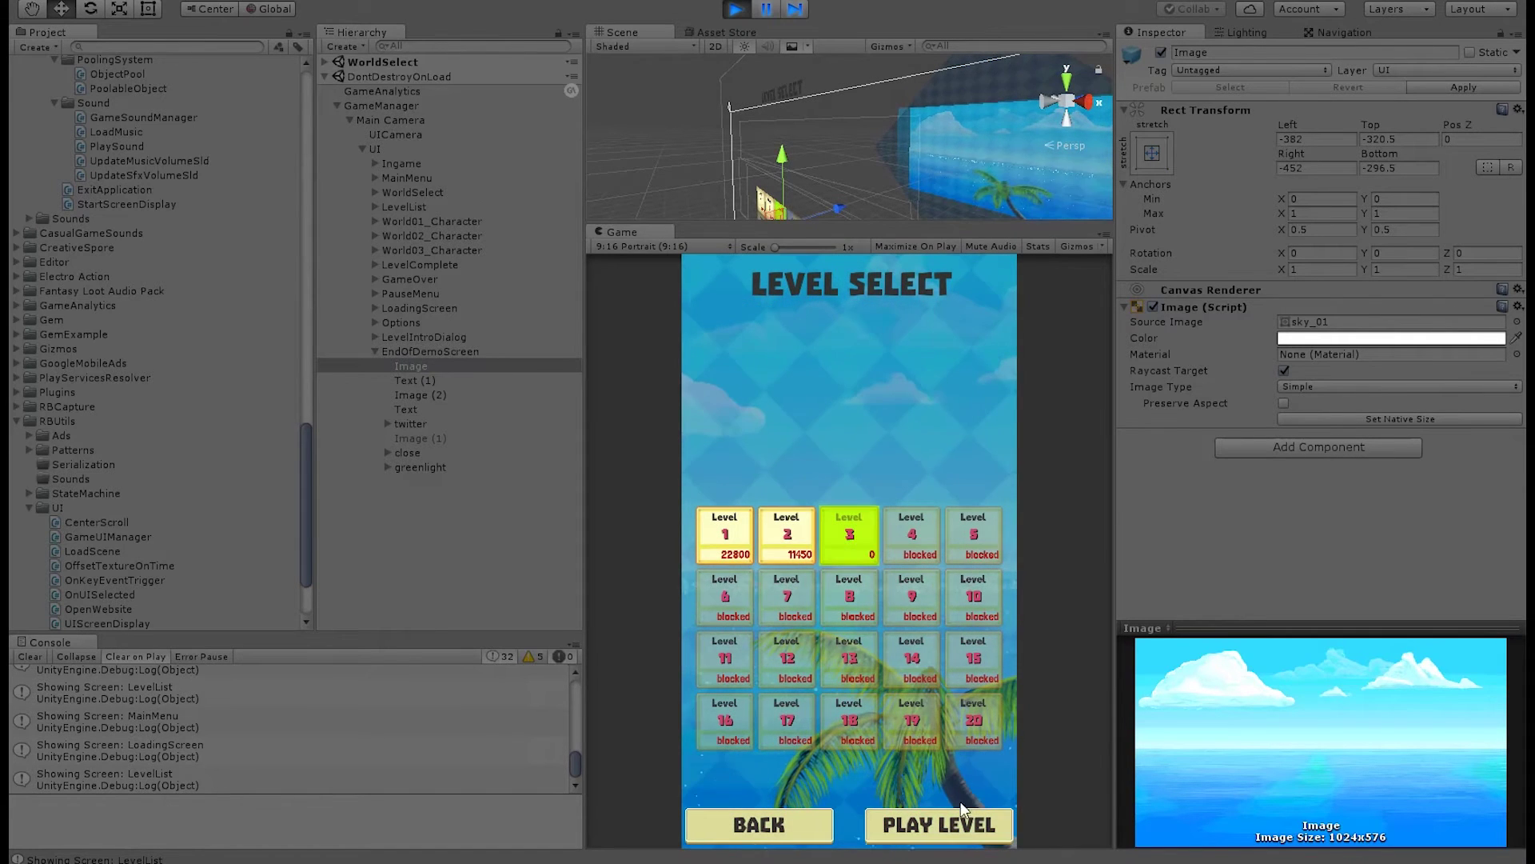
click(967, 829)
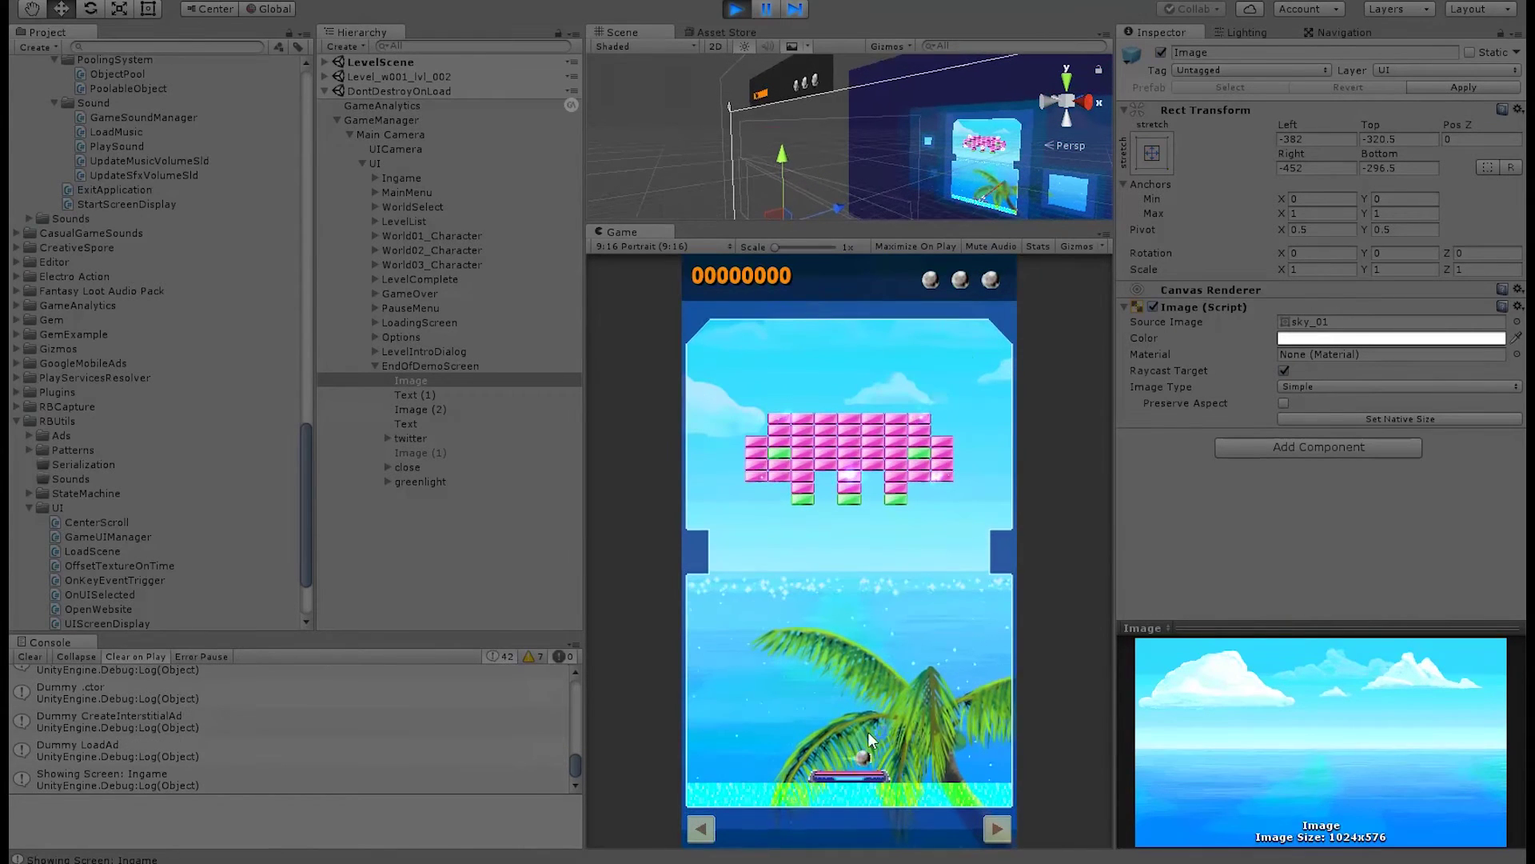
Play the level until all balls are lost, moving the paddle left and right, and return to level selection
click(929, 718)
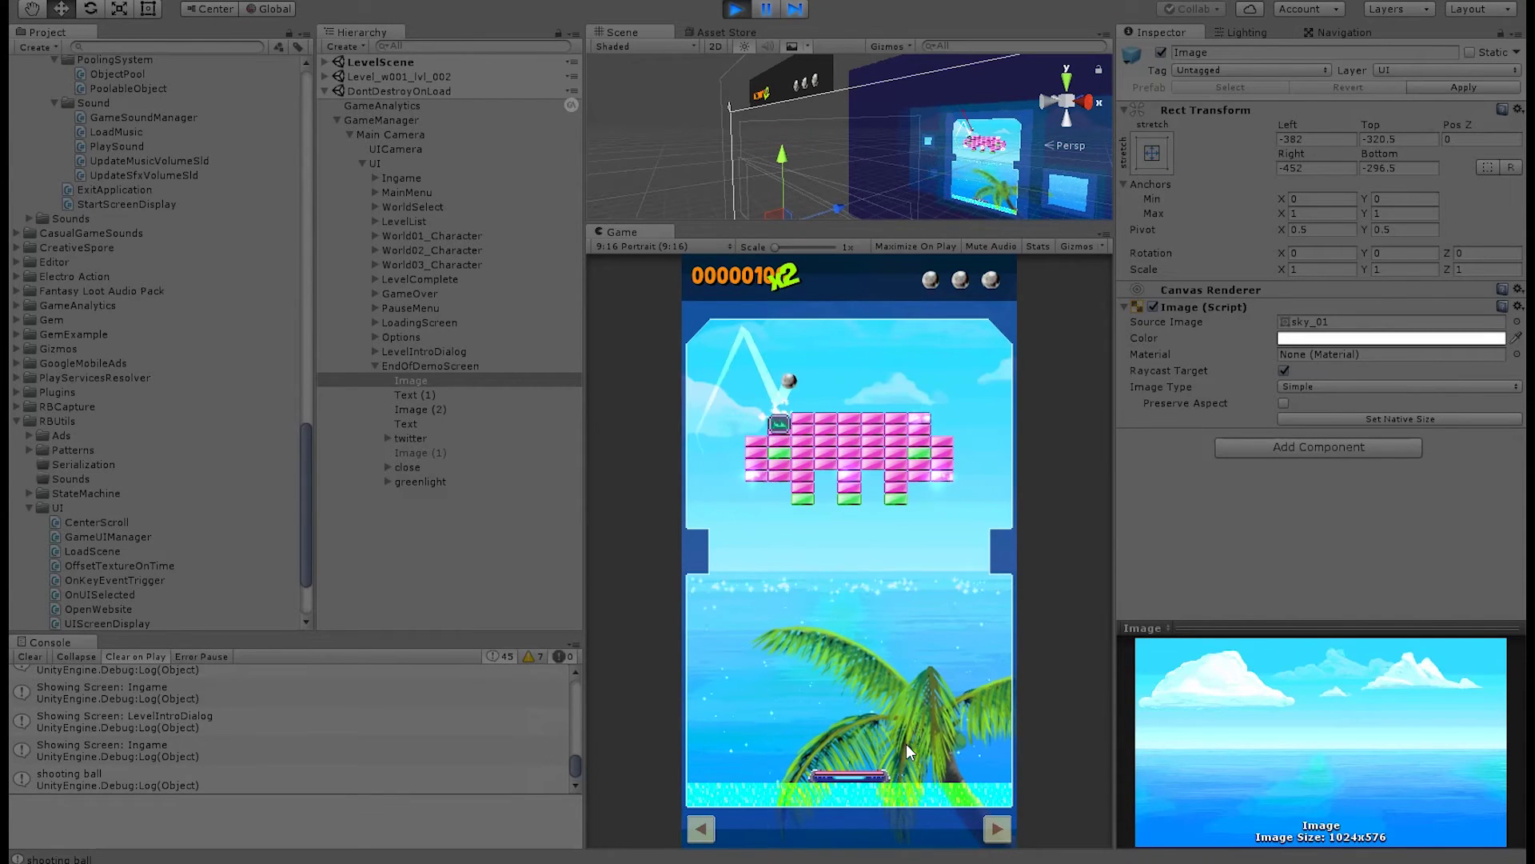
key(Left)
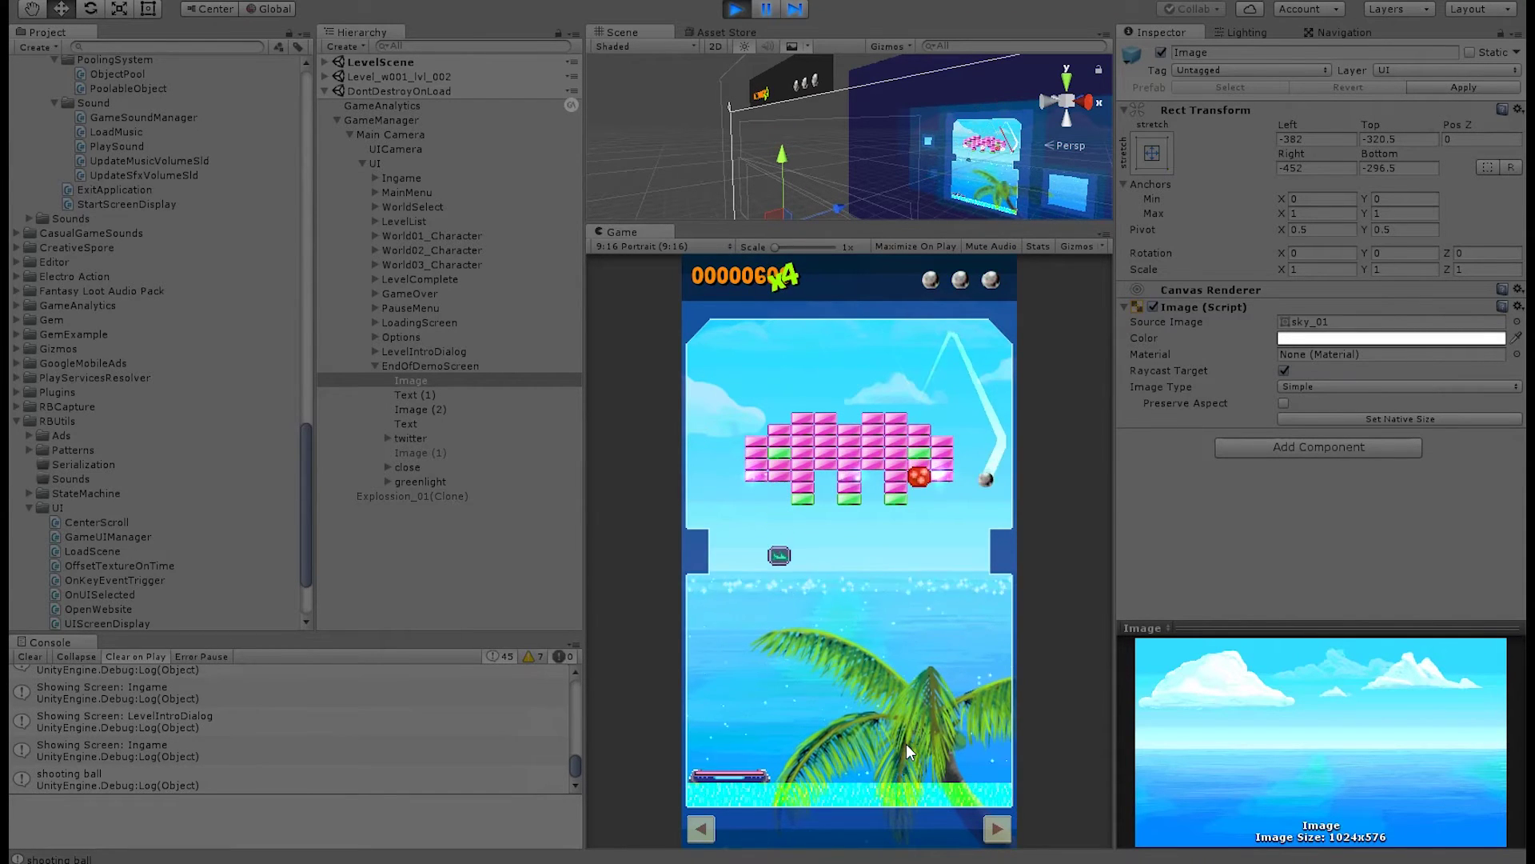
key(Right)
key(Right)
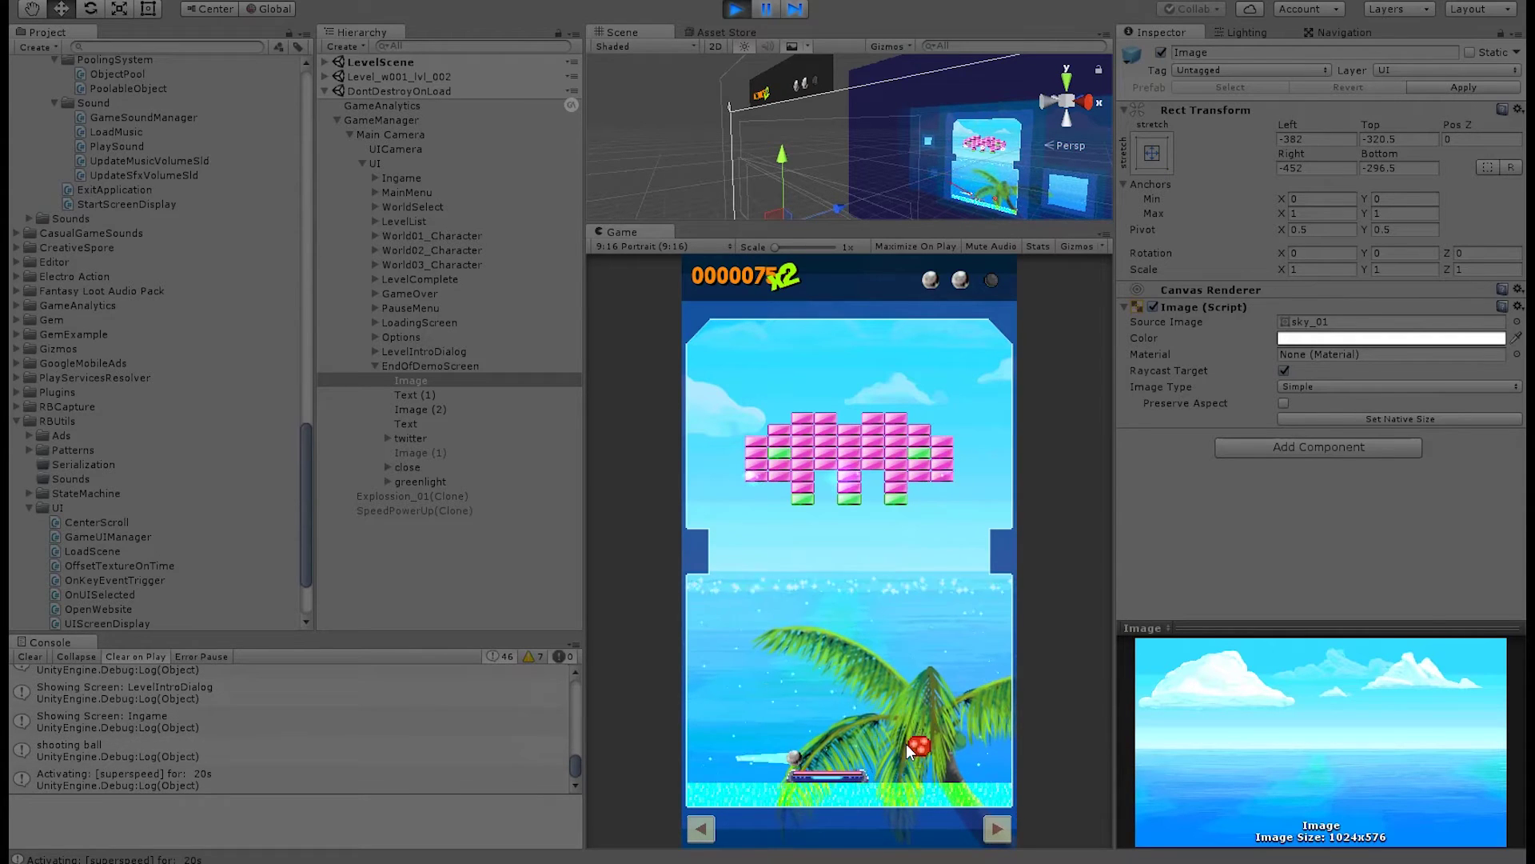
key(Right)
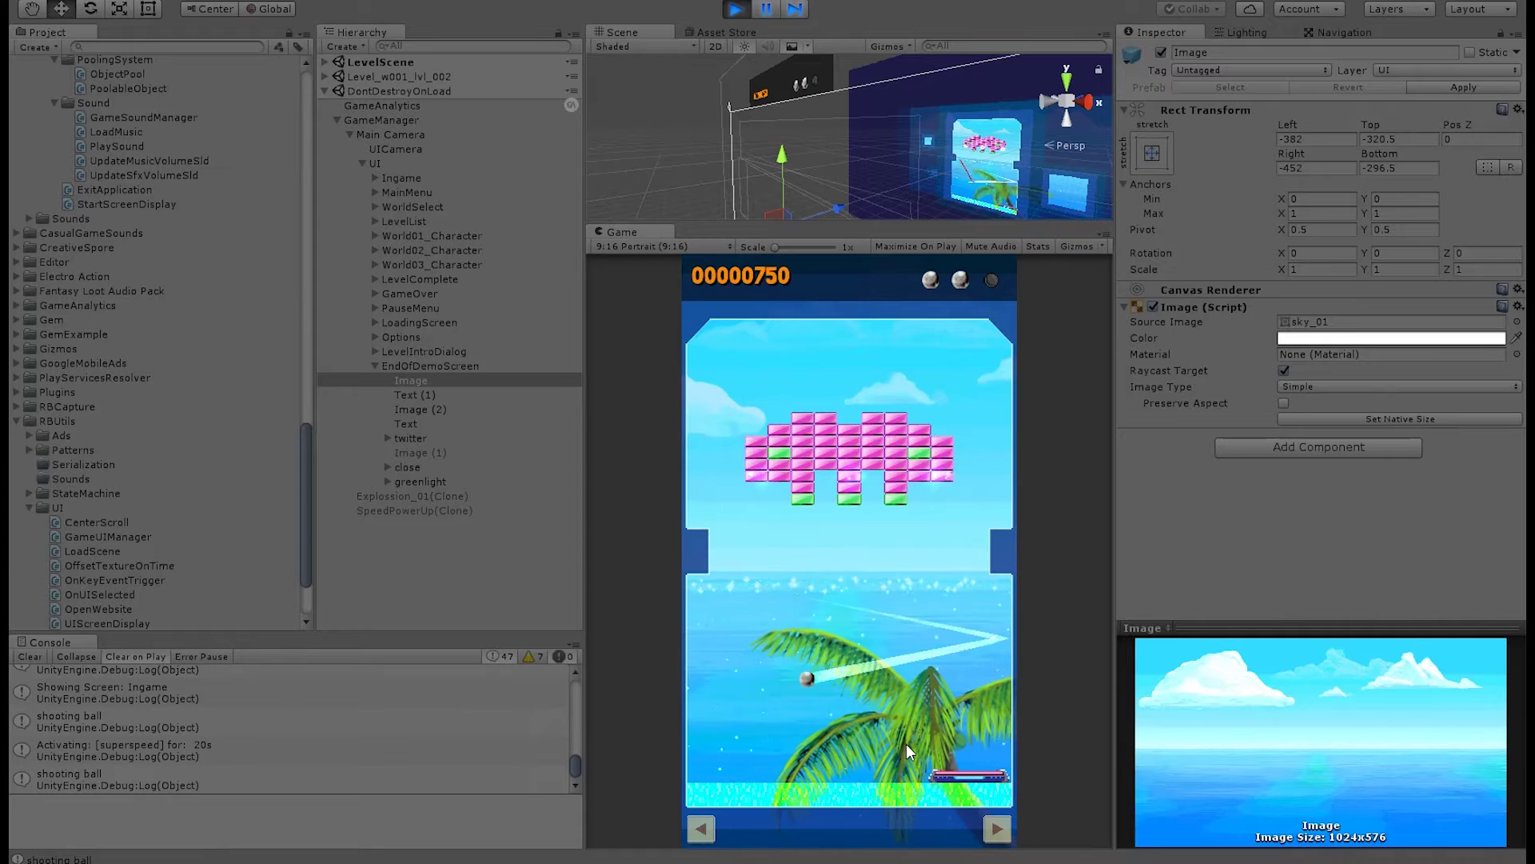
key(Left)
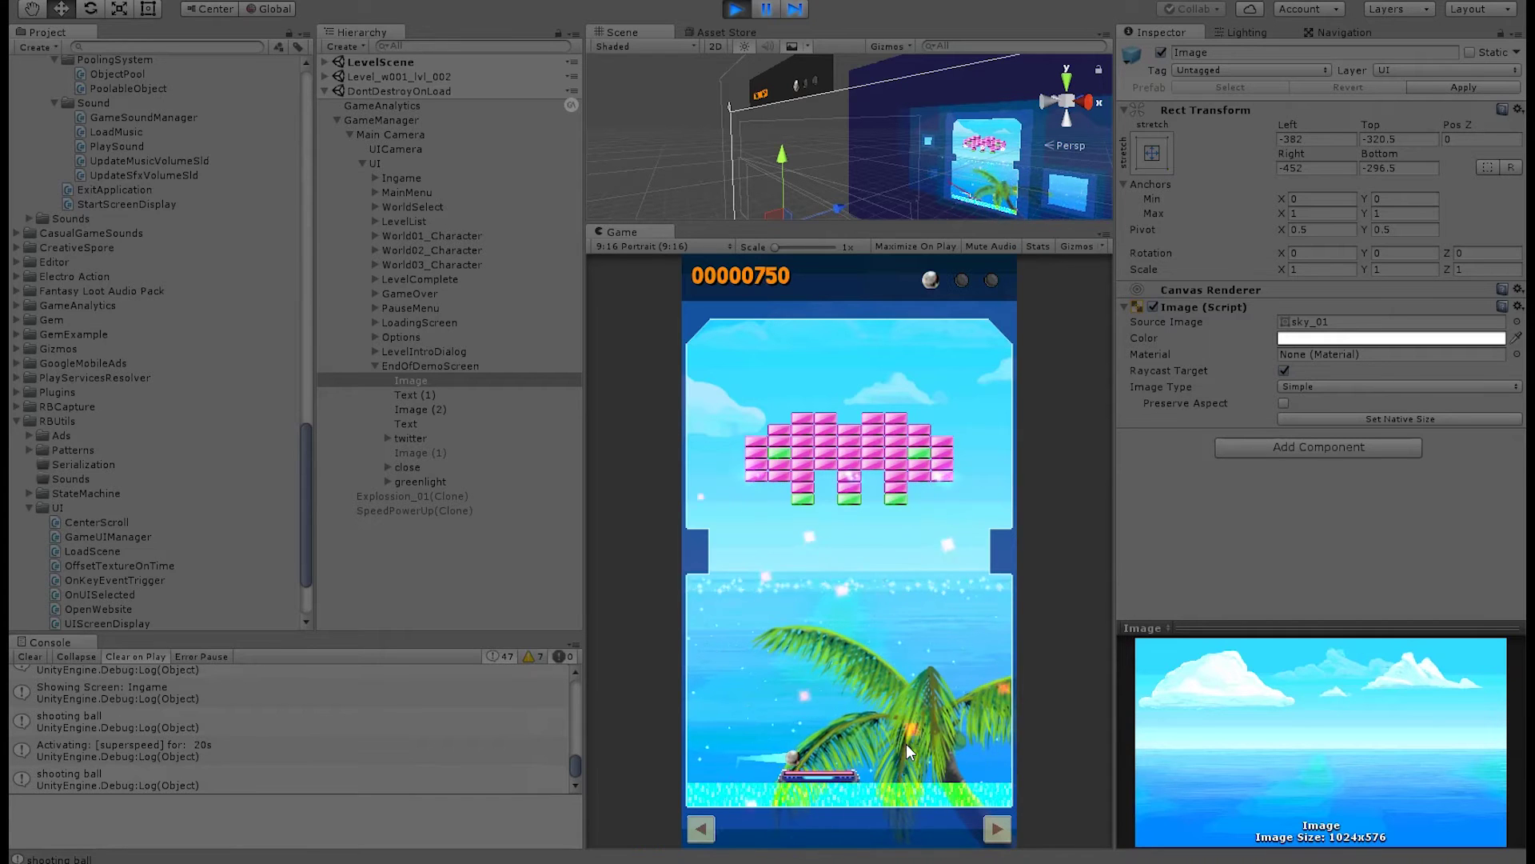
key(Left)
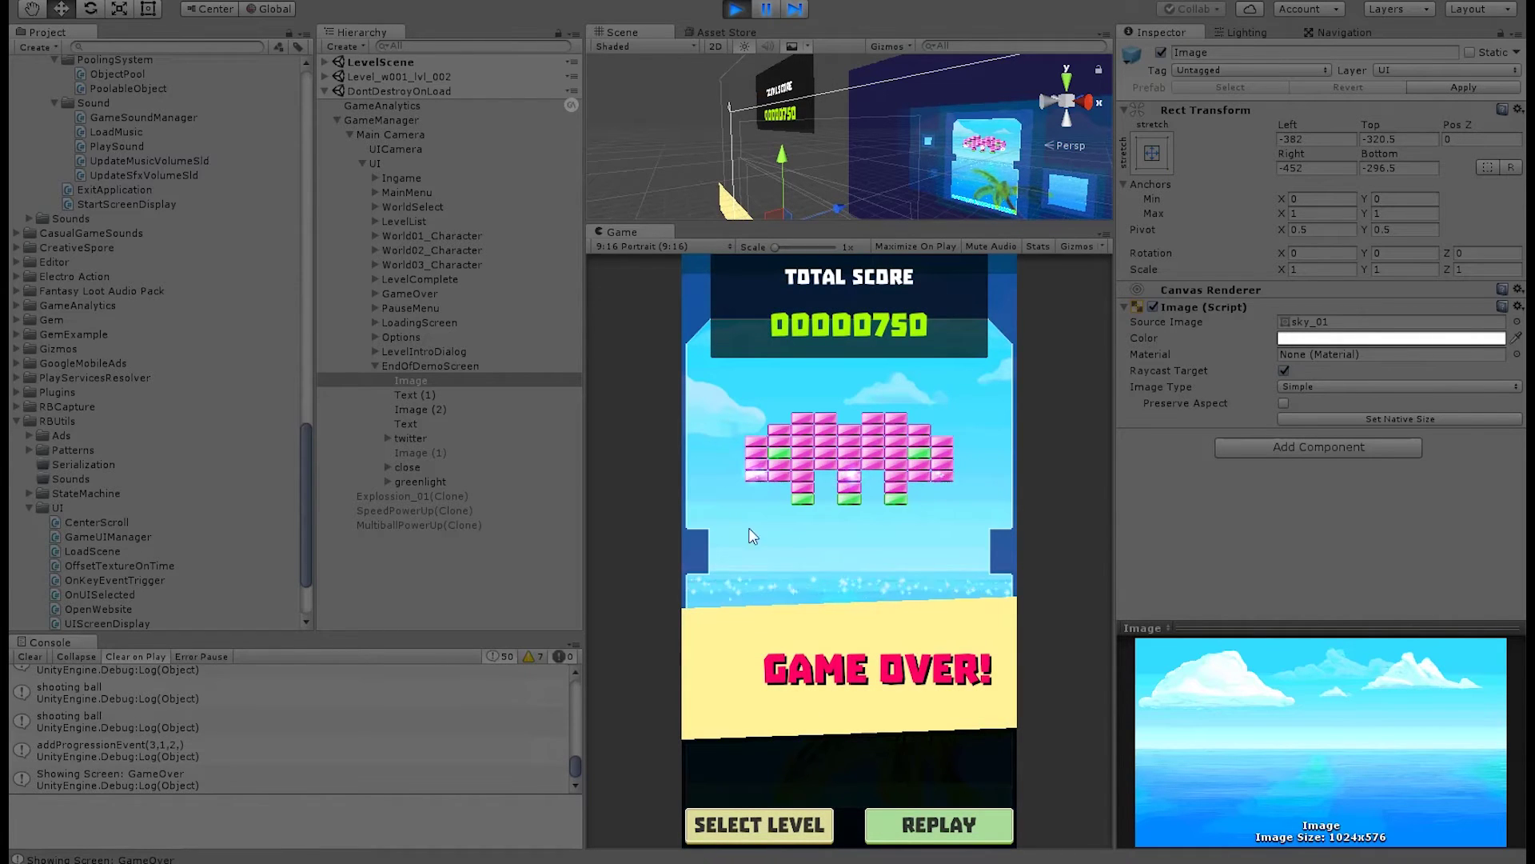
click(797, 822)
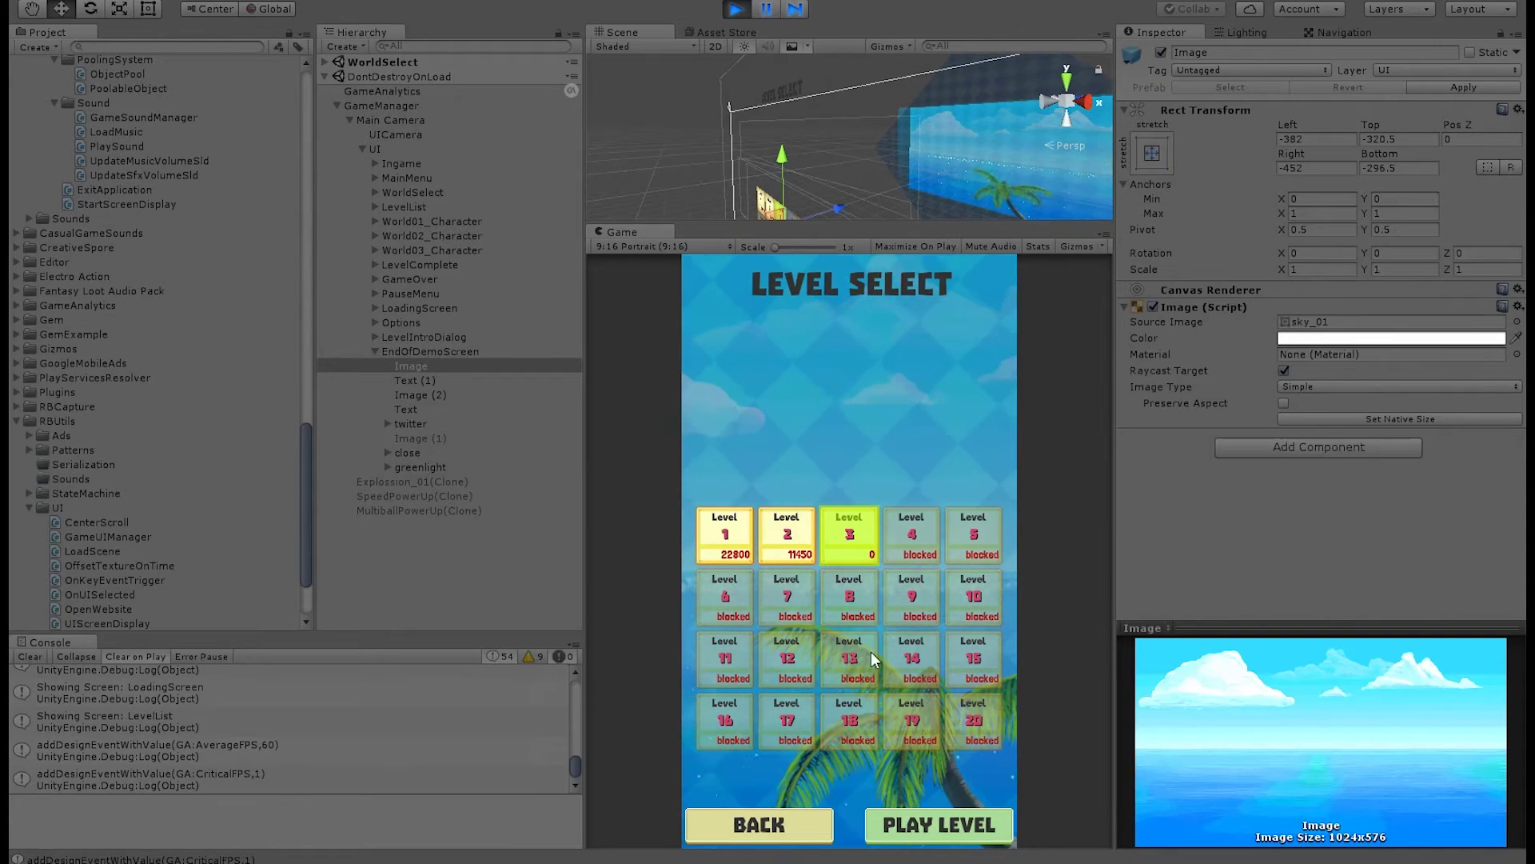
Collapse EndOfDemoScreen, inspect LoadingScreen's Canvas Group and stop the running game
click(376, 353)
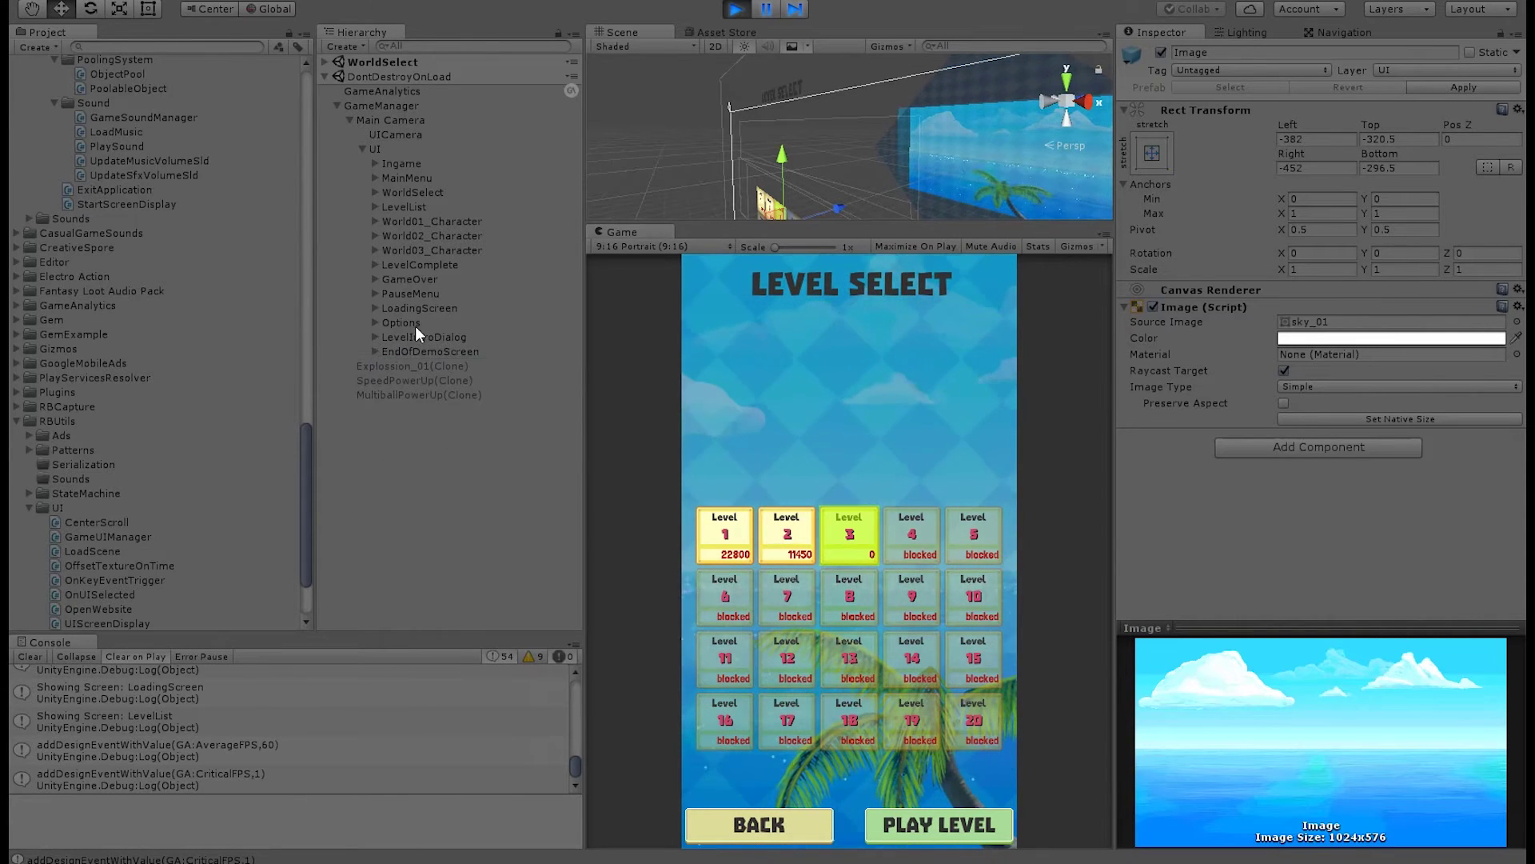
click(400, 306)
drag(1235, 305, 1251, 302)
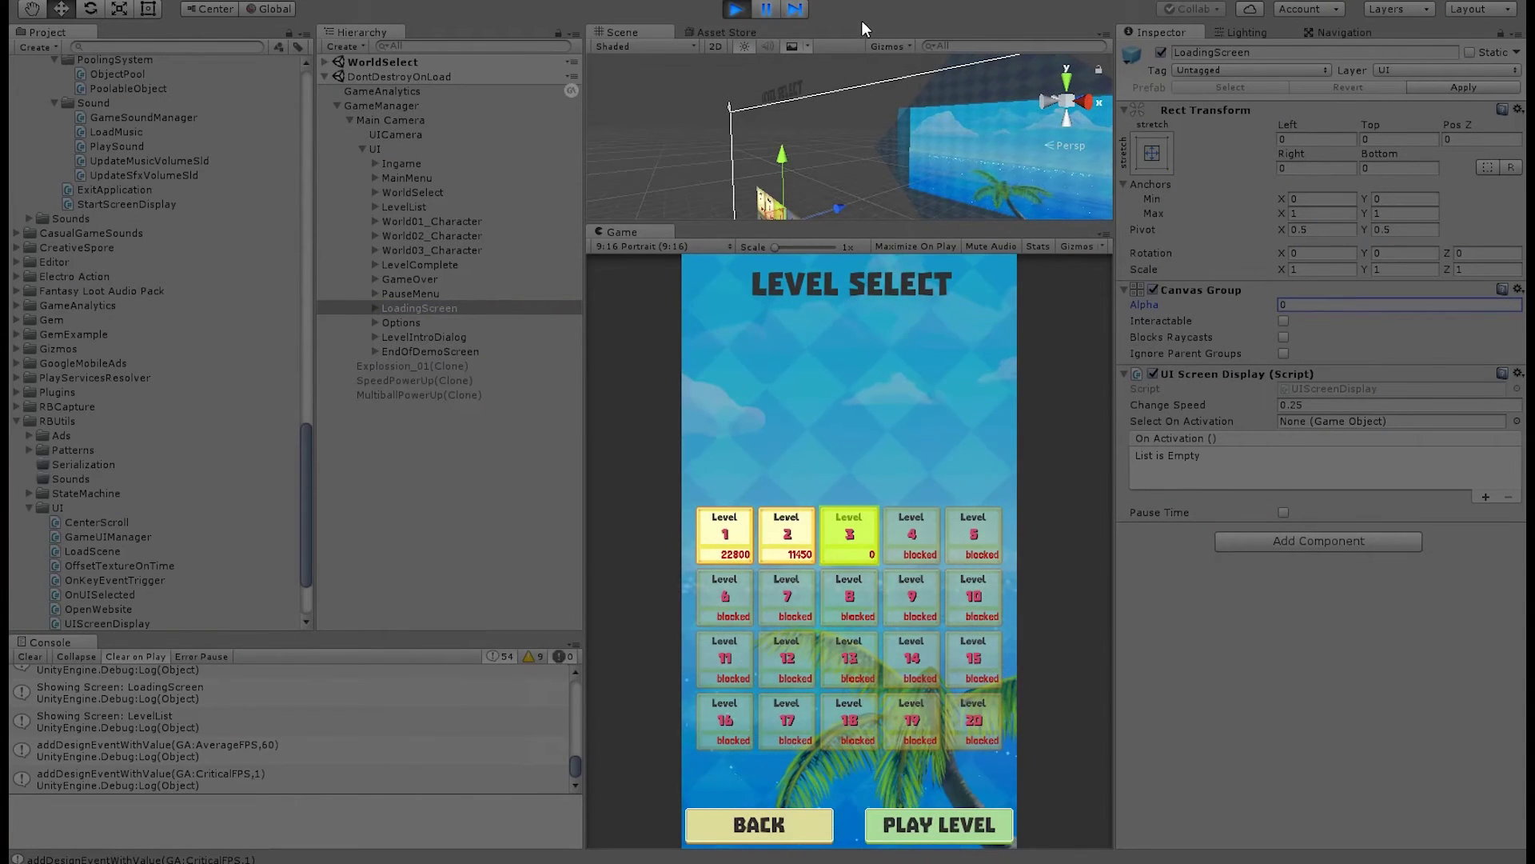
click(735, 9)
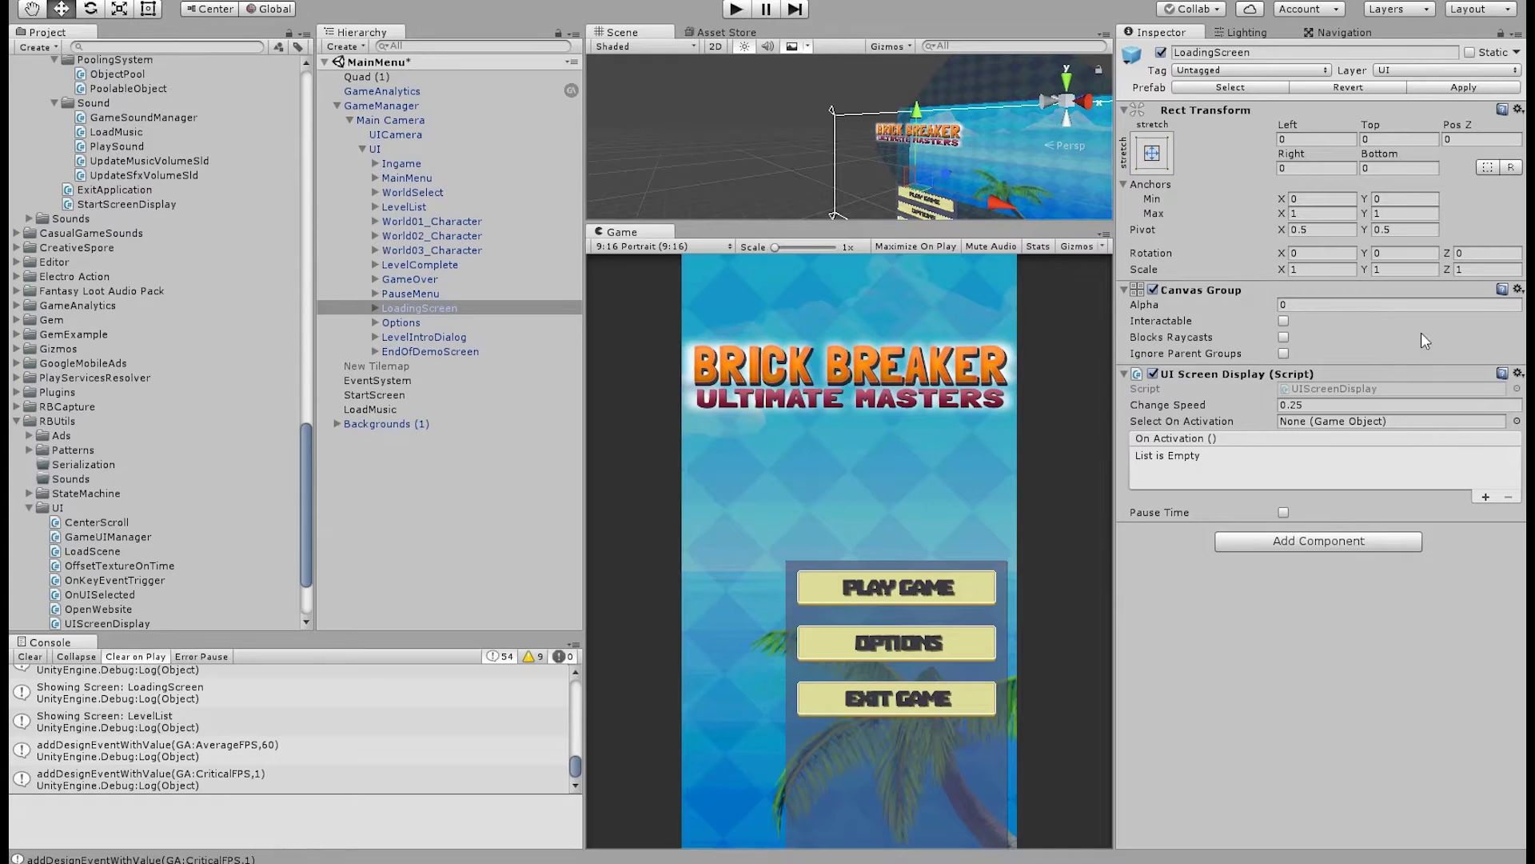
Show LoadingScreen with a Canvas Group Alpha of 1 and hide it again with 0
drag(1238, 310, 1430, 304)
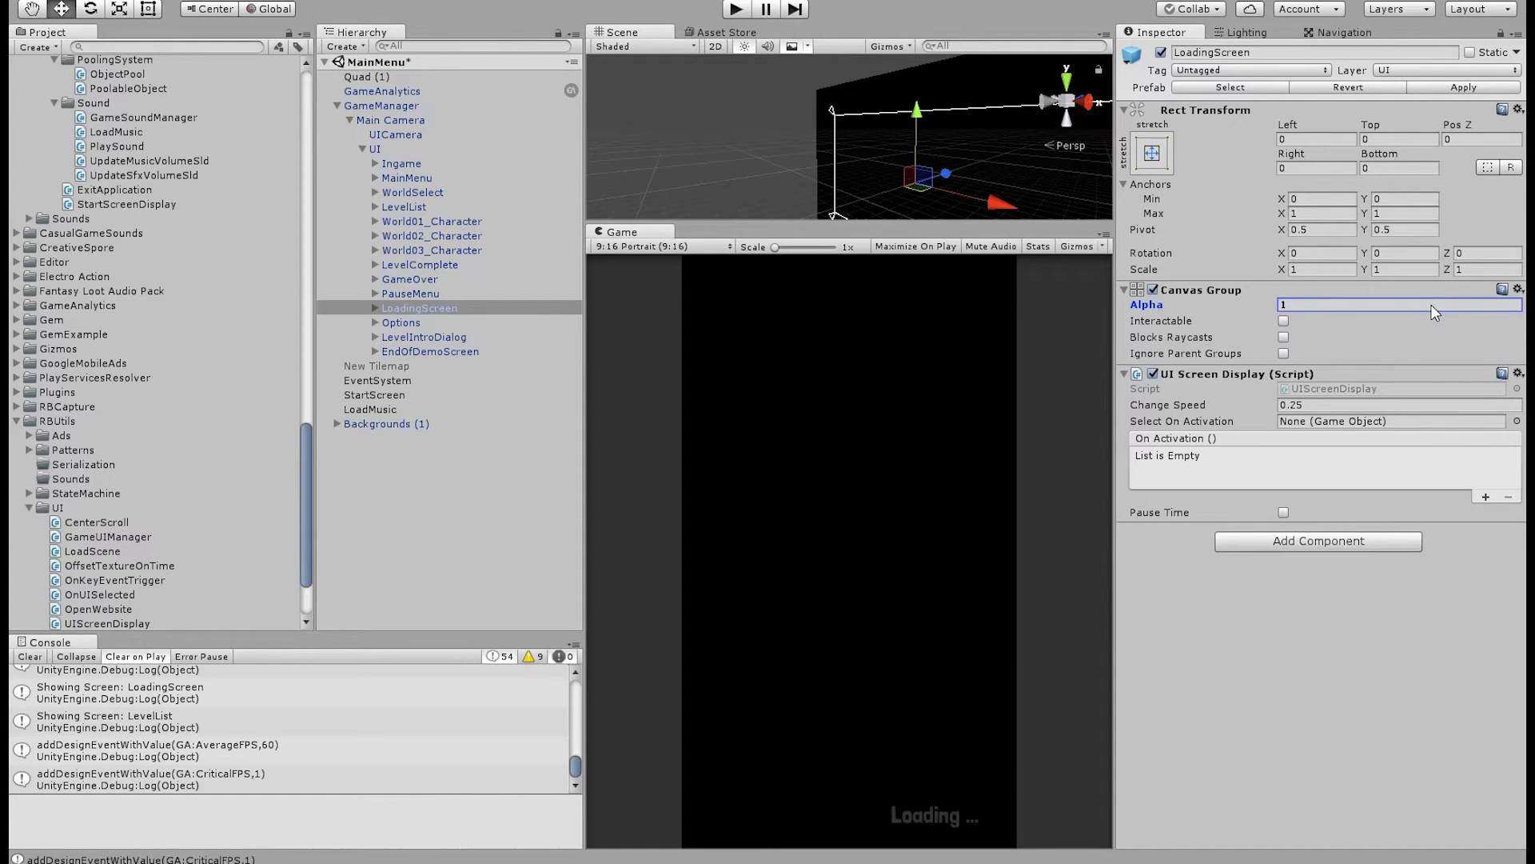
drag(1435, 312, 1134, 302)
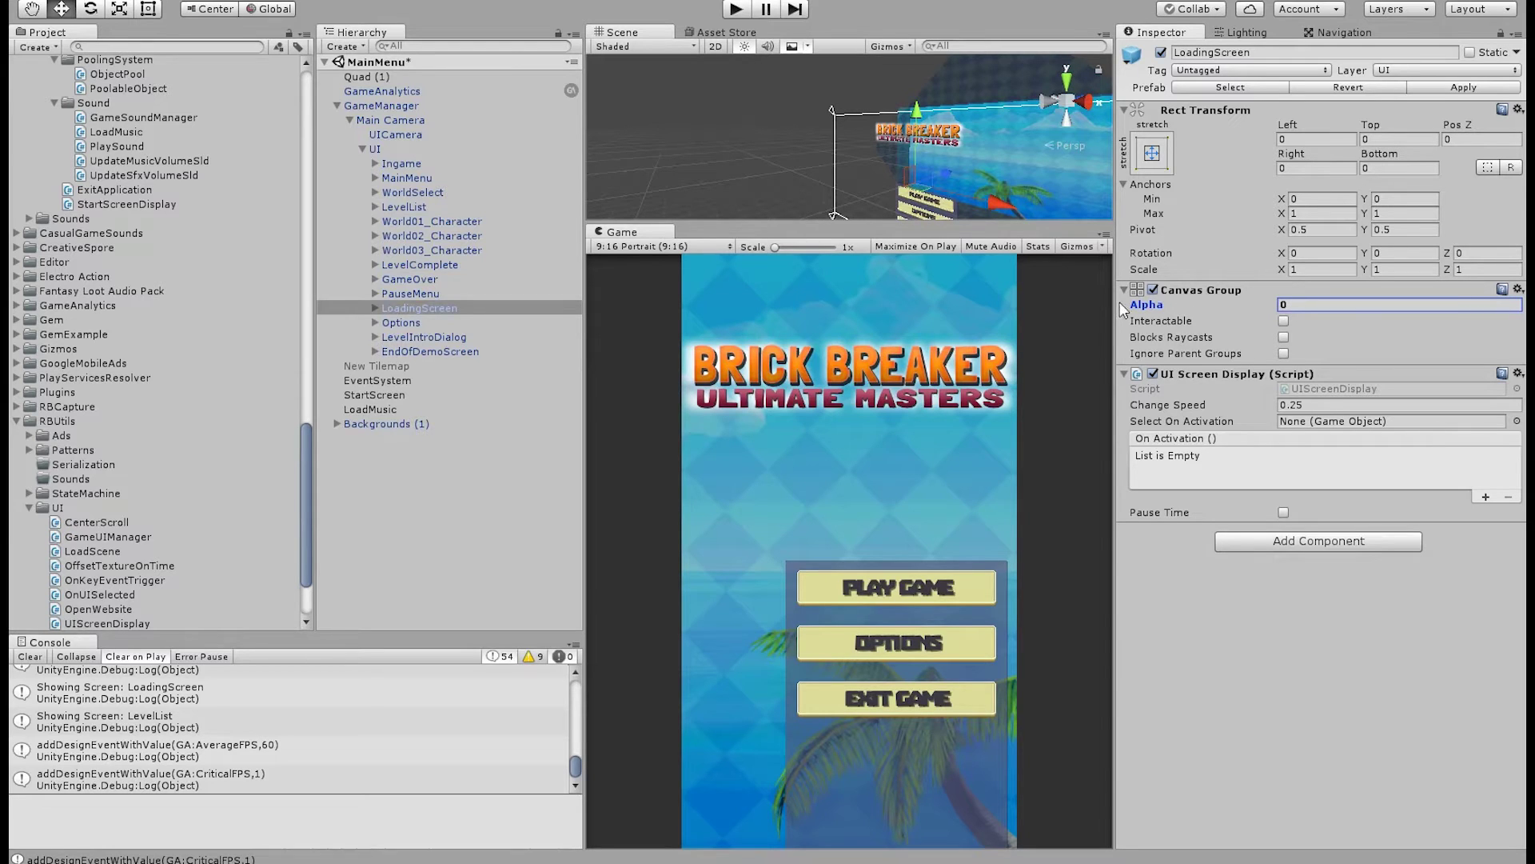
click(1142, 693)
Go through the UI canvas's screens from Ingame down to LoadingScreen to examine their drawing order
click(432, 308)
click(404, 339)
key(Down)
click(409, 310)
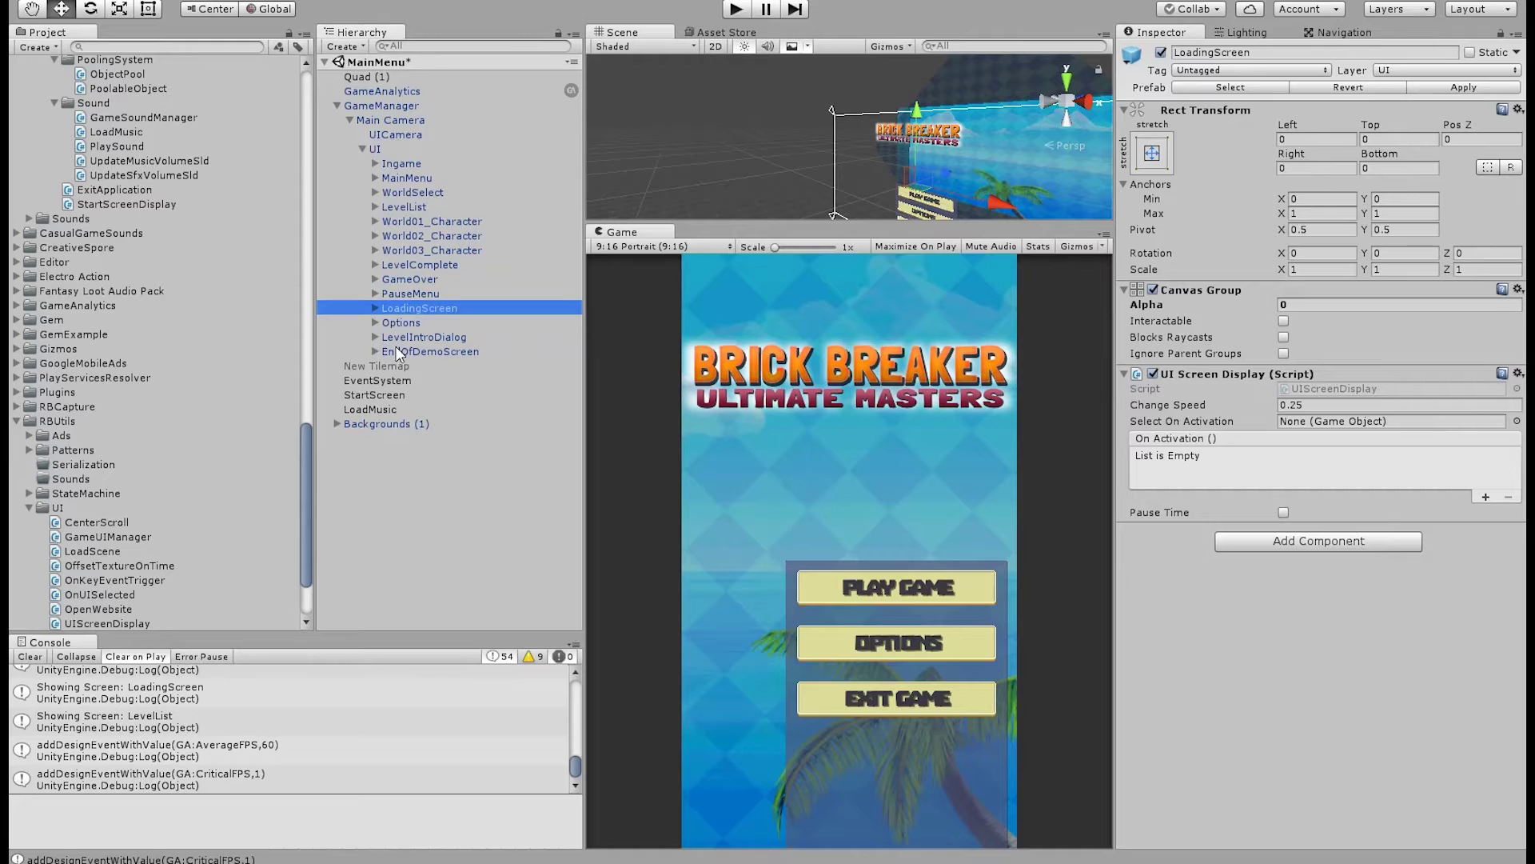
click(392, 164)
click(397, 192)
click(400, 206)
click(399, 221)
click(400, 234)
click(400, 250)
click(400, 265)
click(400, 279)
click(401, 293)
click(404, 310)
Move LoadingScreen above MainMenu in the UI canvas and set its Canvas Group Alpha to 1
drag(411, 309, 404, 232)
drag(403, 182, 403, 178)
drag(1245, 306, 1485, 313)
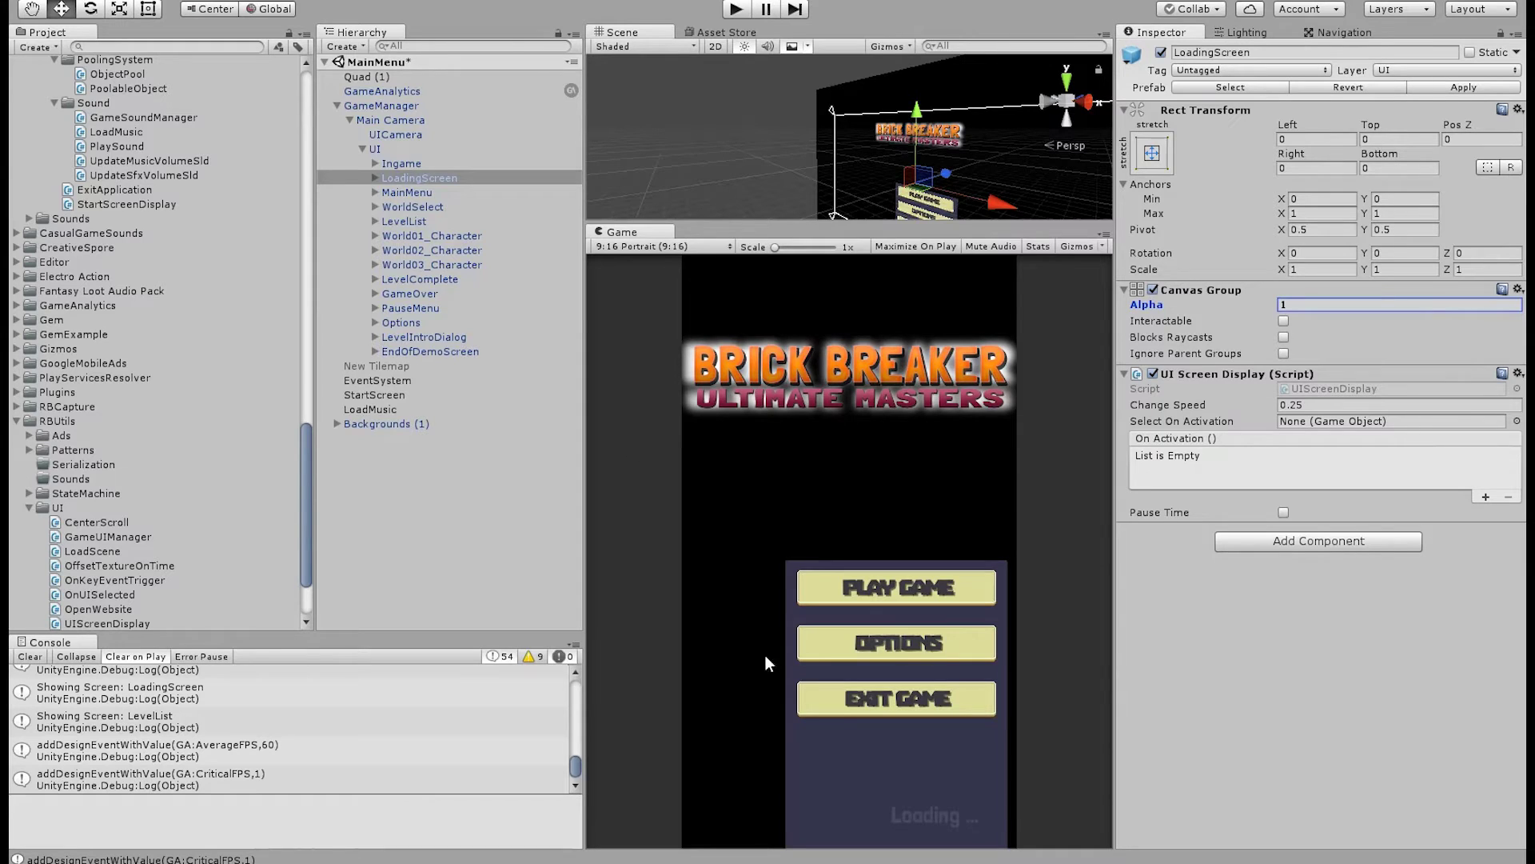
Move LoadingScreen back between PauseMenu and Options and set its Canvas Group Alpha to 0
drag(439, 176, 429, 312)
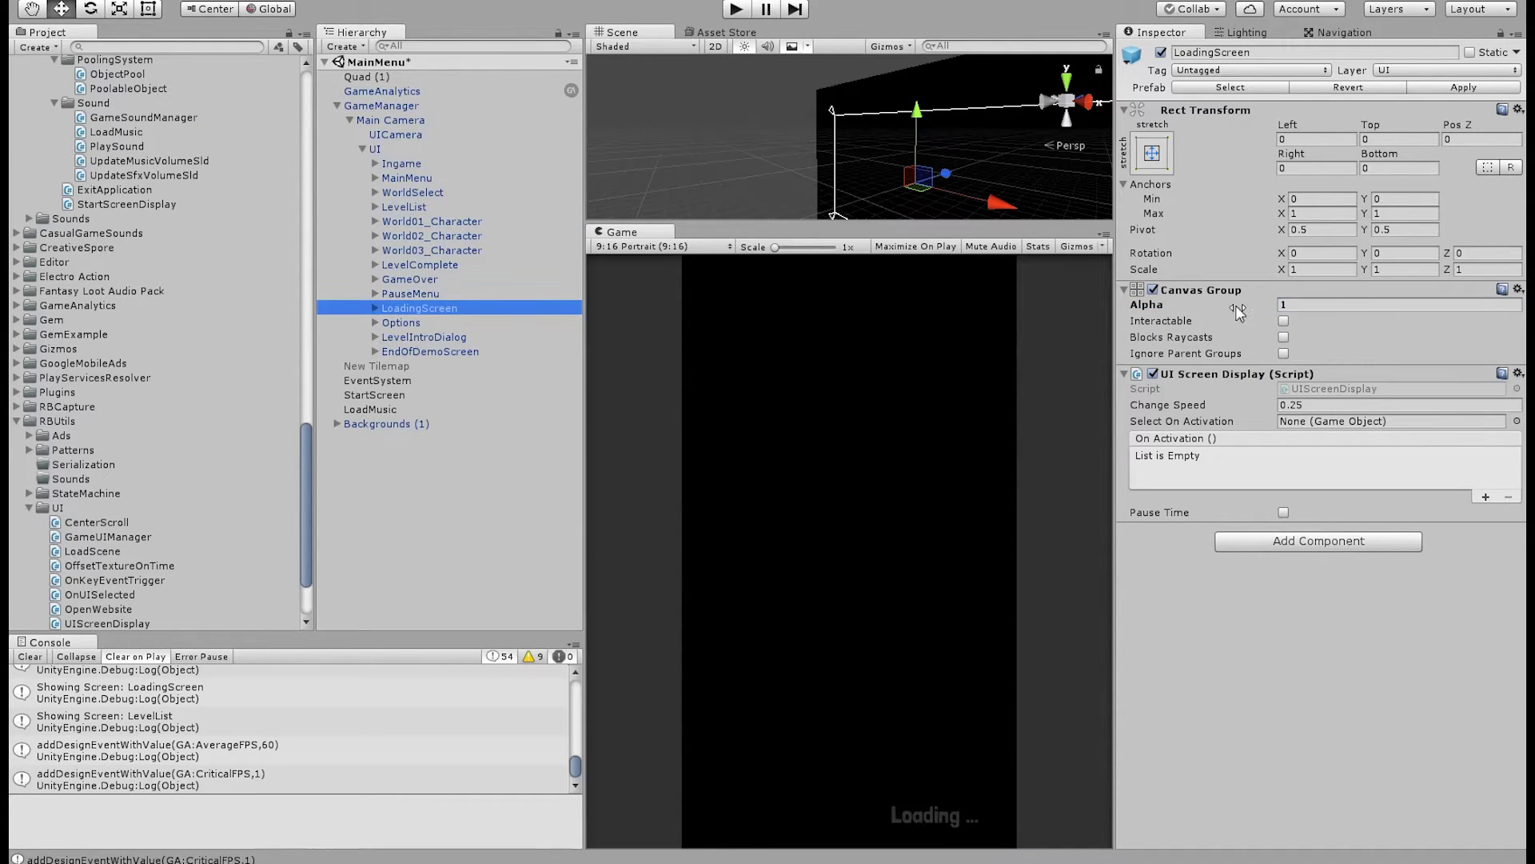
drag(1237, 307, 918, 307)
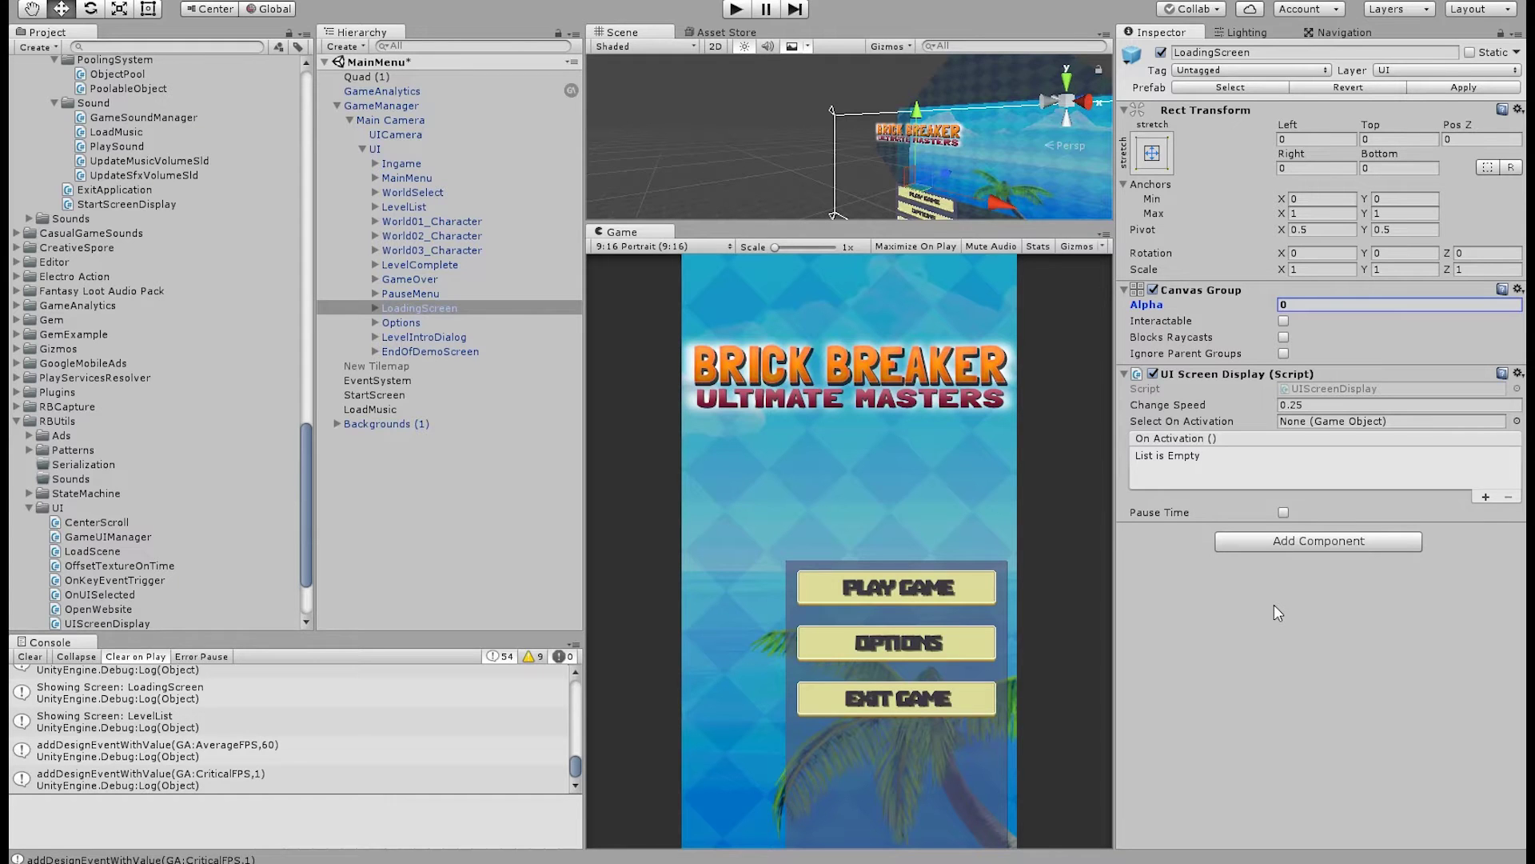
Collapse and re-expand the UI, Main Camera and GameManager branches to review how they are nested
click(362, 149)
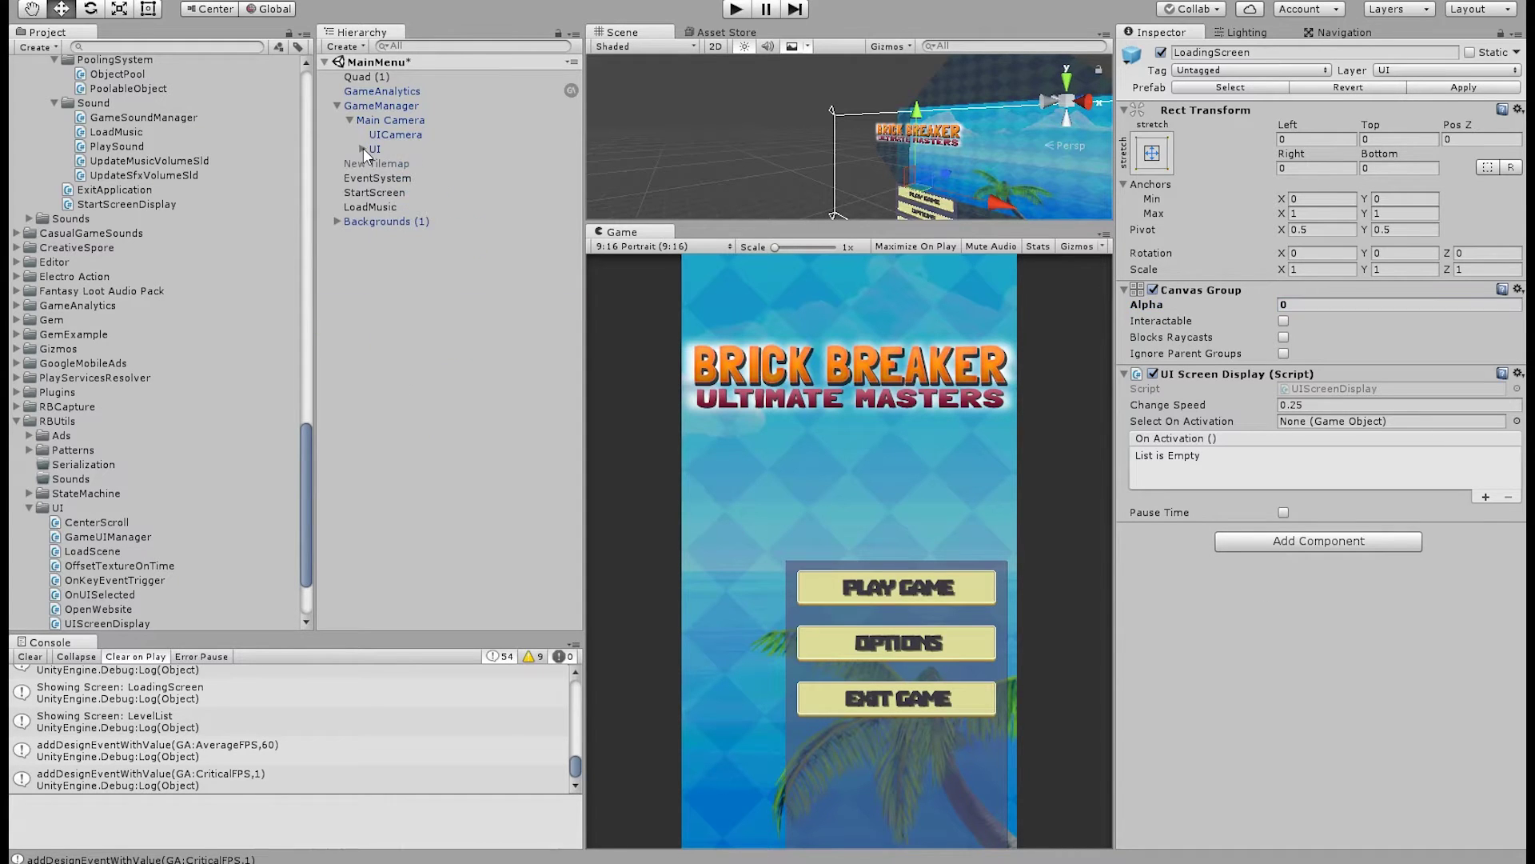
click(362, 149)
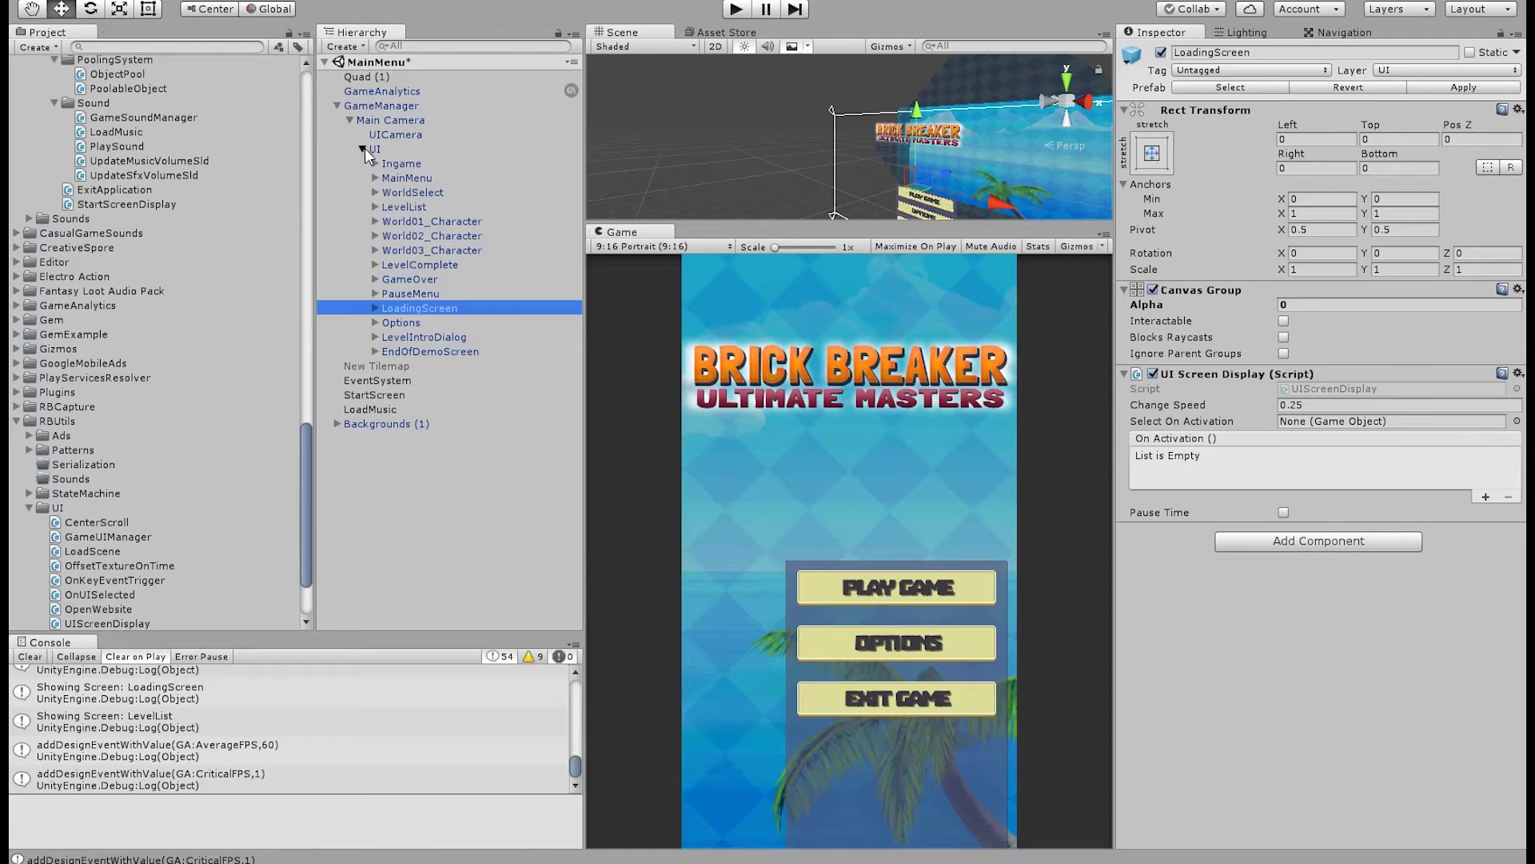
click(363, 148)
click(349, 120)
click(337, 105)
click(350, 119)
click(360, 149)
click(337, 106)
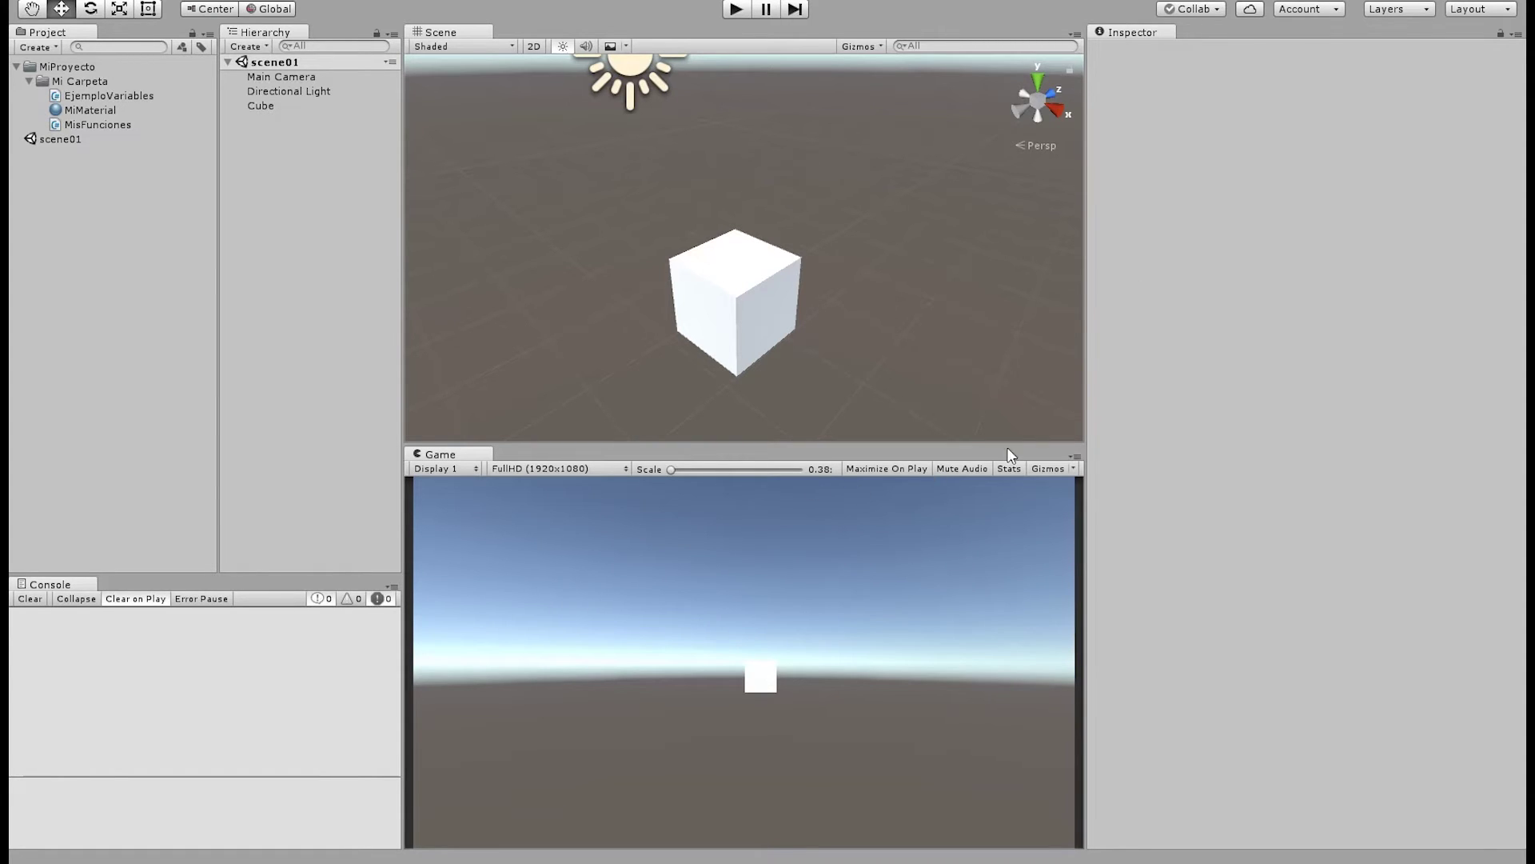
Widen the Scene and Game views and import the empty_orange, coin_icon and play_button images and the LondrinaSolid-Regular font into the project
drag(1089, 382, 1237, 383)
drag(400, 264, 432, 261)
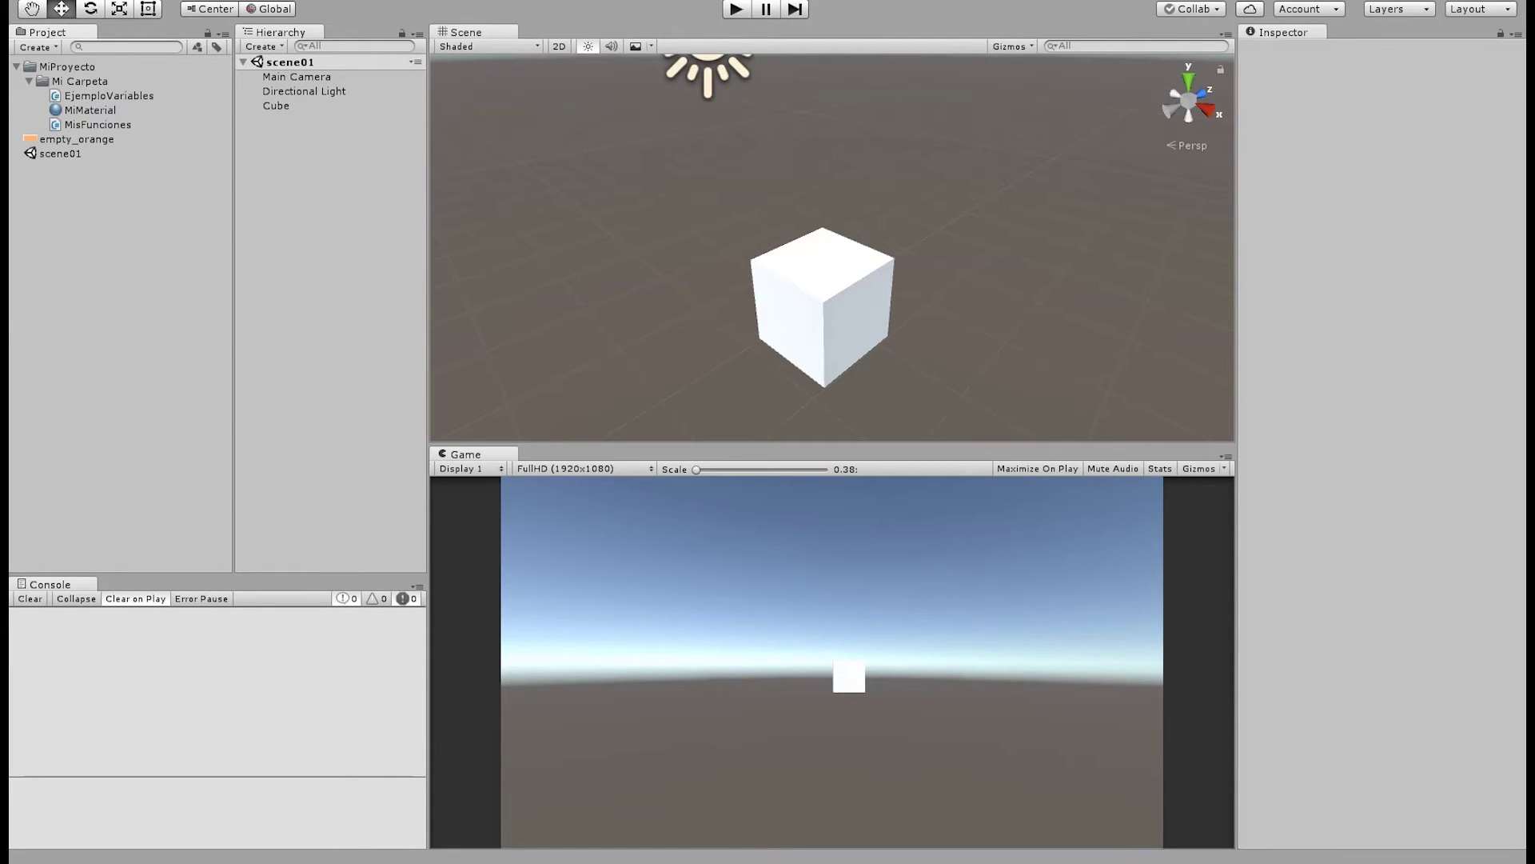
drag(1055, 617, 68, 189)
drag(259, 436, 204, 293)
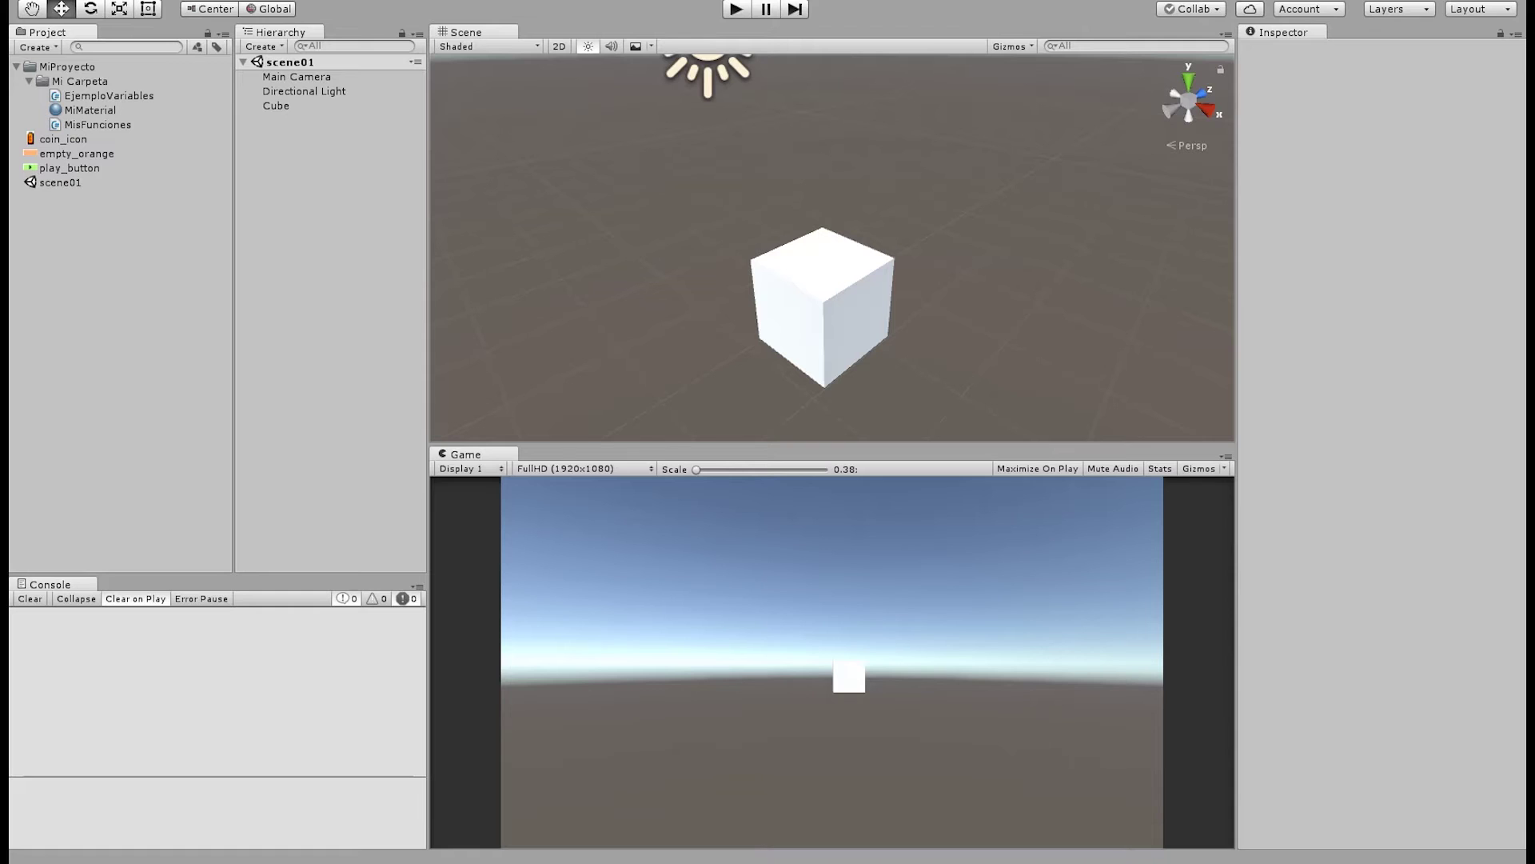
drag(507, 424, 124, 254)
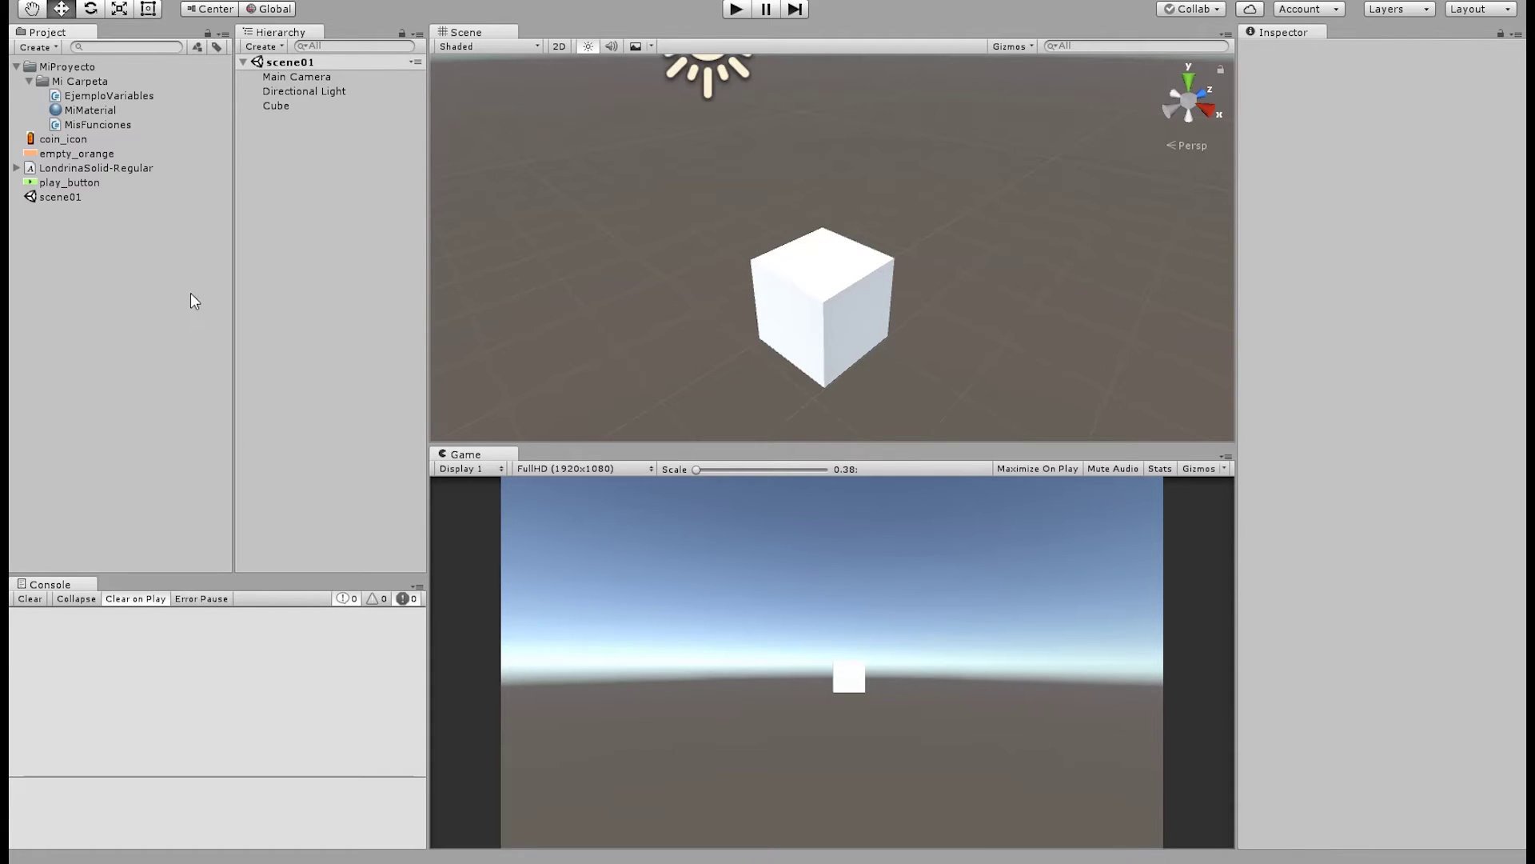
Create a project folder named GUI_Resources
key(ctrl+shift+n)
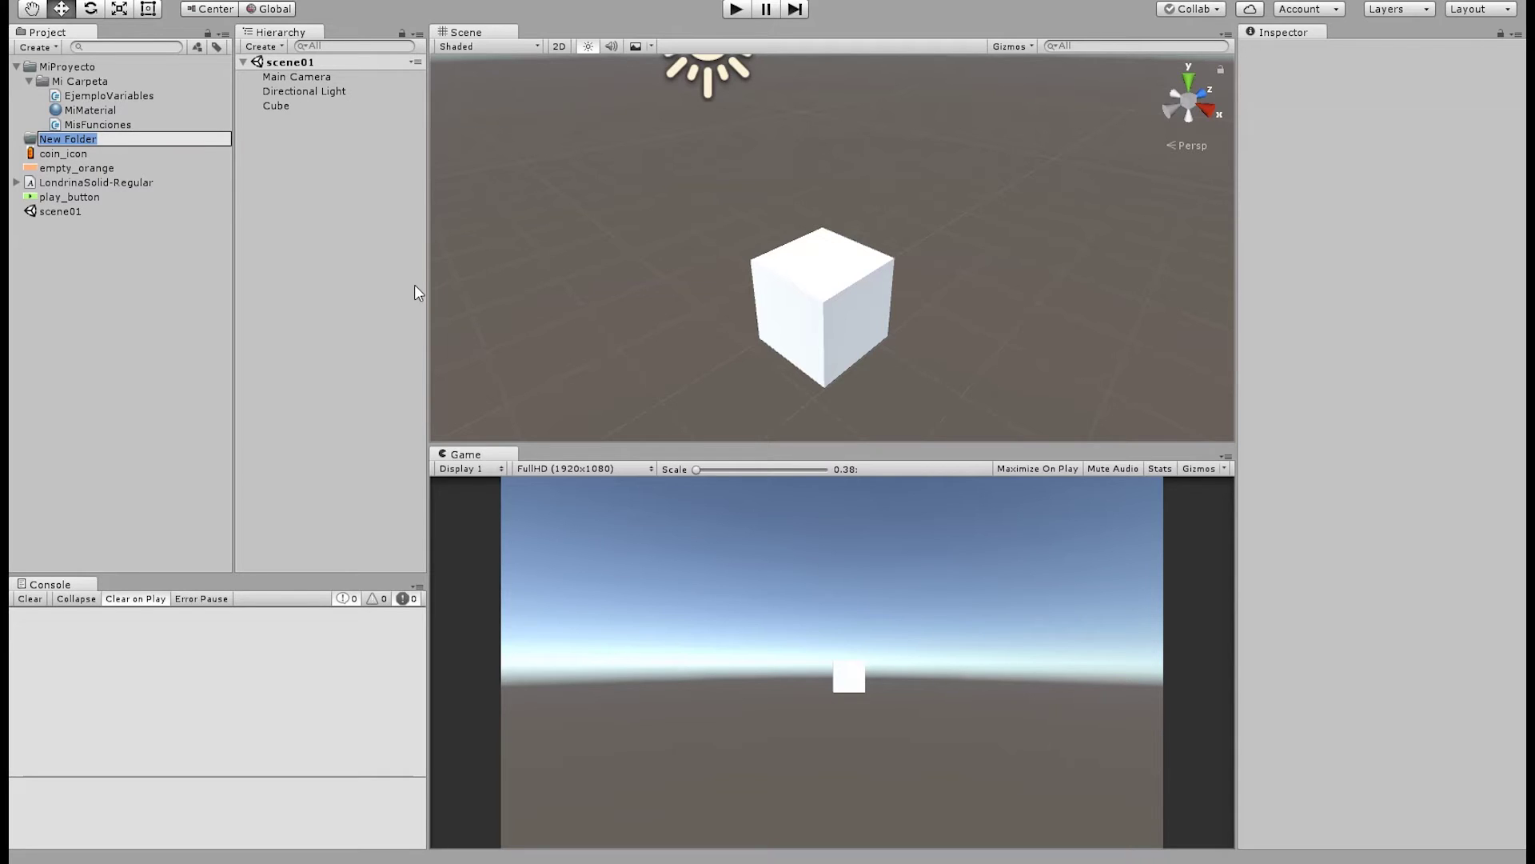
text(R)
key(BackSpace)
text(GUI_Resources)
key(Return)
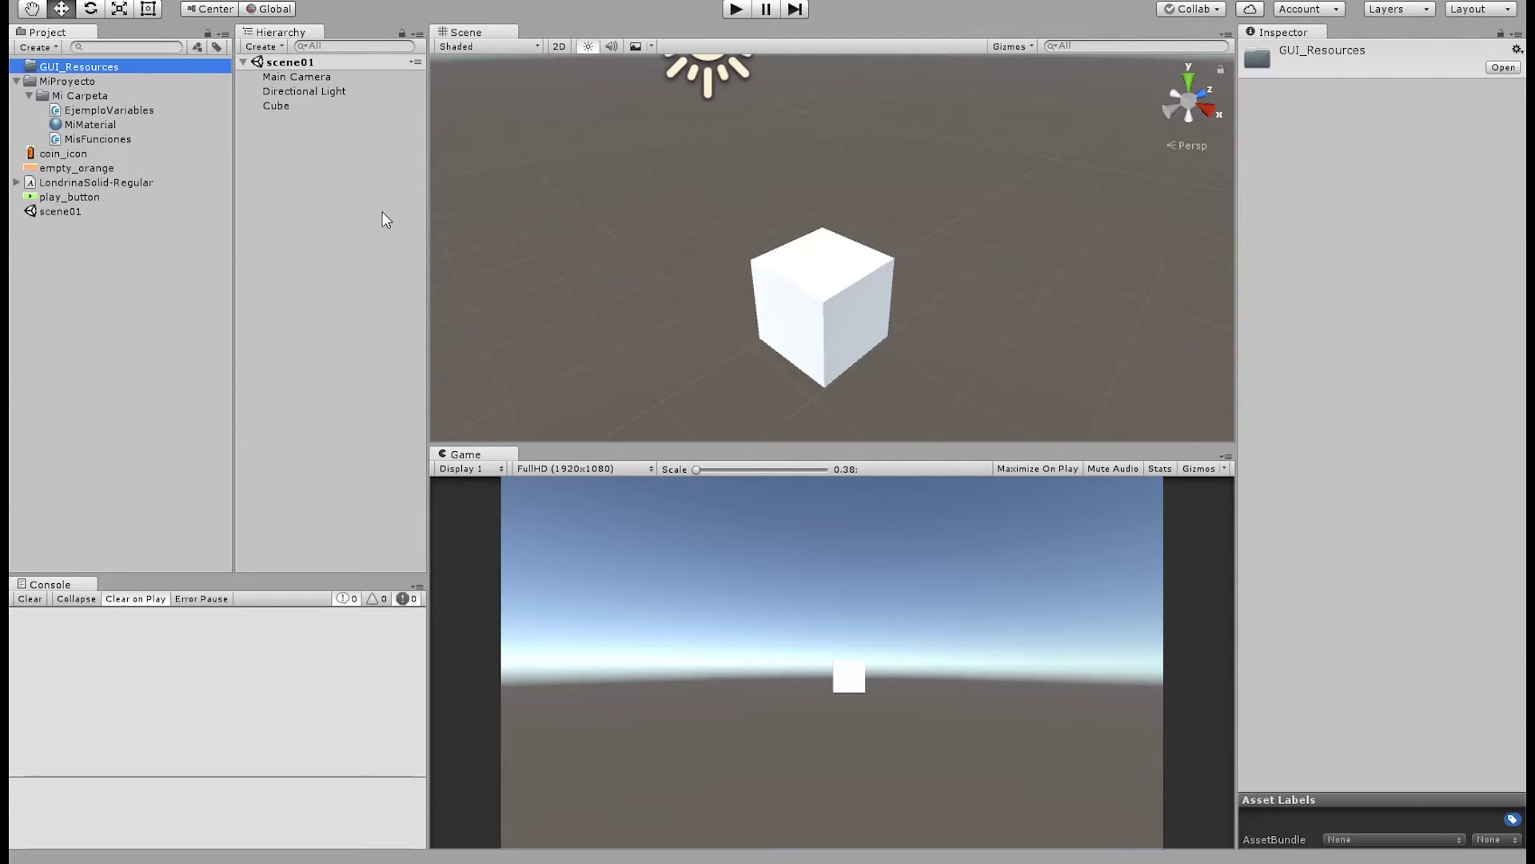
Move coin_icon, empty_orange, LondrinaSolid-Regular and play_button into the GUI_Resources folder and collapse the project folders
click(64, 156)
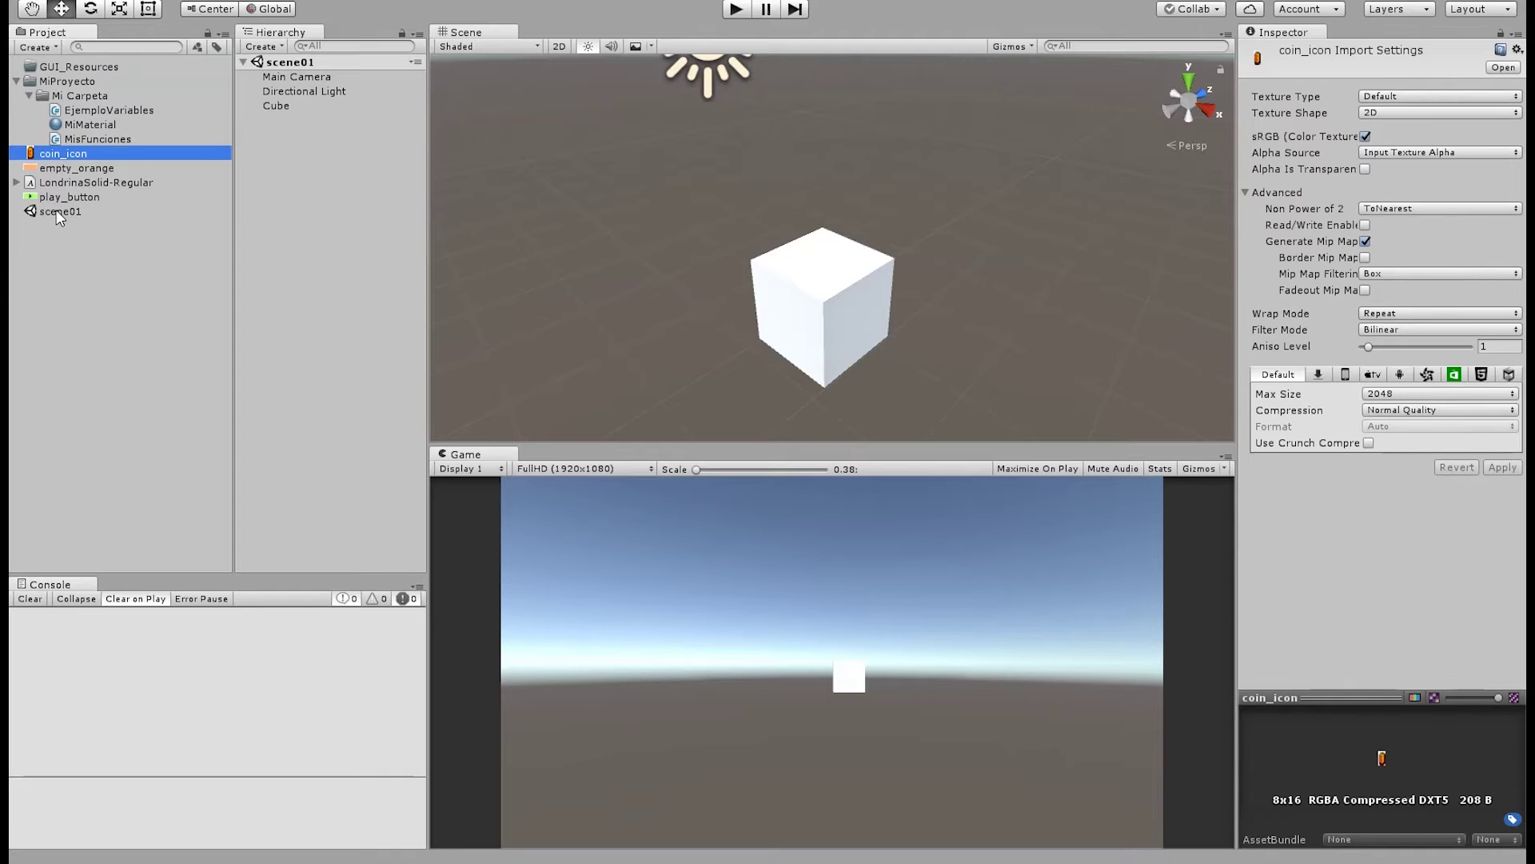
shift+click(69, 197)
drag(69, 195, 37, 72)
click(16, 68)
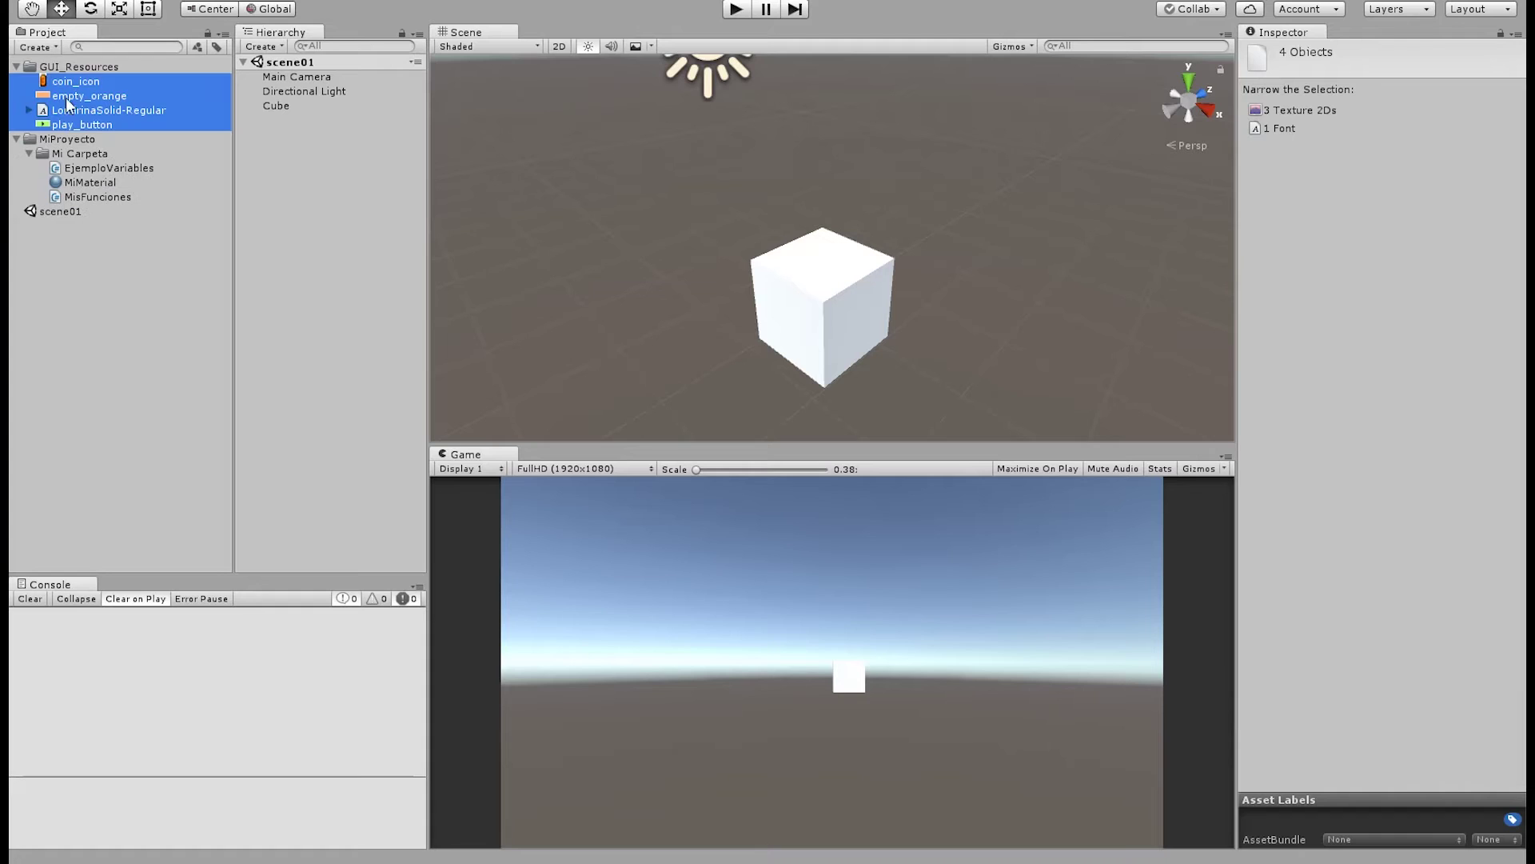
click(16, 67)
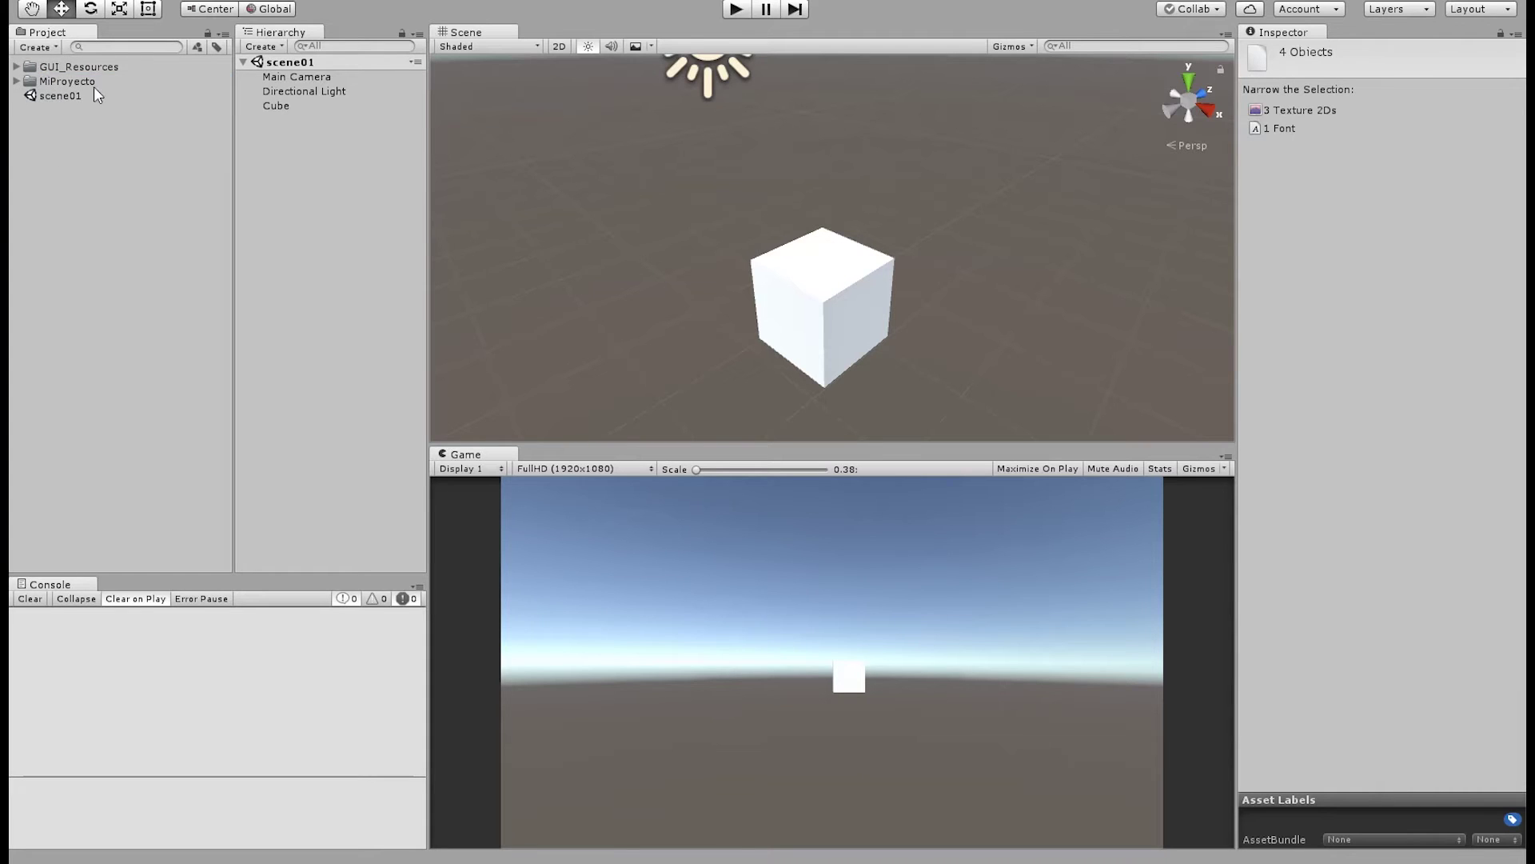
click(289, 251)
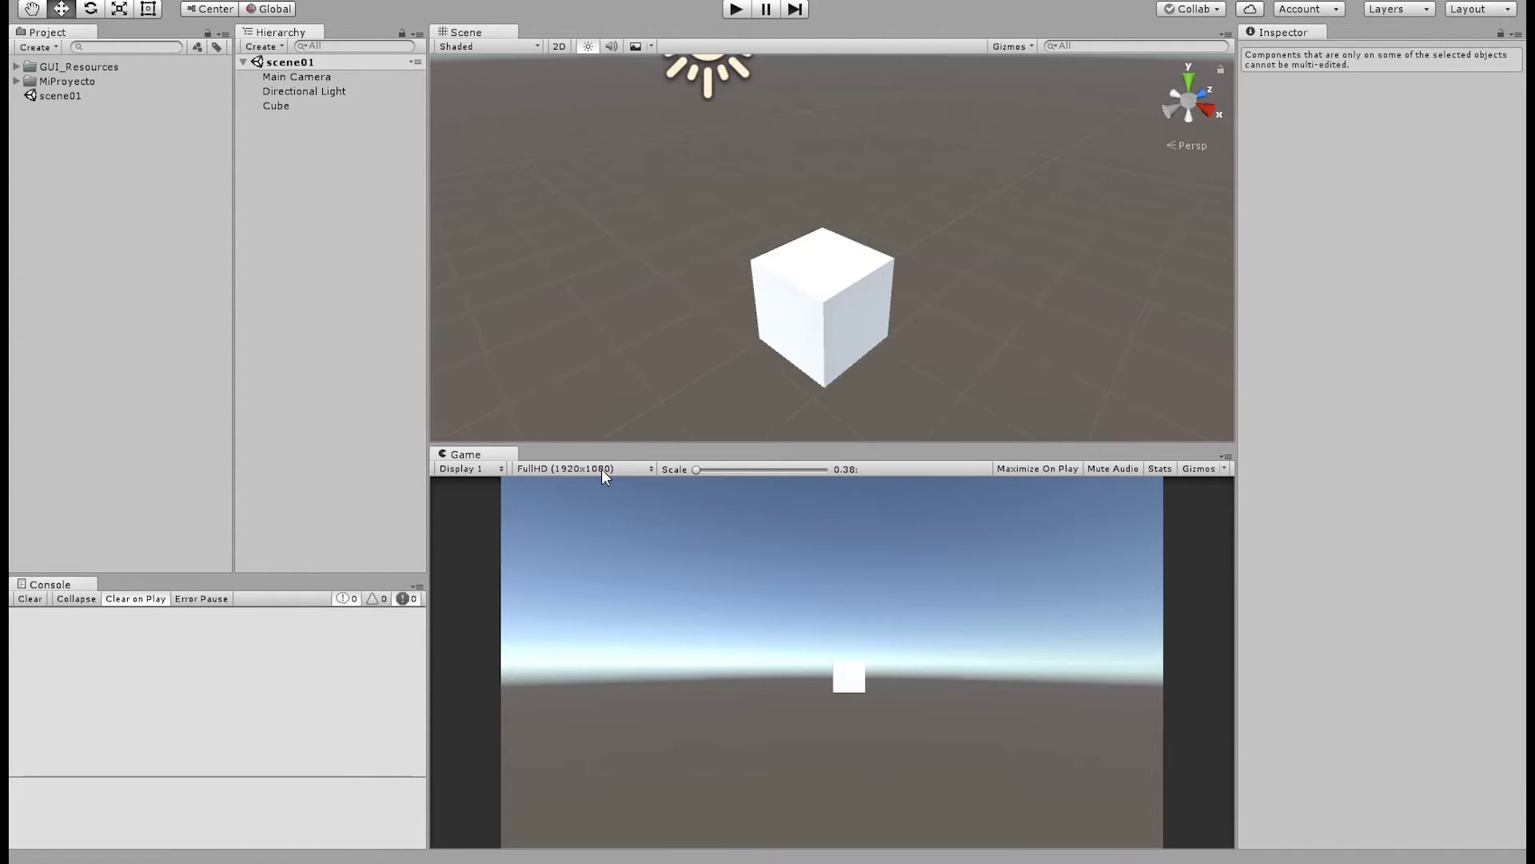
Restore the UI Button with its parent Canvas and EventSystem in scene01
drag(703, 472, 651, 474)
key(ctrl+y)
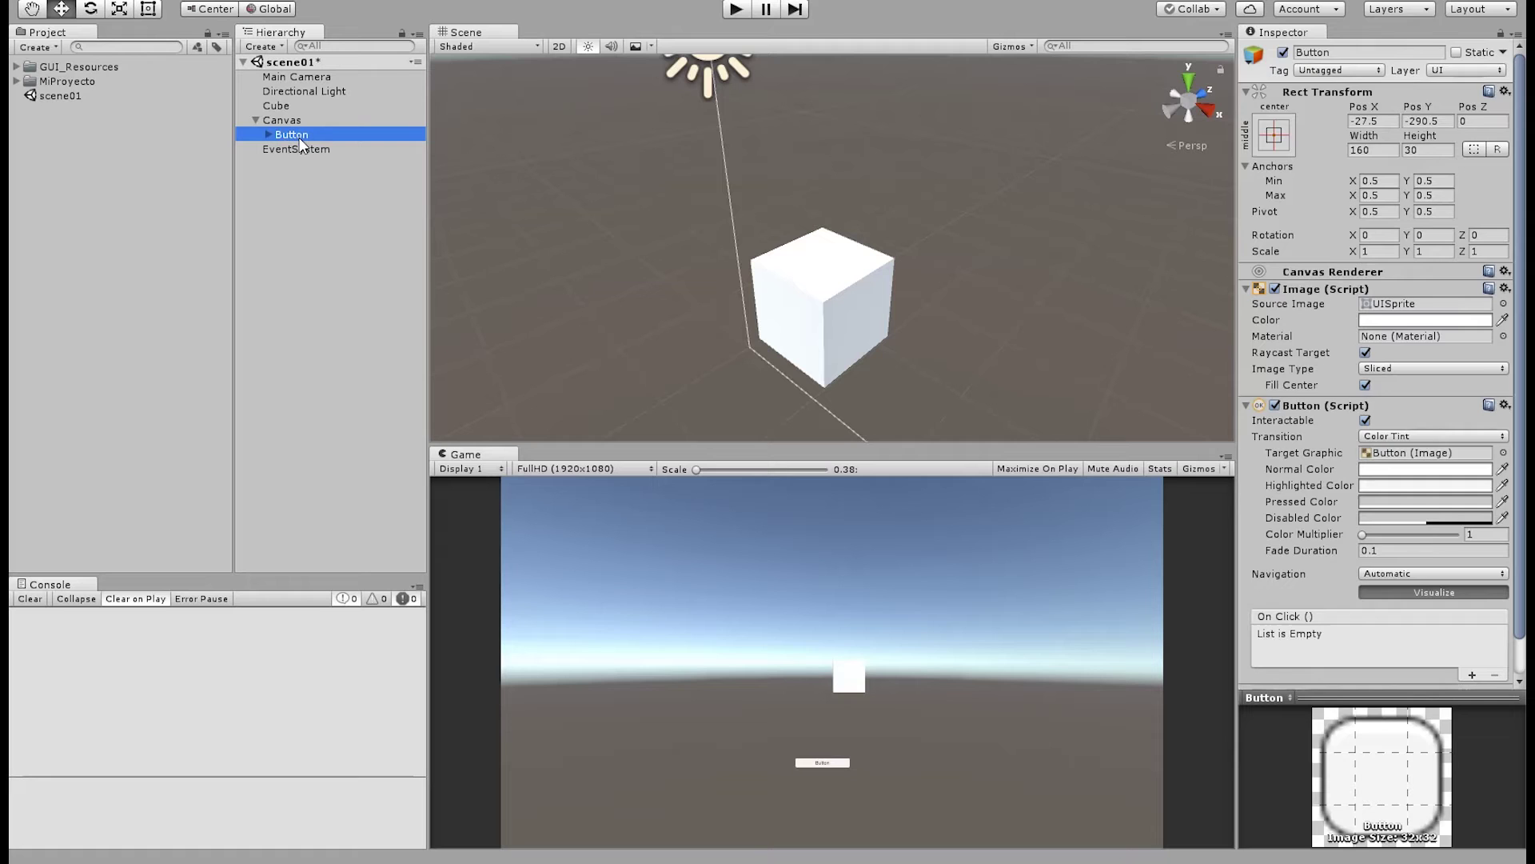
click(315, 271)
Switch the Scene view to 2D with the Rect tool and examine the Canvas scale against the cube and camera
right_drag(1041, 286, 877, 658)
key(s)
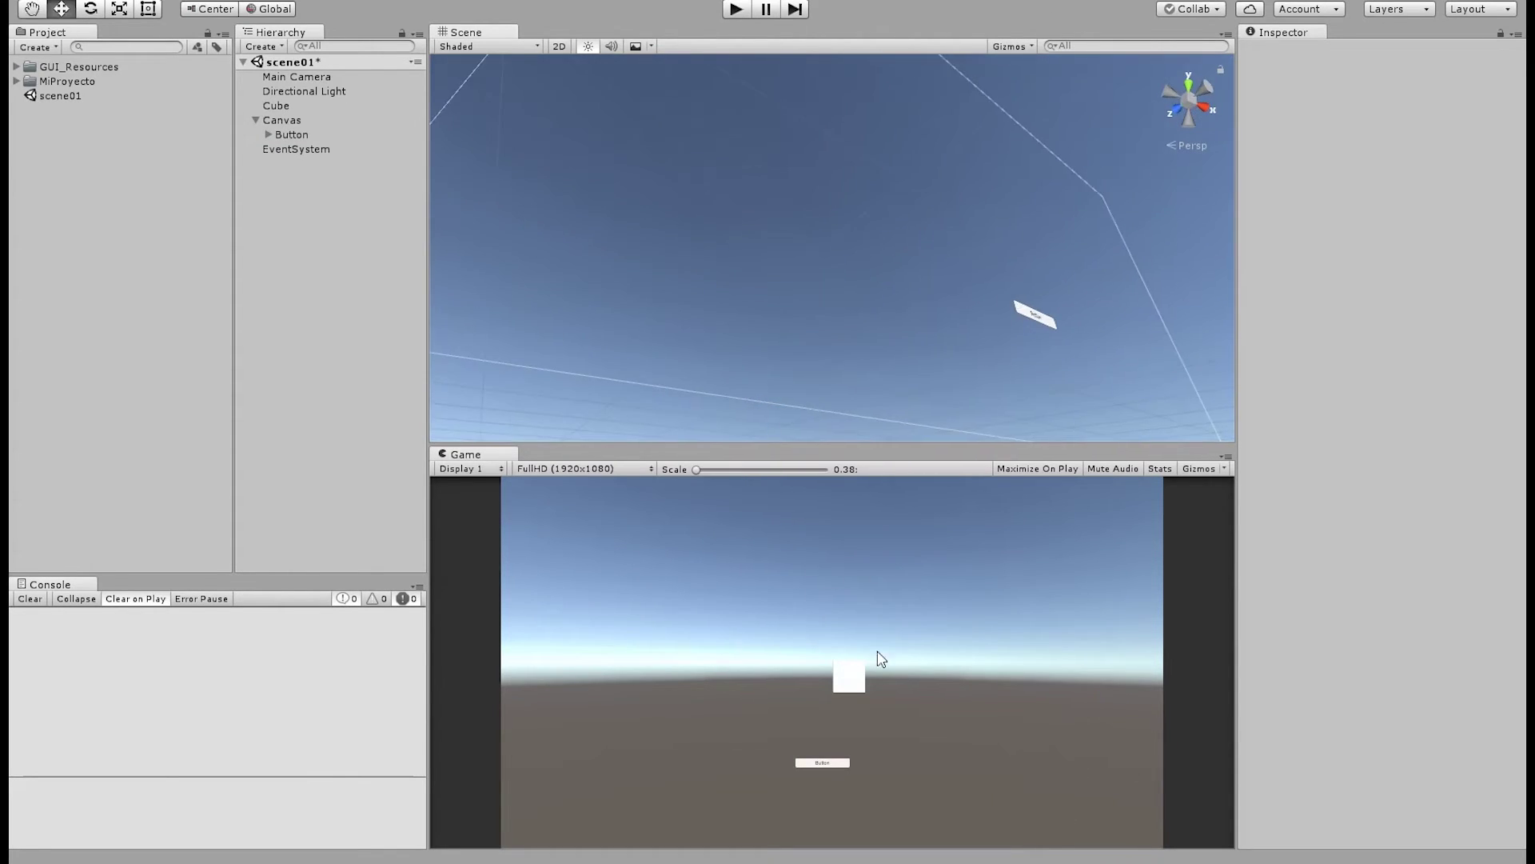
click(559, 46)
scroll(774, 289, down, 10)
scroll(802, 376, up, 5)
scroll(711, 376, down, 3)
middle_drag(827, 261, 994, 192)
scroll(600, 388, up, 6)
key(t)
scroll(875, 254, up, 5)
middle_drag(1028, 217, 949, 312)
scroll(948, 311, up, 8)
middle_drag(1012, 361, 772, 342)
scroll(781, 343, up, 10)
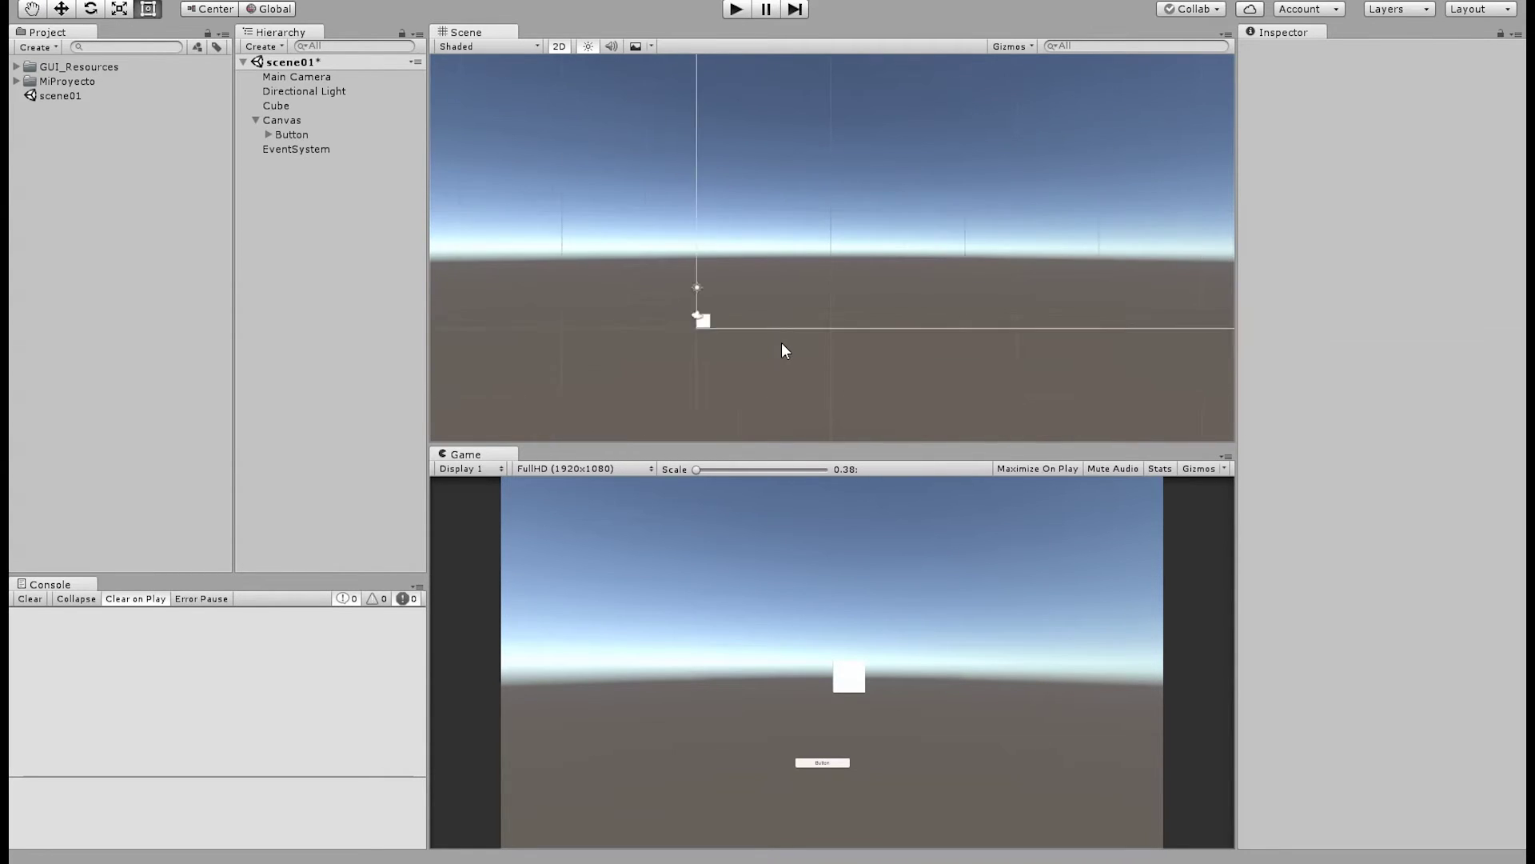
middle_drag(568, 386, 703, 329)
scroll(704, 329, up, 3)
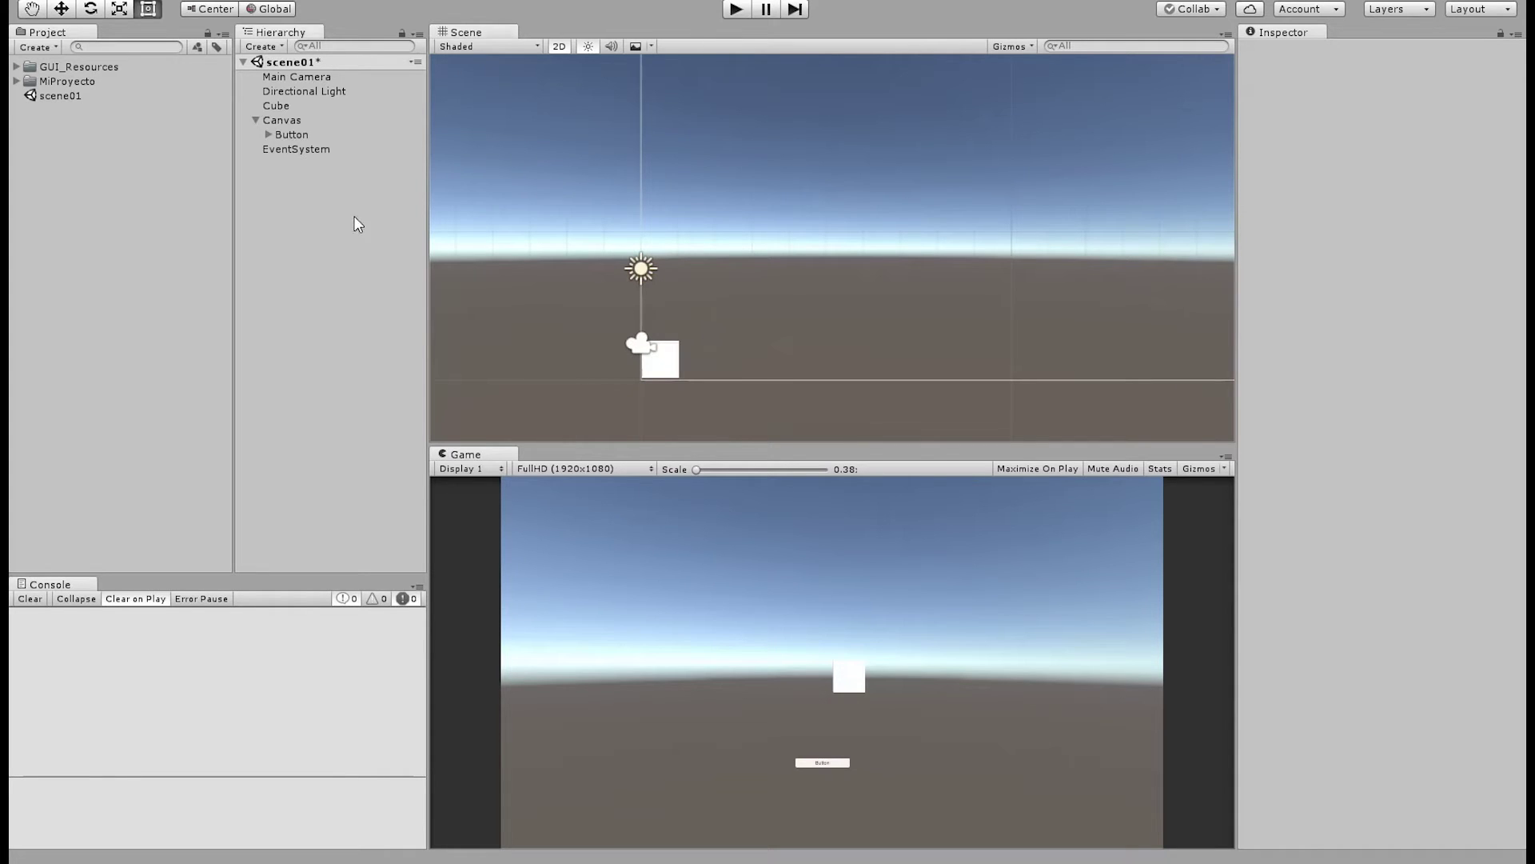
Change the Canvas render mode to World Space
click(295, 121)
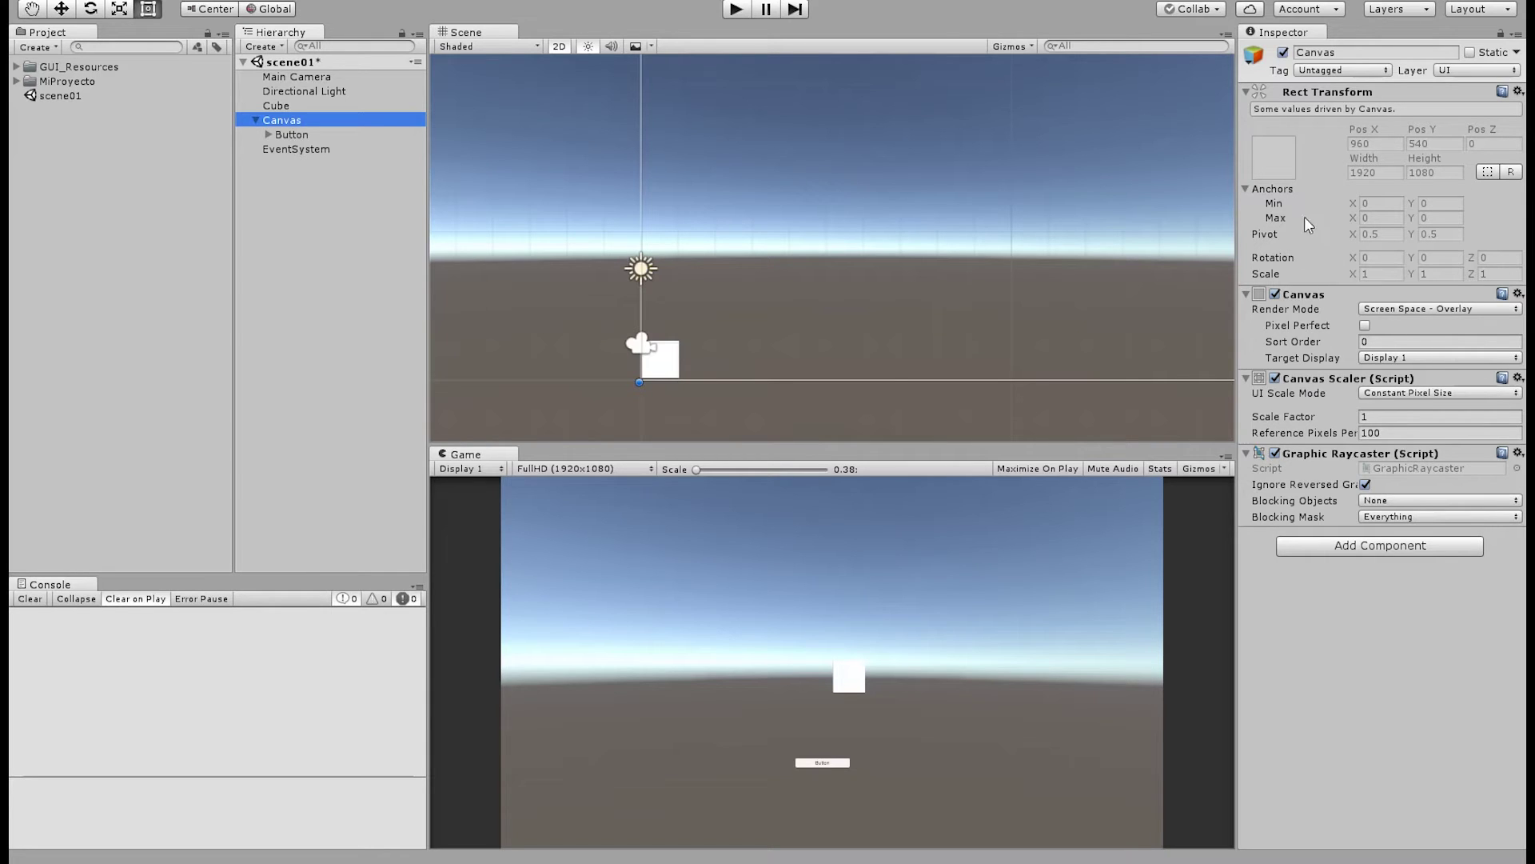
click(1398, 639)
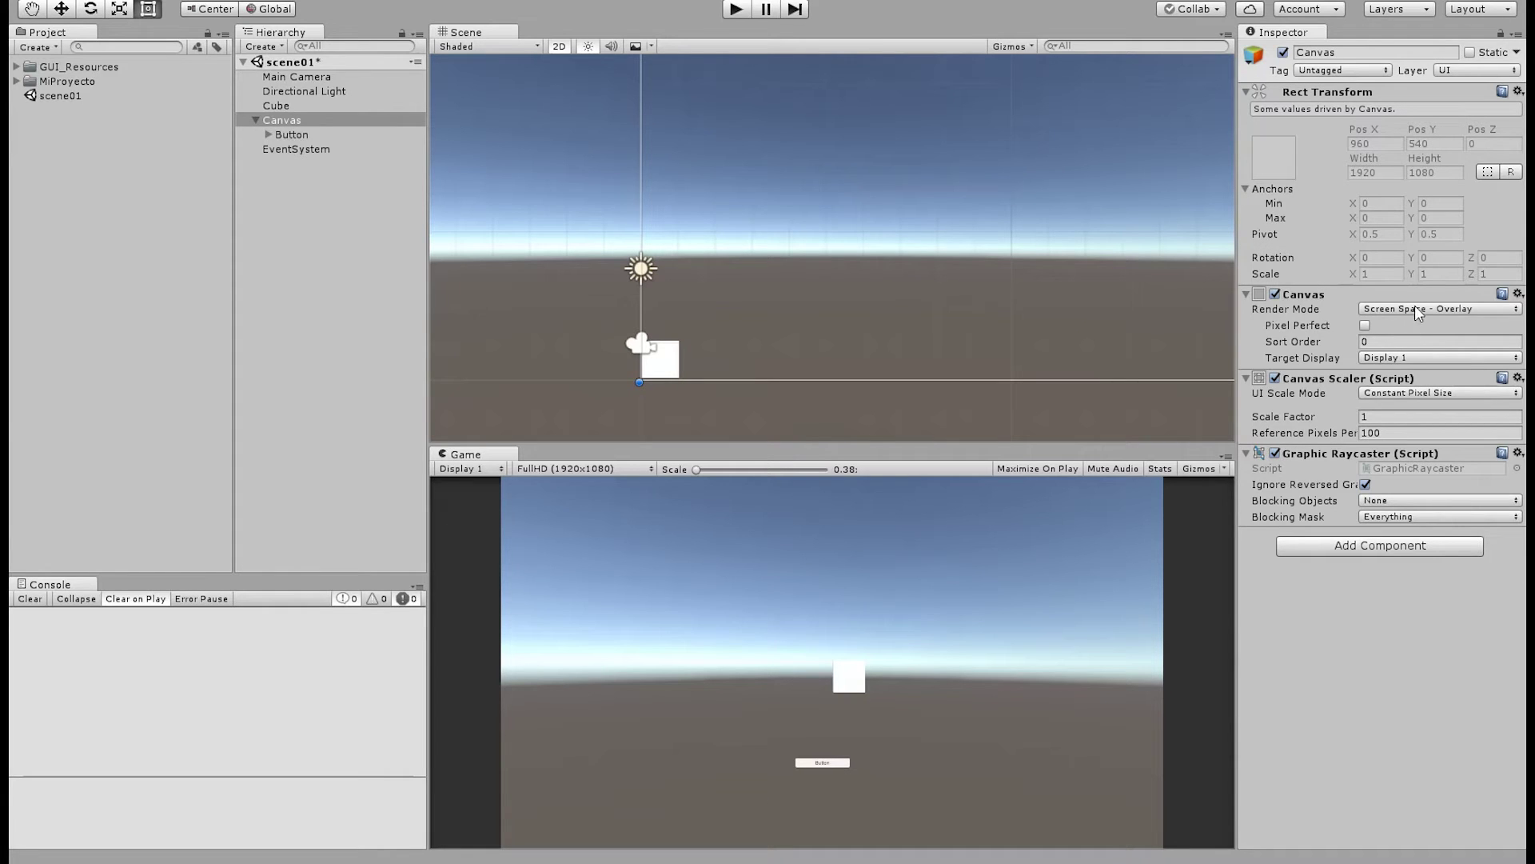
click(1422, 365)
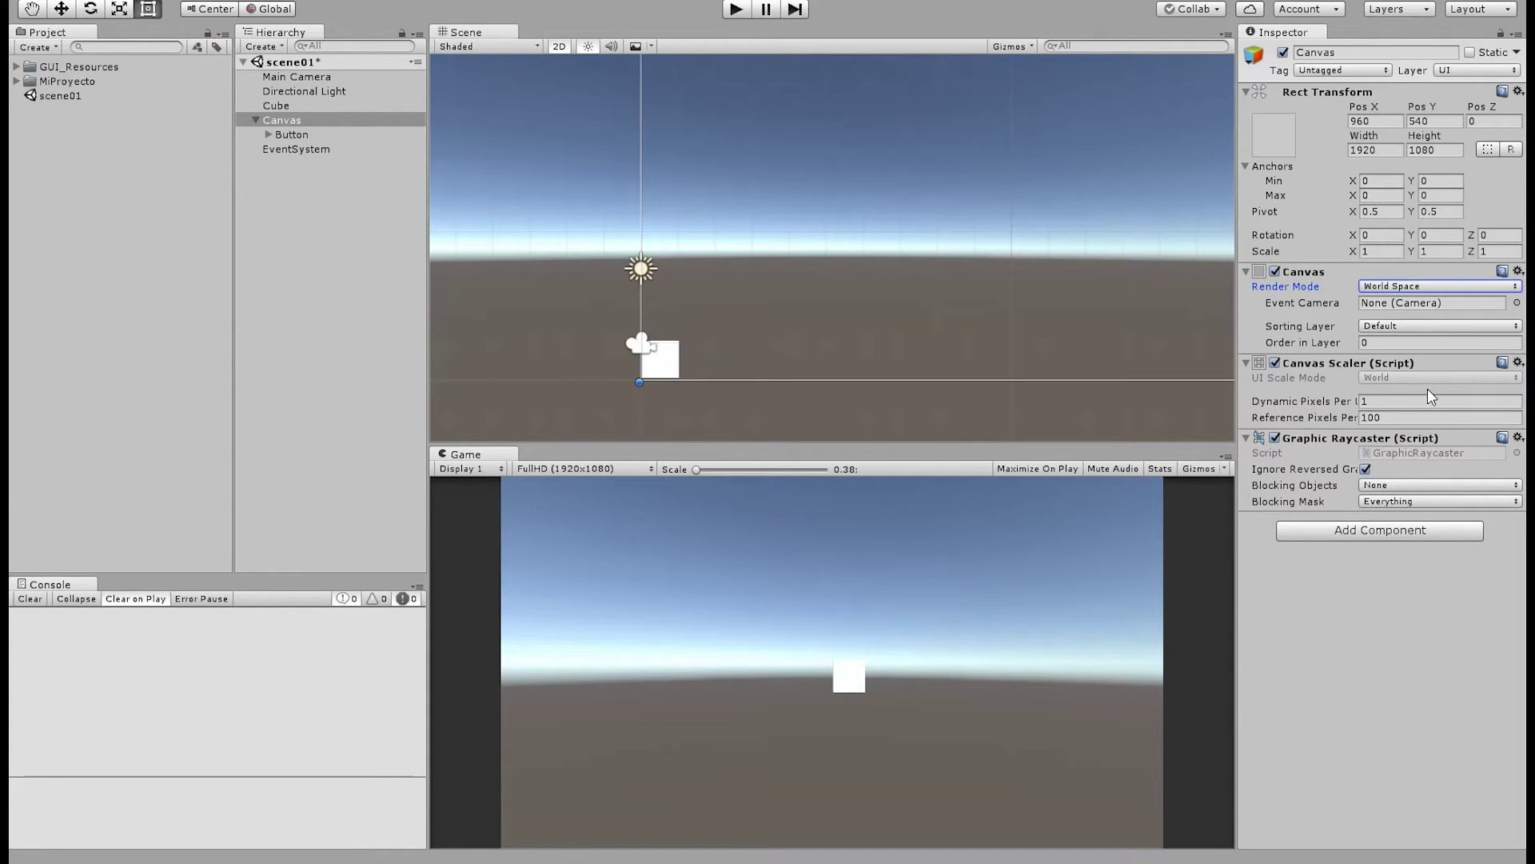
click(1380, 724)
Scale the Canvas to 0.01 in X and Y and frame it in the Scene view
middle_drag(864, 413, 774, 403)
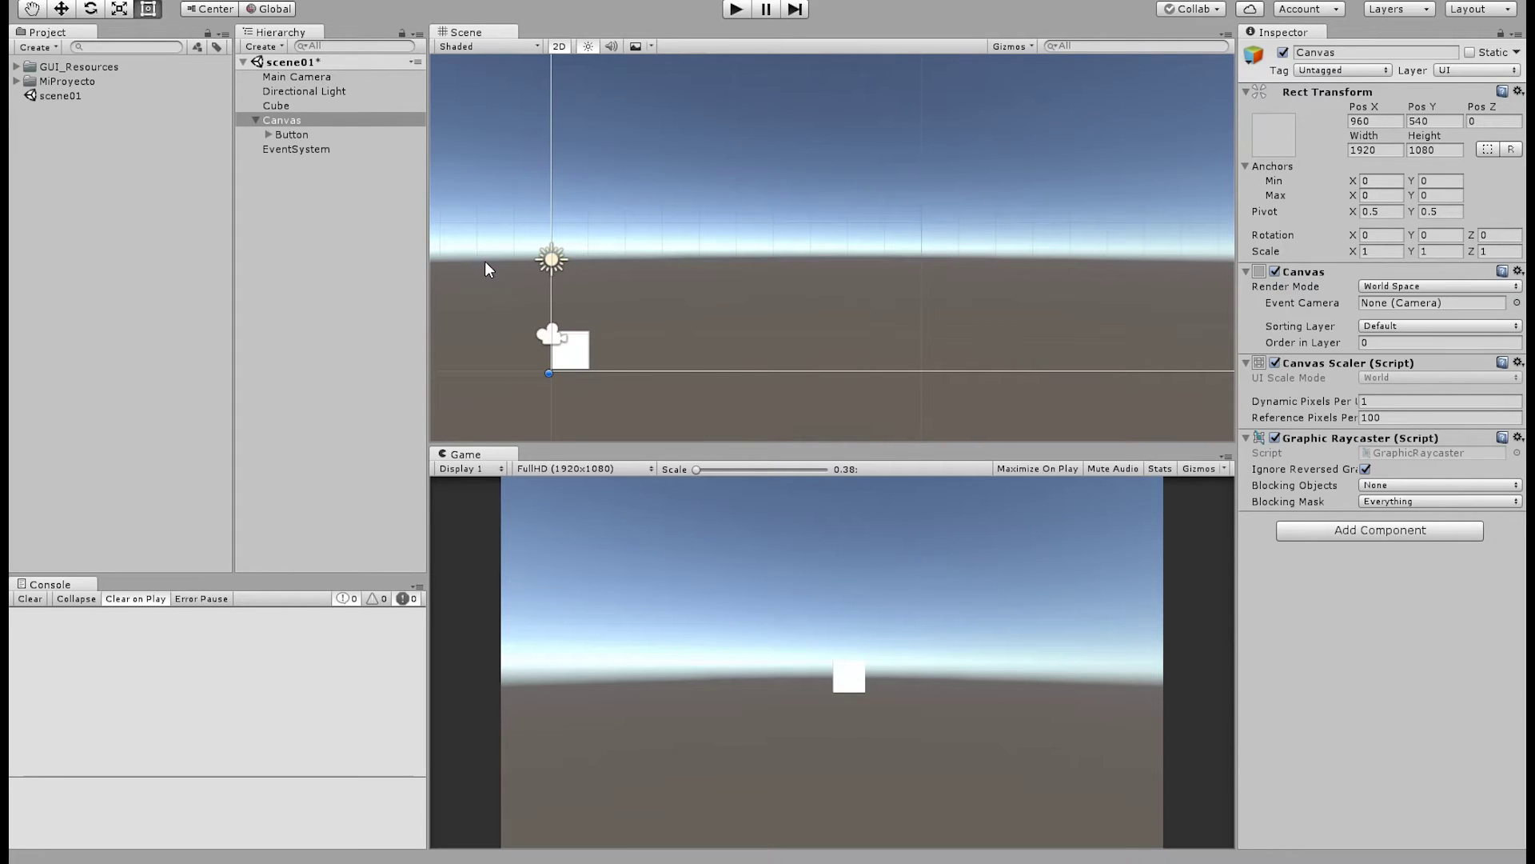
click(1369, 251)
text(0.01)
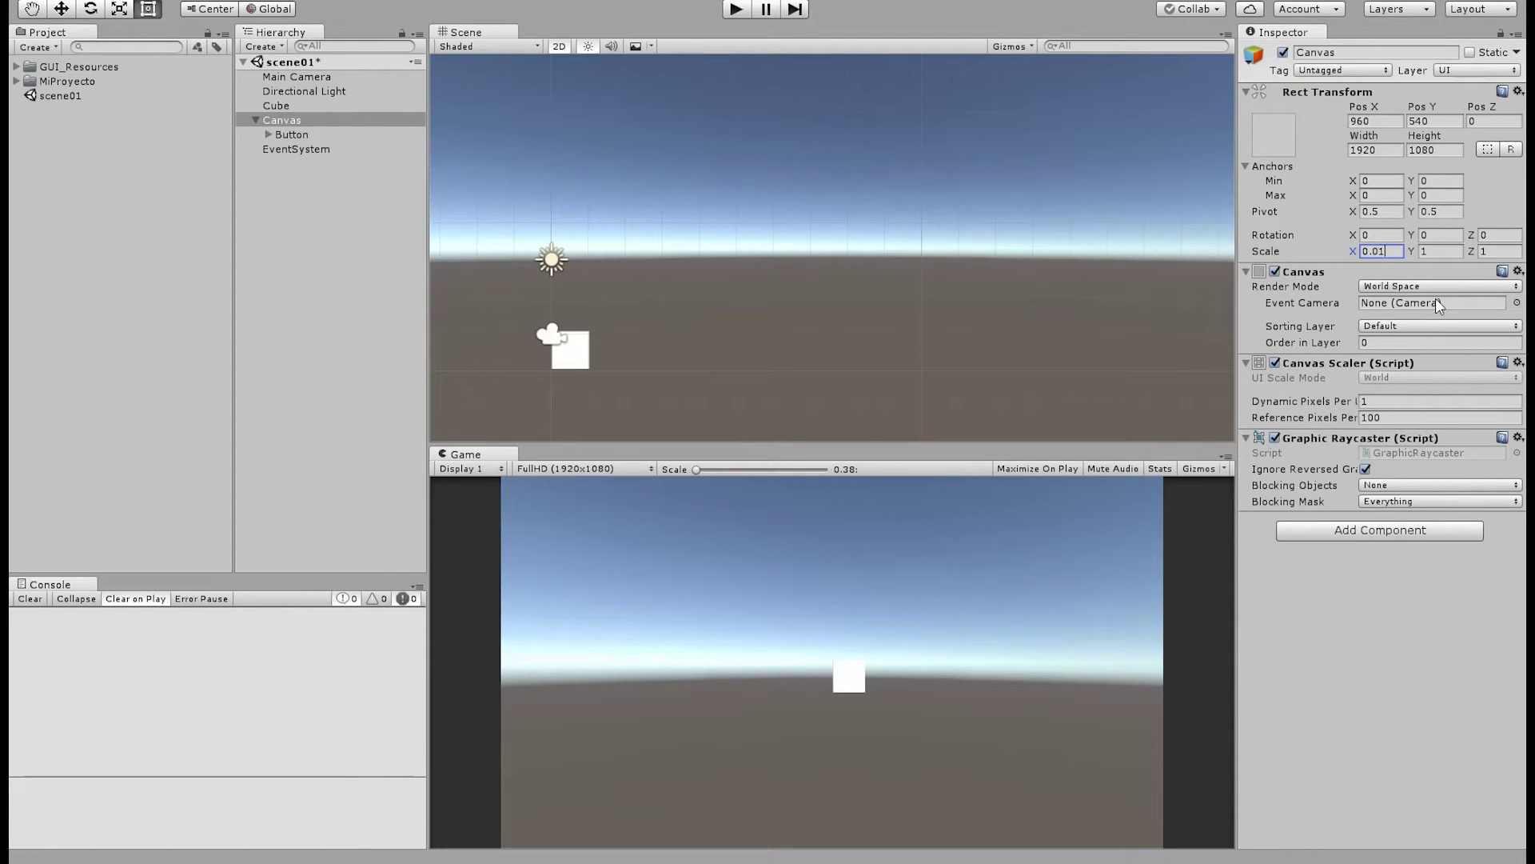
click(1449, 252)
text(0.01)
click(1058, 349)
click(282, 120)
key(f)
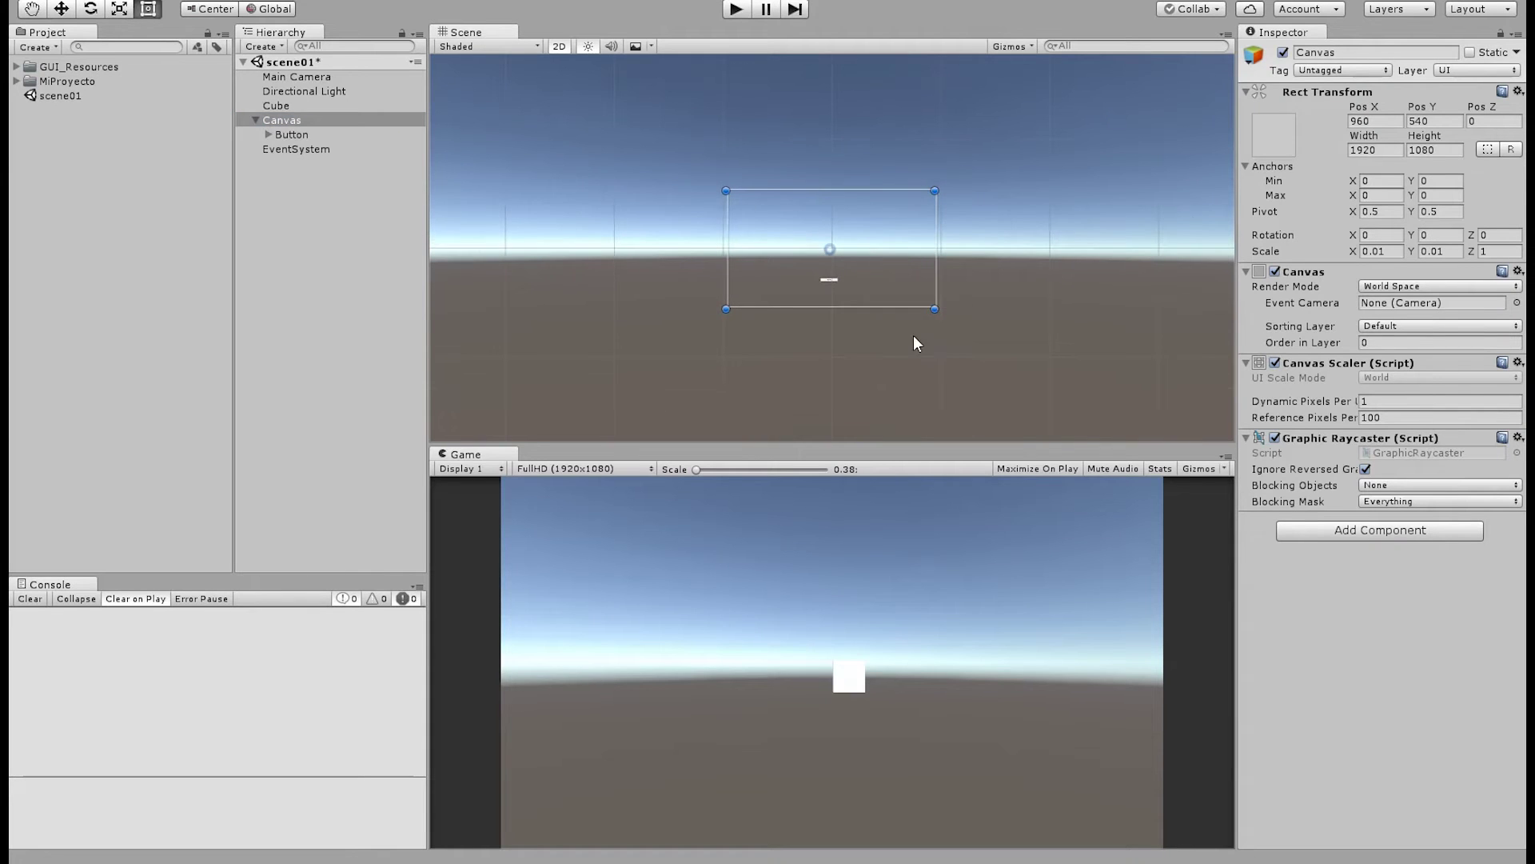
Set the Canvas position to 0 in X and Y
key(q)
drag(777, 346, 902, 246)
key(t)
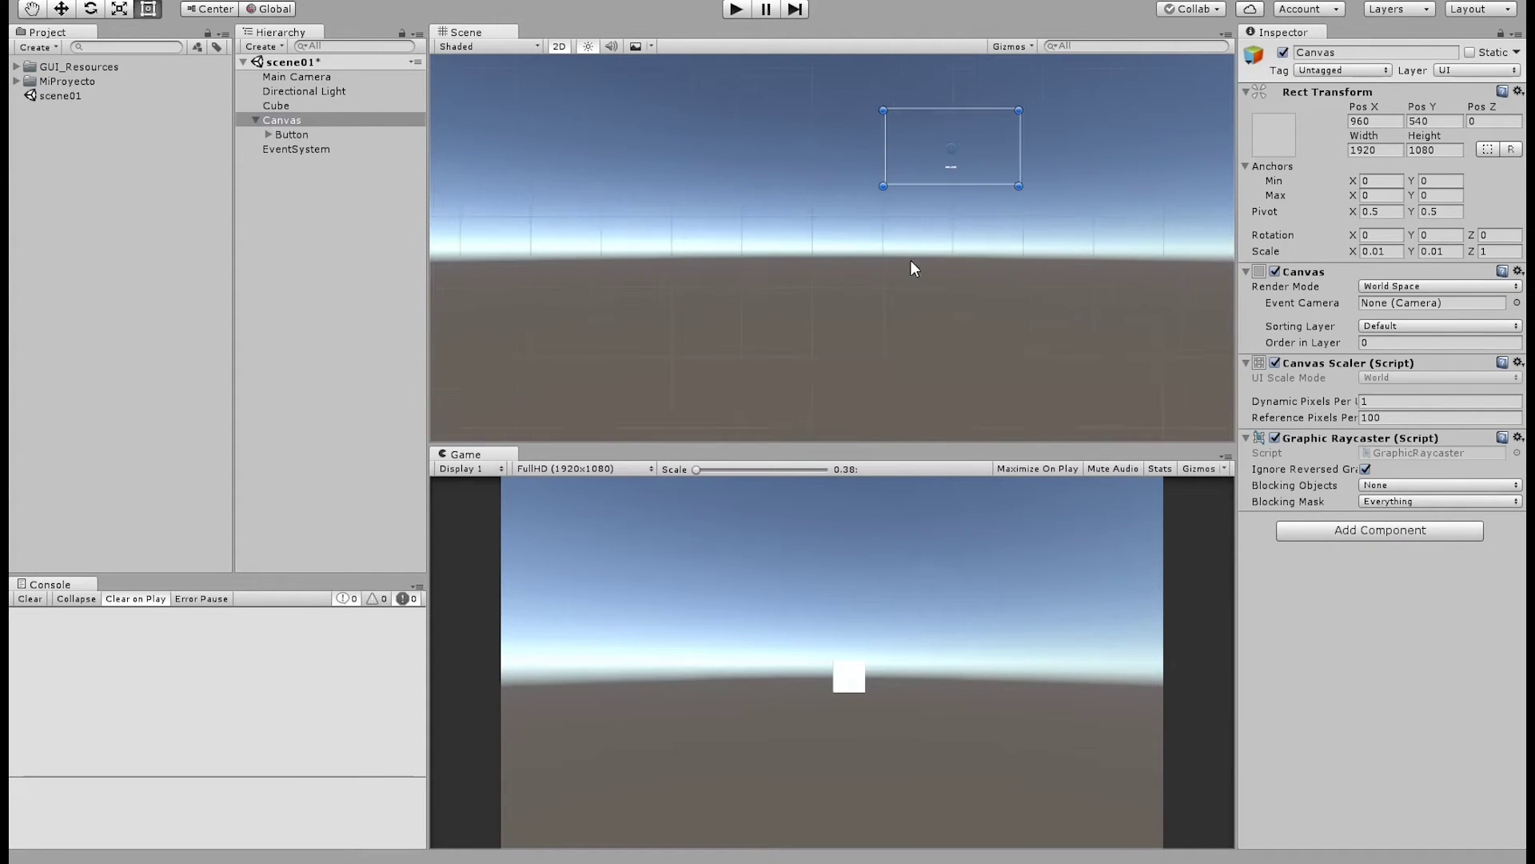
middle_drag(947, 209, 907, 247)
click(1374, 120)
text(0)
click(1441, 120)
text(0)
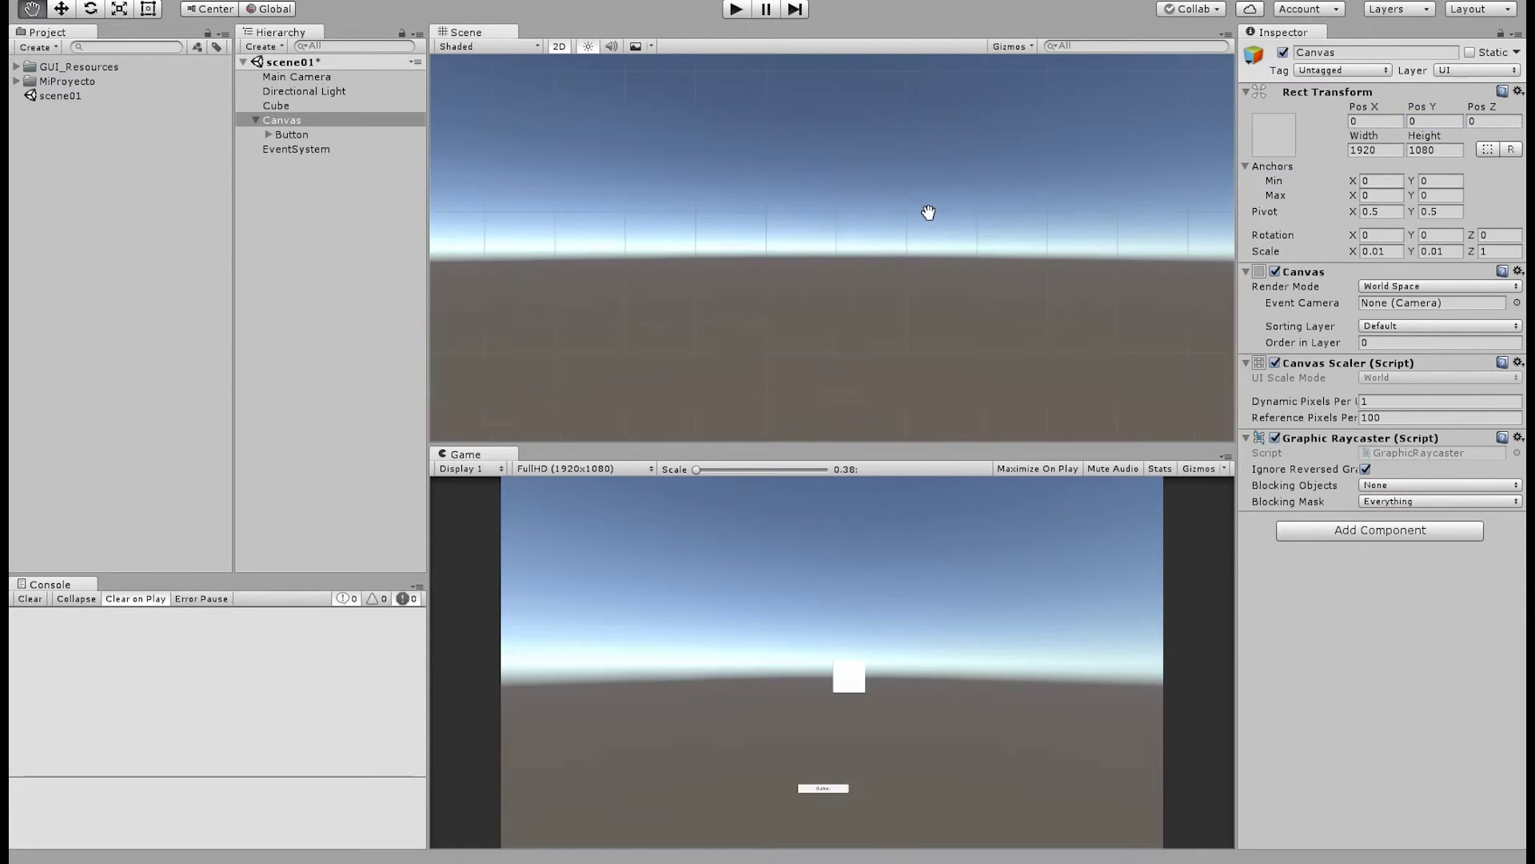
middle_drag(832, 343, 667, 331)
scroll(908, 339, up, 6)
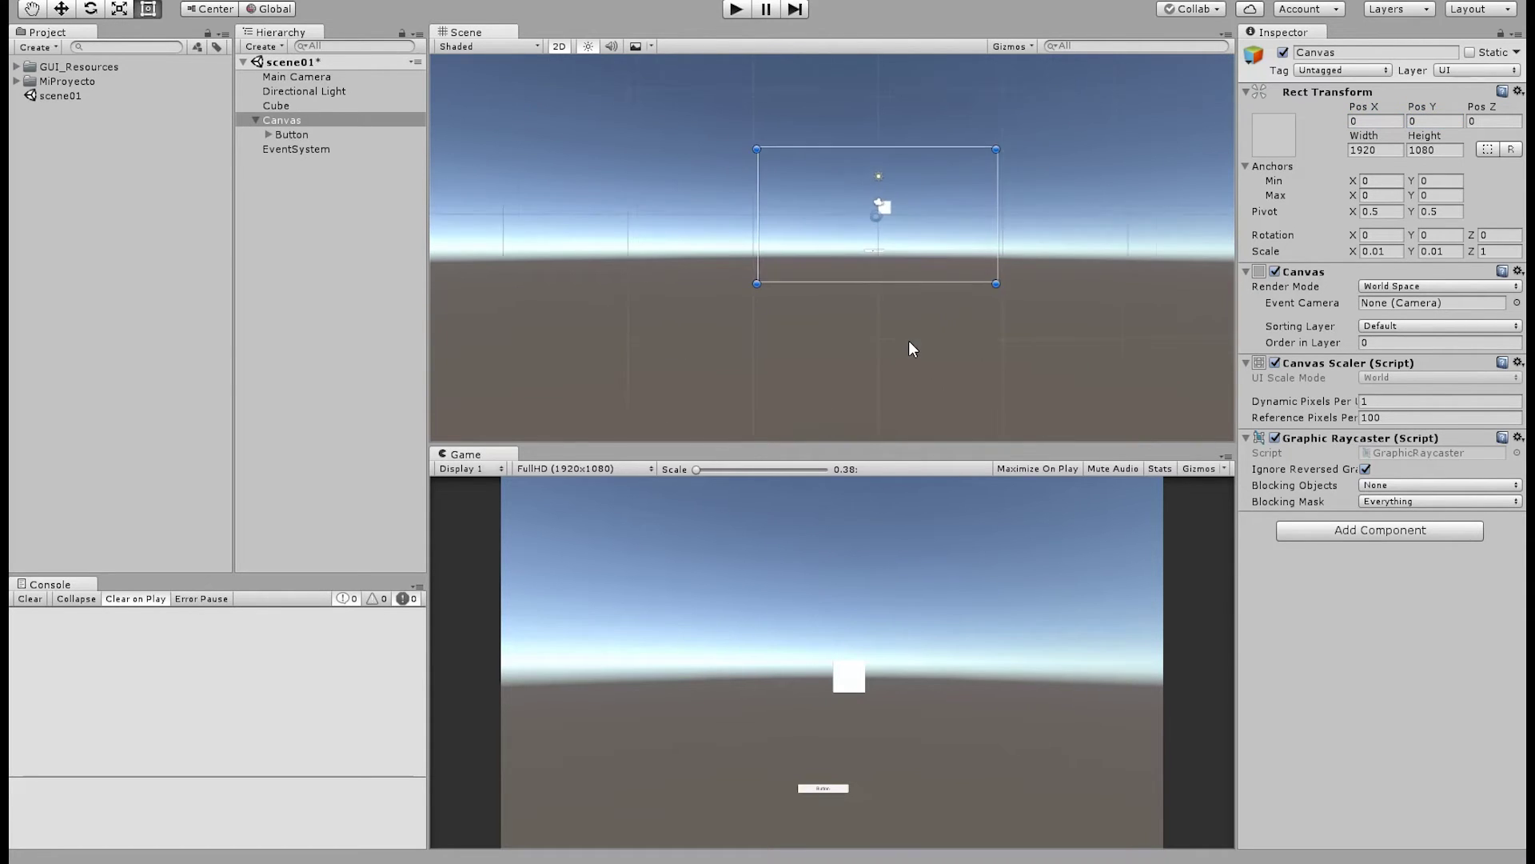
scroll(963, 394, up, 3)
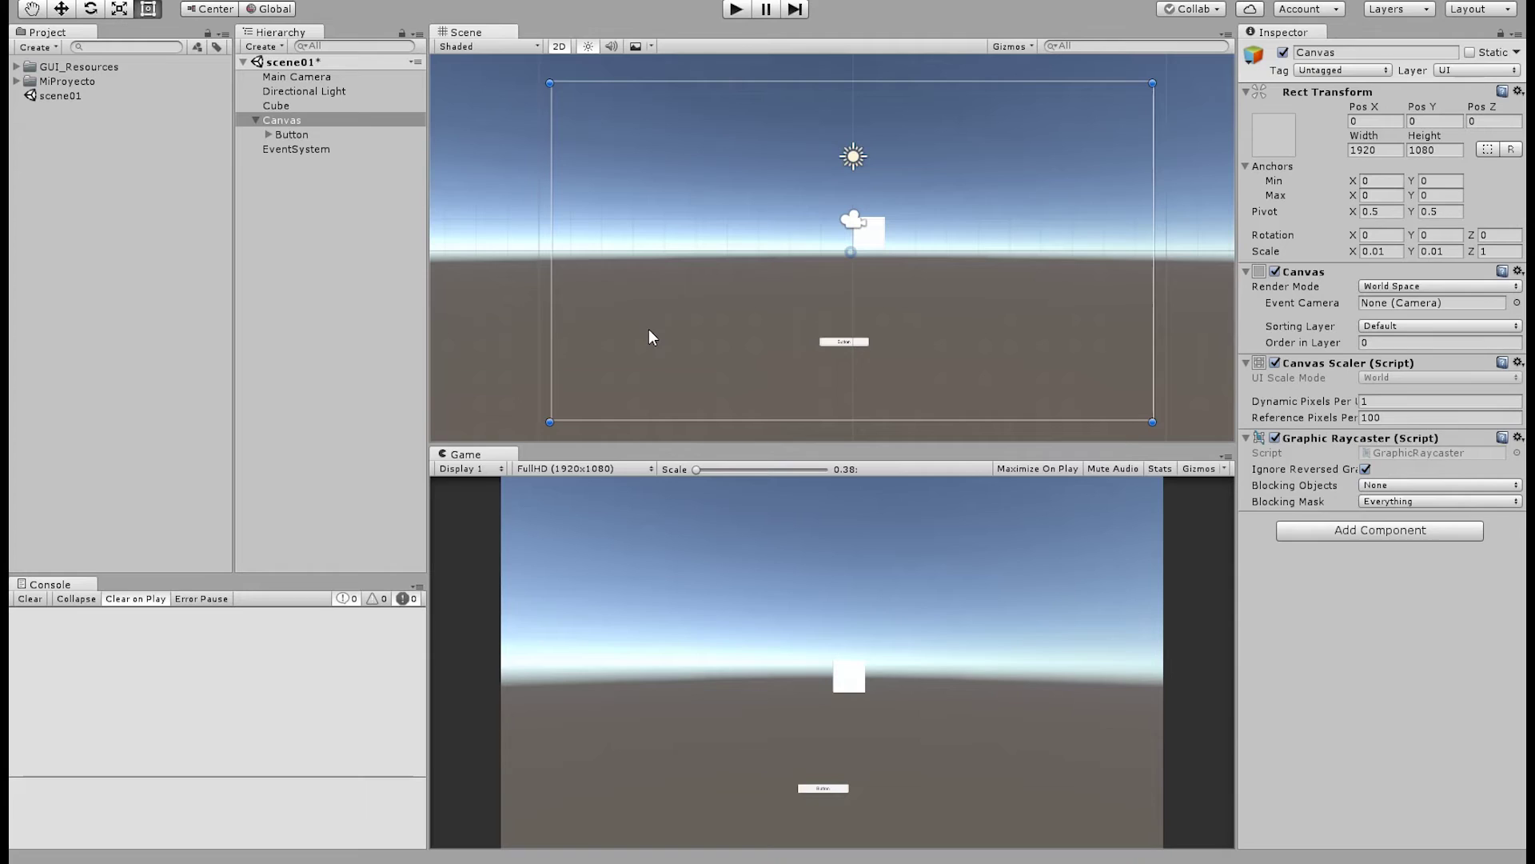
Create an empty game object at the scene root and name it GameManager
click(290, 237)
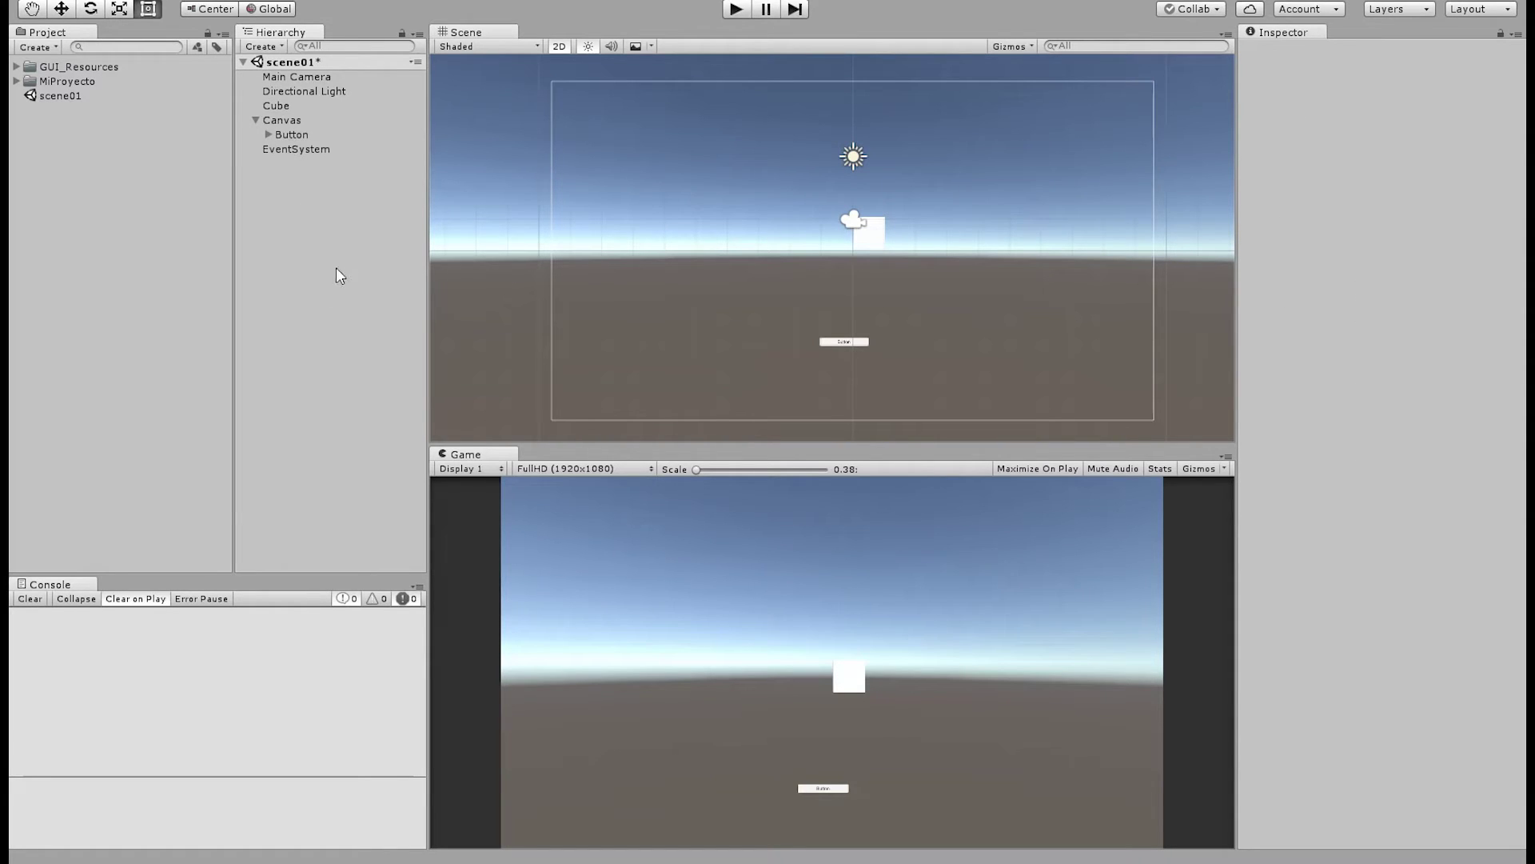
key(ctrl+shift+n)
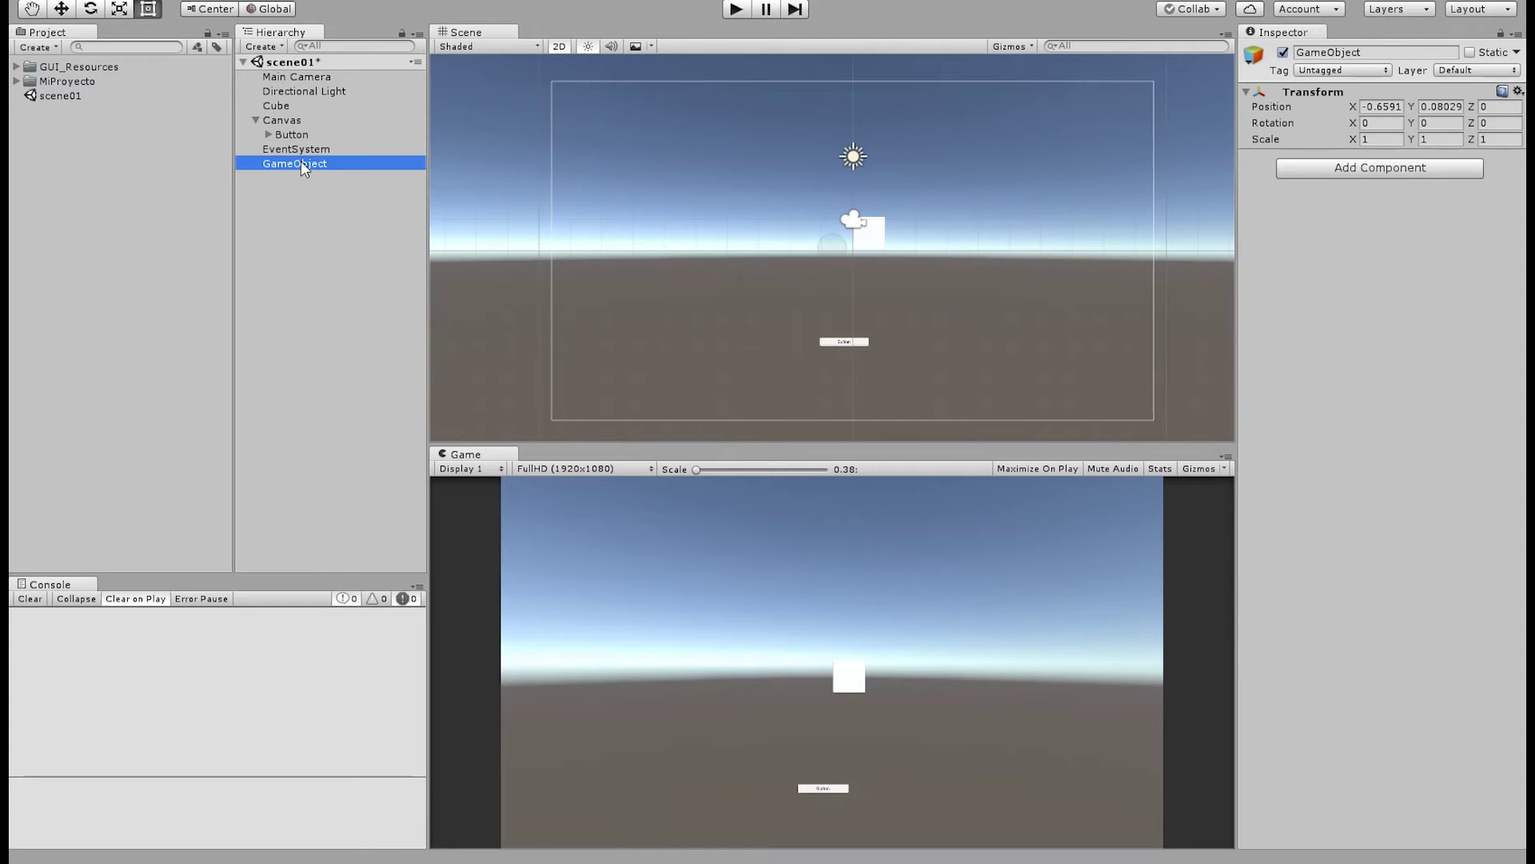
key(F2)
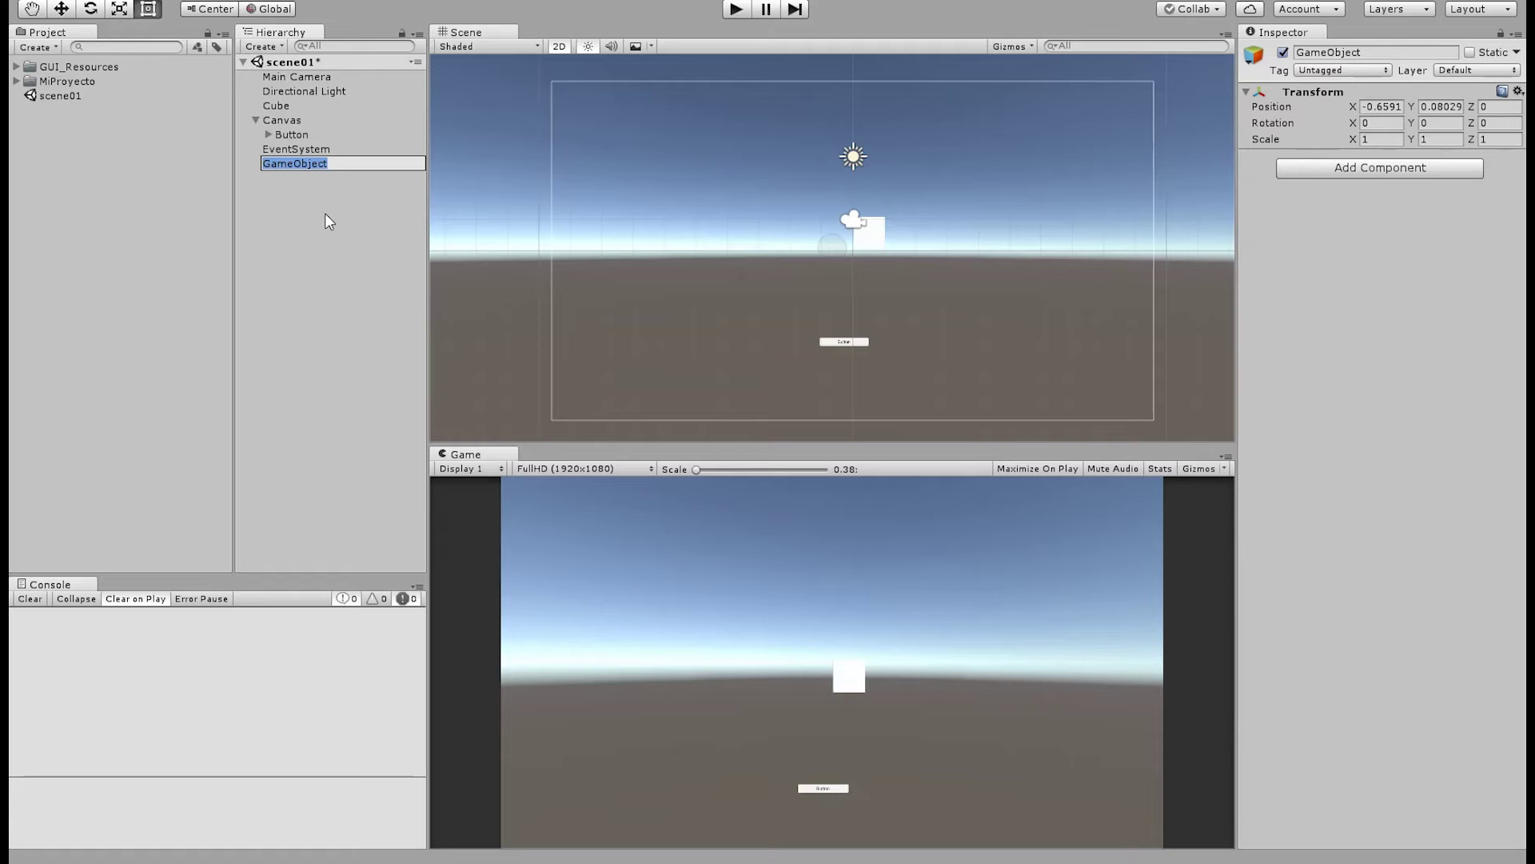
text(GameManager)
key(Return)
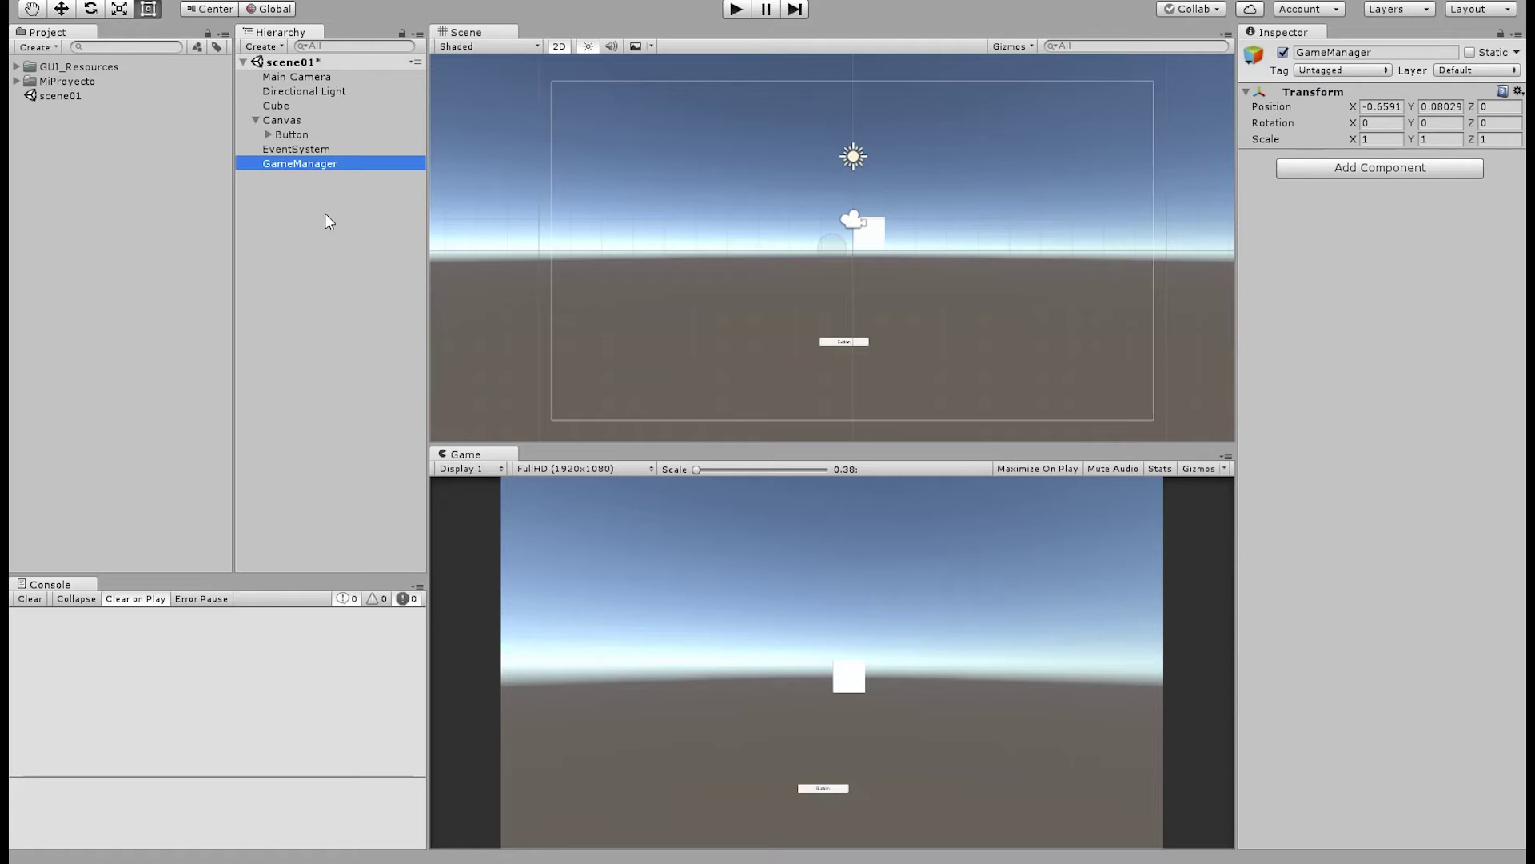
Set GameManager's position to 0 in X and Y
click(1382, 106)
click(1442, 106)
text(0)
click(343, 288)
Try a red label icon on GameManager and undo it
click(294, 165)
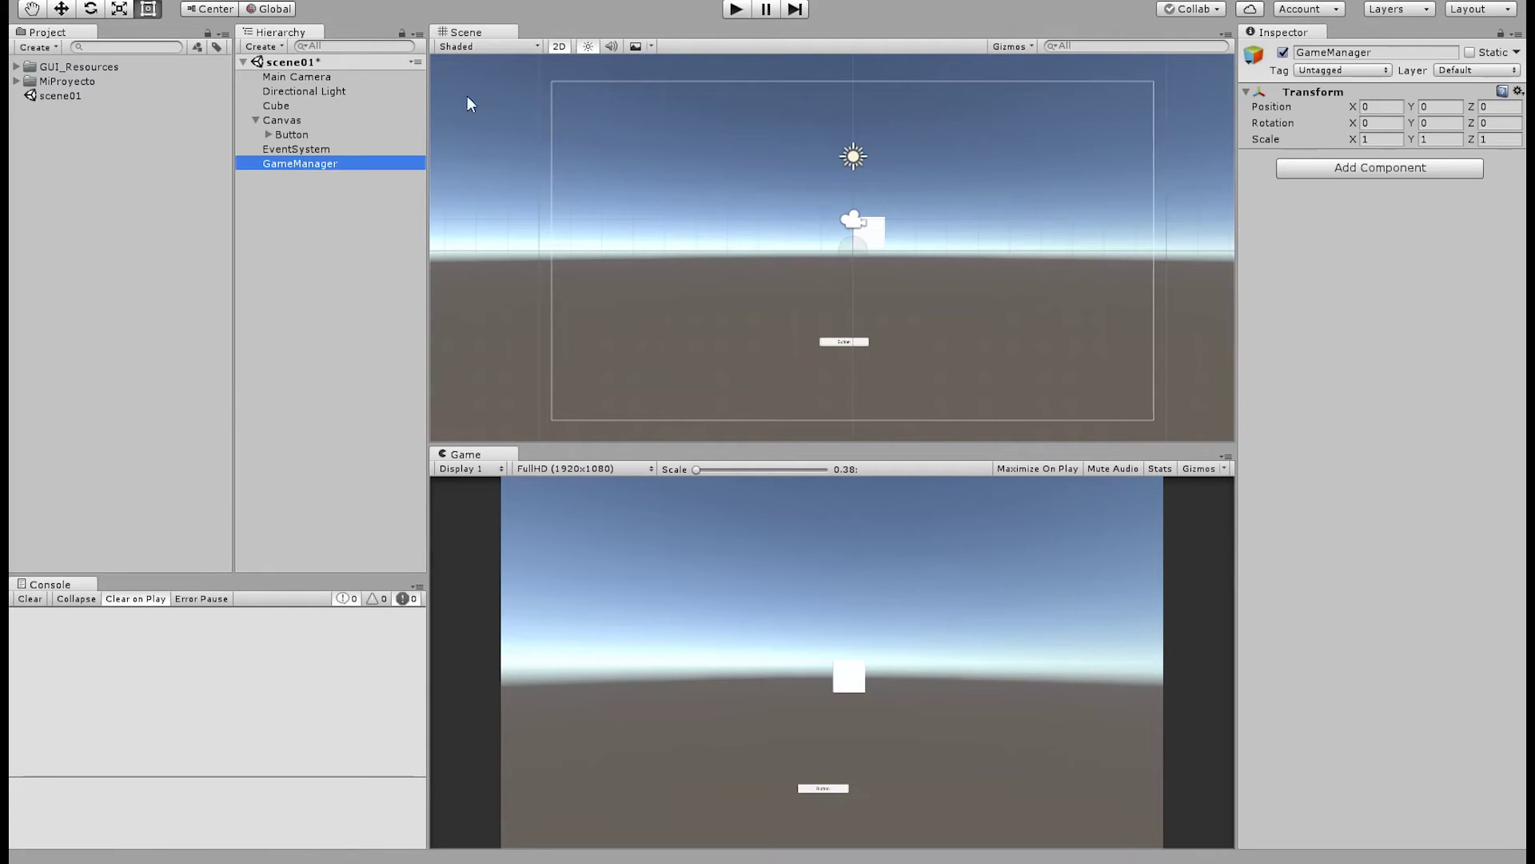
click(1256, 68)
click(1331, 116)
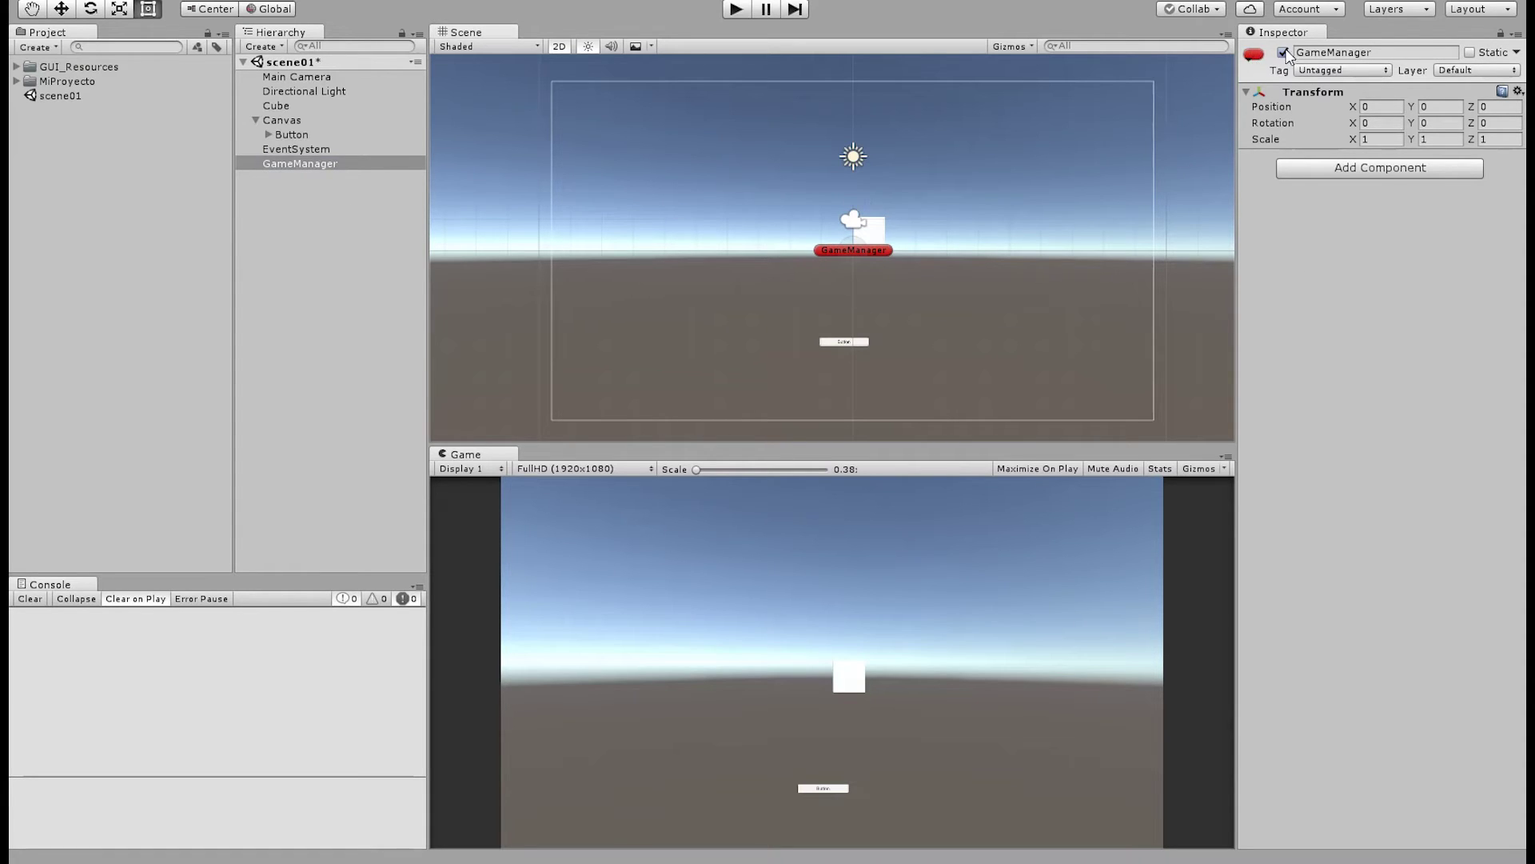
key(ctrl+z)
Nest Main Camera under GameManager and rename it SceneCamera
drag(300, 81, 323, 164)
click(308, 268)
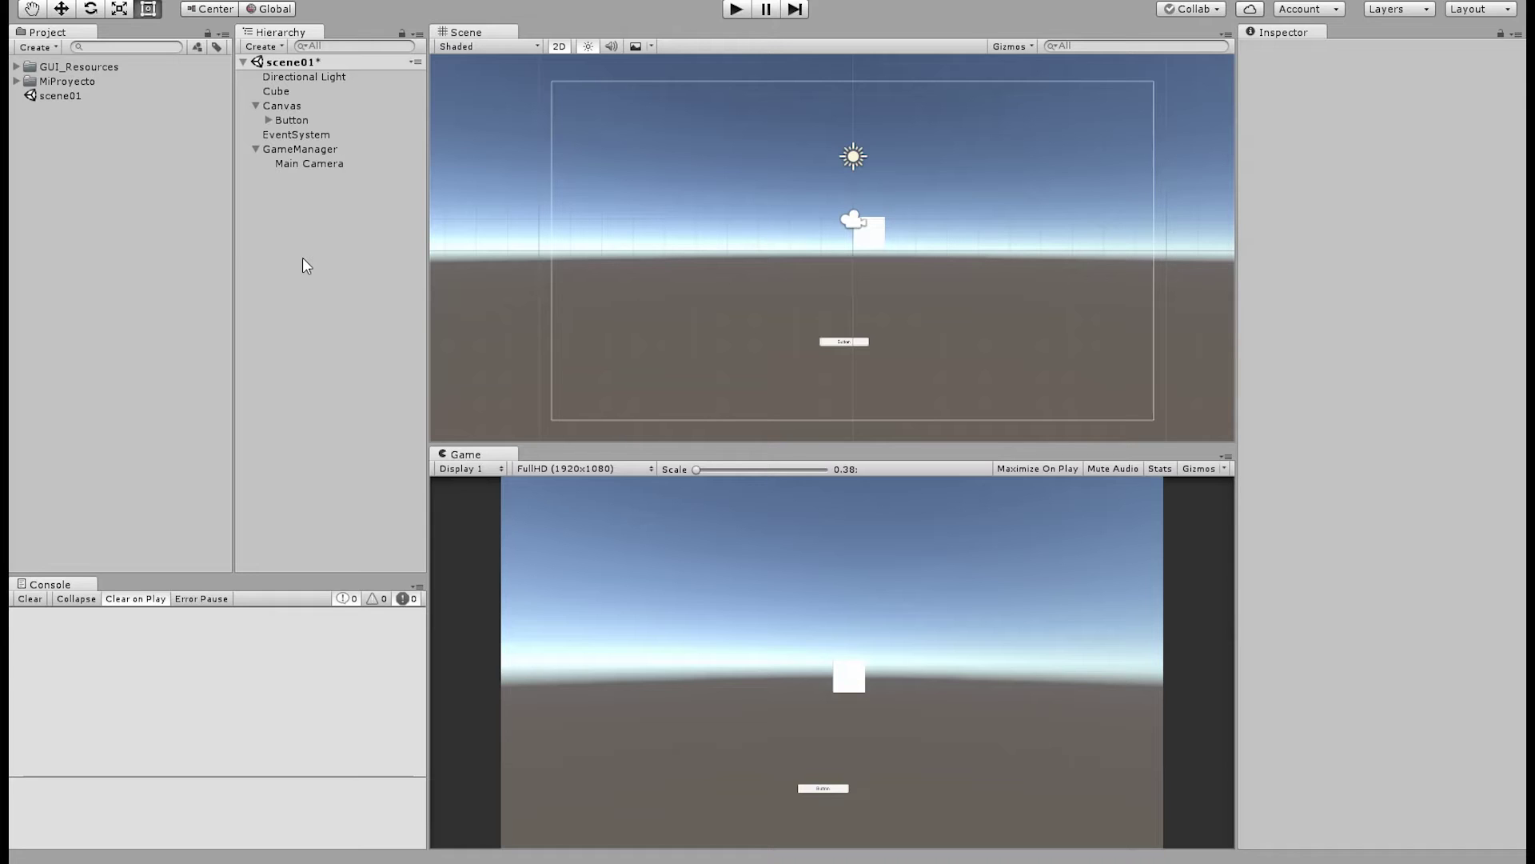
click(332, 166)
click(342, 163)
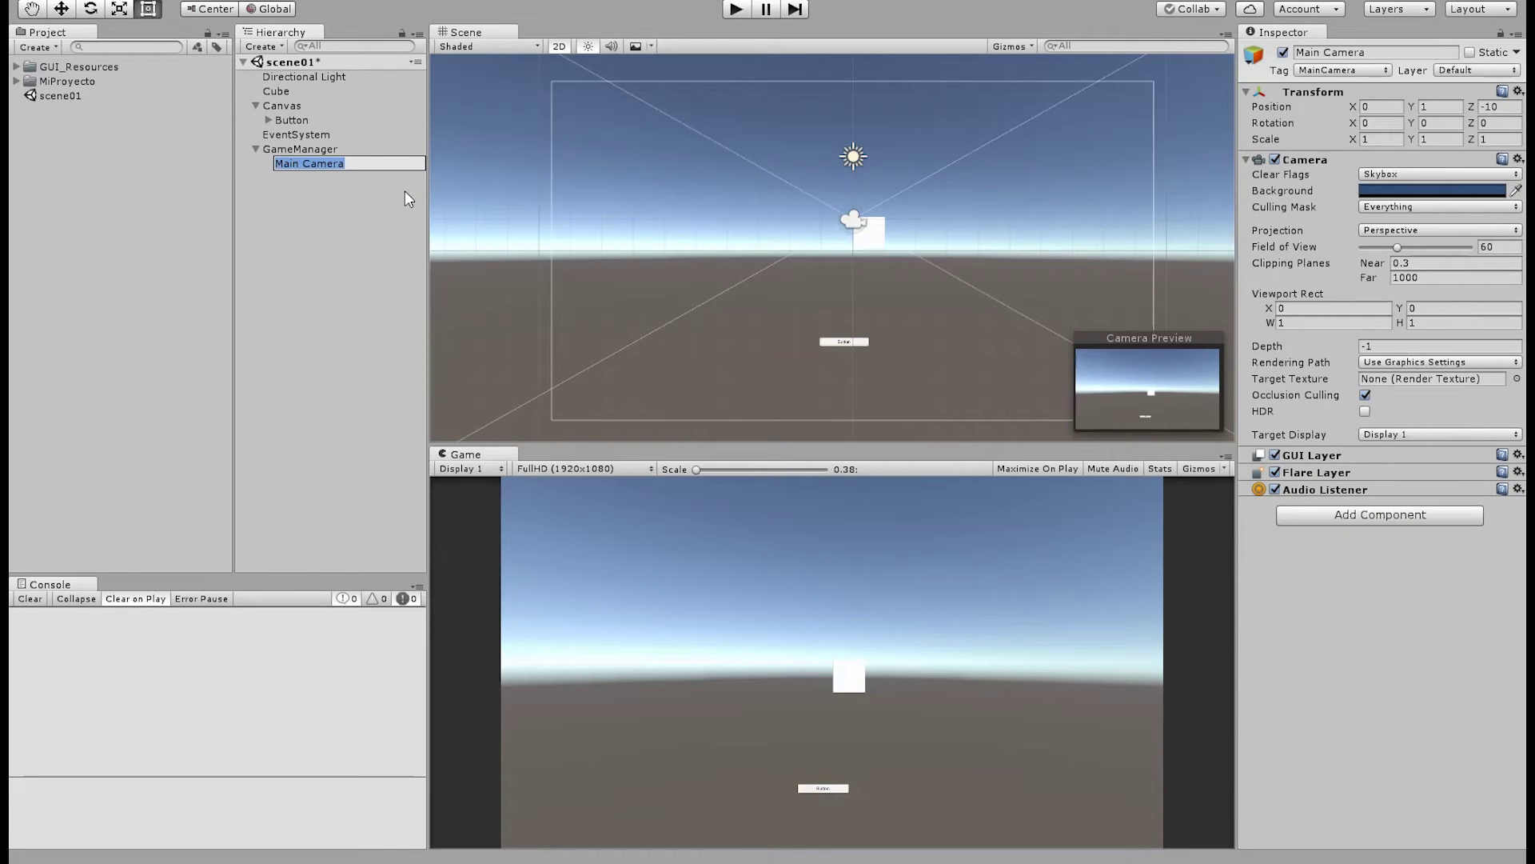
text(SceneCamera)
key(Return)
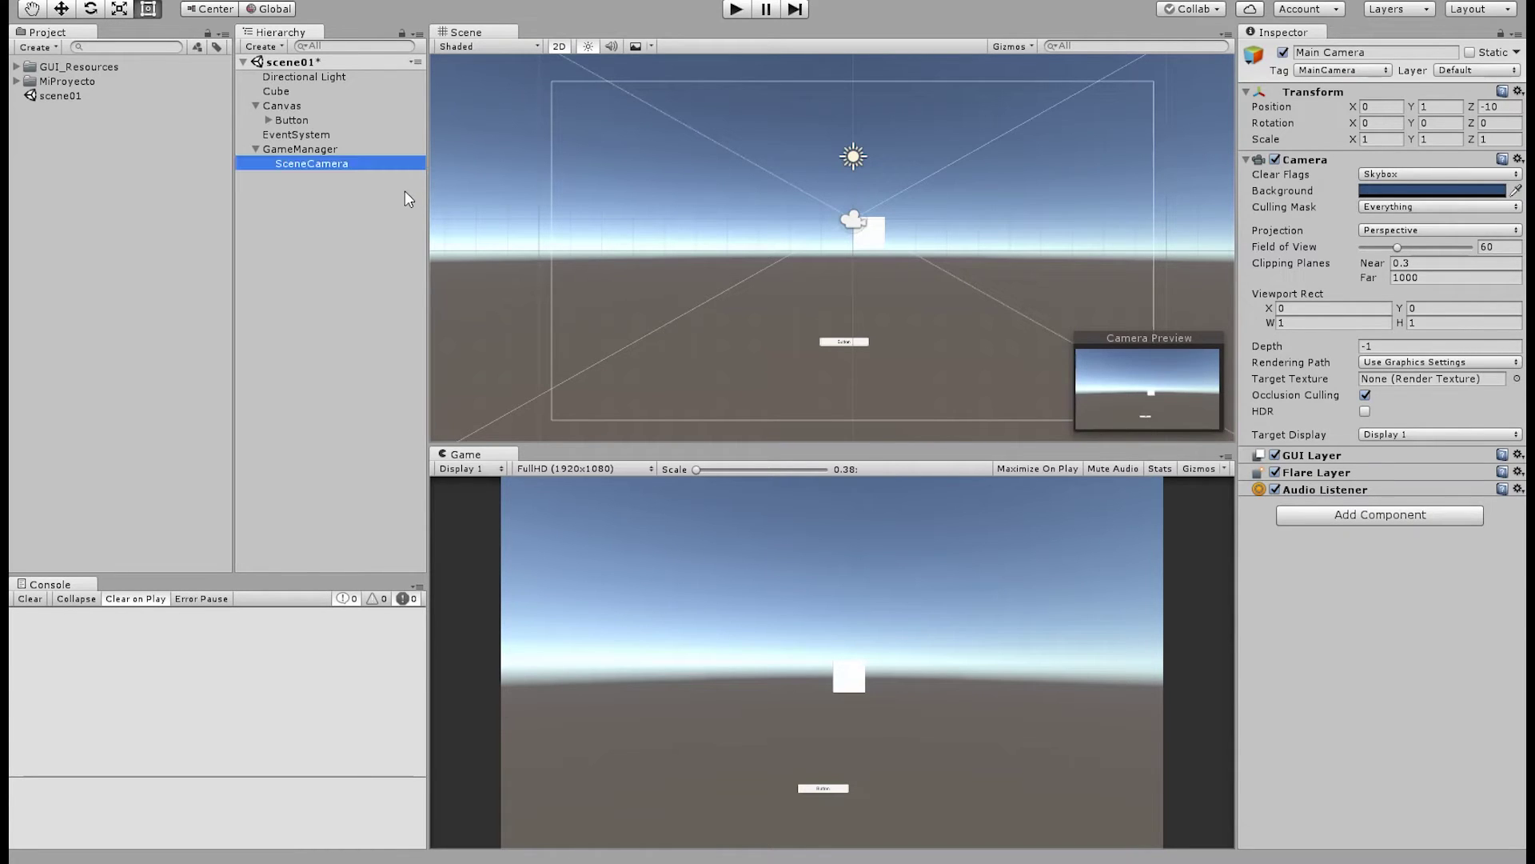
Examine SceneCamera's camera settings and compare them with its parent GameManager
click(332, 150)
click(323, 163)
click(333, 239)
click(335, 166)
click(1405, 699)
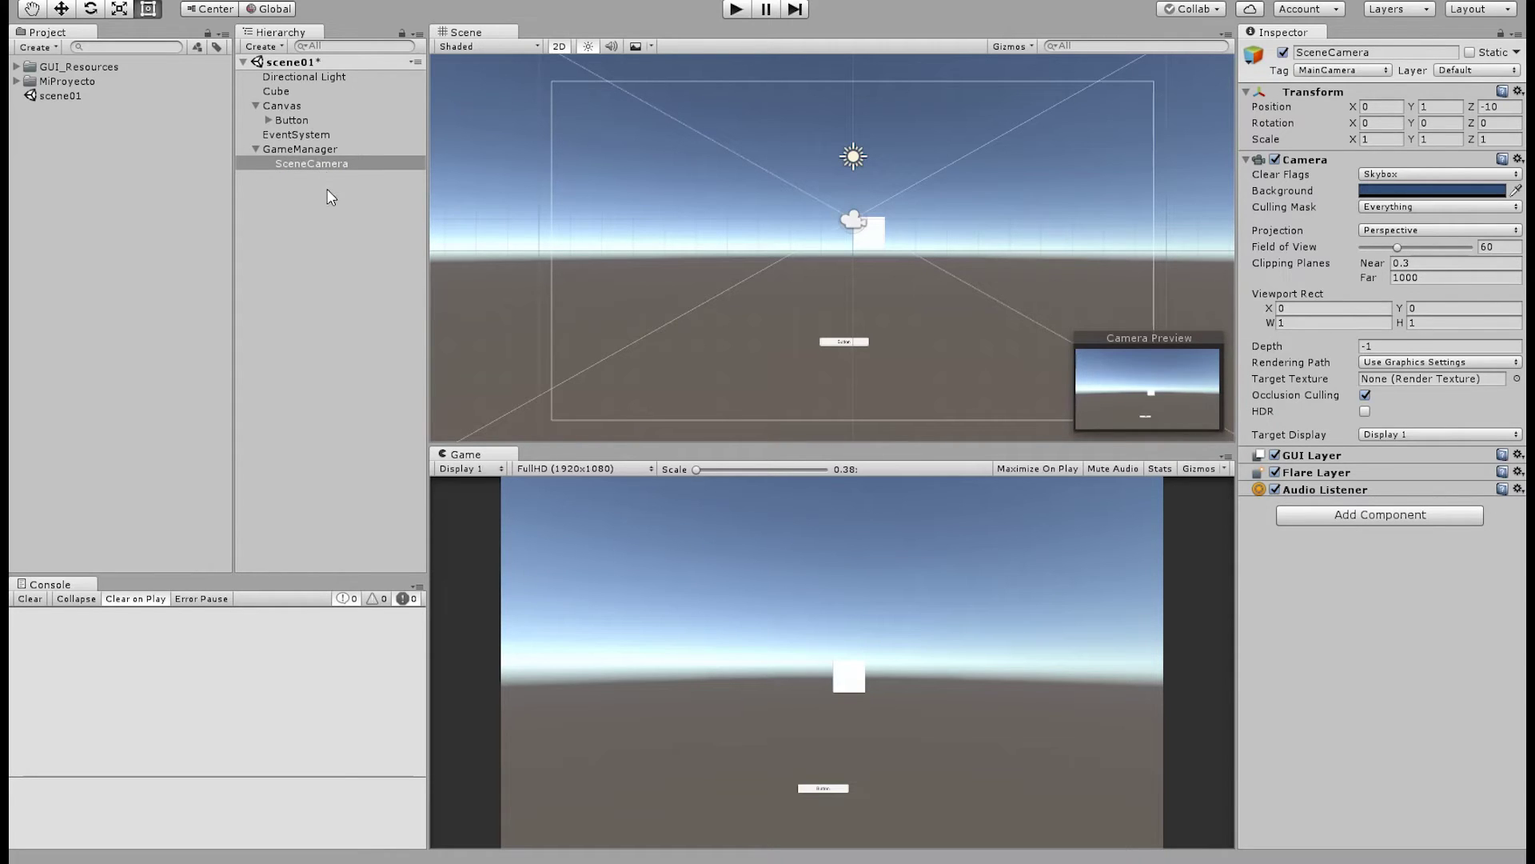
click(310, 151)
click(307, 162)
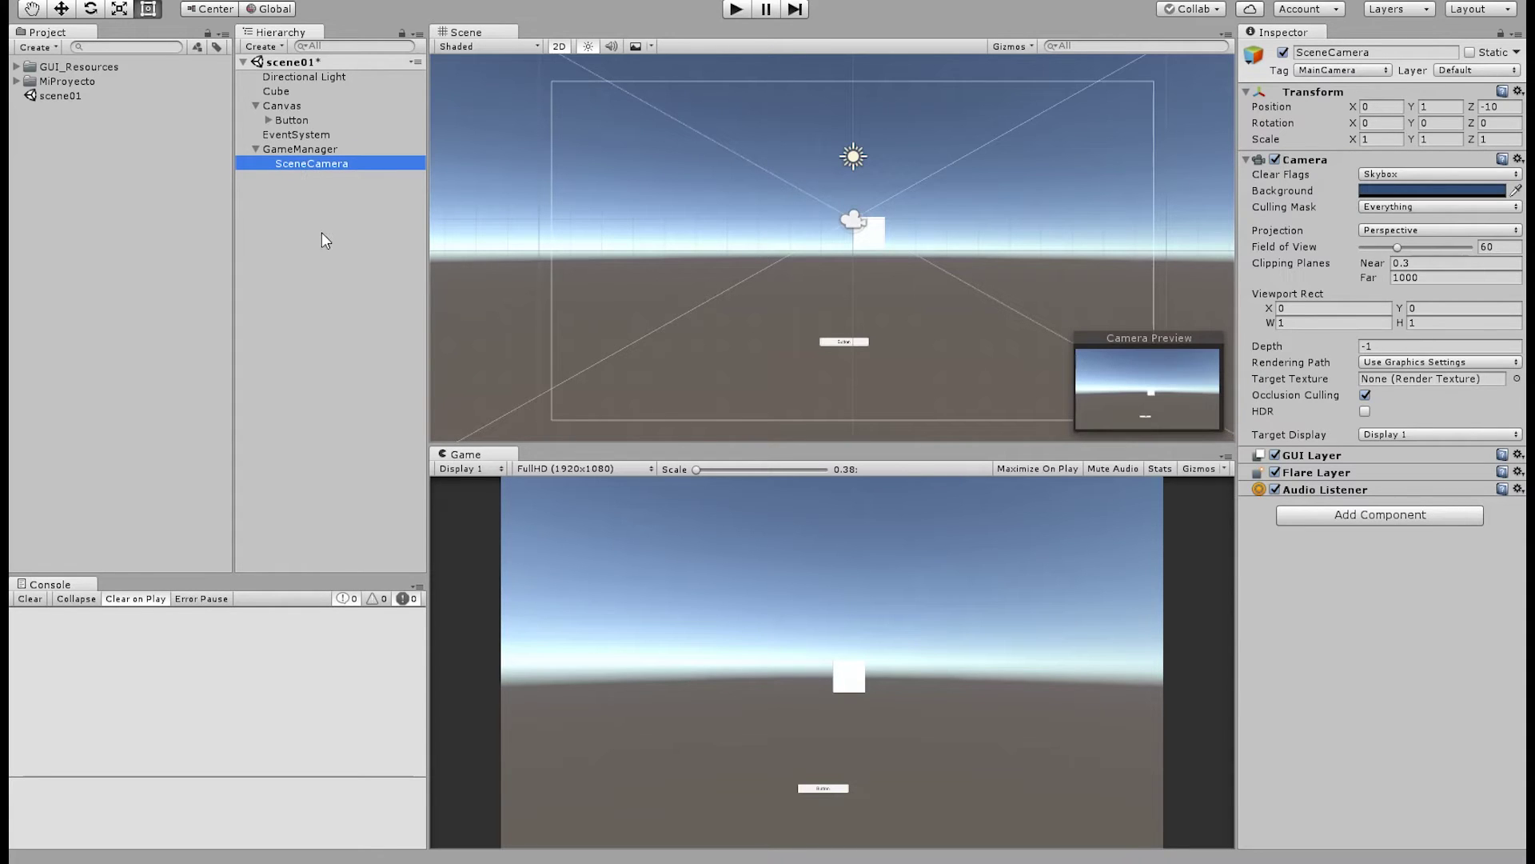
click(320, 189)
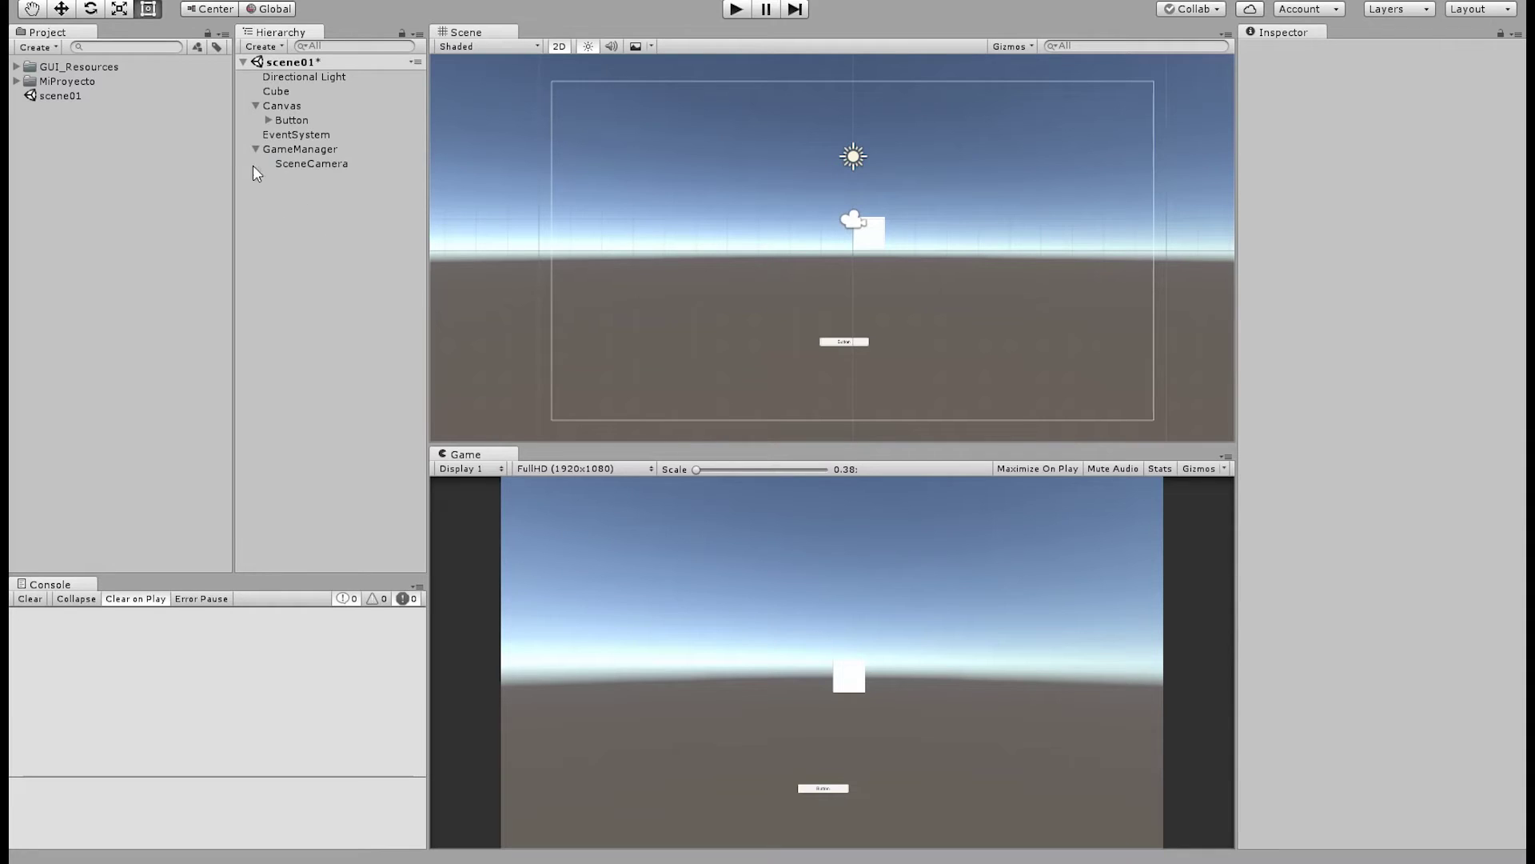
click(303, 147)
click(305, 163)
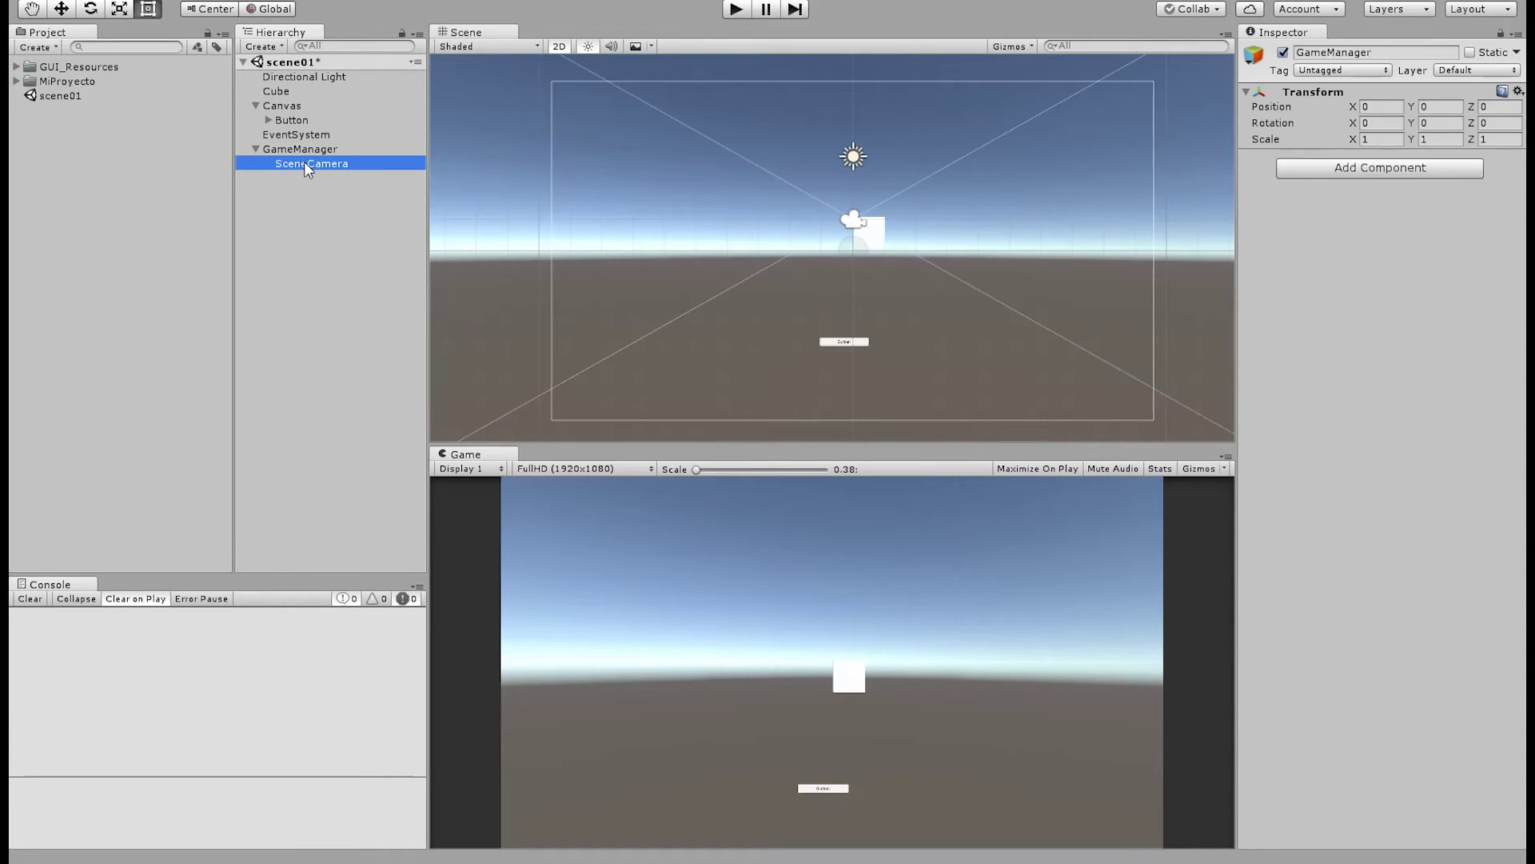
click(307, 149)
click(312, 165)
click(312, 150)
click(316, 165)
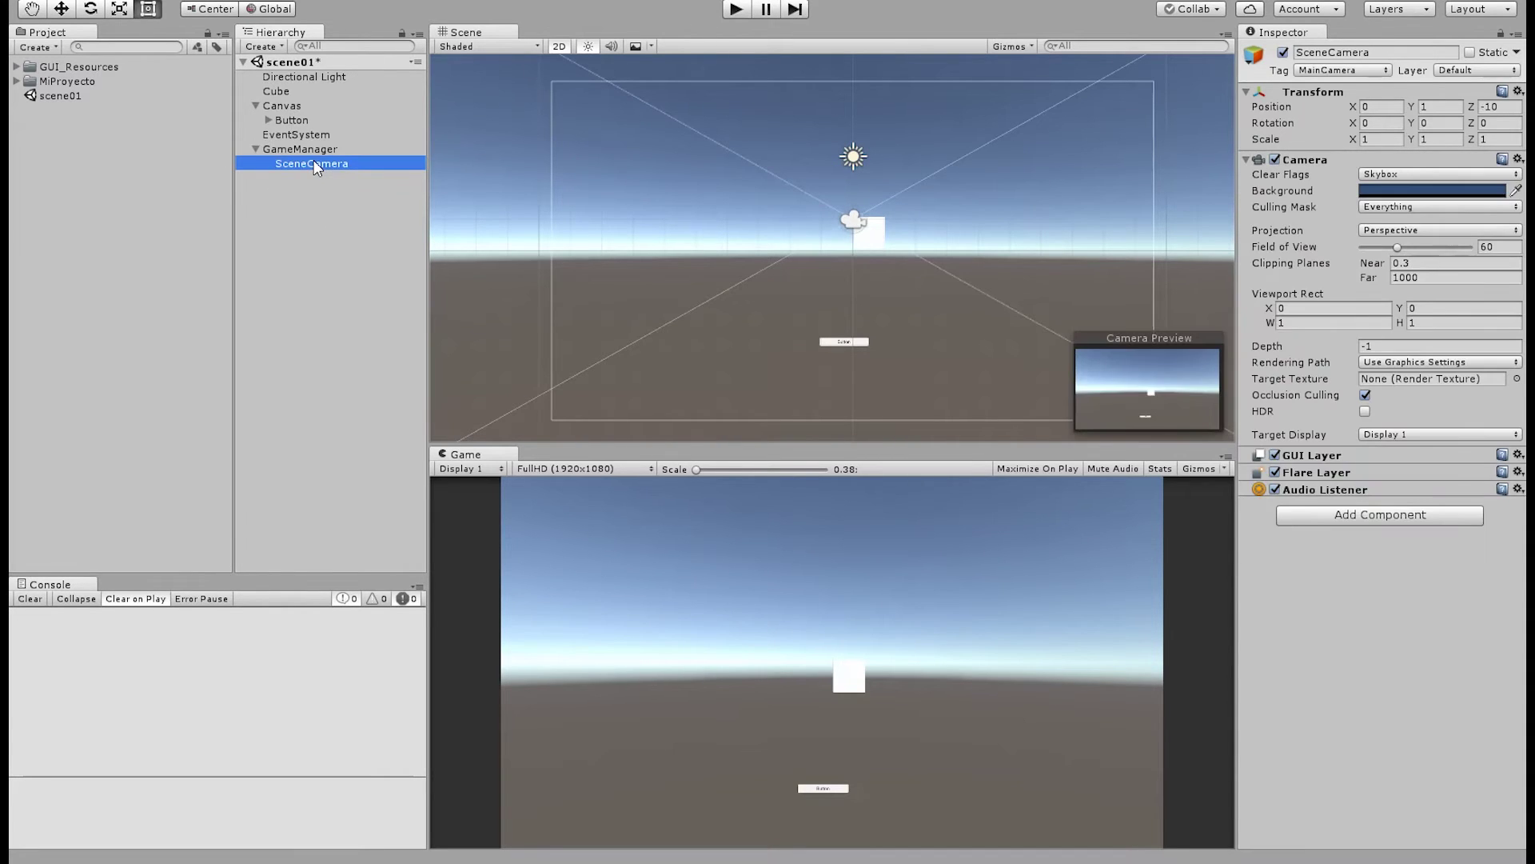
click(305, 189)
click(308, 150)
click(312, 164)
click(315, 213)
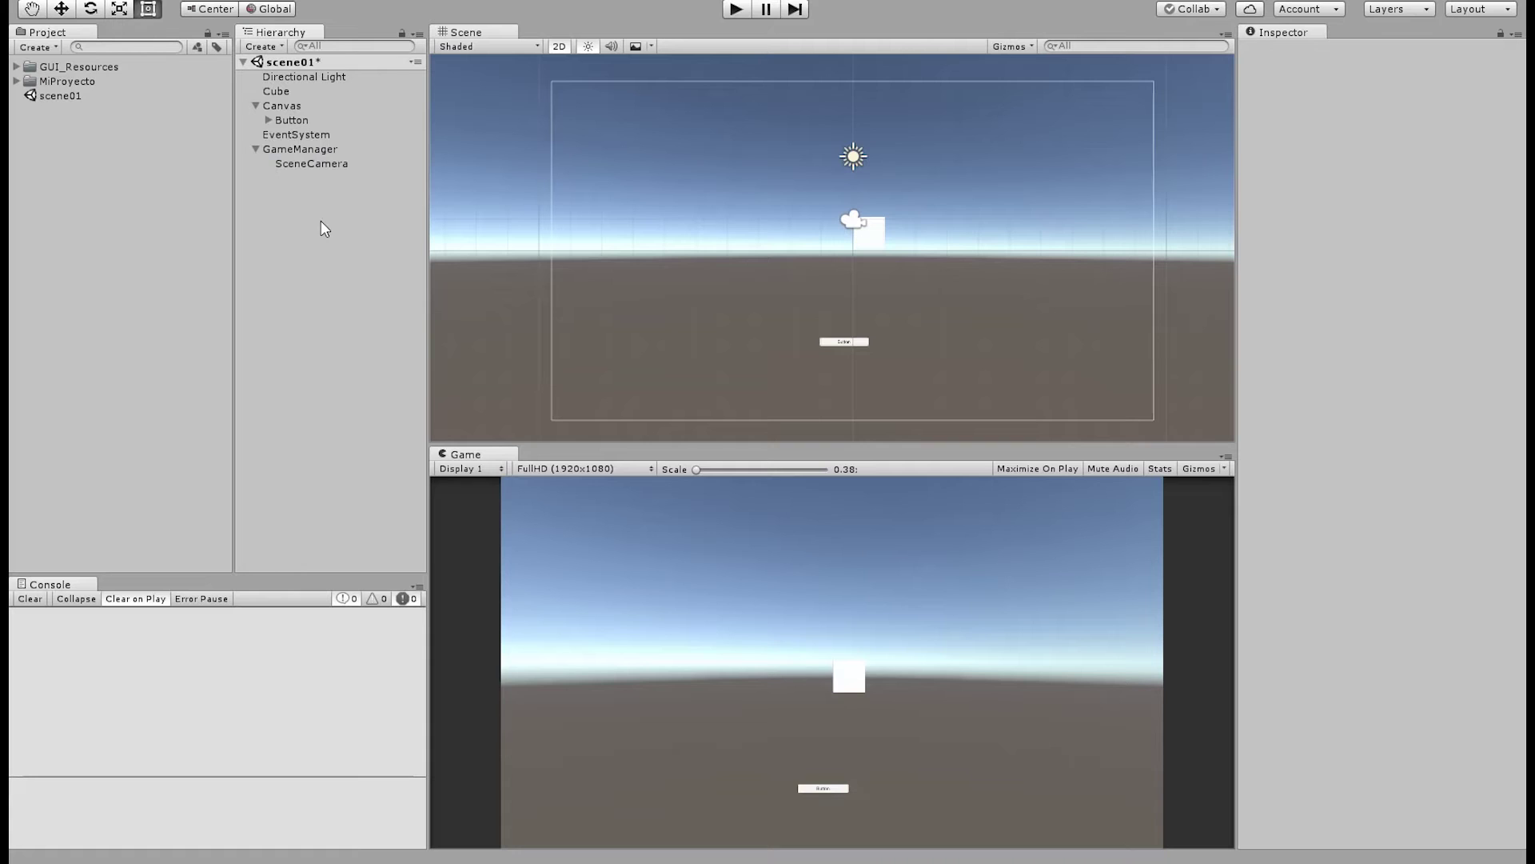
click(289, 150)
click(295, 164)
click(319, 219)
click(303, 149)
click(301, 164)
click(295, 217)
click(302, 149)
click(304, 162)
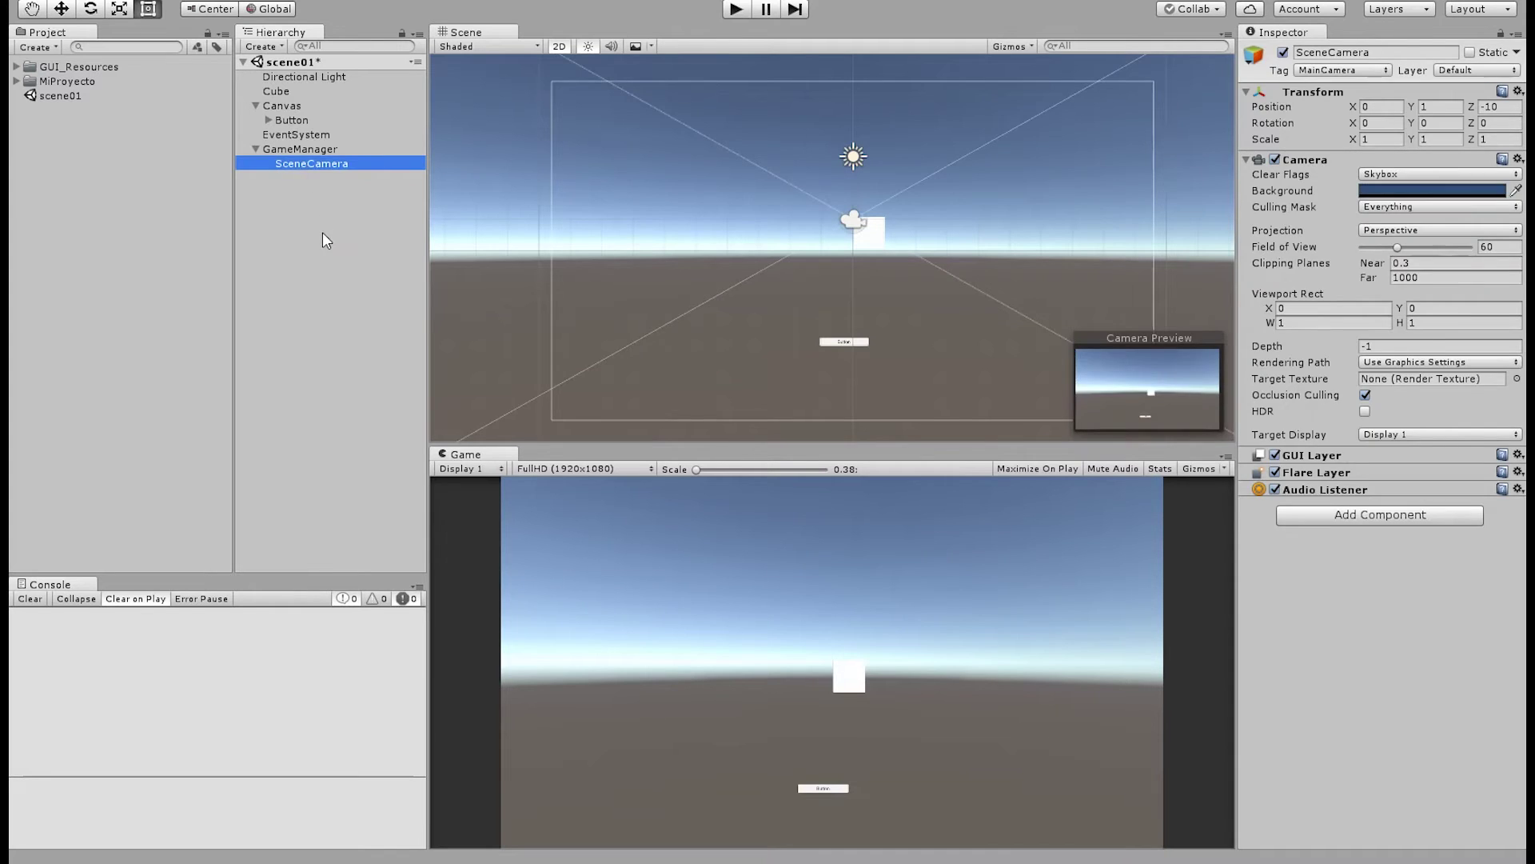
click(323, 232)
click(320, 164)
click(309, 151)
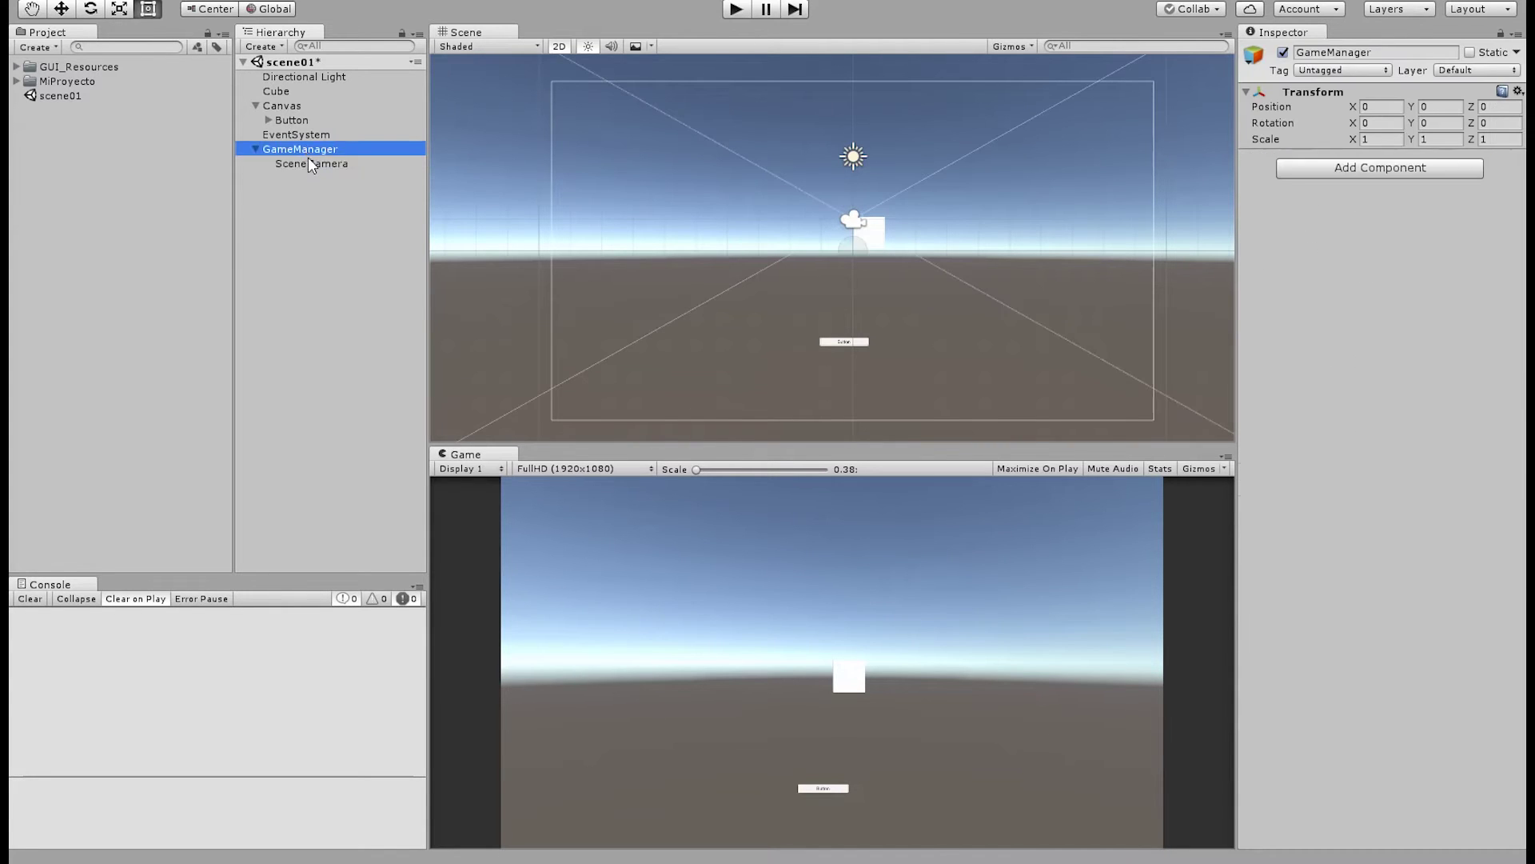
click(309, 163)
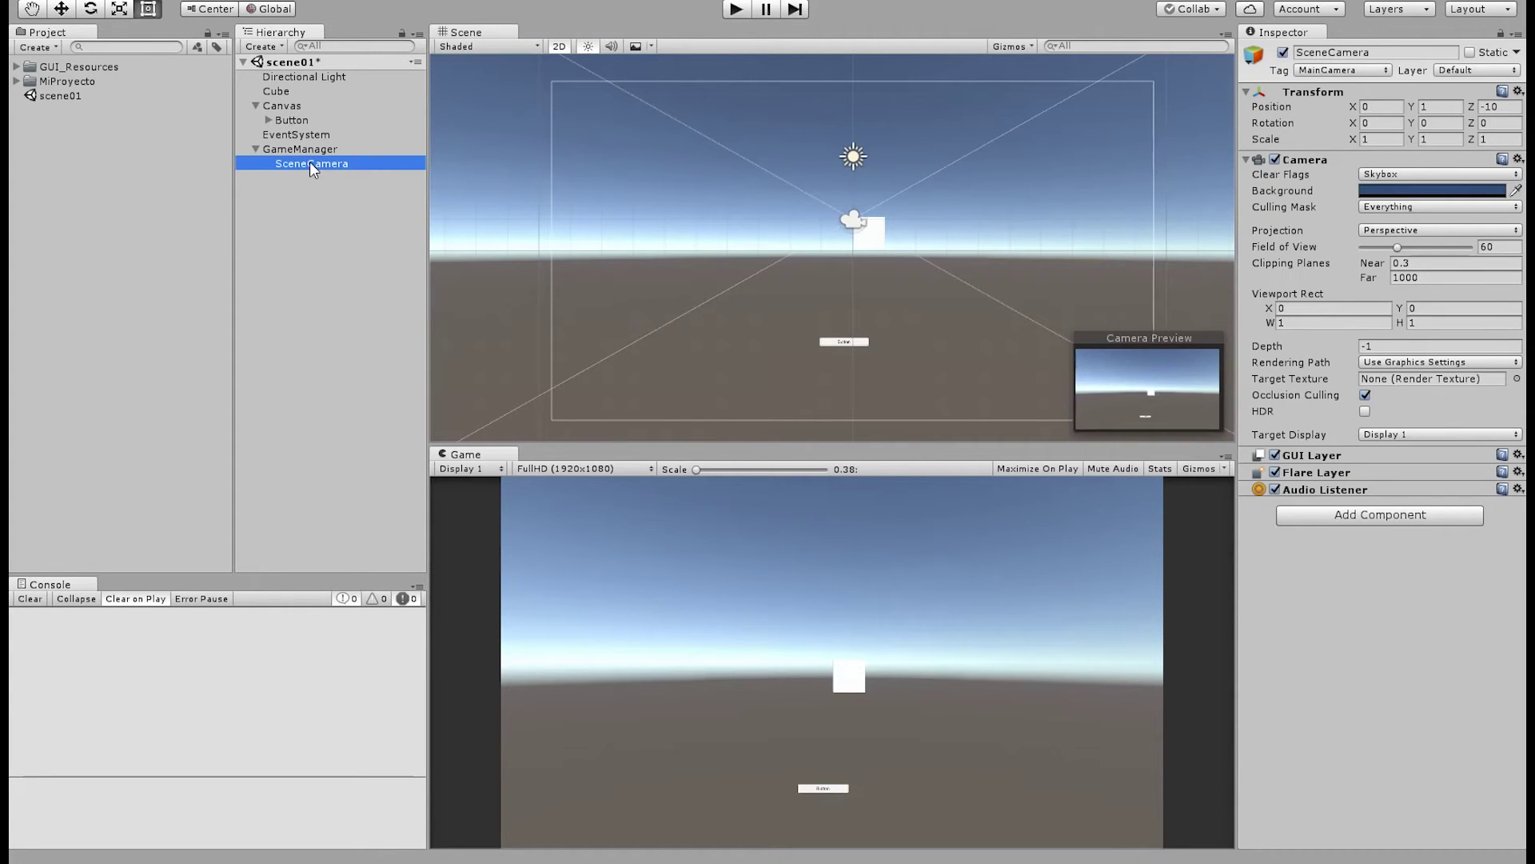
click(309, 153)
click(324, 232)
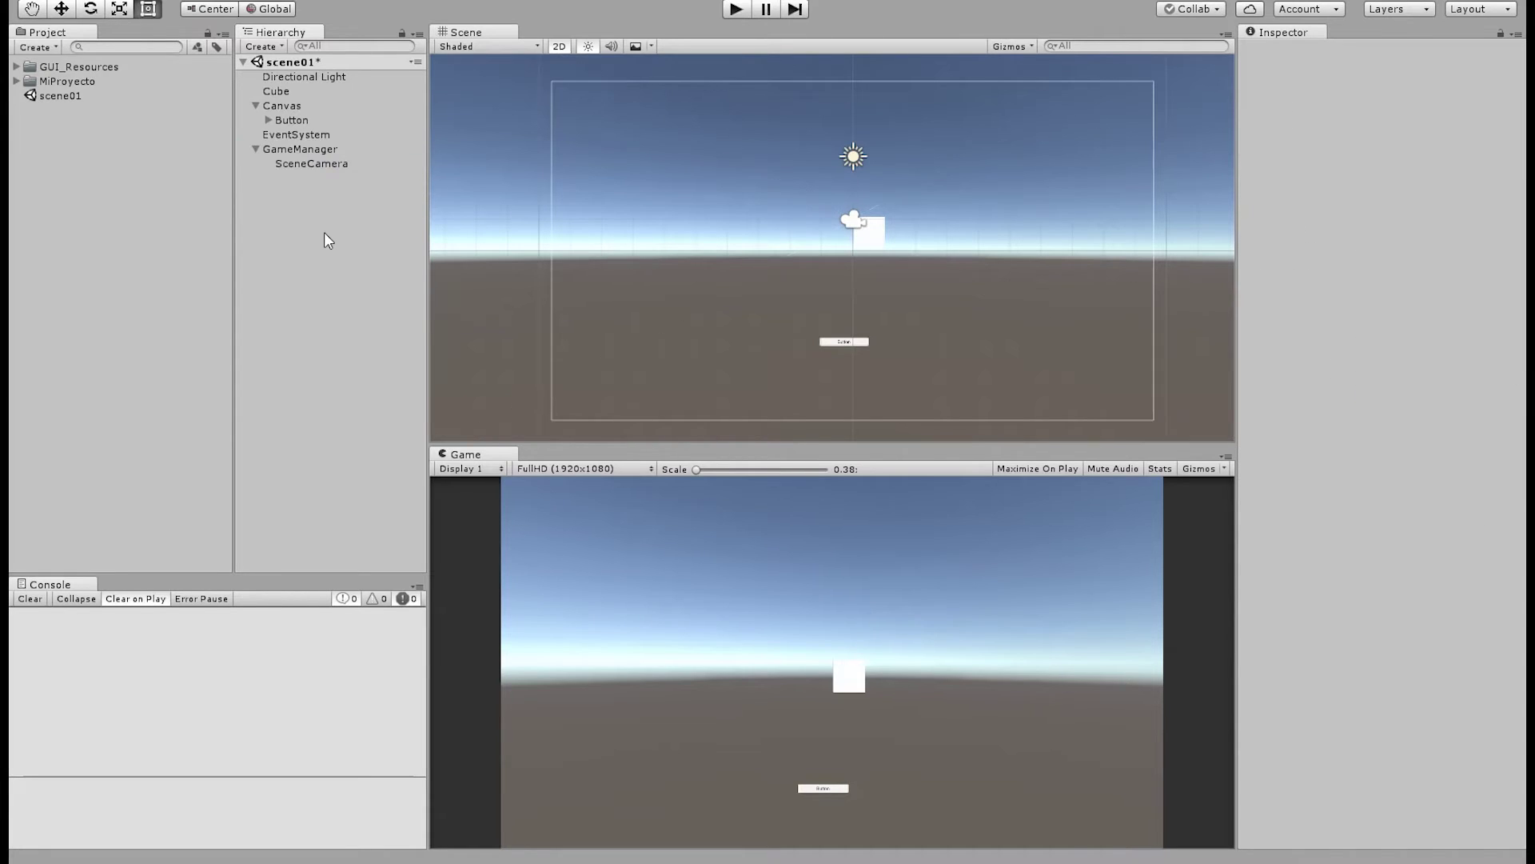
click(324, 158)
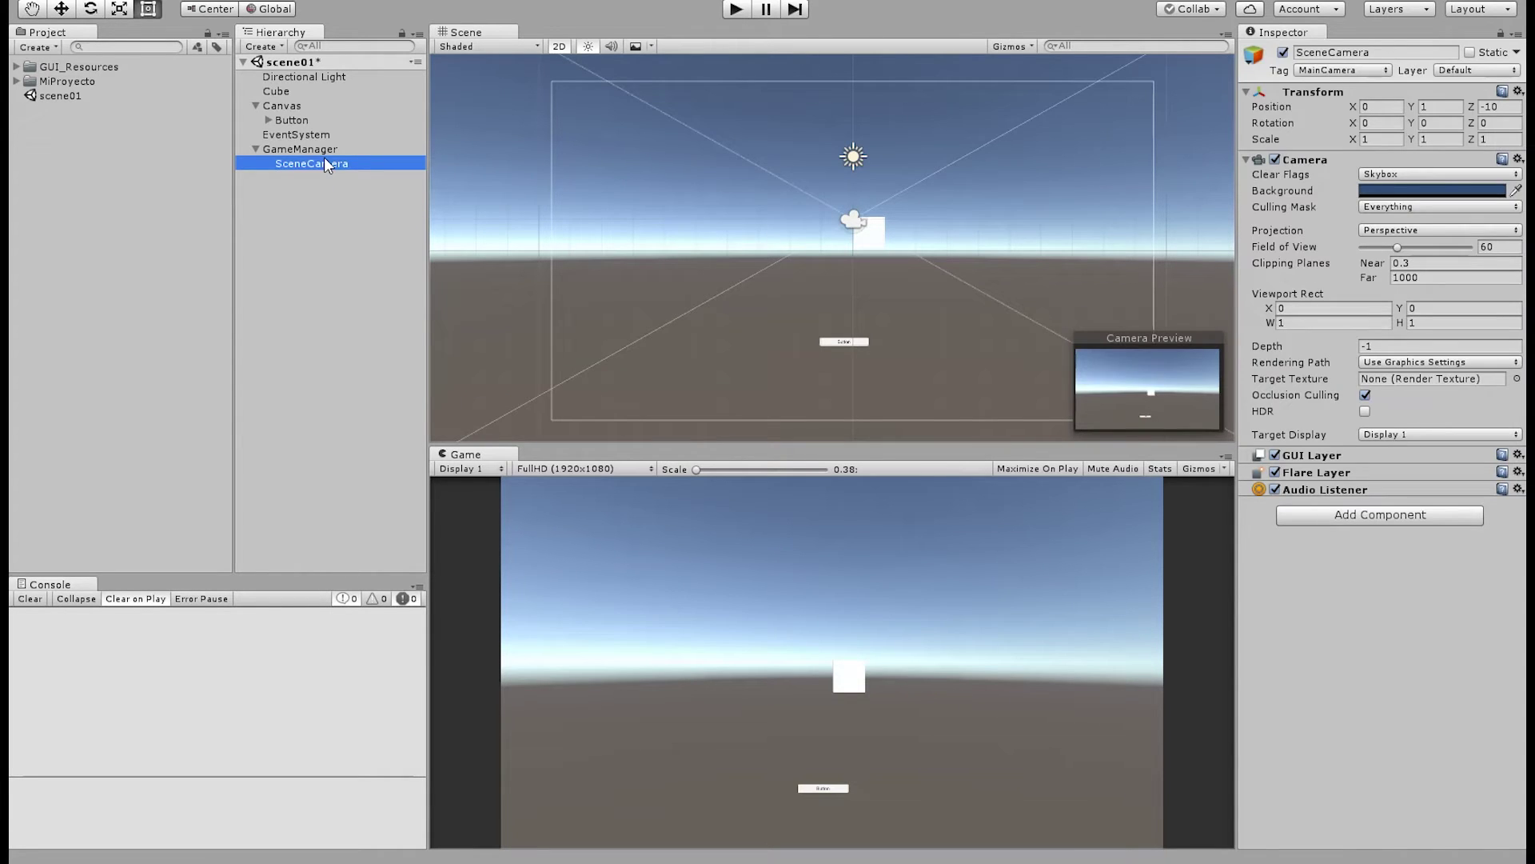
click(295, 196)
click(295, 151)
click(308, 163)
click(305, 223)
click(312, 164)
click(302, 190)
click(303, 163)
click(289, 207)
click(298, 164)
click(300, 152)
click(307, 166)
click(316, 253)
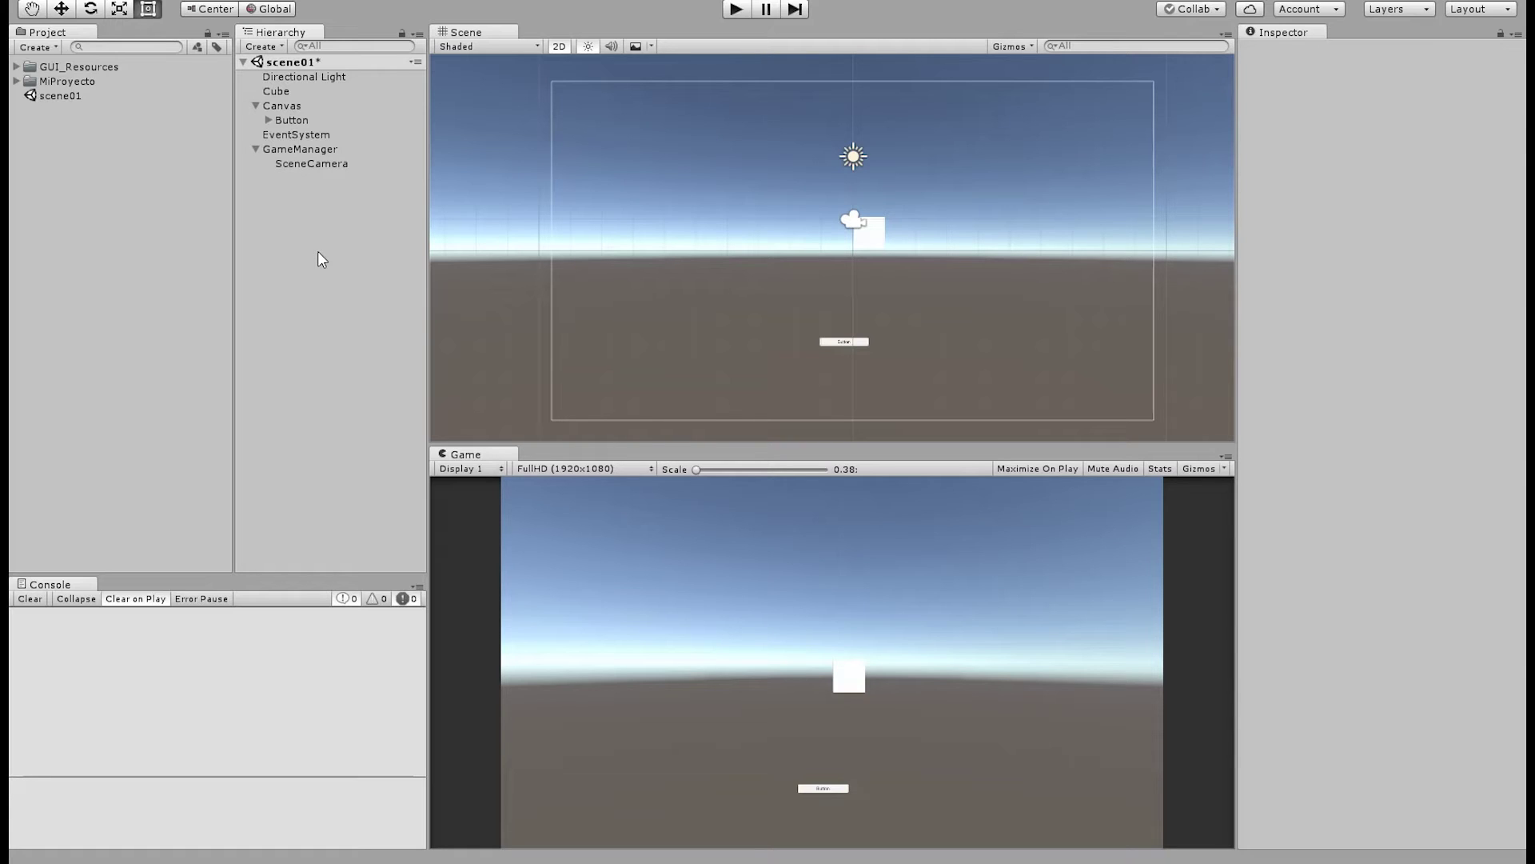
Exclude the UI layer from SceneCamera's culling mask
click(254, 150)
click(256, 150)
click(306, 164)
click(304, 151)
click(309, 159)
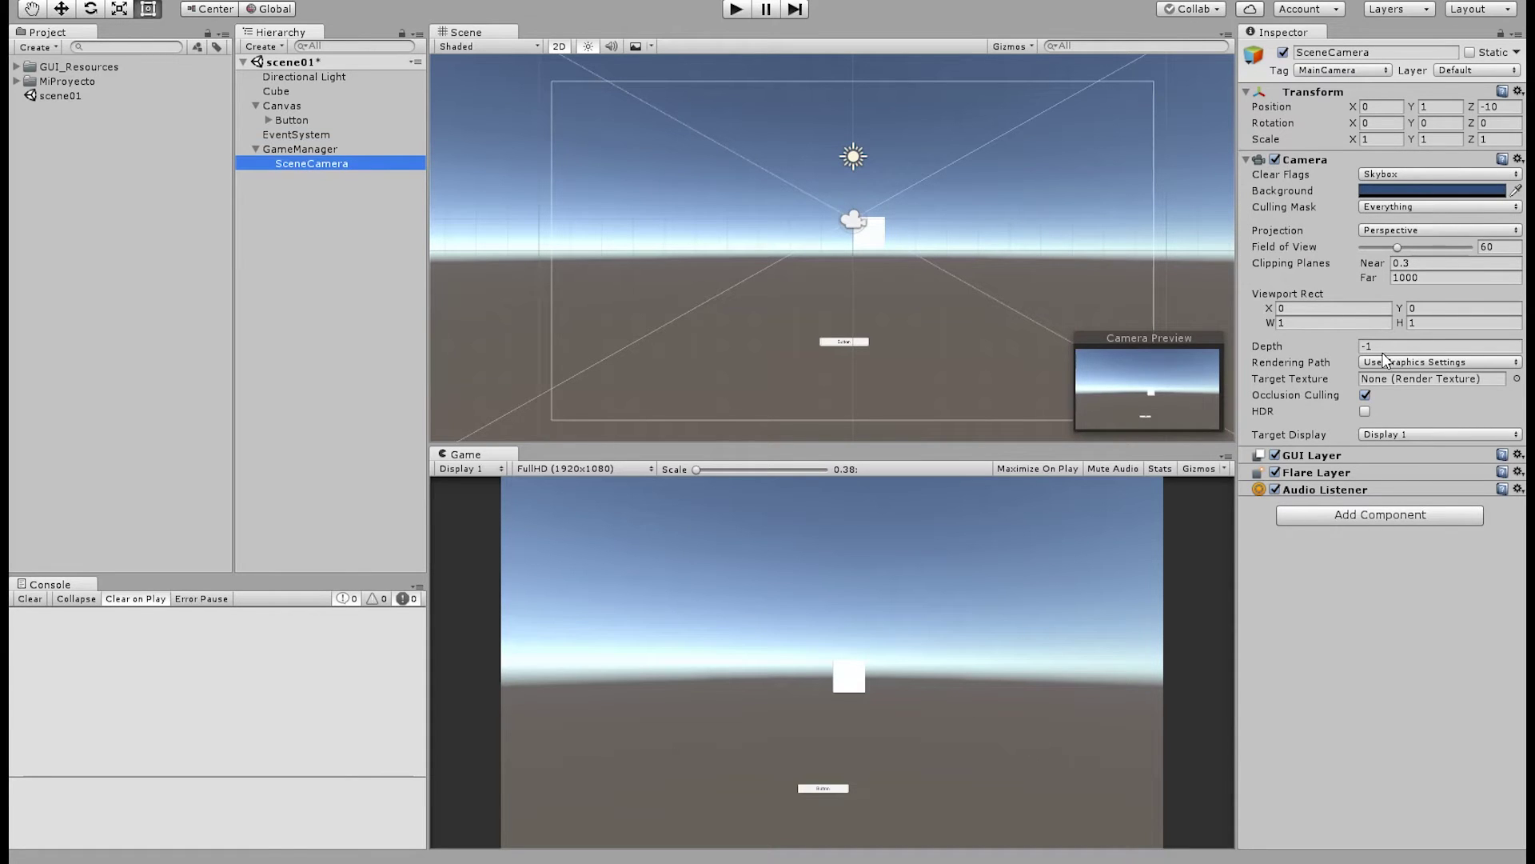
click(1374, 345)
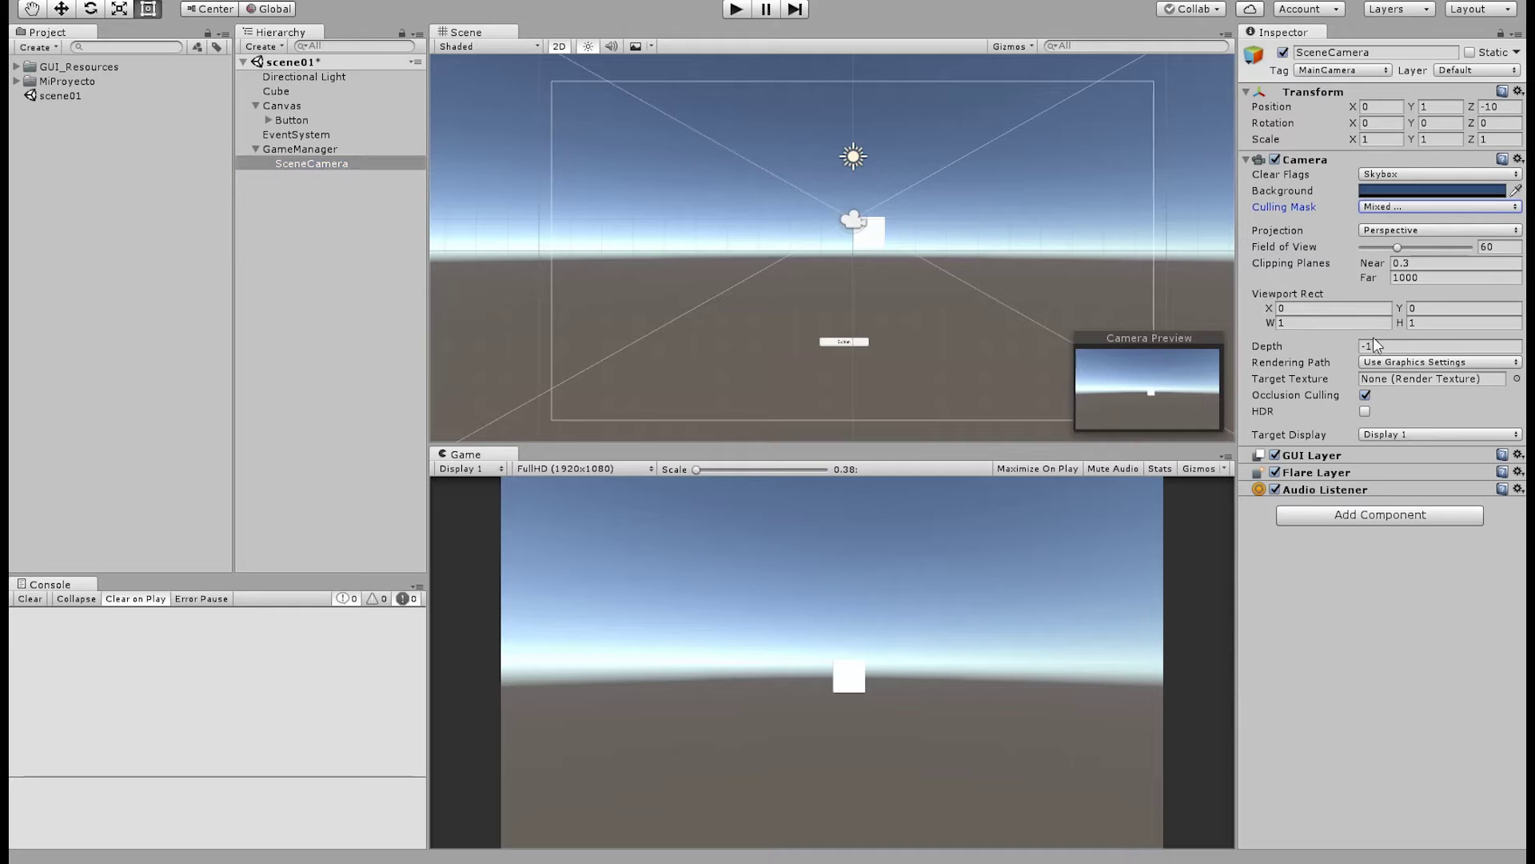
click(1379, 350)
click(1408, 205)
click(1386, 347)
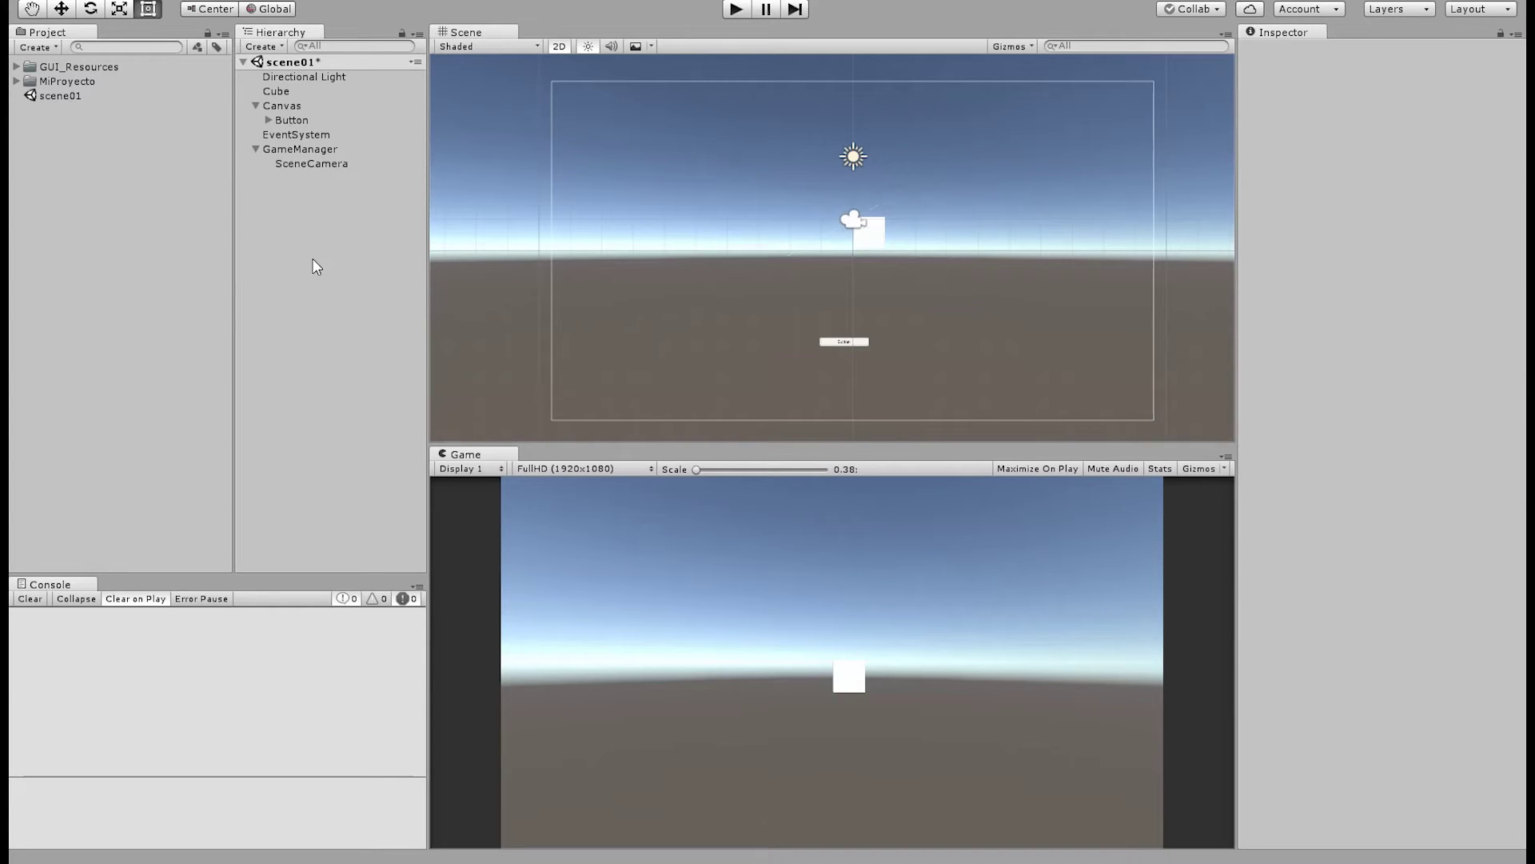
Add a new camera as a child of SceneCamera and name it GUICamera
click(301, 149)
click(308, 164)
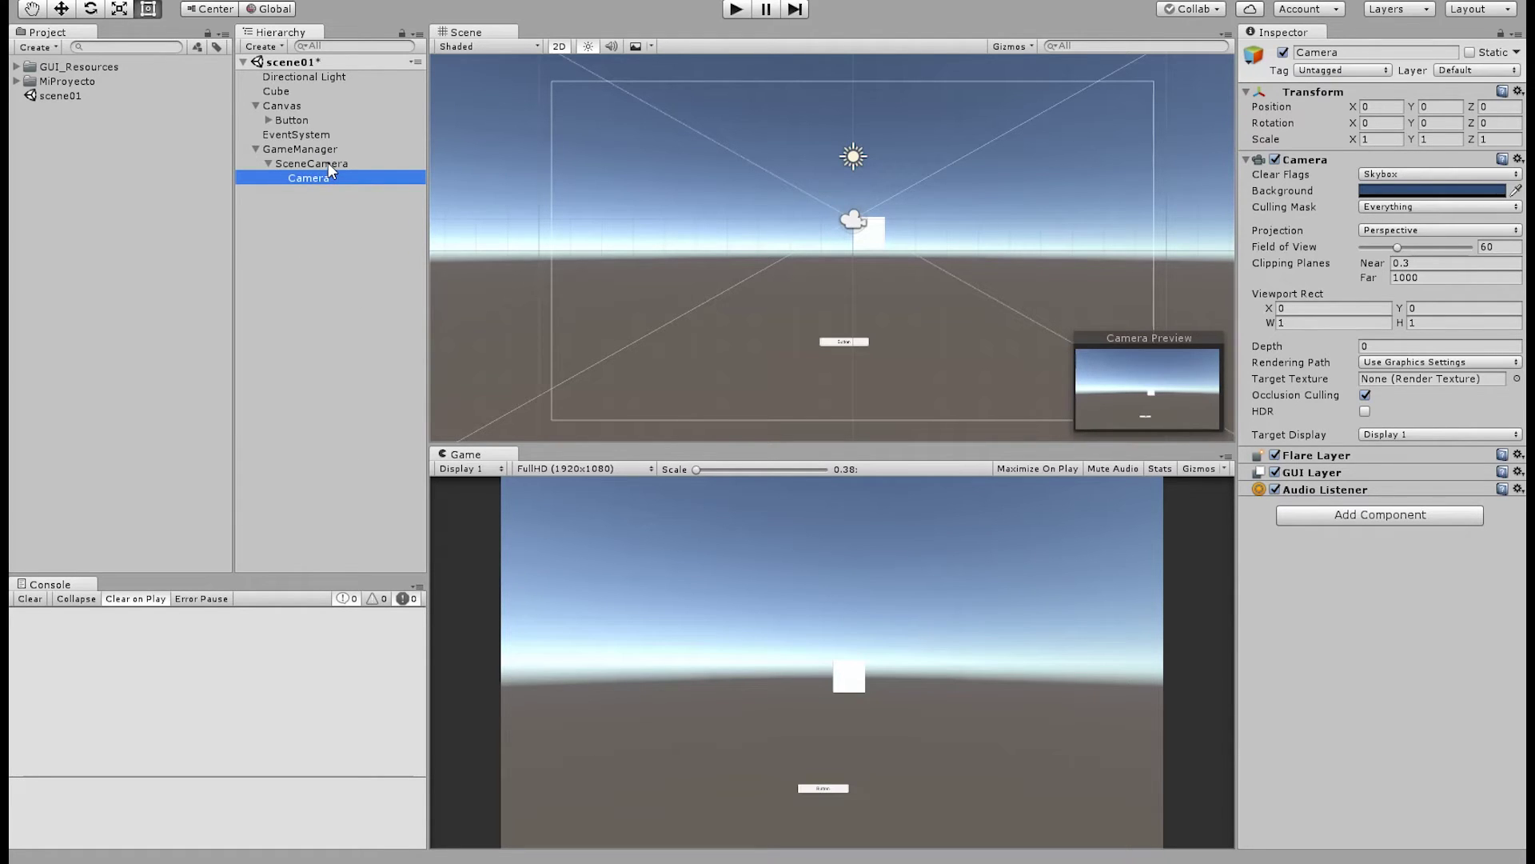
click(325, 163)
click(344, 180)
key(F2)
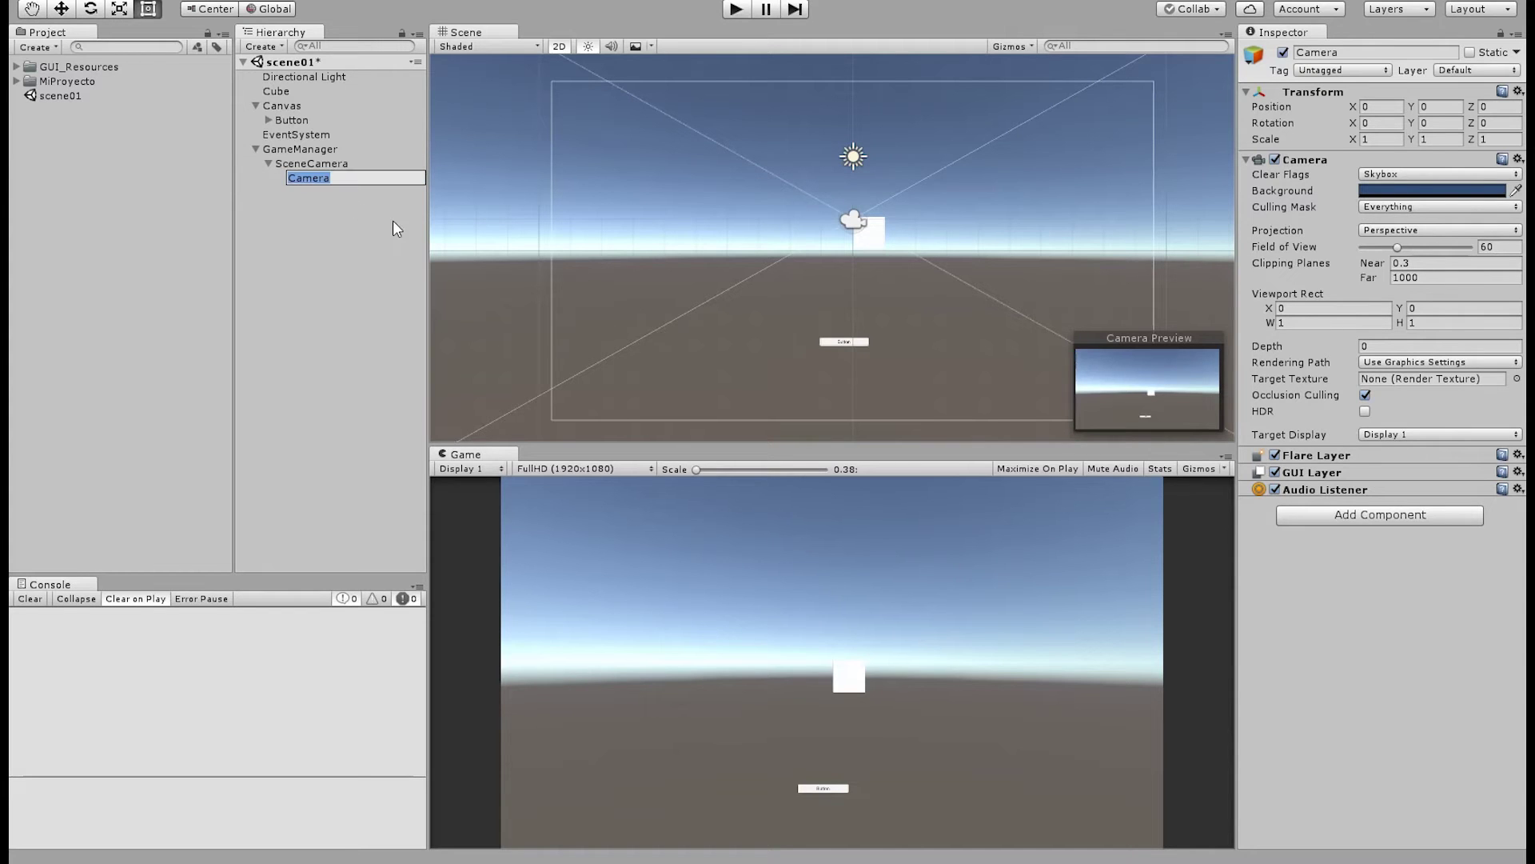
text(GUICamera)
key(Return)
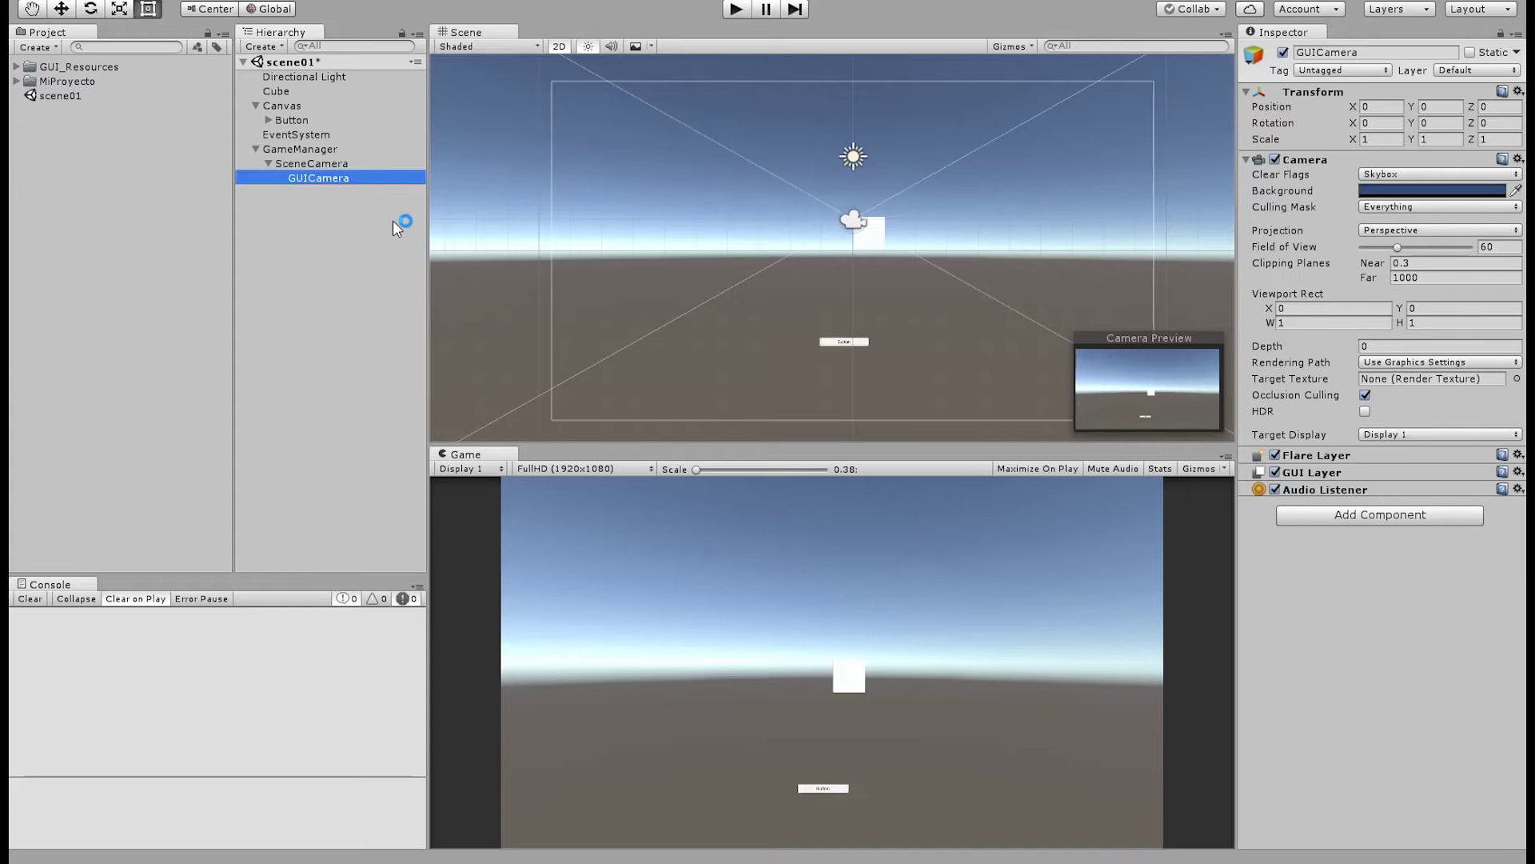
Set GUICamera's clear flags to Depth only and limit its culling mask to the UI layer
click(322, 163)
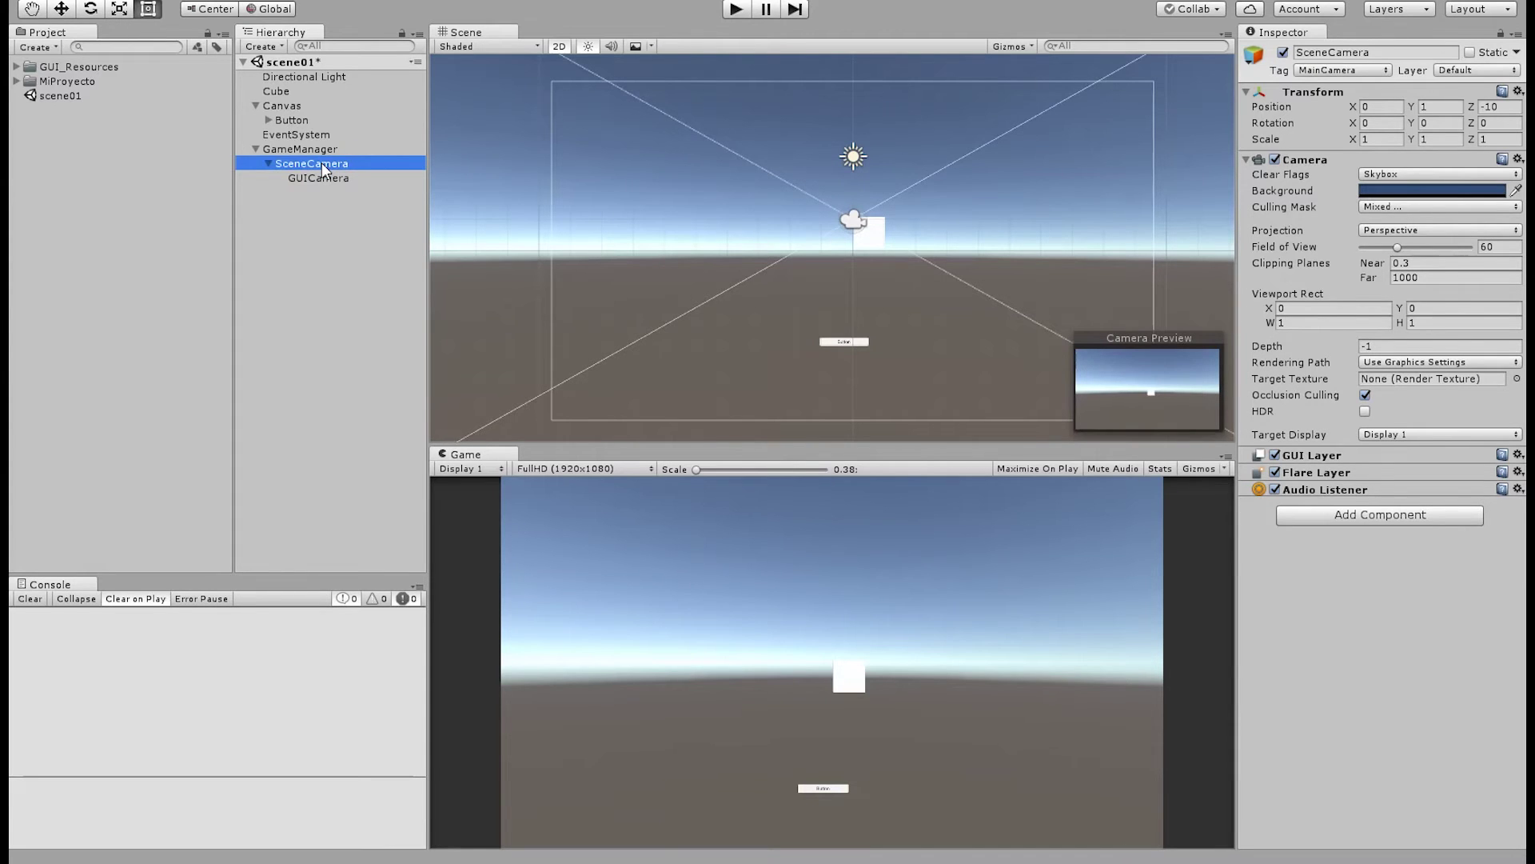
click(325, 179)
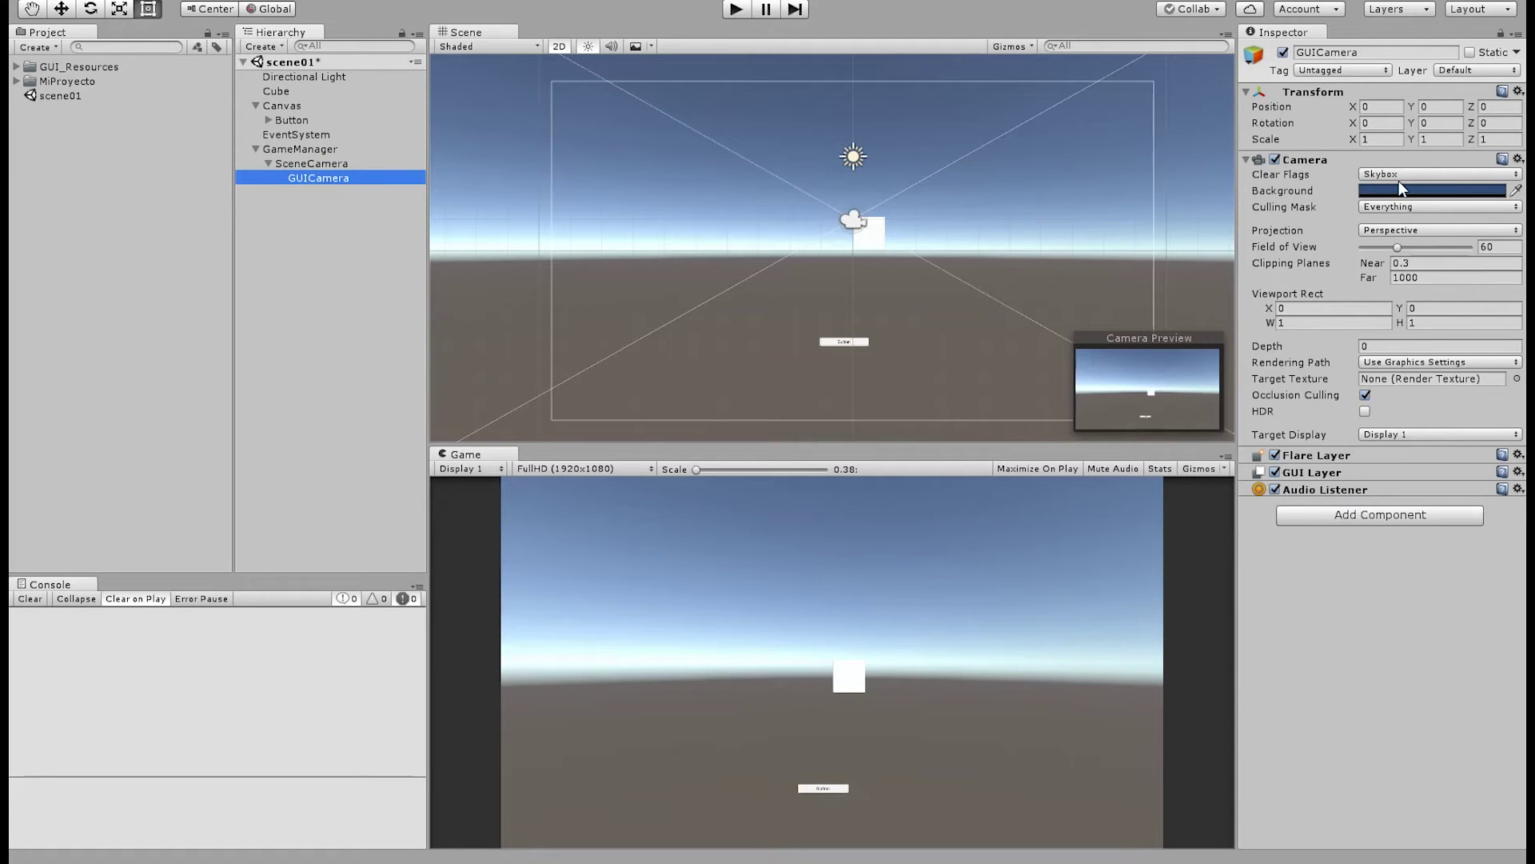
click(1412, 228)
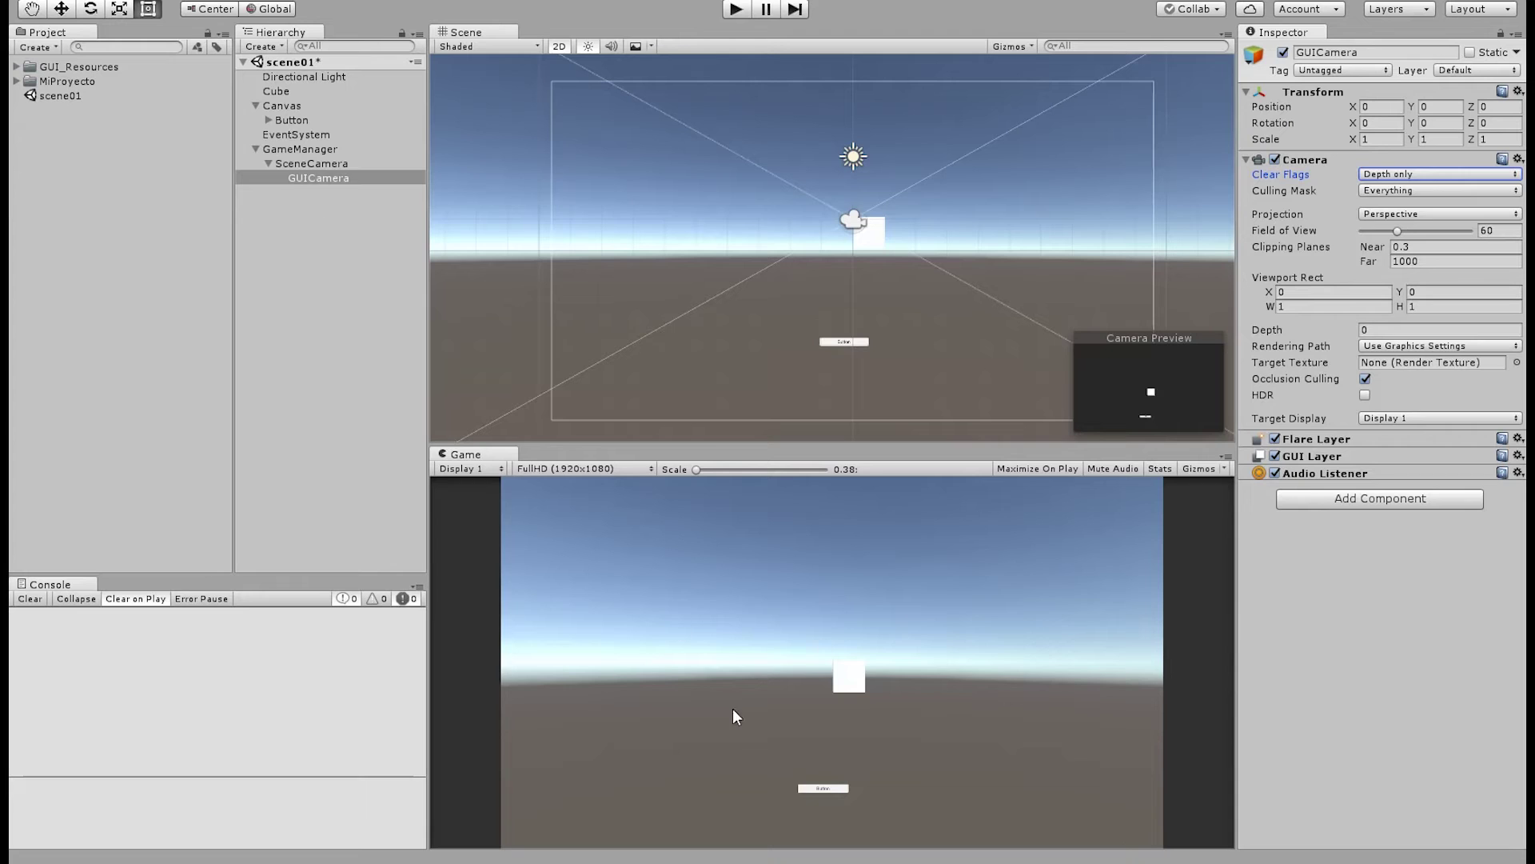
click(1394, 190)
click(1394, 209)
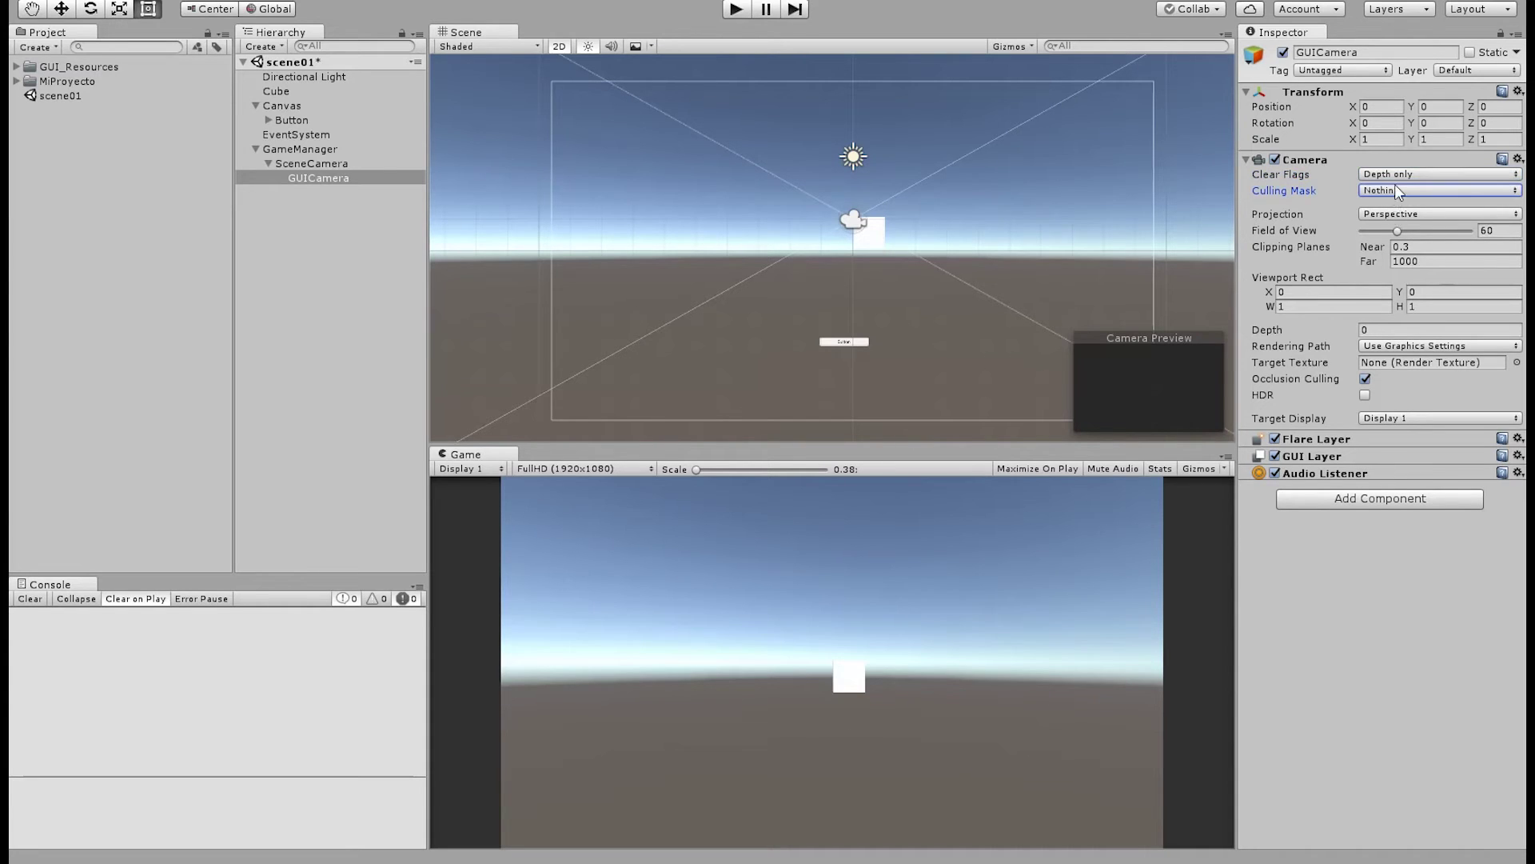
click(1401, 308)
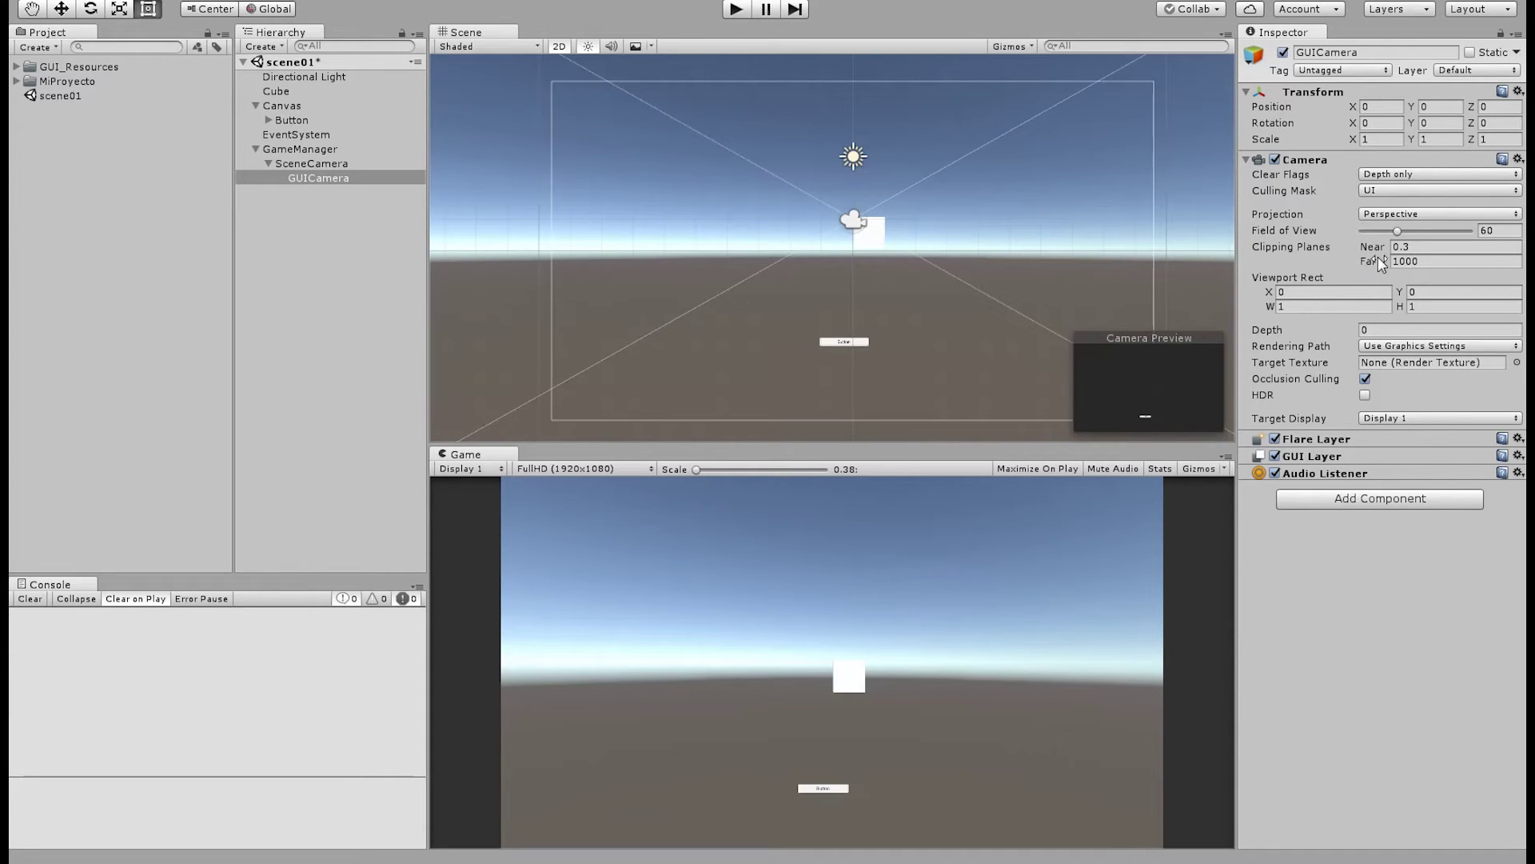
Switch GUICamera to orthographic projection with a size of 5
click(1400, 212)
click(1406, 240)
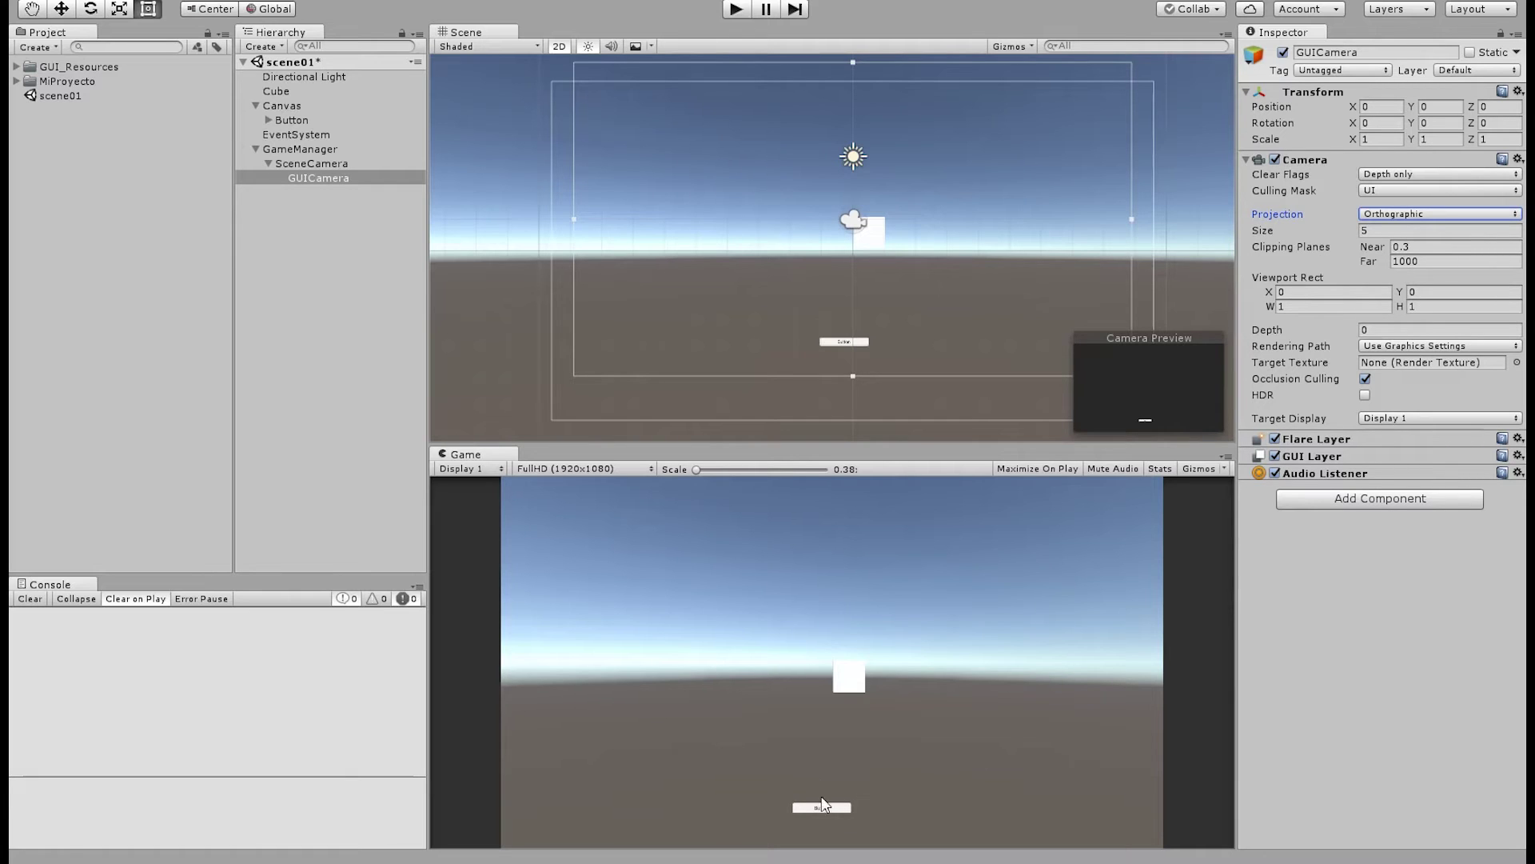
mouse_move(1334, 234)
mouse_down()
mouse_move(1215, 233)
mouse_move(1499, 216)
mouse_move(1211, 213)
mouse_move(1345, 214)
mouse_move(1312, 218)
mouse_move(1327, 216)
mouse_up()
click(1414, 231)
text(5)
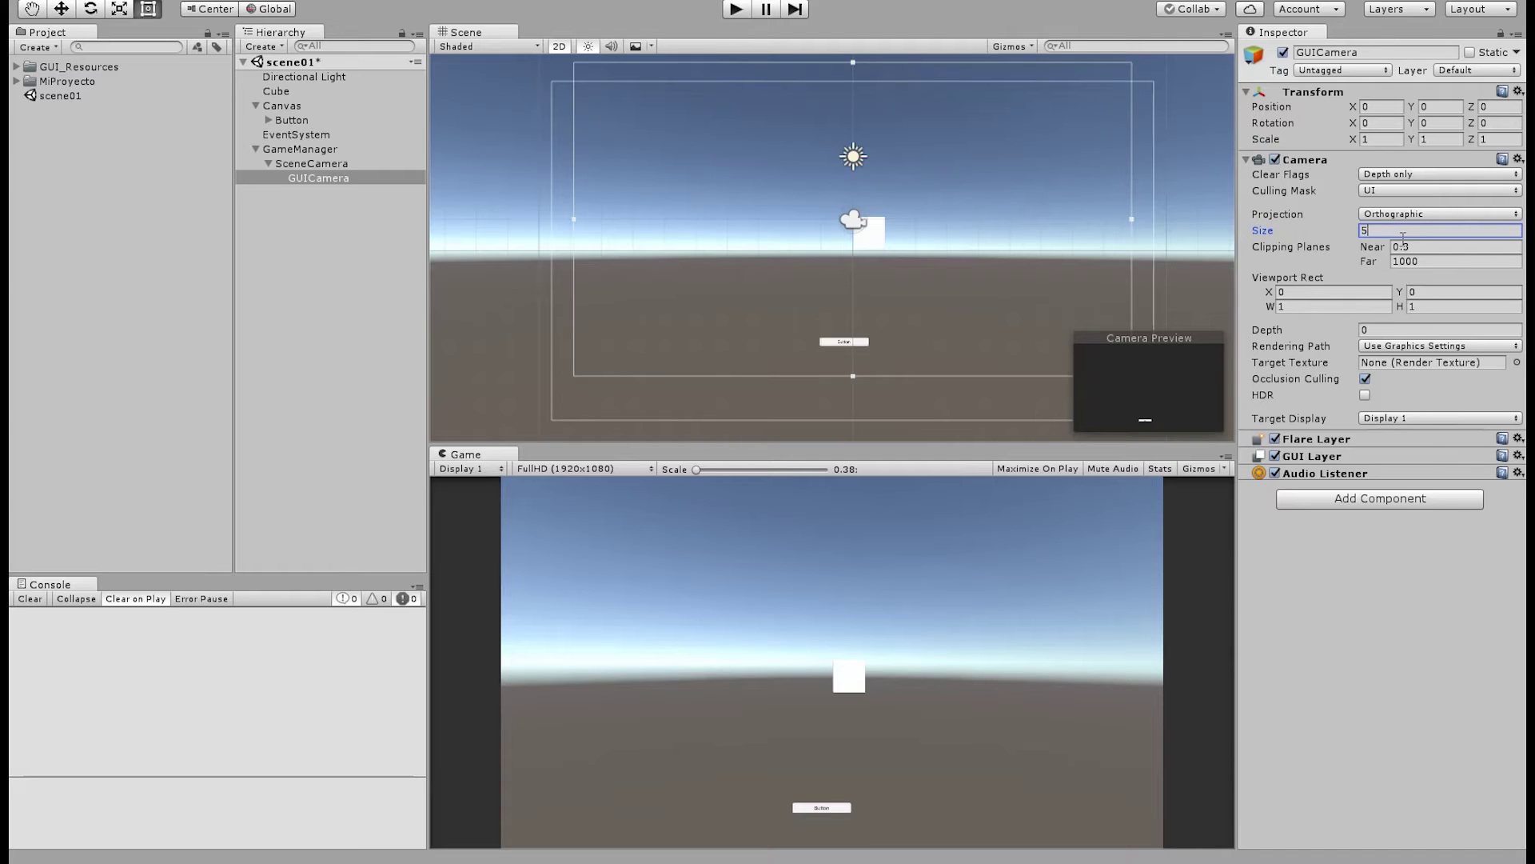
click(1399, 701)
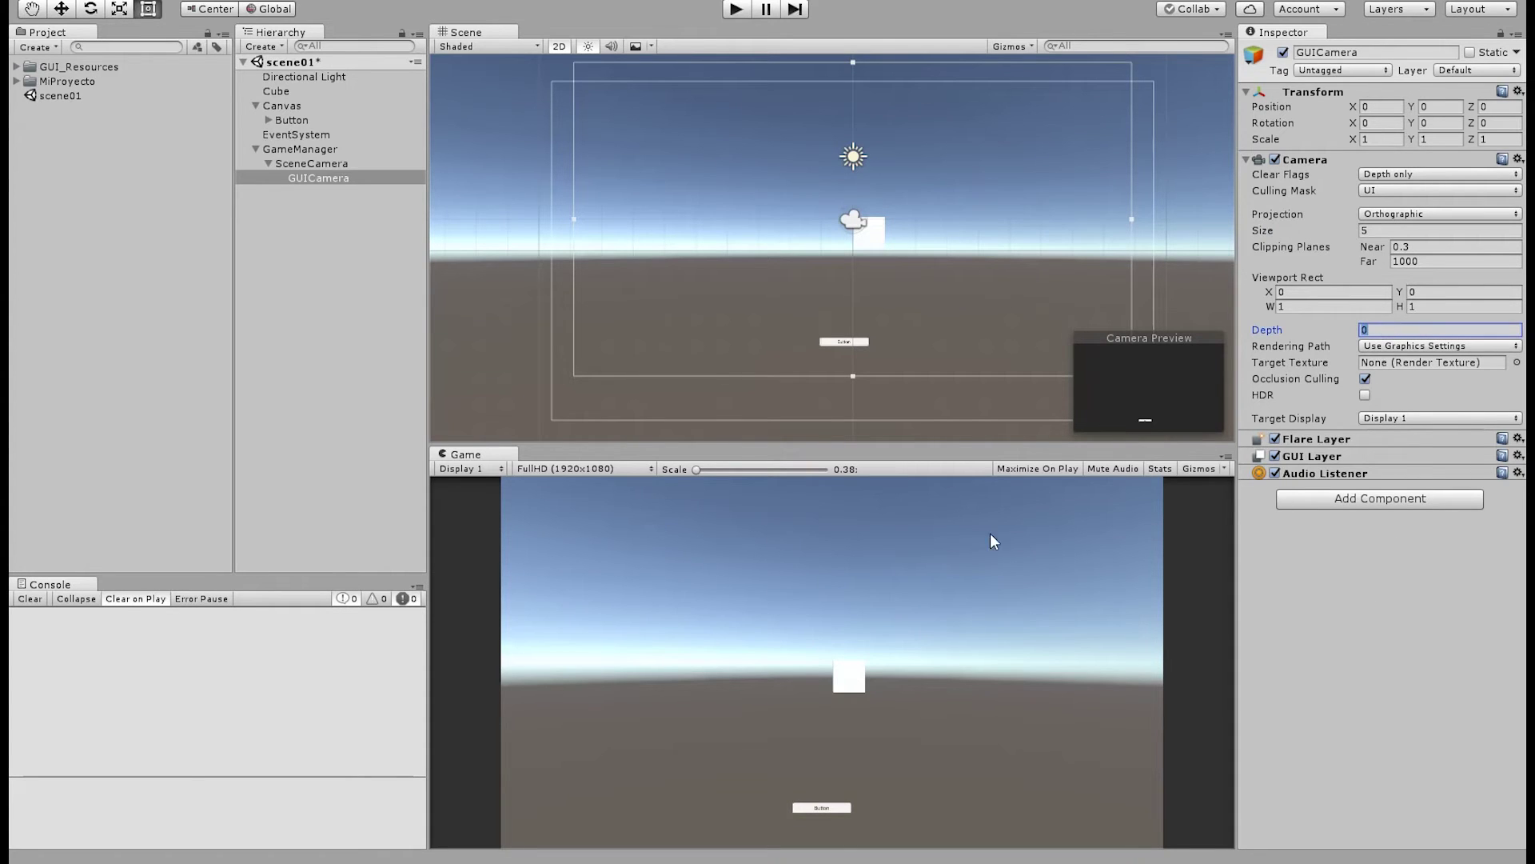
Compare the camera settings, depth and previews of SceneCamera and GUICamera, and check their parent GameManager
click(318, 164)
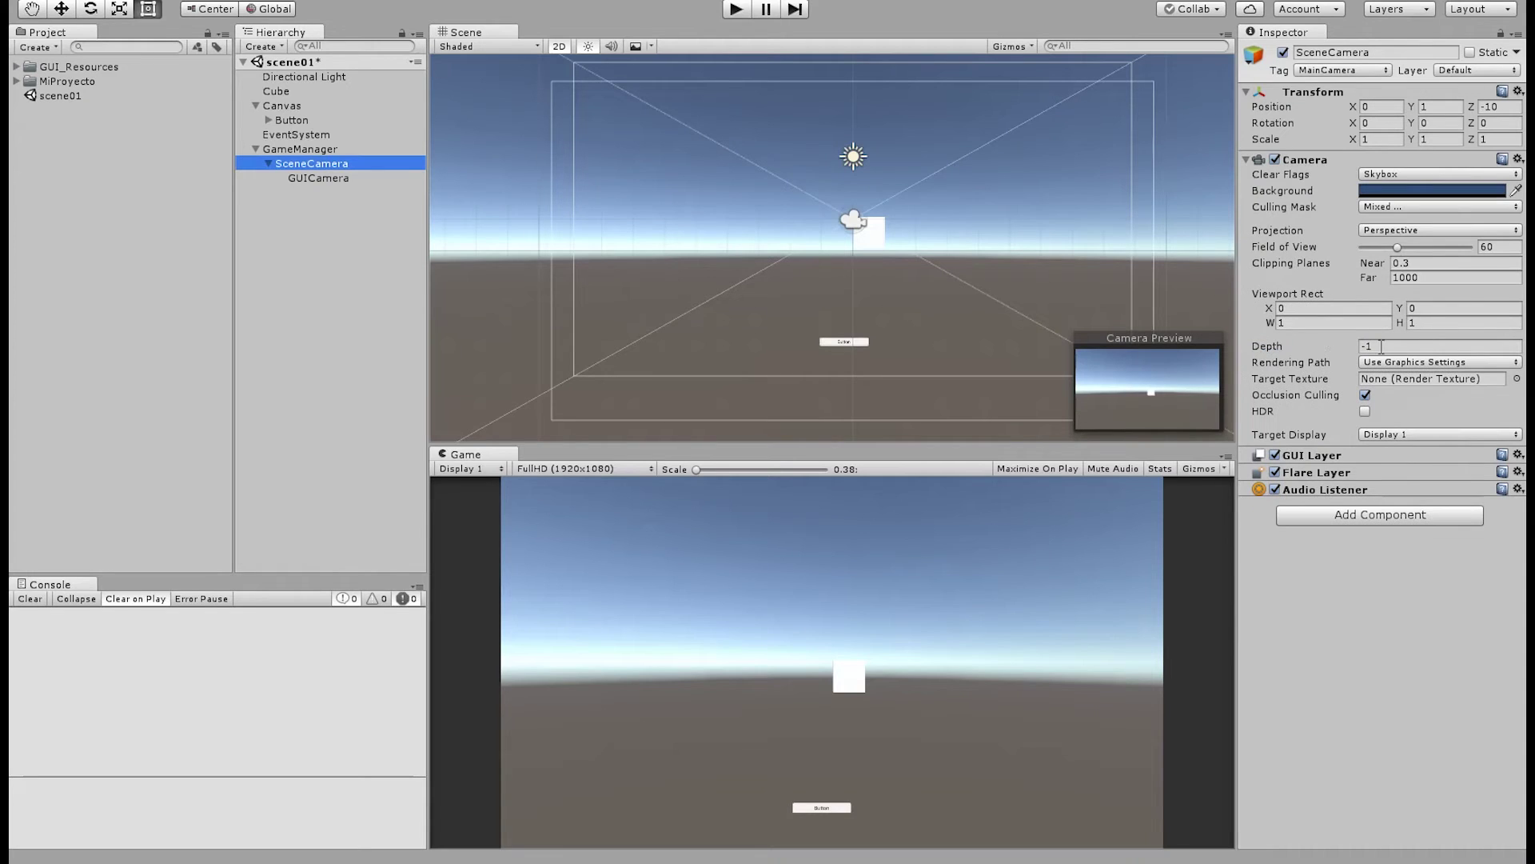
click(335, 177)
click(301, 149)
click(314, 164)
click(318, 179)
click(300, 147)
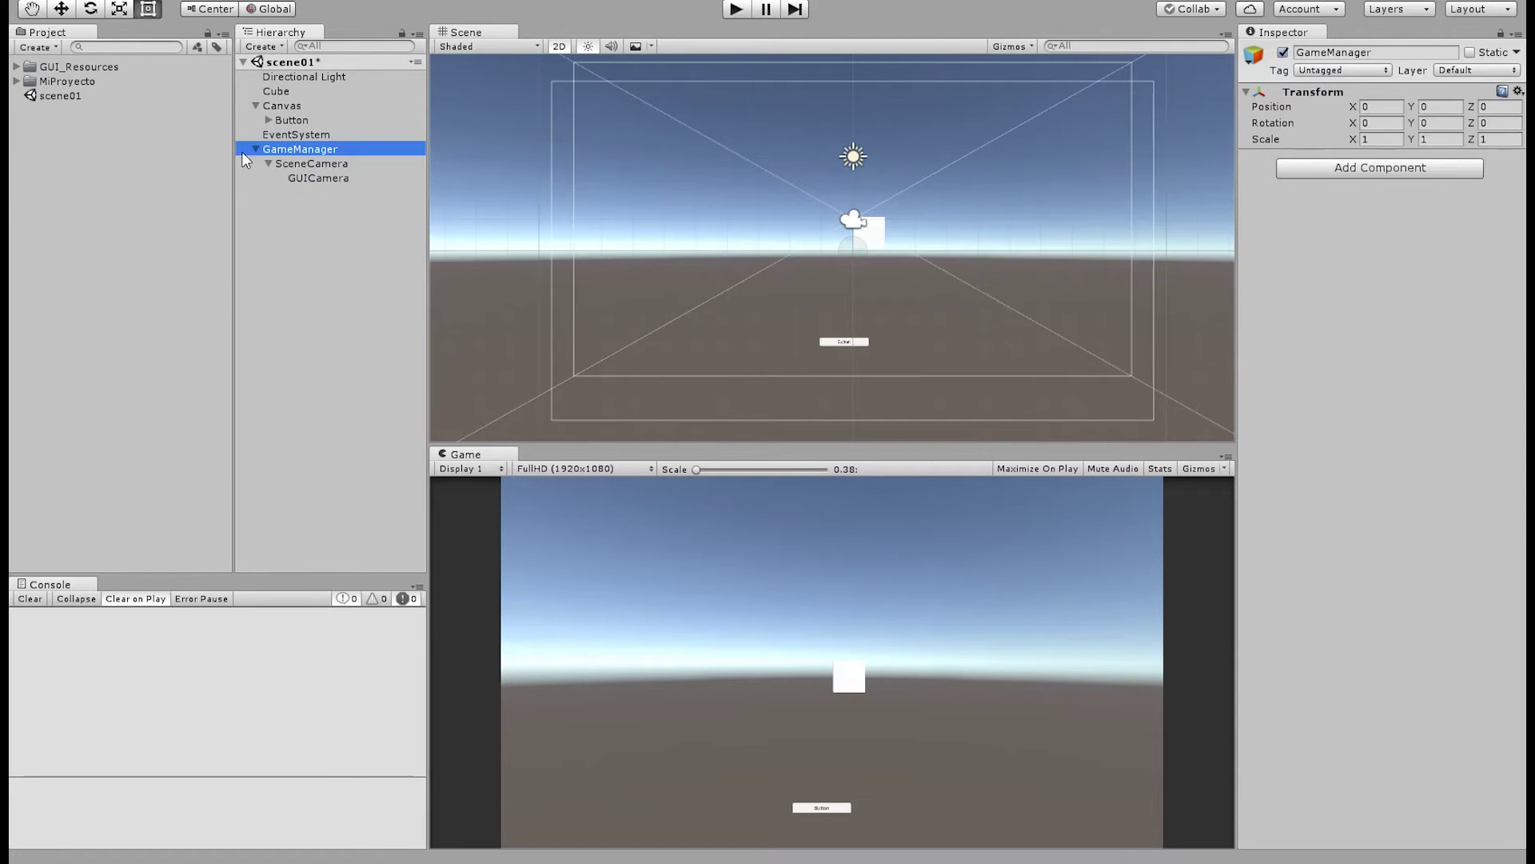
click(313, 164)
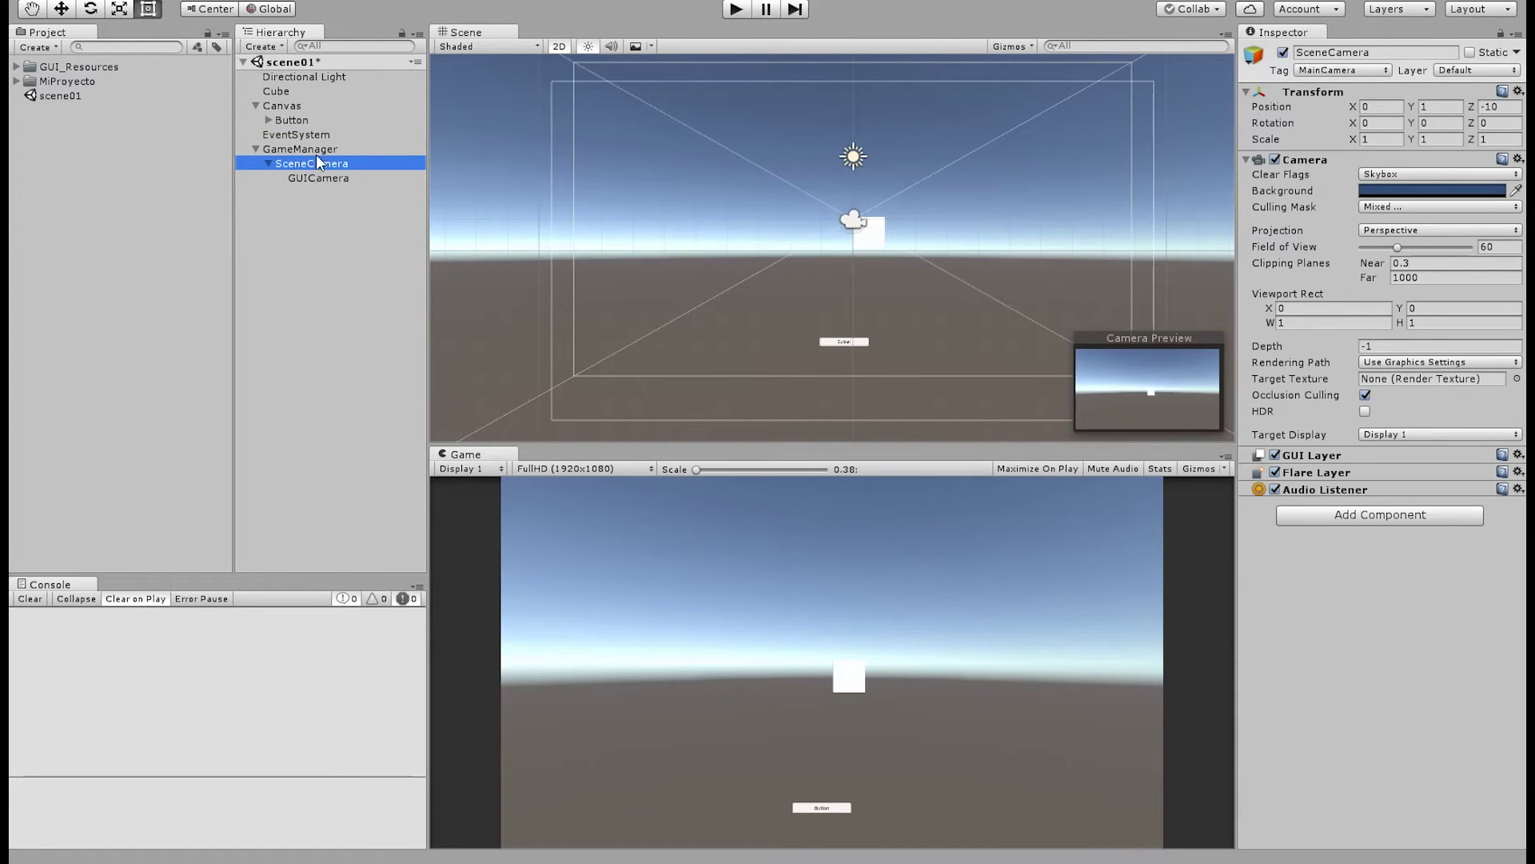
click(335, 178)
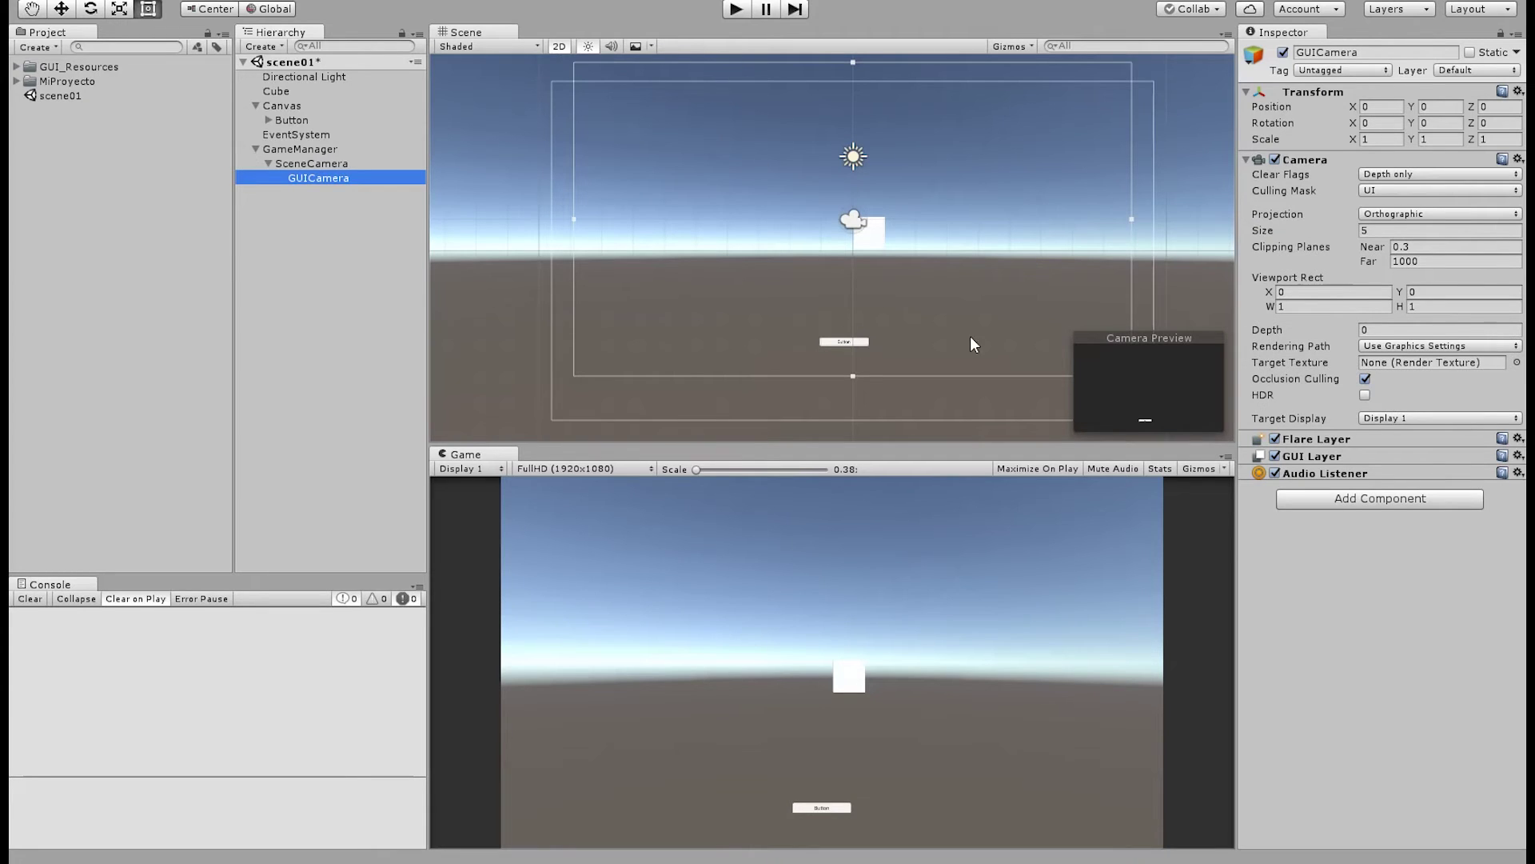
click(326, 186)
click(323, 165)
click(323, 178)
click(321, 162)
click(323, 176)
click(321, 163)
click(323, 176)
click(321, 161)
click(323, 175)
click(323, 160)
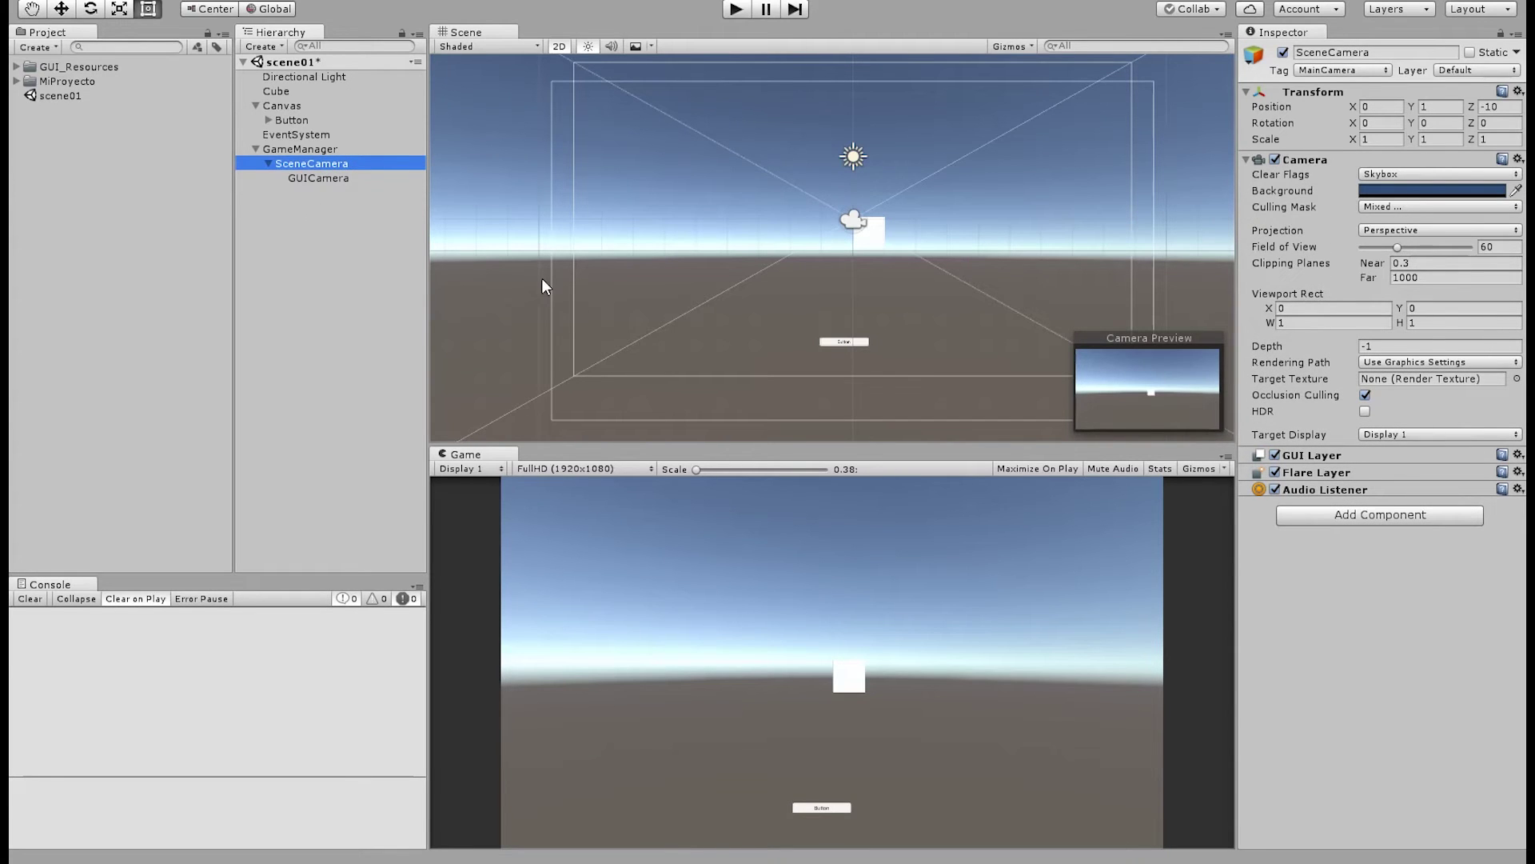
click(344, 177)
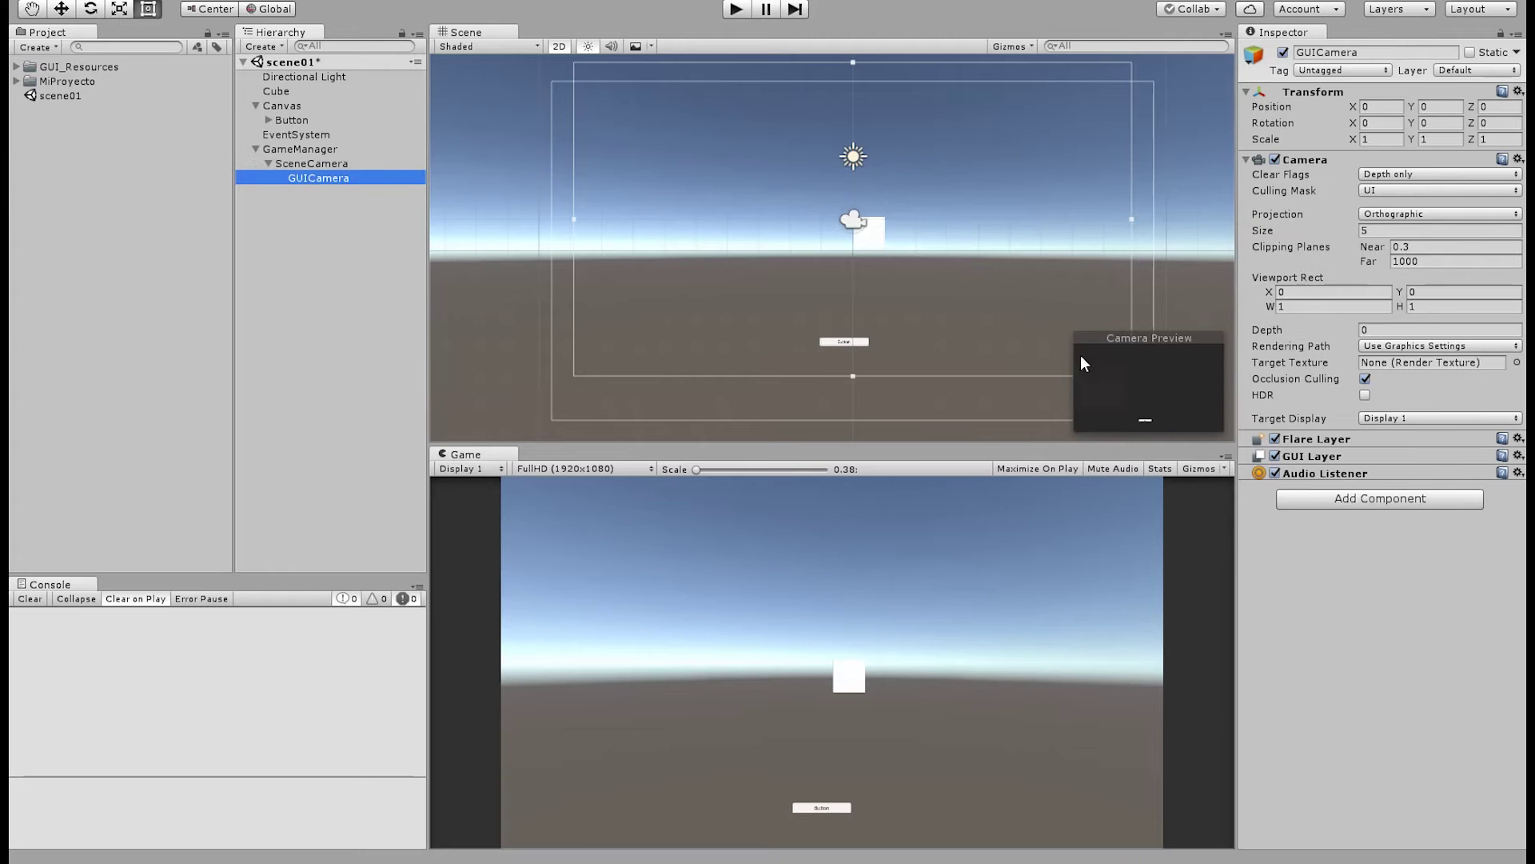
click(374, 151)
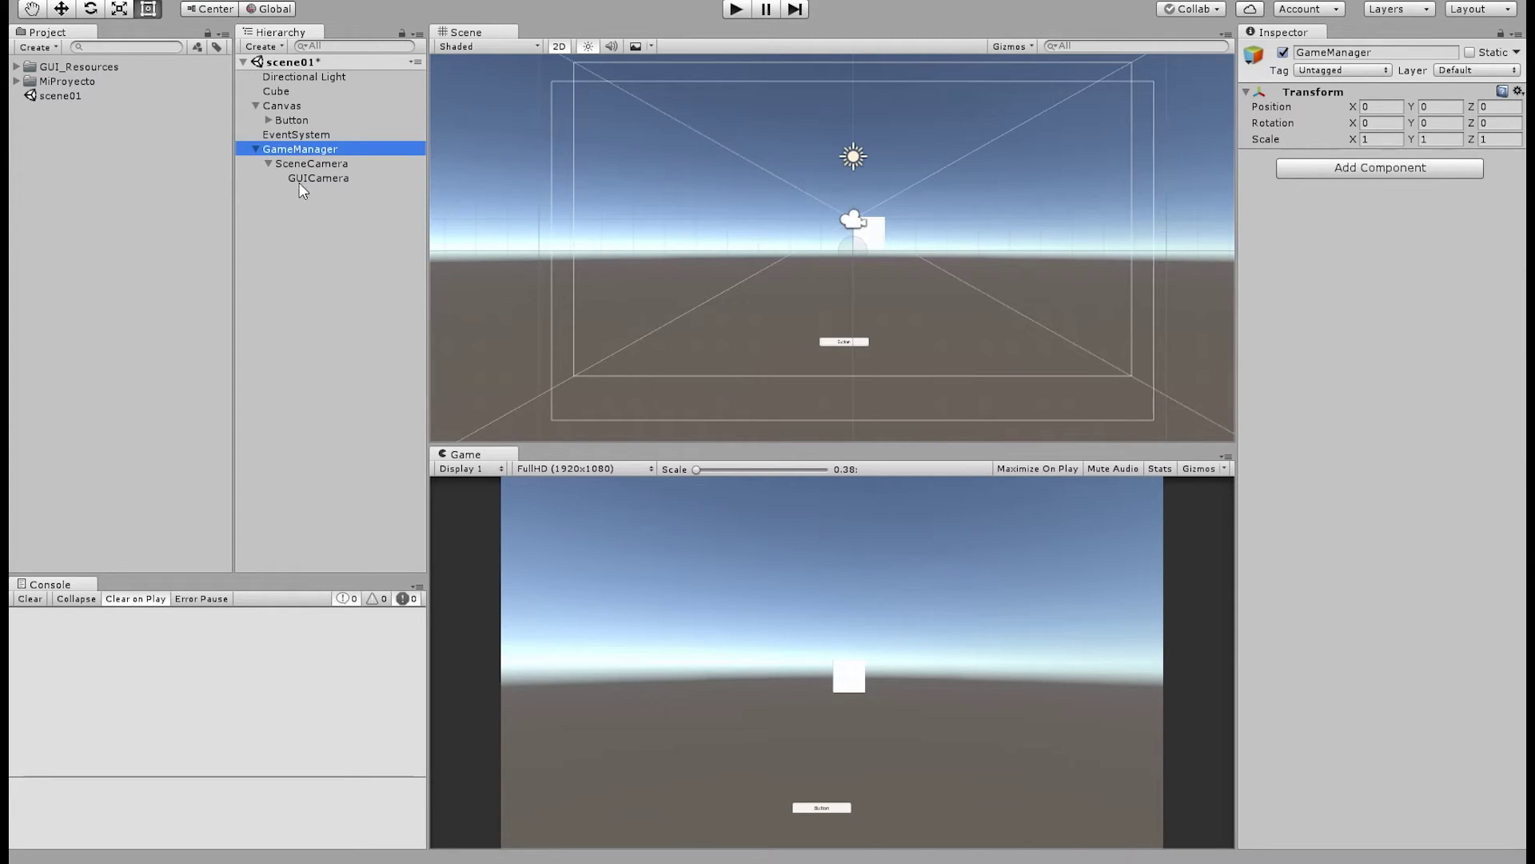
Select SceneCamera and switch the Scene view from 2D to 3D
click(337, 164)
drag(954, 312, 966, 309)
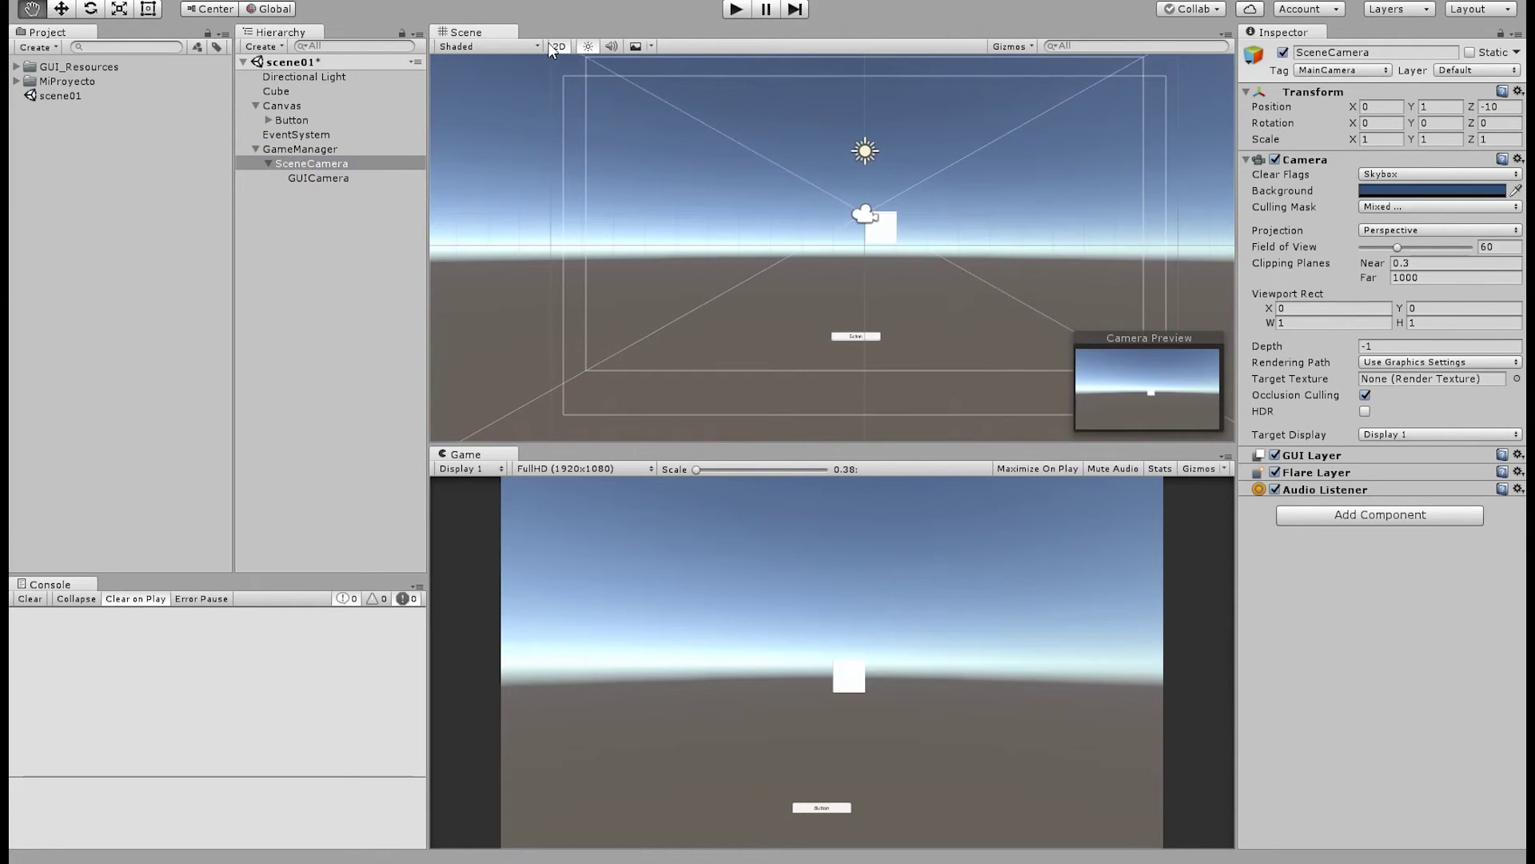
click(557, 46)
Align SceneCamera with an angled 3D view and check the transforms of GameManager and both cameras
alt+drag(848, 312, 920, 291)
key(ctrl+shift+f)
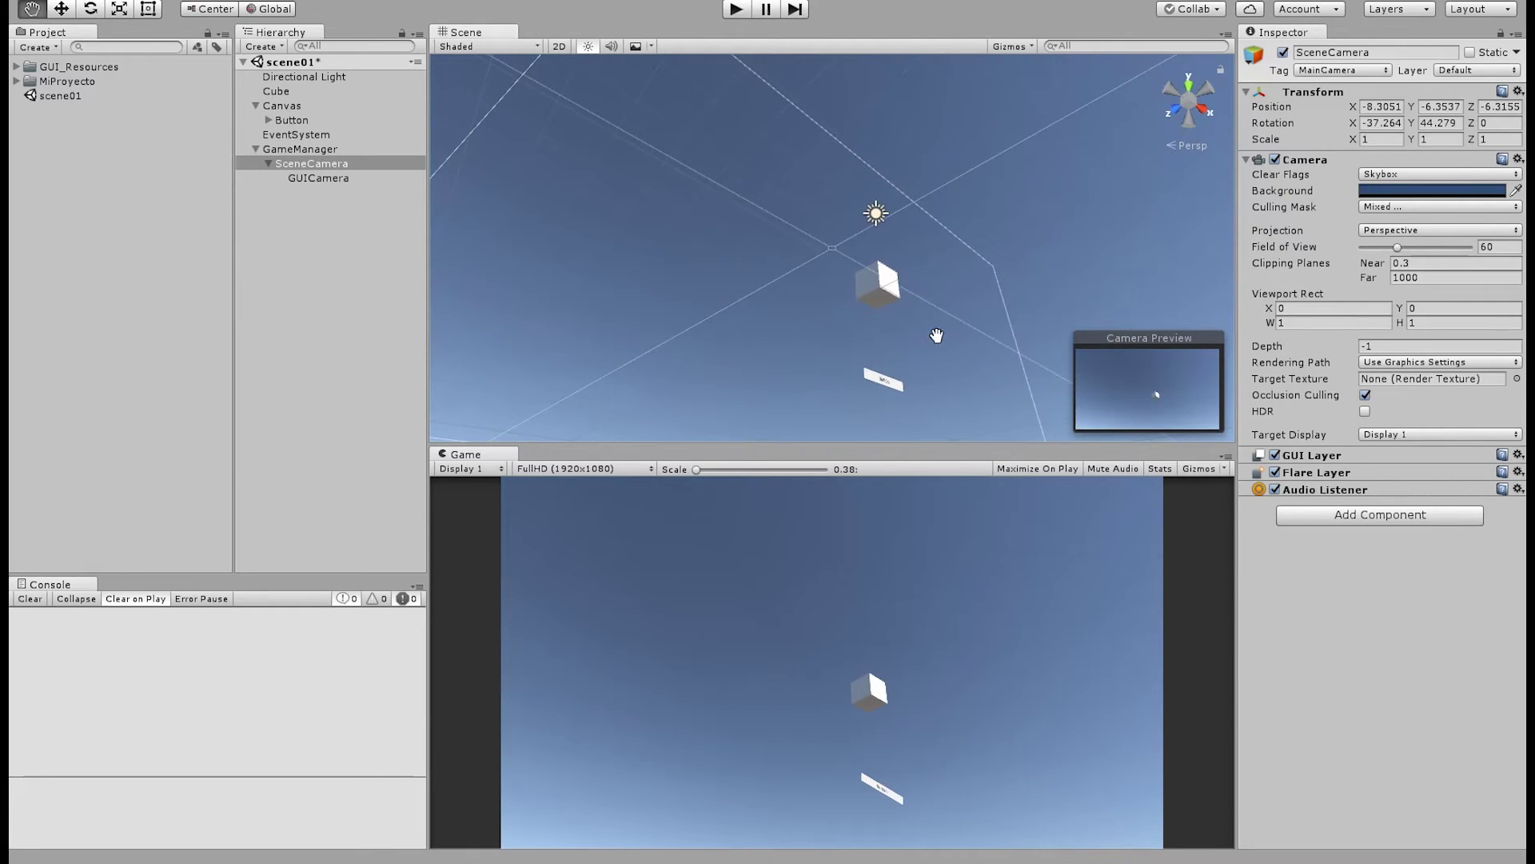
click(334, 179)
click(320, 163)
click(318, 148)
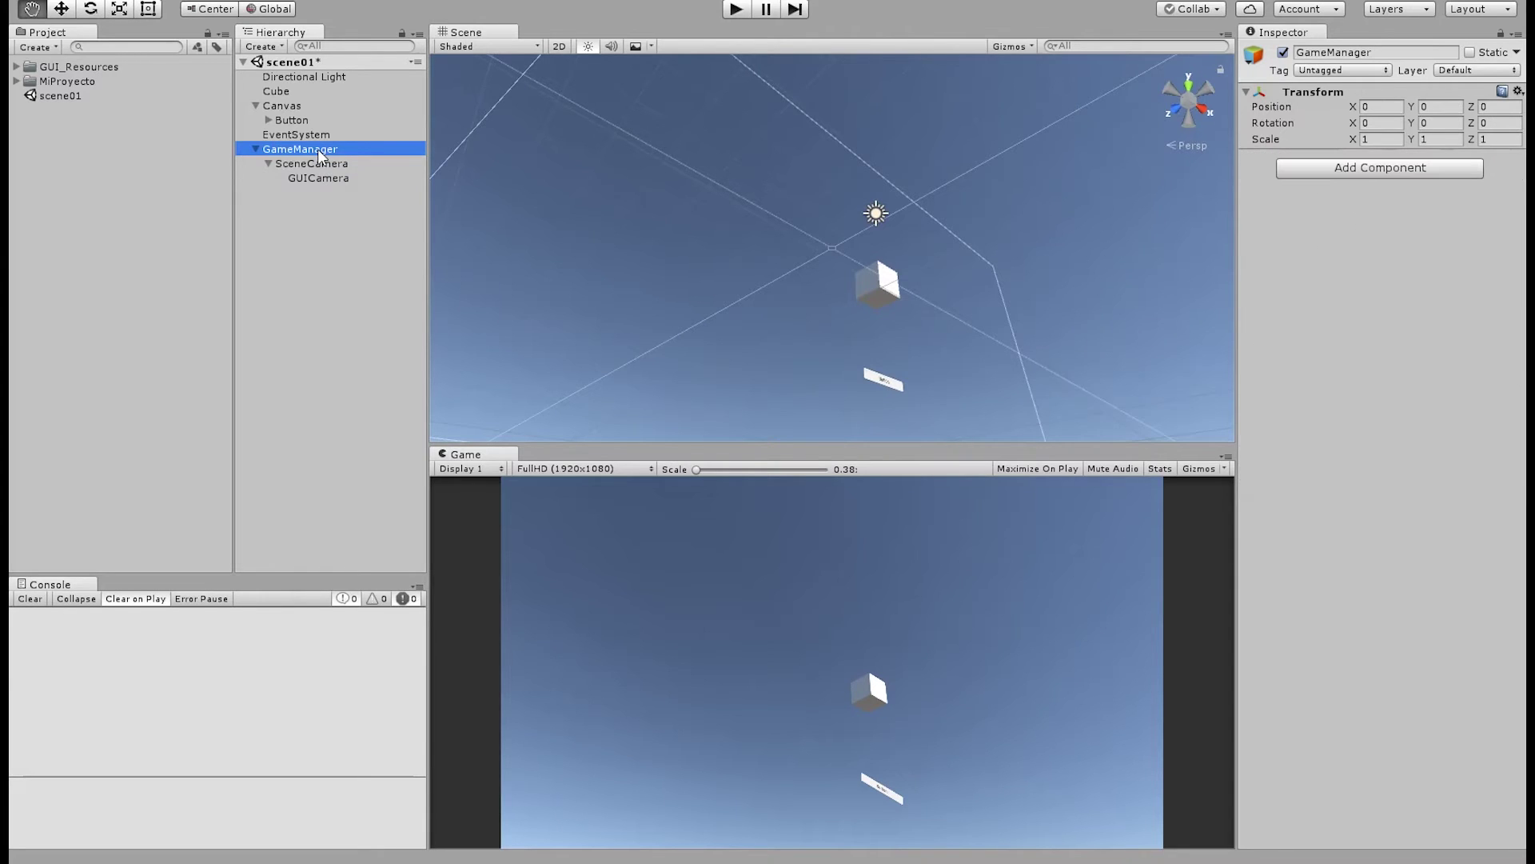
click(323, 161)
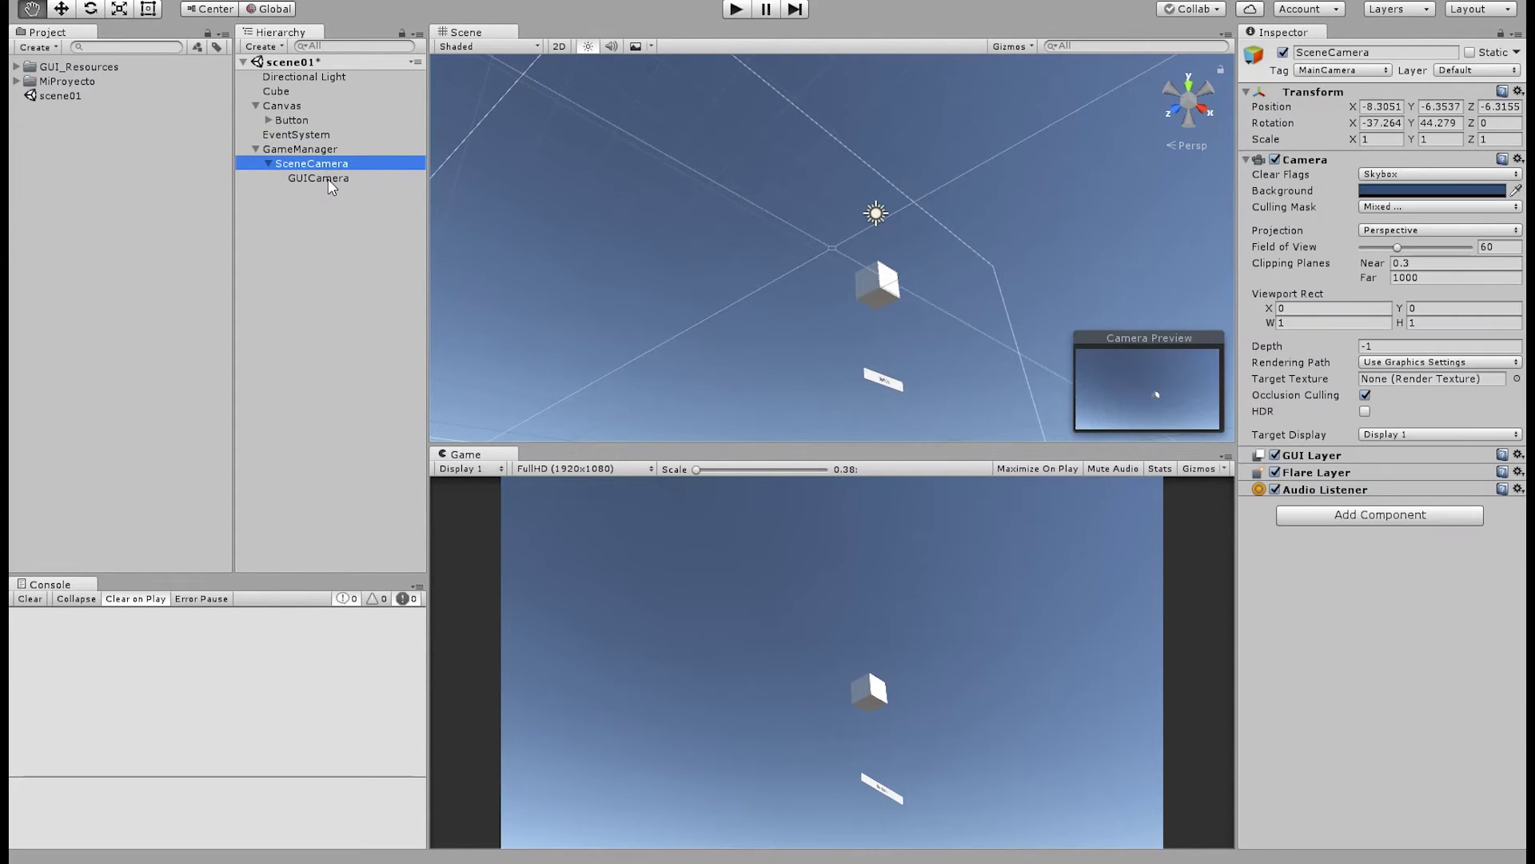
click(328, 178)
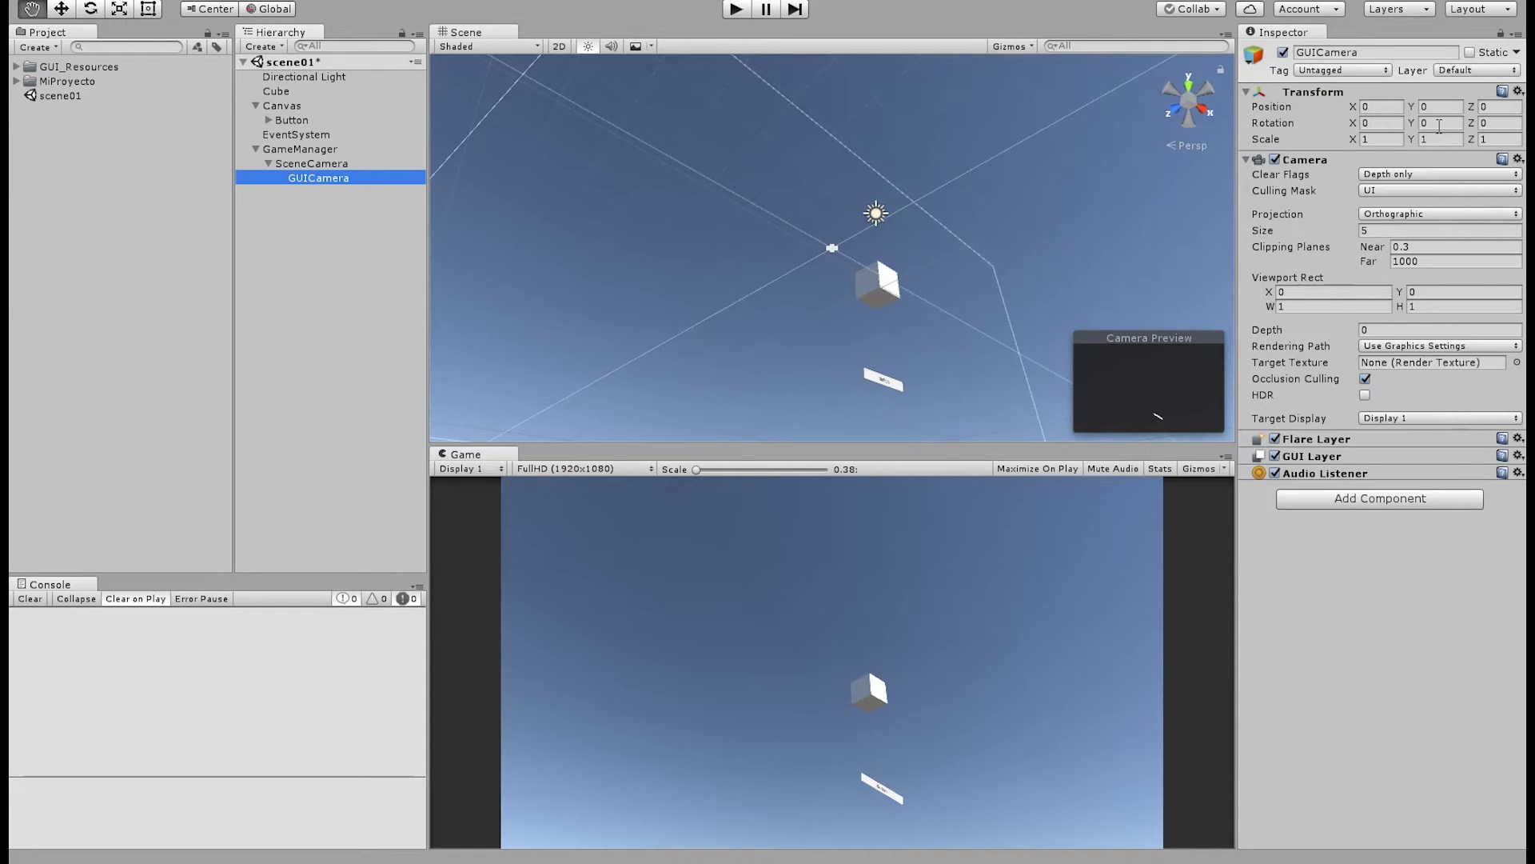
click(349, 164)
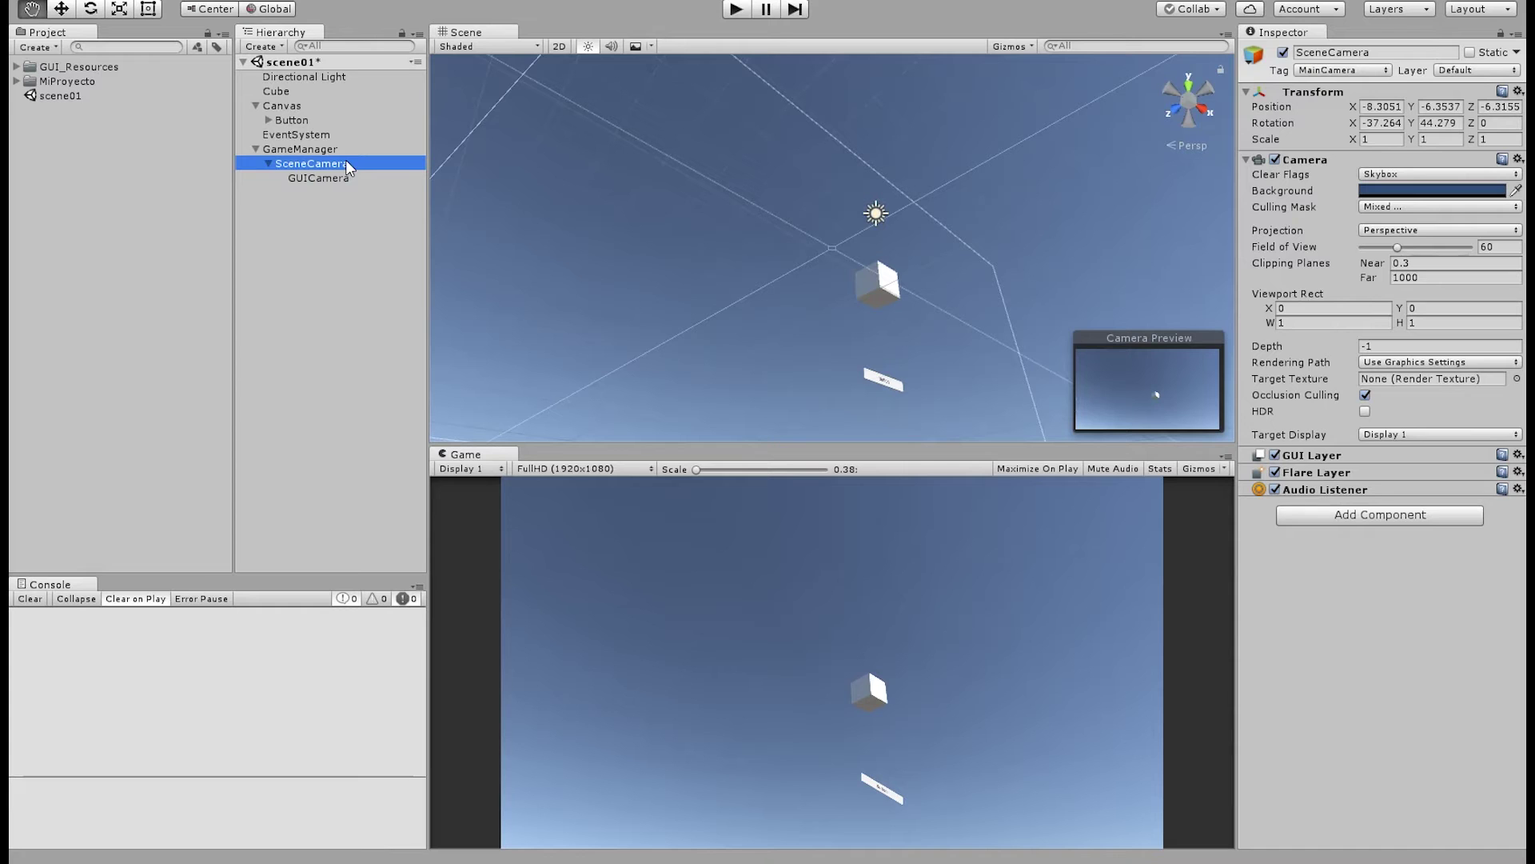
click(368, 183)
key(Up)
click(311, 165)
key(Up)
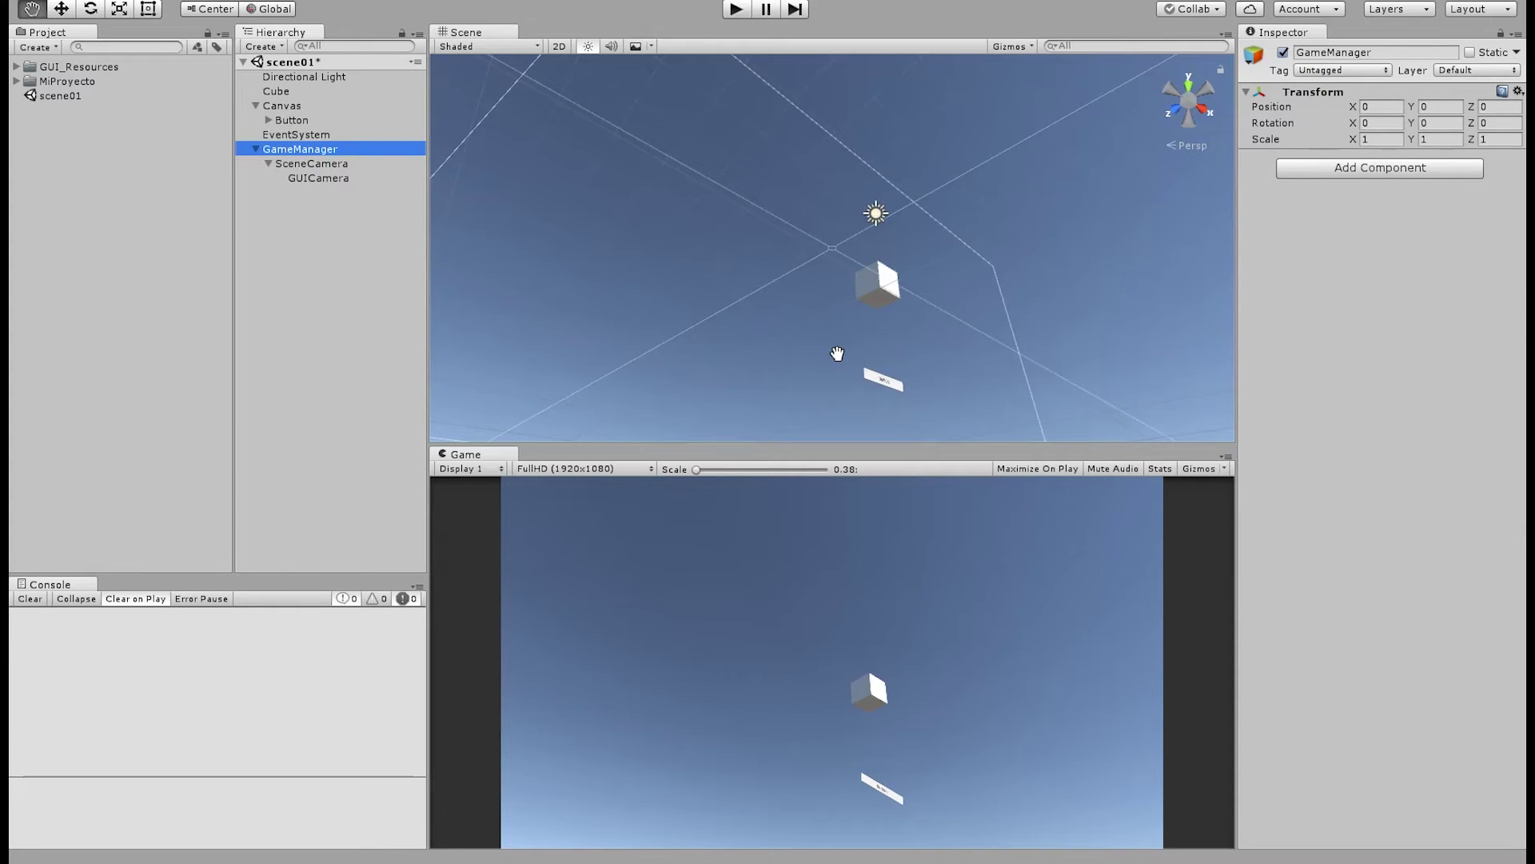
Undo the alignment of SceneCamera with the Scene view
key(Down)
key(Down)
key(Up)
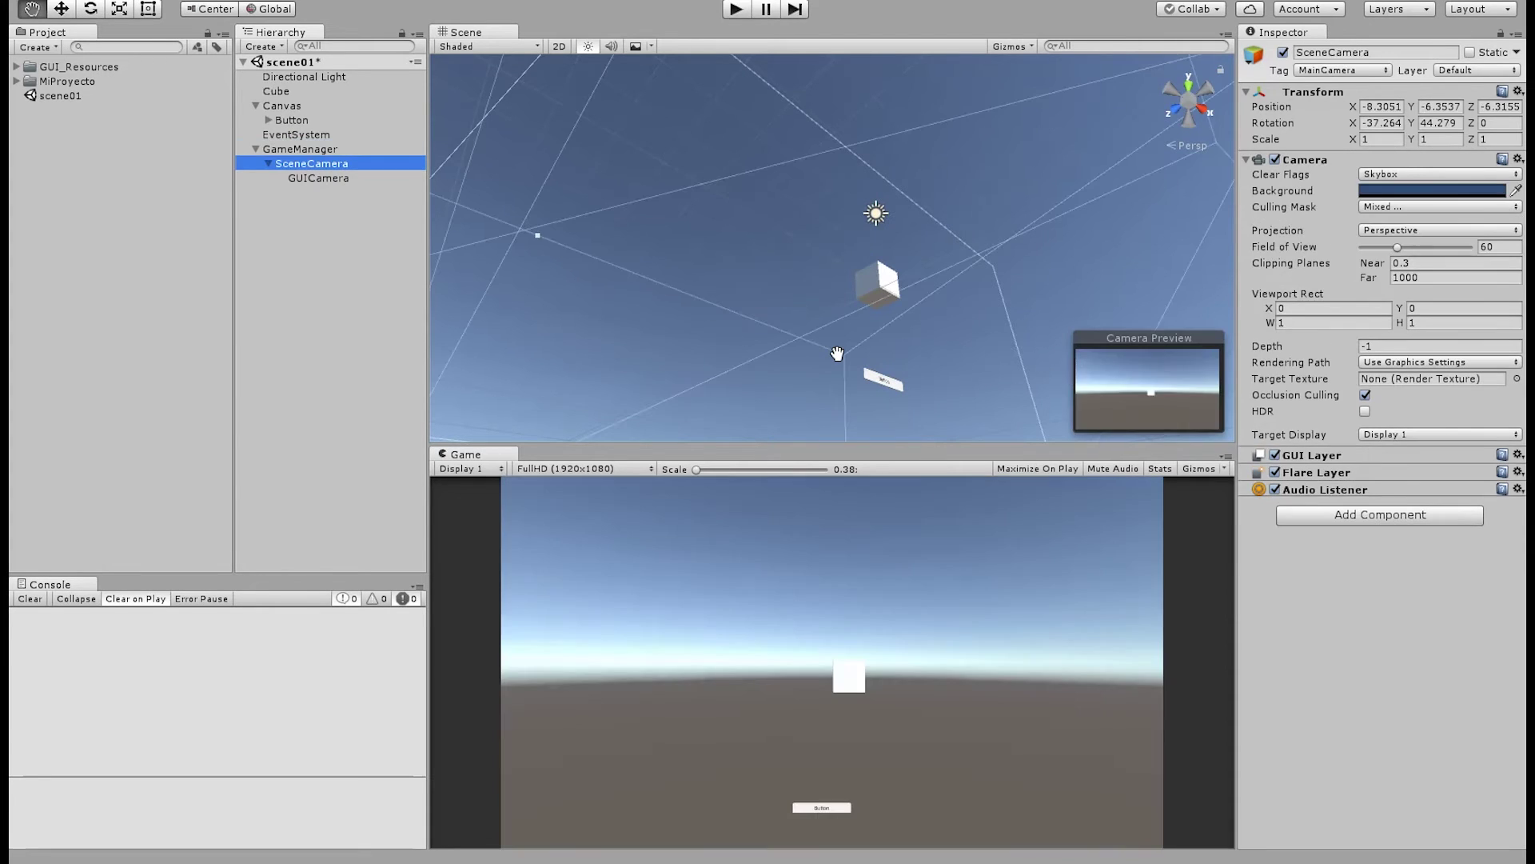
key(Up)
click(318, 164)
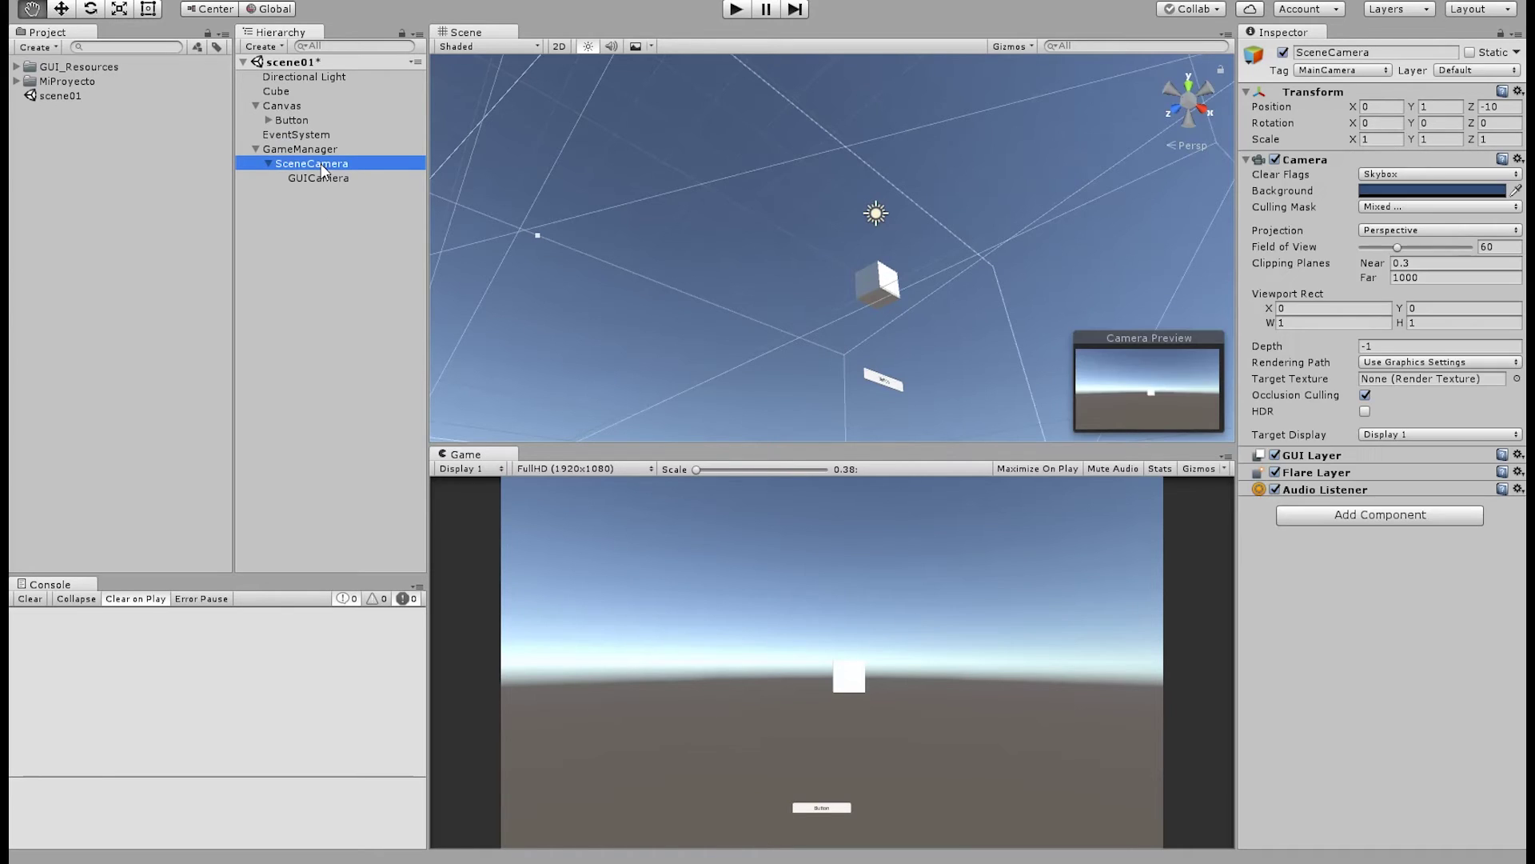
Move GUICamera out of SceneCamera to sit directly under GameManager, and align SceneCamera with an angled 3D view
drag(324, 179, 300, 157)
click(301, 176)
alt+drag(822, 292, 870, 361)
key(ctrl+shift+f)
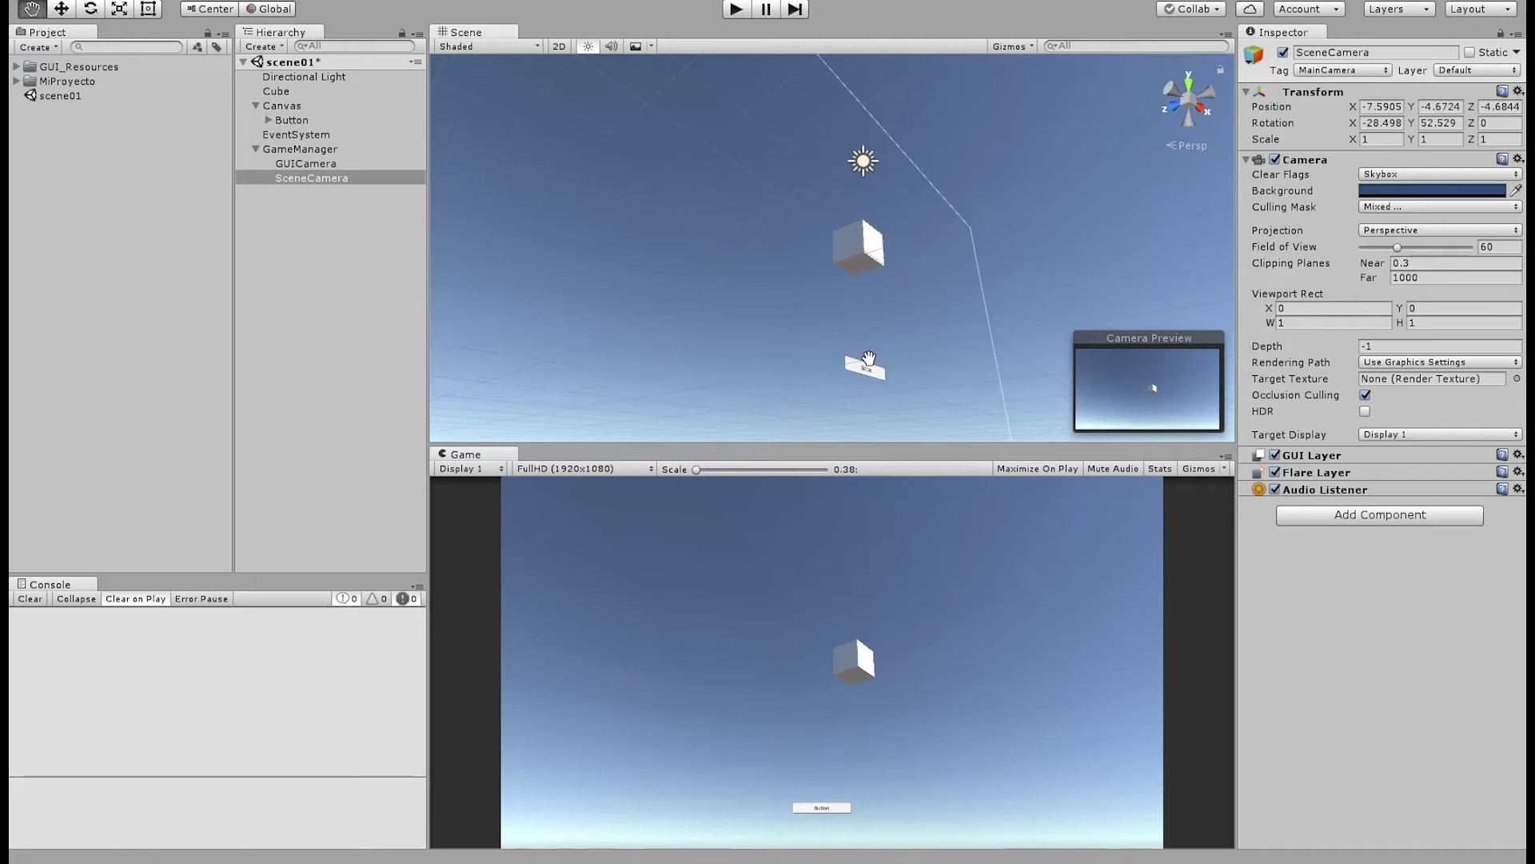
Compare the transforms and previews of SceneCamera and GUICamera as separate children of GameManager
click(295, 178)
click(297, 168)
click(297, 177)
click(295, 162)
click(296, 176)
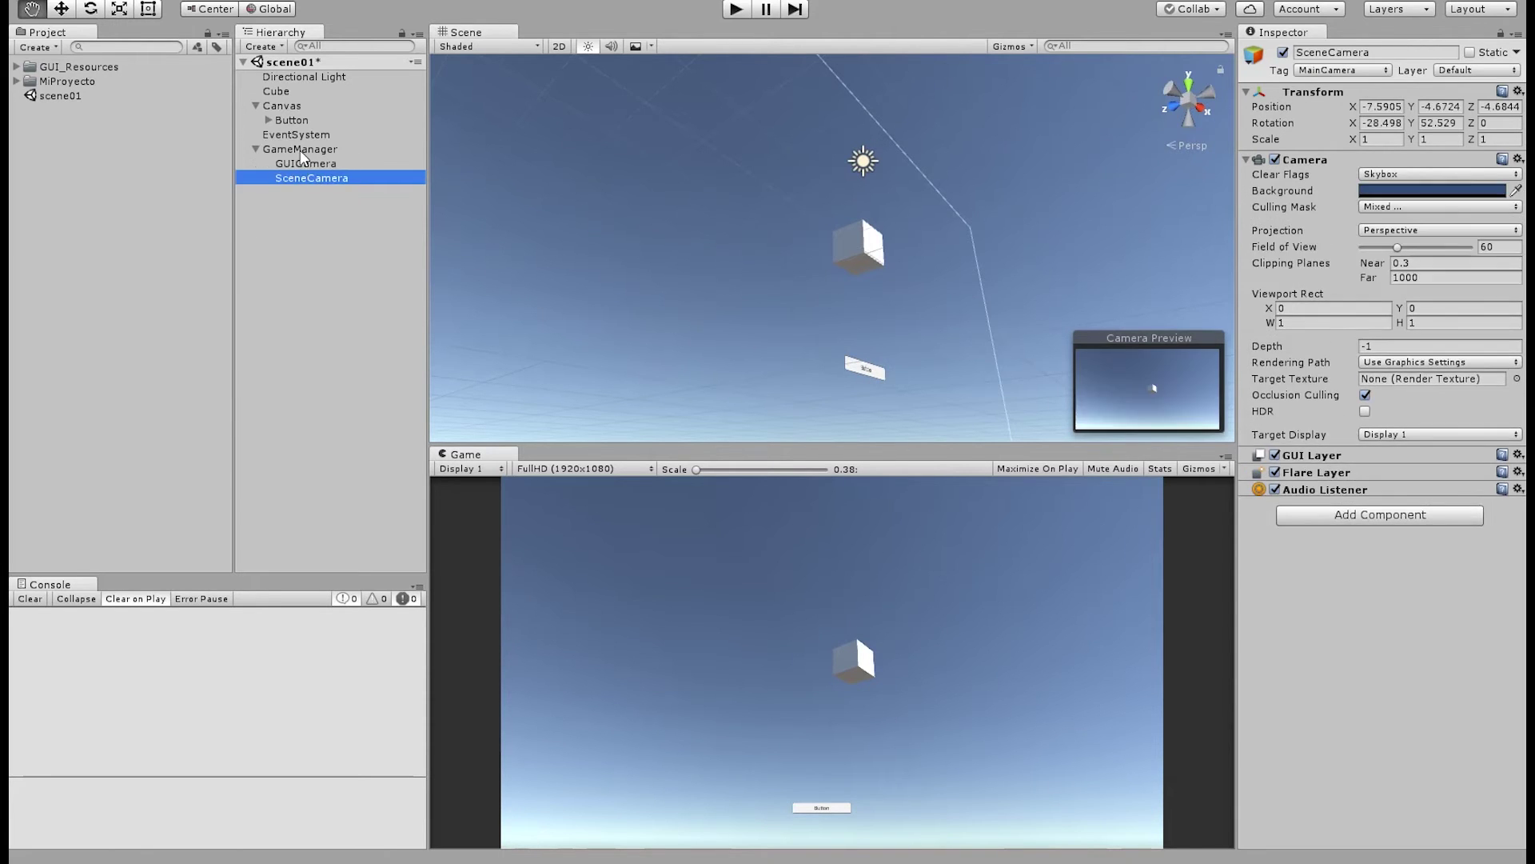
click(296, 151)
click(301, 163)
click(301, 176)
Place GUICamera below SceneCamera in GameManager's children and check both cameras
drag(296, 161, 296, 198)
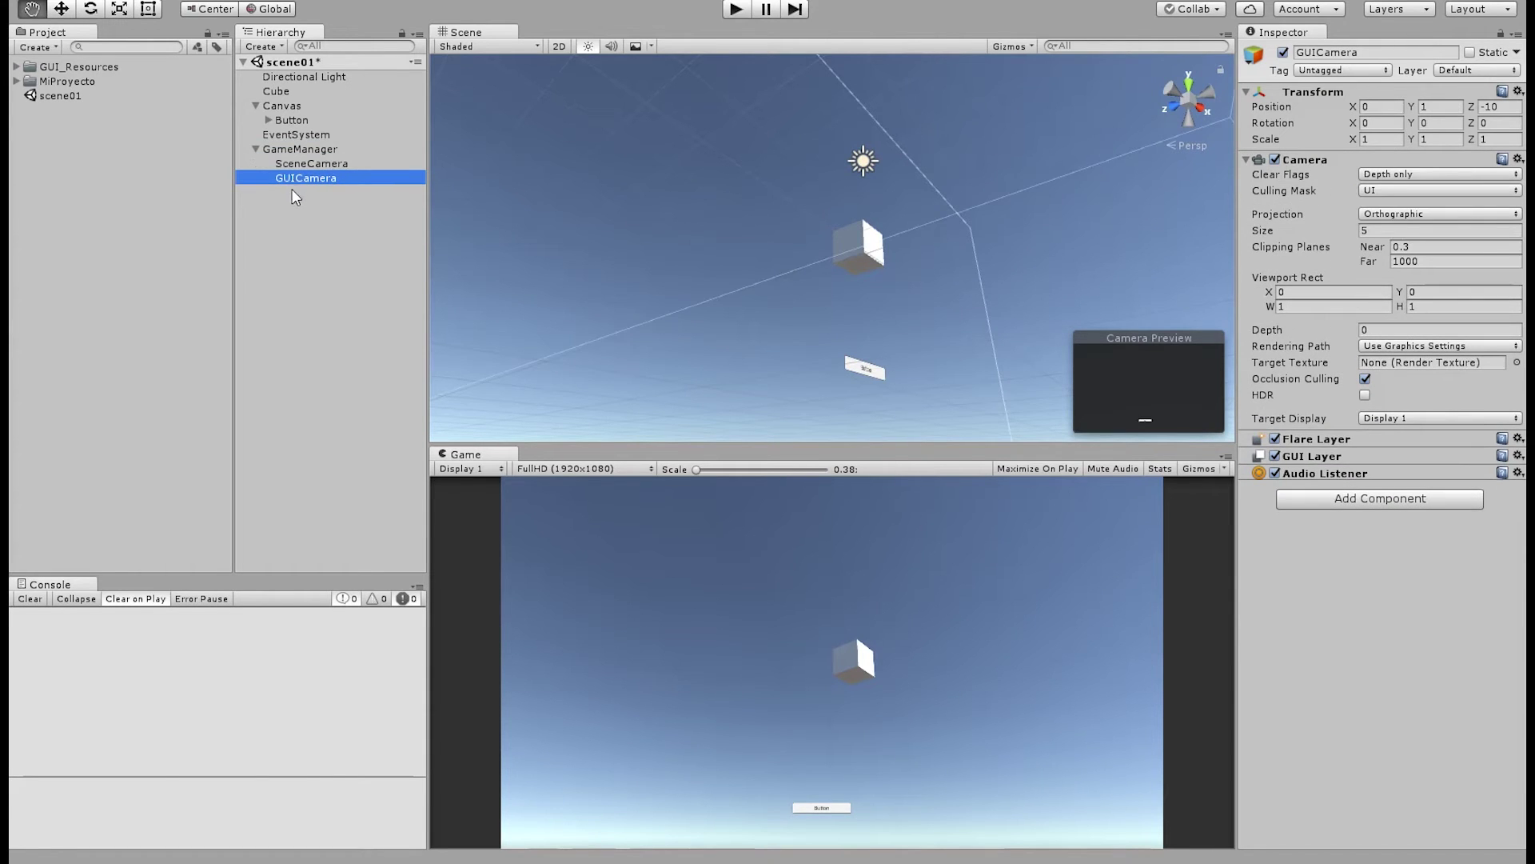
click(303, 165)
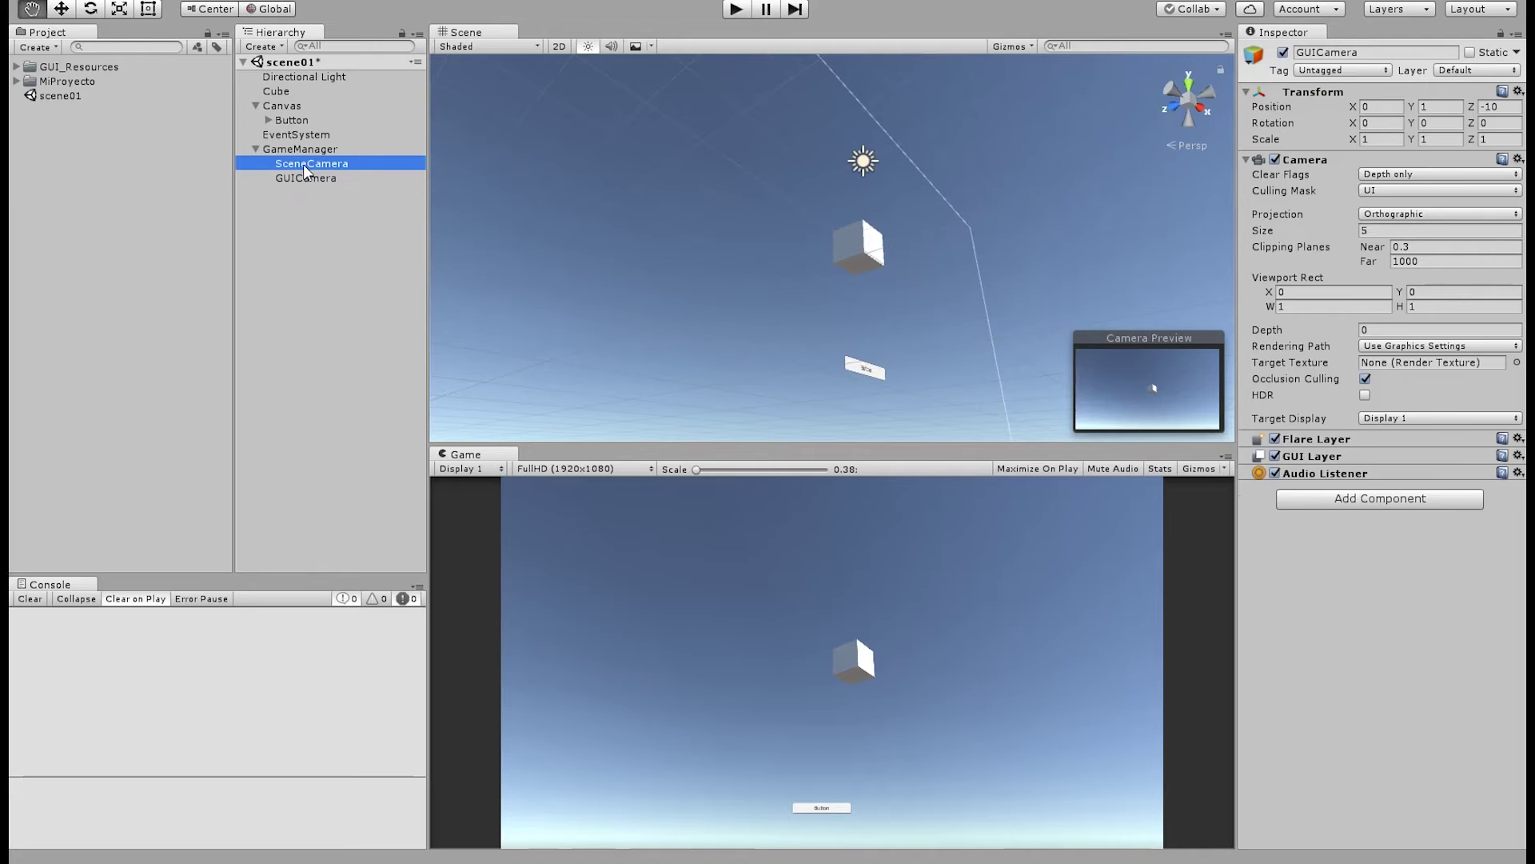
click(295, 186)
click(295, 152)
click(294, 176)
click(300, 164)
click(302, 178)
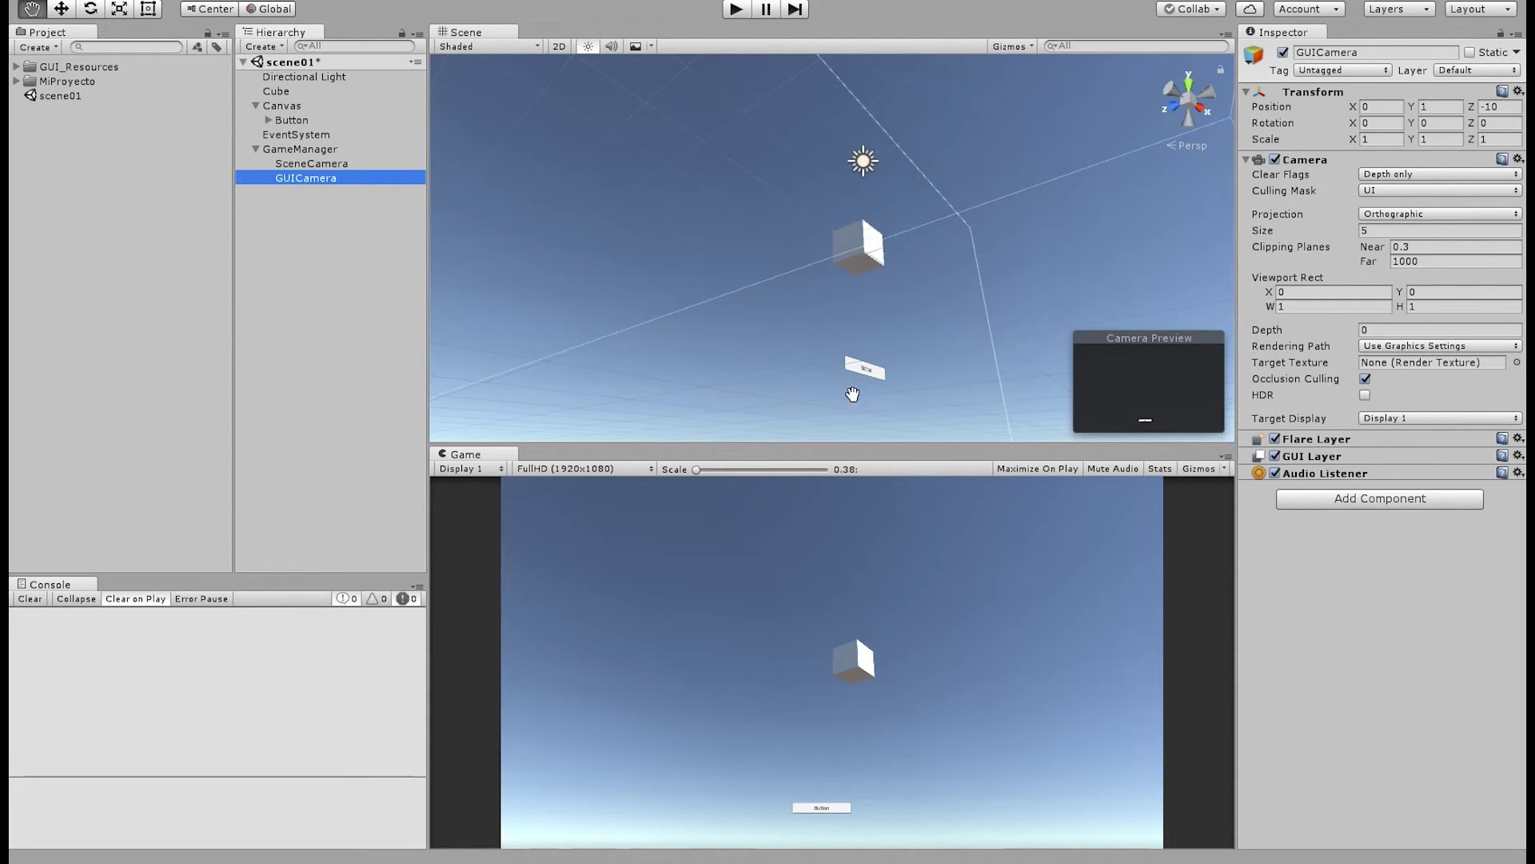
Make GUICamera a child of SceneCamera within GameManager
click(322, 163)
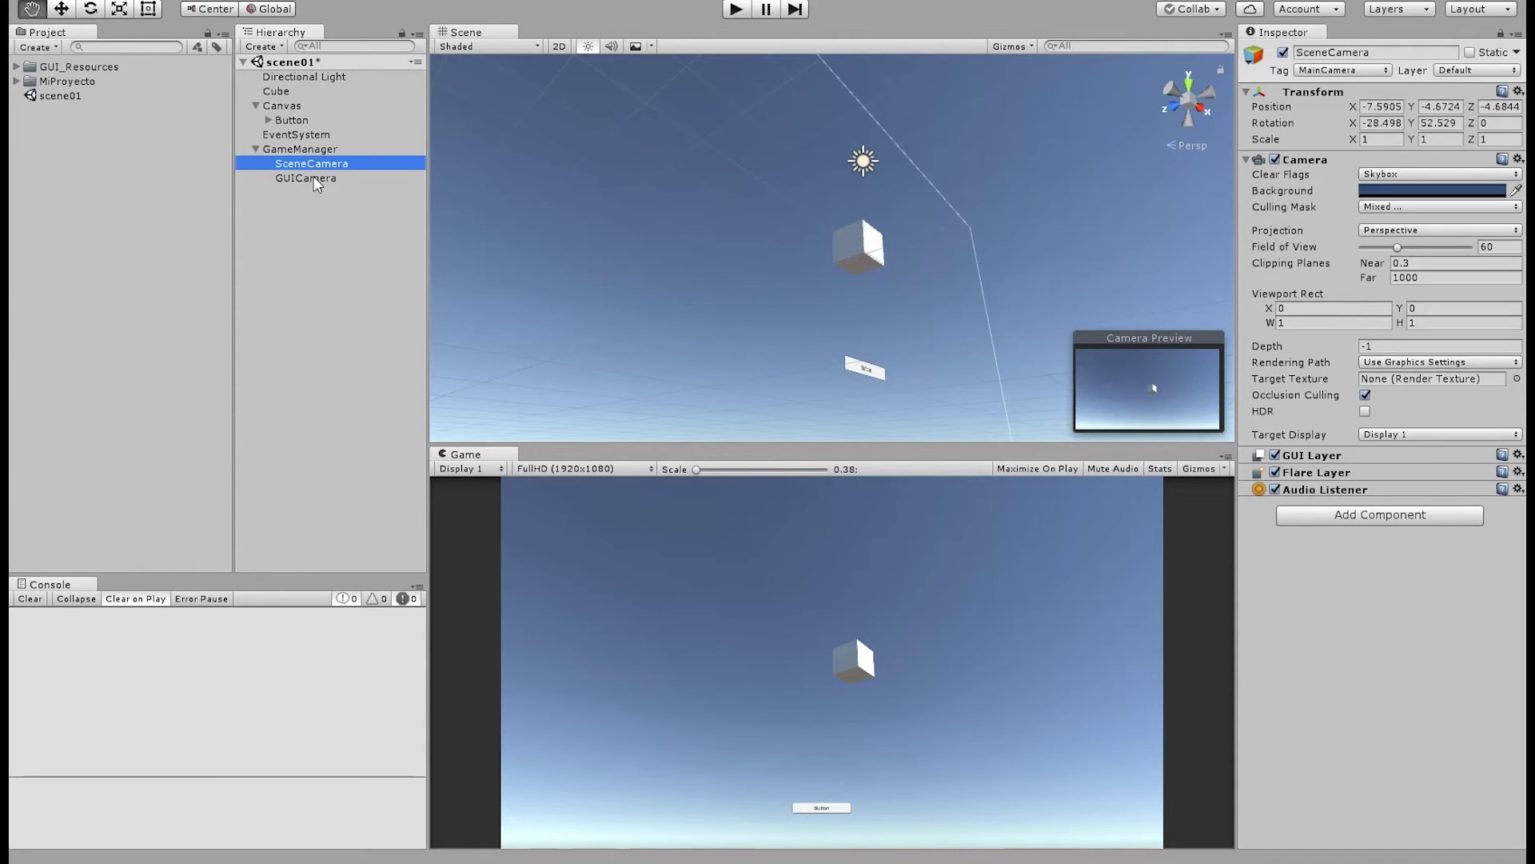
drag(296, 181, 320, 165)
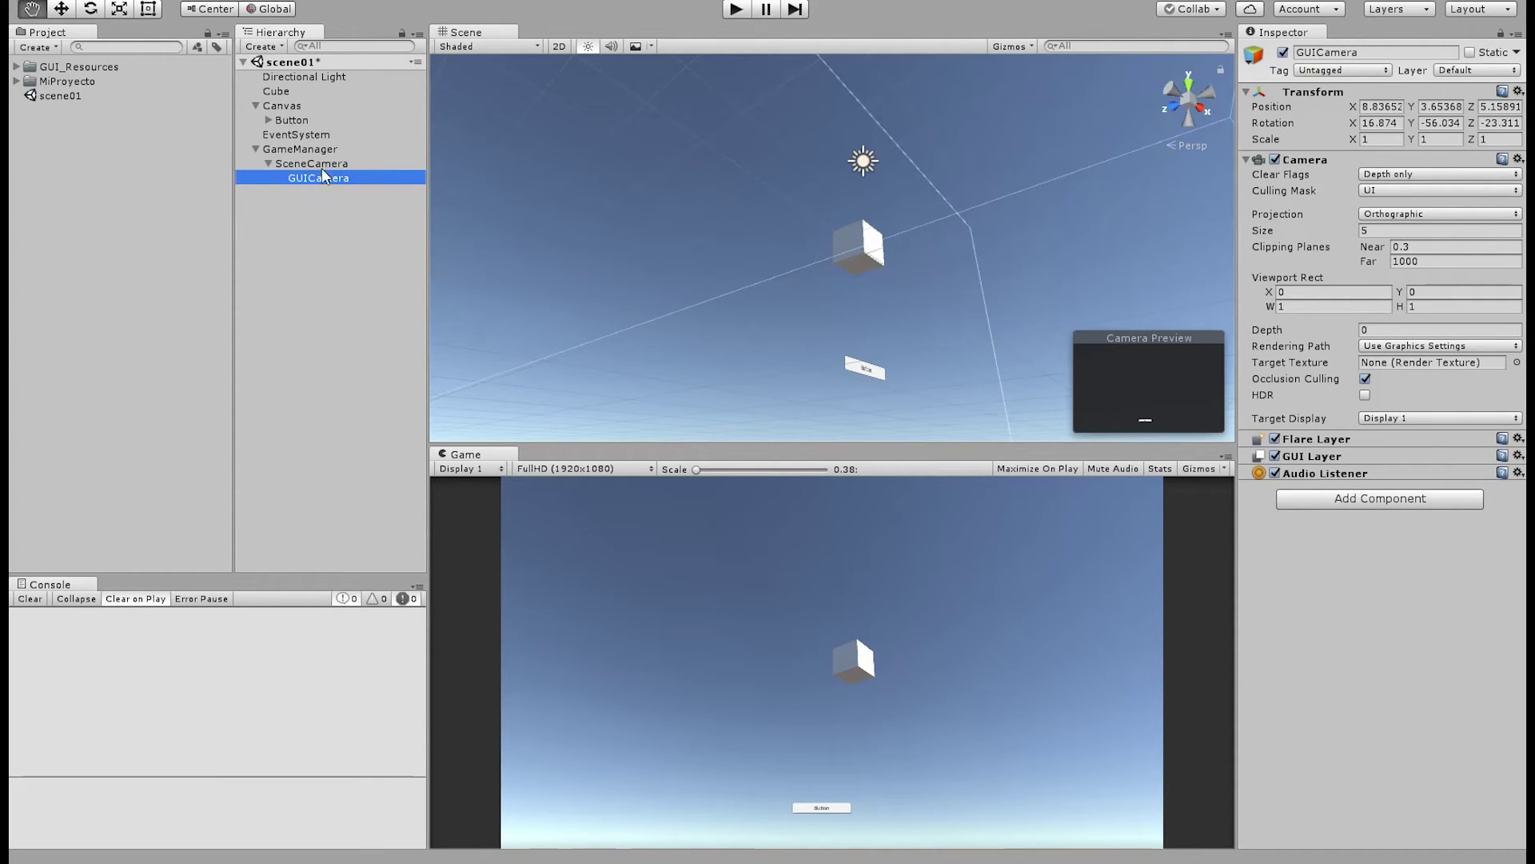
click(321, 280)
Place Canvas directly under SceneCamera as a sibling of GUICamera
drag(282, 106, 328, 183)
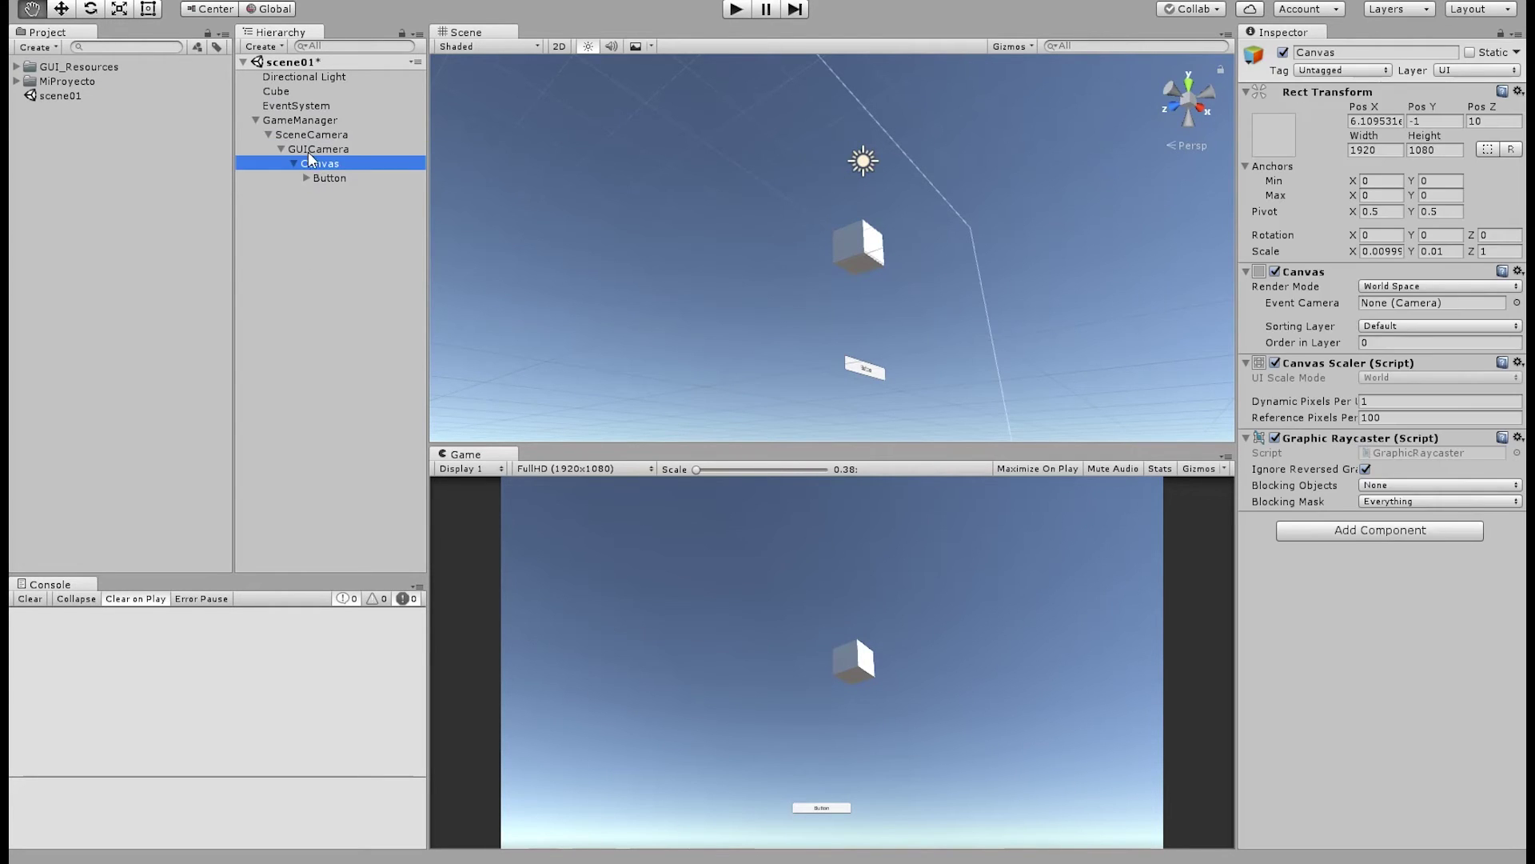
click(309, 151)
click(281, 148)
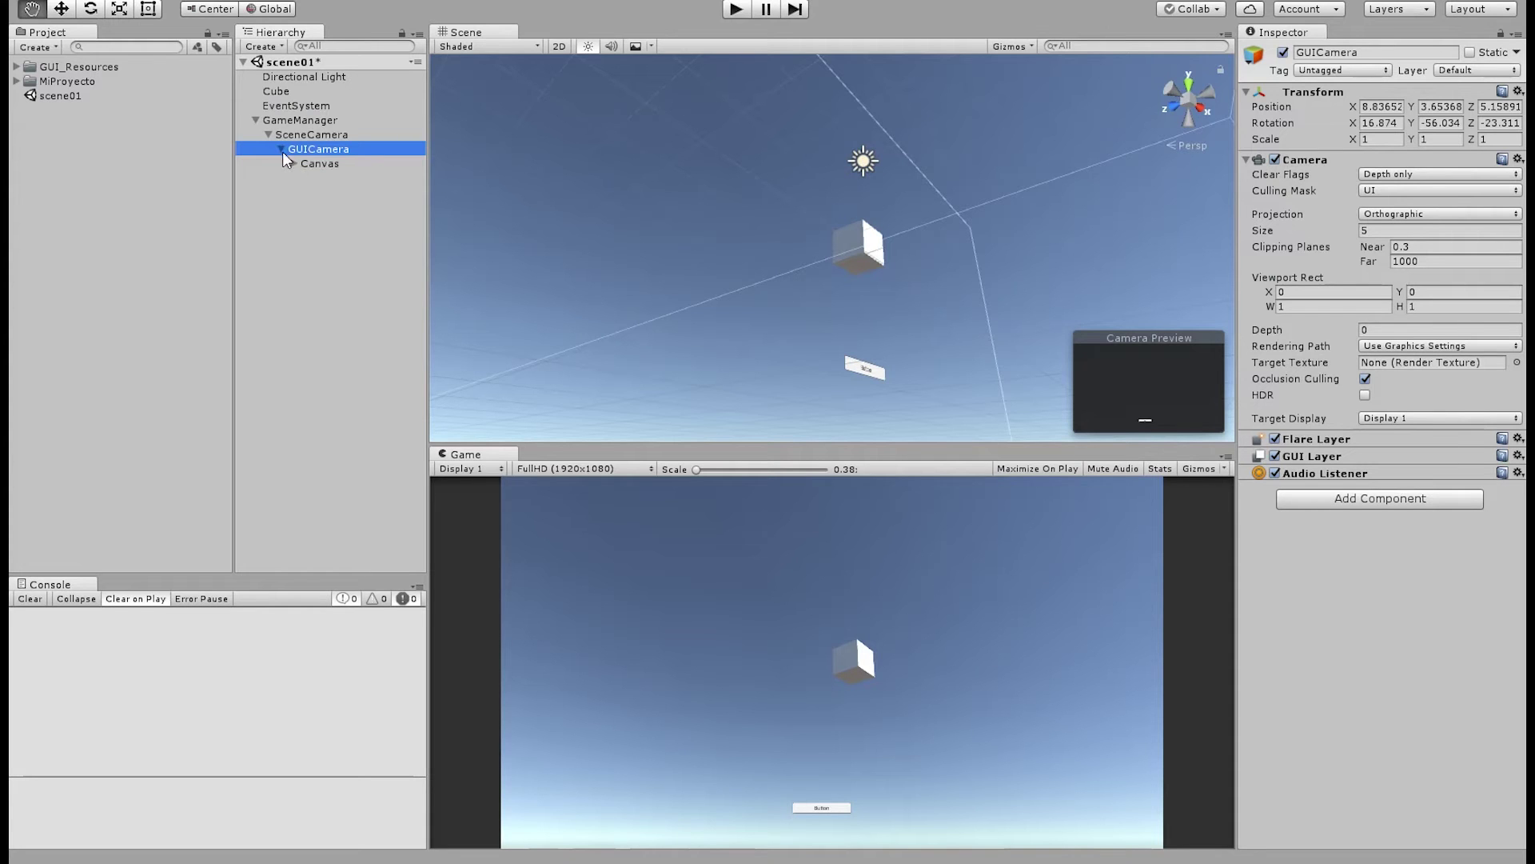
mouse_move(309, 164)
mouse_down()
mouse_move(296, 142)
mouse_move(312, 142)
mouse_up()
click(305, 164)
click(289, 238)
click(294, 134)
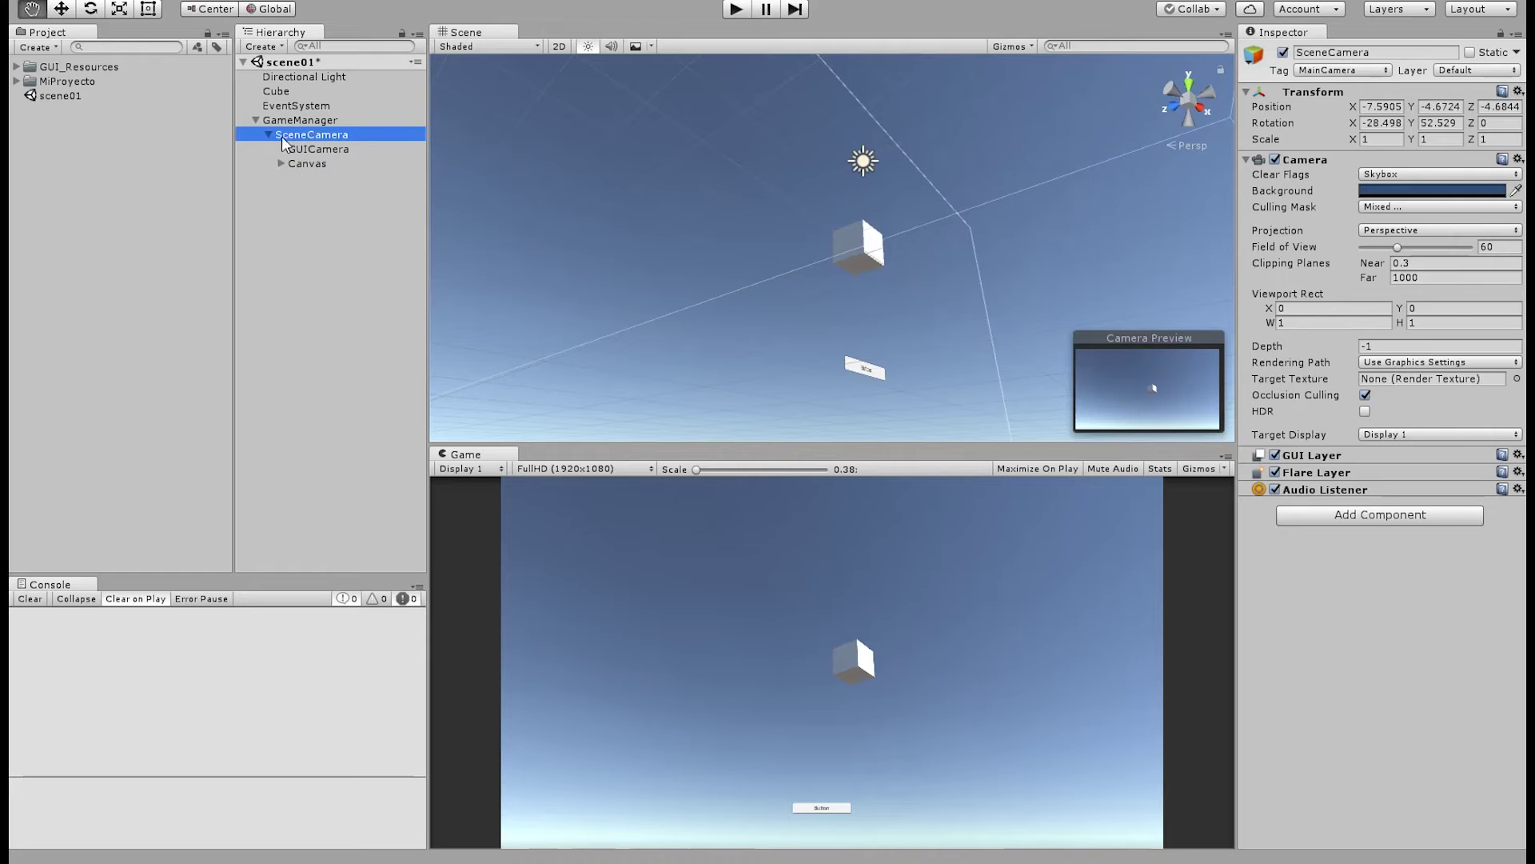
click(296, 164)
click(296, 133)
Set the Canvas position to 0 on the X, Y and Z axes
click(312, 164)
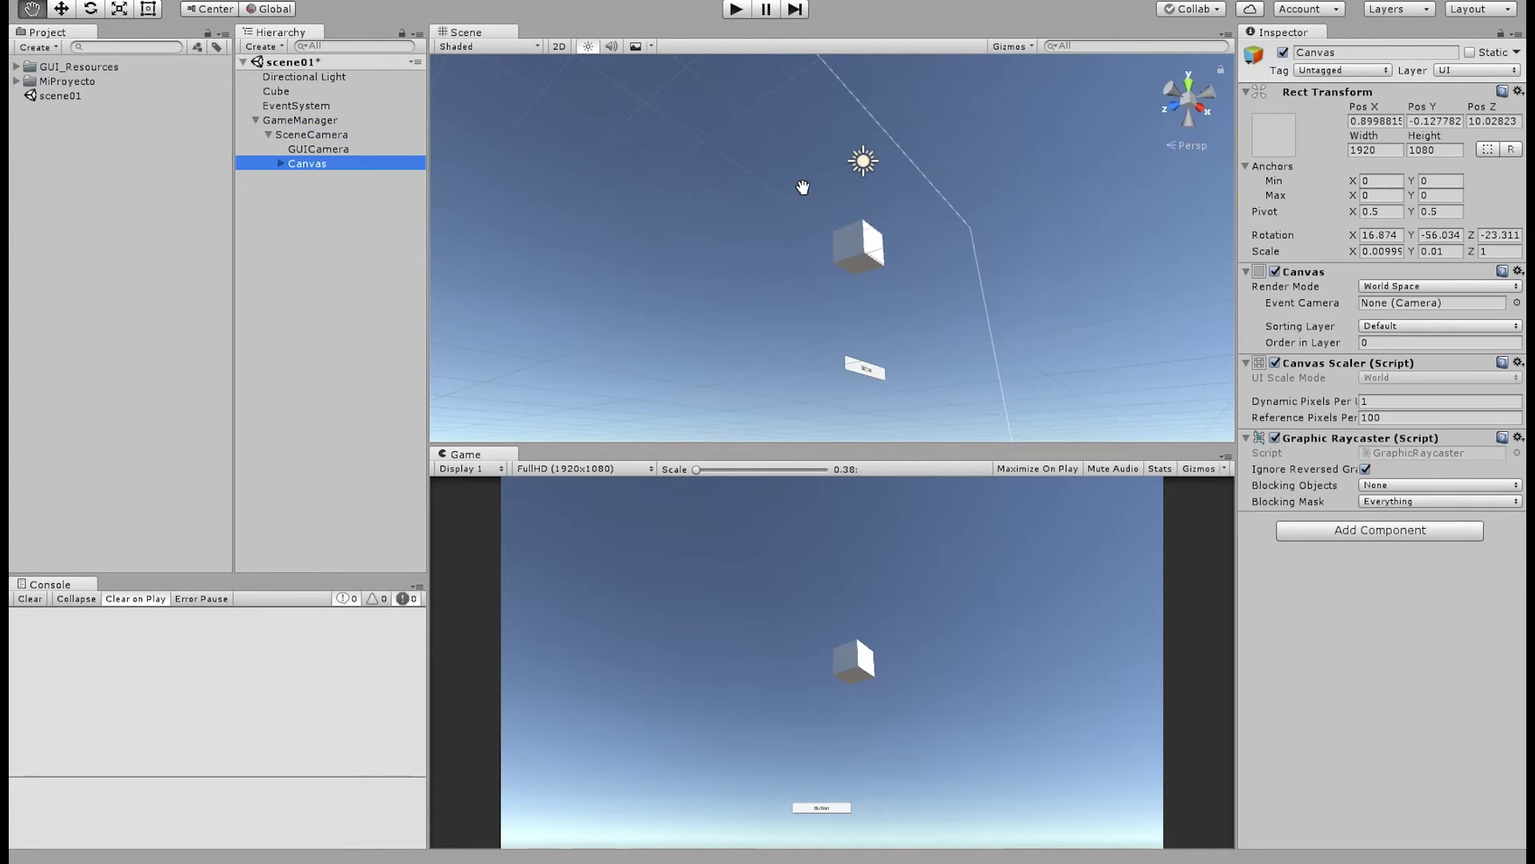
click(1377, 123)
text(0)
click(1440, 123)
text(0)
click(1497, 125)
text(0)
Set the Canvas rotation to 0 on all axes and its X scale to 0.01
click(1381, 235)
text(0)
key(Tab)
text(0)
key(Tab)
text(0)
click(1392, 251)
text(0.1)
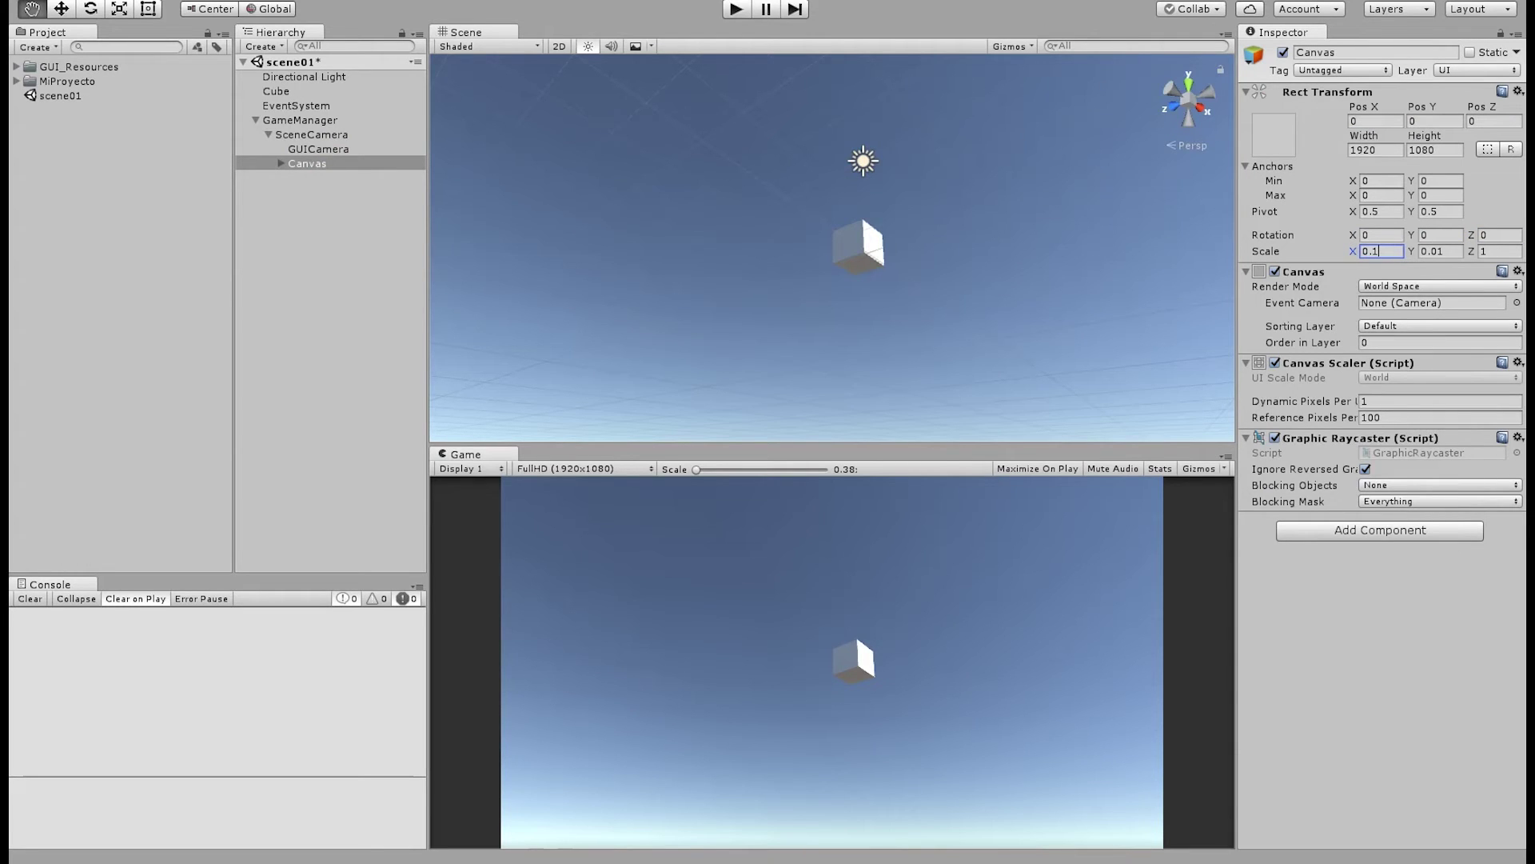
click(1365, 729)
Compare both cameras with Canvas and examine where Canvas sits relative to the cube in the Scene view
click(314, 152)
click(315, 136)
click(303, 164)
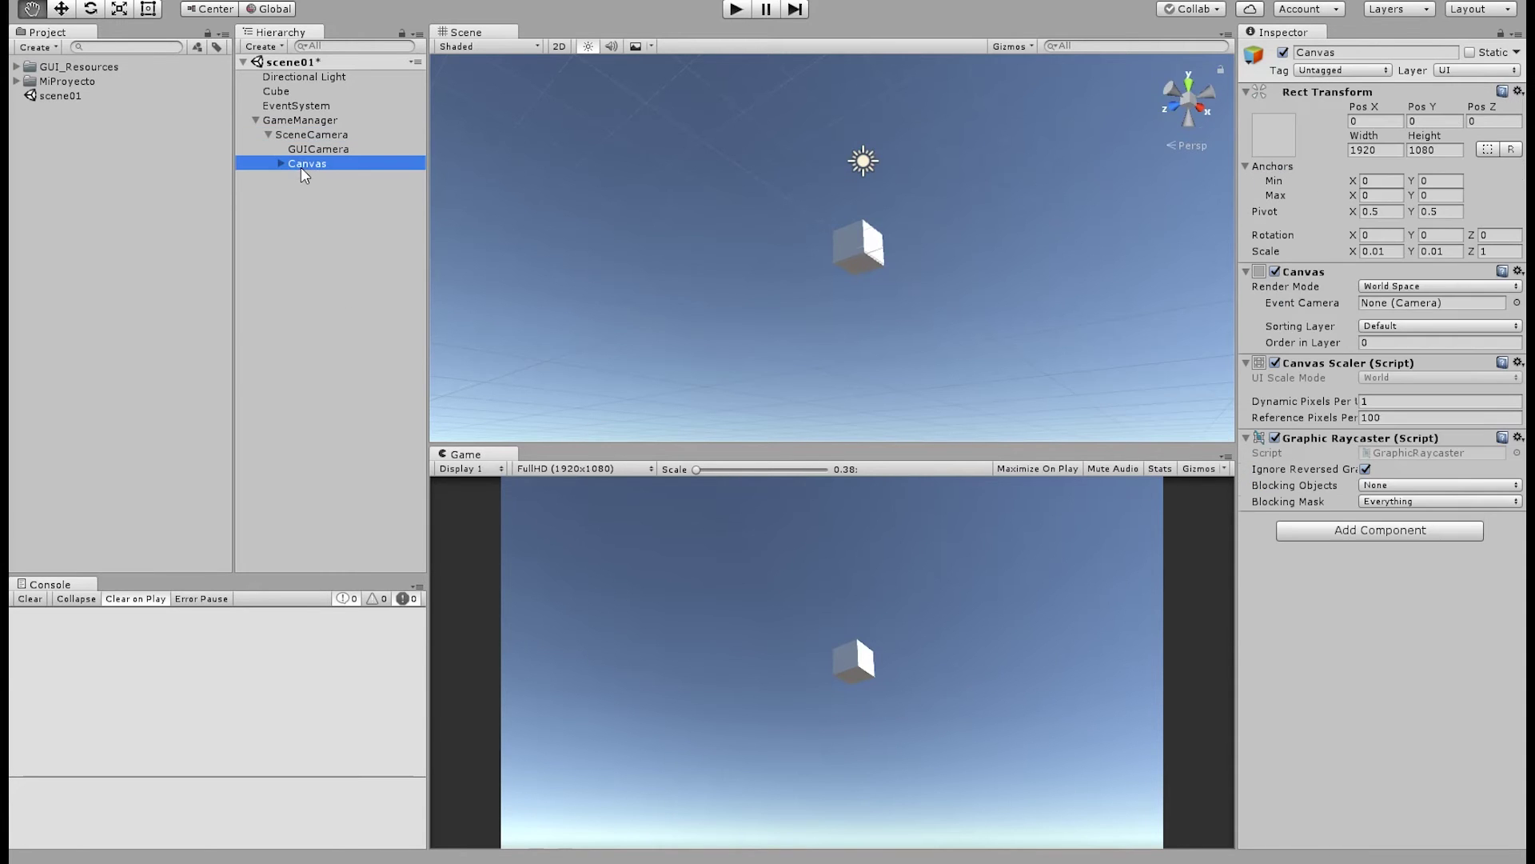
click(314, 148)
click(304, 163)
click(771, 381)
key(f)
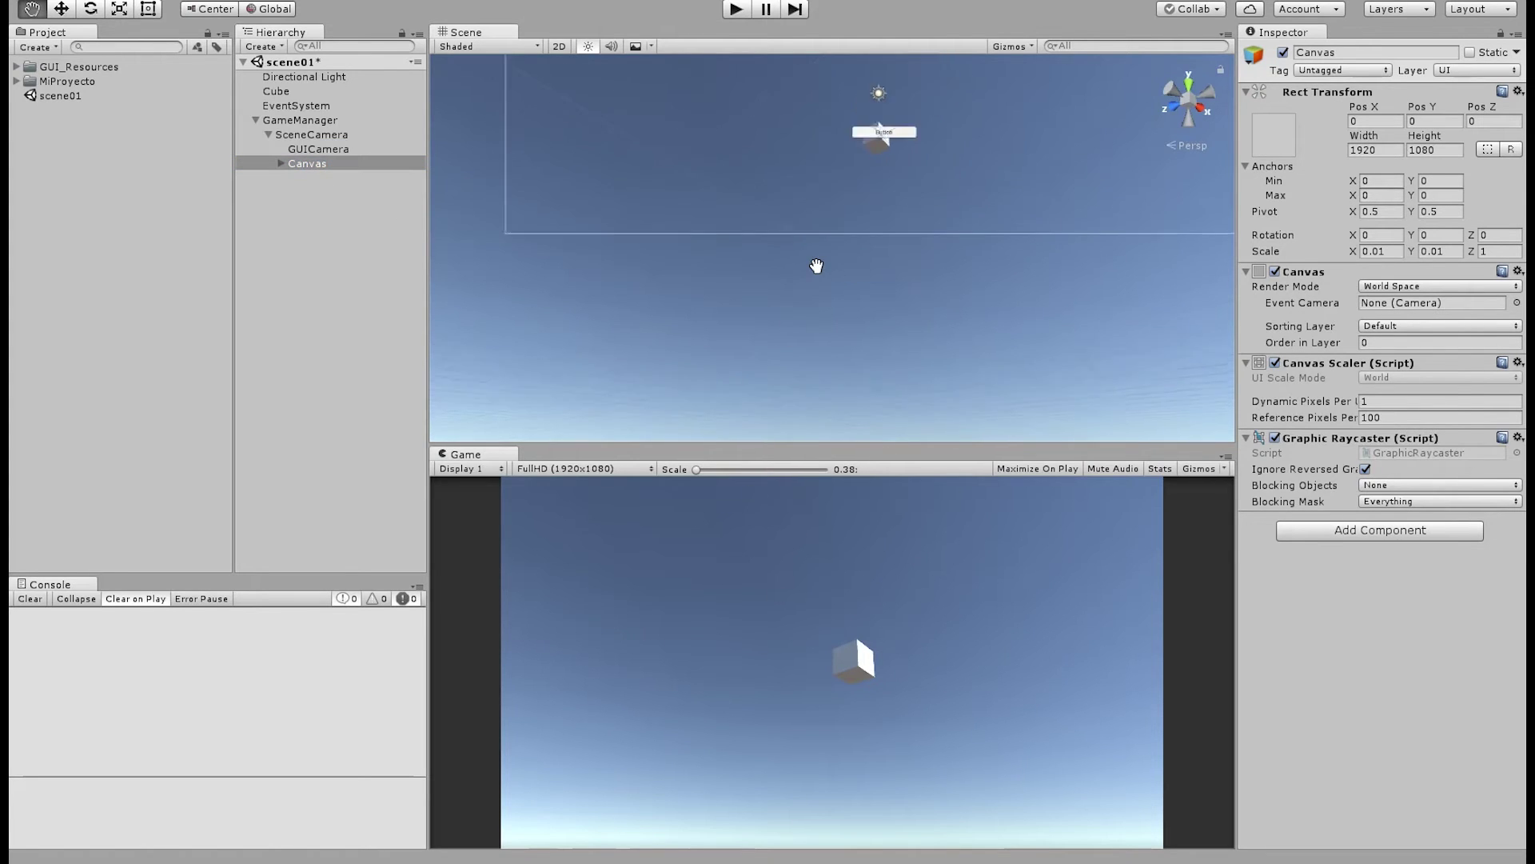
scroll(816, 265, up, 4)
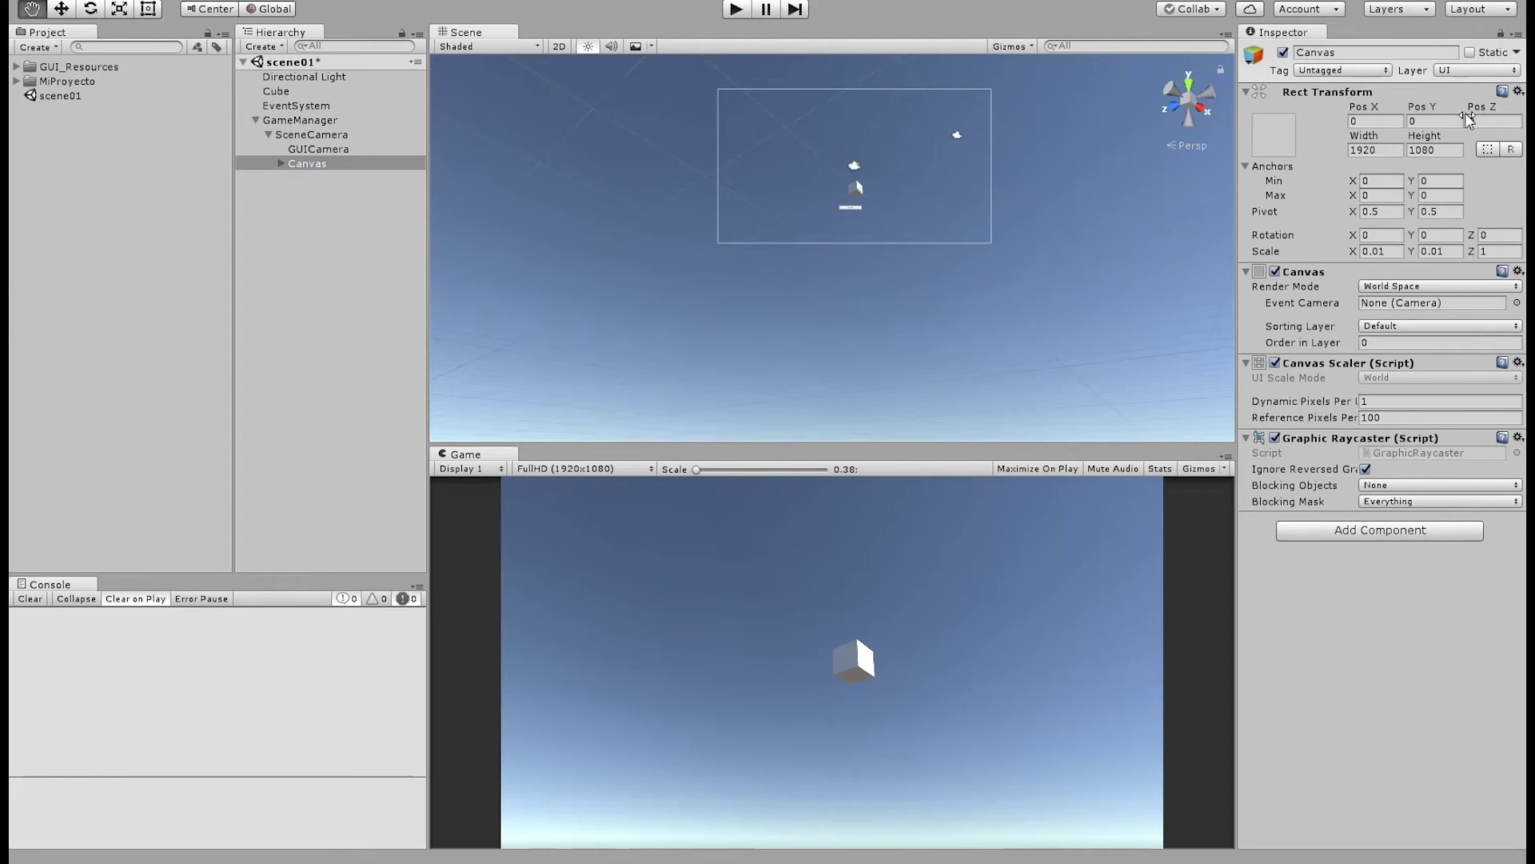
Set the Canvas Pos Z to 1 and assign GUICamera as its Event Camera
drag(1489, 111, 133, 118)
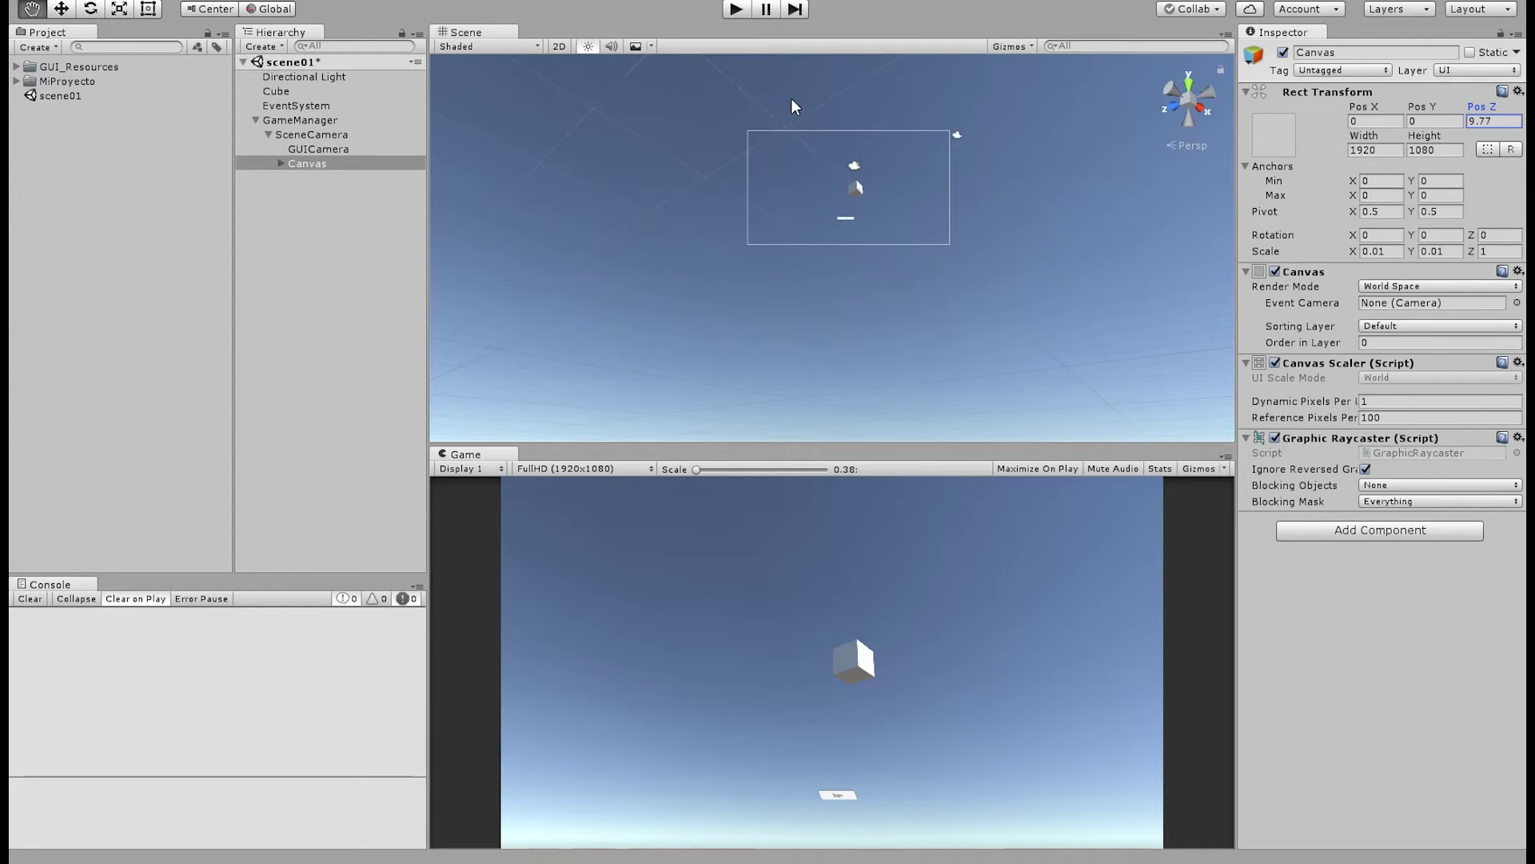
click(1503, 122)
text(1)
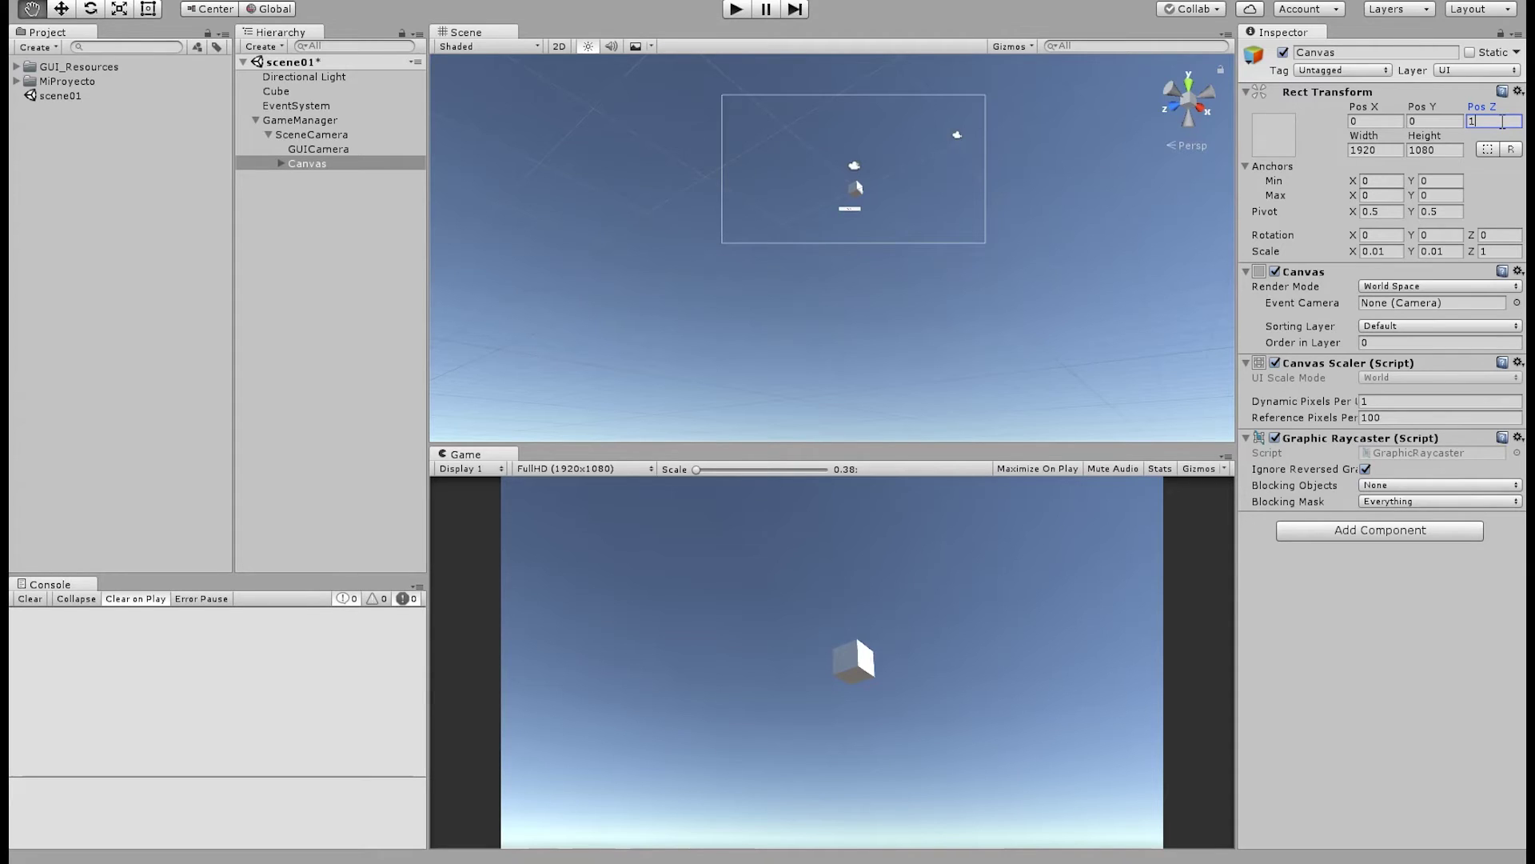
click(1374, 661)
click(1516, 305)
double_click(433, 124)
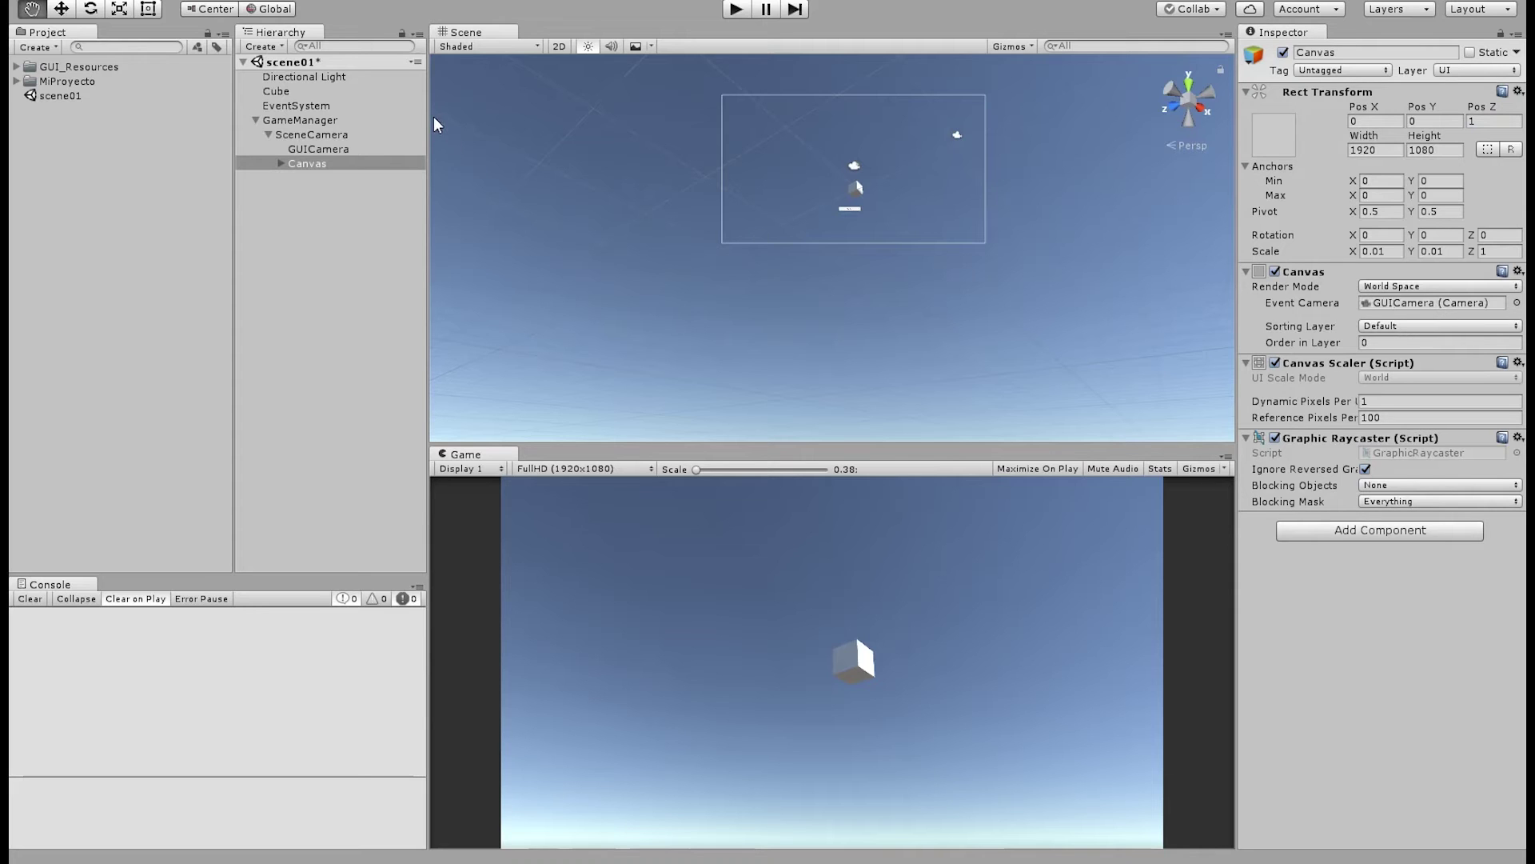
Try enlarging GUICamera's orthographic size to about 9.78, checking SceneCamera and Canvas against it
click(316, 149)
drag(1331, 232, 1486, 244)
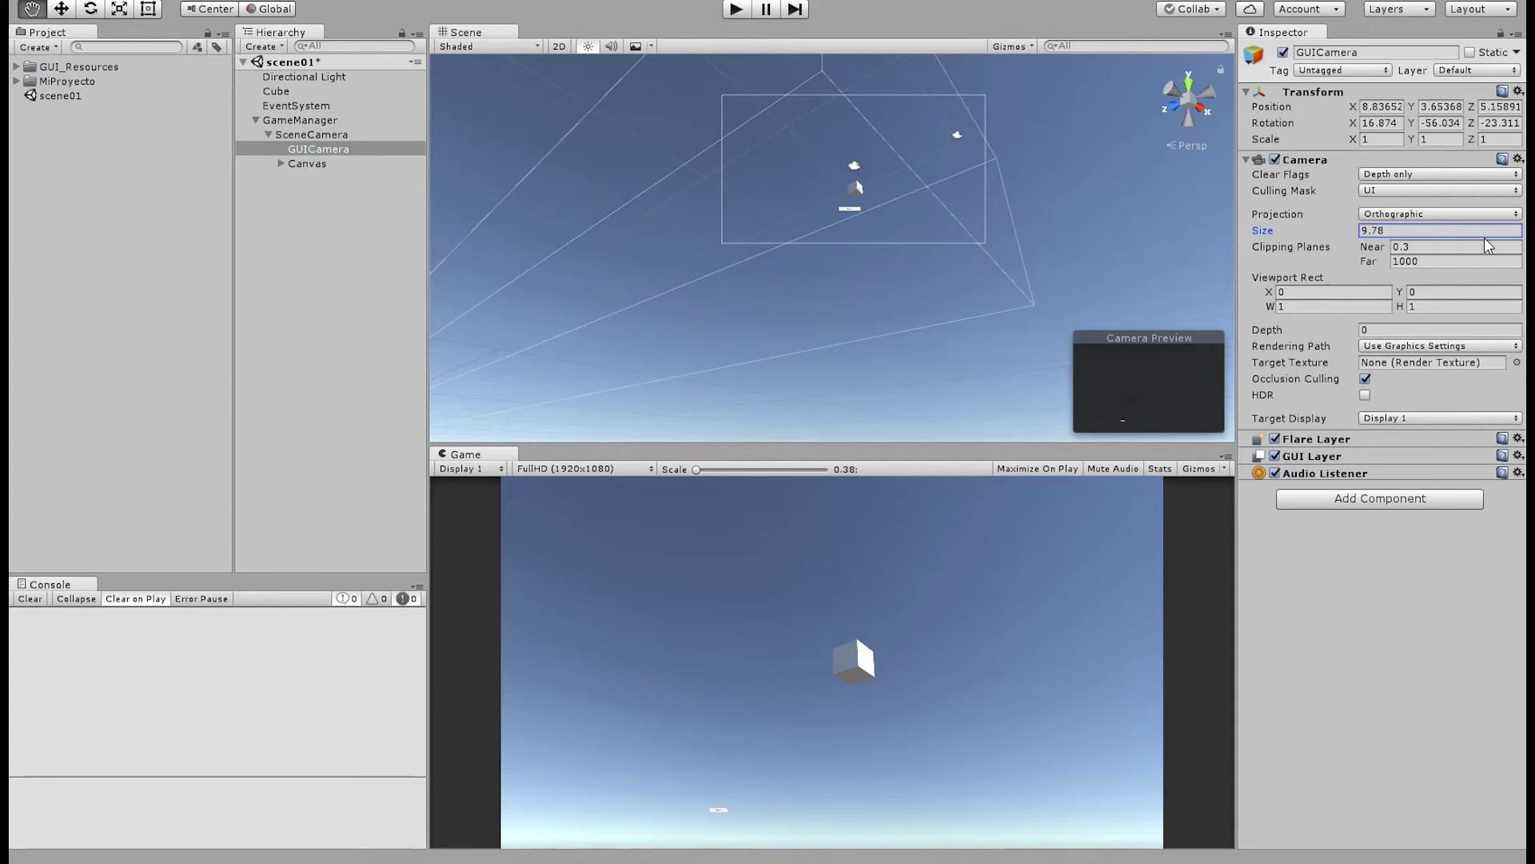
click(315, 136)
click(315, 151)
click(309, 163)
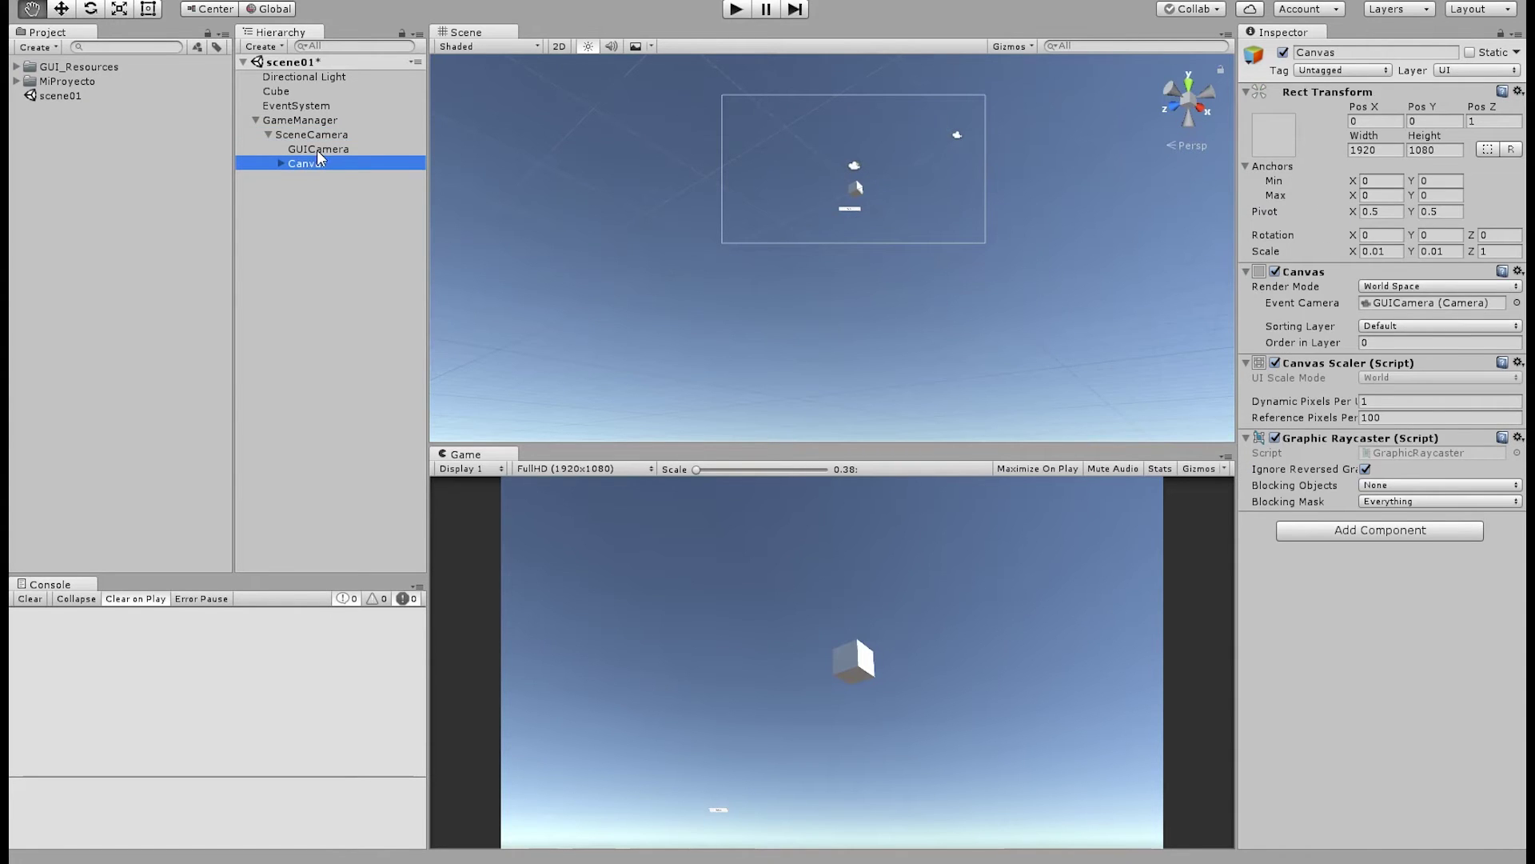
click(319, 149)
click(318, 134)
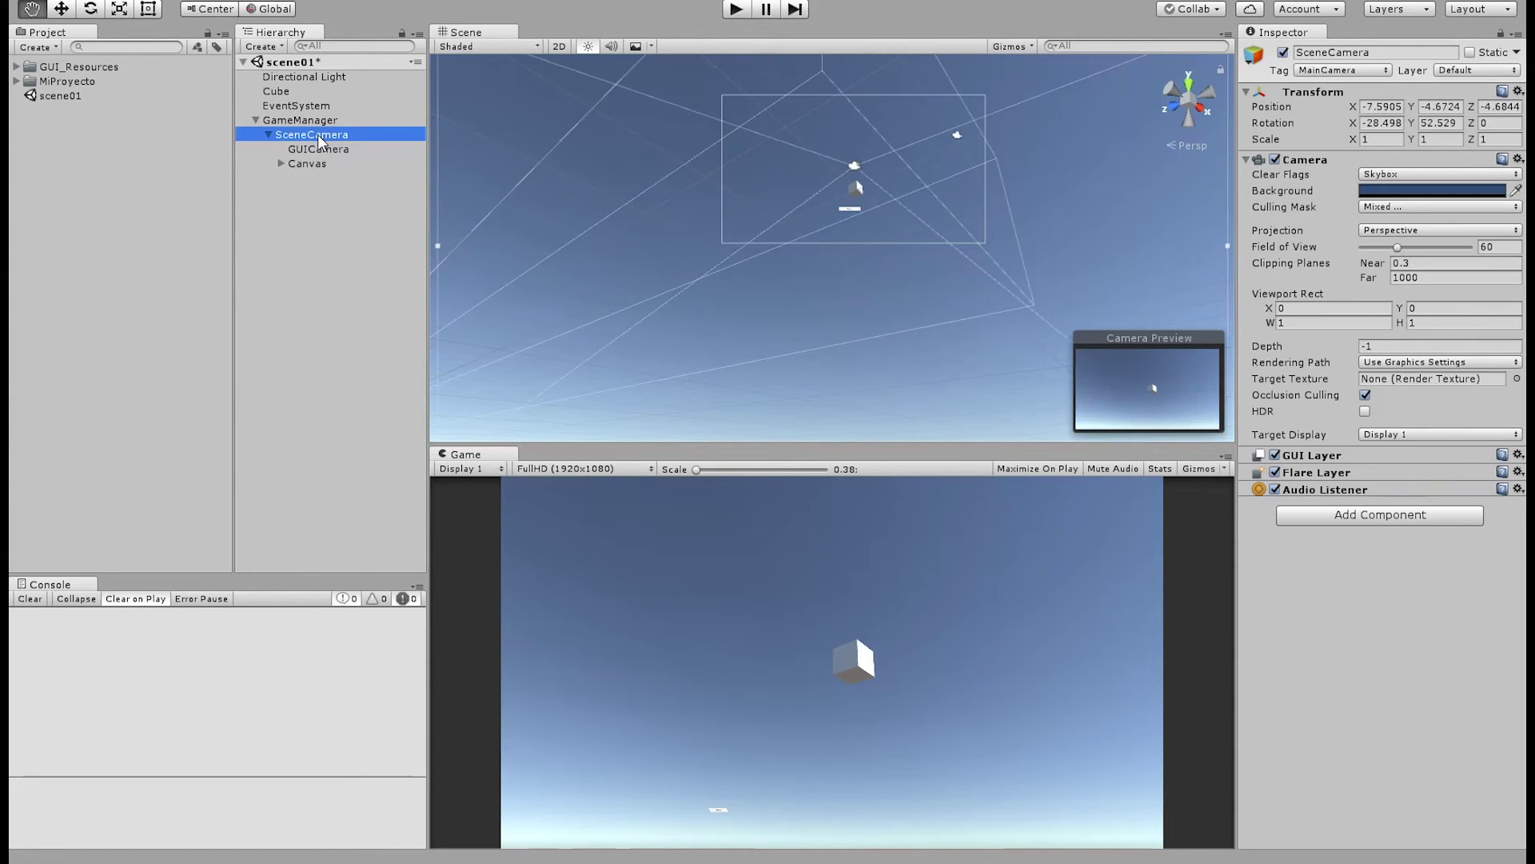
Reset GUICamera's rotation and position to 0 on all axes
click(315, 148)
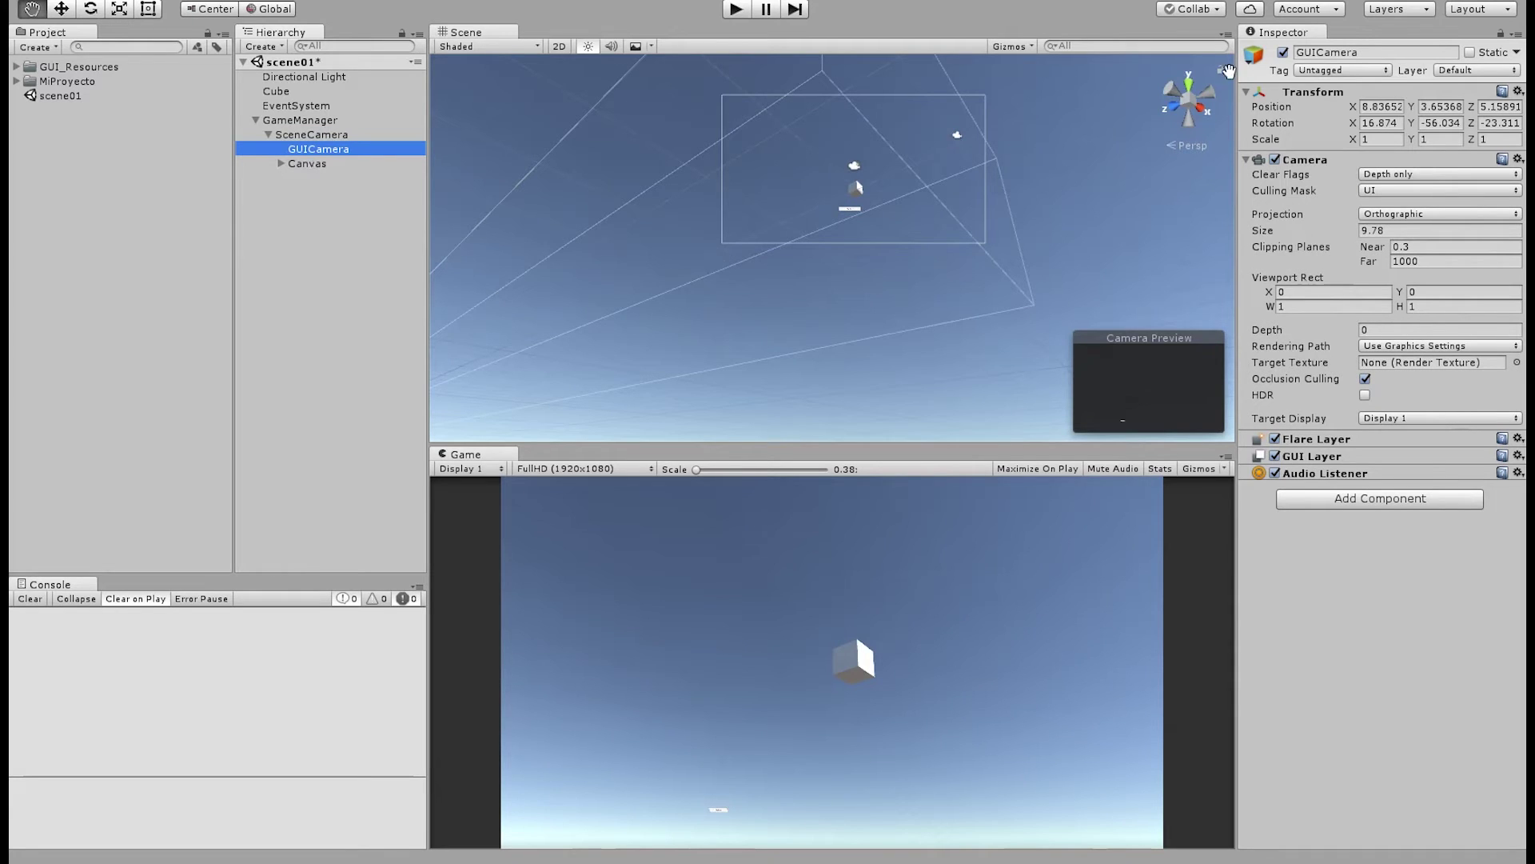
click(1379, 123)
text(0)
click(1439, 122)
text(0)
click(1499, 122)
text(0)
click(1500, 107)
text(0)
click(1440, 107)
text(0)
click(1379, 107)
text(0)
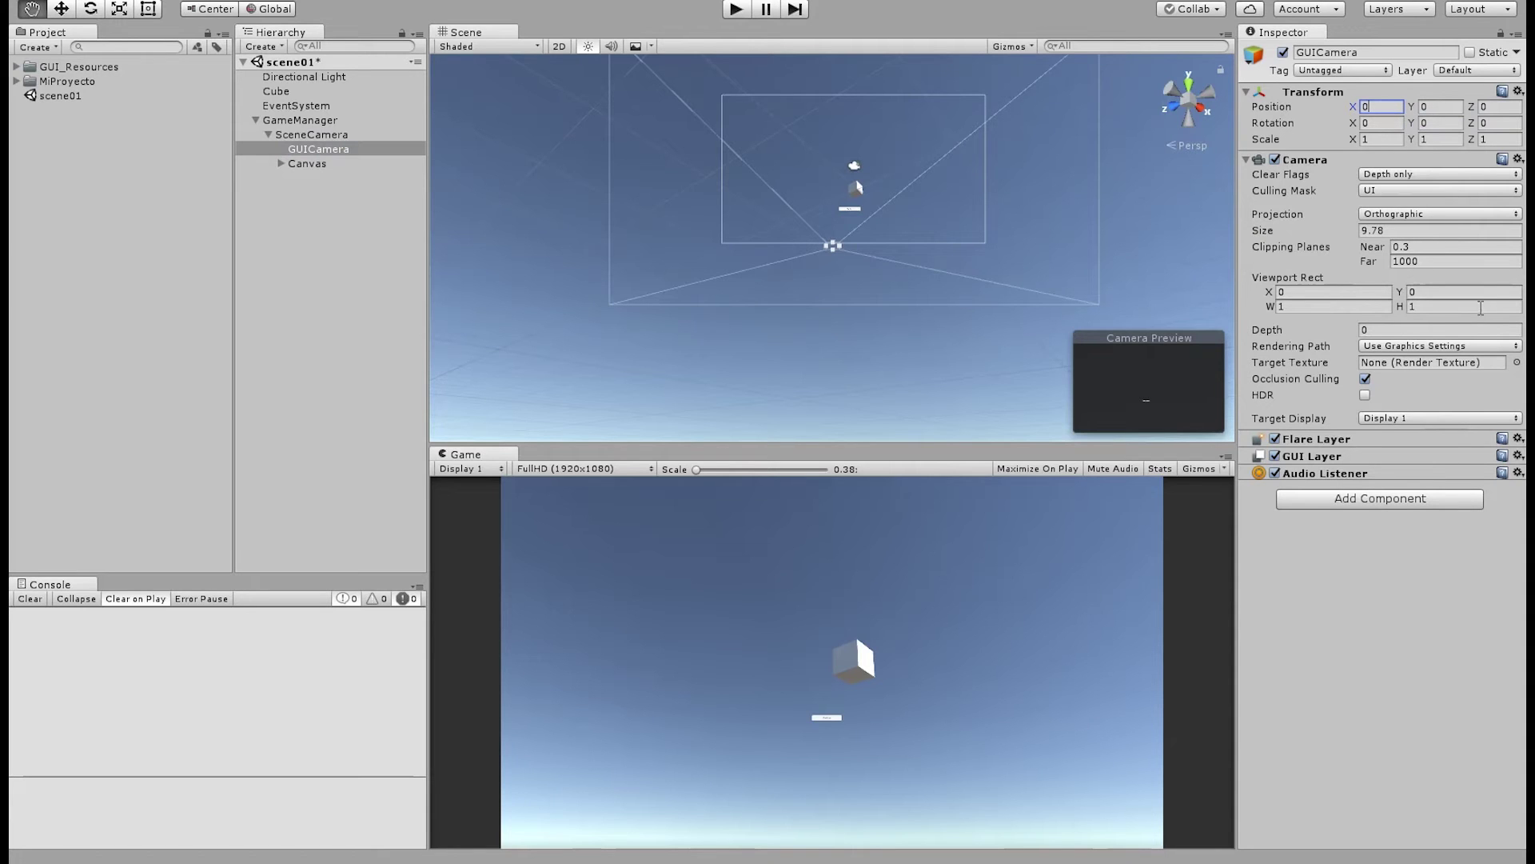
Reduce GUICamera's orthographic size to about 3.69
click(1408, 612)
drag(1309, 231, 1254, 281)
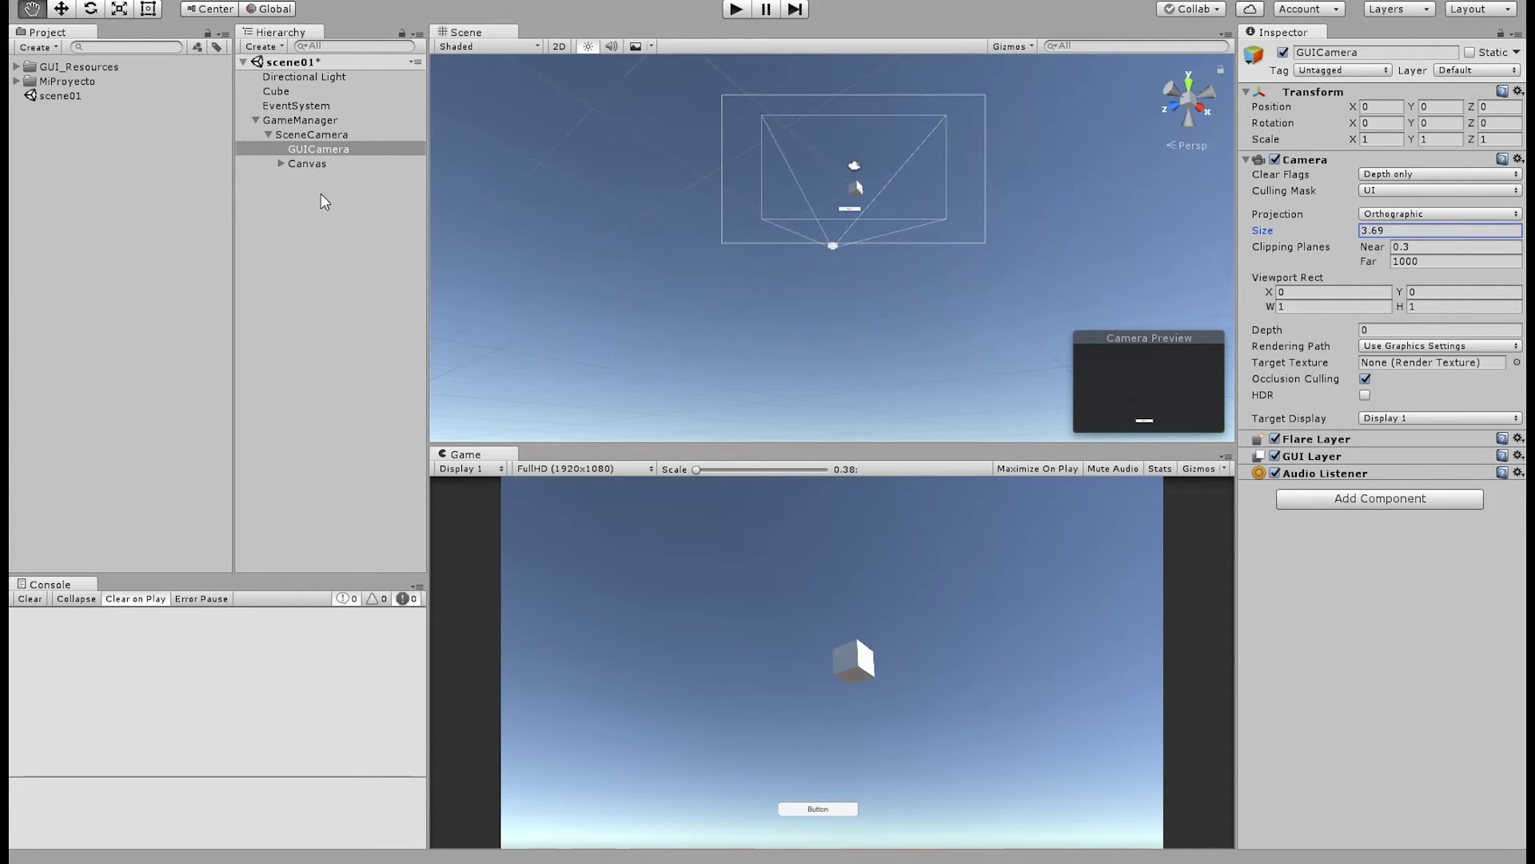
click(302, 120)
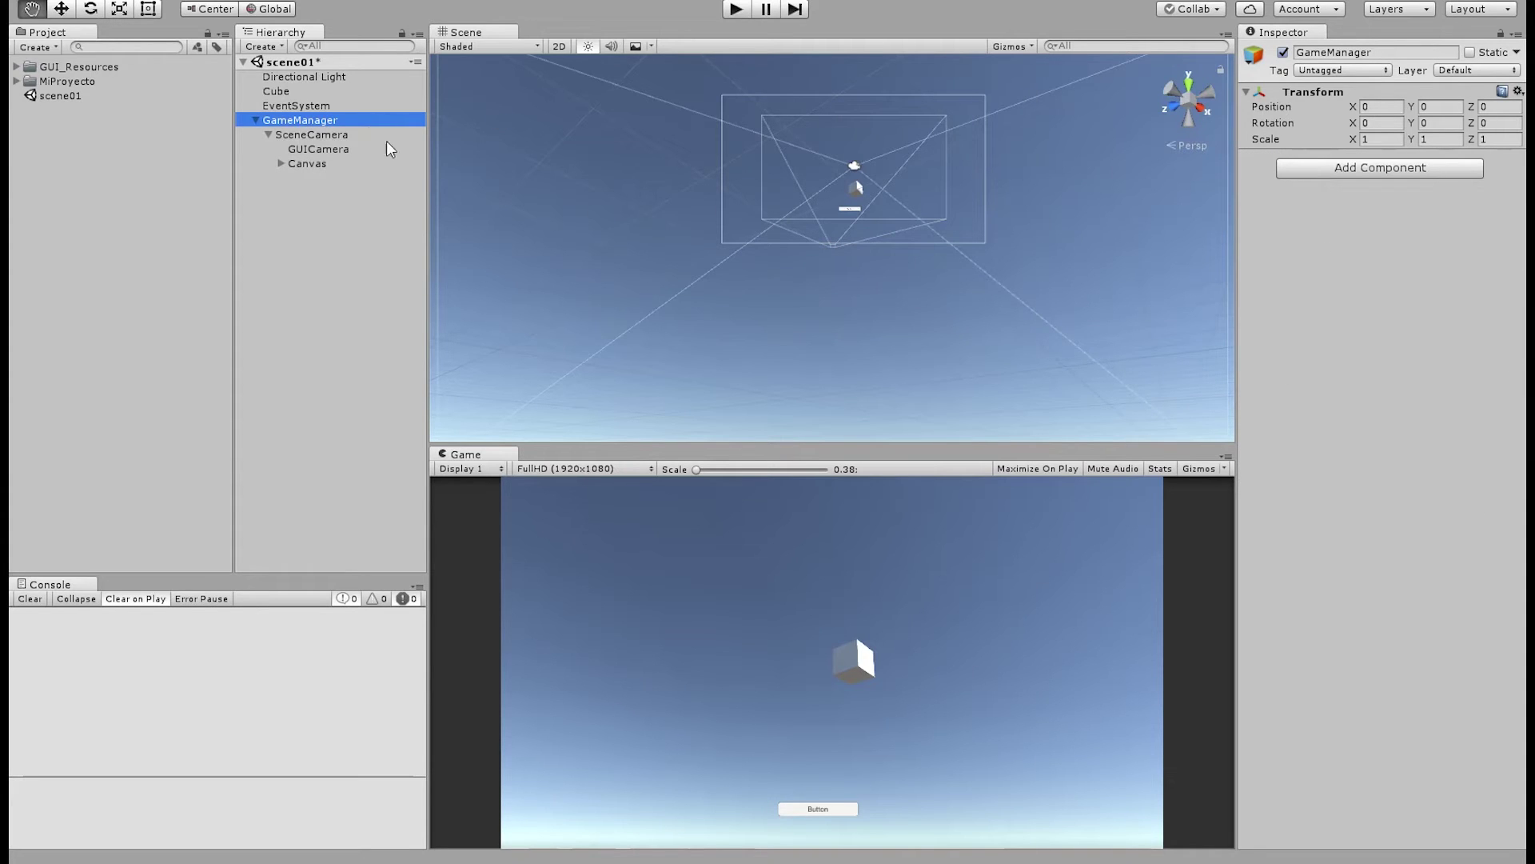
Align SceneCamera with a Scene view looking down at the cube from above the horizon
click(308, 134)
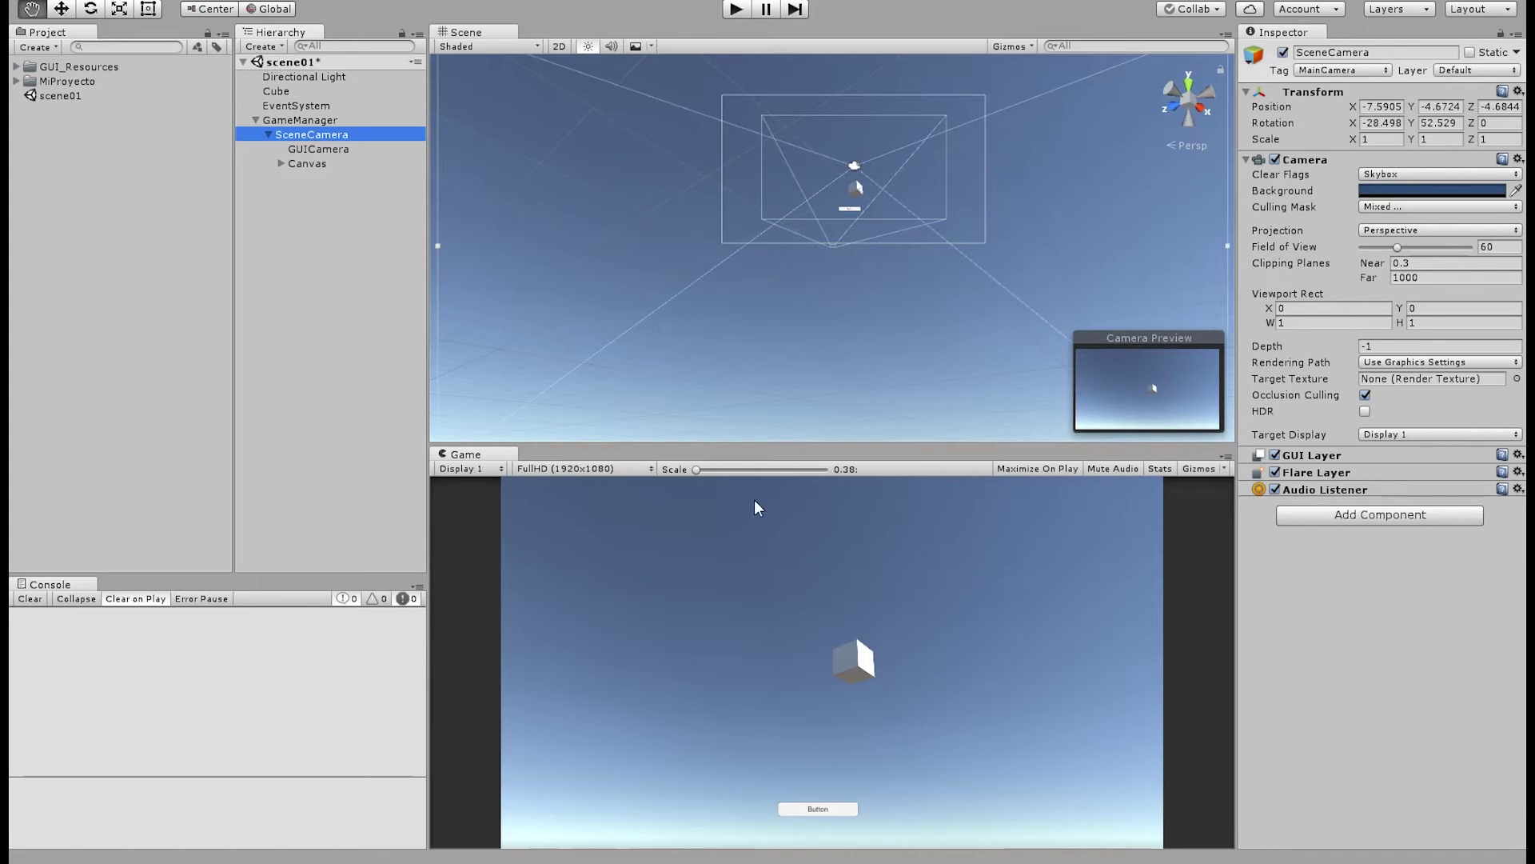
alt+drag(872, 304, 564, 439)
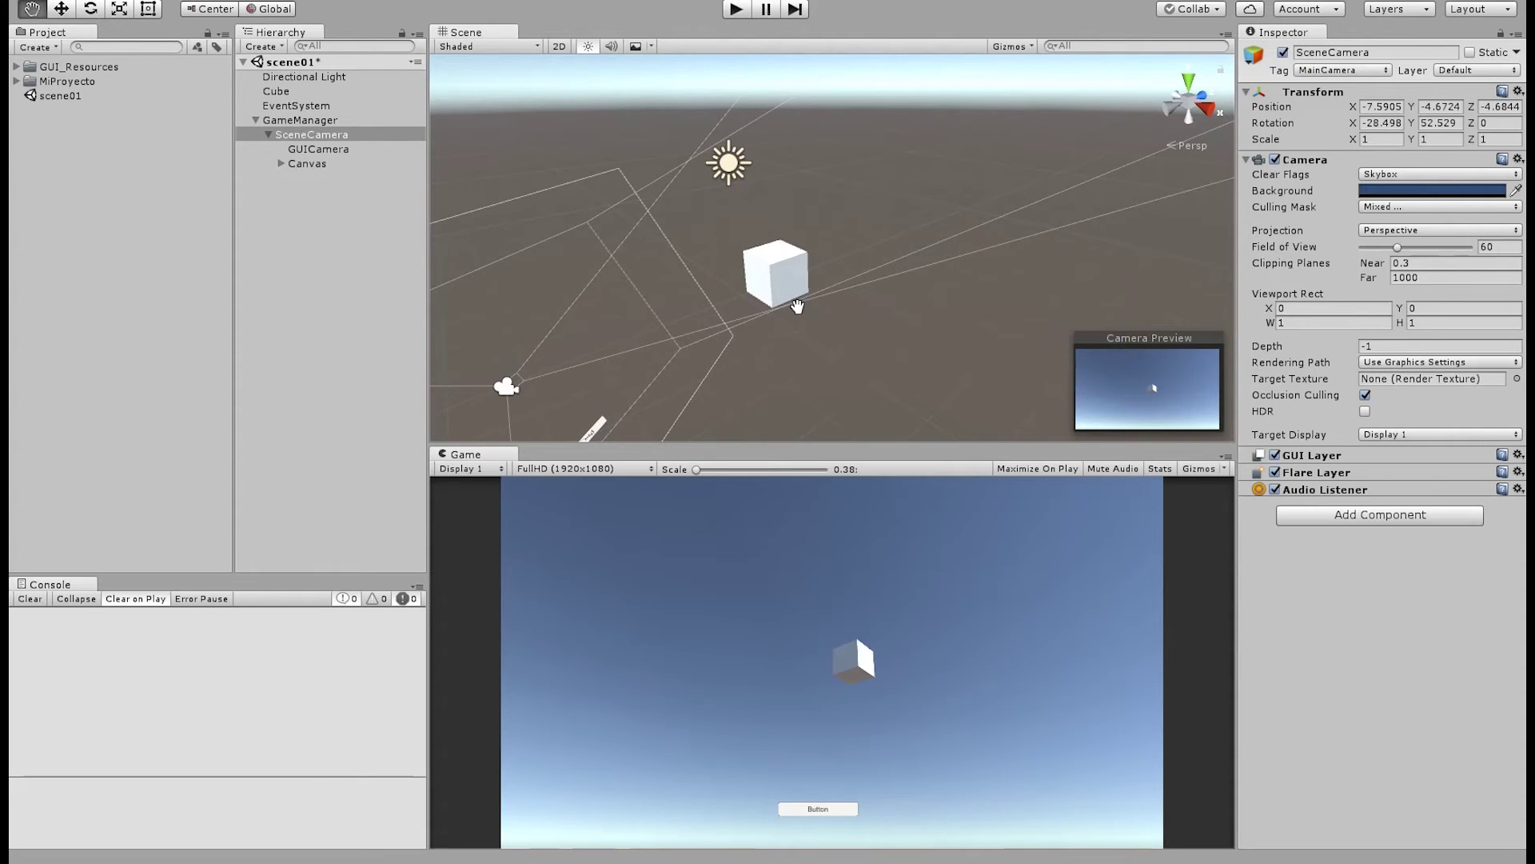
key(ctrl+shift+f)
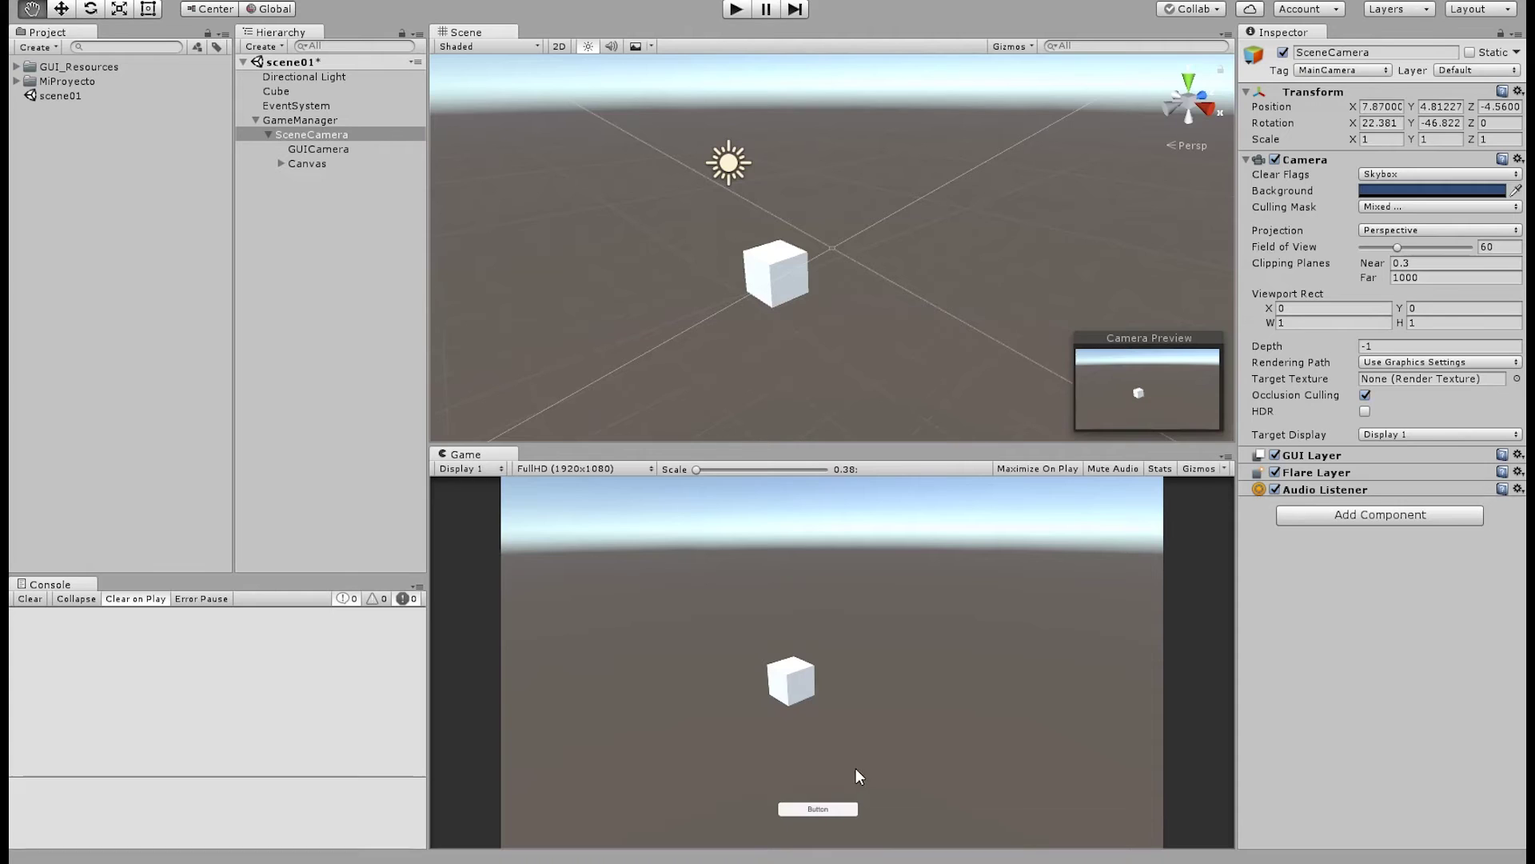
Examine the transforms of SceneCamera, GUICamera and Canvas, and view their arrangement in the scene from the side
click(313, 135)
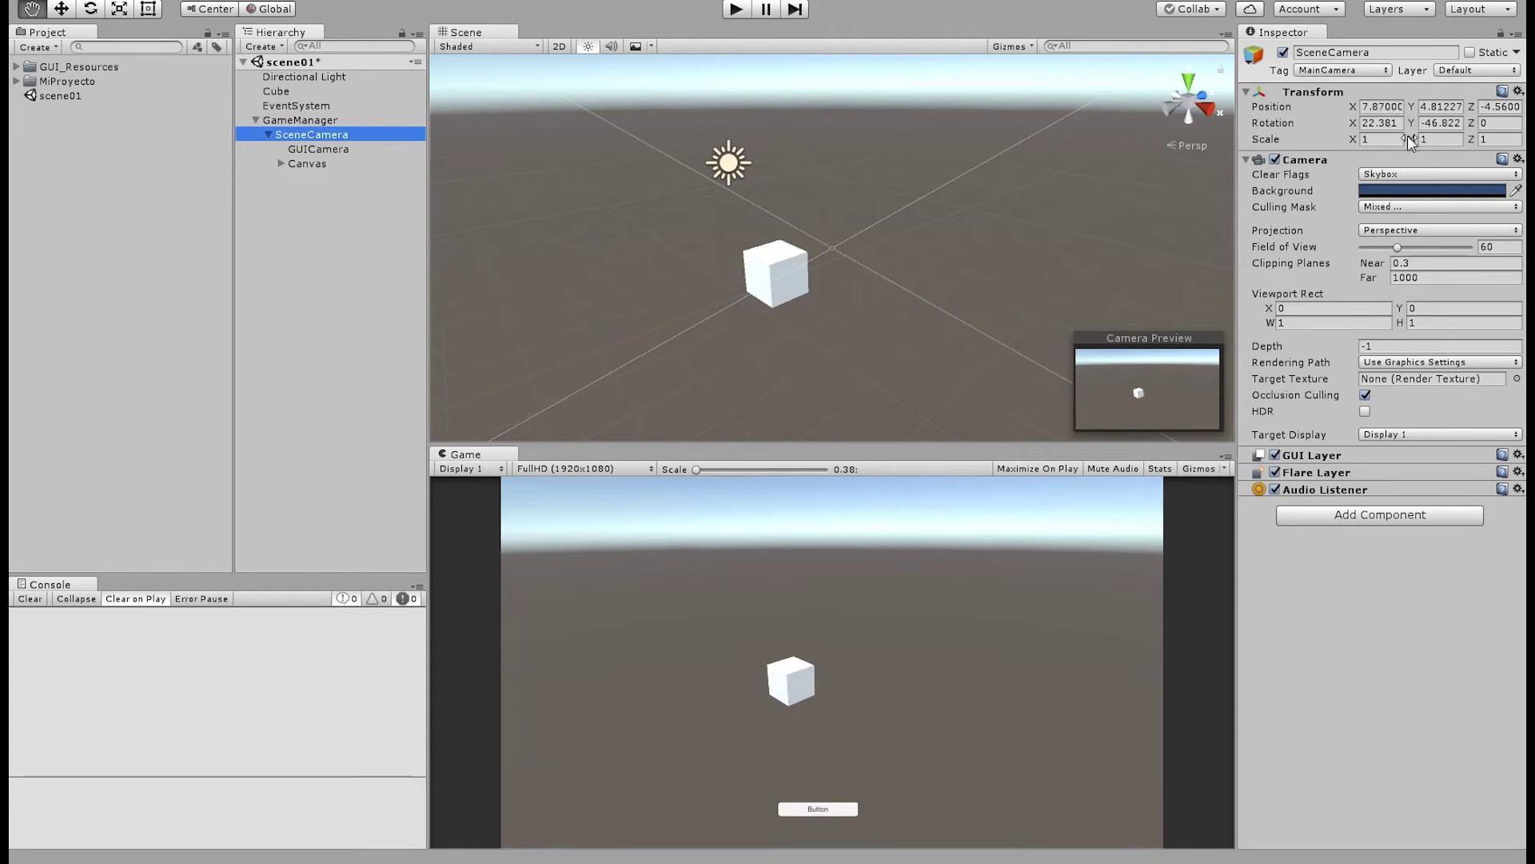
click(320, 150)
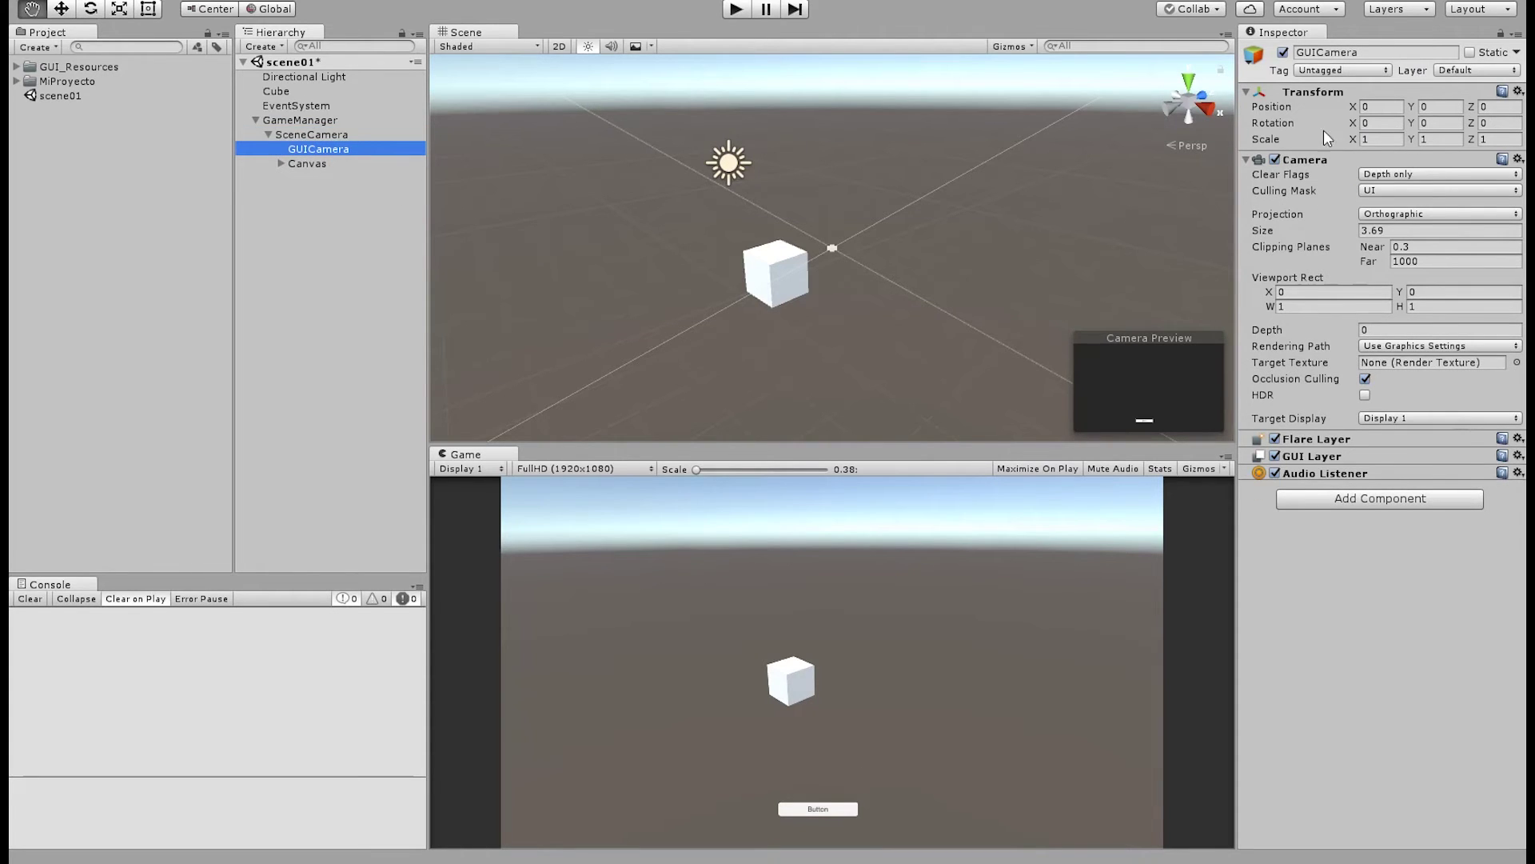
click(318, 164)
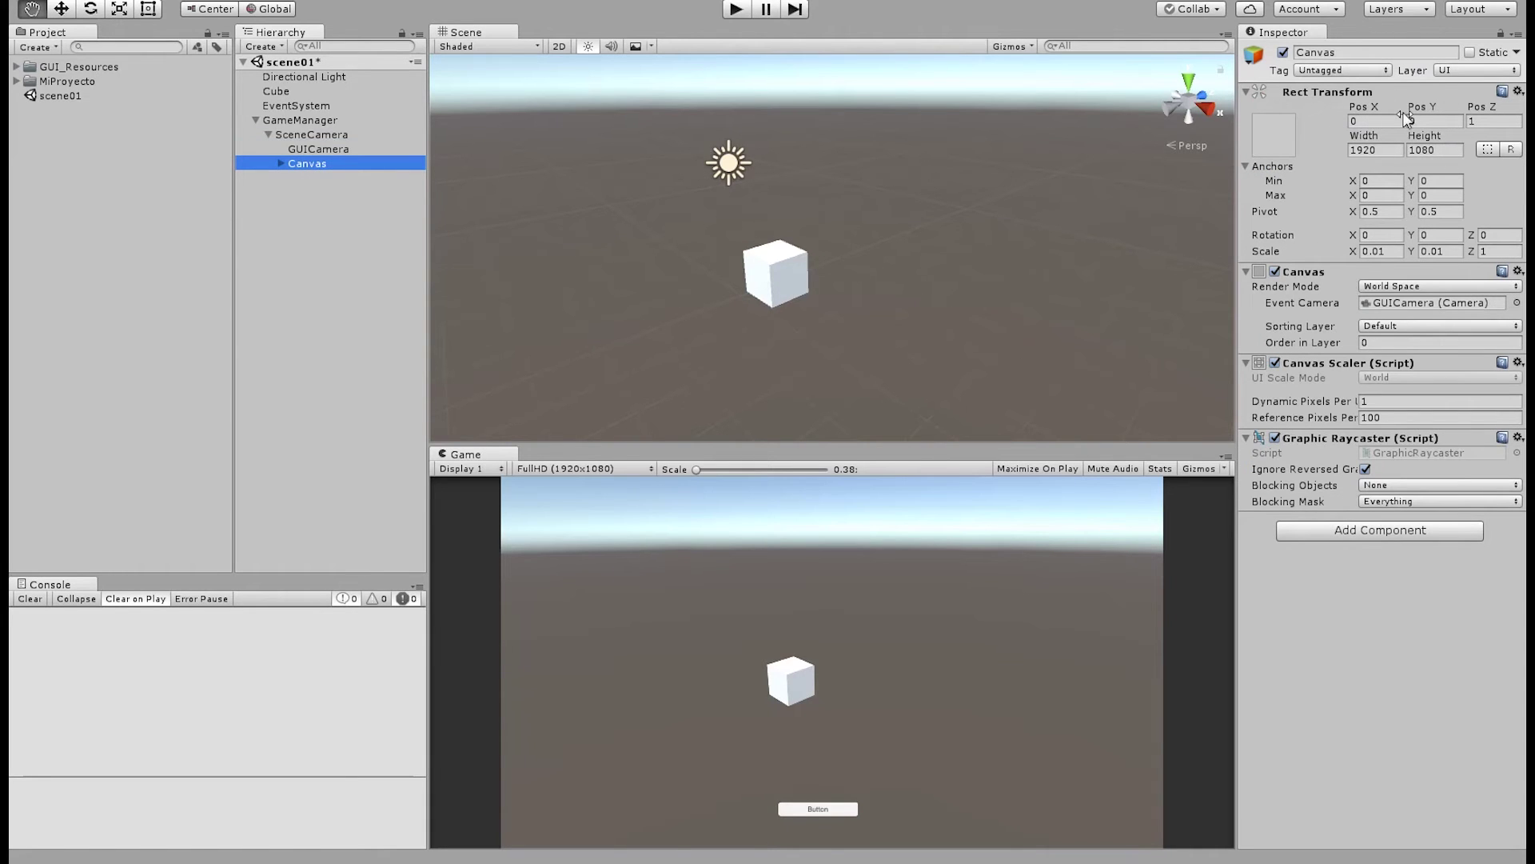
alt+drag(960, 246, 586, 329)
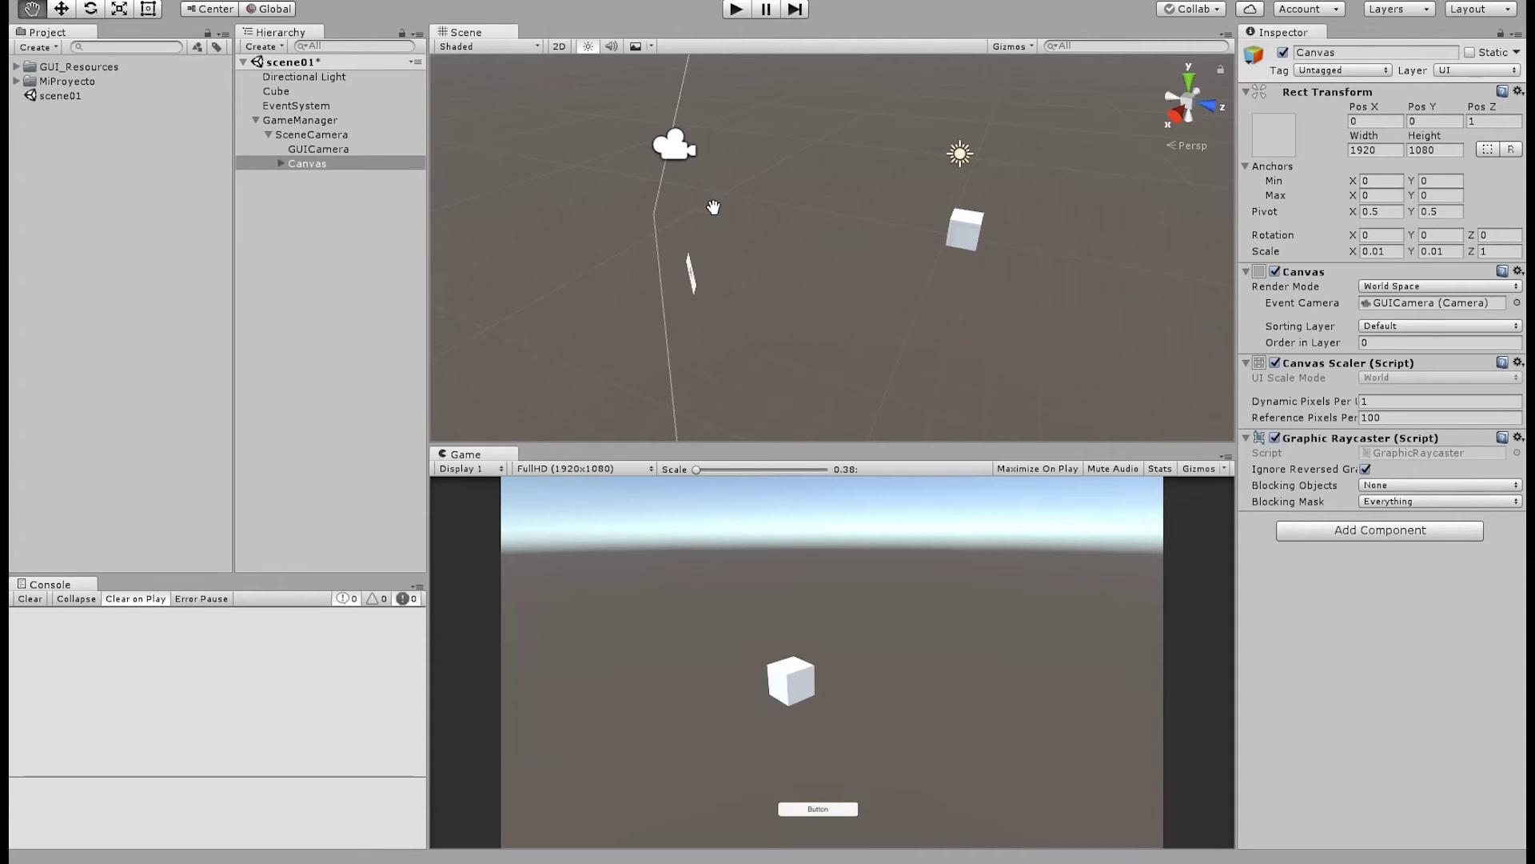
click(262, 300)
click(300, 164)
click(282, 164)
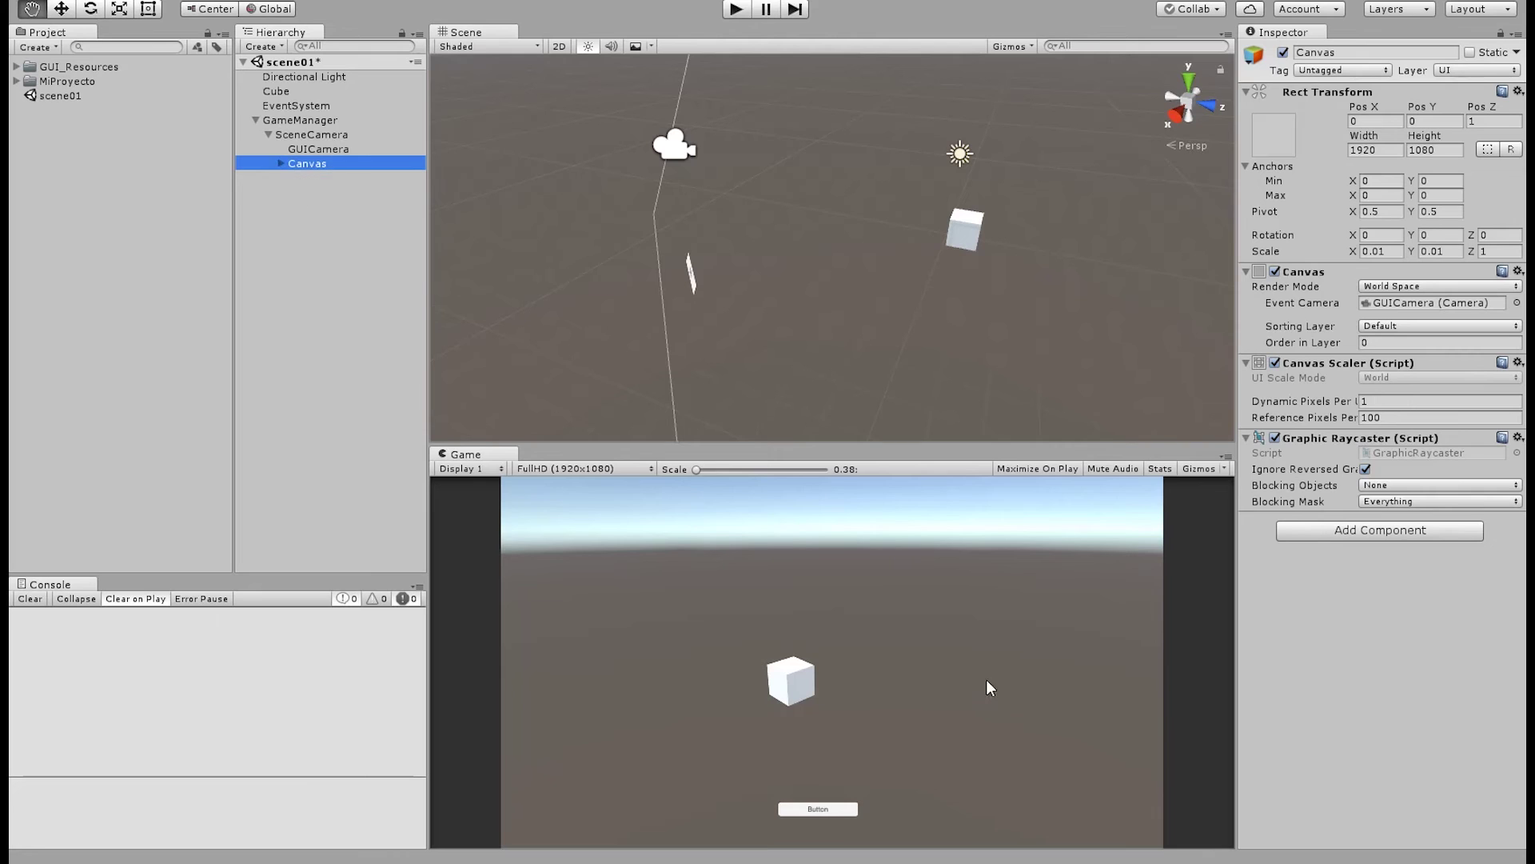
Assign SceneCamera as the Canvas's Event Camera and test the button in Play mode with an enlarged Game view
drag(913, 445, 924, 390)
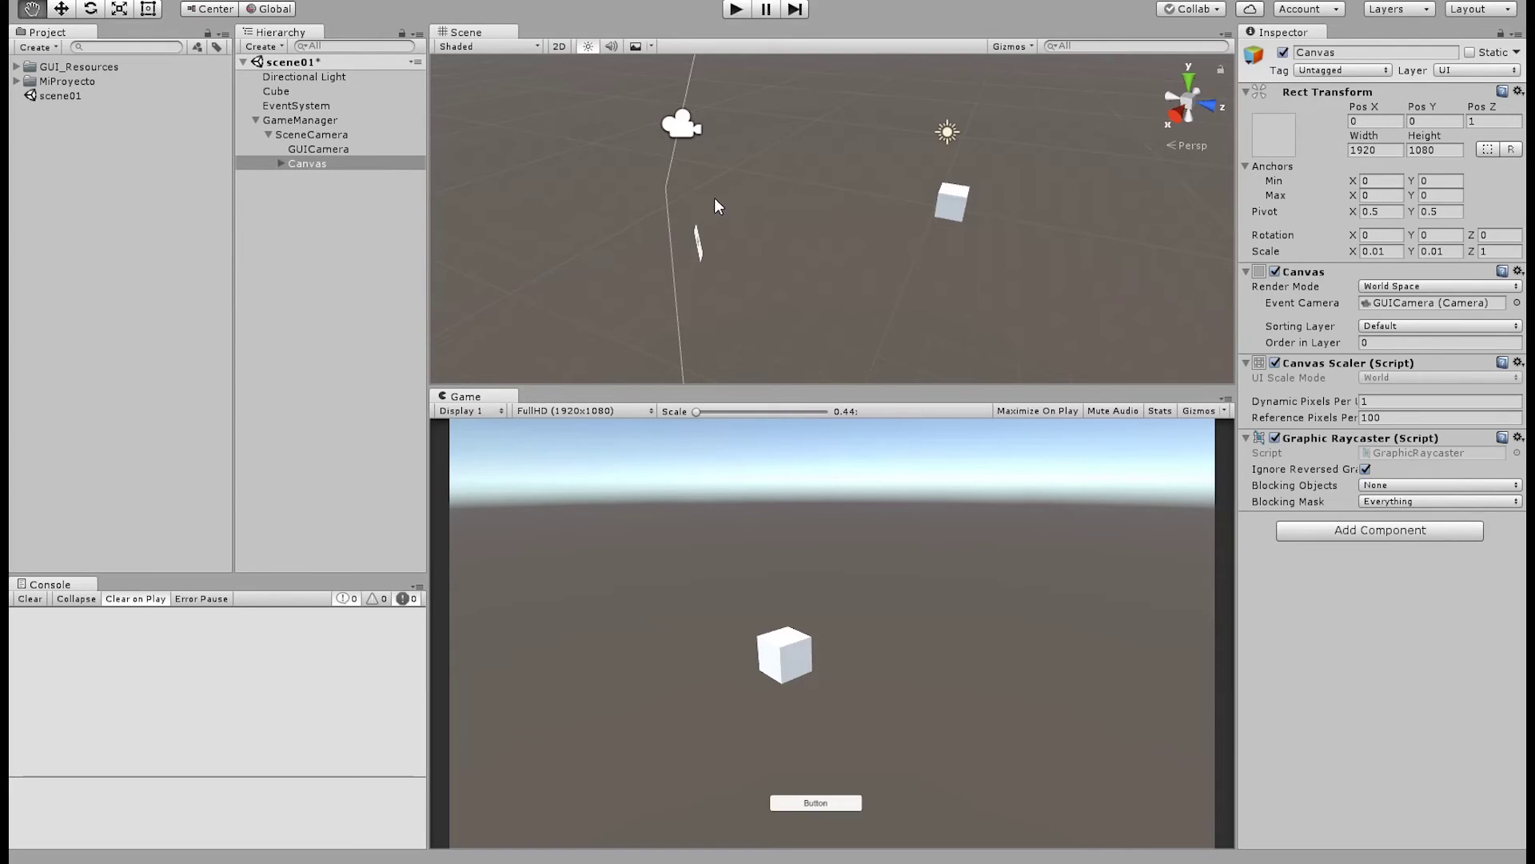
drag(323, 135, 1431, 304)
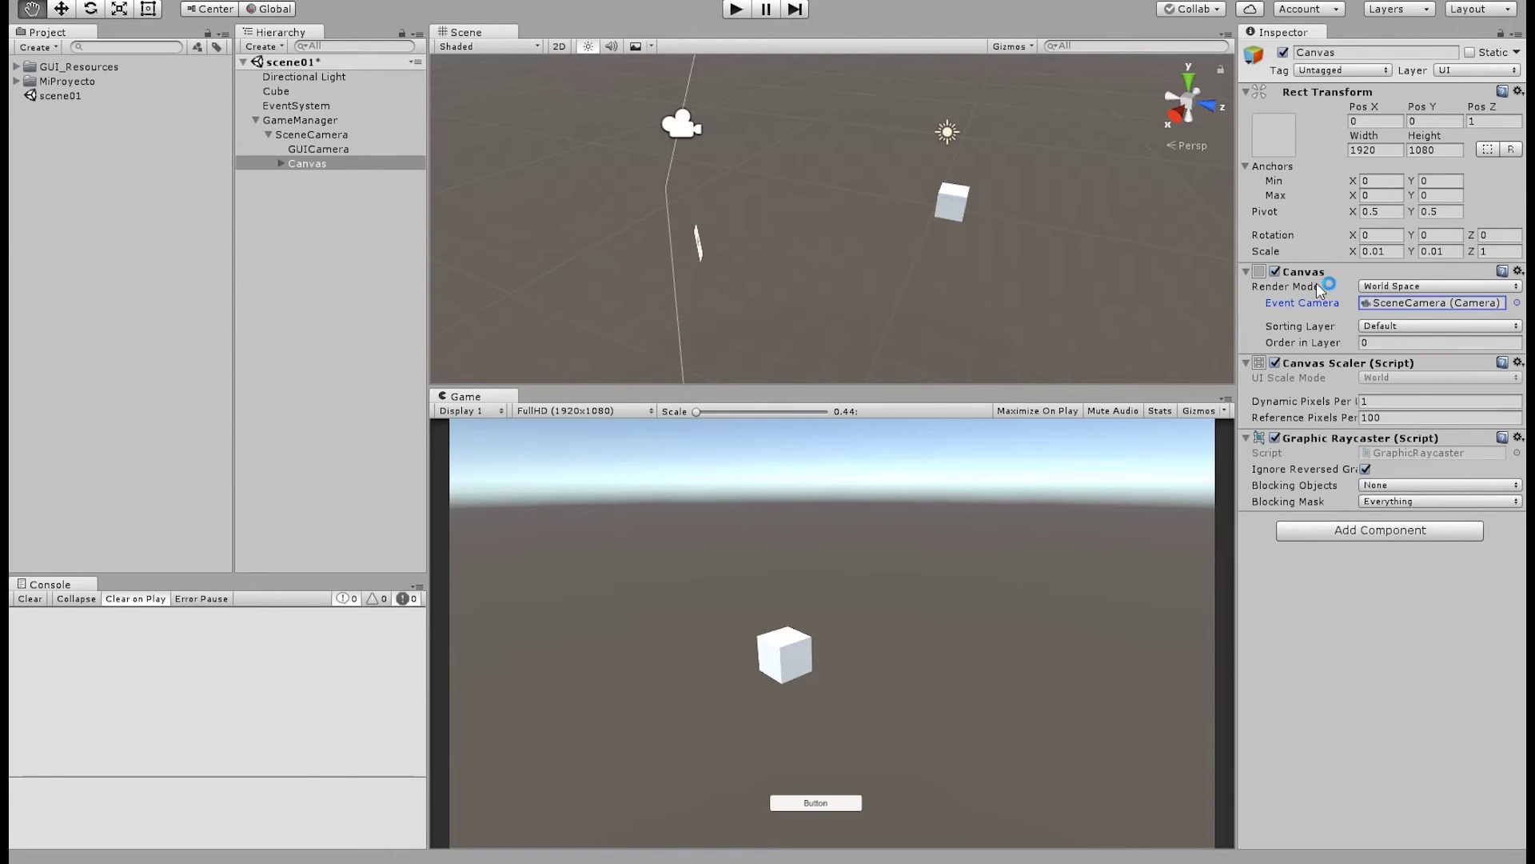
click(735, 9)
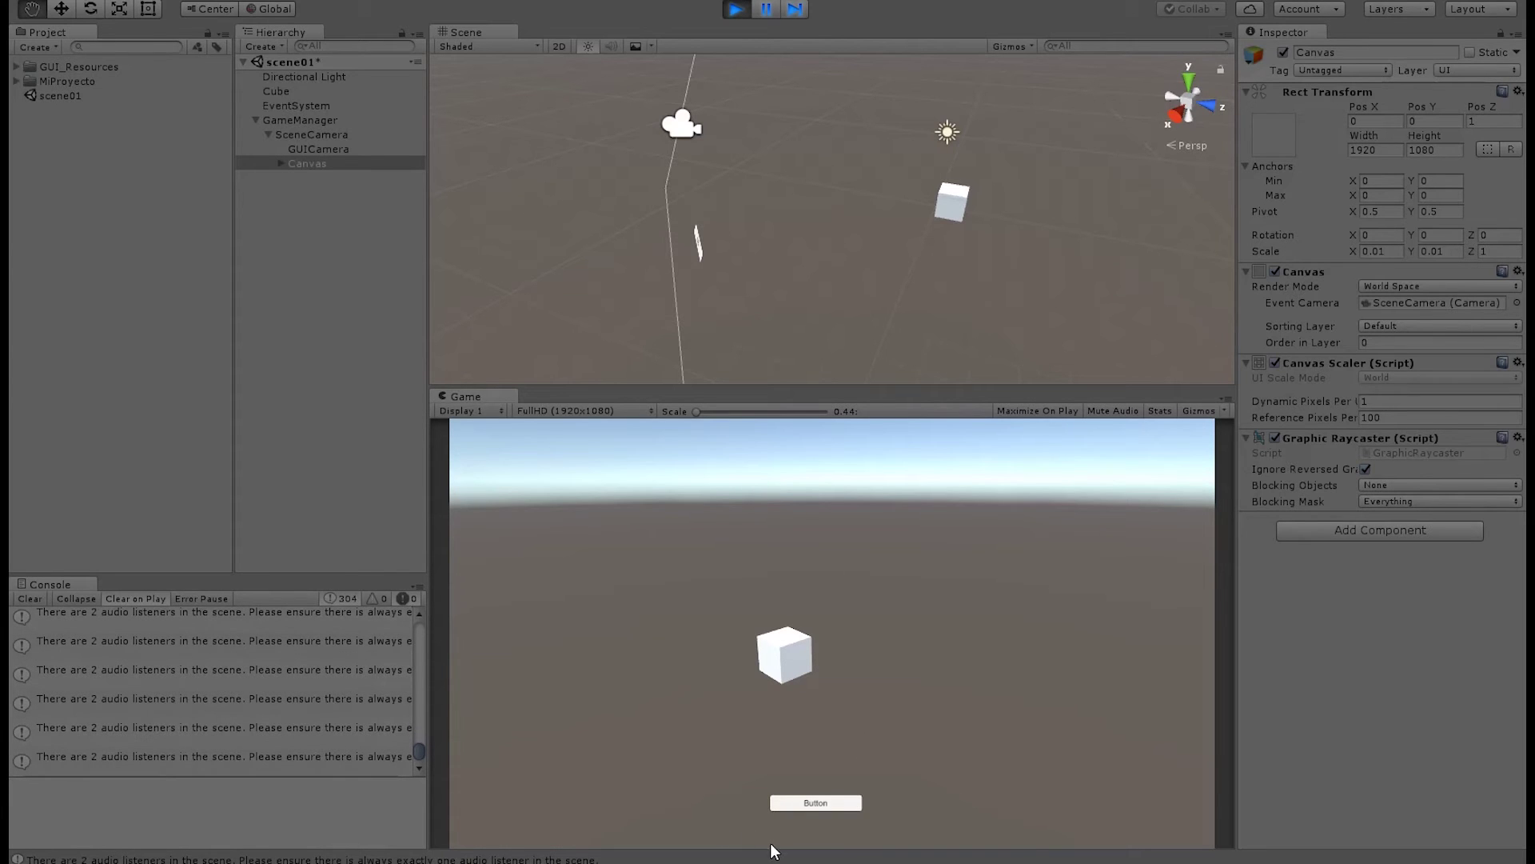
click(736, 10)
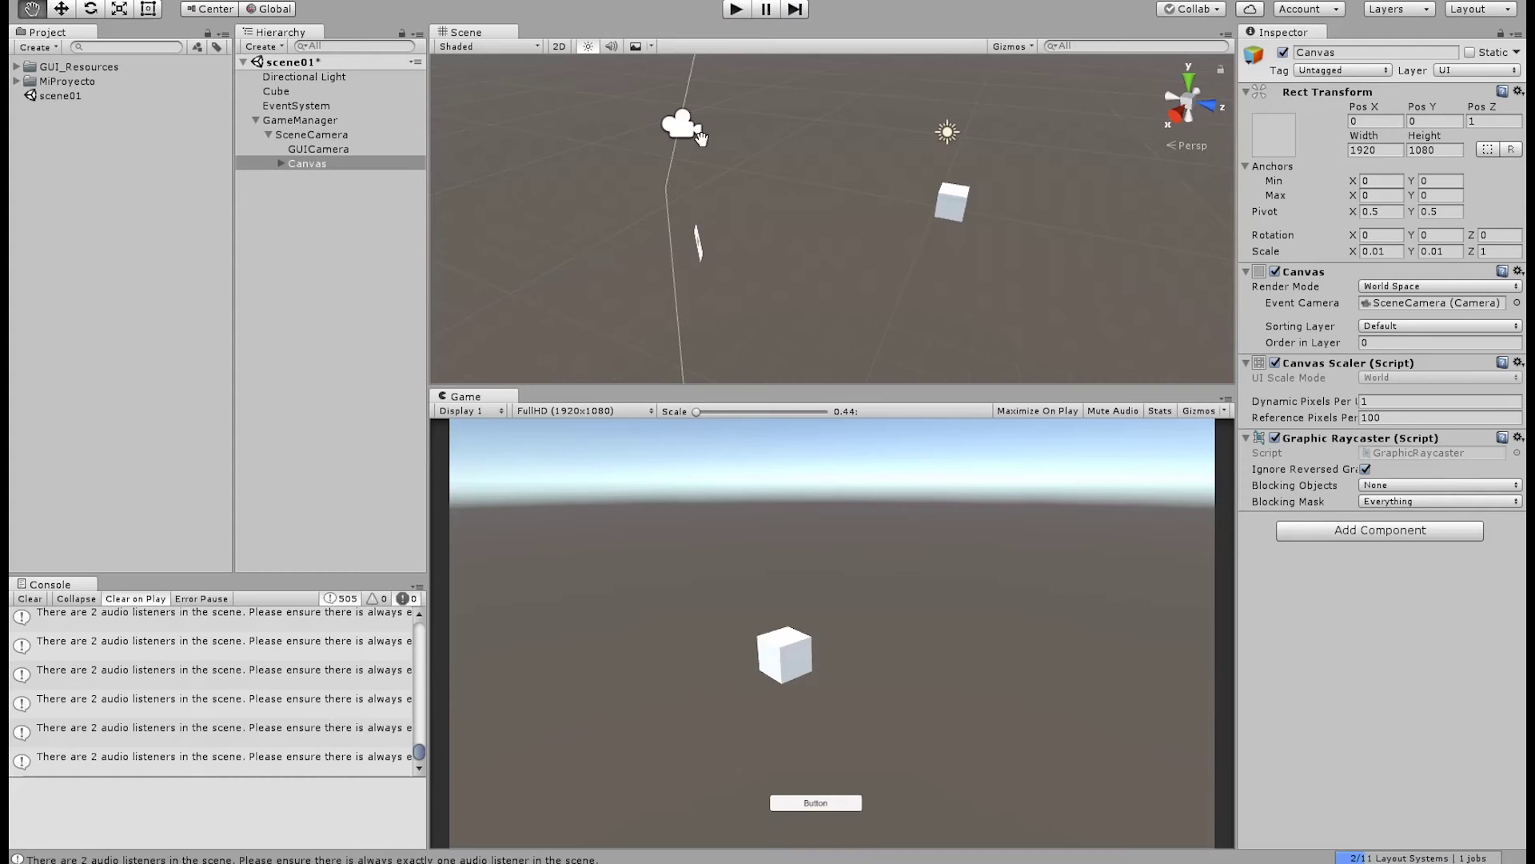
Check GameManager, SceneCamera and GUICamera for Audio Listener components
click(312, 149)
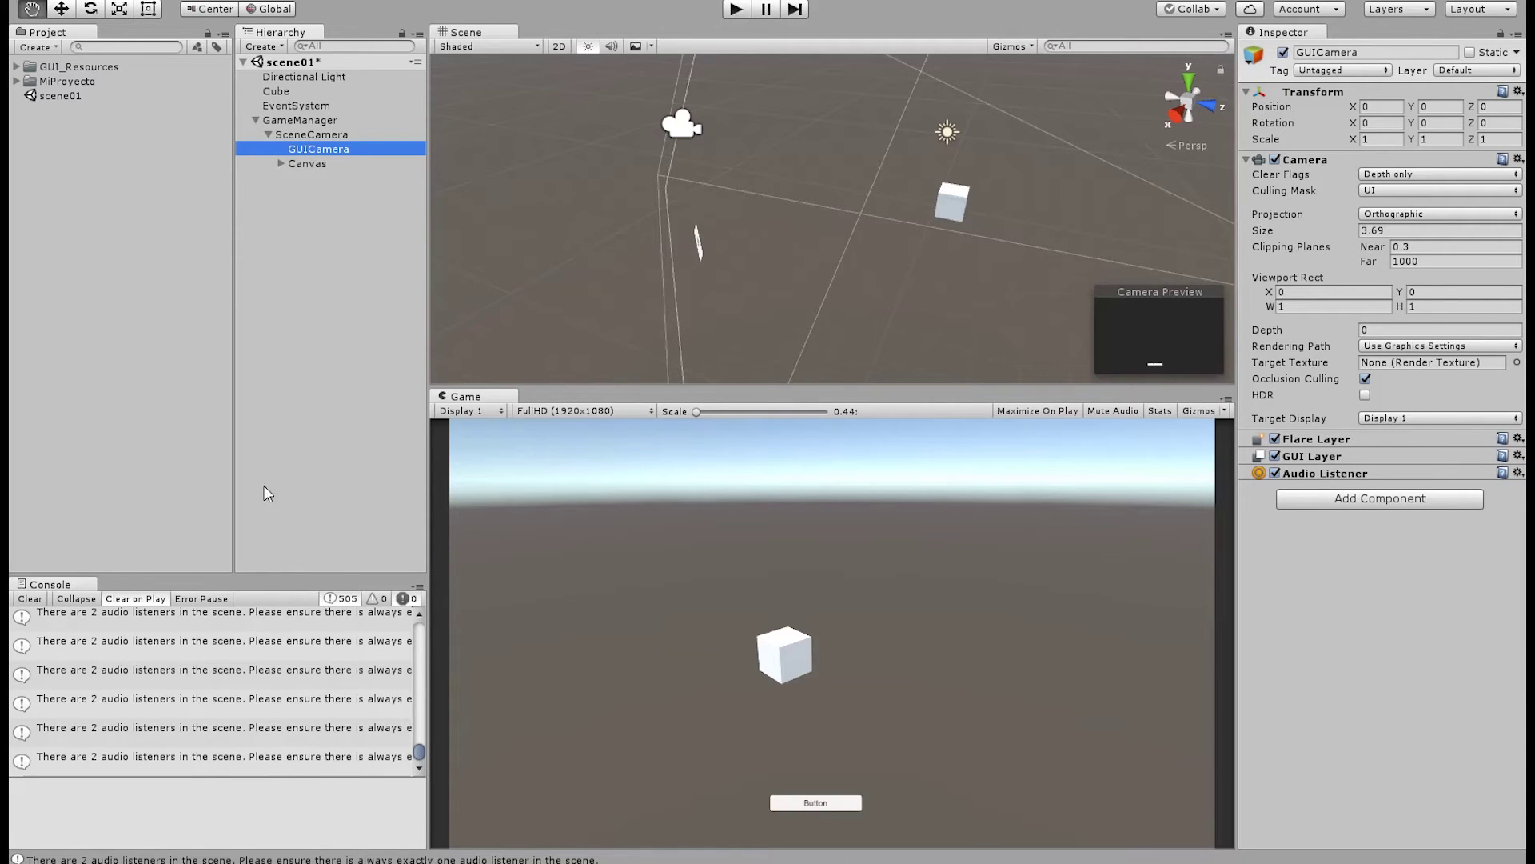
click(309, 121)
click(312, 134)
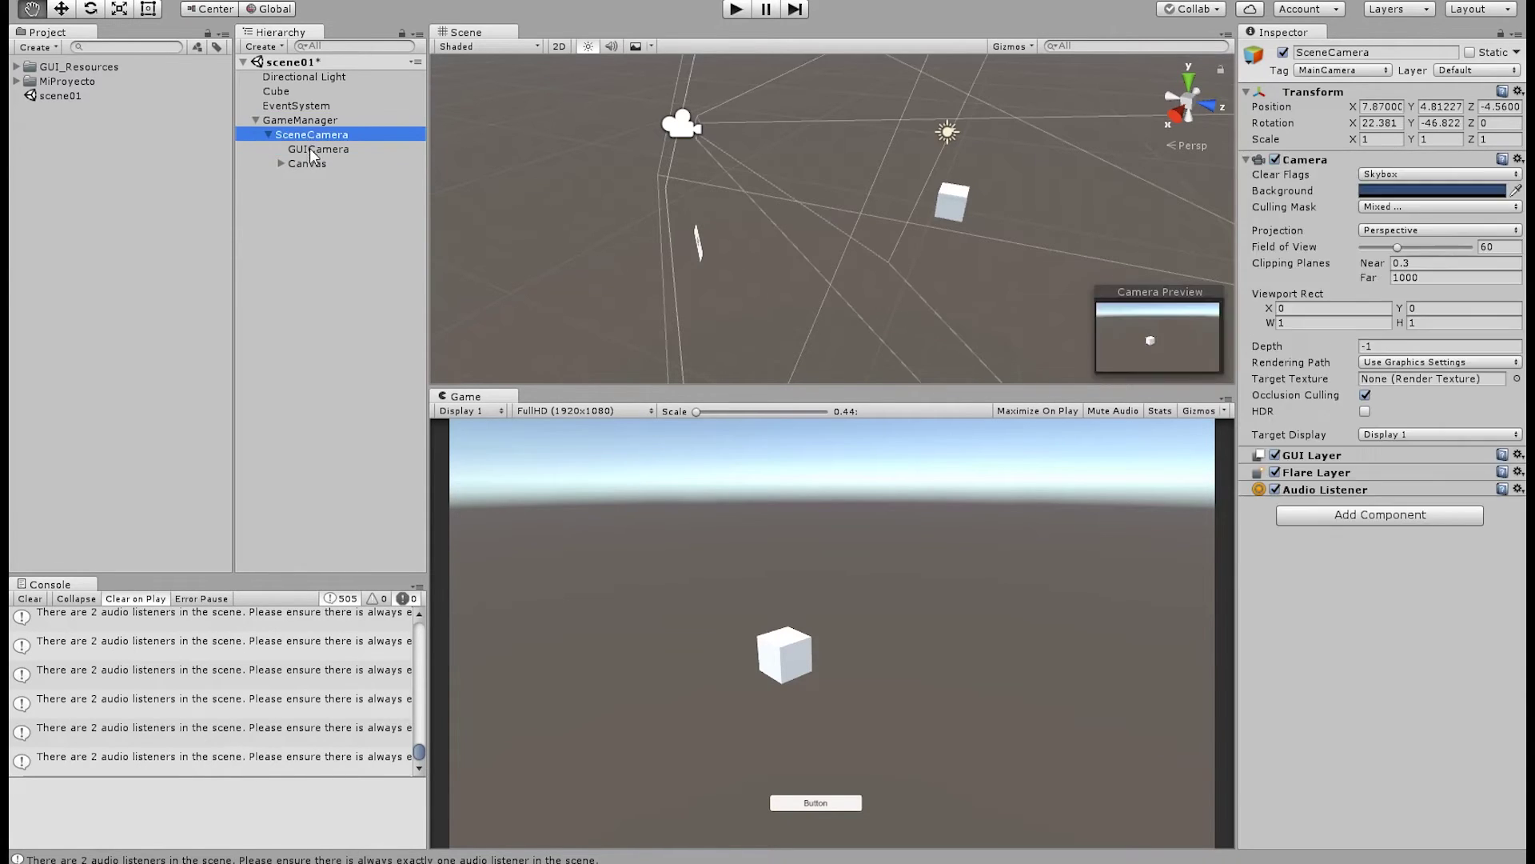
click(311, 150)
click(309, 135)
click(308, 149)
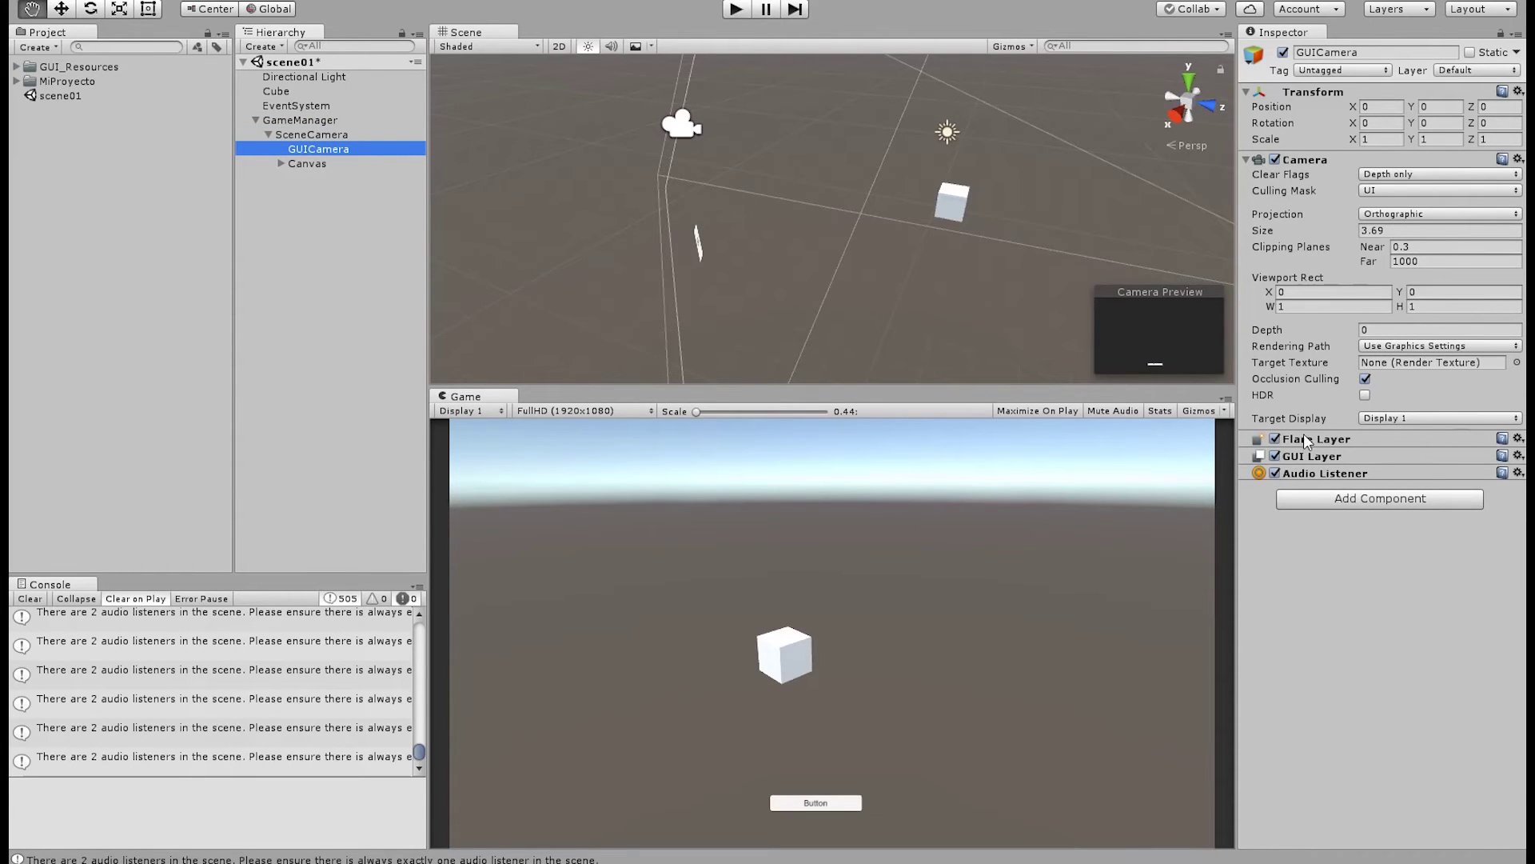
Remove the Flare Layer, GUI Layer and Audio Listener components from GUICamera
click(1410, 490)
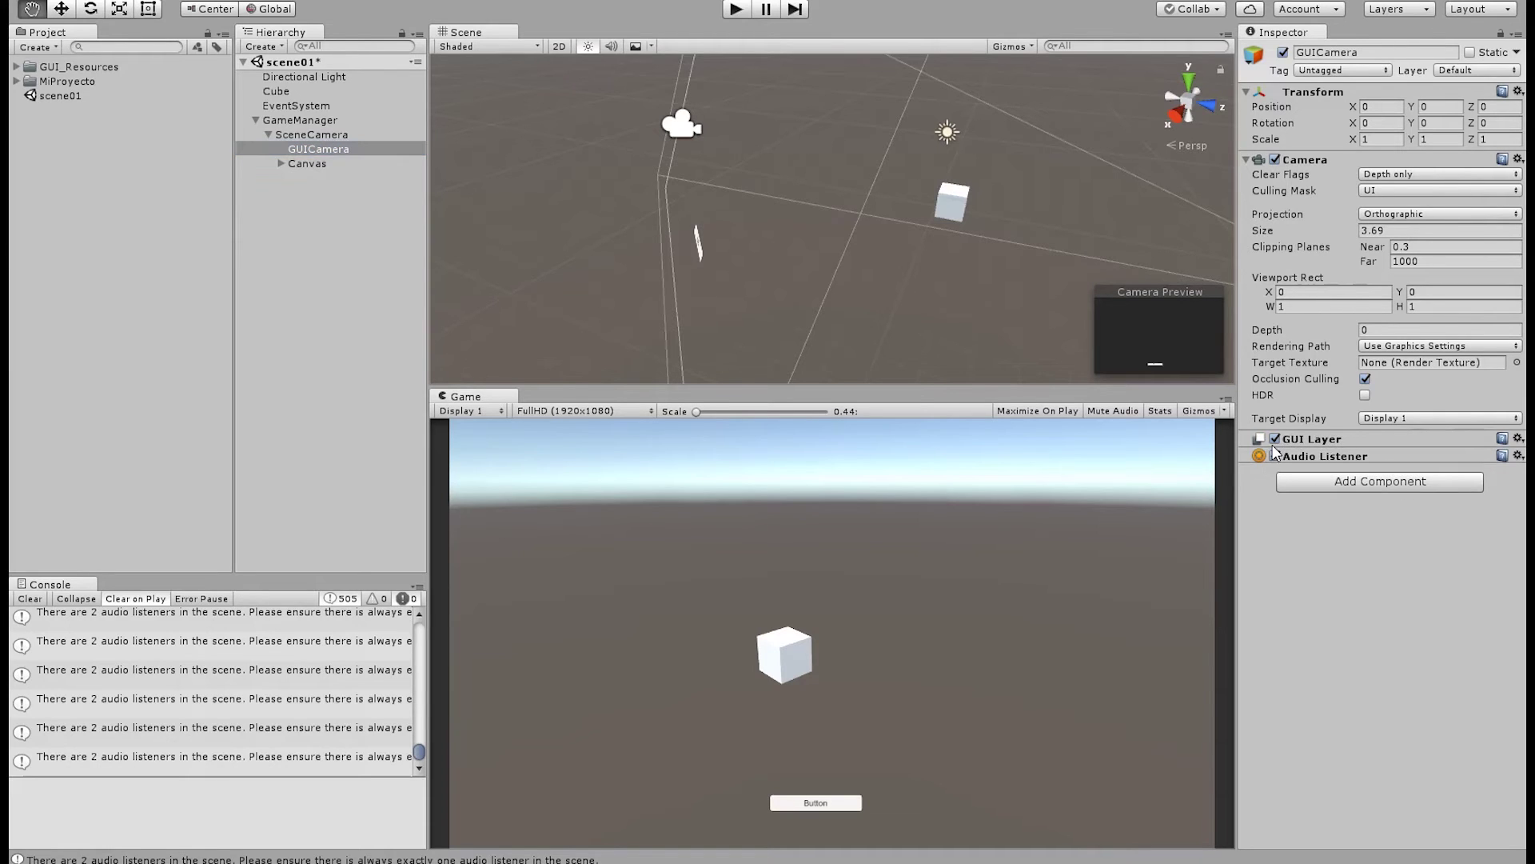
click(1382, 483)
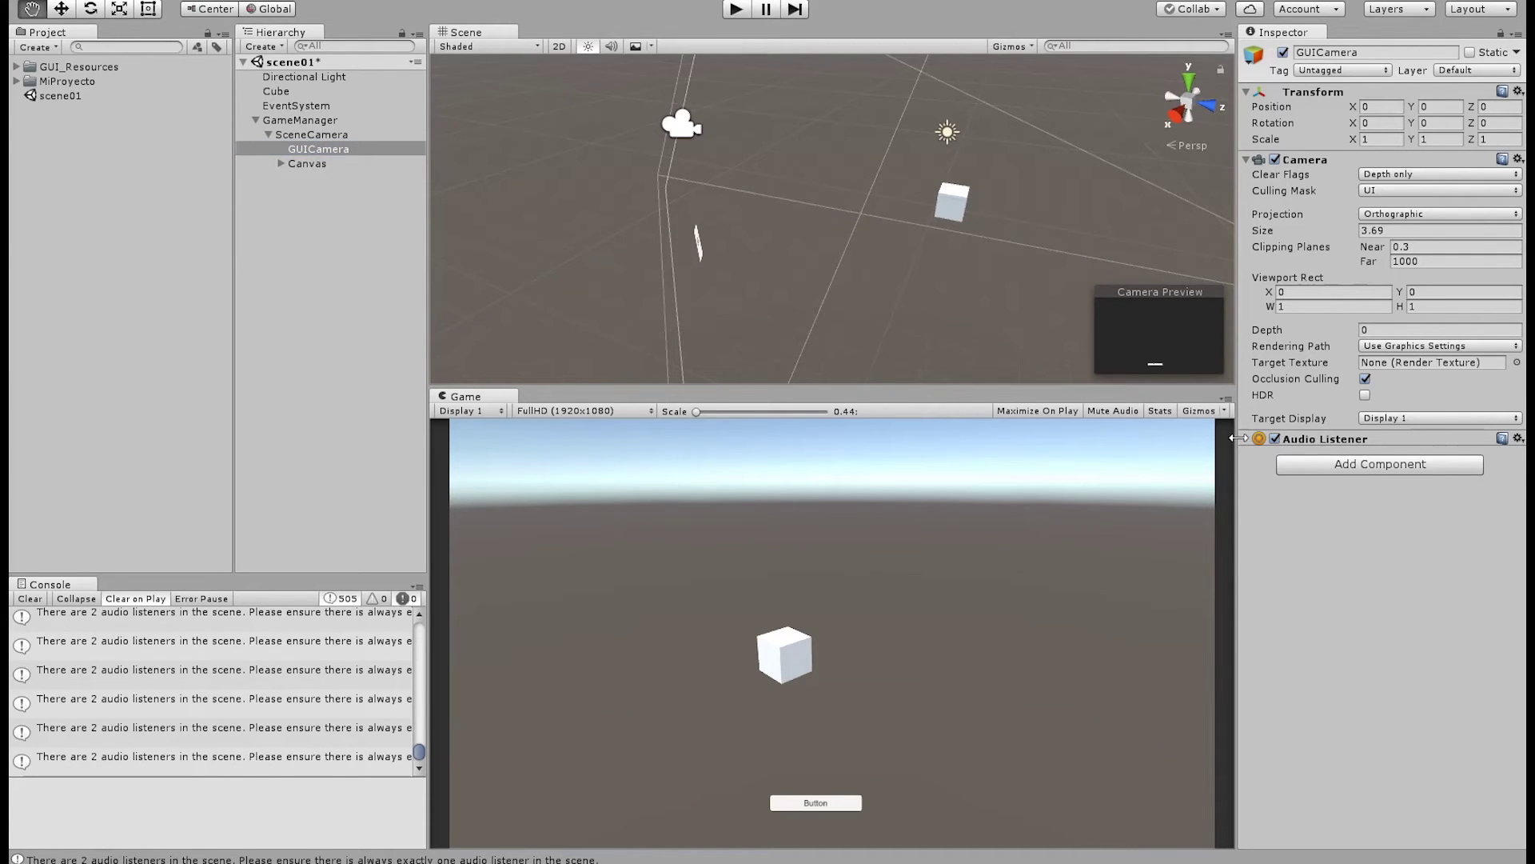
click(1406, 488)
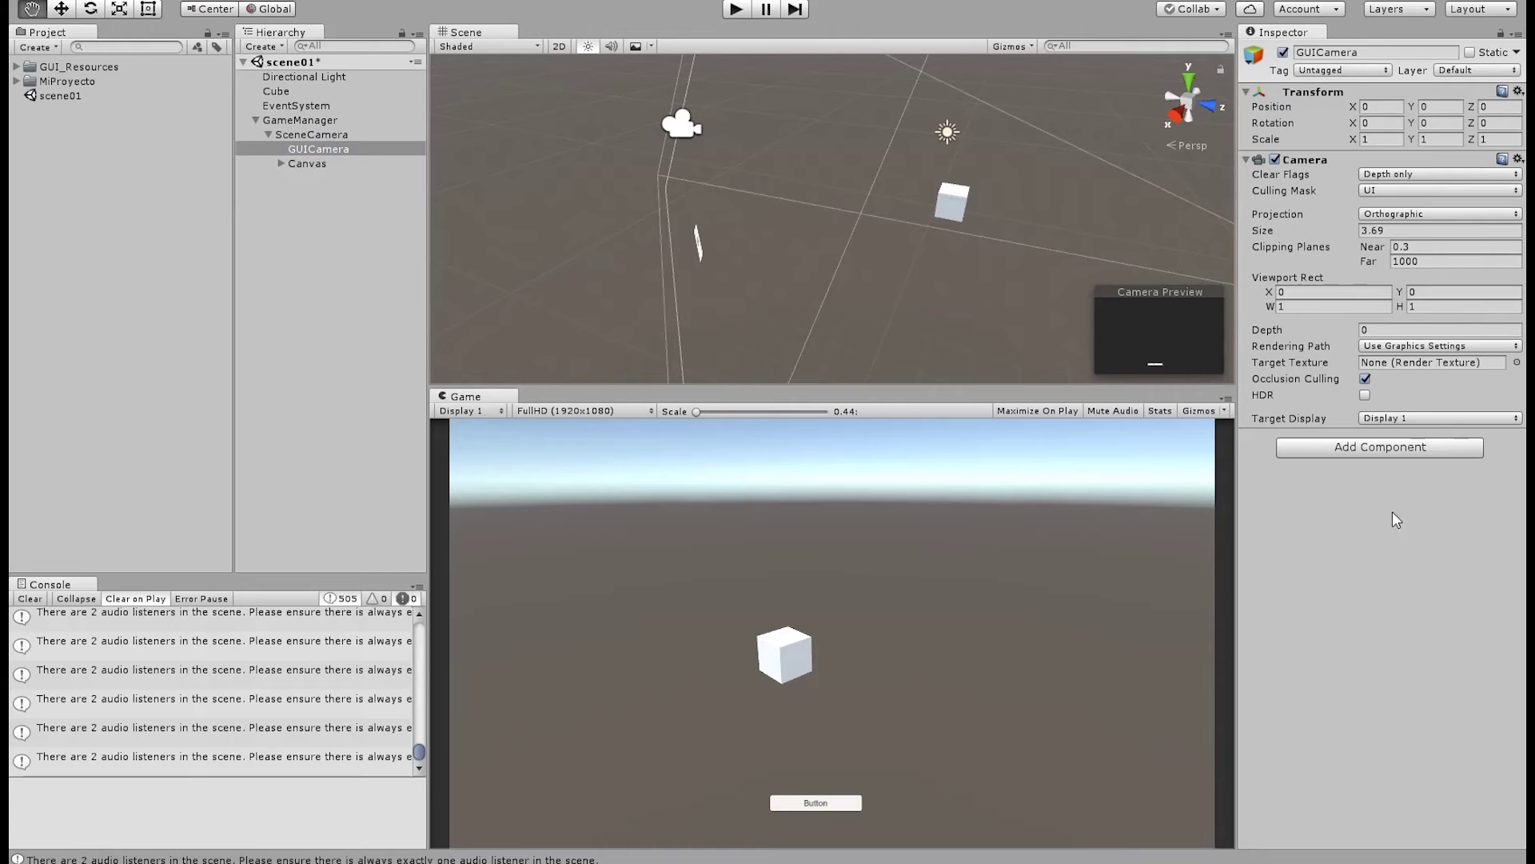
Clear the Console and run the scene in Play mode to check for Audio Listener messages
click(31, 600)
click(736, 9)
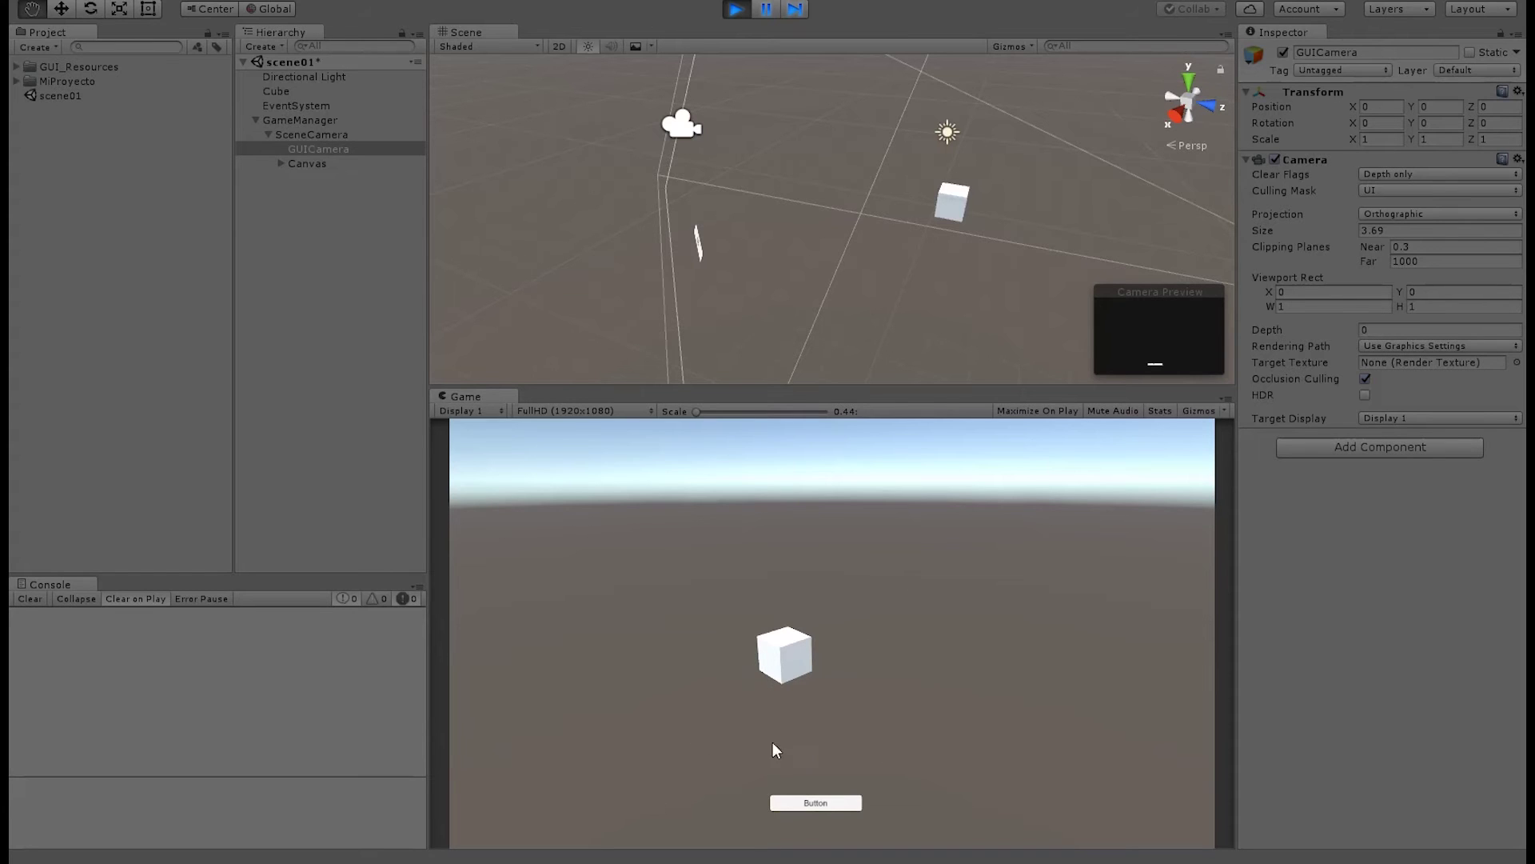
click(736, 10)
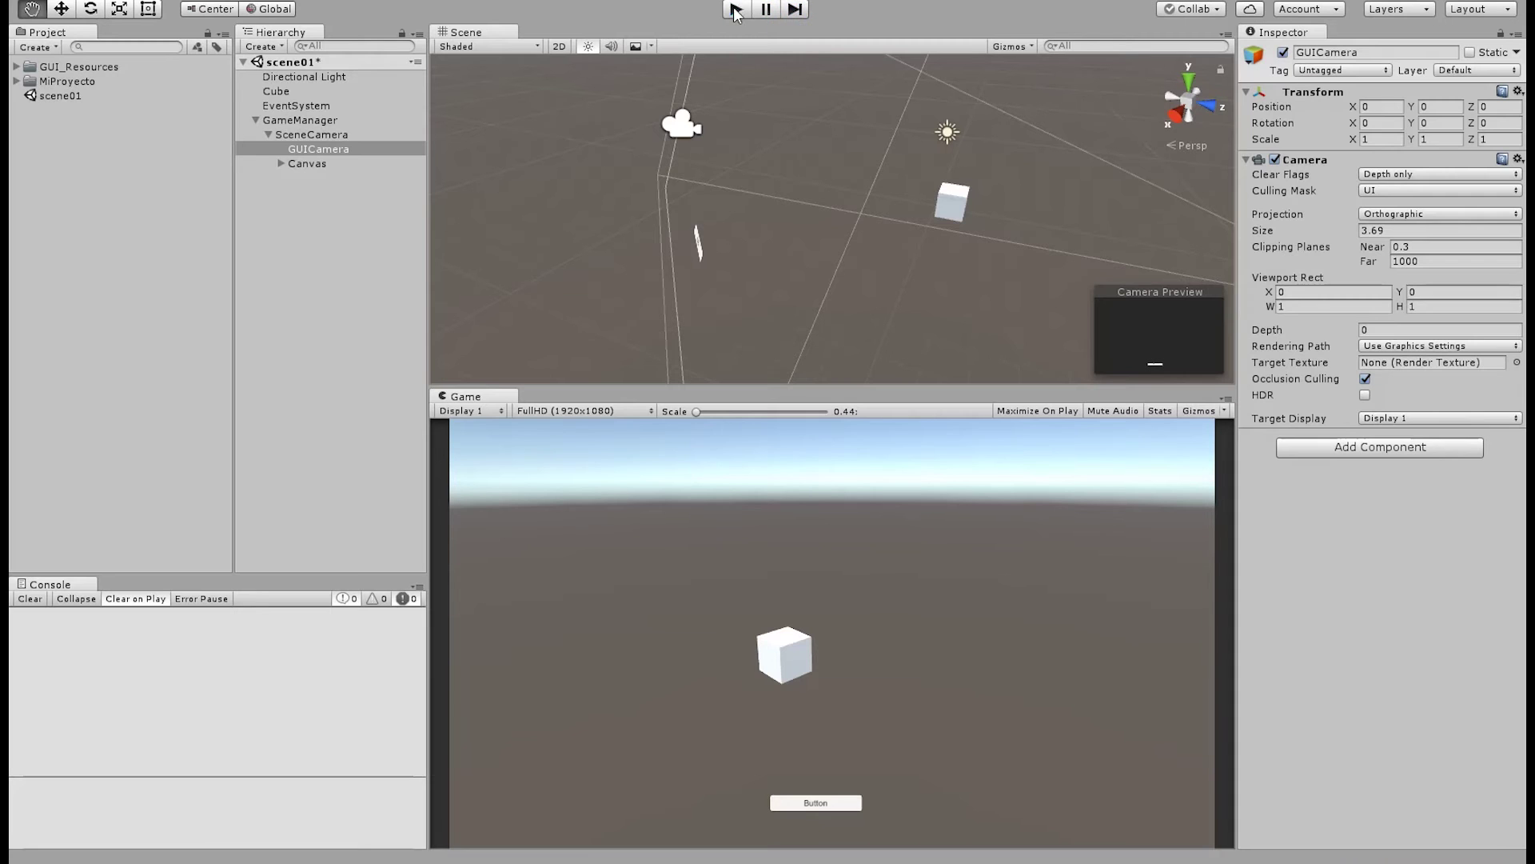
Move SceneCamera in Play mode to about X 9.9, Z -4.9, and check how the cube and button appear in the Game view
click(736, 10)
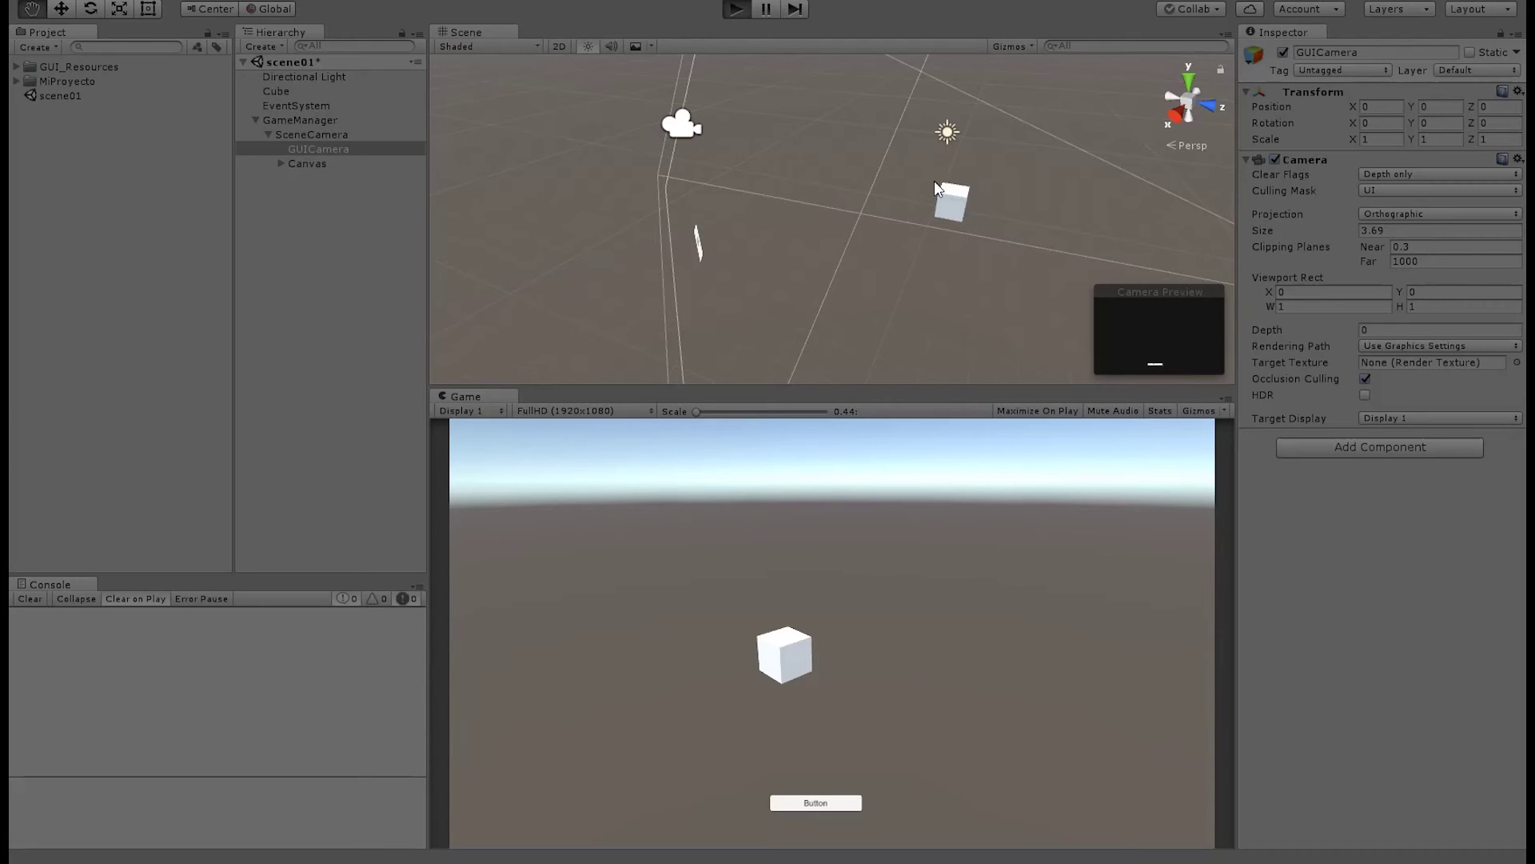
click(316, 135)
alt+drag(902, 215, 1049, 233)
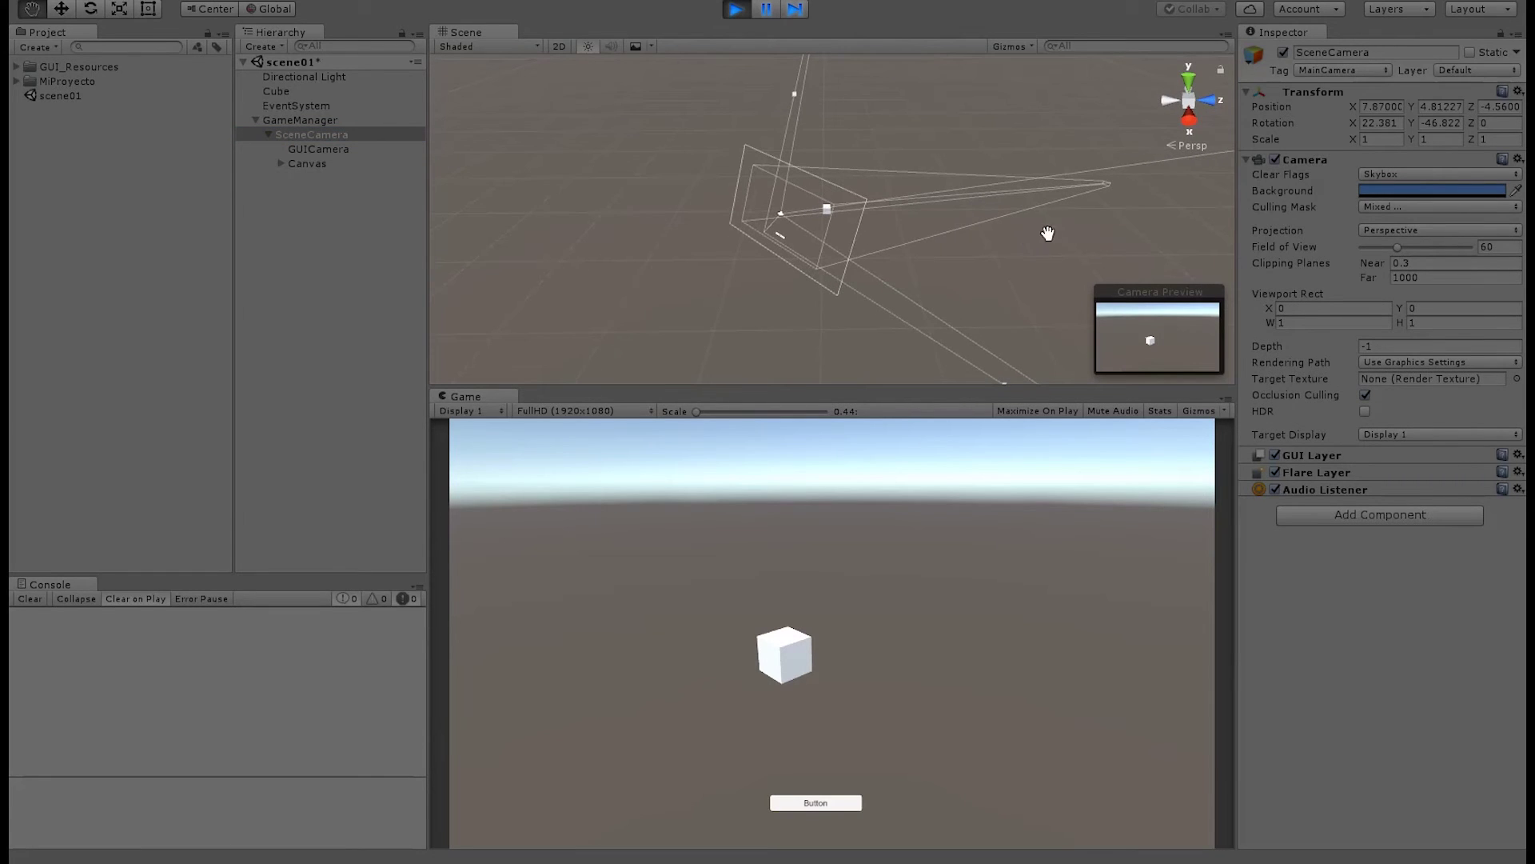
mouse_move(796, 221)
mouse_down()
mouse_move(760, 212)
mouse_move(776, 185)
mouse_move(818, 189)
mouse_move(812, 208)
mouse_move(798, 198)
mouse_move(838, 193)
mouse_move(804, 227)
mouse_move(732, 217)
mouse_move(817, 188)
mouse_move(837, 210)
mouse_move(811, 195)
mouse_move(812, 219)
mouse_move(839, 210)
mouse_move(828, 195)
mouse_move(809, 205)
mouse_move(822, 189)
mouse_move(836, 200)
mouse_move(824, 209)
mouse_move(813, 199)
mouse_move(848, 190)
mouse_move(825, 199)
mouse_move(845, 191)
mouse_move(823, 204)
mouse_move(808, 258)
mouse_move(769, 218)
mouse_move(823, 192)
mouse_move(823, 217)
mouse_move(794, 208)
mouse_move(831, 199)
mouse_move(819, 206)
mouse_move(824, 190)
mouse_move(781, 248)
mouse_move(770, 237)
mouse_move(800, 231)
mouse_move(769, 224)
mouse_move(800, 233)
mouse_up()
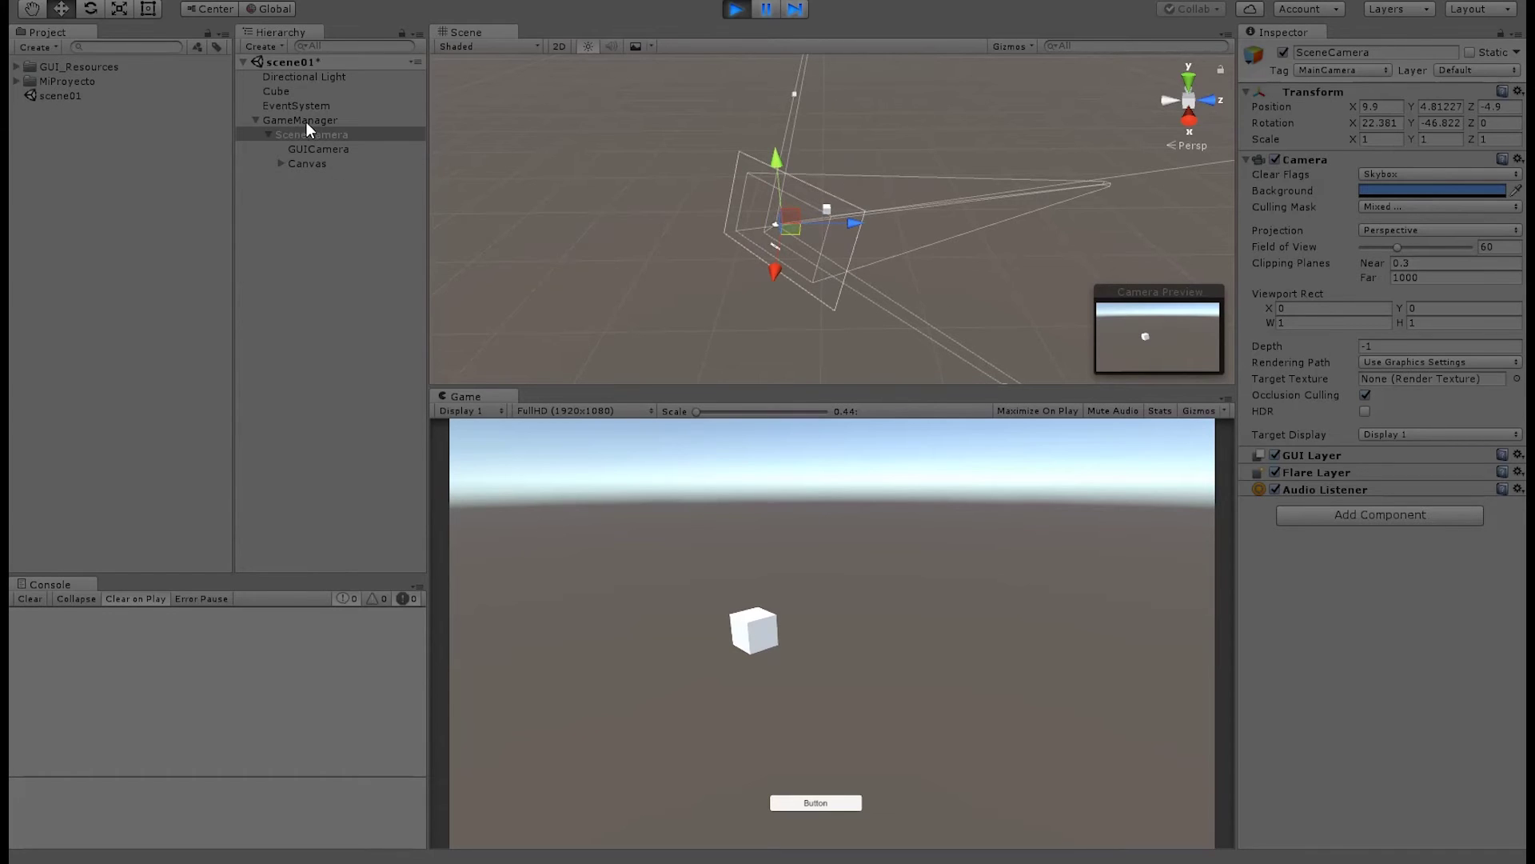
click(316, 152)
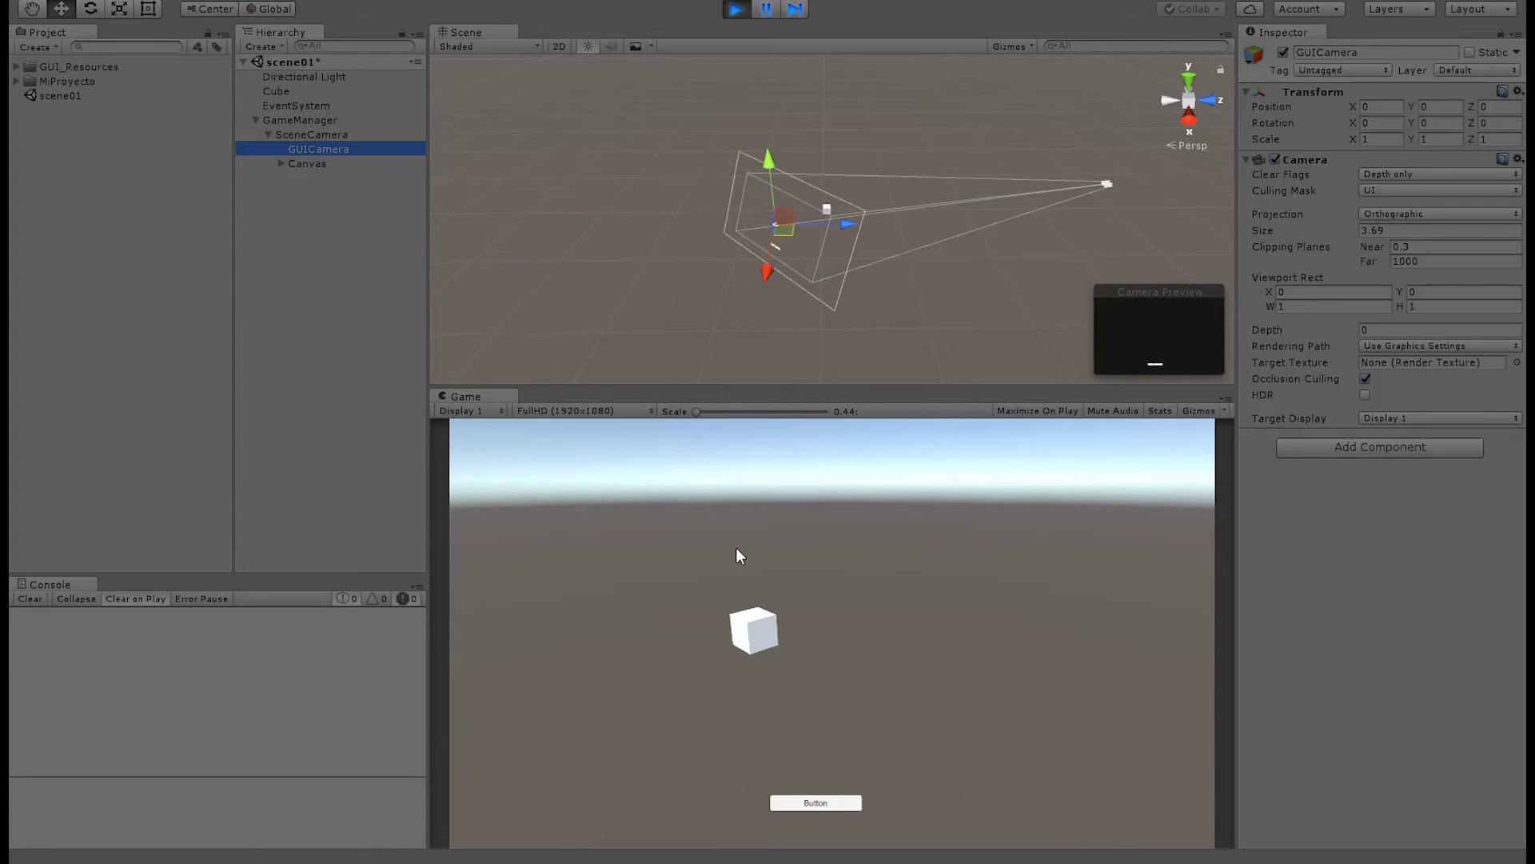
click(739, 8)
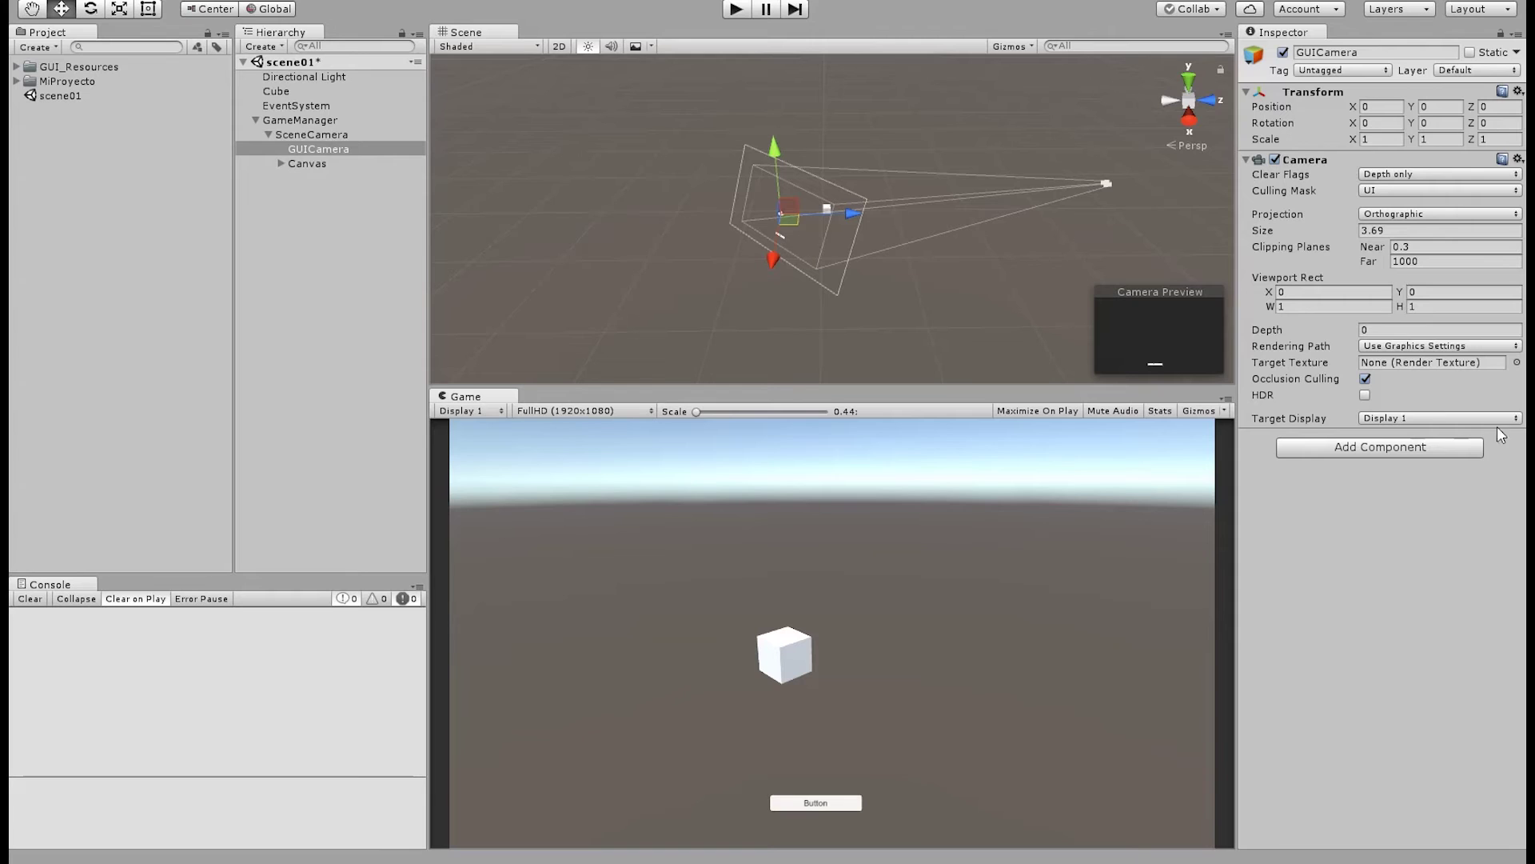
Expand the Canvas and test its button in Play mode with an enlarged Game view
click(307, 163)
click(278, 162)
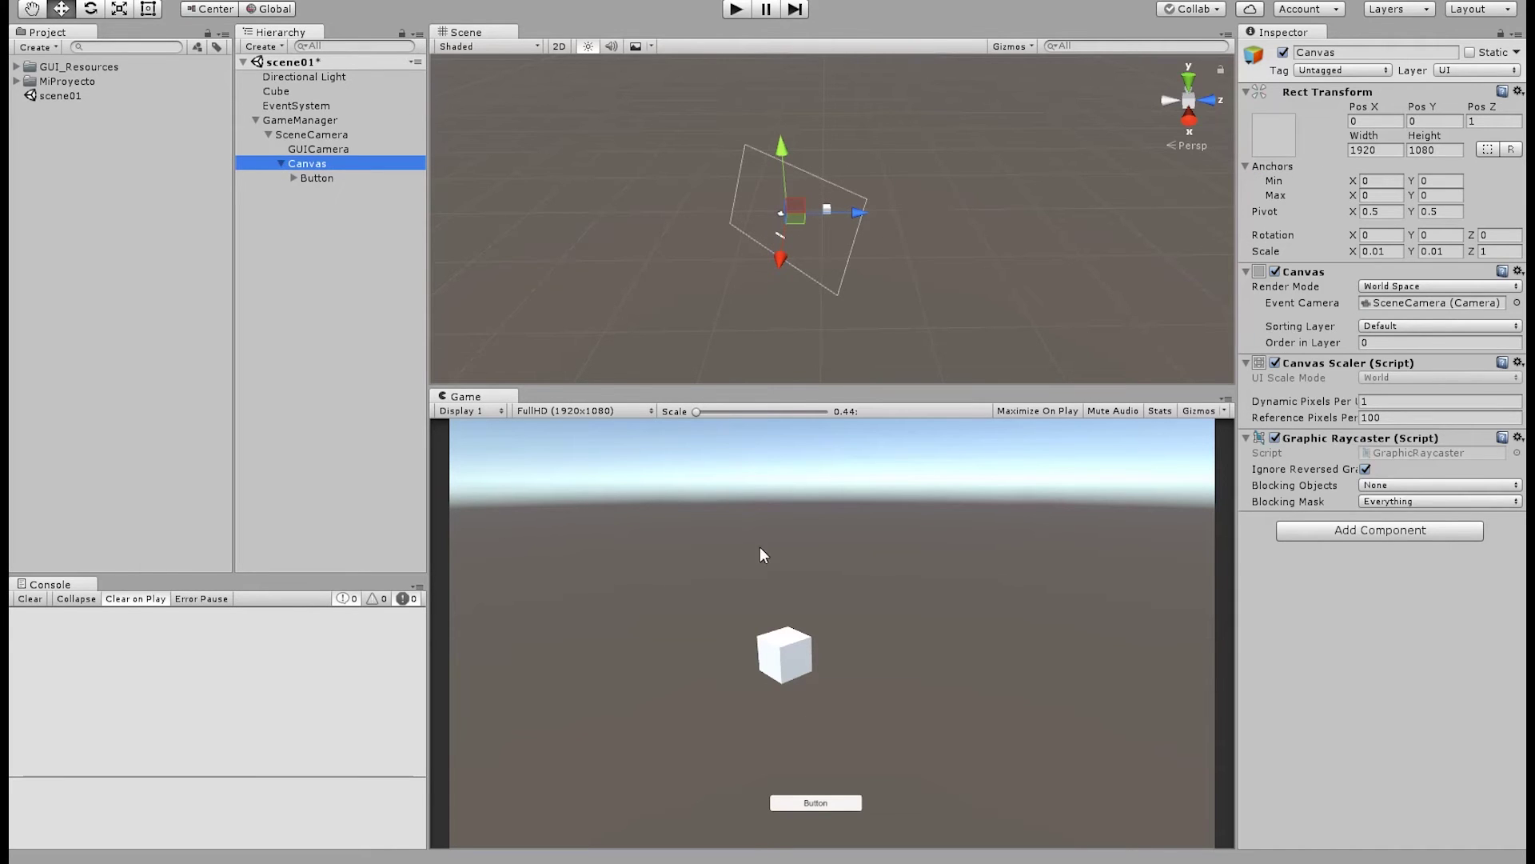
click(736, 9)
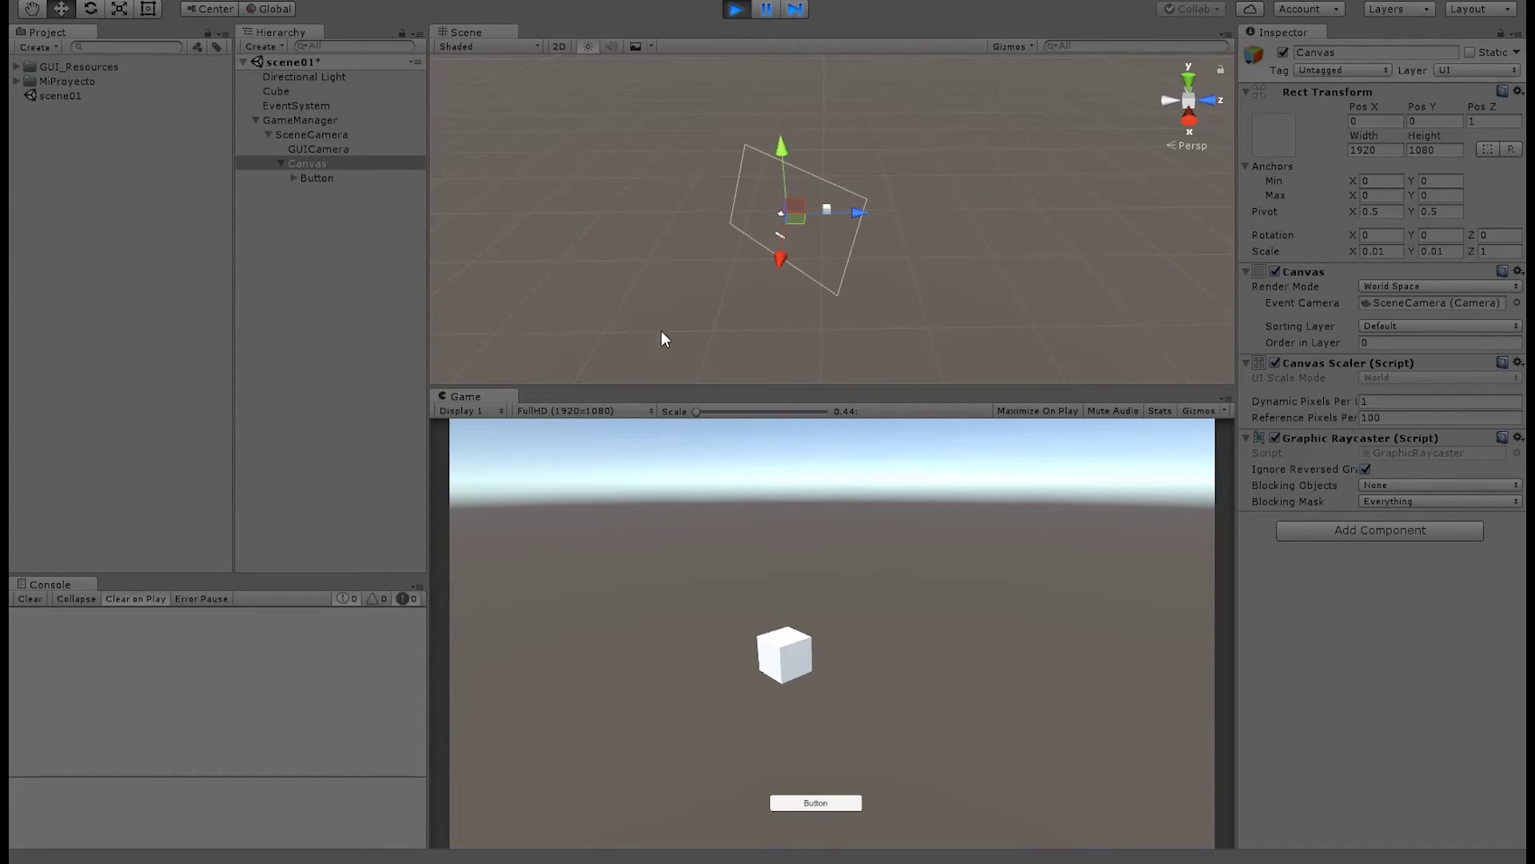
drag(638, 387, 649, 259)
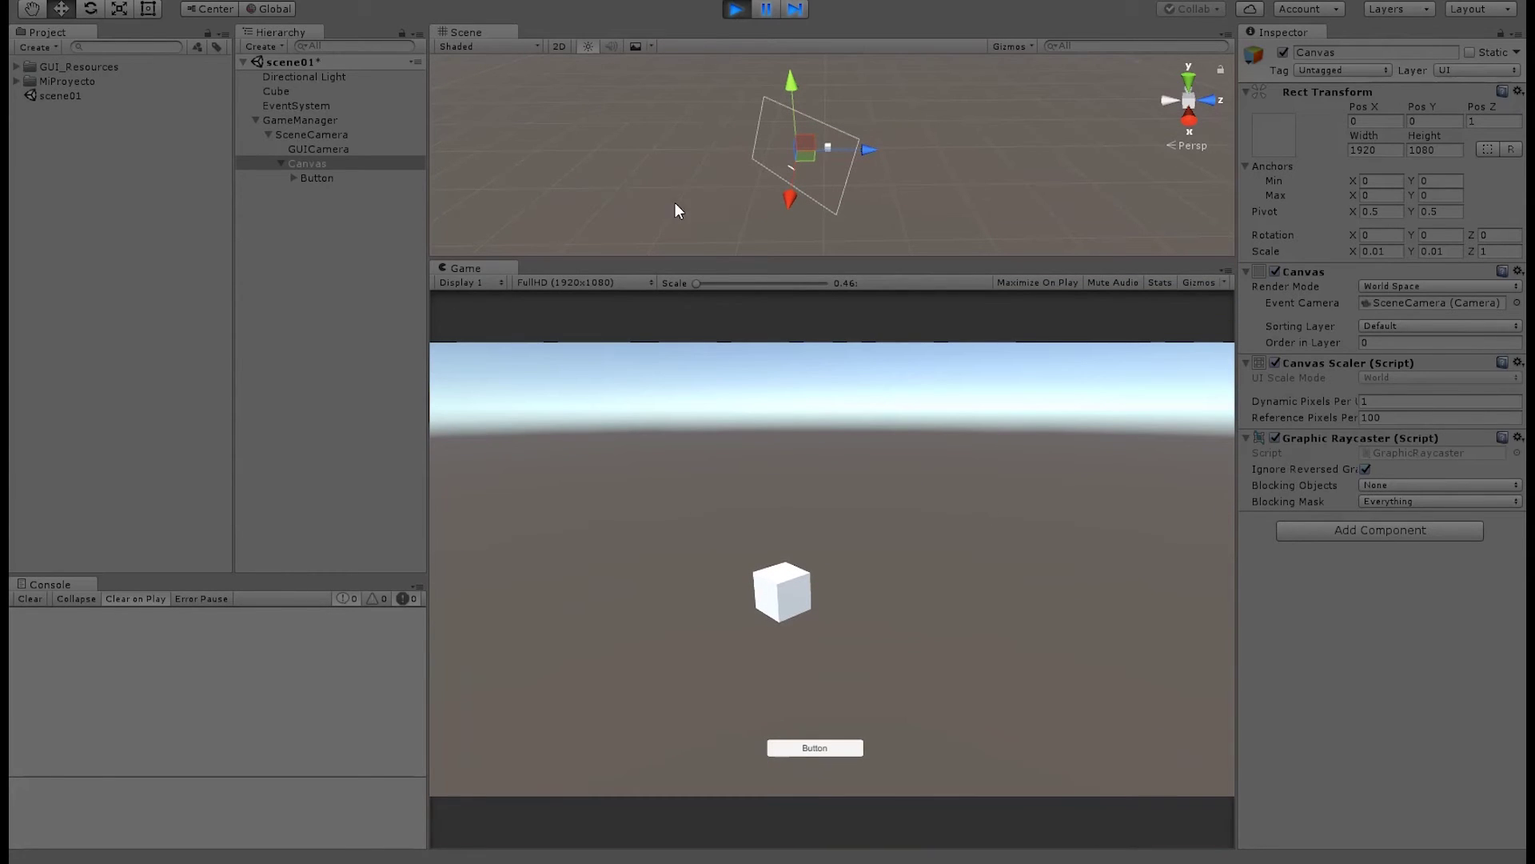
Assign GUICamera as the Canvas's Event Camera and test the button in Play mode
click(736, 10)
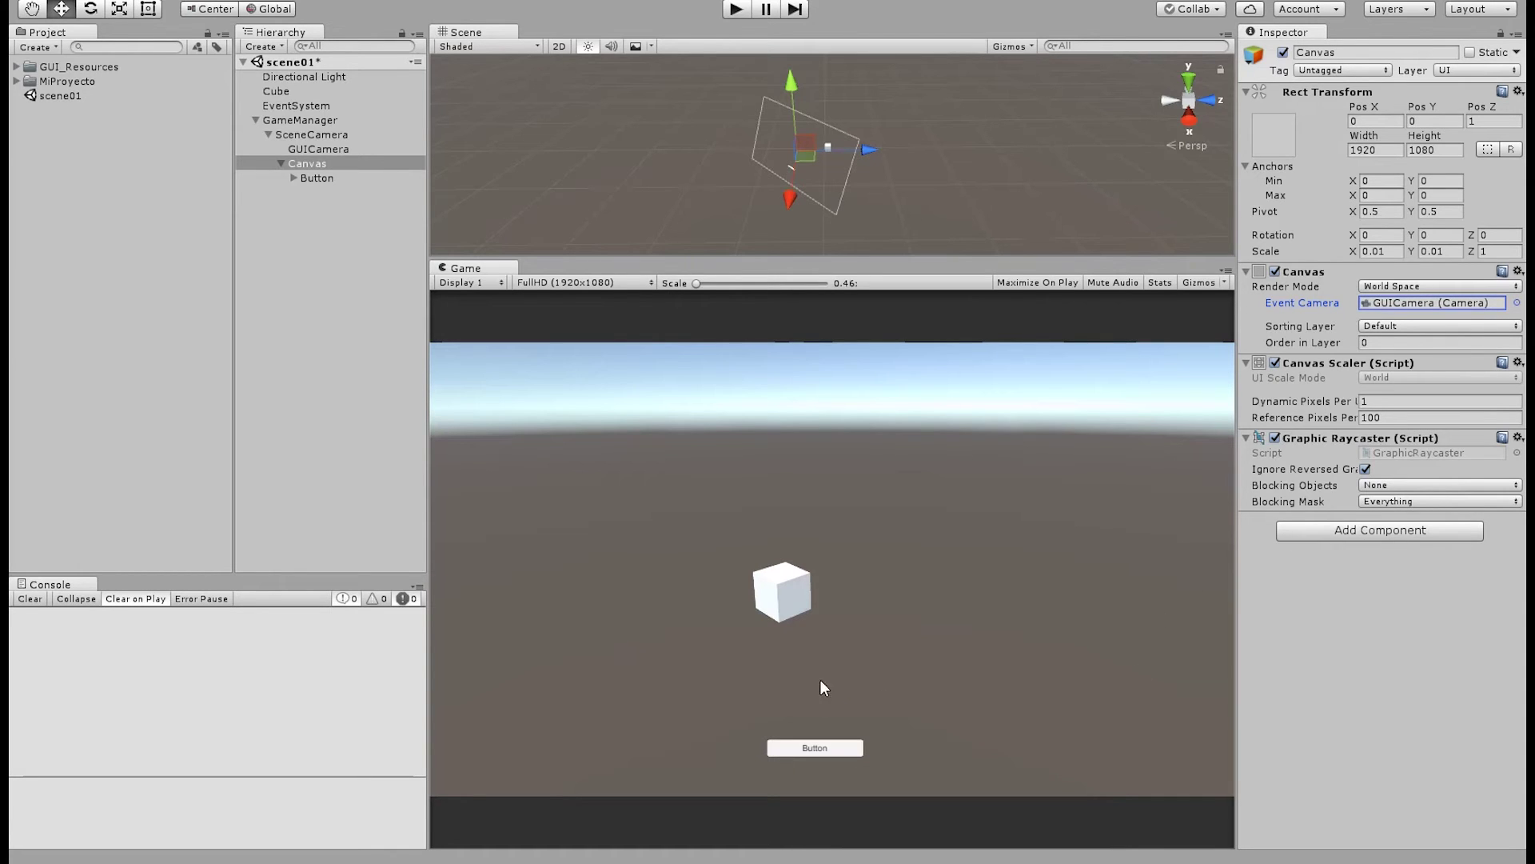
click(740, 10)
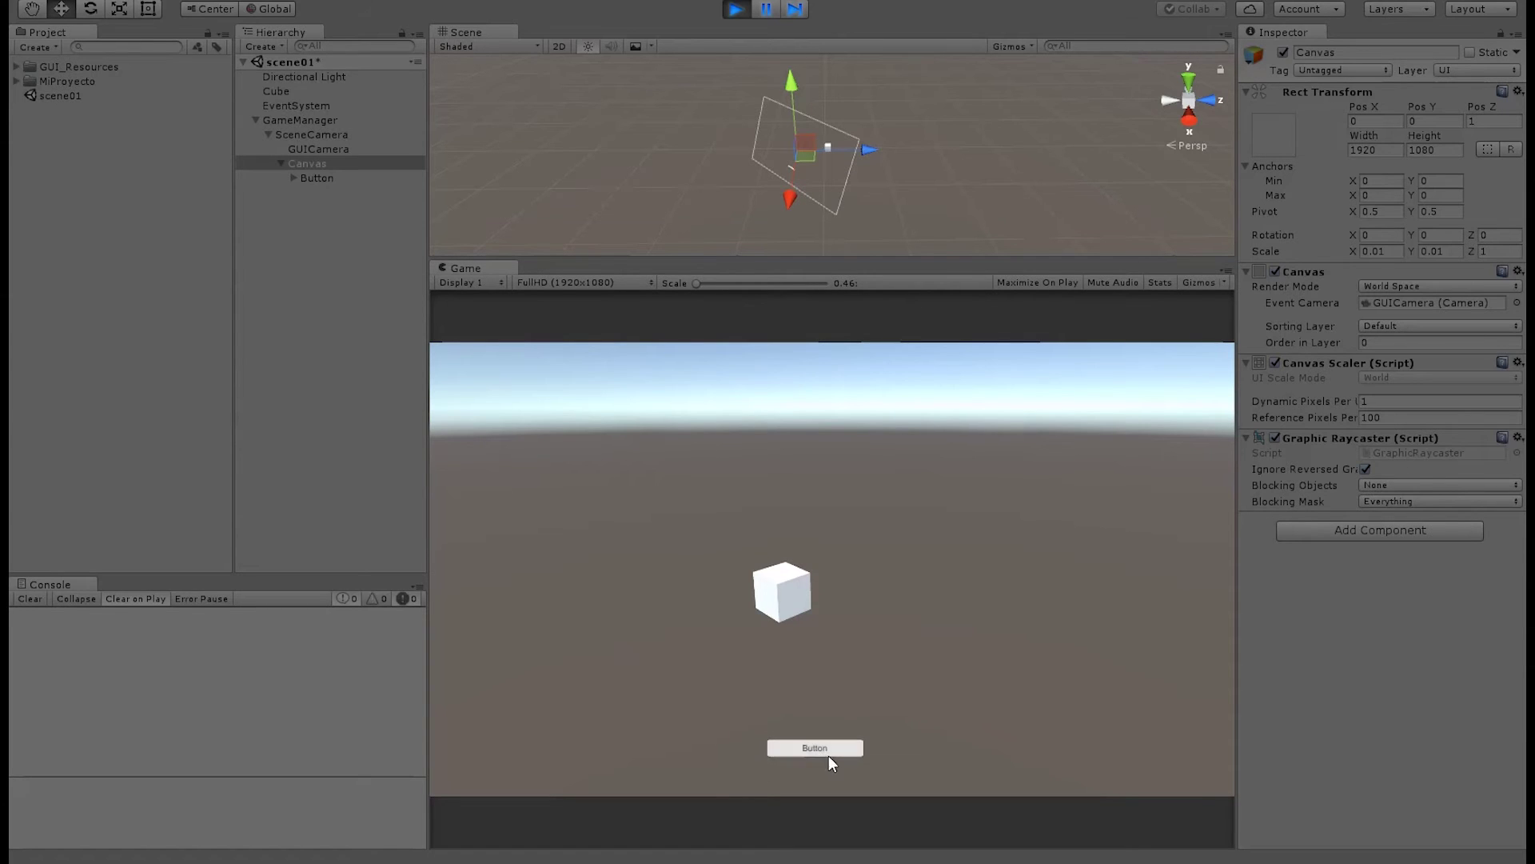
click(737, 9)
Adjust the editor layout to make the Console shorter and the Hierarchy area slightly wider
drag(342, 573, 341, 613)
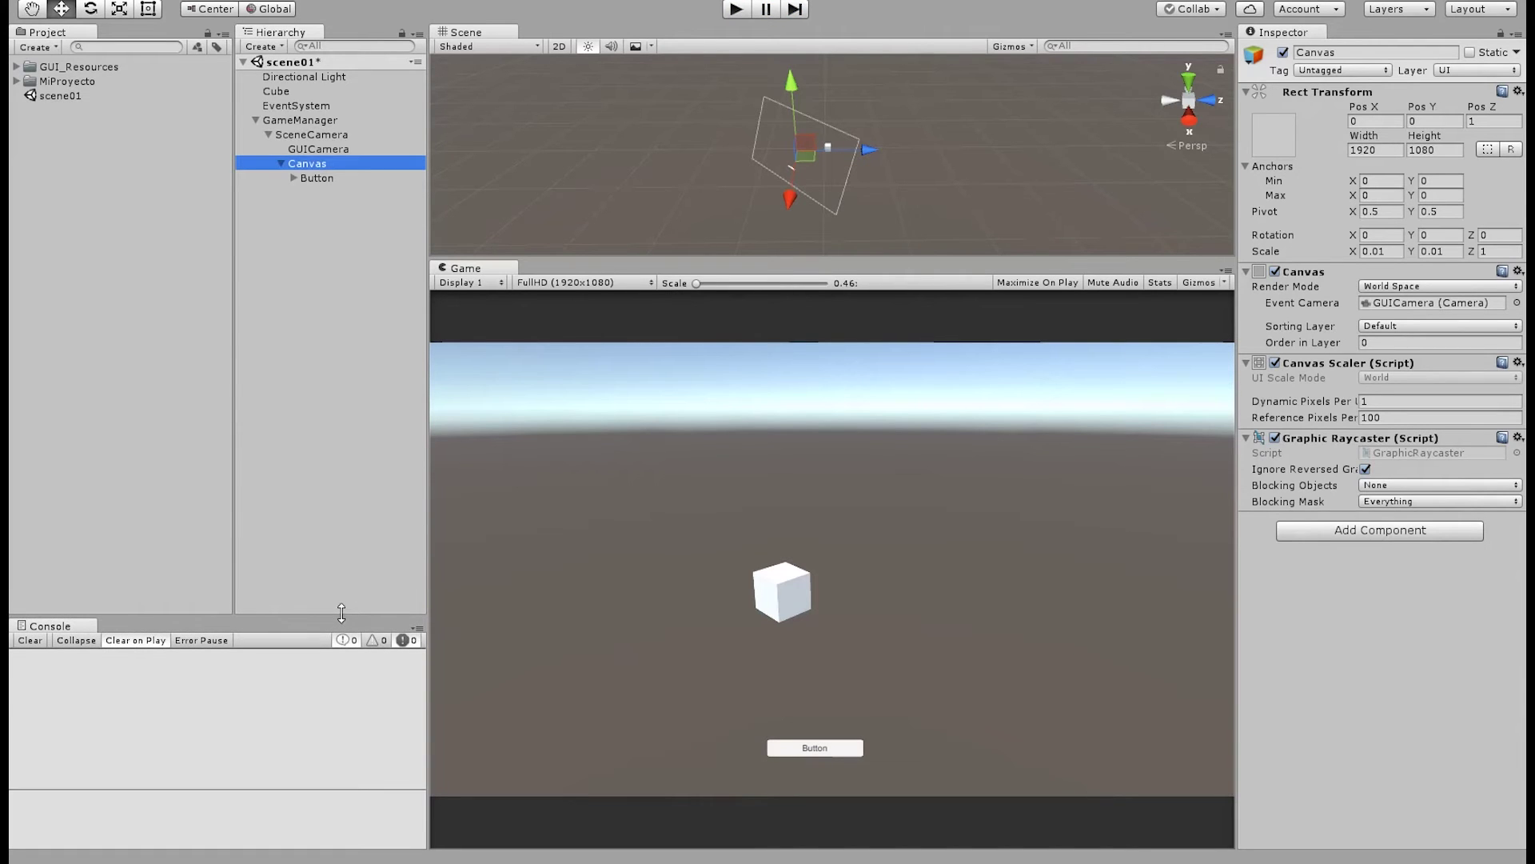
drag(233, 371, 219, 373)
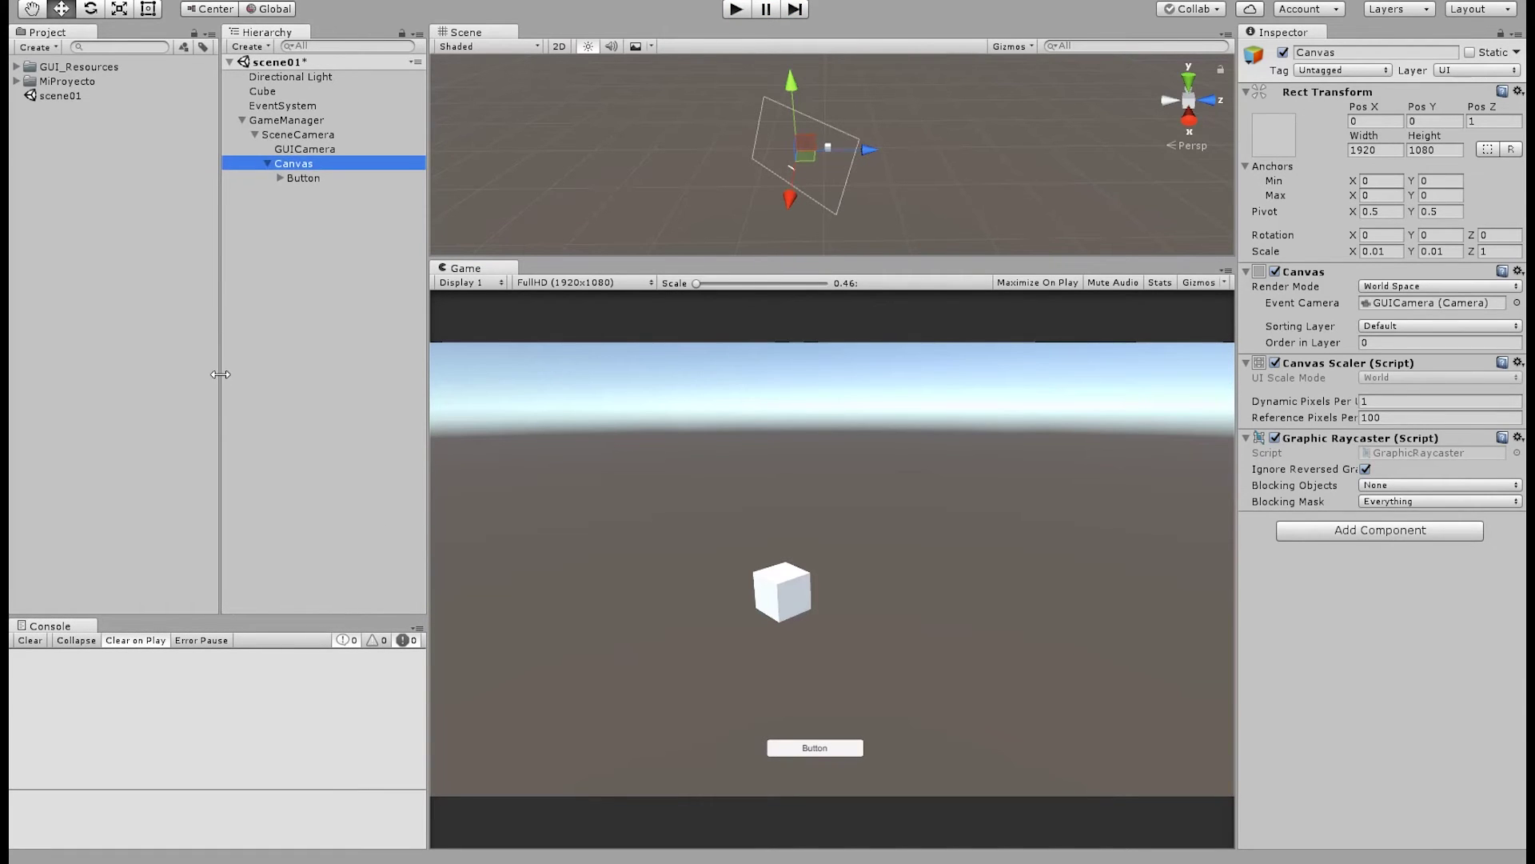
drag(428, 479, 438, 480)
Delete the test Button from the Canvas
click(282, 261)
click(276, 163)
click(312, 177)
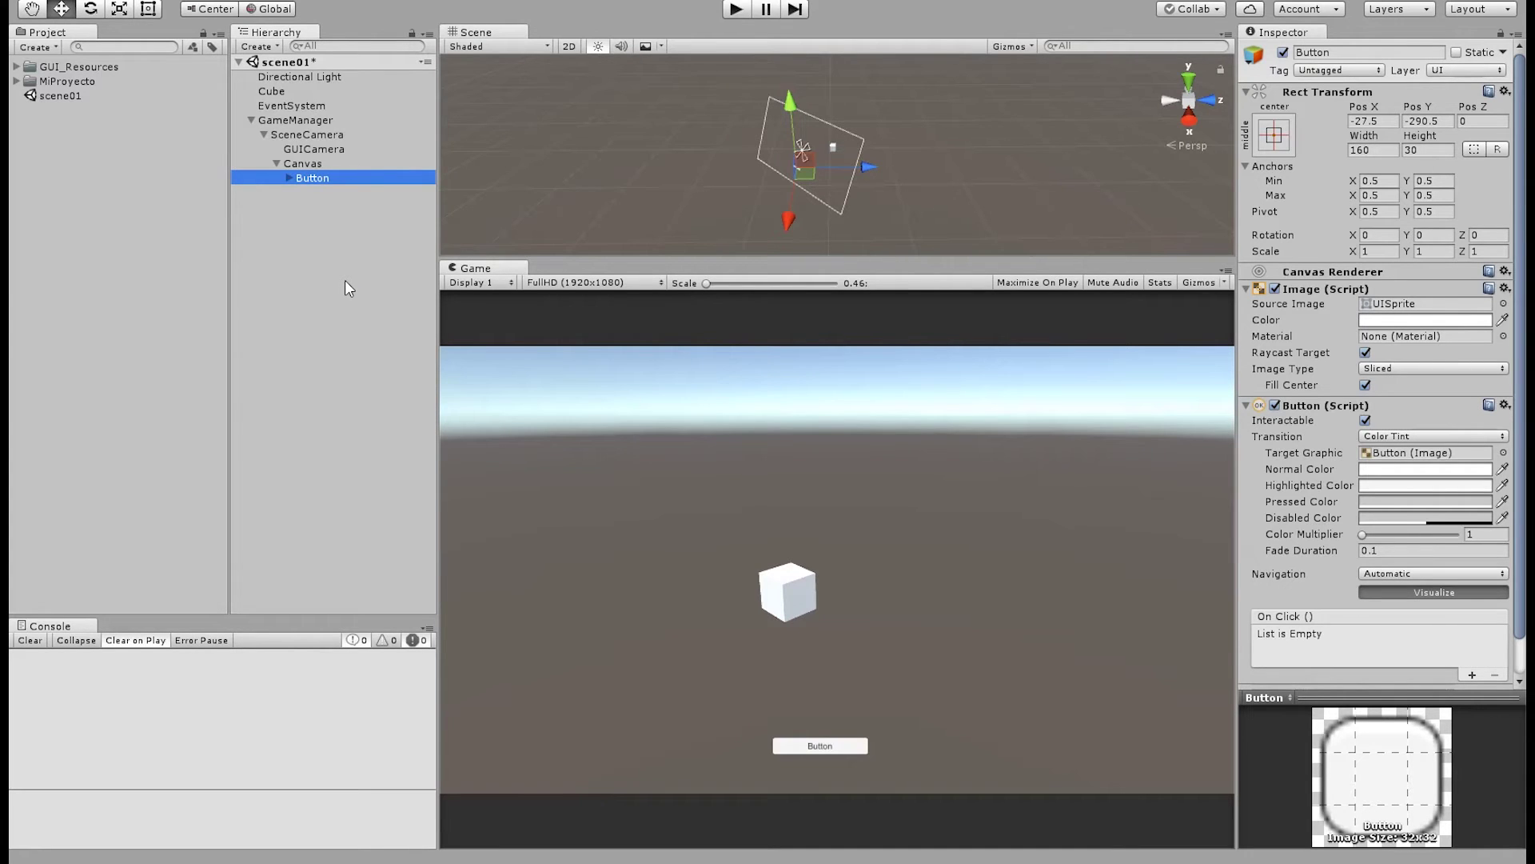
key(Delete)
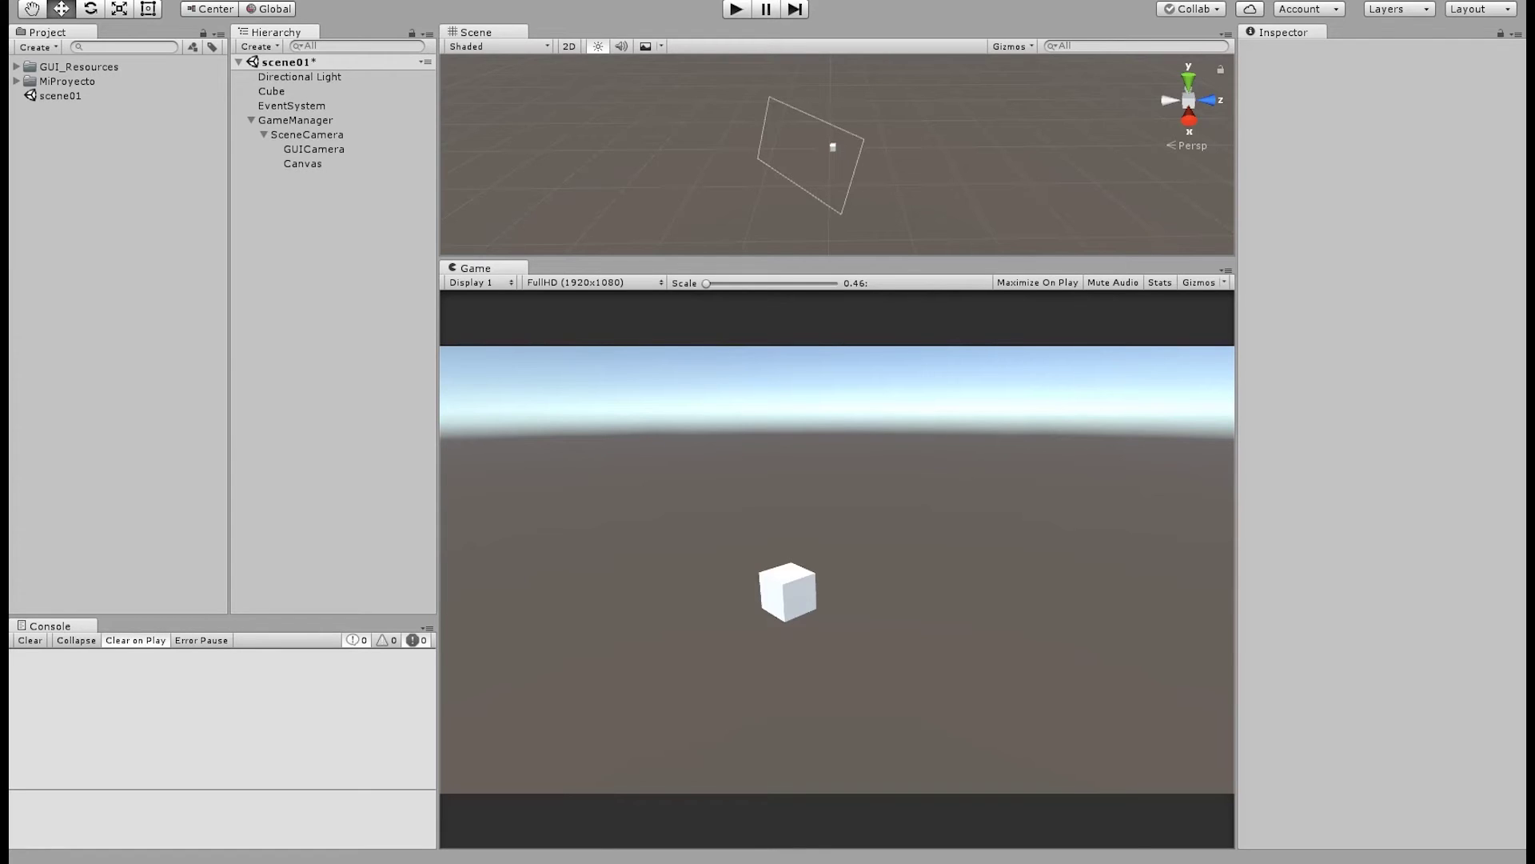
Inspect the line_difuminated texture in GUI_Resources and import the basic_square image into the same folder
drag(1392, 458, 43, 68)
click(16, 67)
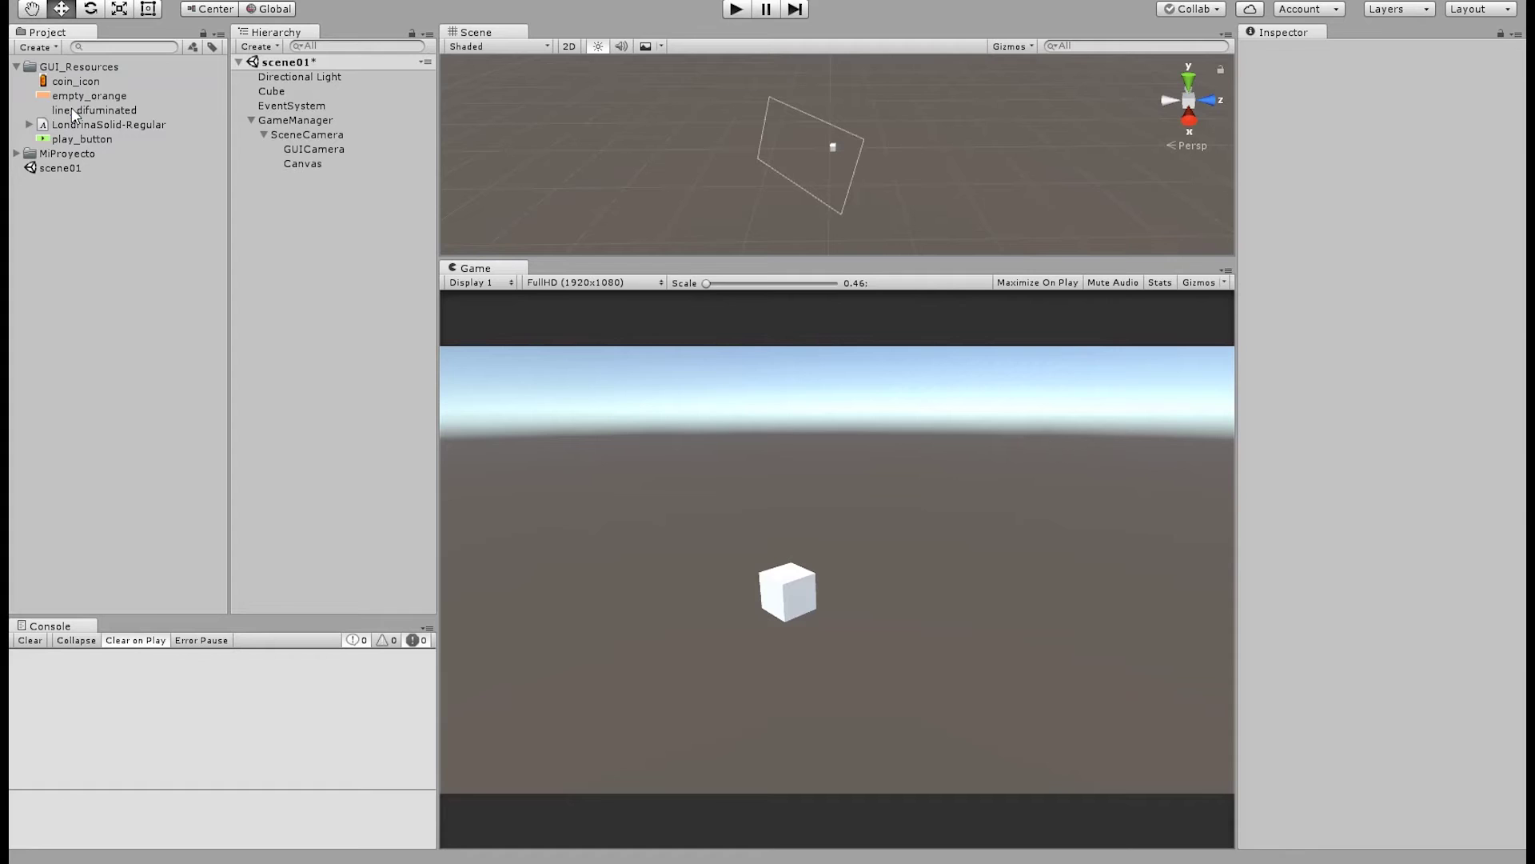
click(72, 110)
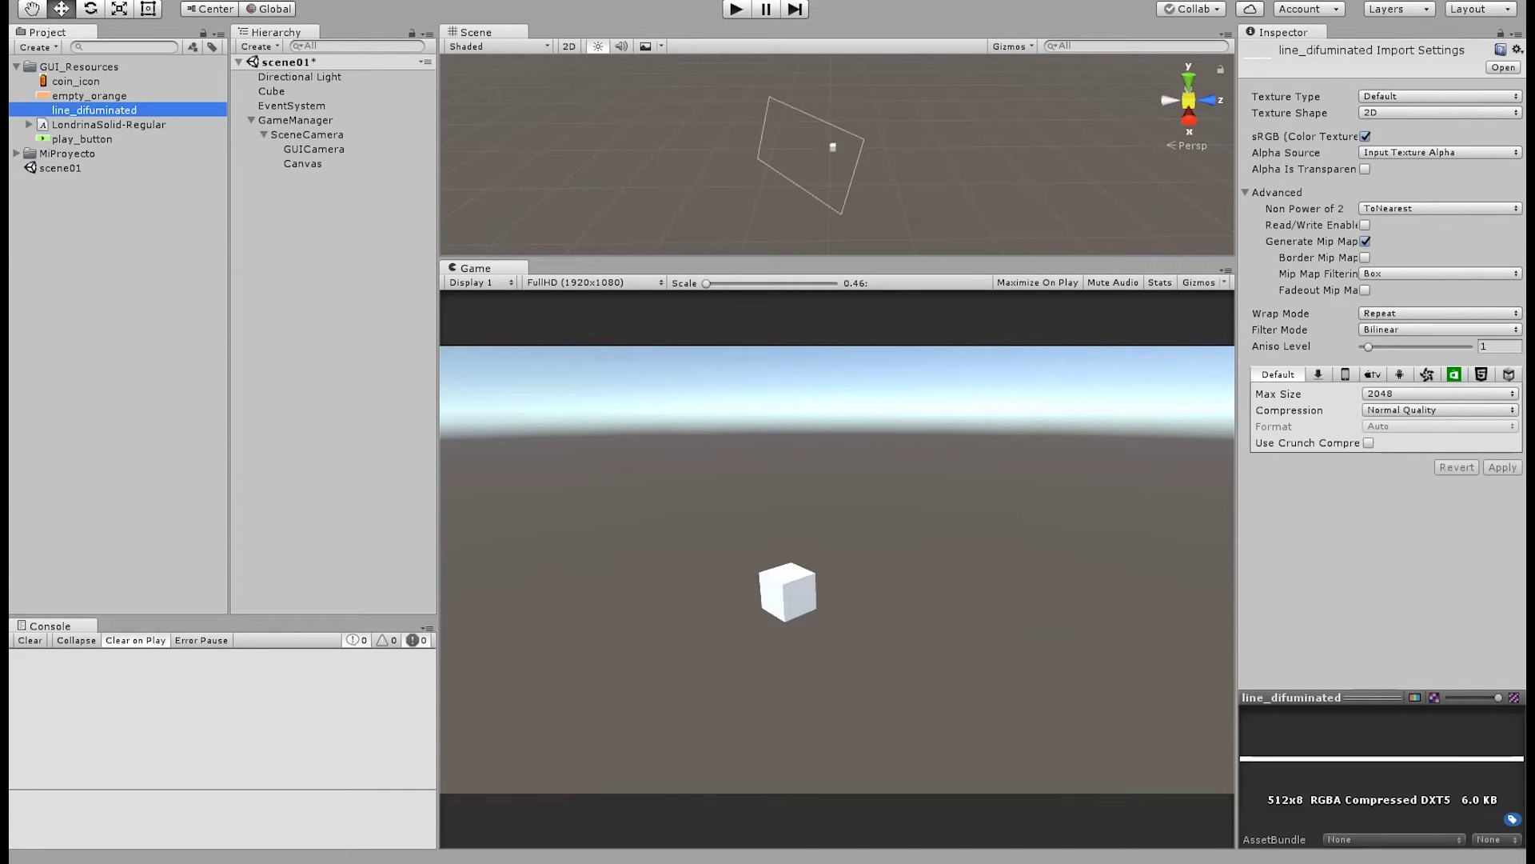
drag(70, 111, 74, 70)
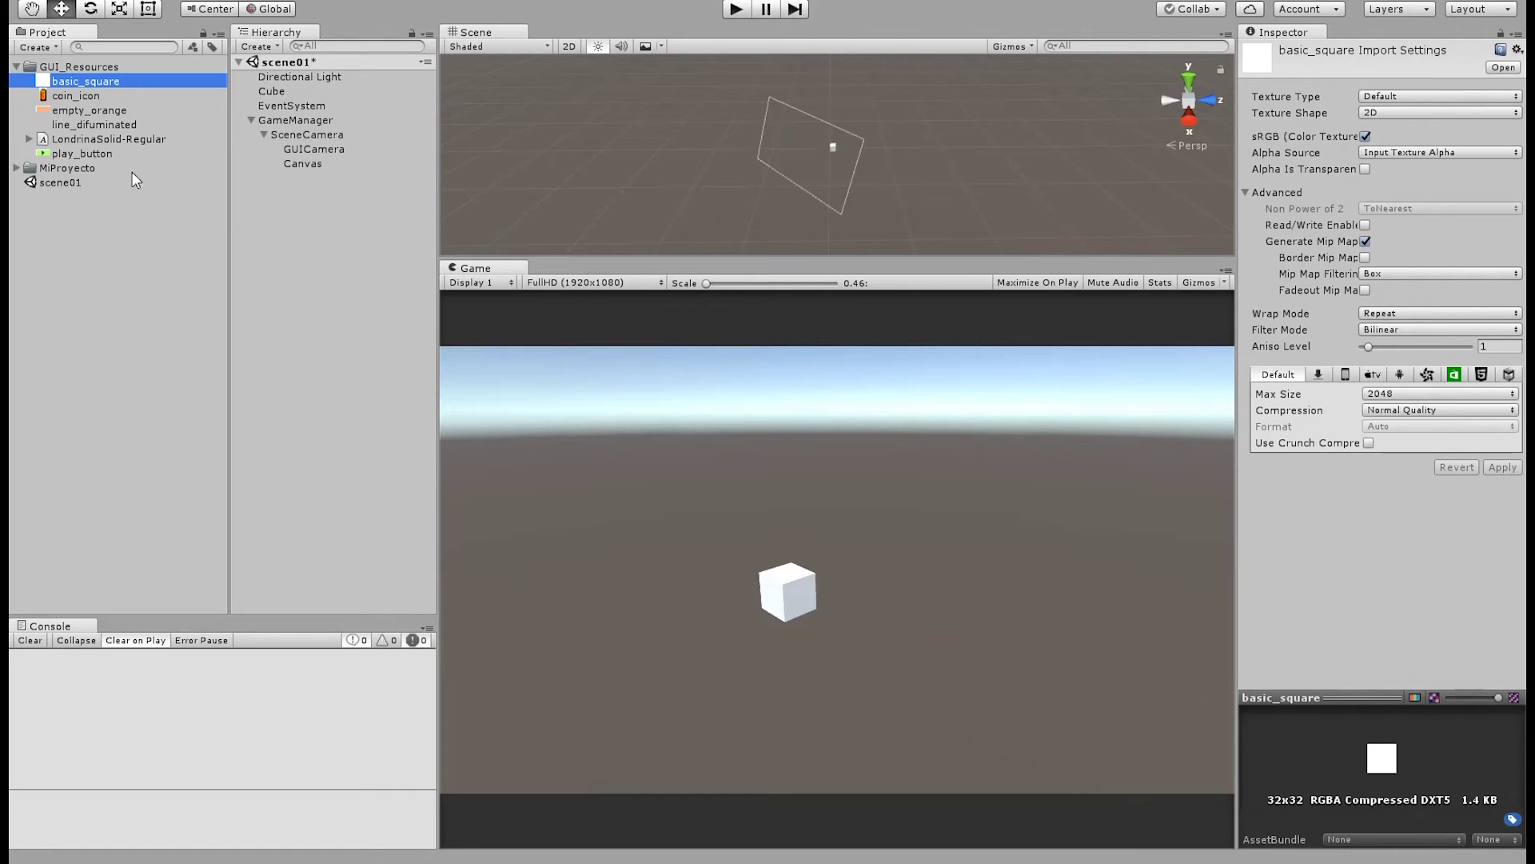
Create a folder named Fonts inside GUI_Resources
click(76, 140)
click(81, 67)
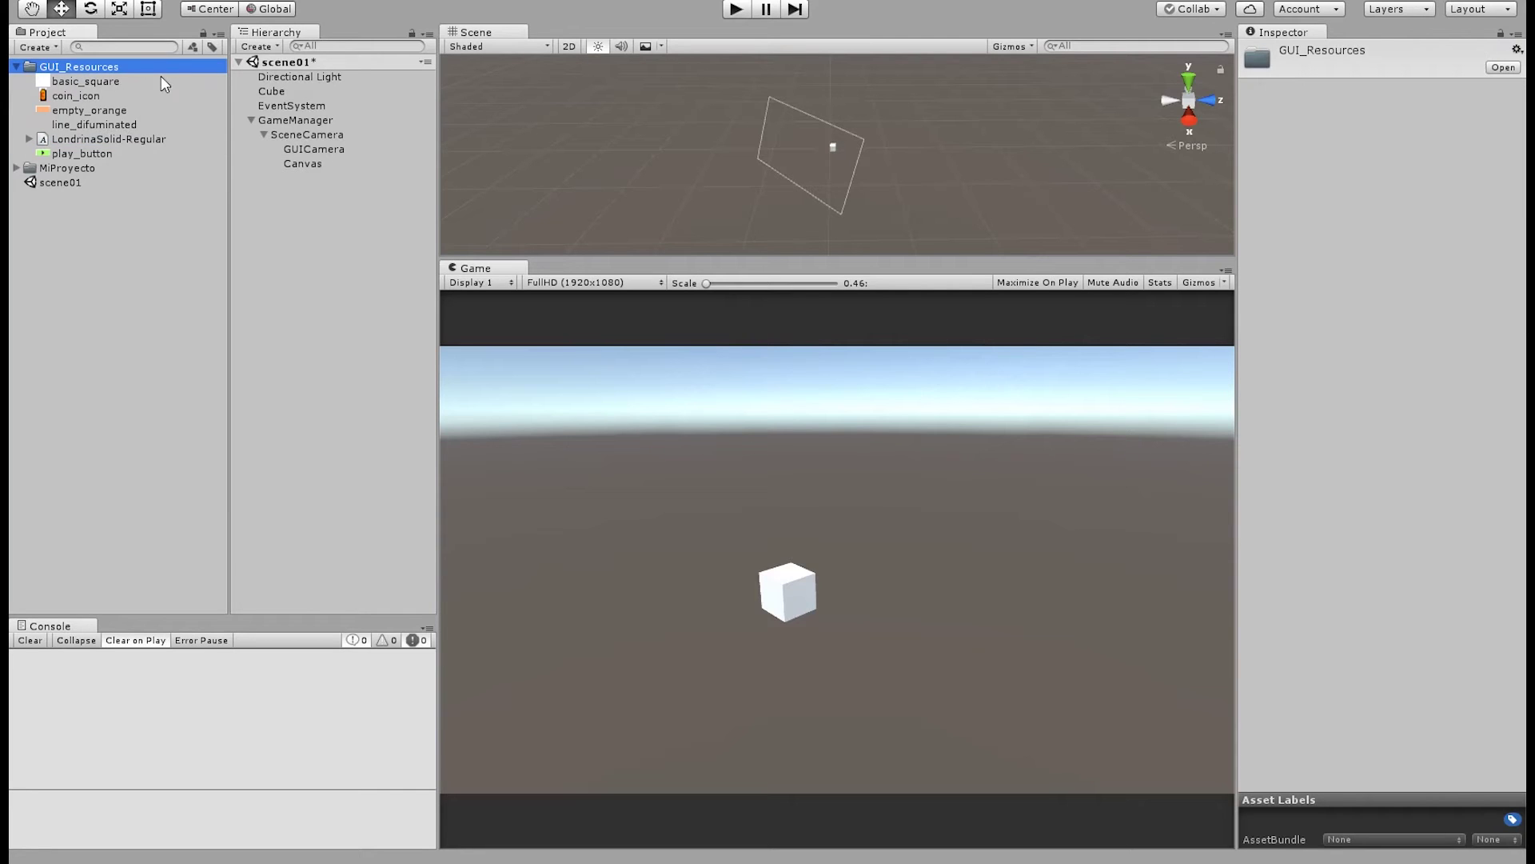
click(377, 75)
text(Fonts)
key(Return)
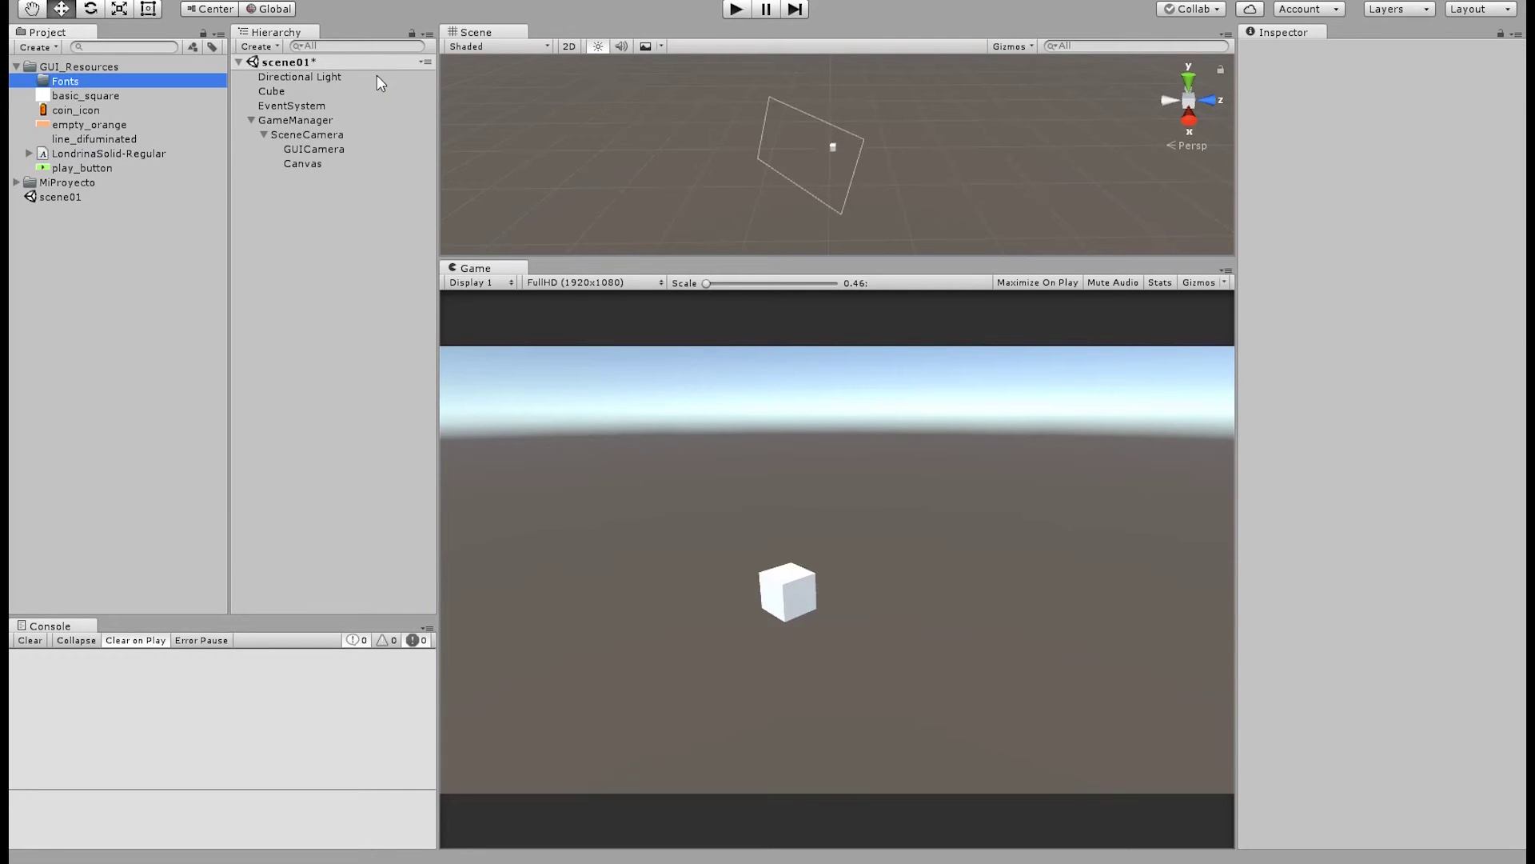
Move the LondrinaSolid-Regular font into the Fonts folder of GUI_Resources
drag(108, 153, 57, 92)
Set the texture type of the five GUI_Resources images, basic_square through play_button, to Sprite (2D and UI) and apply it
click(67, 96)
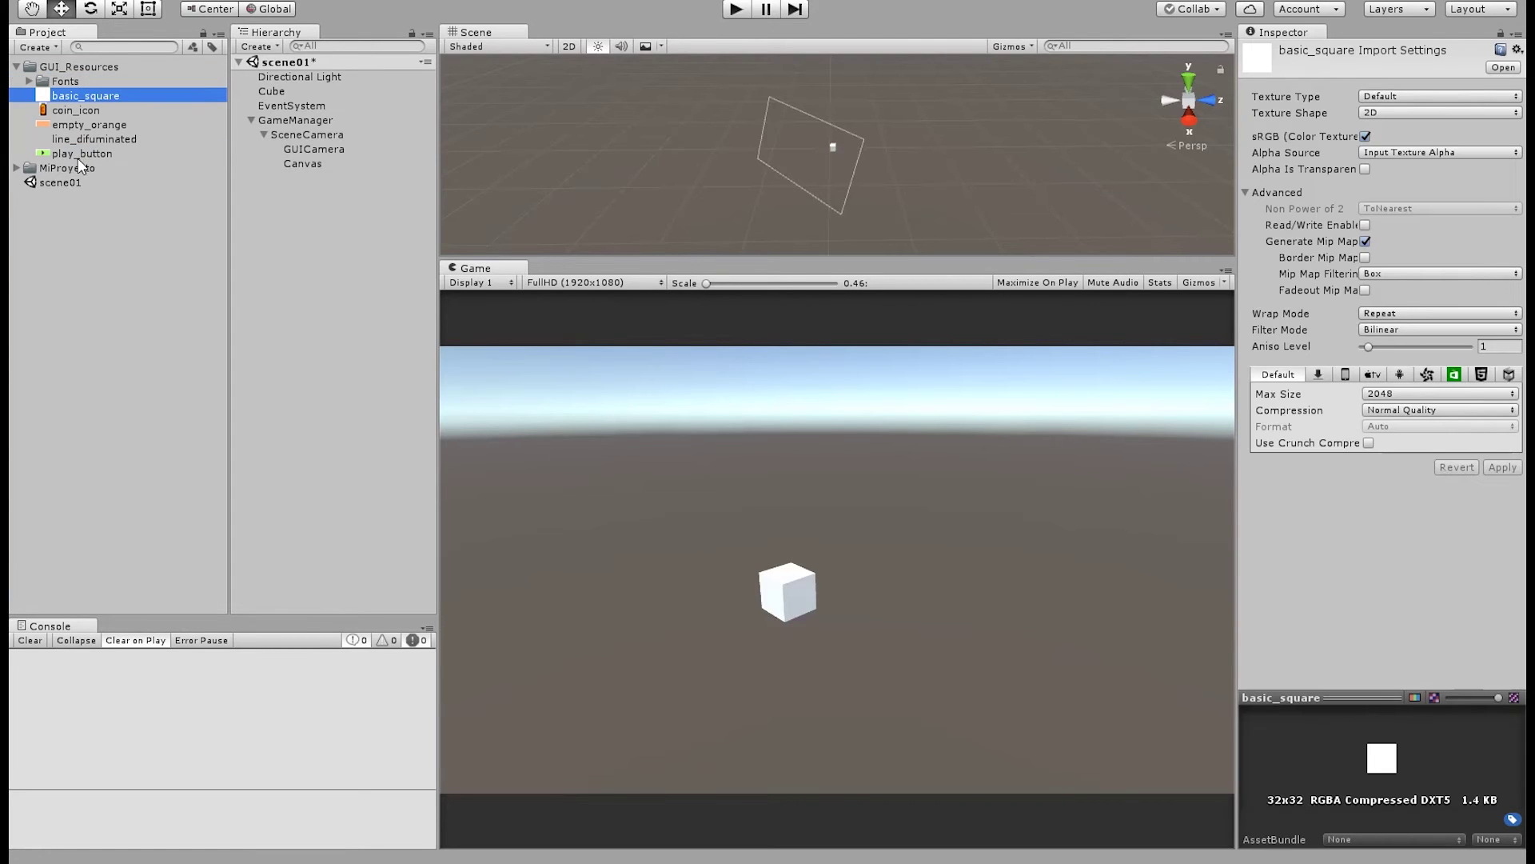
shift+click(137, 152)
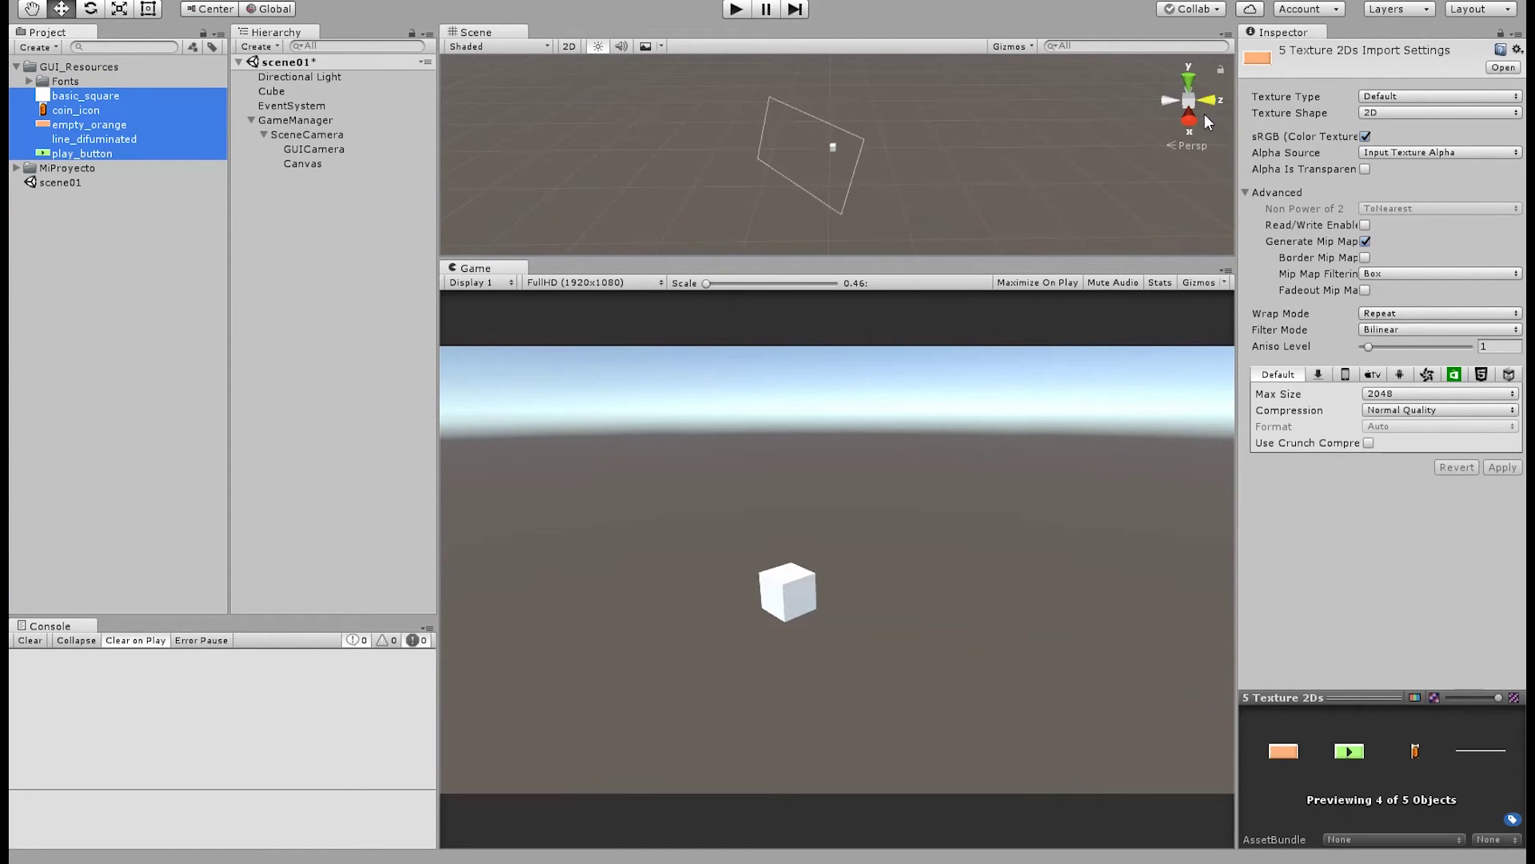
drag(1236, 185, 1084, 186)
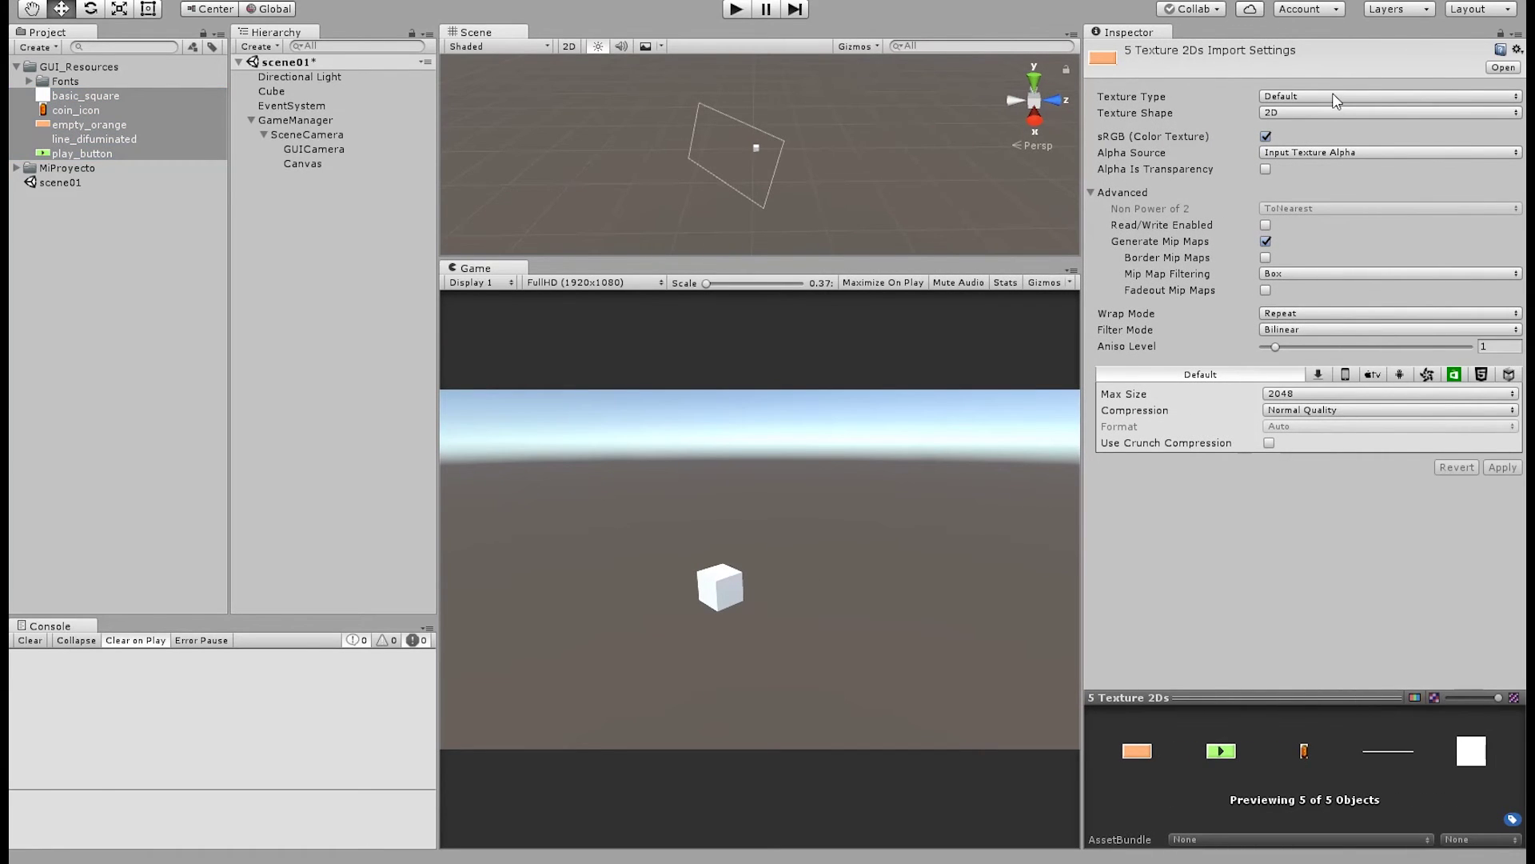
click(1343, 176)
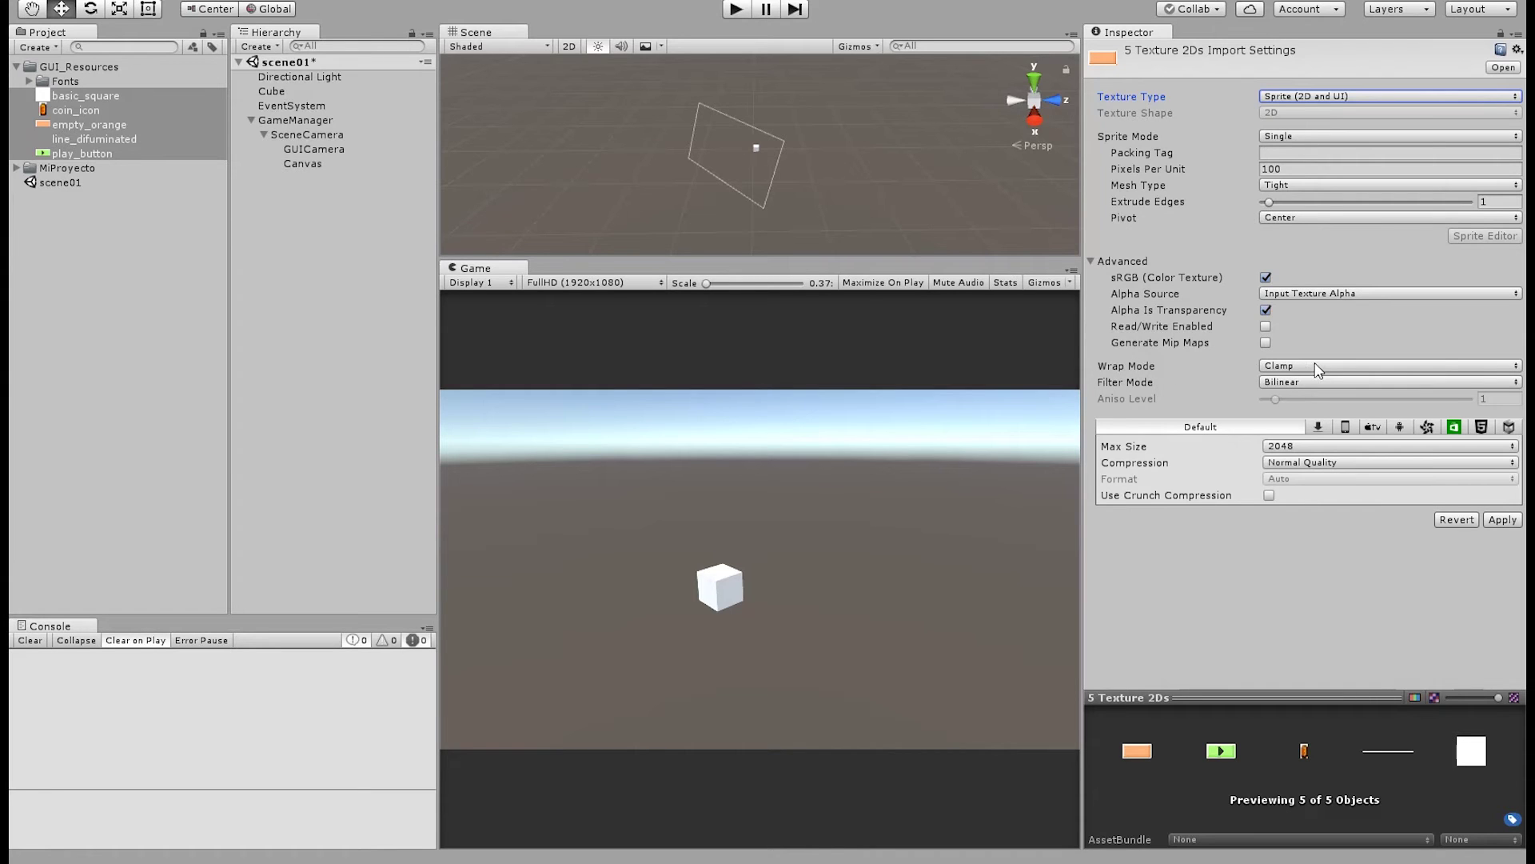
click(1252, 585)
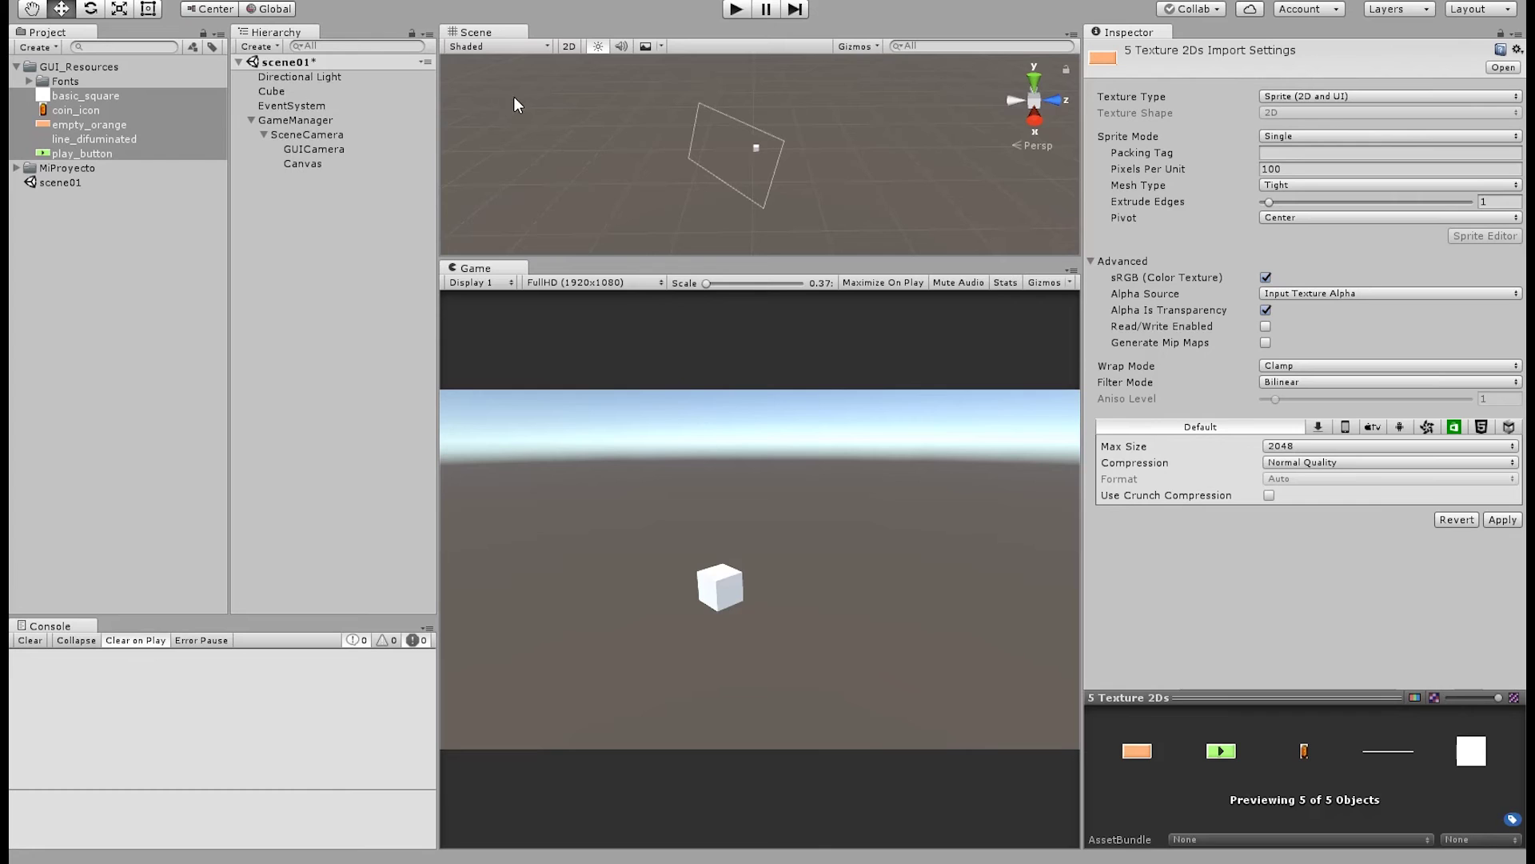
click(148, 168)
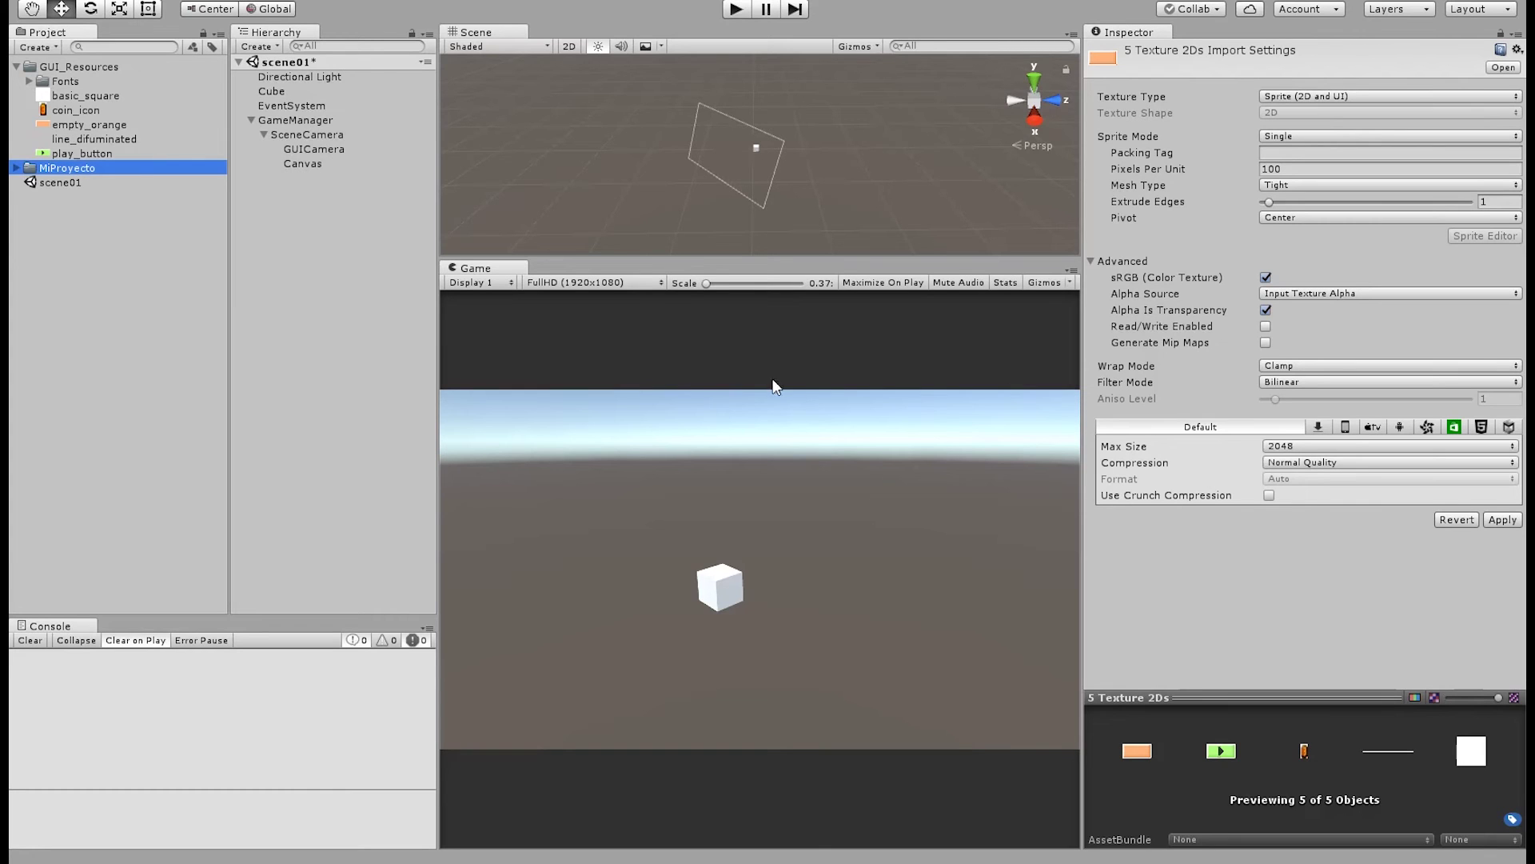
click(60, 155)
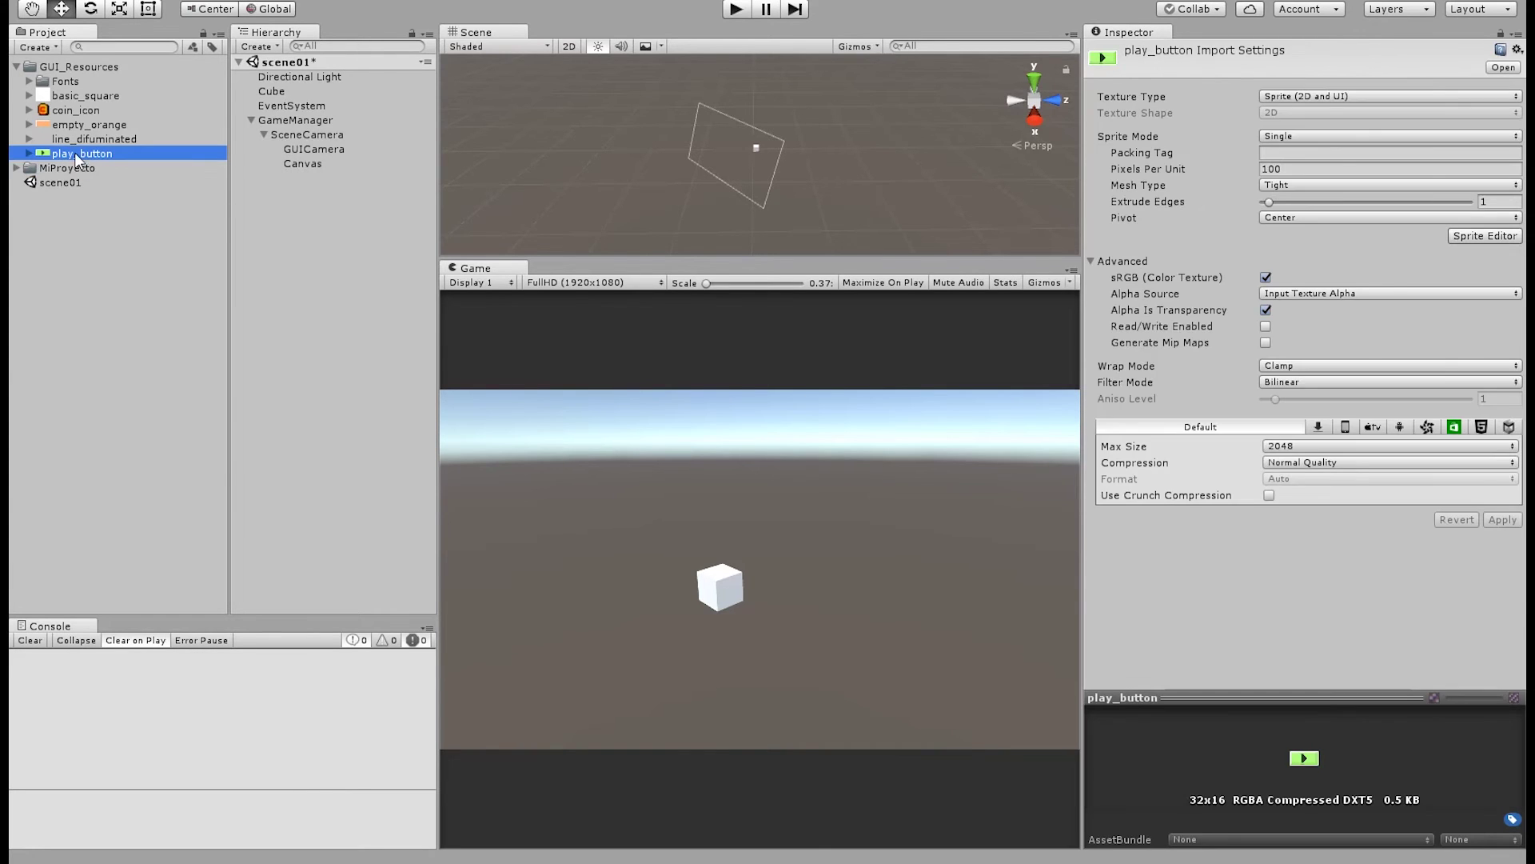
click(302, 165)
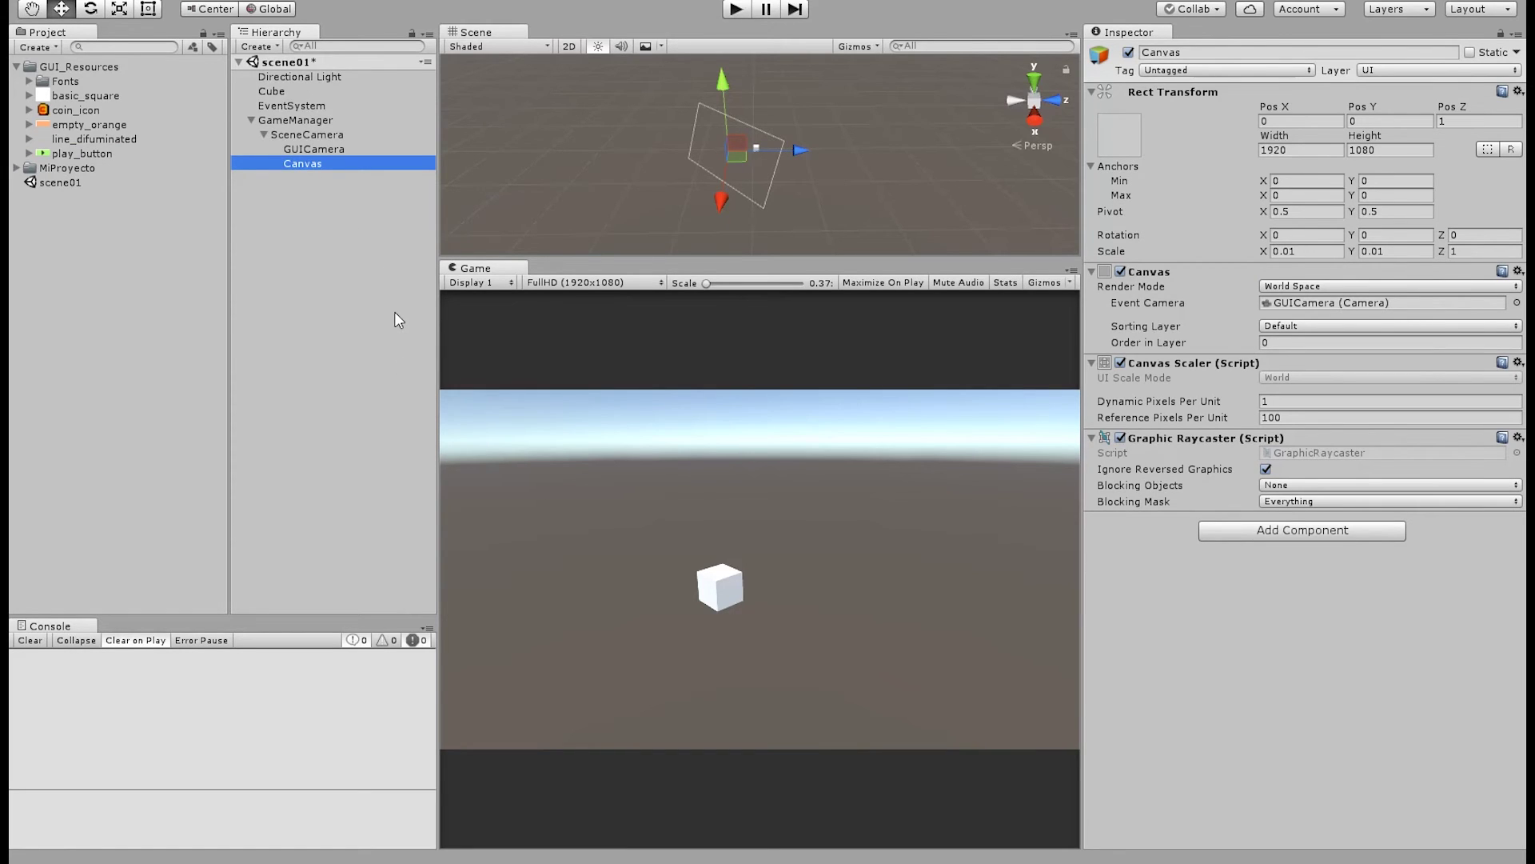
click(290, 150)
click(295, 162)
key(alt+shift+n)
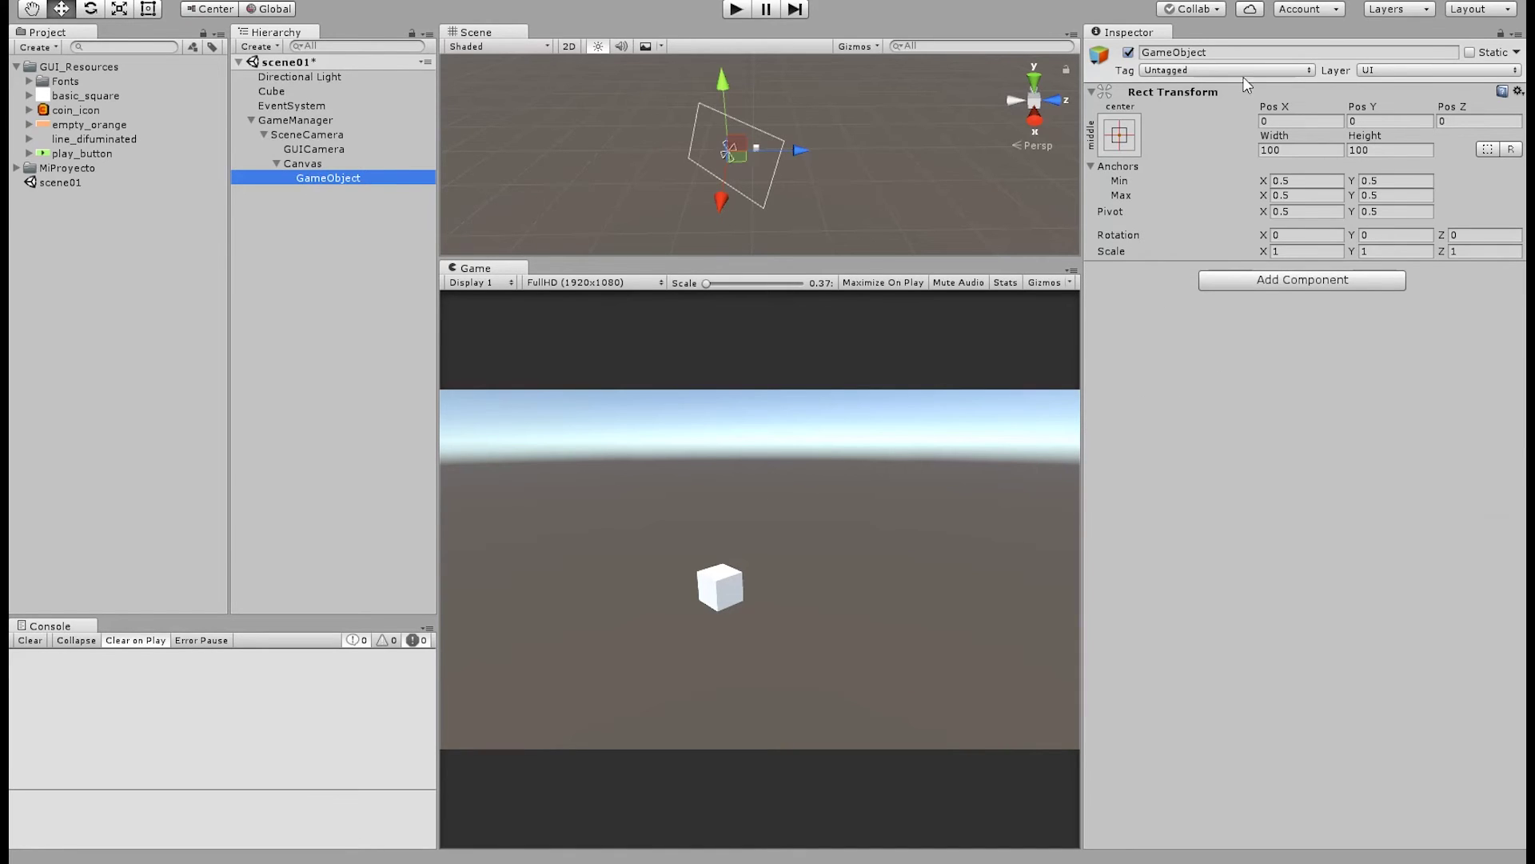
click(323, 166)
click(323, 178)
click(325, 162)
click(309, 175)
key(Delete)
Add a UI Panel under the Canvas and remove its Image component
click(306, 164)
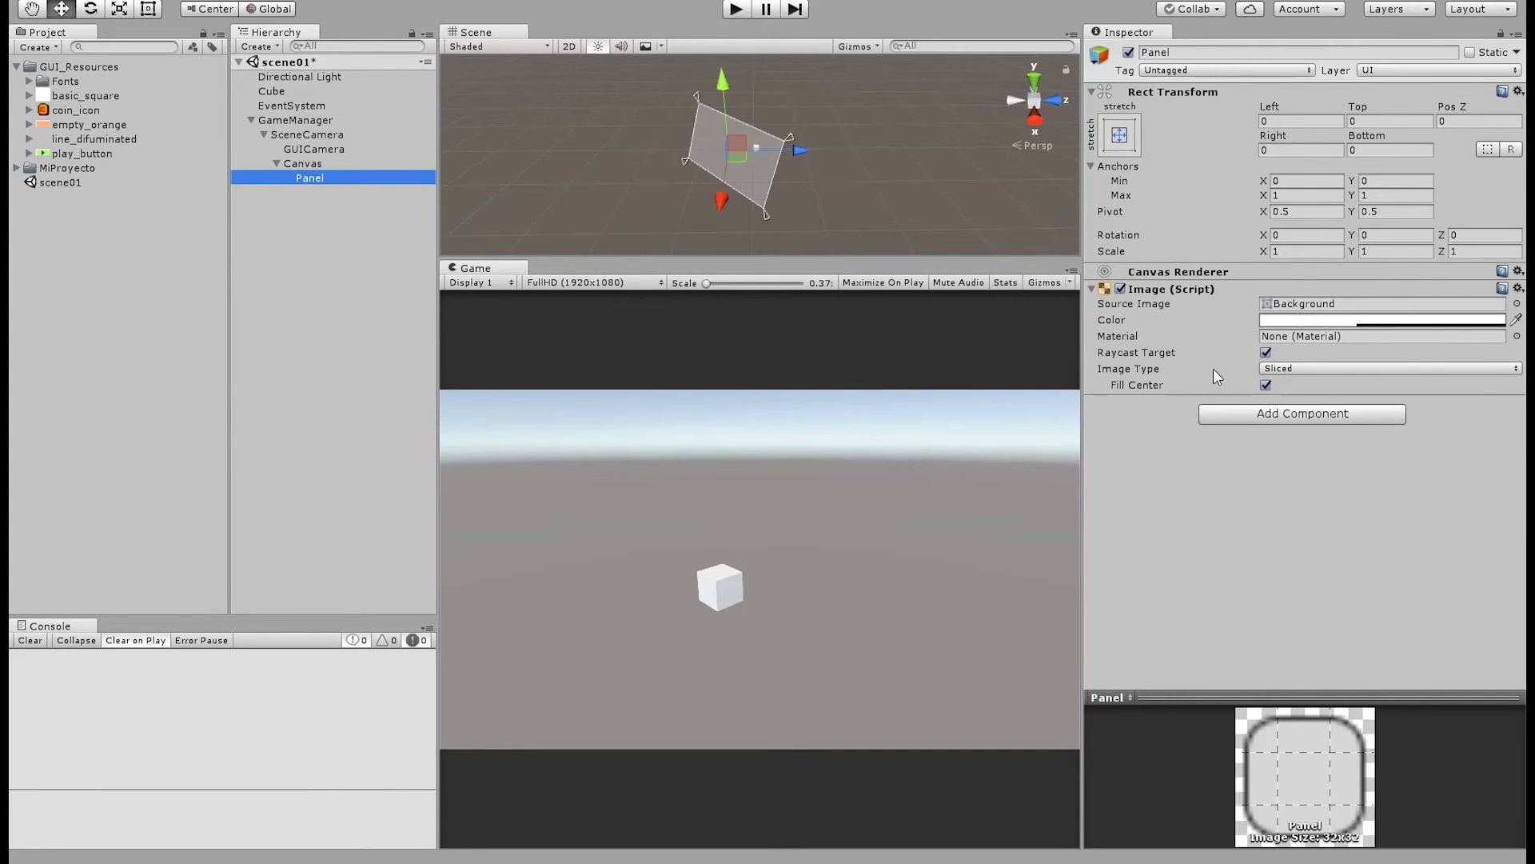
click(304, 165)
click(309, 177)
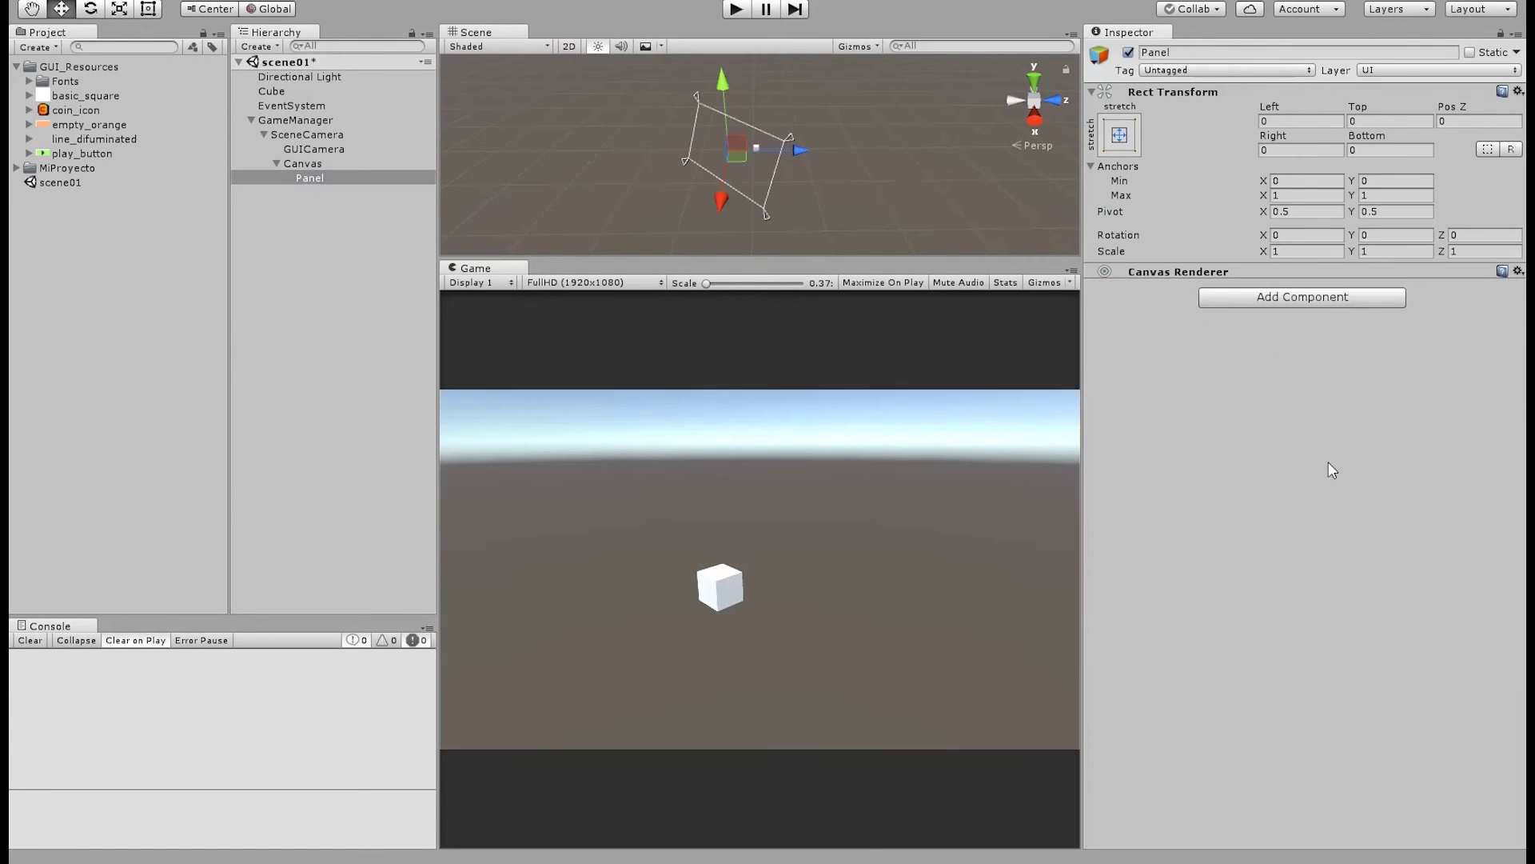
Rename the Panel under the Canvas as PantallaPrincipal
click(360, 163)
click(309, 179)
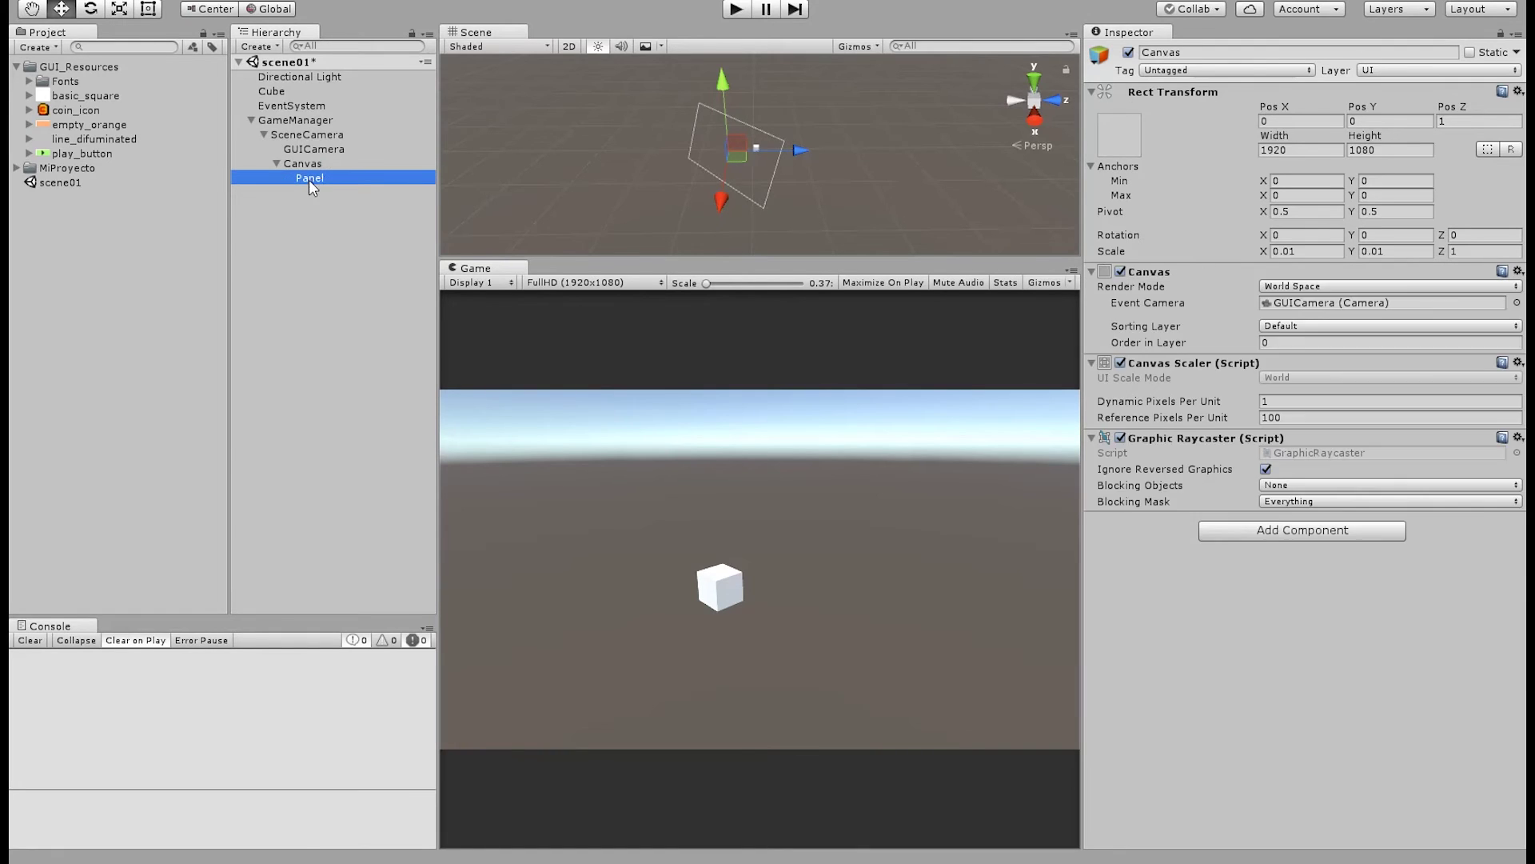
click(322, 180)
text(P)
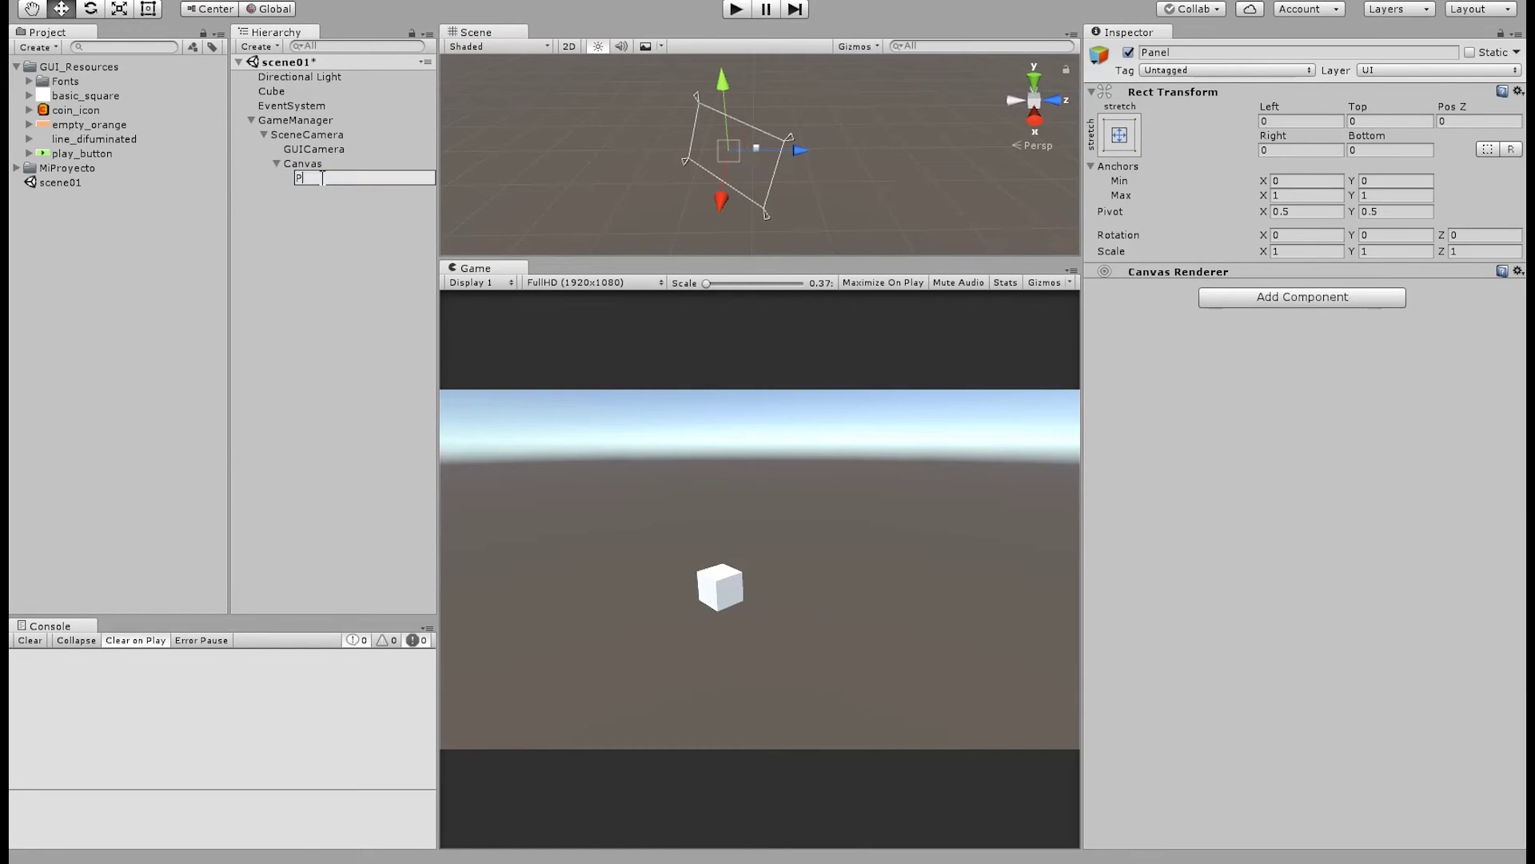
text(antallaP)
text(rincipal)
key(Return)
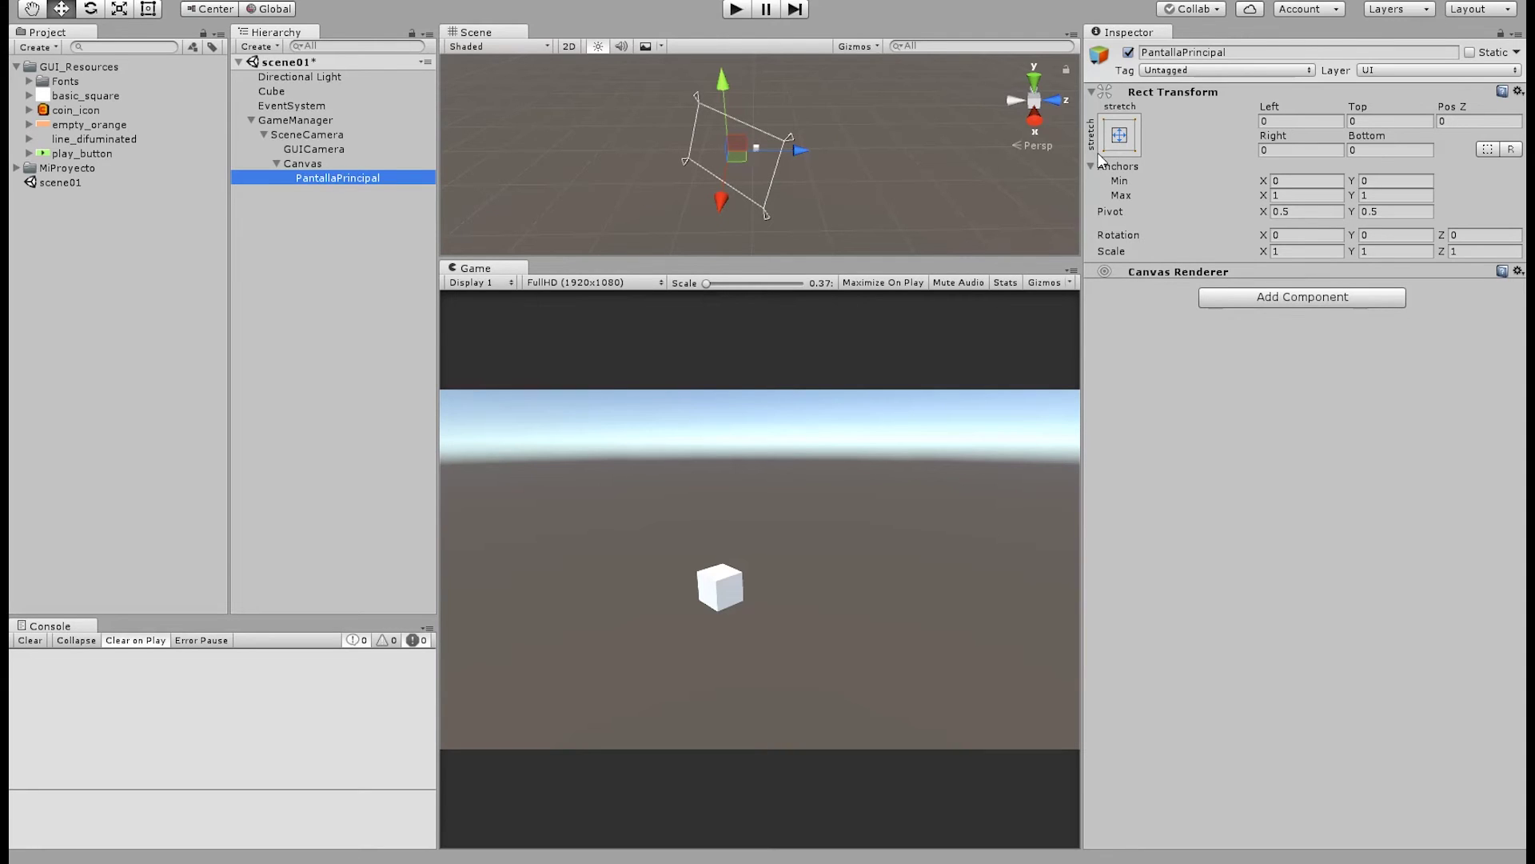
click(1122, 294)
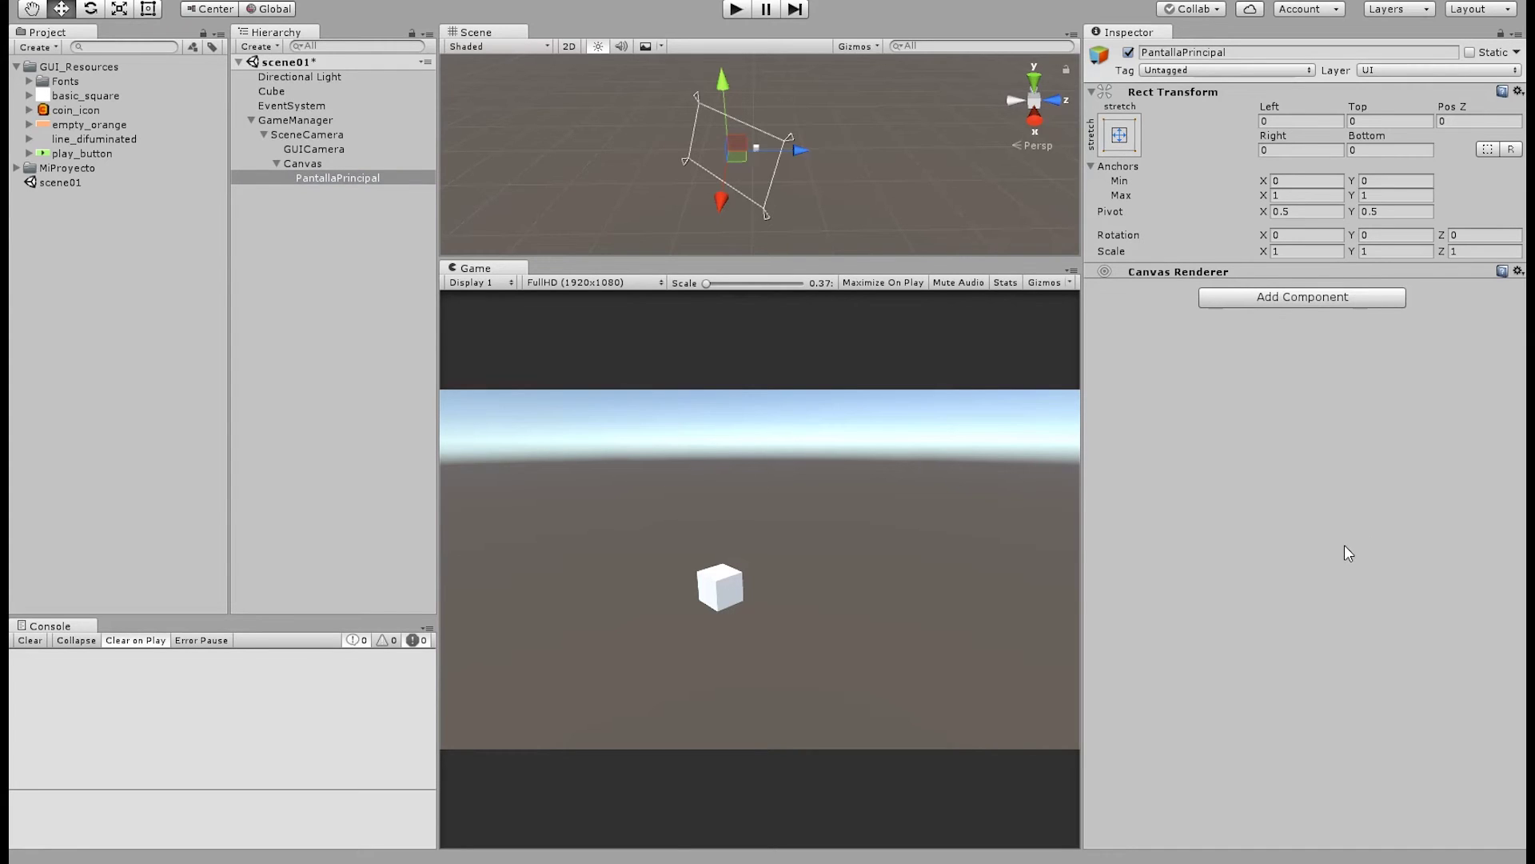
click(302, 164)
click(333, 178)
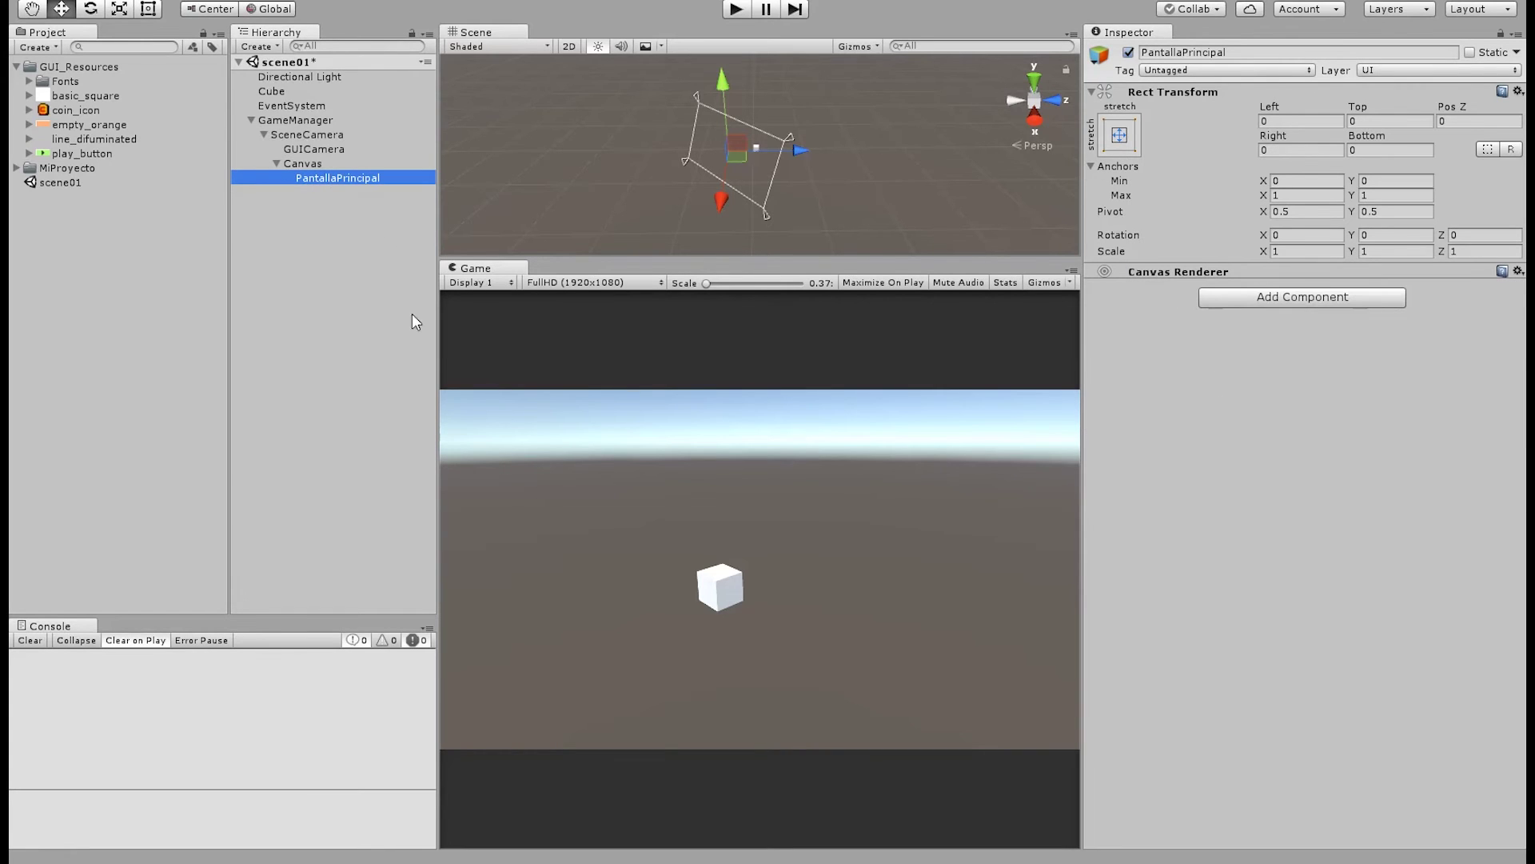
drag(45, 154, 80, 154)
click(328, 177)
click(209, 215)
drag(67, 152, 337, 175)
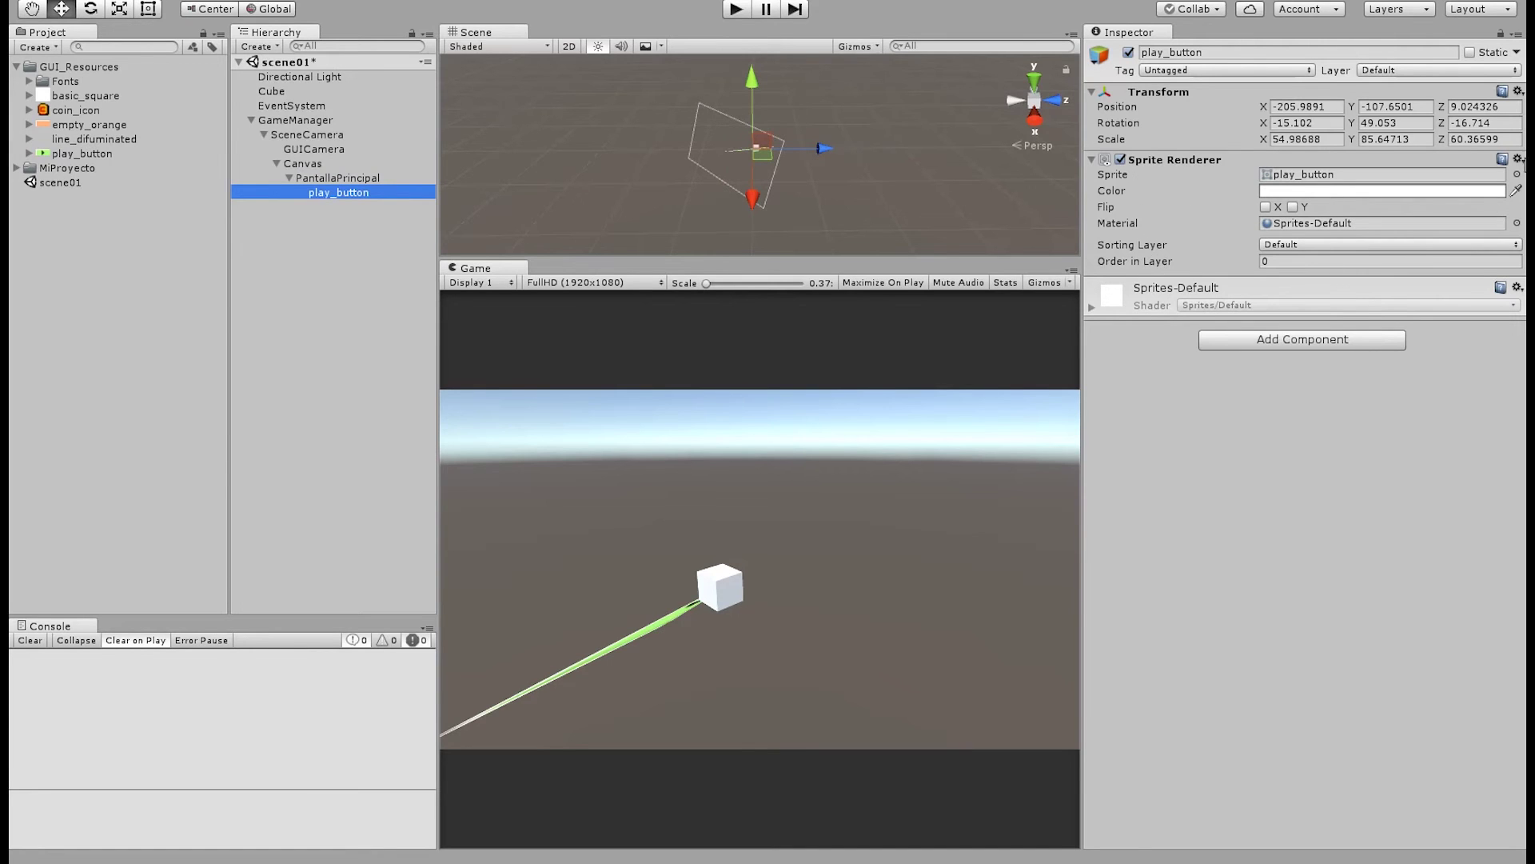
click(371, 179)
click(357, 192)
key(Delete)
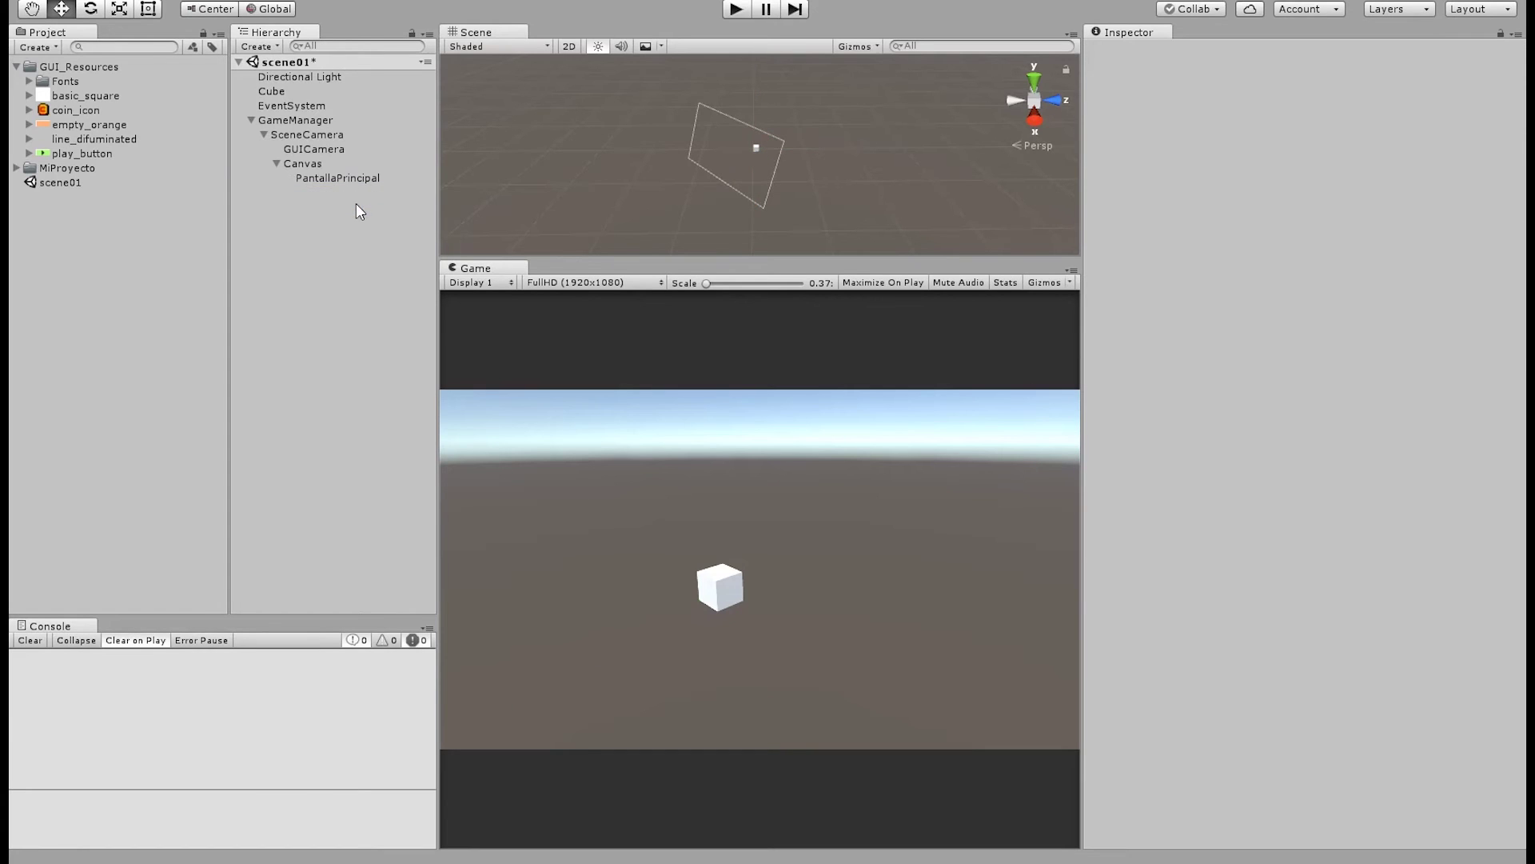
Add a UI Image as a child of PantallaPrincipal and select it
click(340, 178)
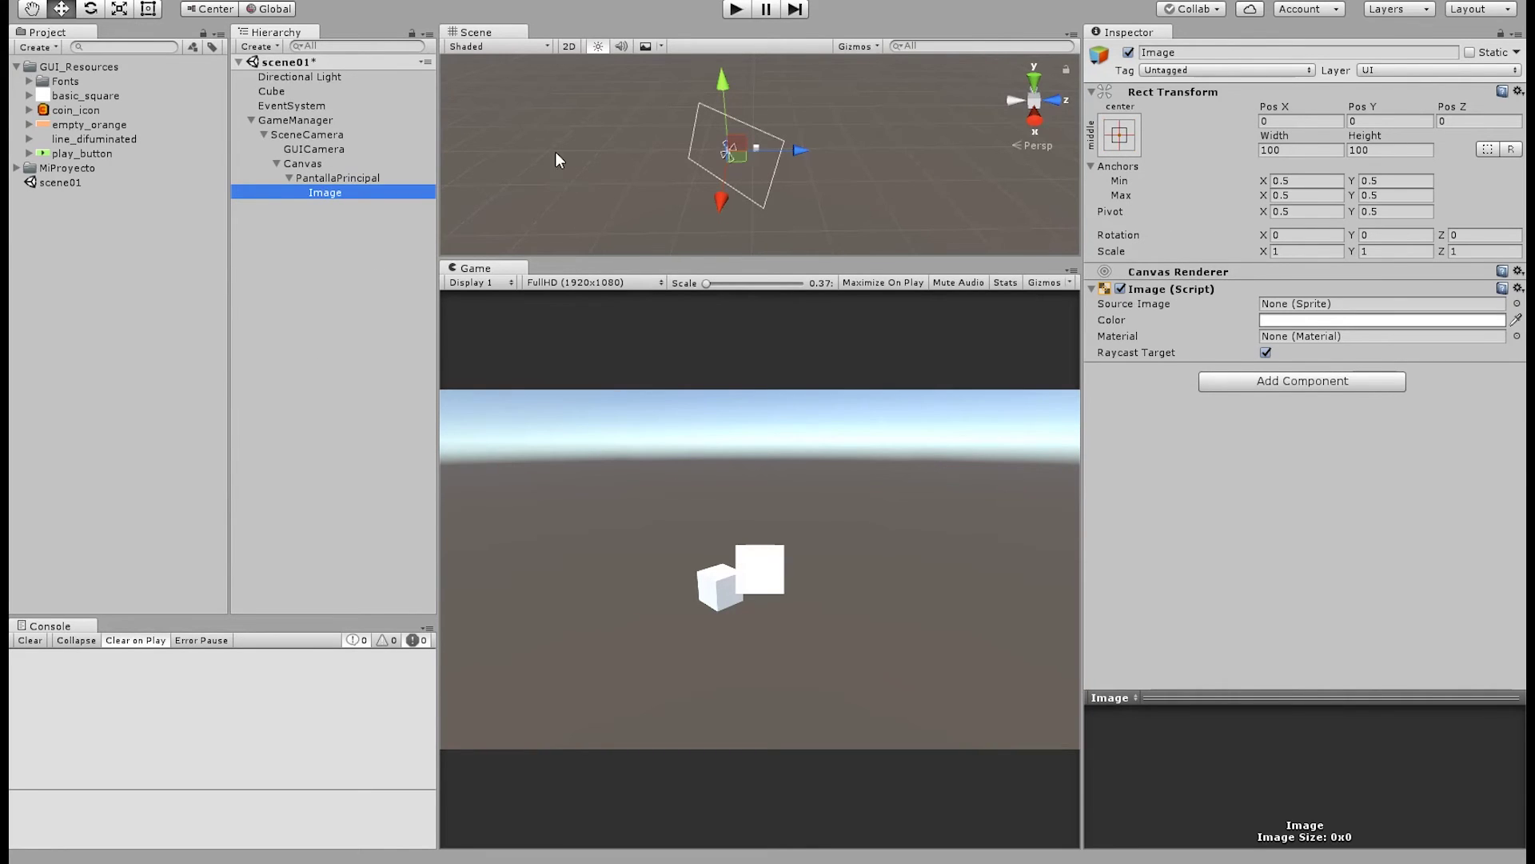
click(324, 178)
click(329, 193)
Assign the play_button sprite as the Image's source image and set it to native size
click(1517, 305)
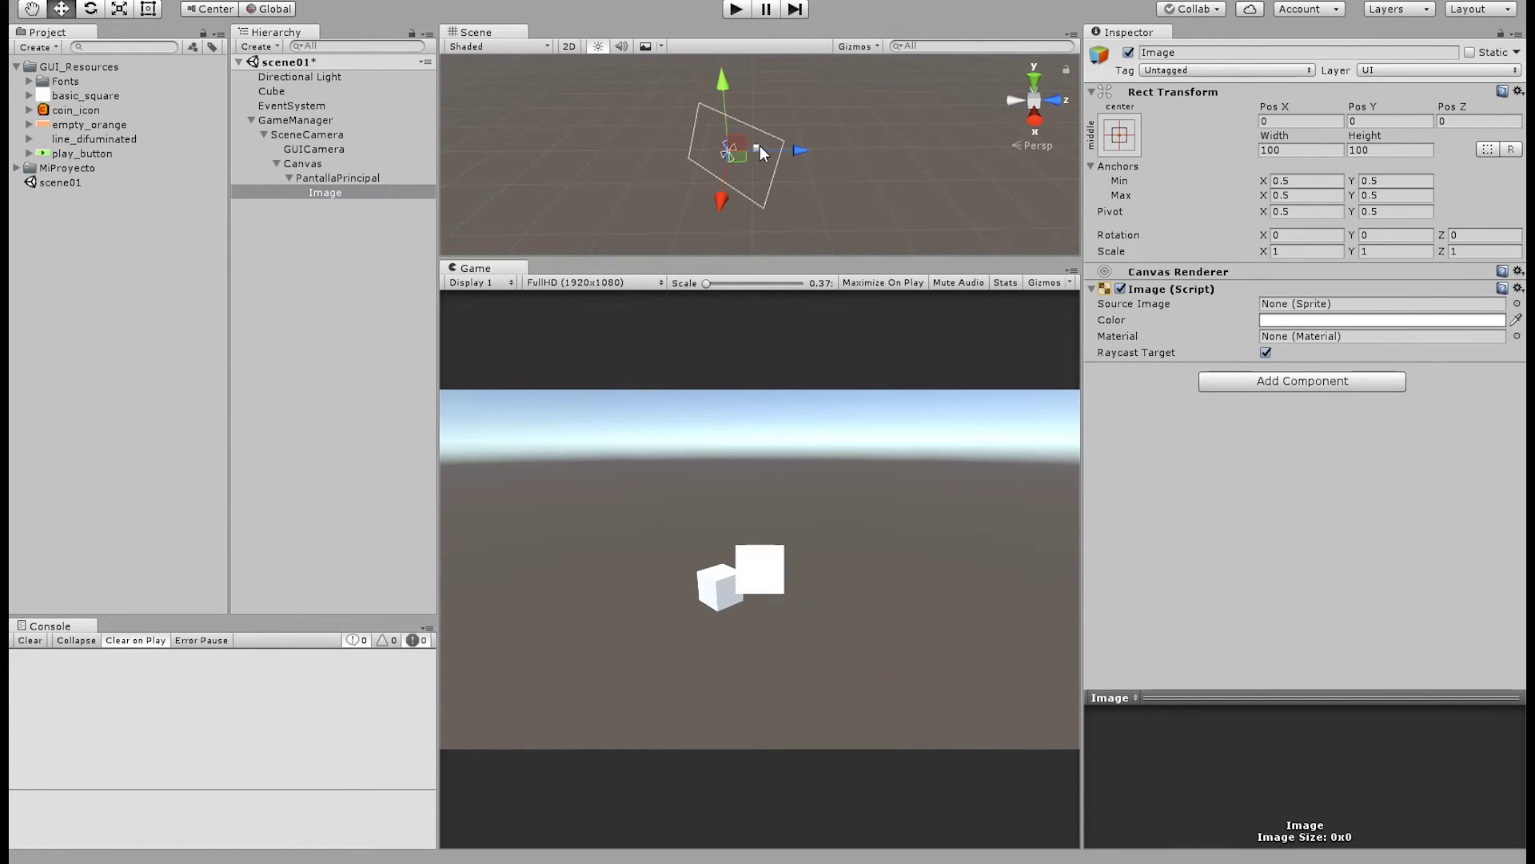
click(963, 141)
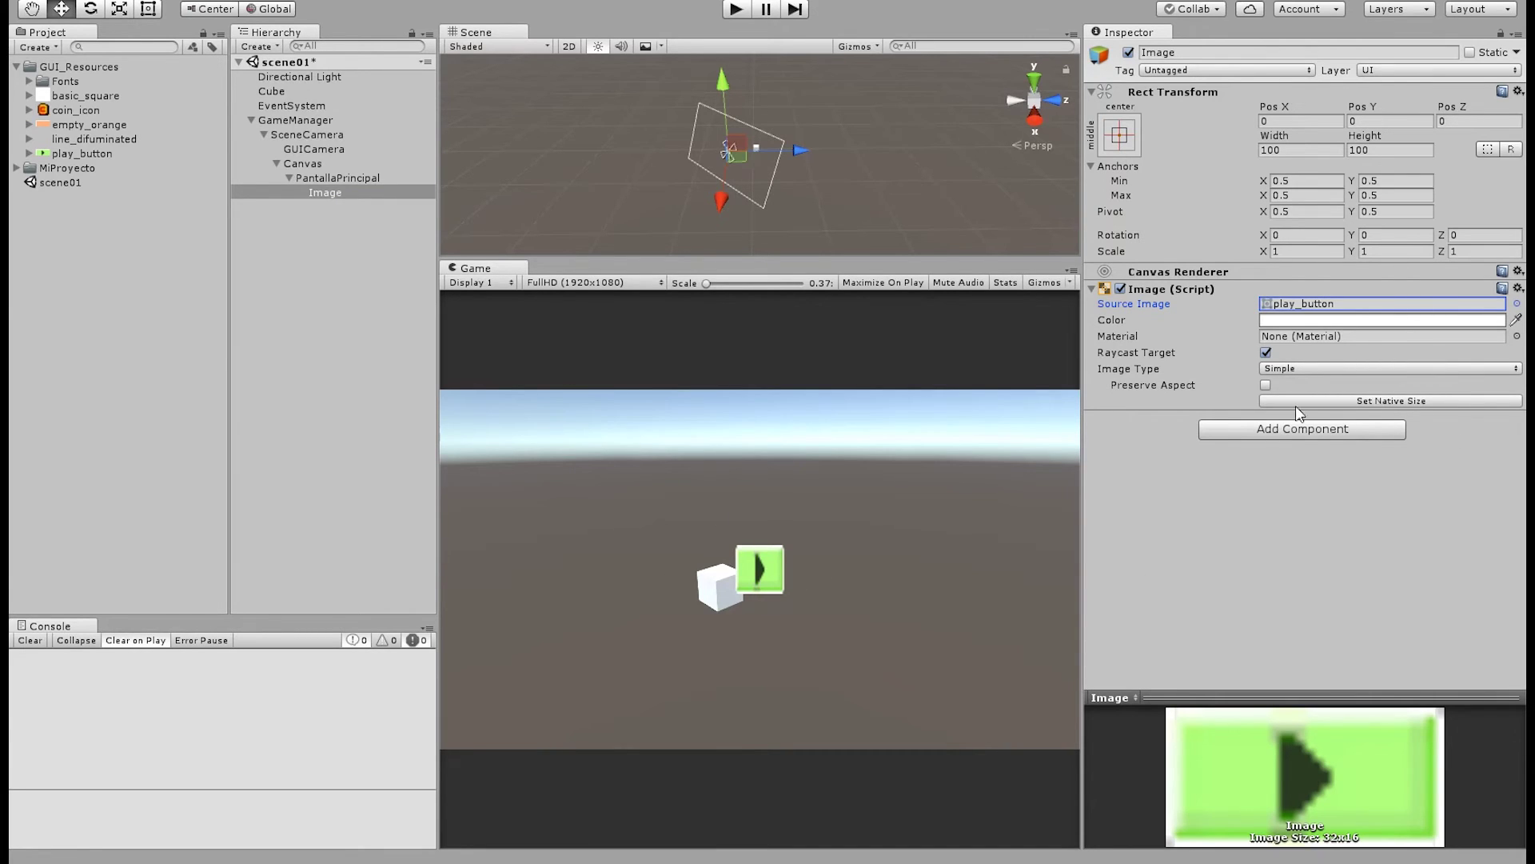
click(1393, 406)
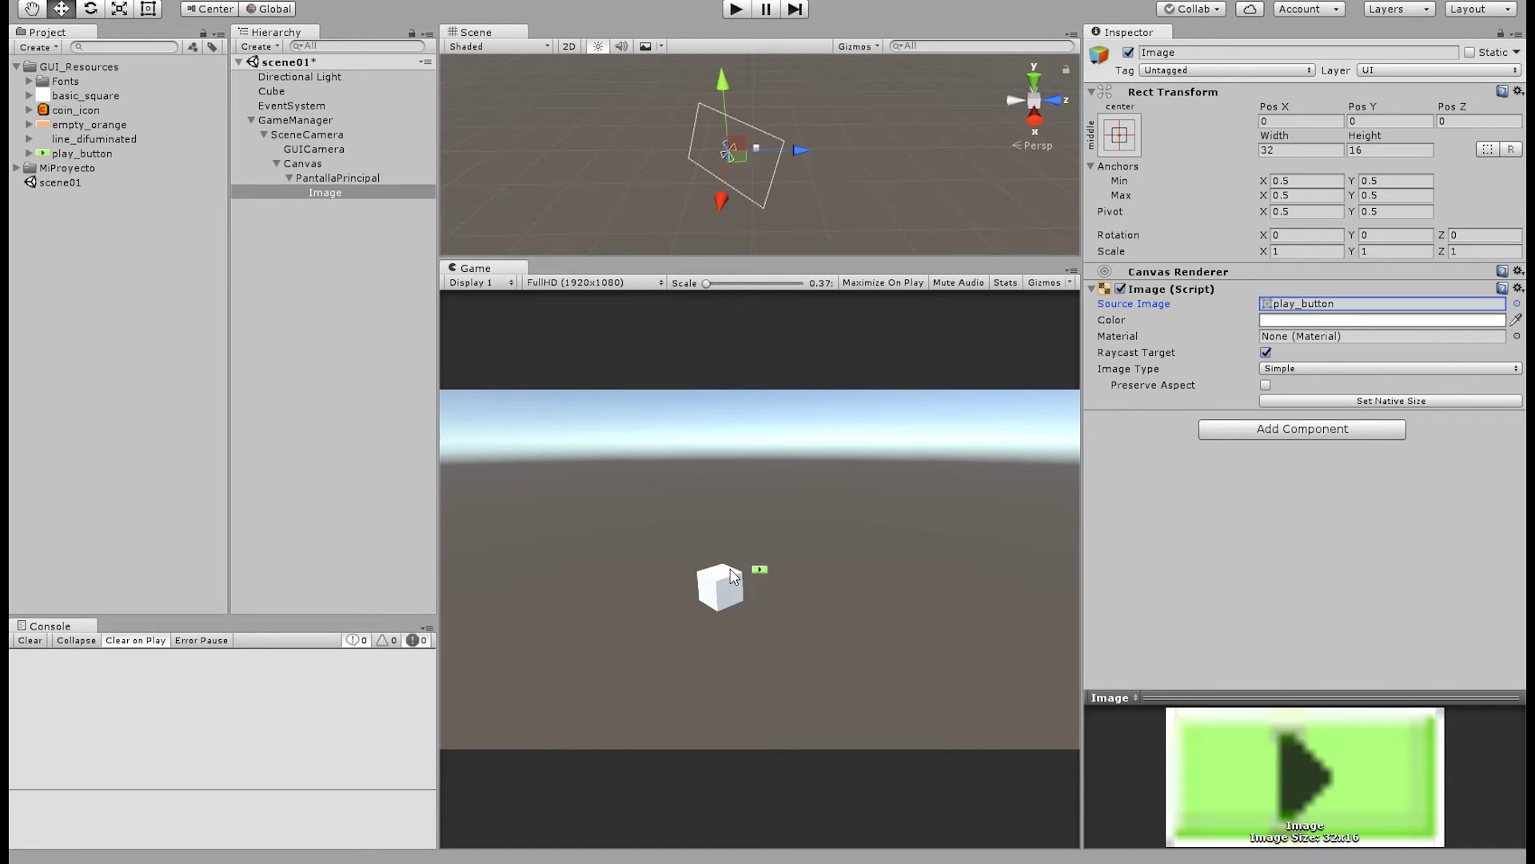
Set the filter mode of the five GUI_Resources sprites to Point (no filter) and apply it
scroll(770, 593, up, 10)
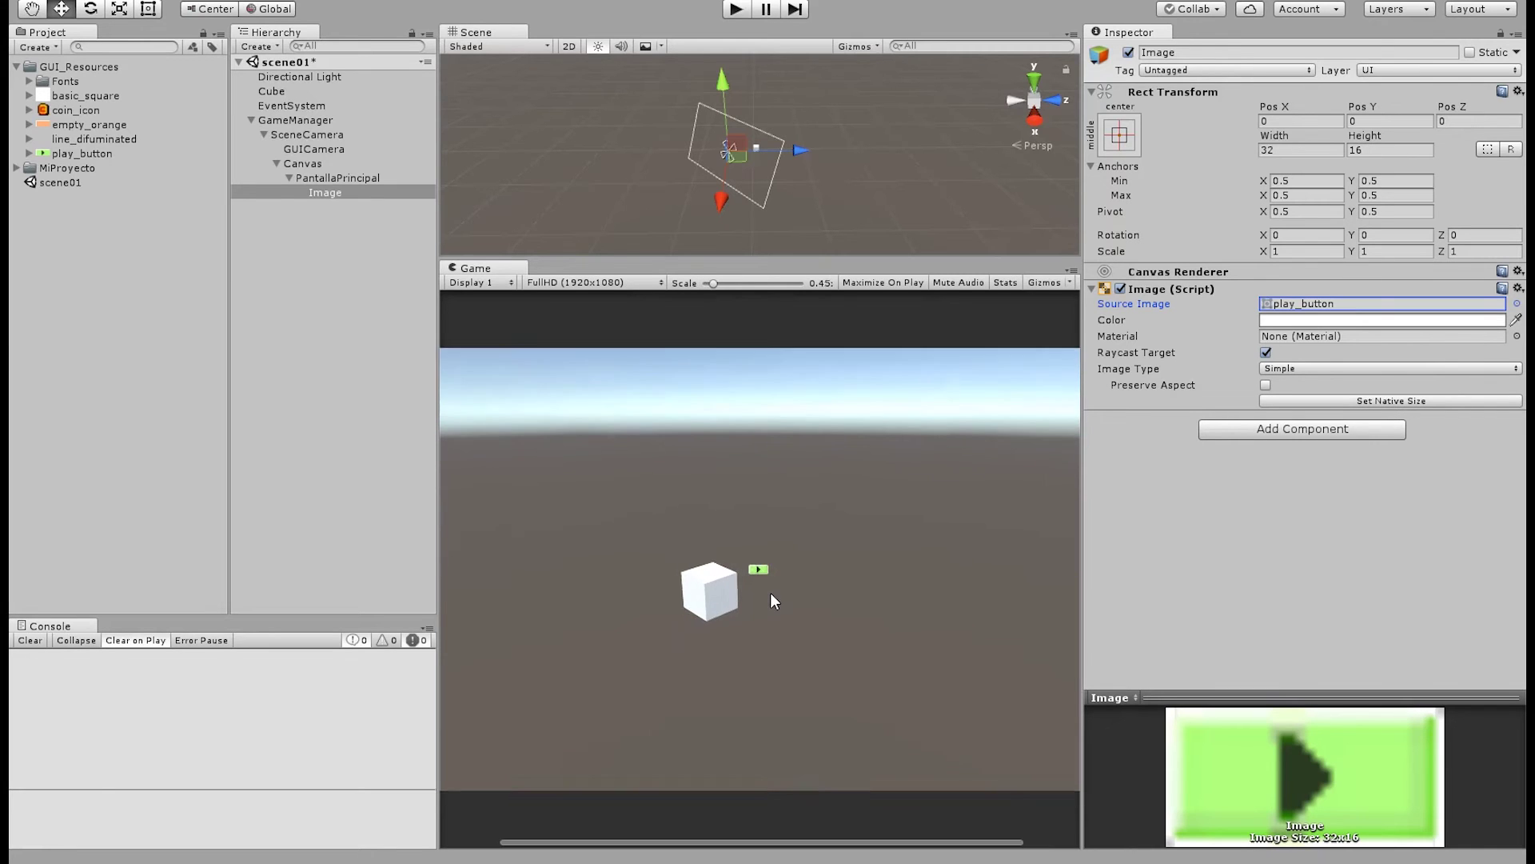
scroll(772, 599, up, 3)
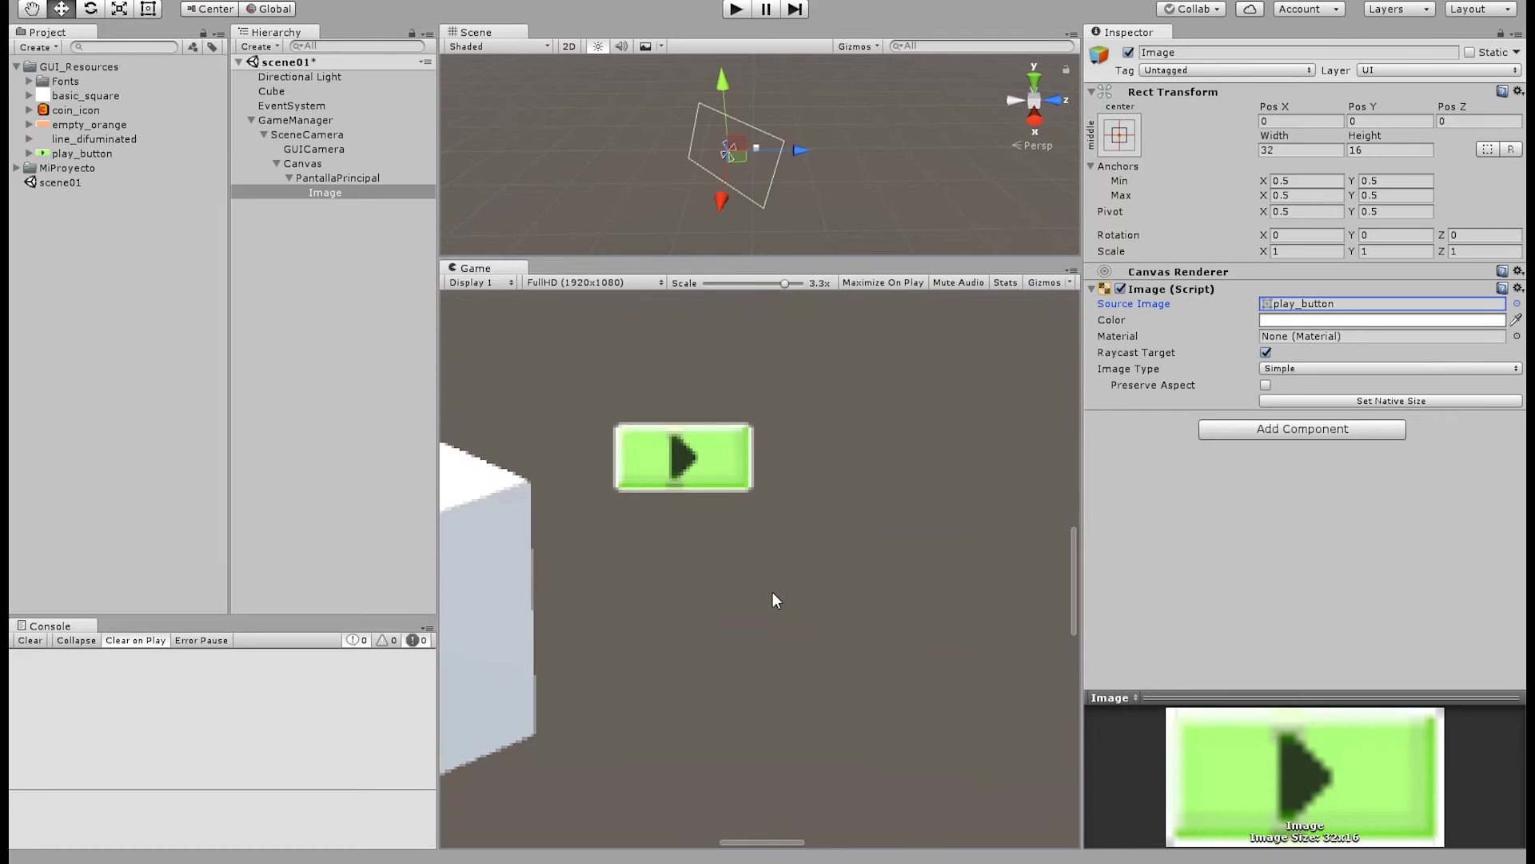
scroll(758, 511, down, 12)
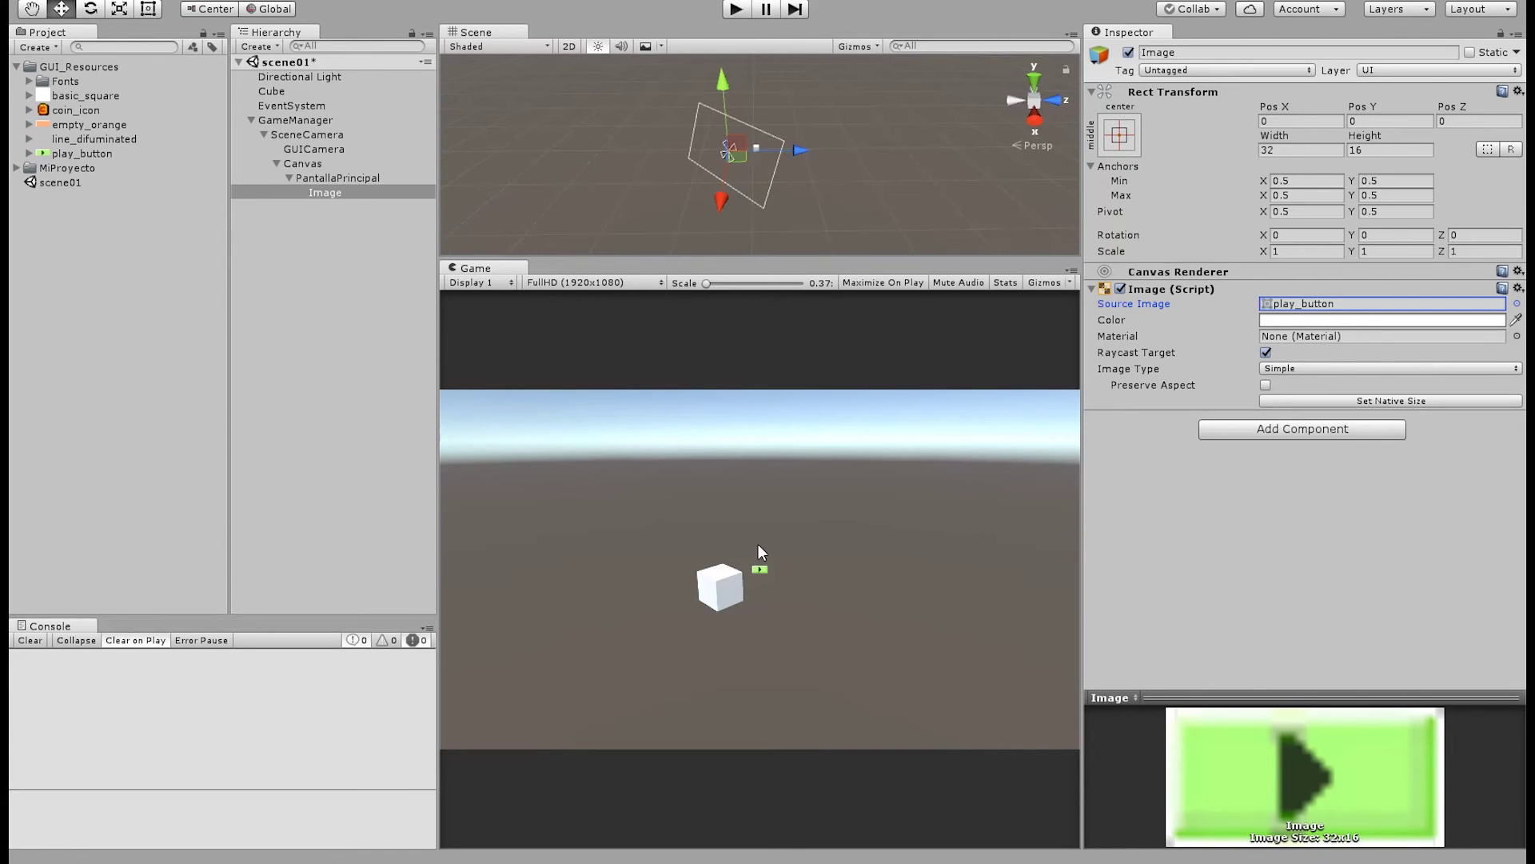
scroll(806, 574, up, 5)
scroll(809, 576, up, 8)
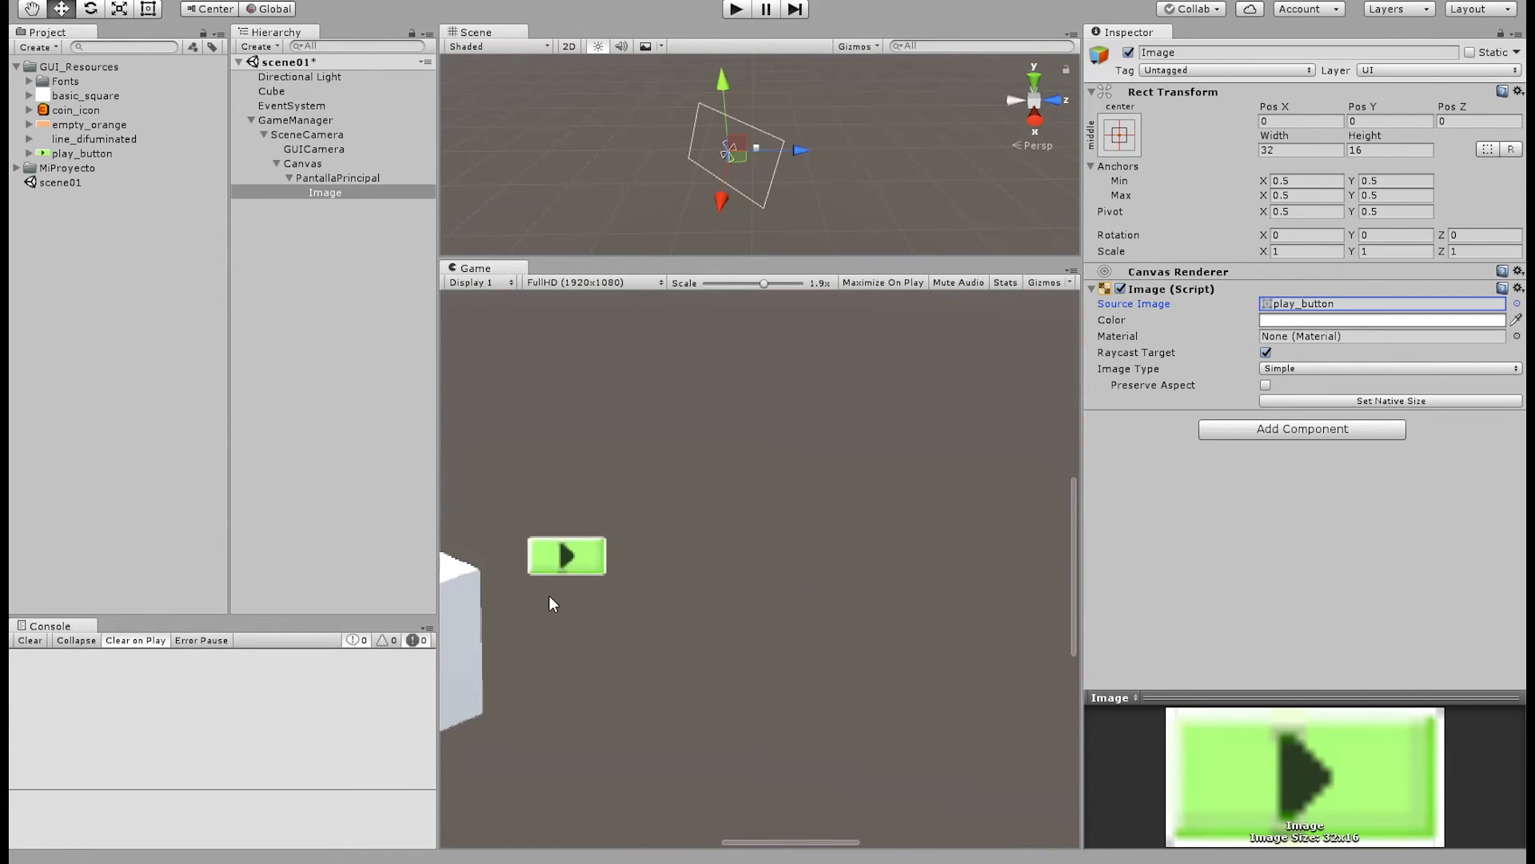
scroll(778, 606, up, 5)
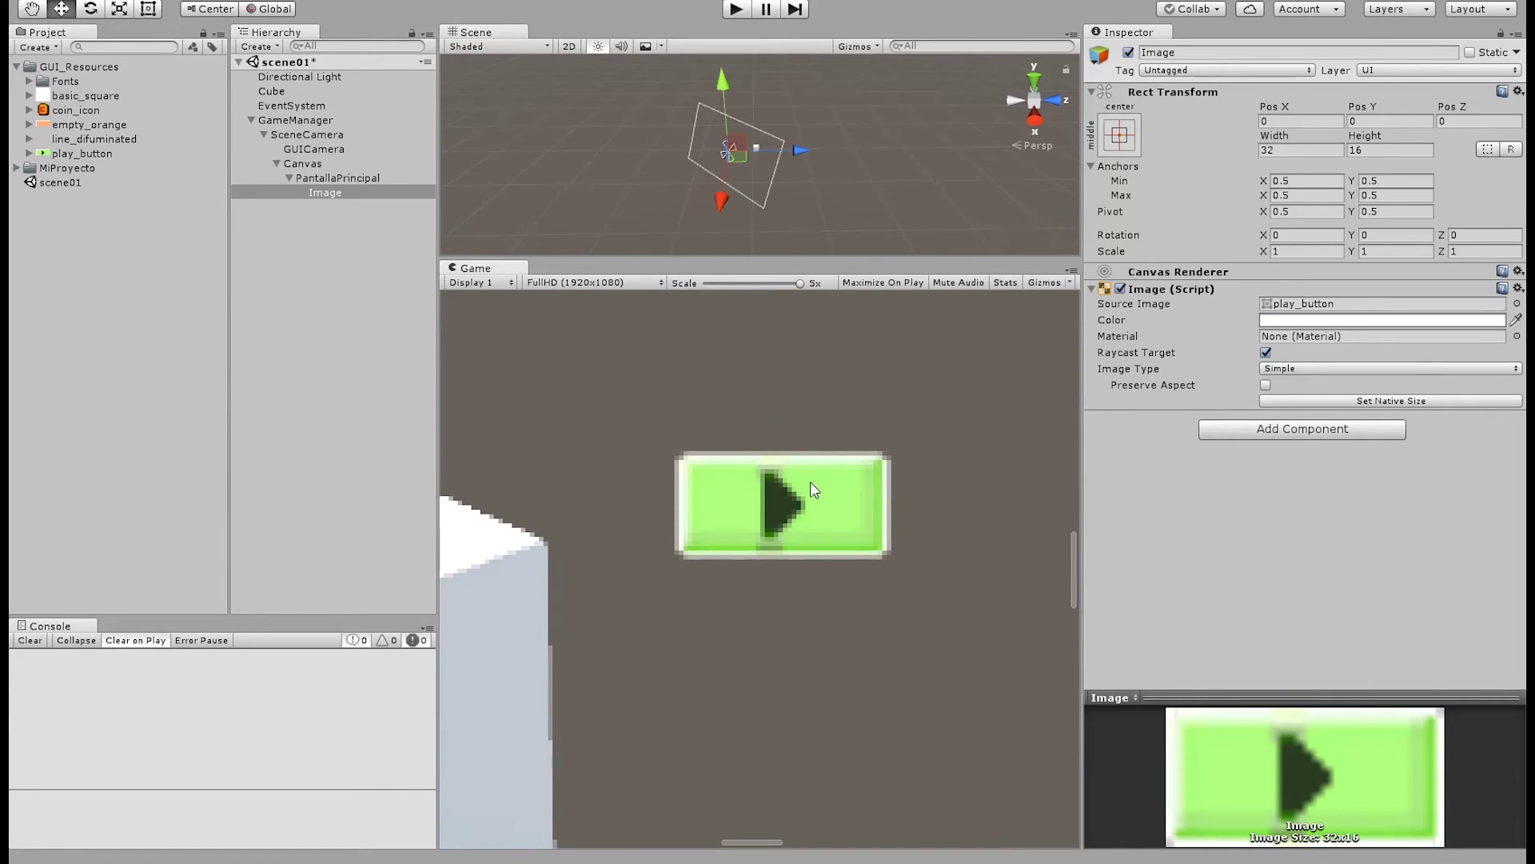
click(79, 152)
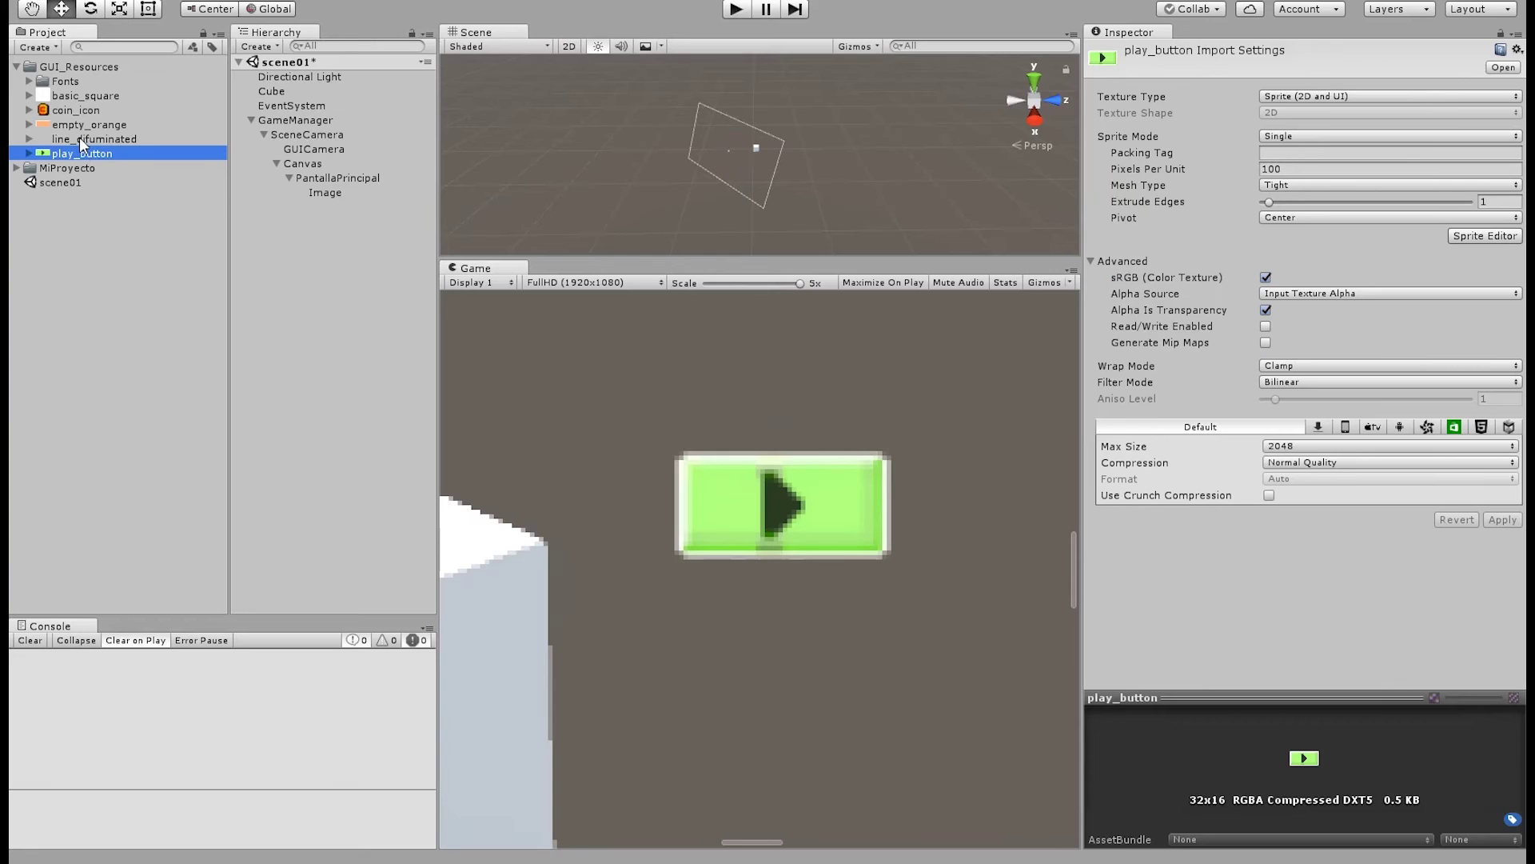
shift+click(75, 95)
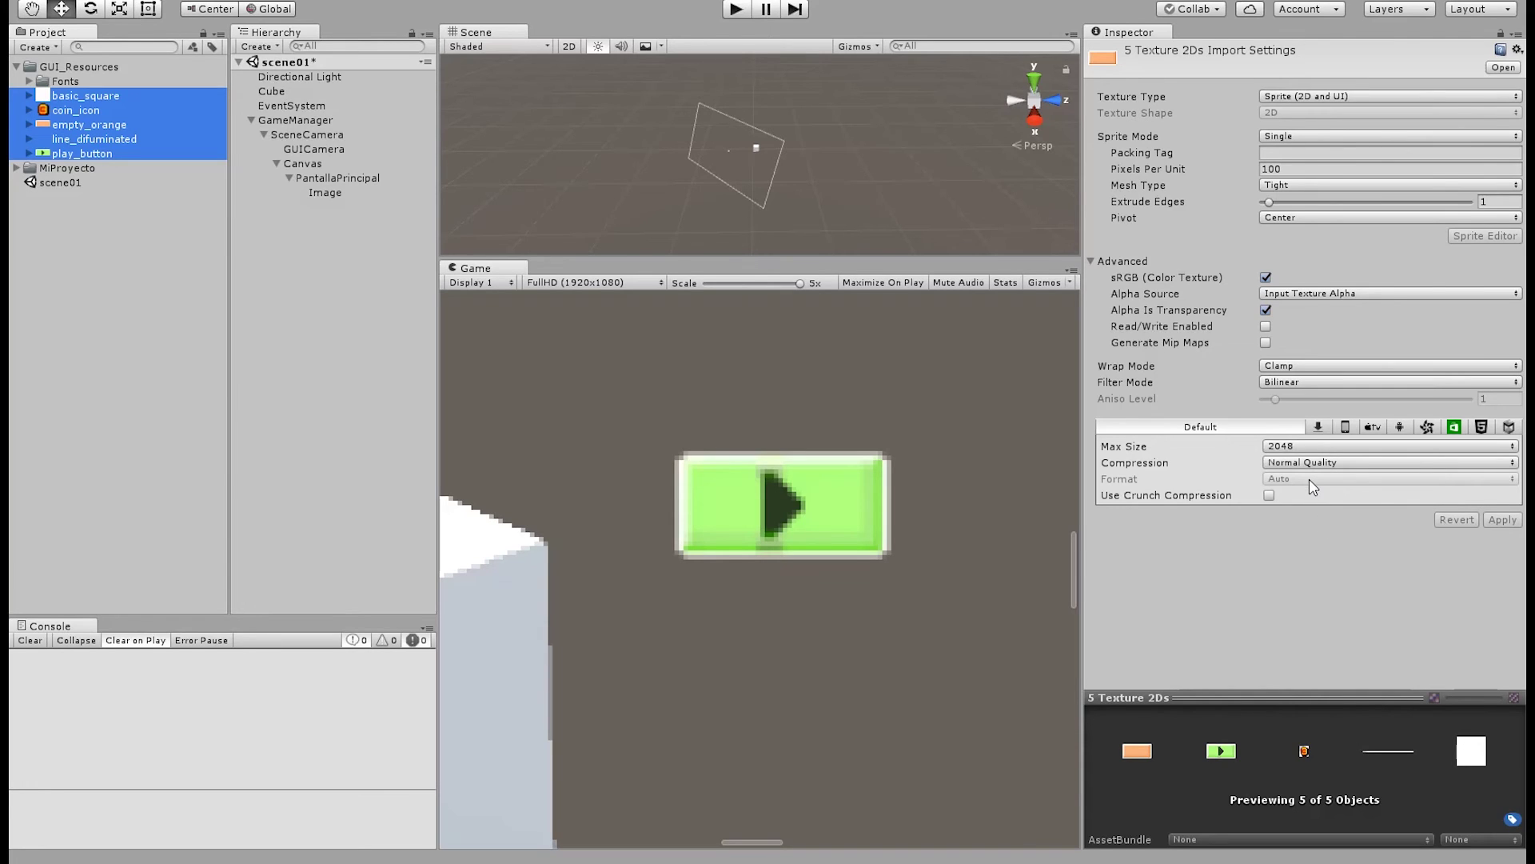
click(1175, 630)
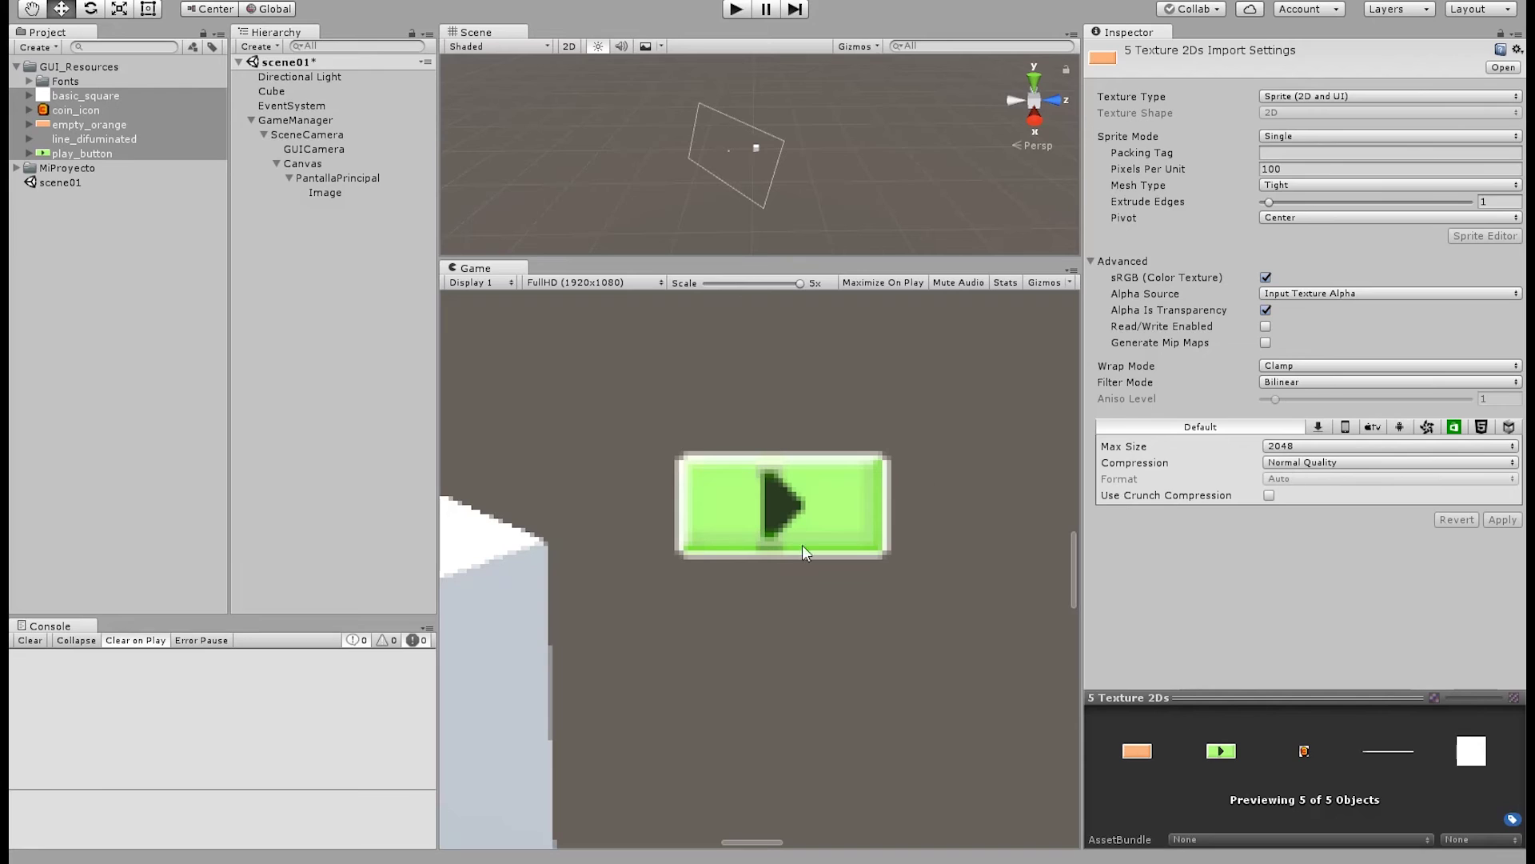
click(1322, 412)
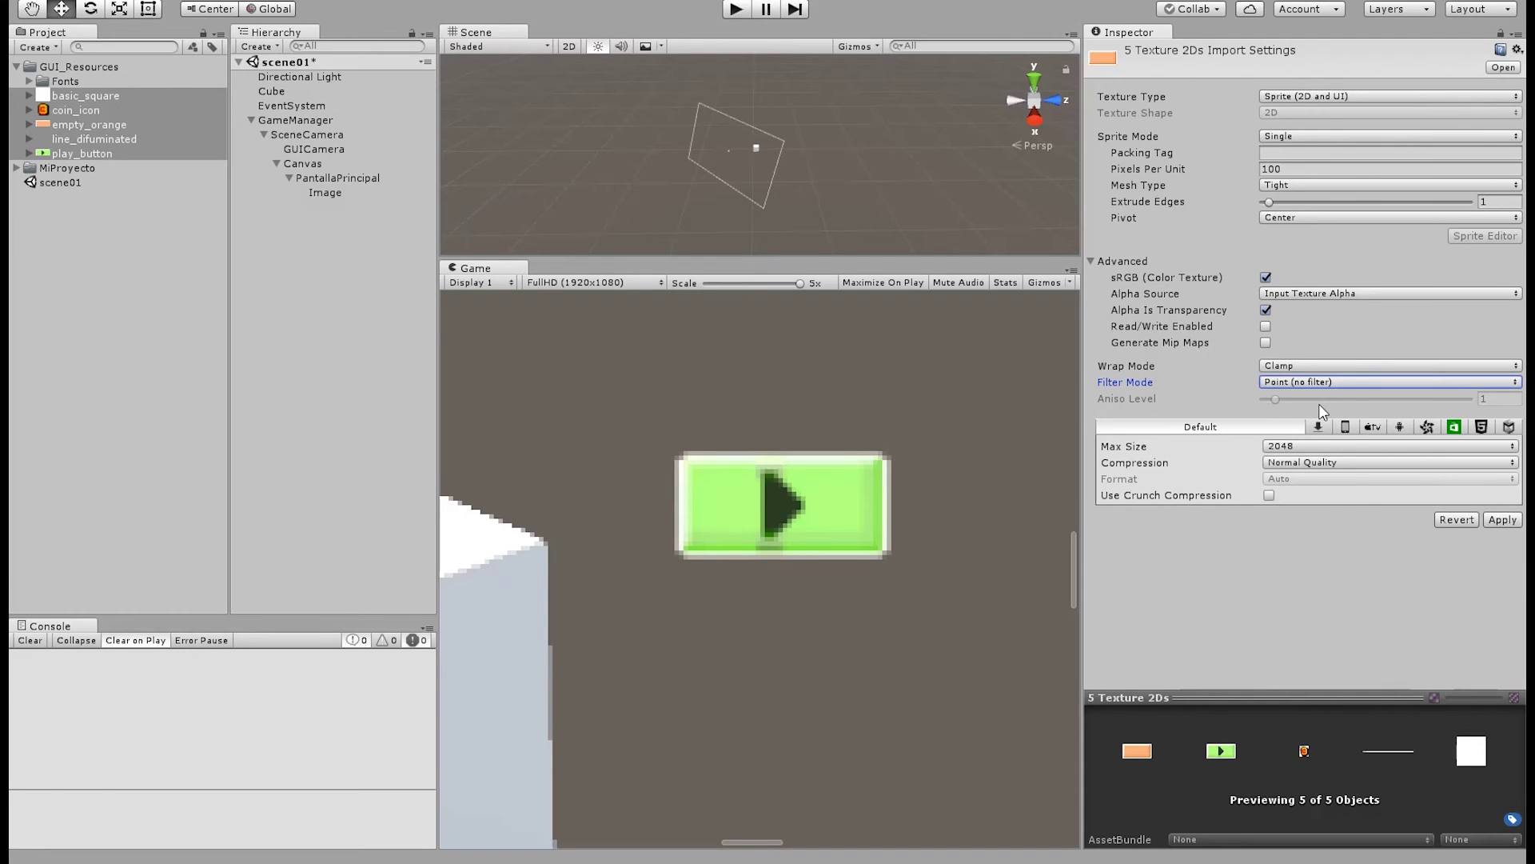
click(1501, 520)
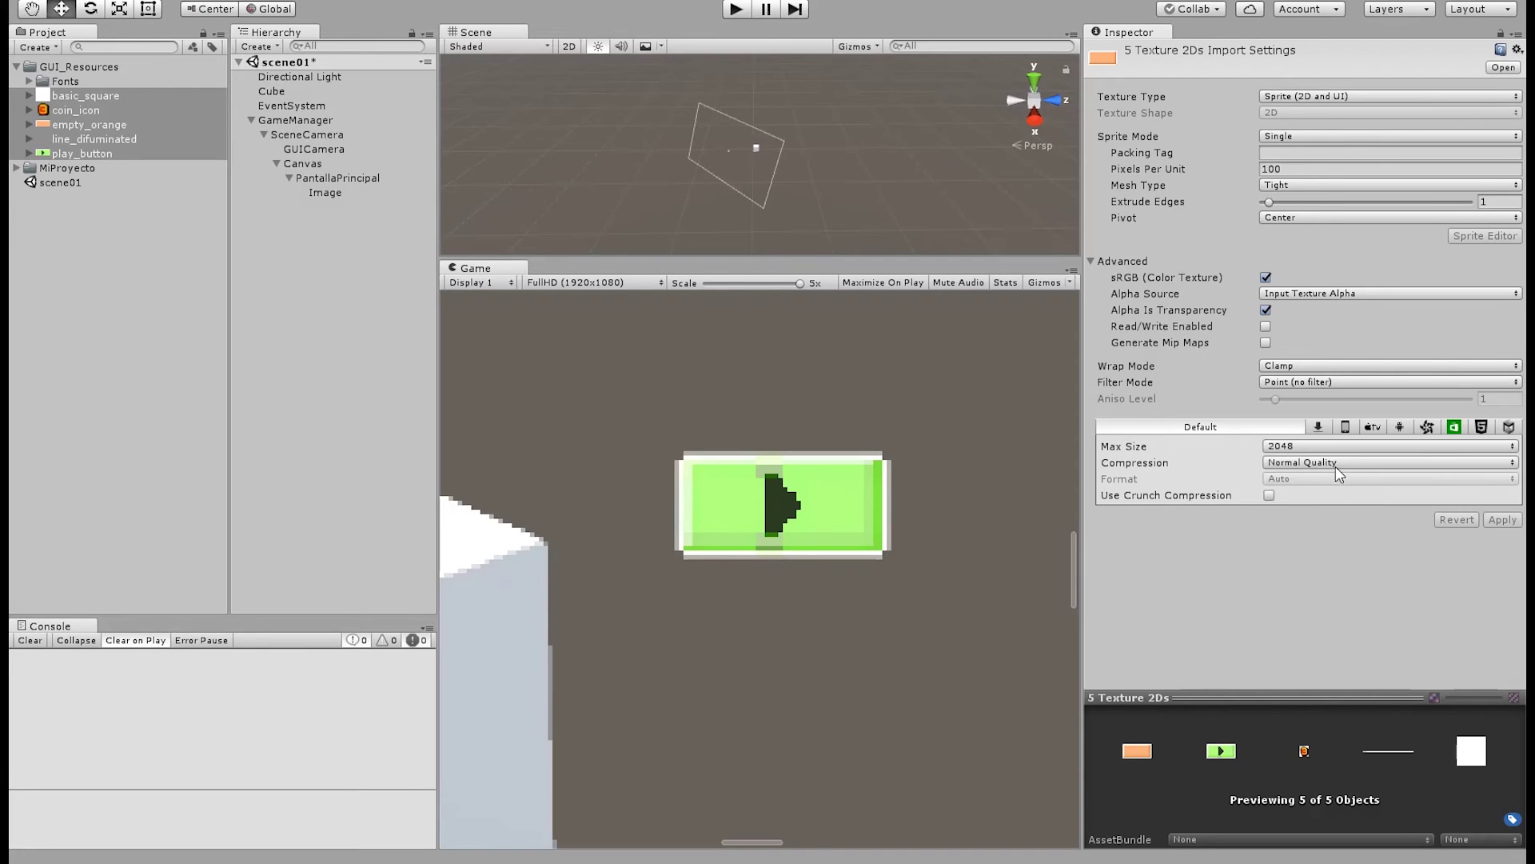
Set the compression of the five GUI_Resources sprites to None and apply it
click(1308, 498)
click(1502, 520)
click(1307, 482)
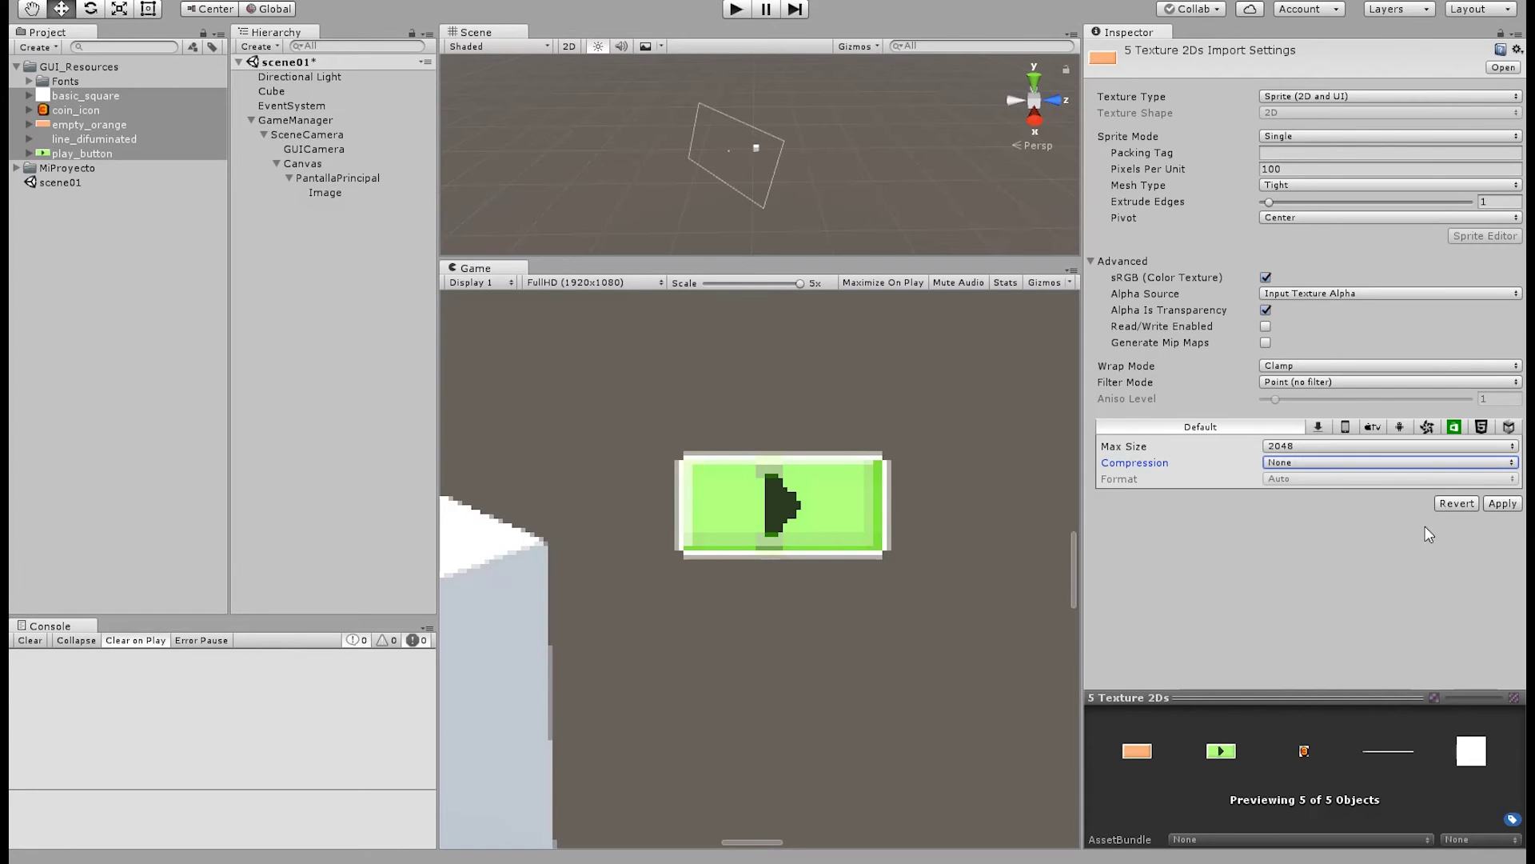
click(1505, 501)
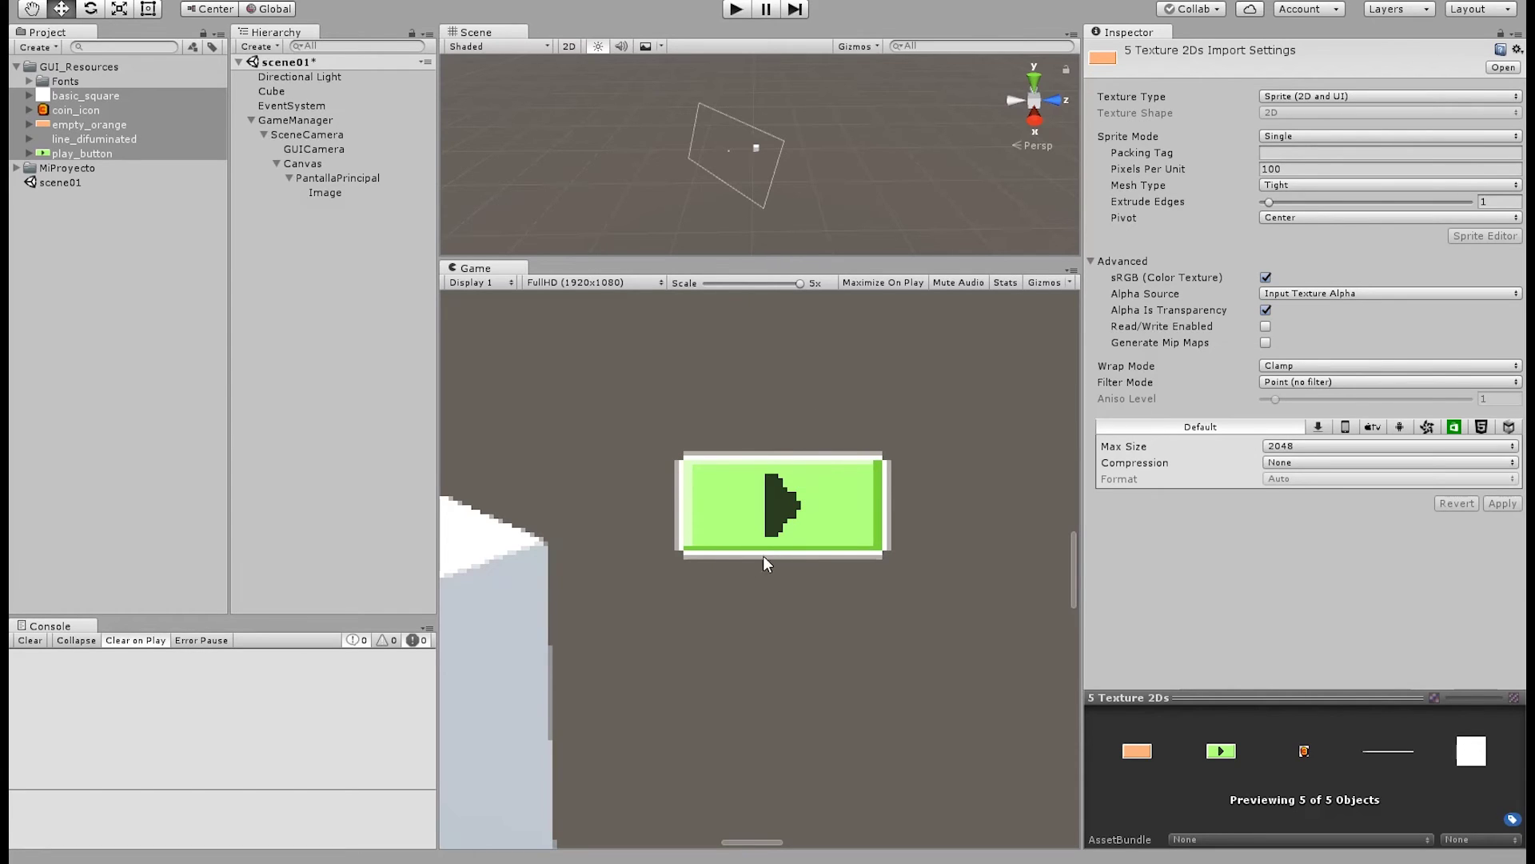
scroll(884, 468, down, 10)
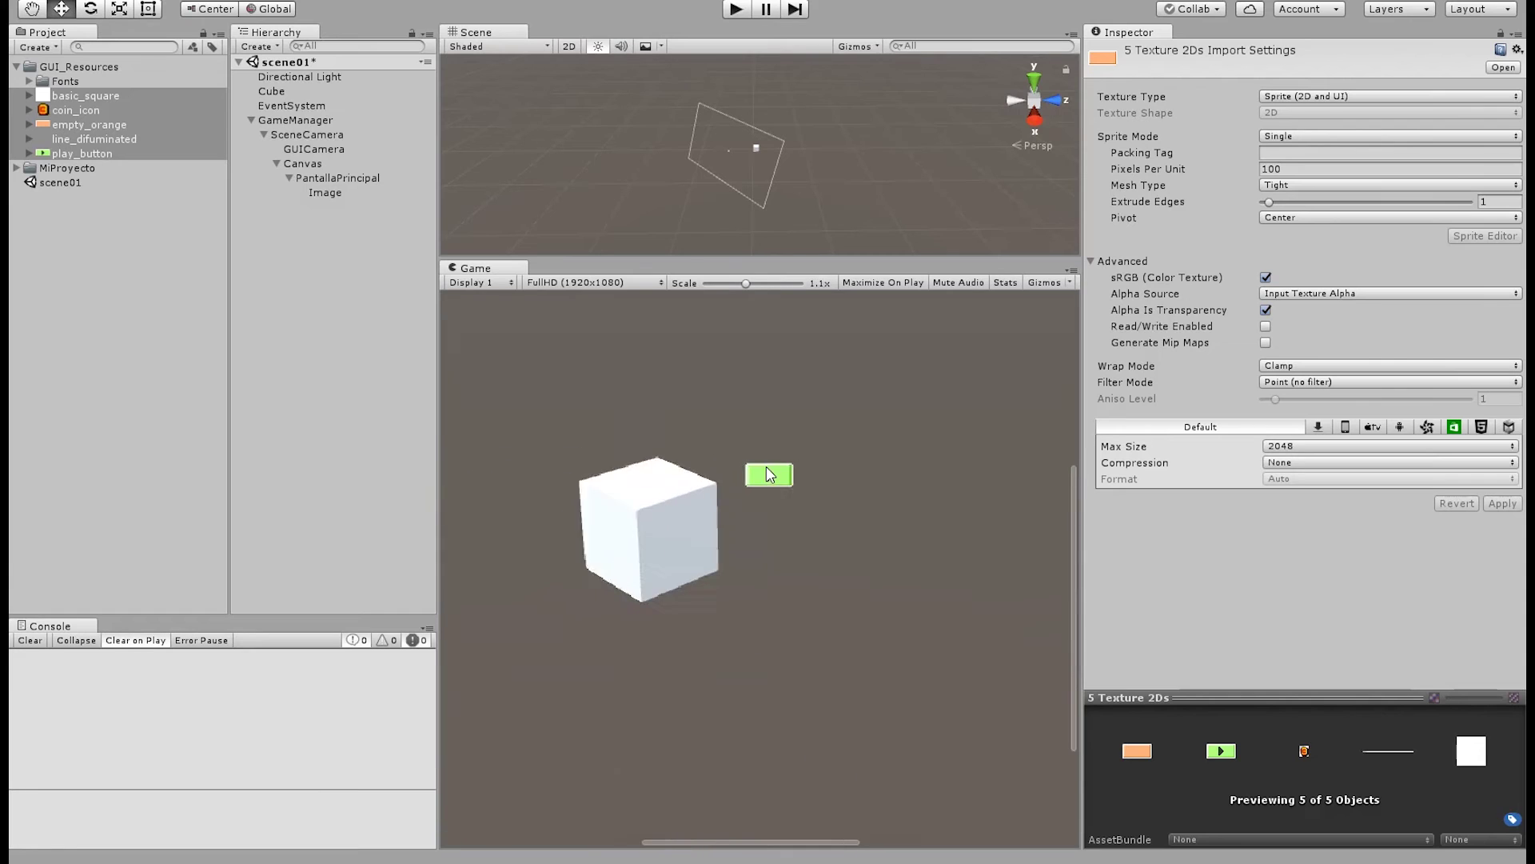
scroll(776, 478, down, 5)
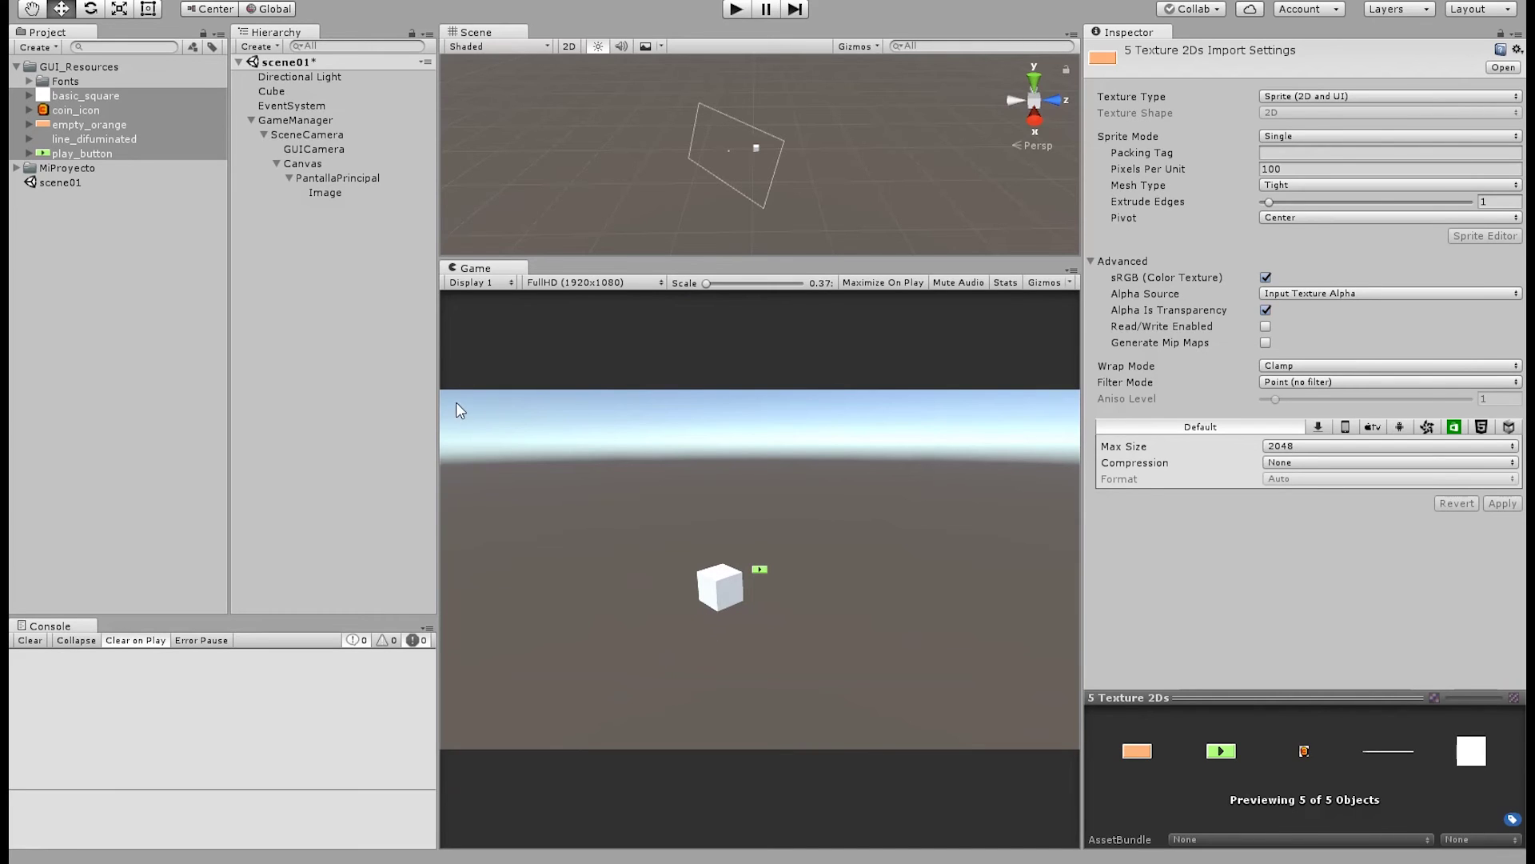
scroll(780, 578, up, 8)
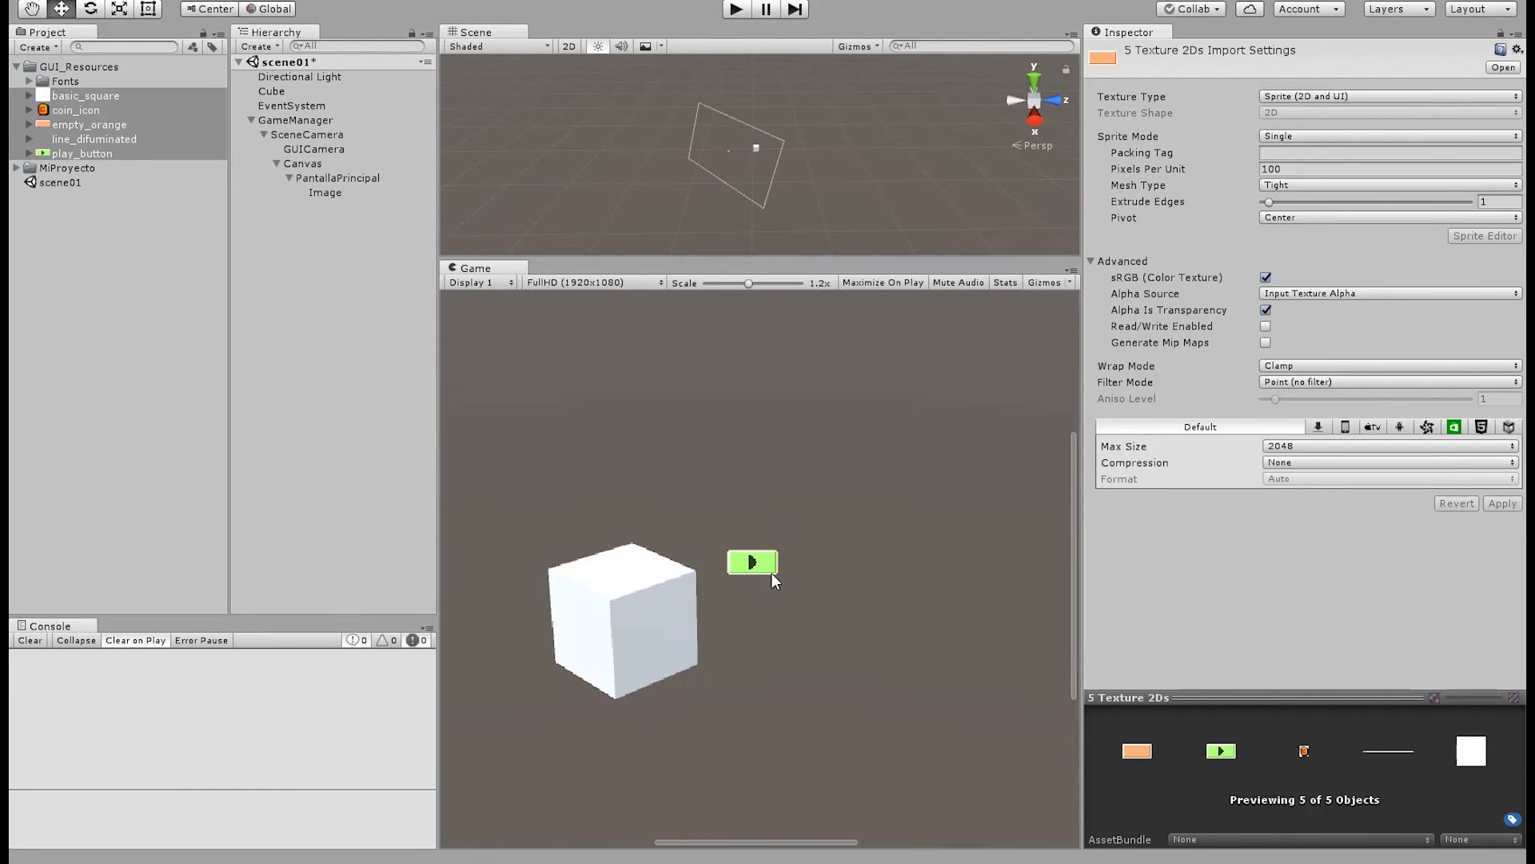
scroll(771, 572, down, 7)
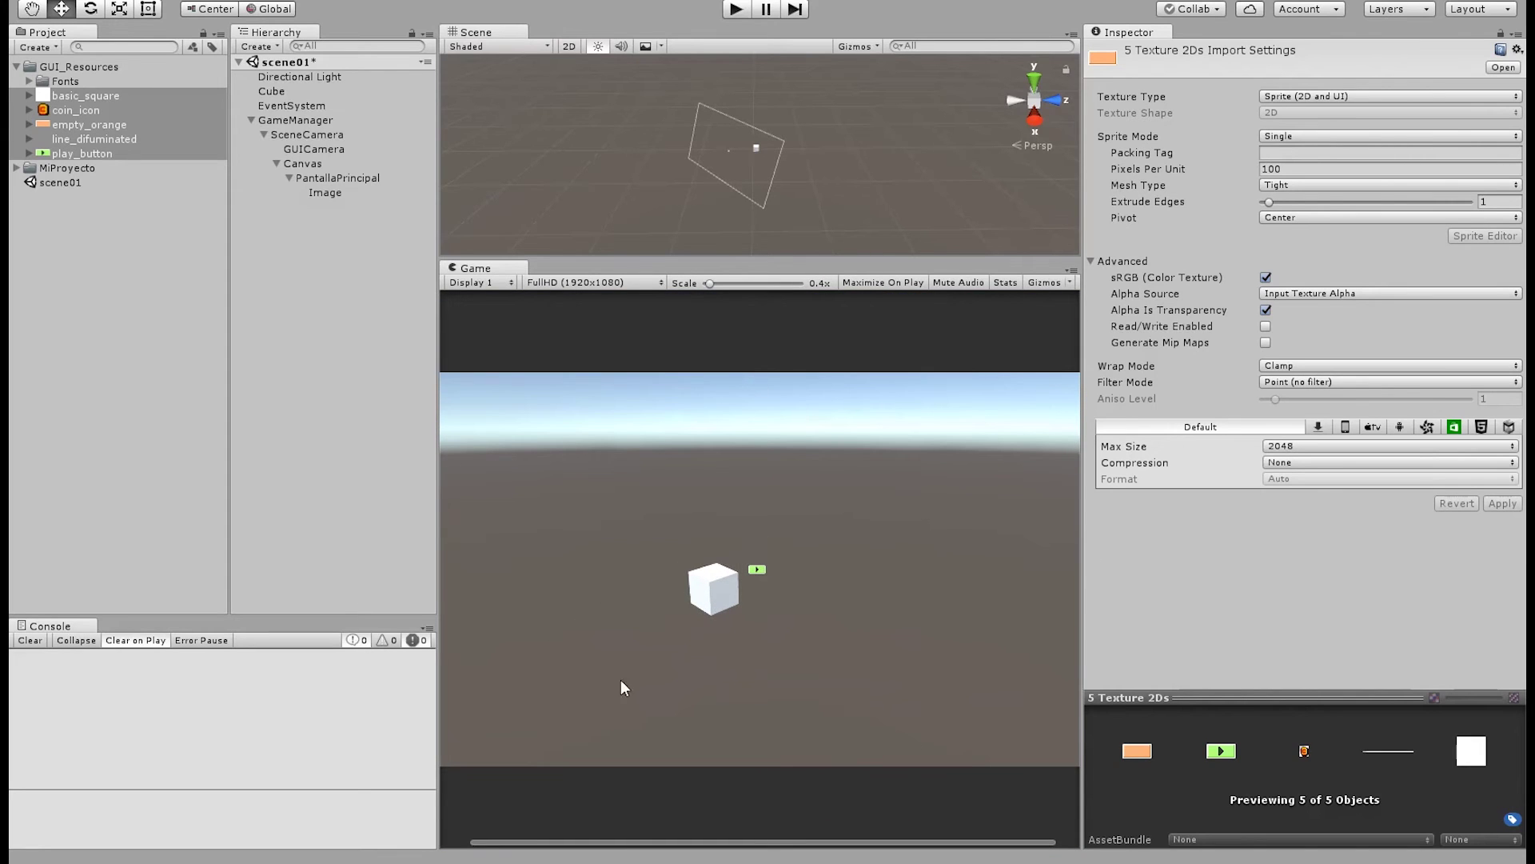
Set the Canvas's Reference Pixels Per Unit to 32, reset the Image to its native size and inspect it in the Game view
click(304, 163)
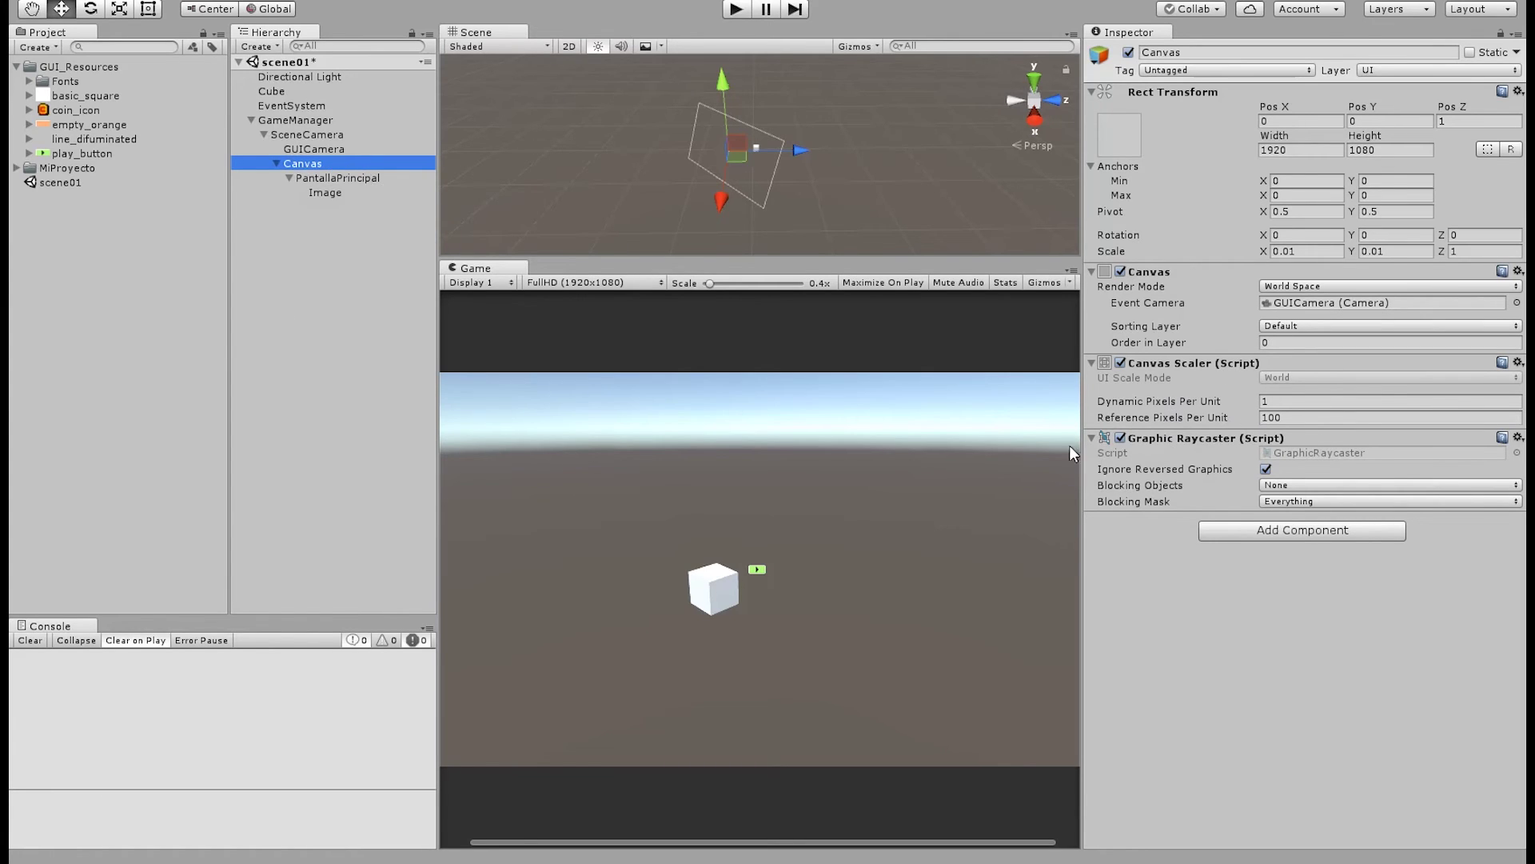
click(1288, 416)
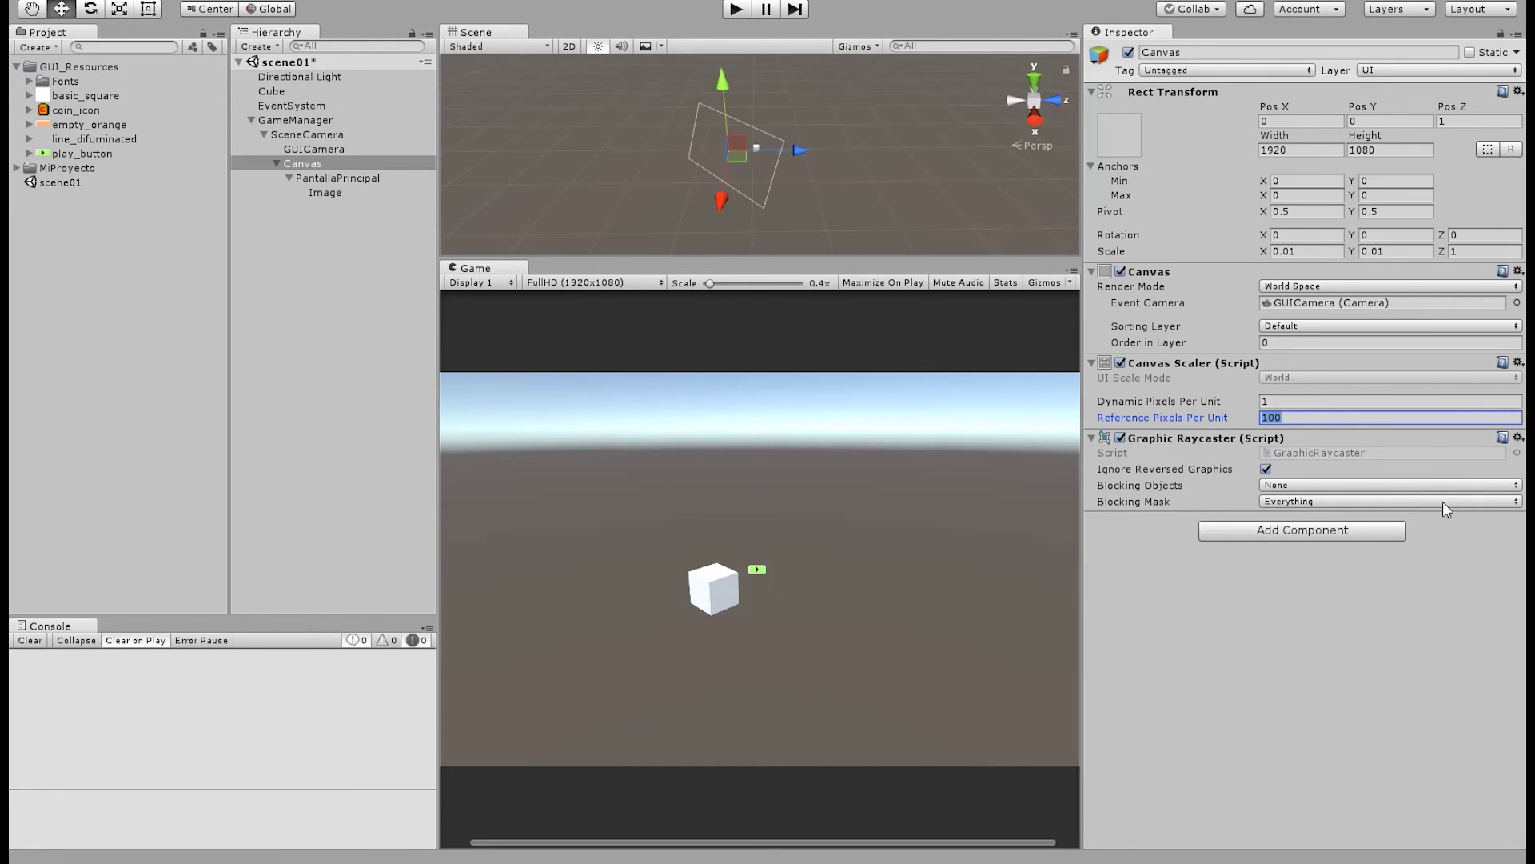
text(32)
key(Return)
click(324, 193)
click(1433, 401)
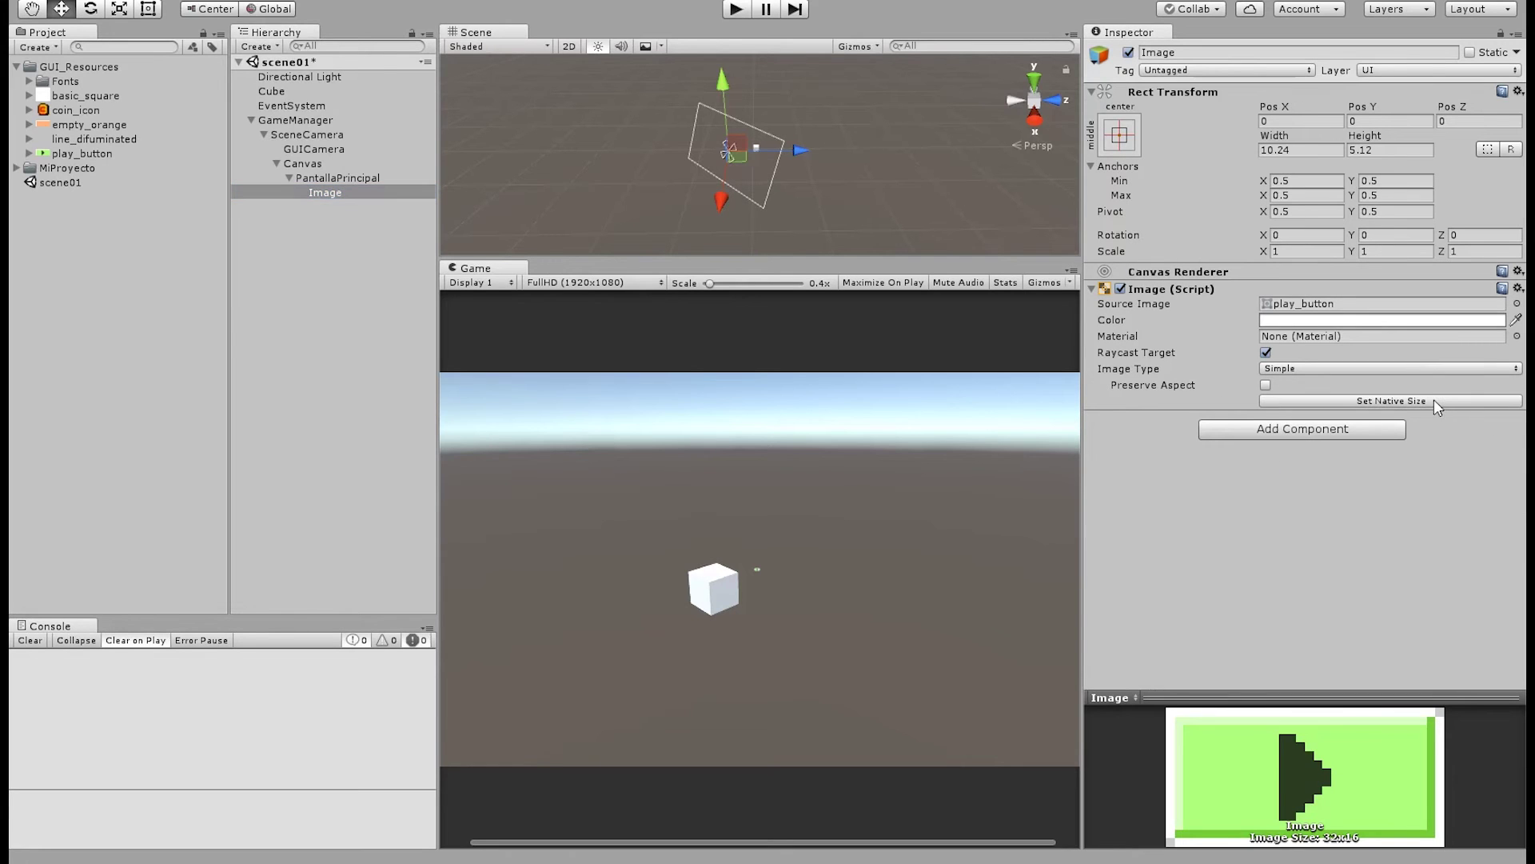
scroll(790, 576, up, 10)
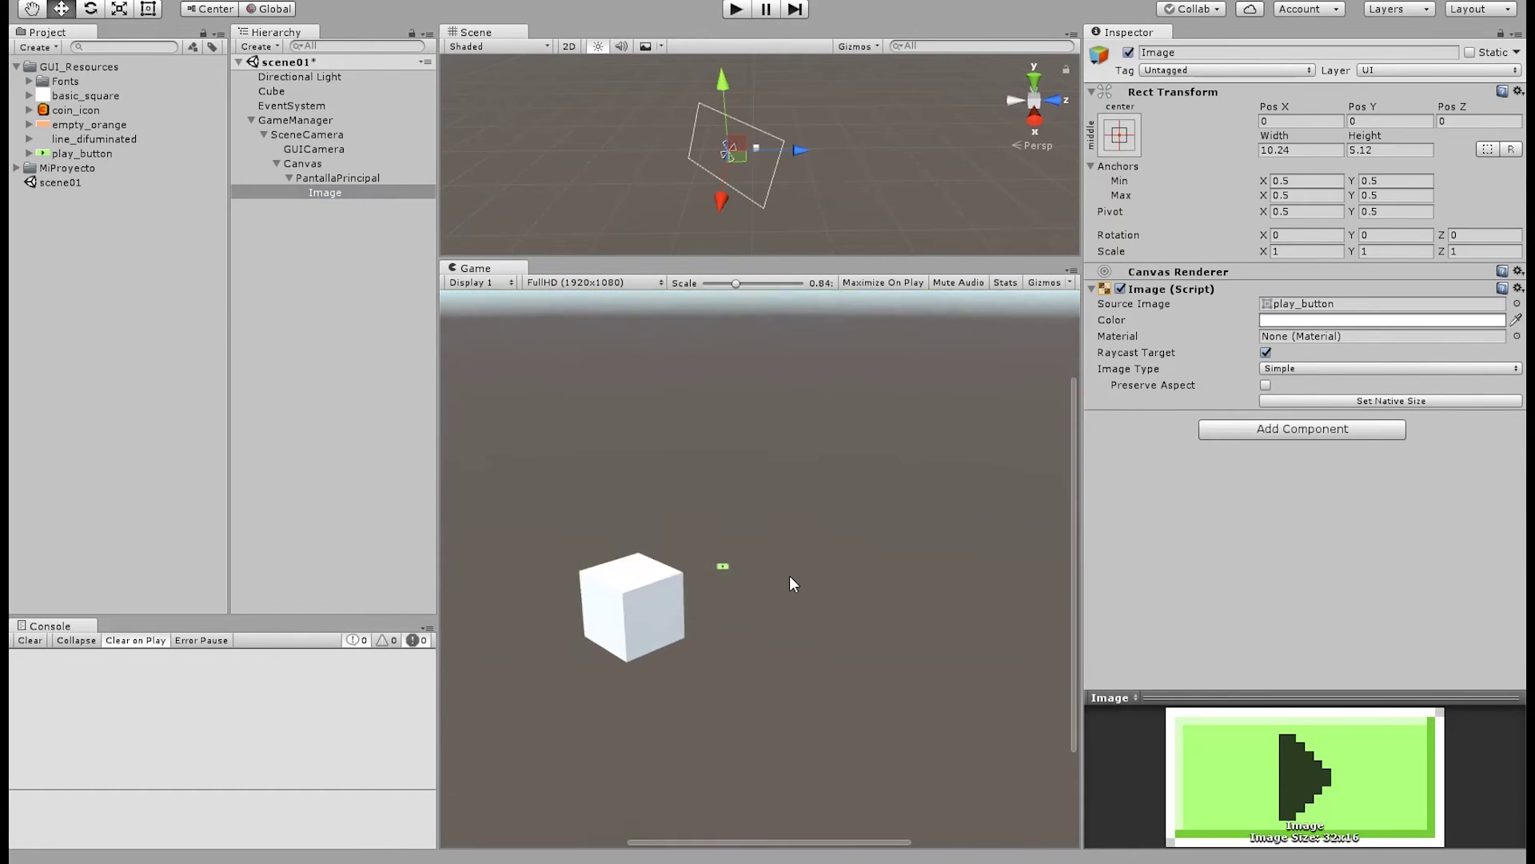
scroll(669, 589, down, 10)
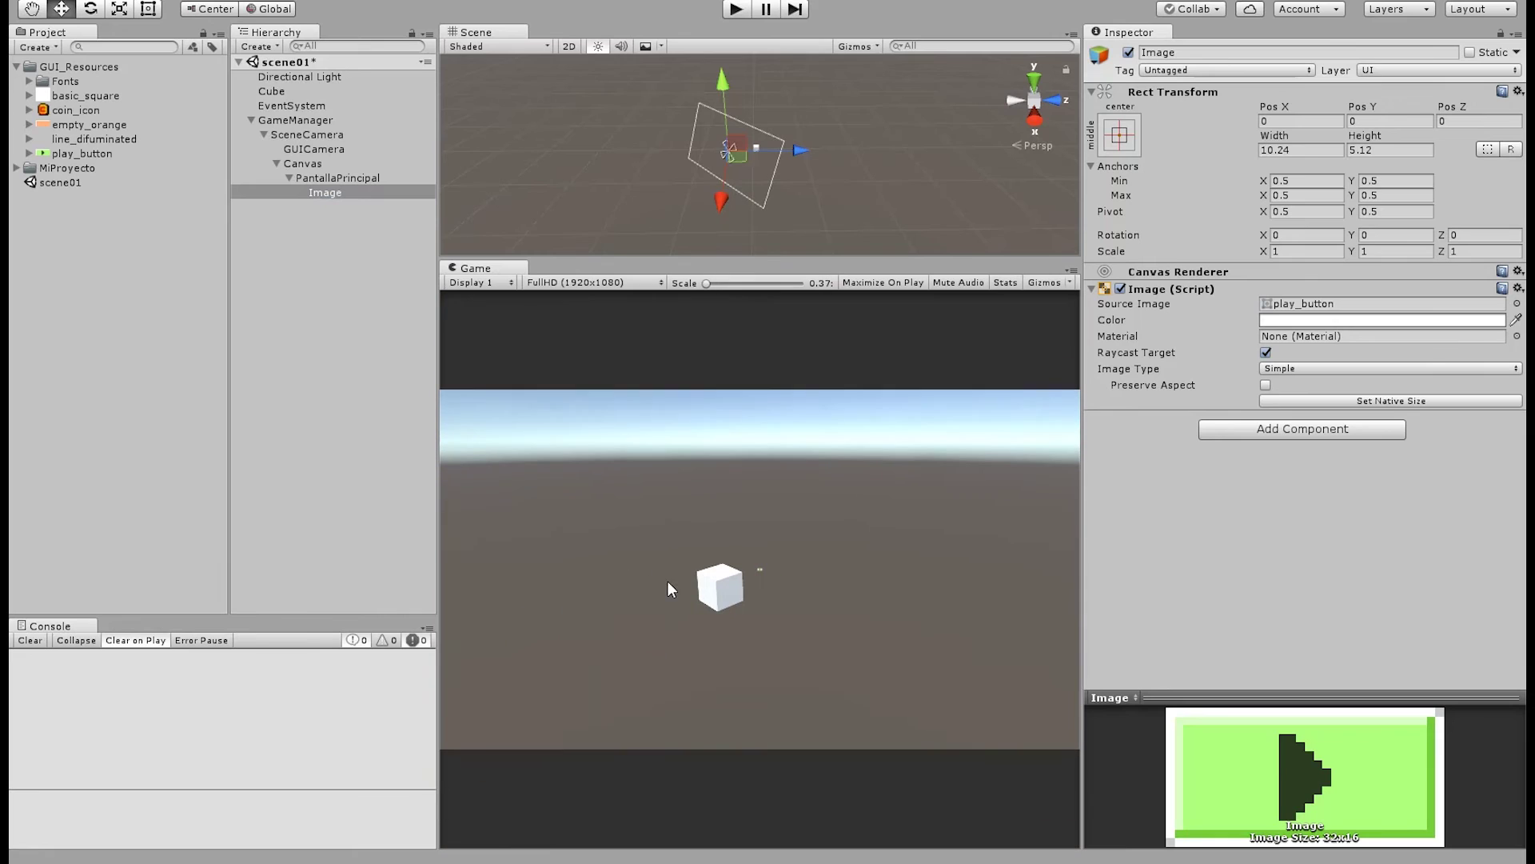
Try 128 Reference Pixels Per Unit on the Canvas and reapply the Image's native size
click(308, 163)
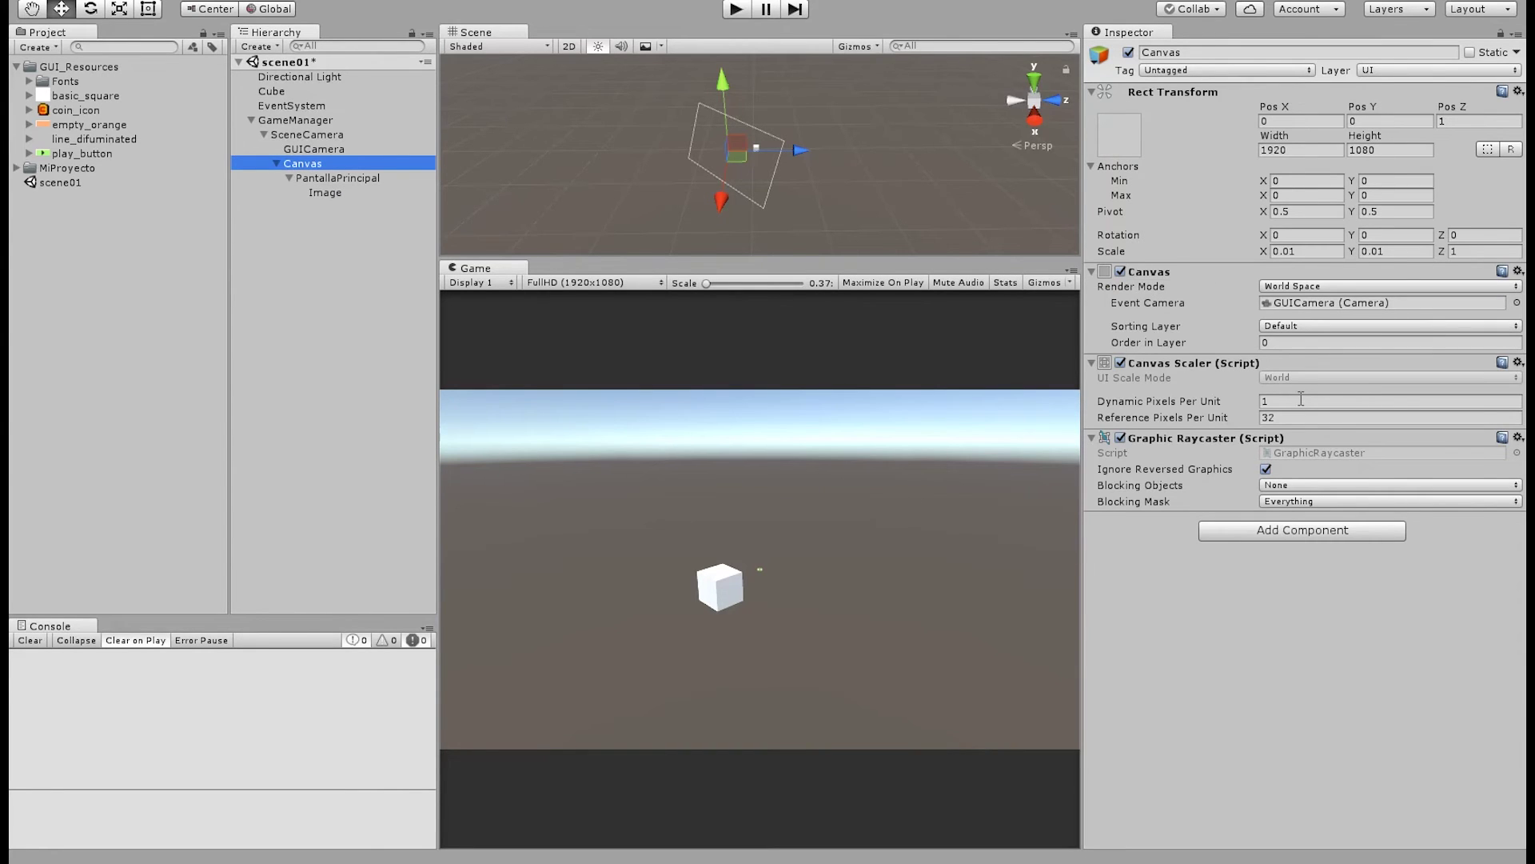
click(1300, 416)
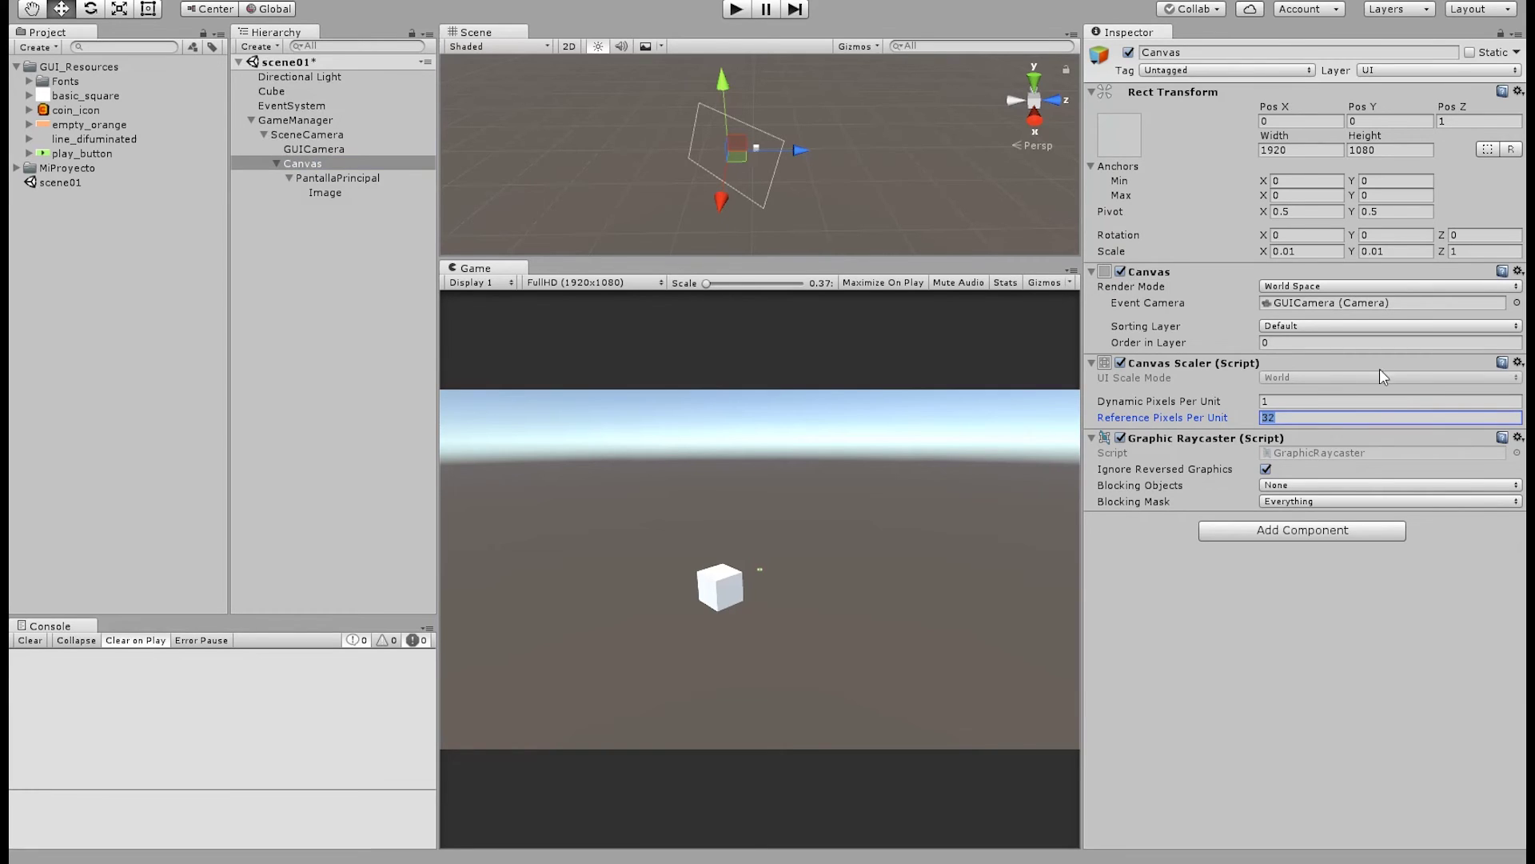
text(128)
key(Return)
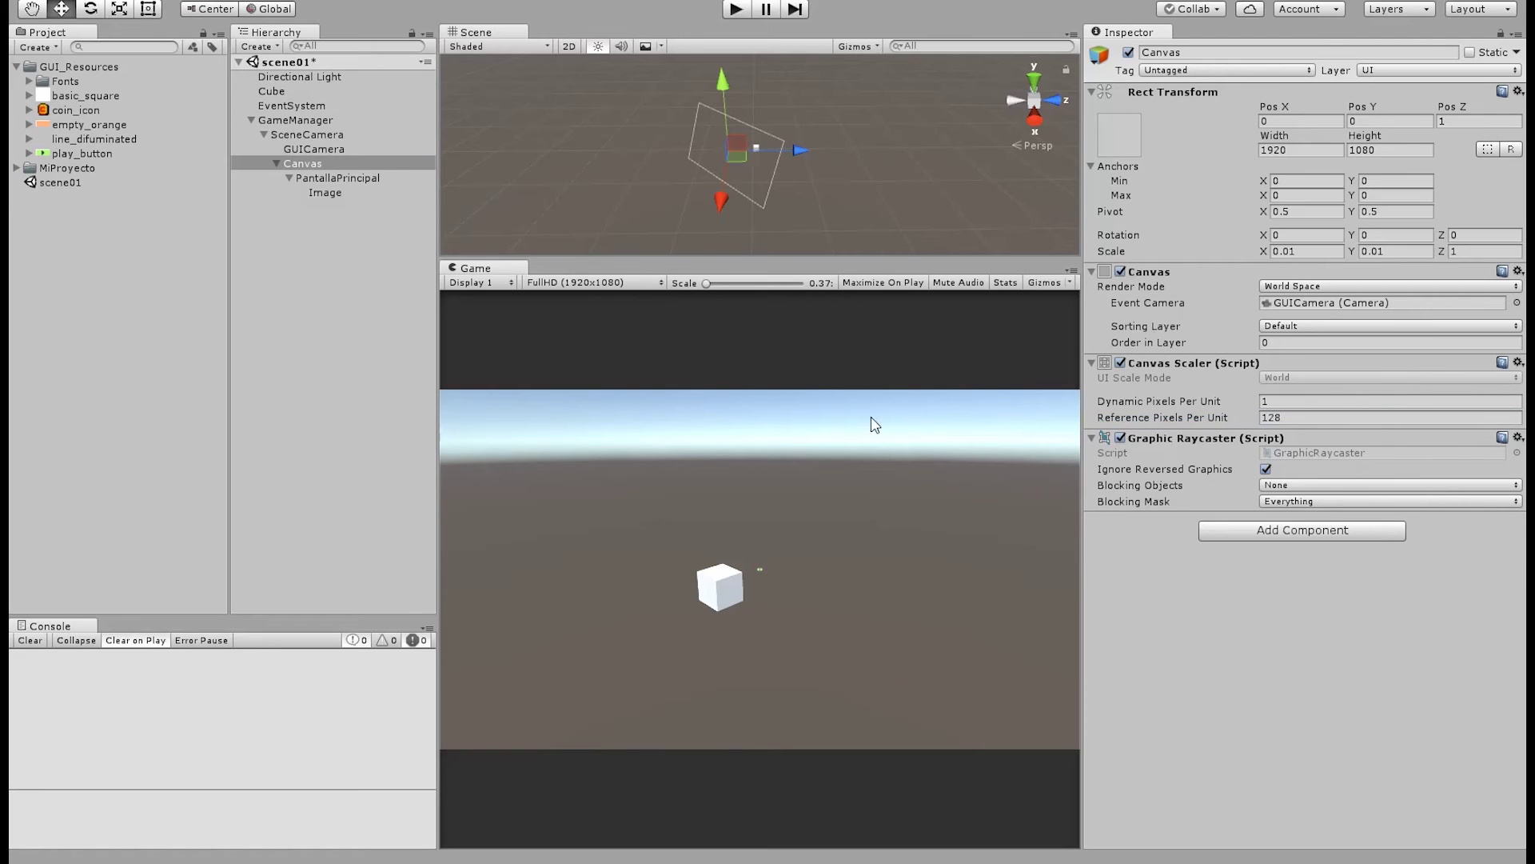
click(325, 192)
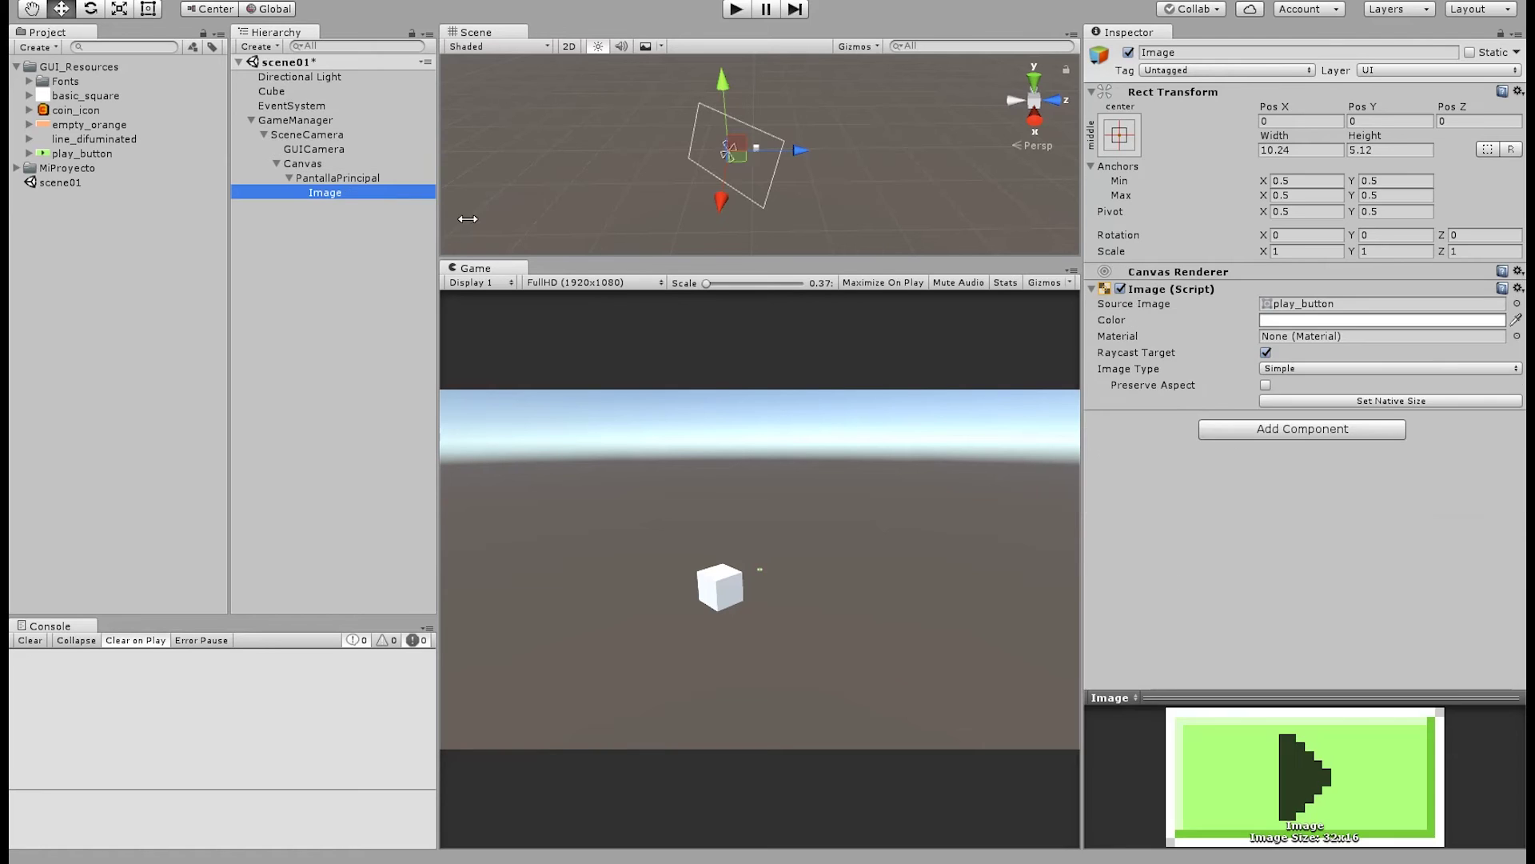
click(1441, 400)
scroll(822, 596, up, 4)
scroll(818, 596, down, 4)
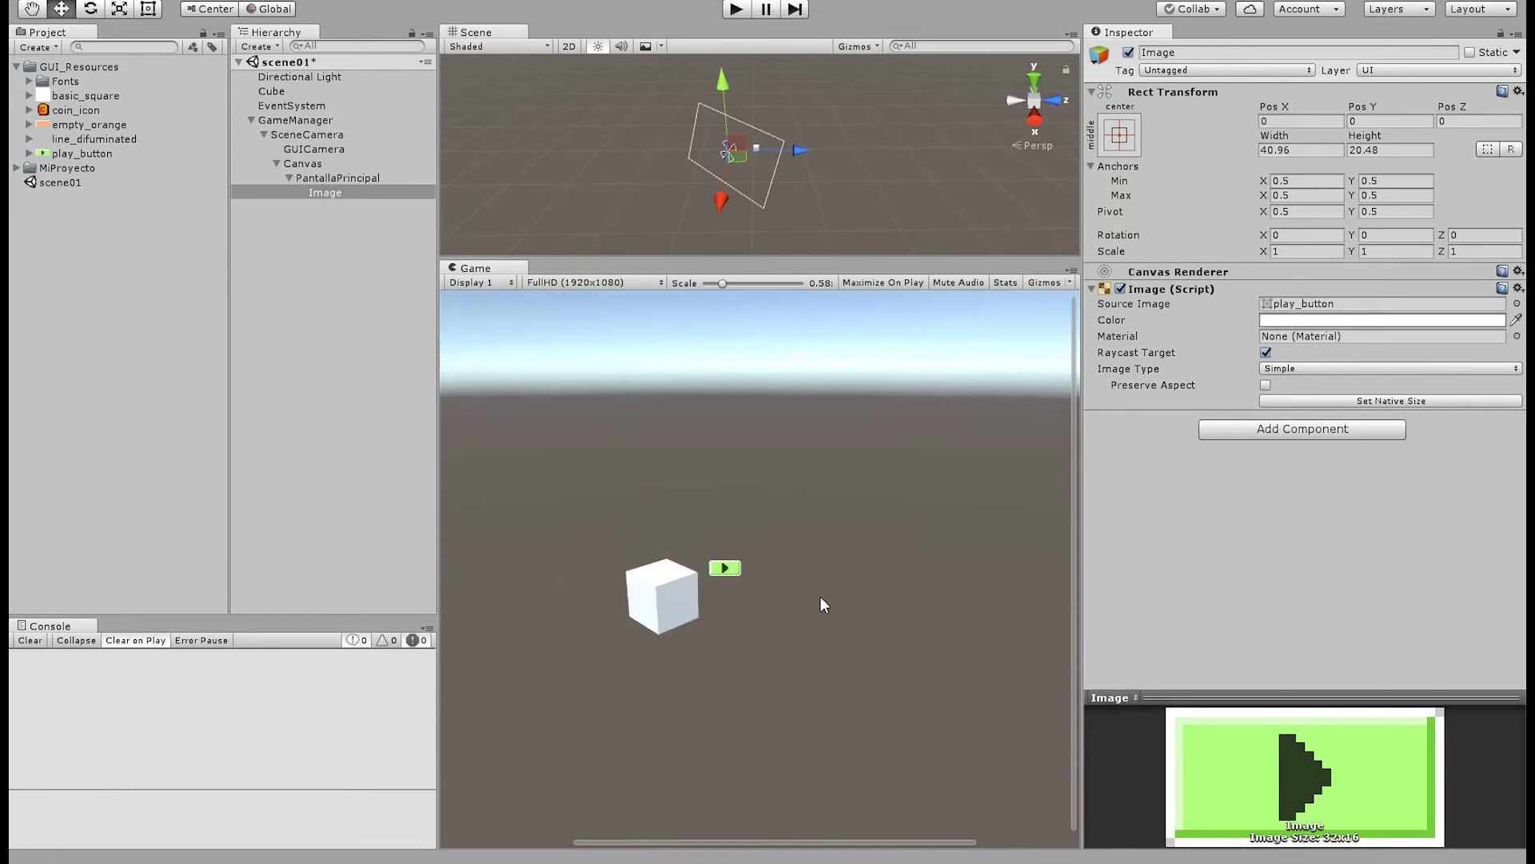
Try 320 Reference Pixels Per Unit on the Canvas, reapply the Image's native size and check its pixels up close
click(308, 165)
click(1308, 418)
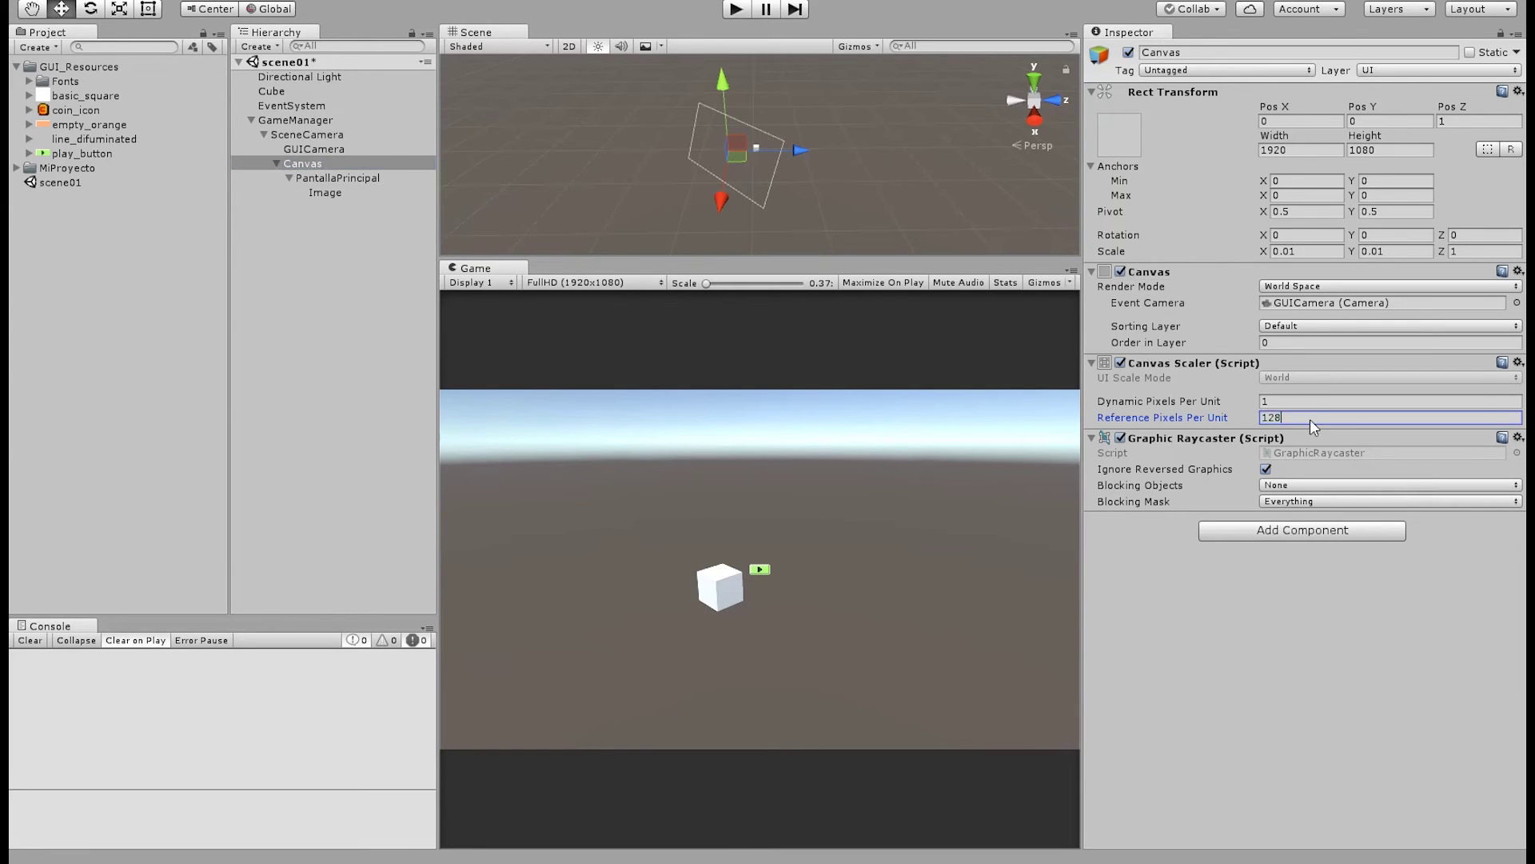
text(320)
key(Return)
click(345, 194)
click(1372, 401)
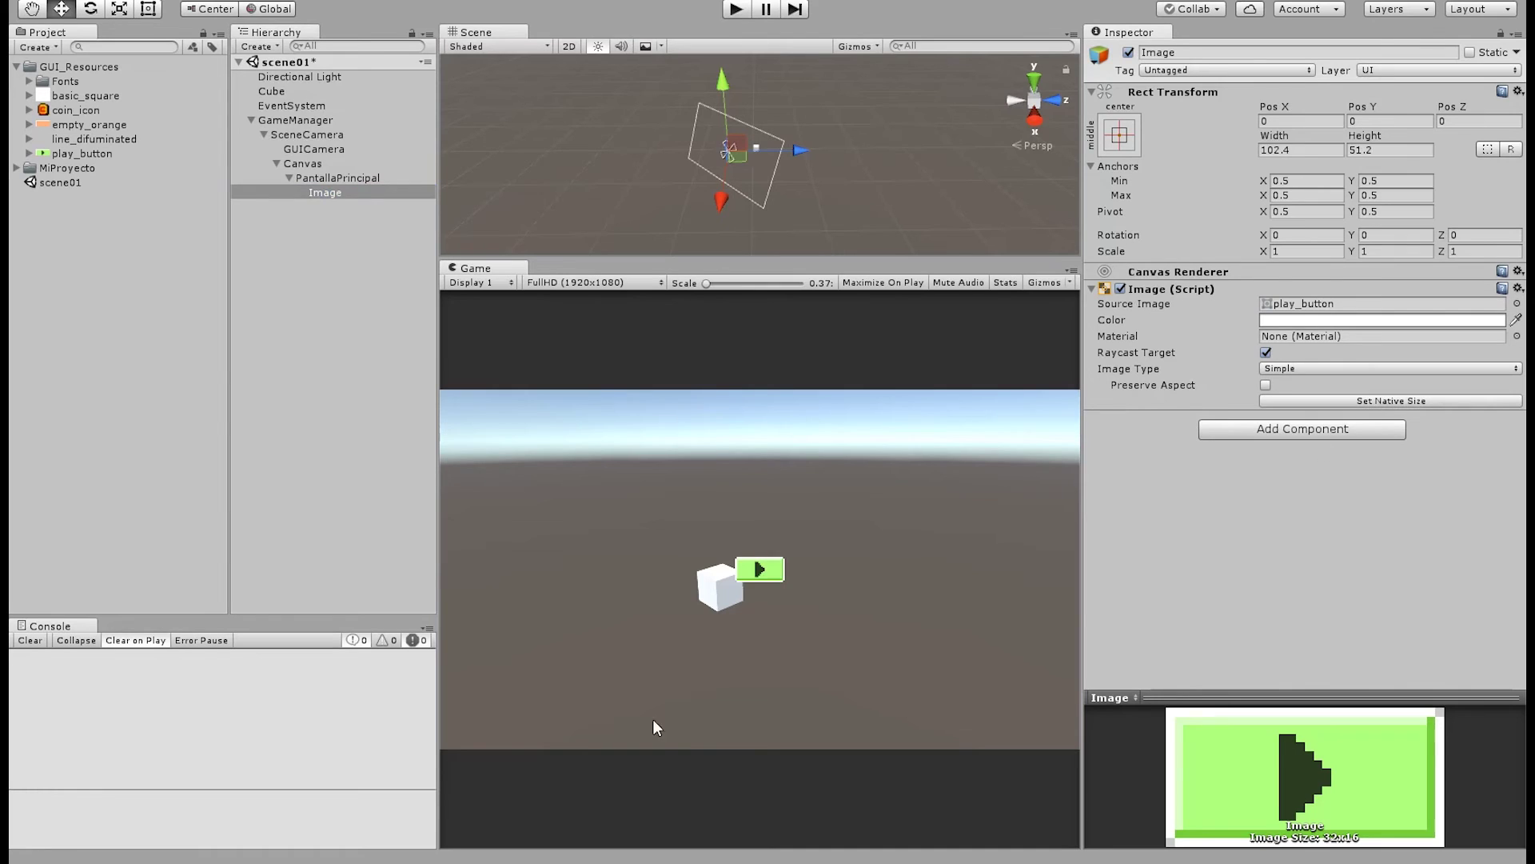
scroll(755, 579, up, 10)
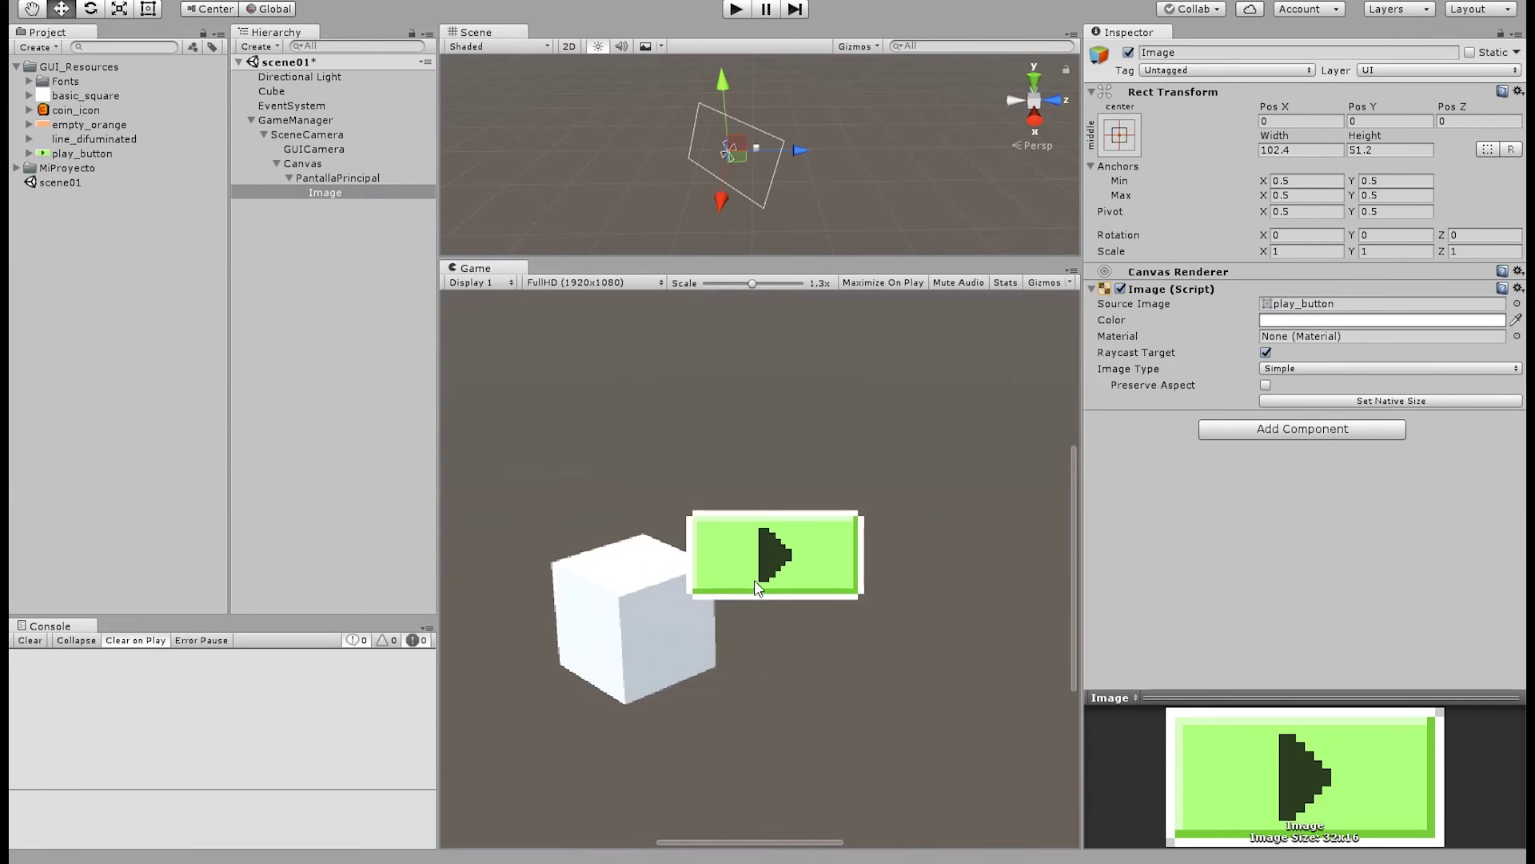
scroll(755, 579, up, 4)
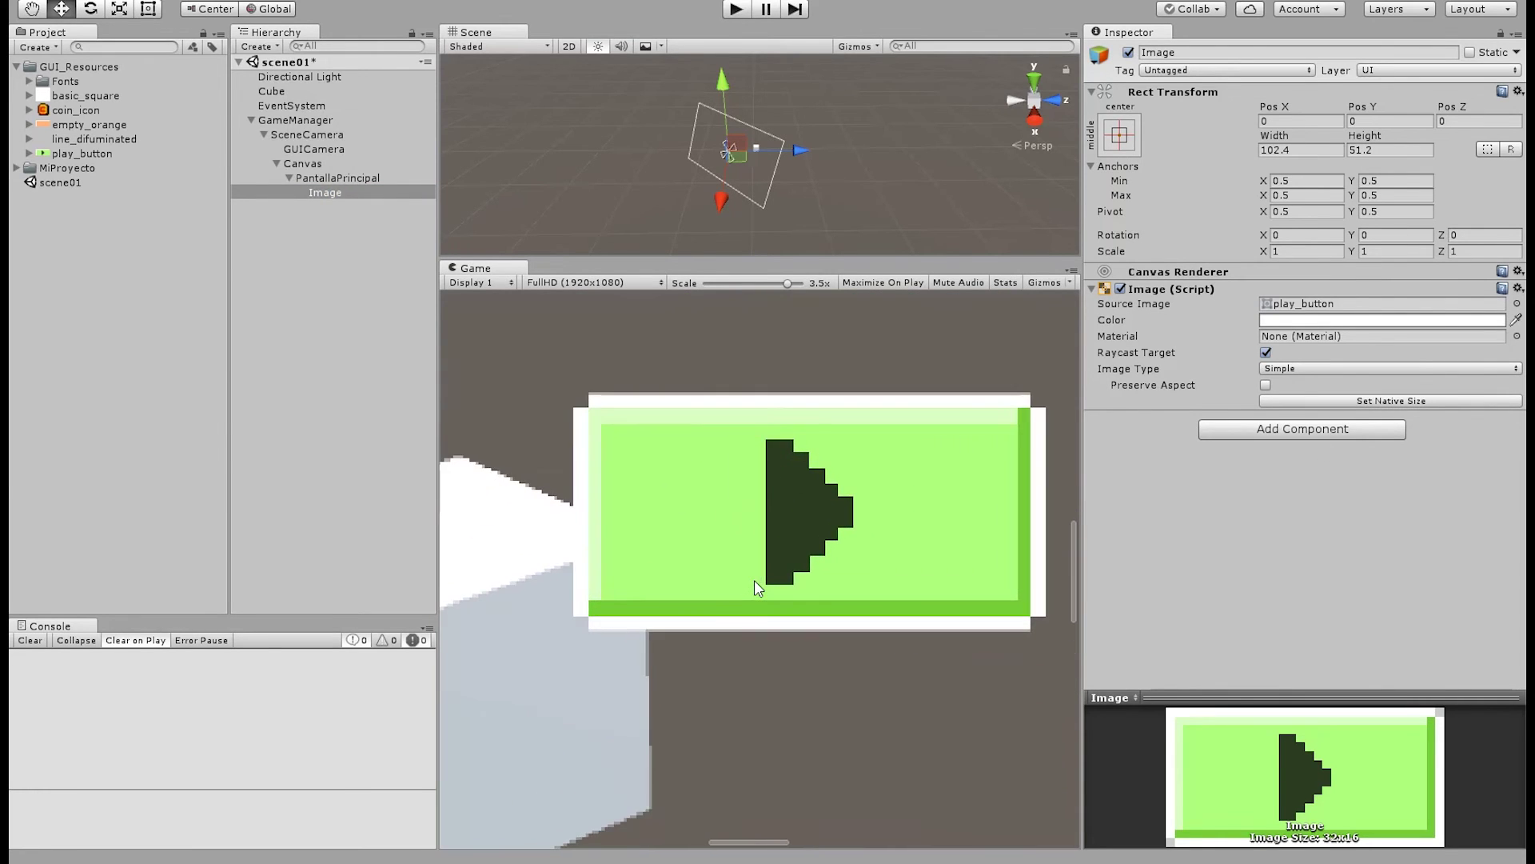
scroll(753, 582, down, 8)
scroll(751, 583, down, 5)
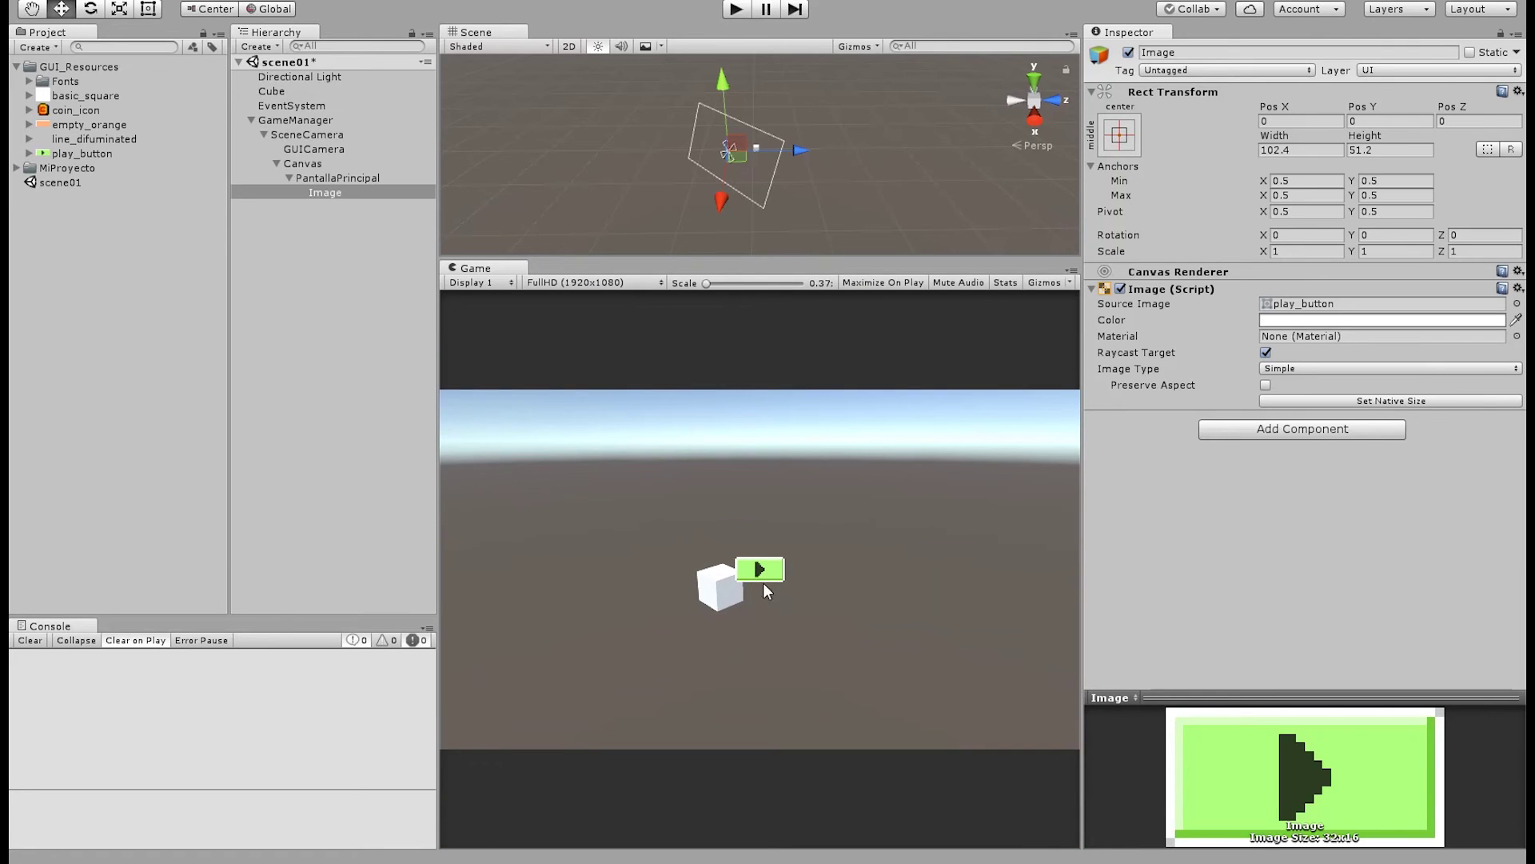
Apply 32 Pixels Per Unit to the play_button sprite's import settings and reset the Image to its native size
click(85, 153)
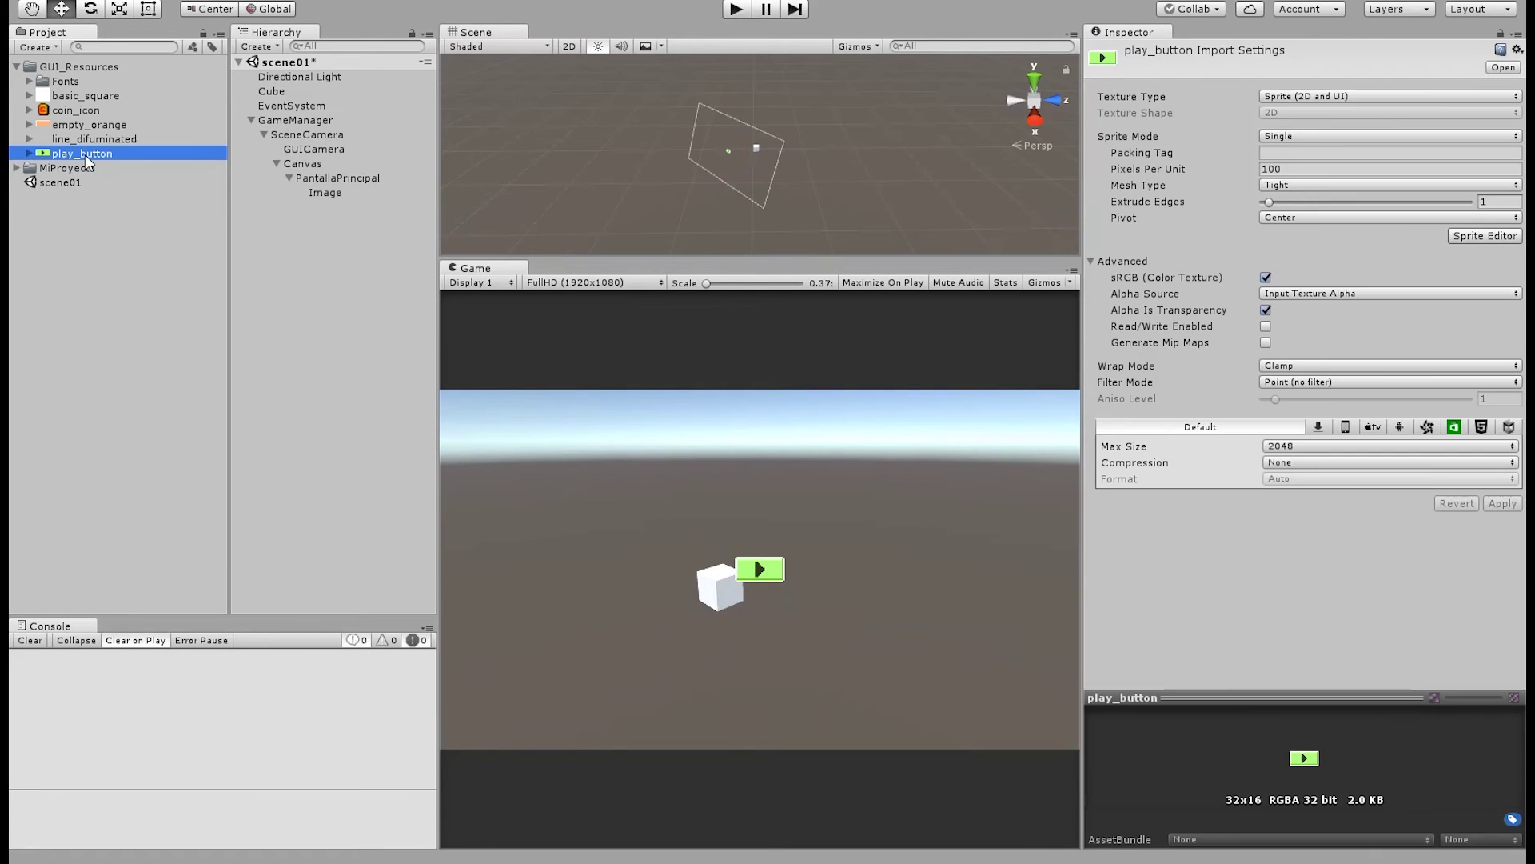
click(1282, 169)
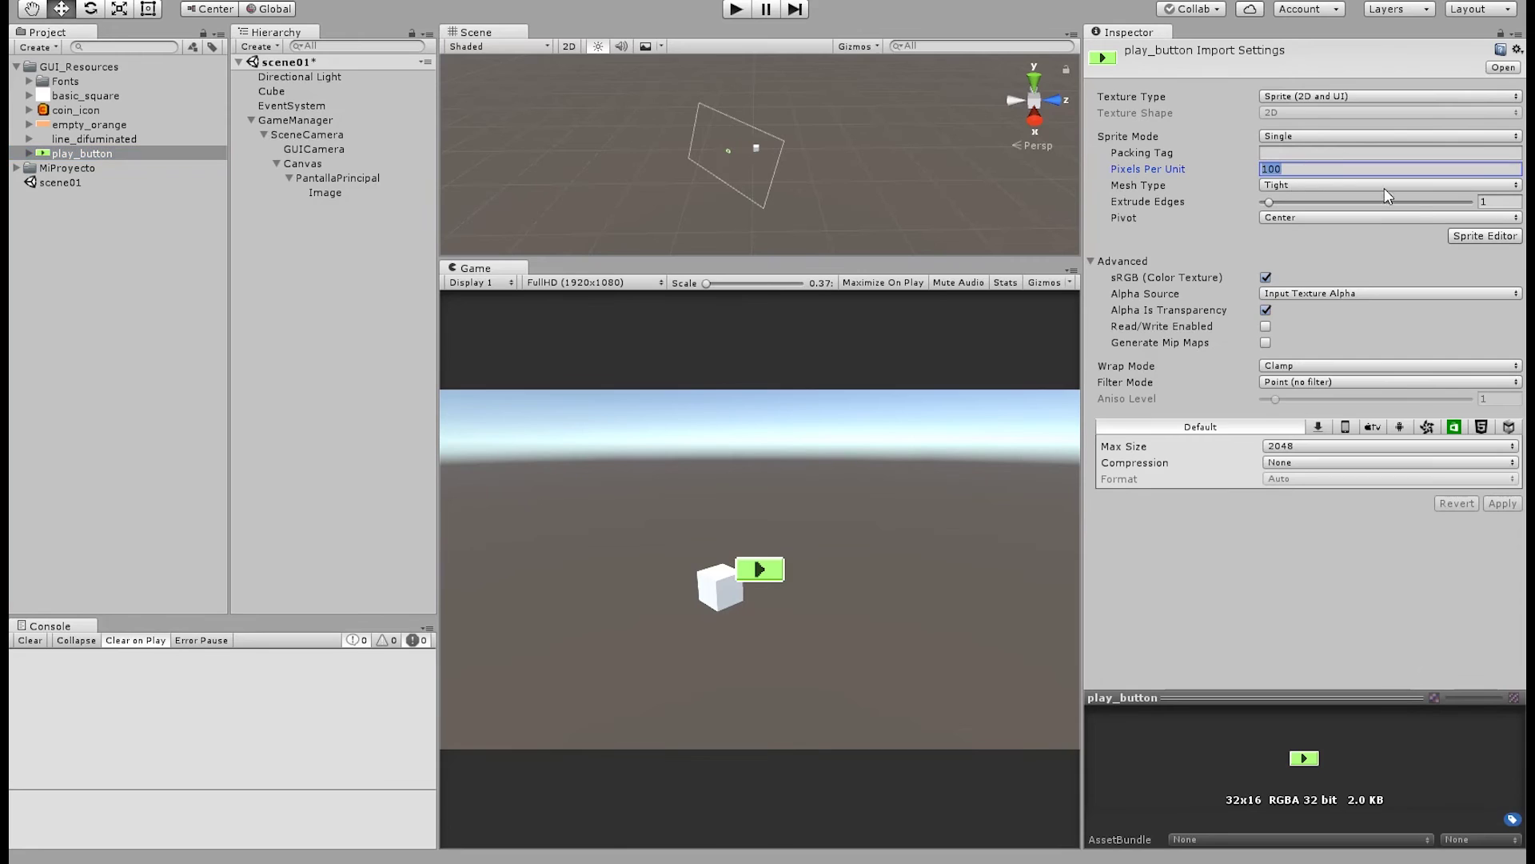
text(32)
click(1504, 504)
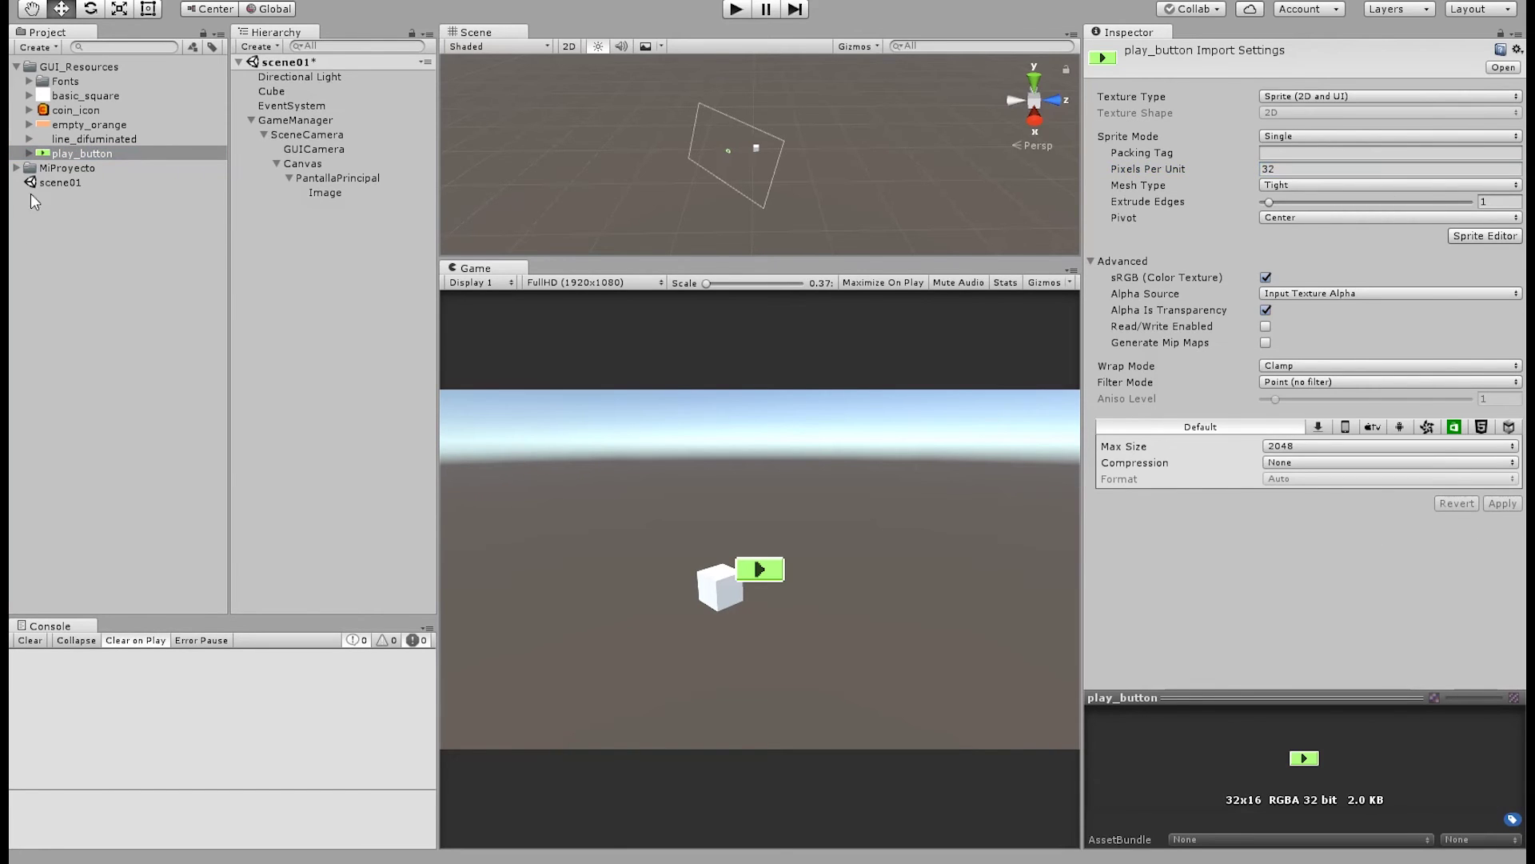
click(320, 193)
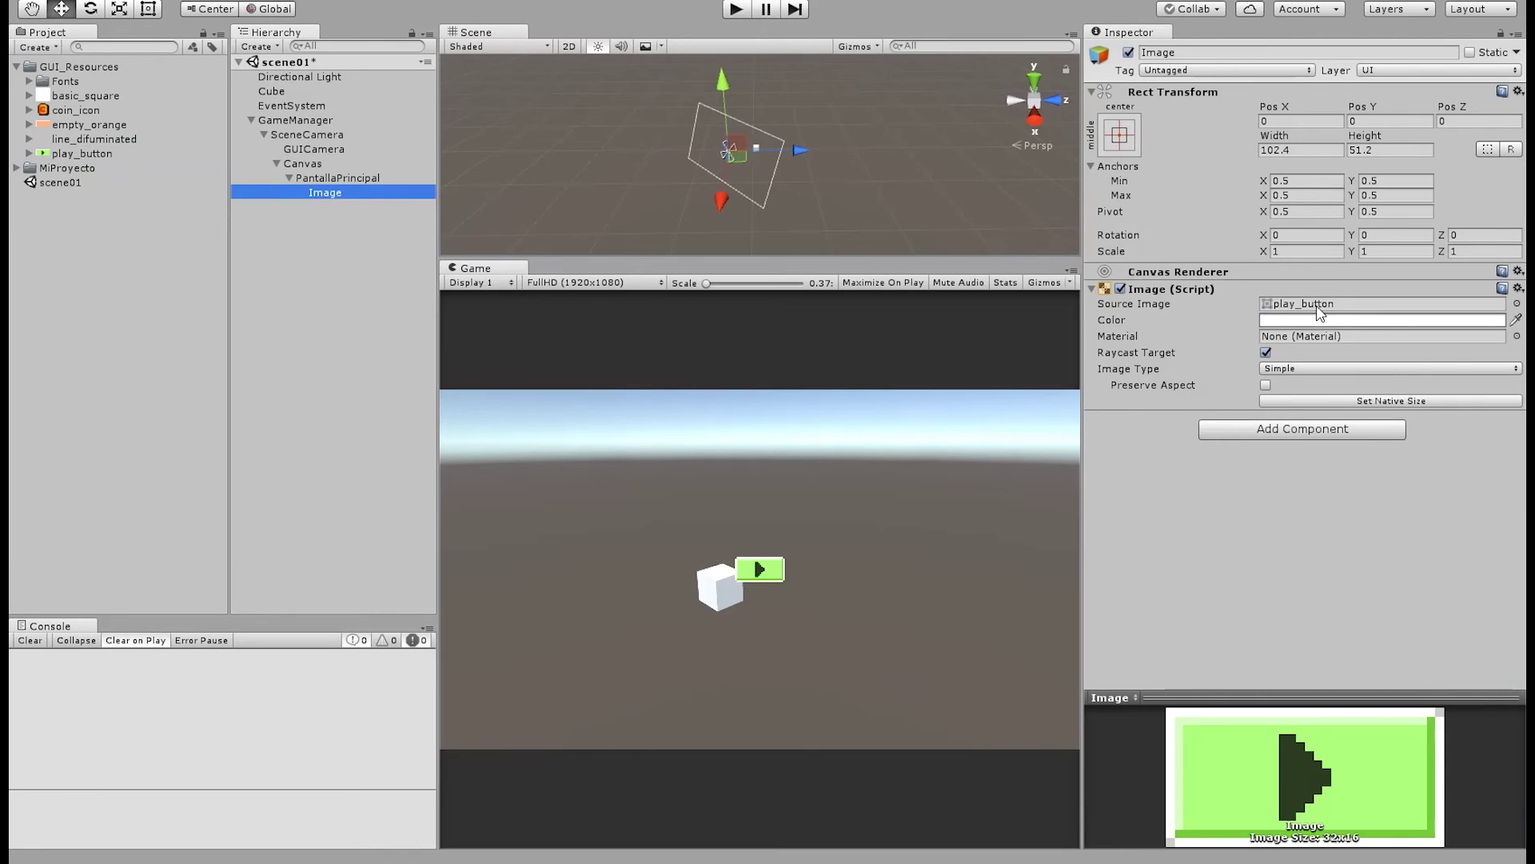
click(1386, 400)
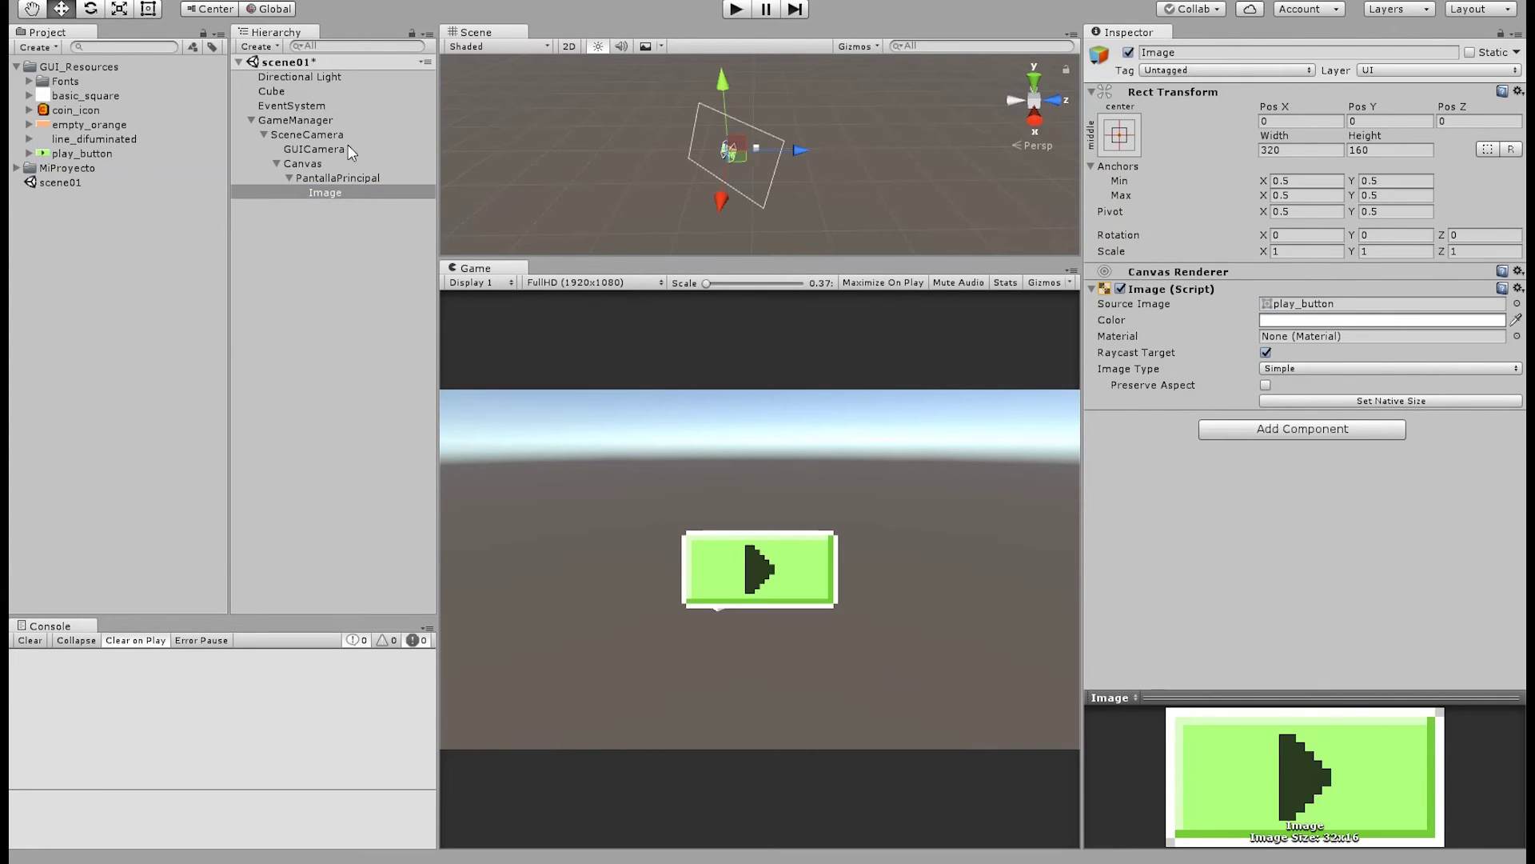
Set Pixels Per Unit to 32 for the five GUI_Resources sprites and apply it
click(90, 152)
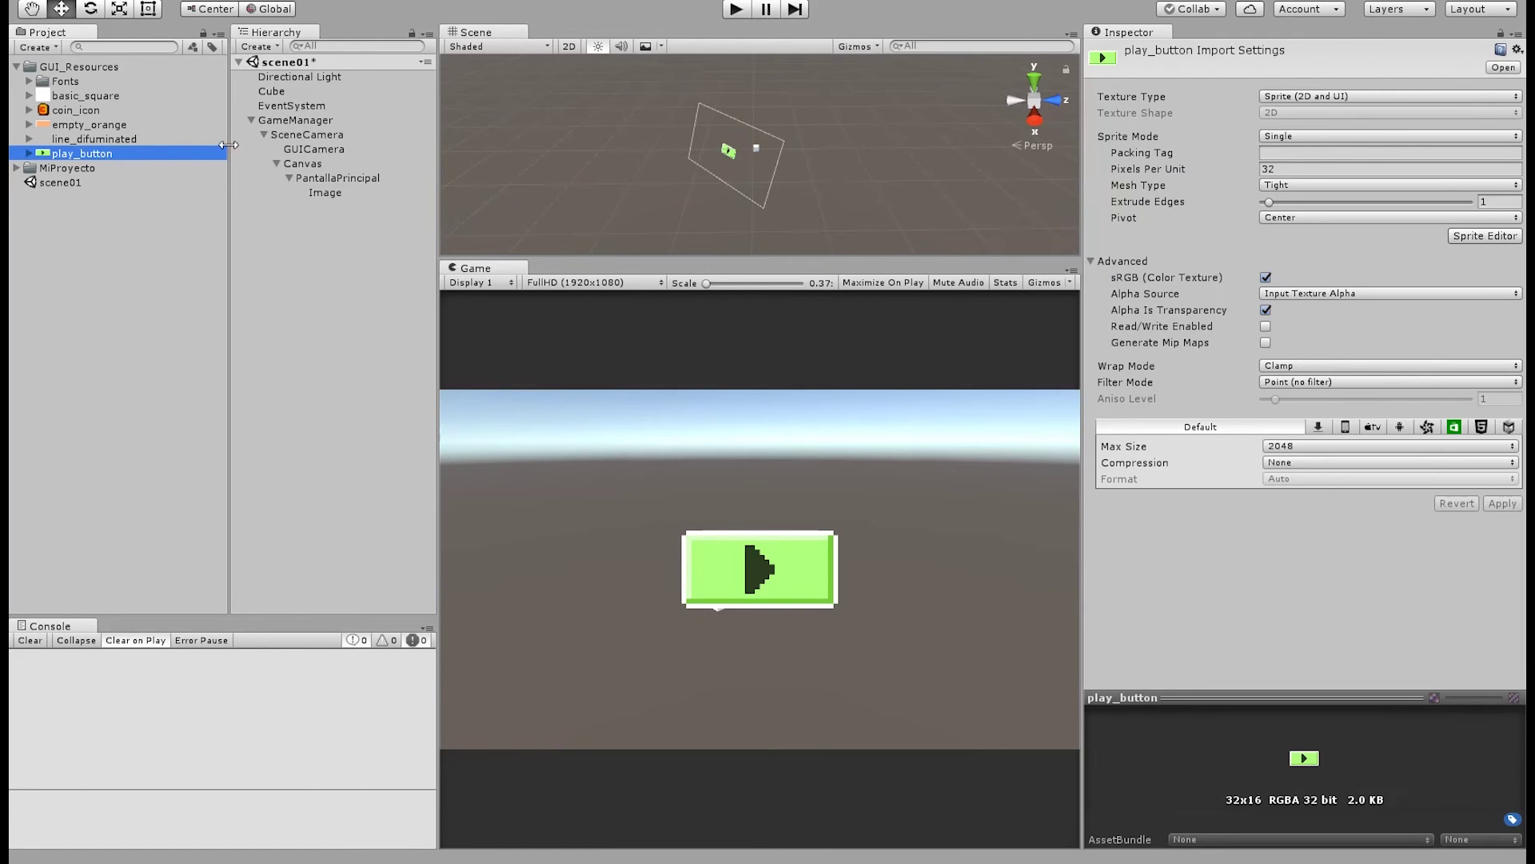
shift+click(73, 96)
click(1269, 167)
text(32)
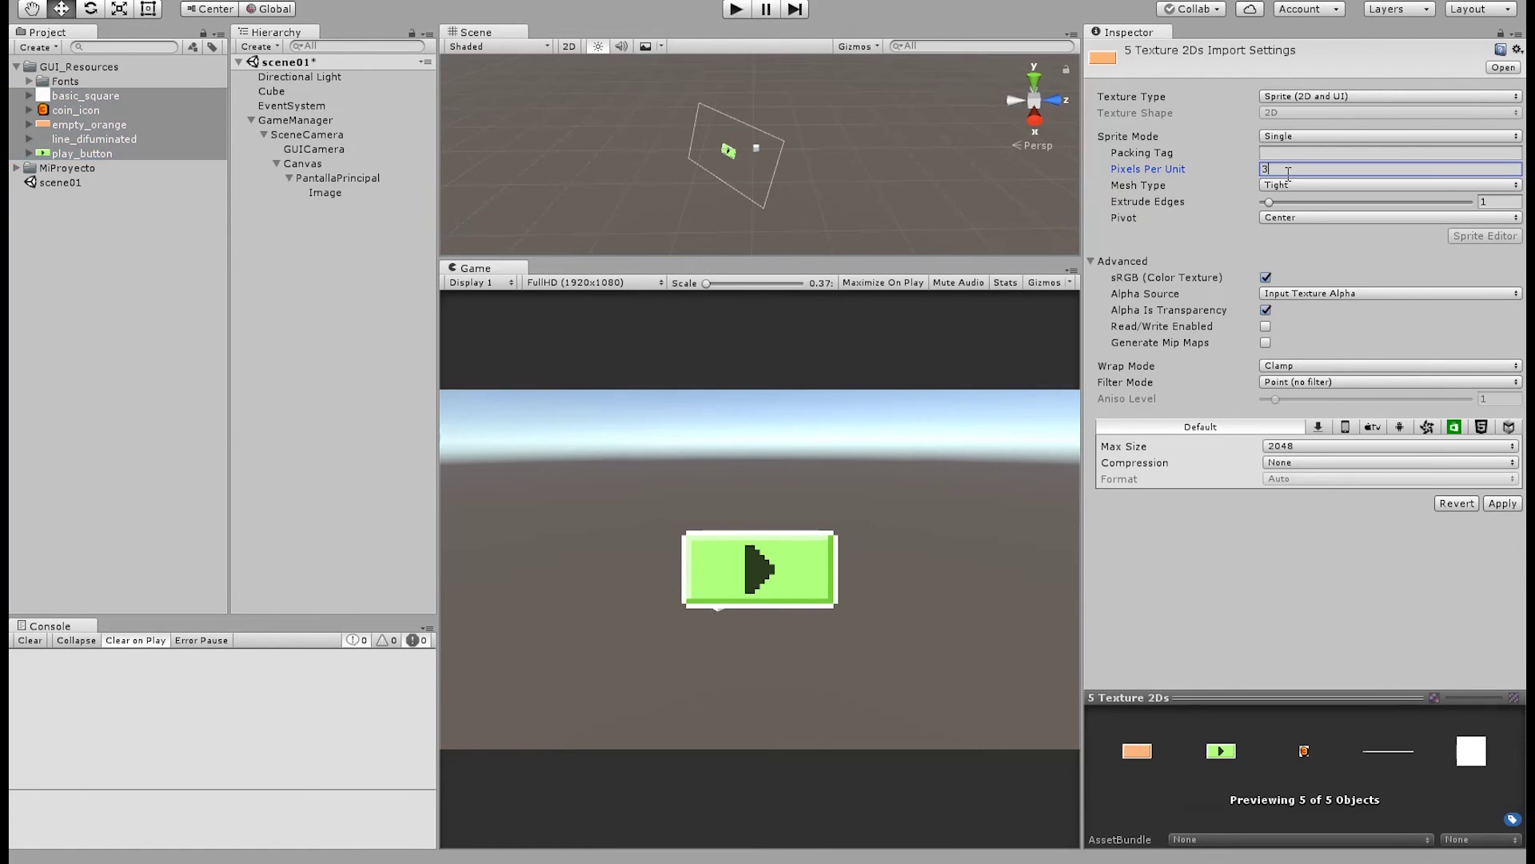
click(1388, 615)
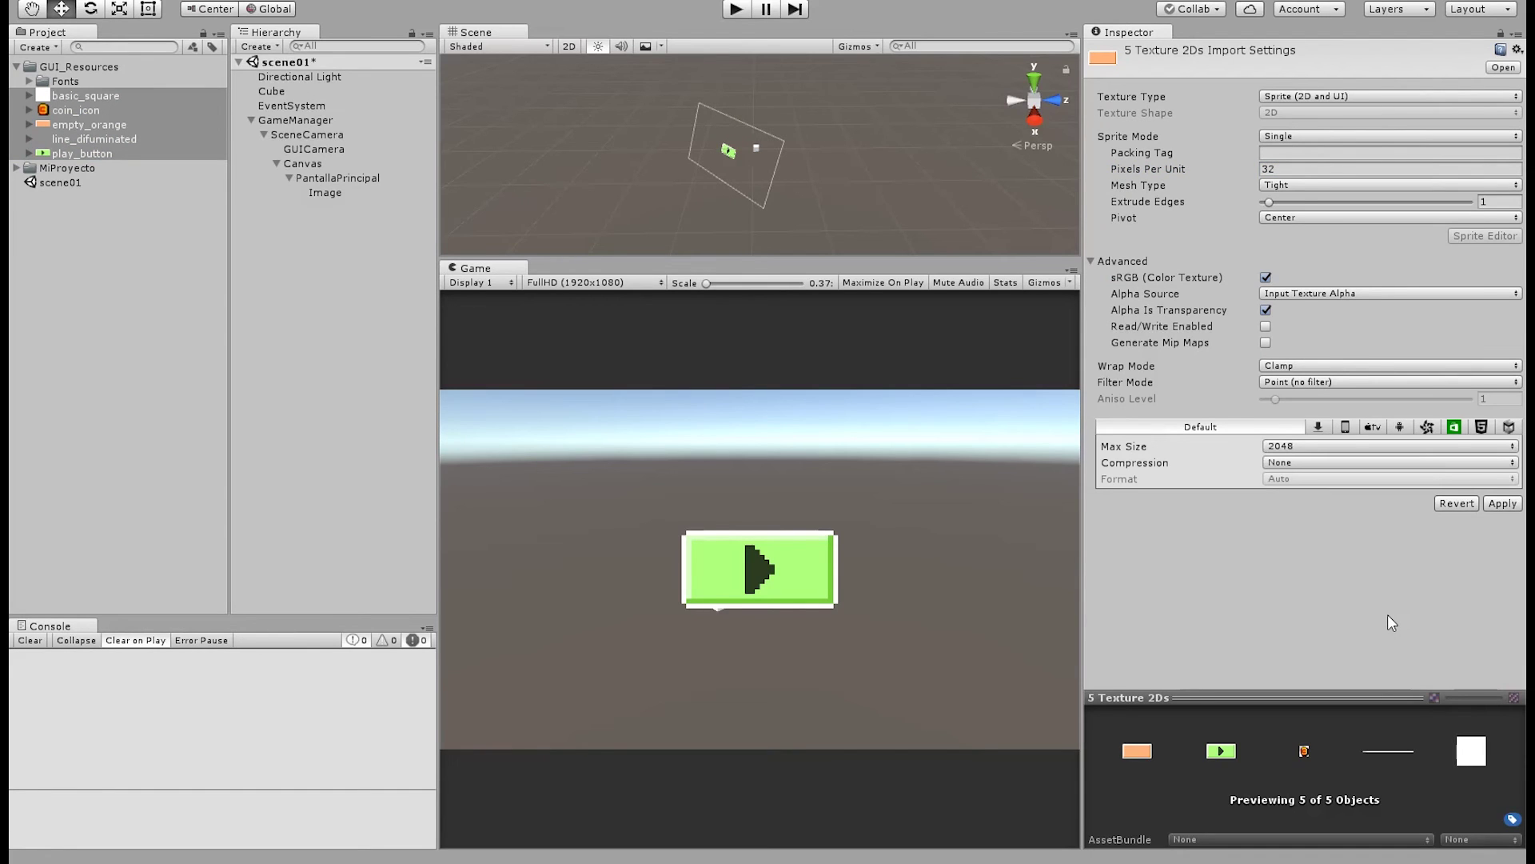
click(1503, 503)
Set the Canvas's Reference Pixels Per Unit to 32 to match the sprites and reset the Image to its native size
click(302, 163)
text(32)
click(1367, 709)
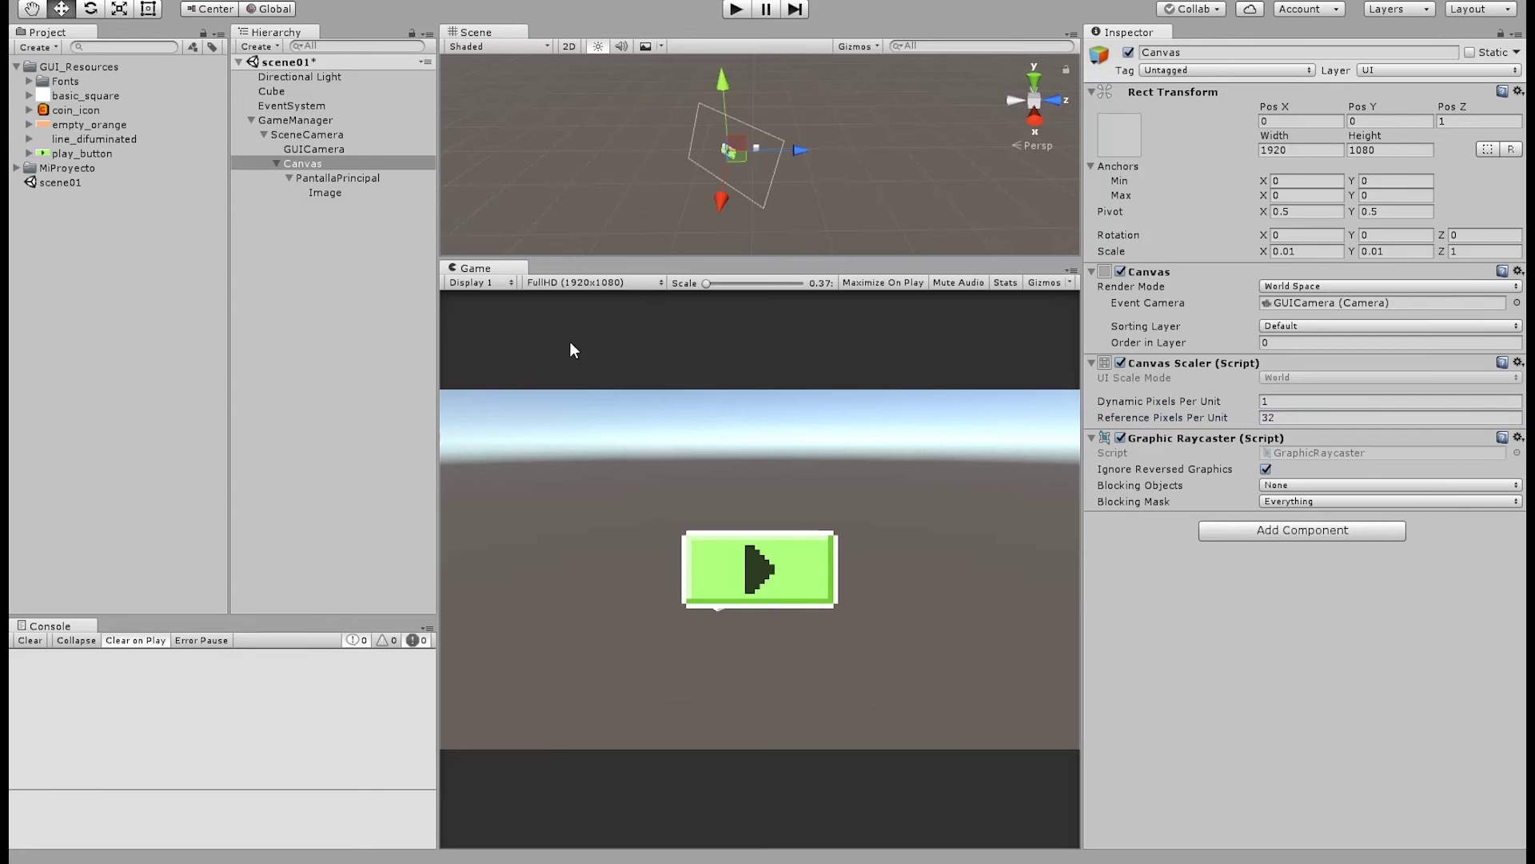
click(318, 192)
click(1386, 402)
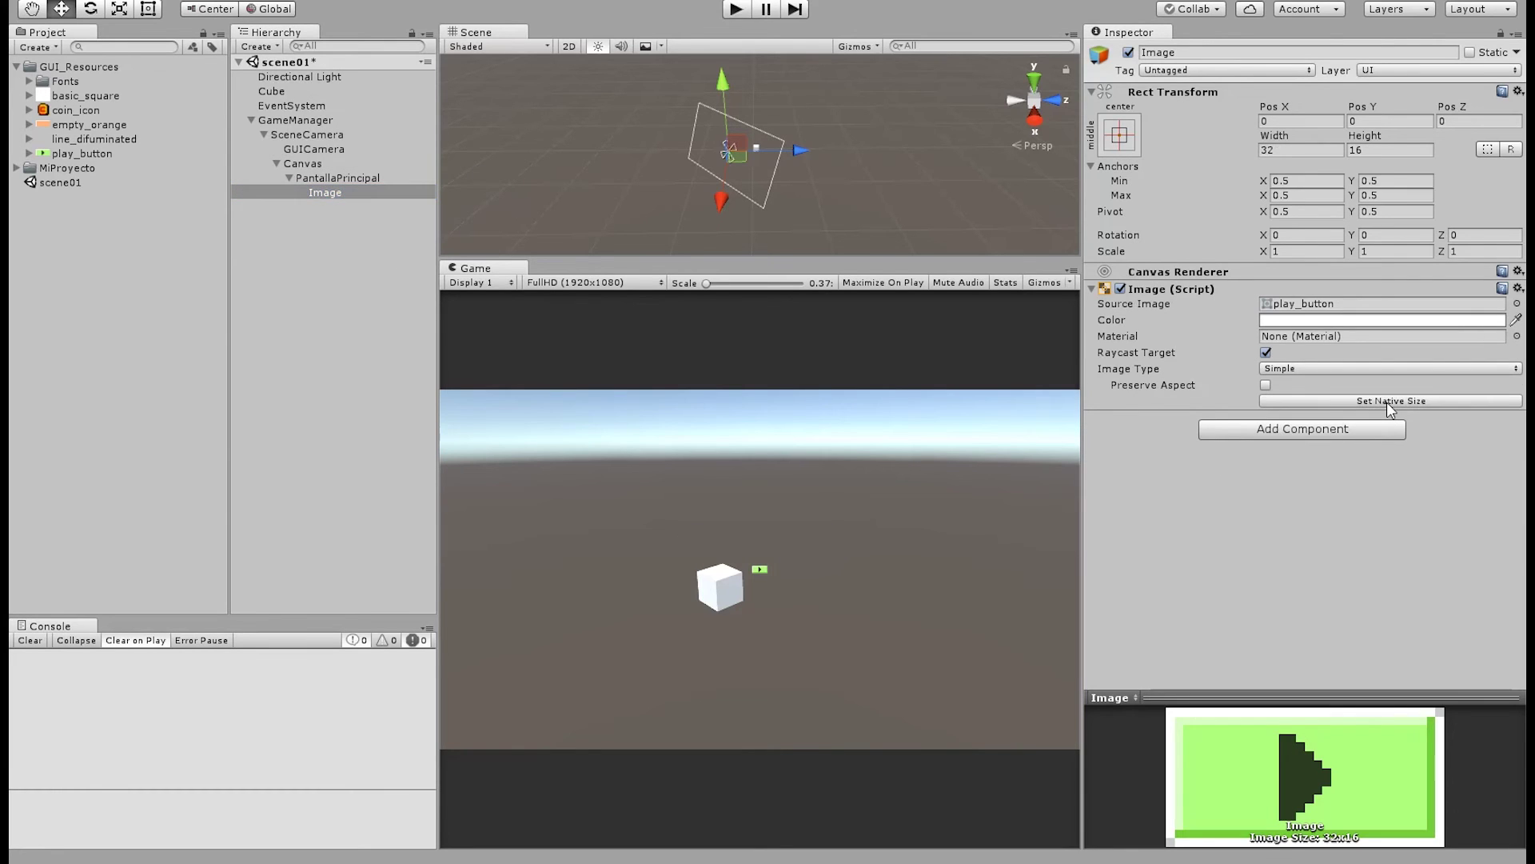
scroll(879, 572, up, 3)
scroll(878, 573, down, 1)
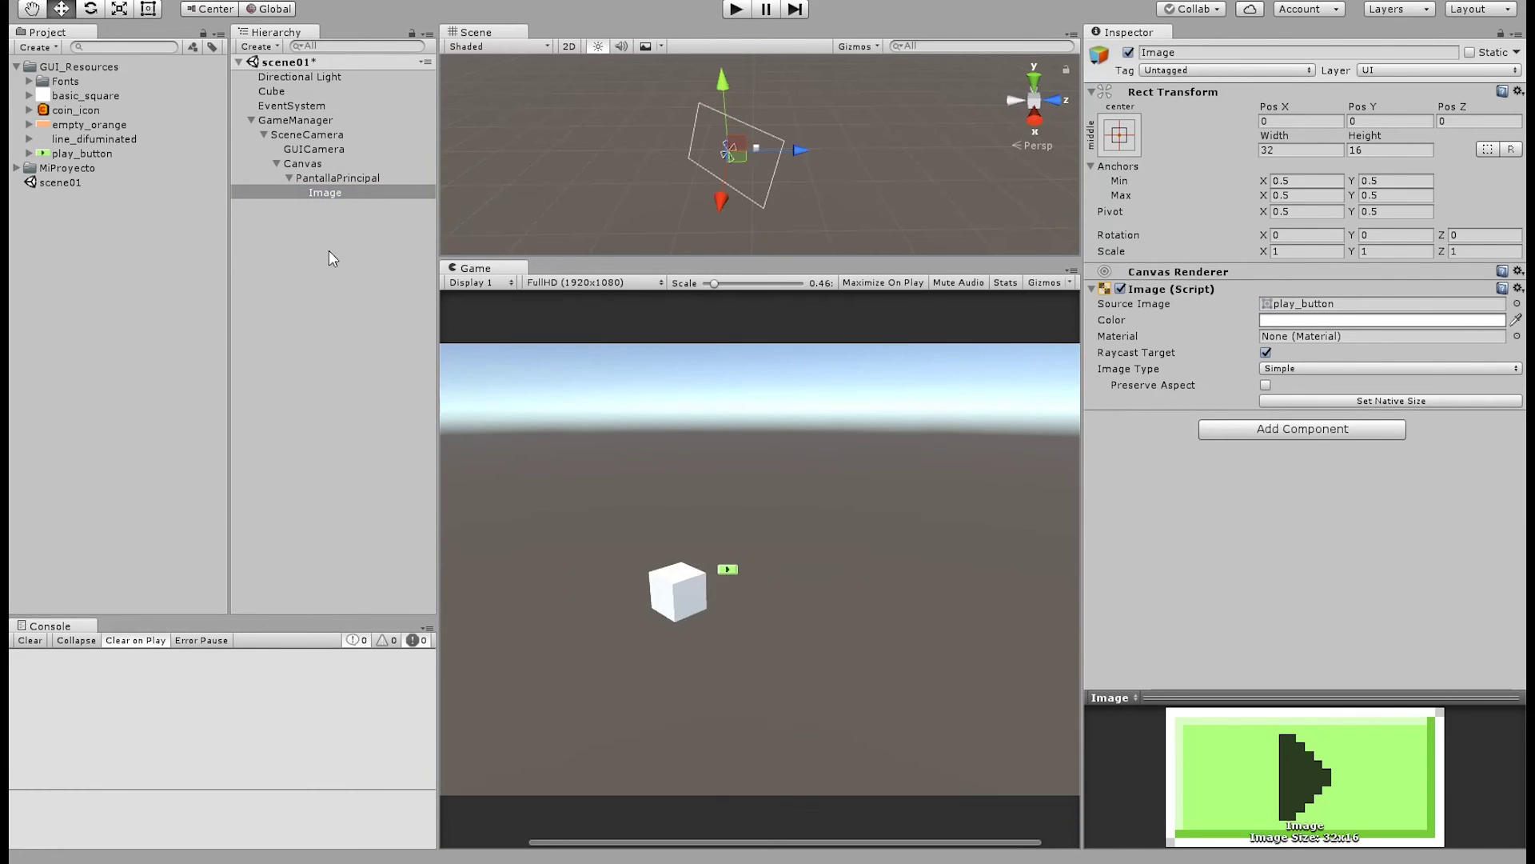
Review the Canvas's Reference Pixels Per Unit, the play_button sprite and the Image's size
click(302, 164)
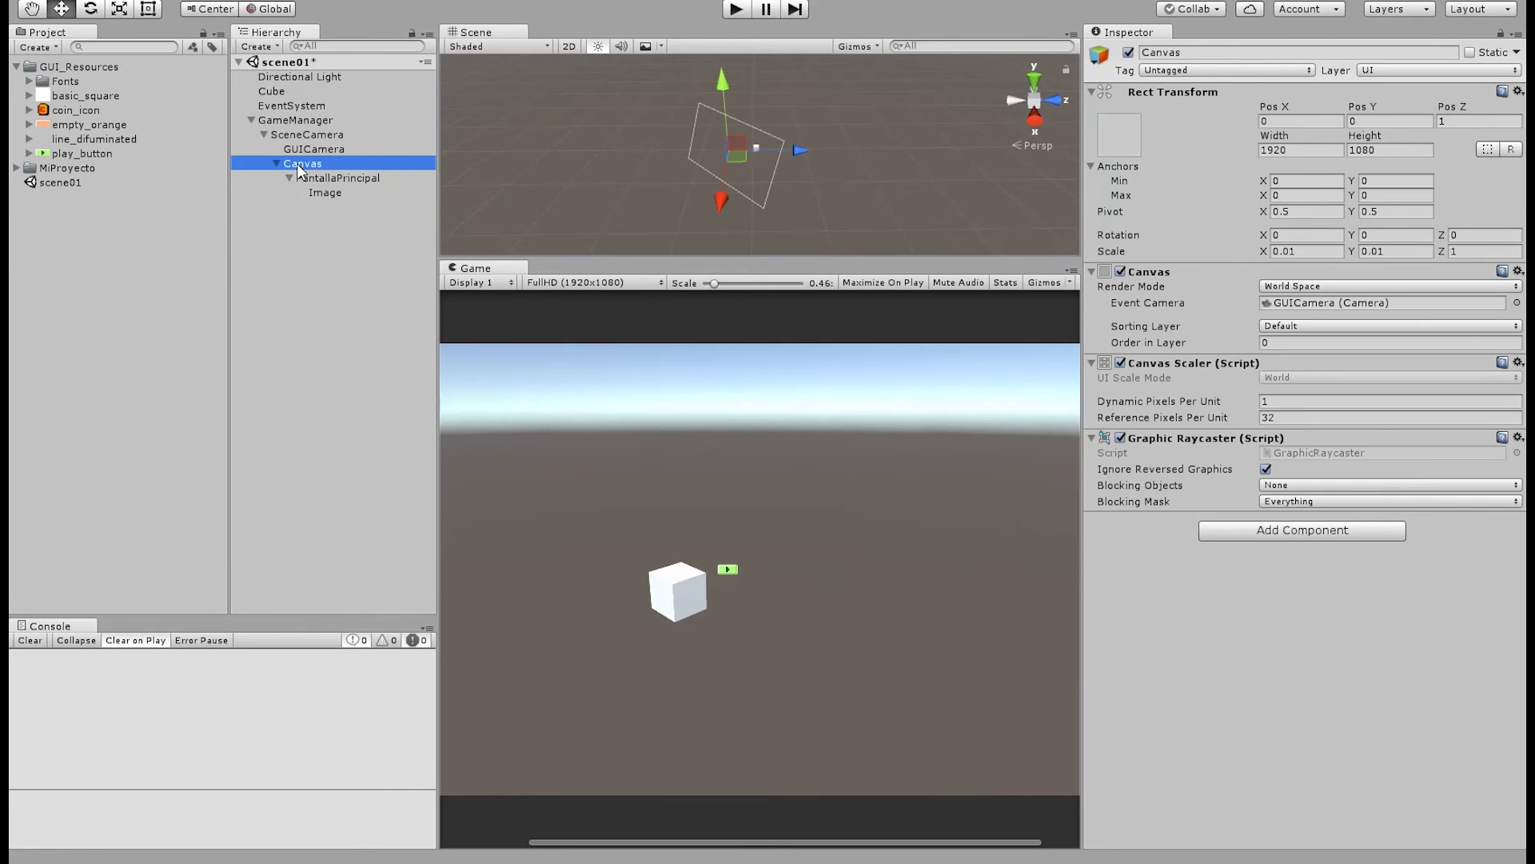
scroll(814, 587, down, 2)
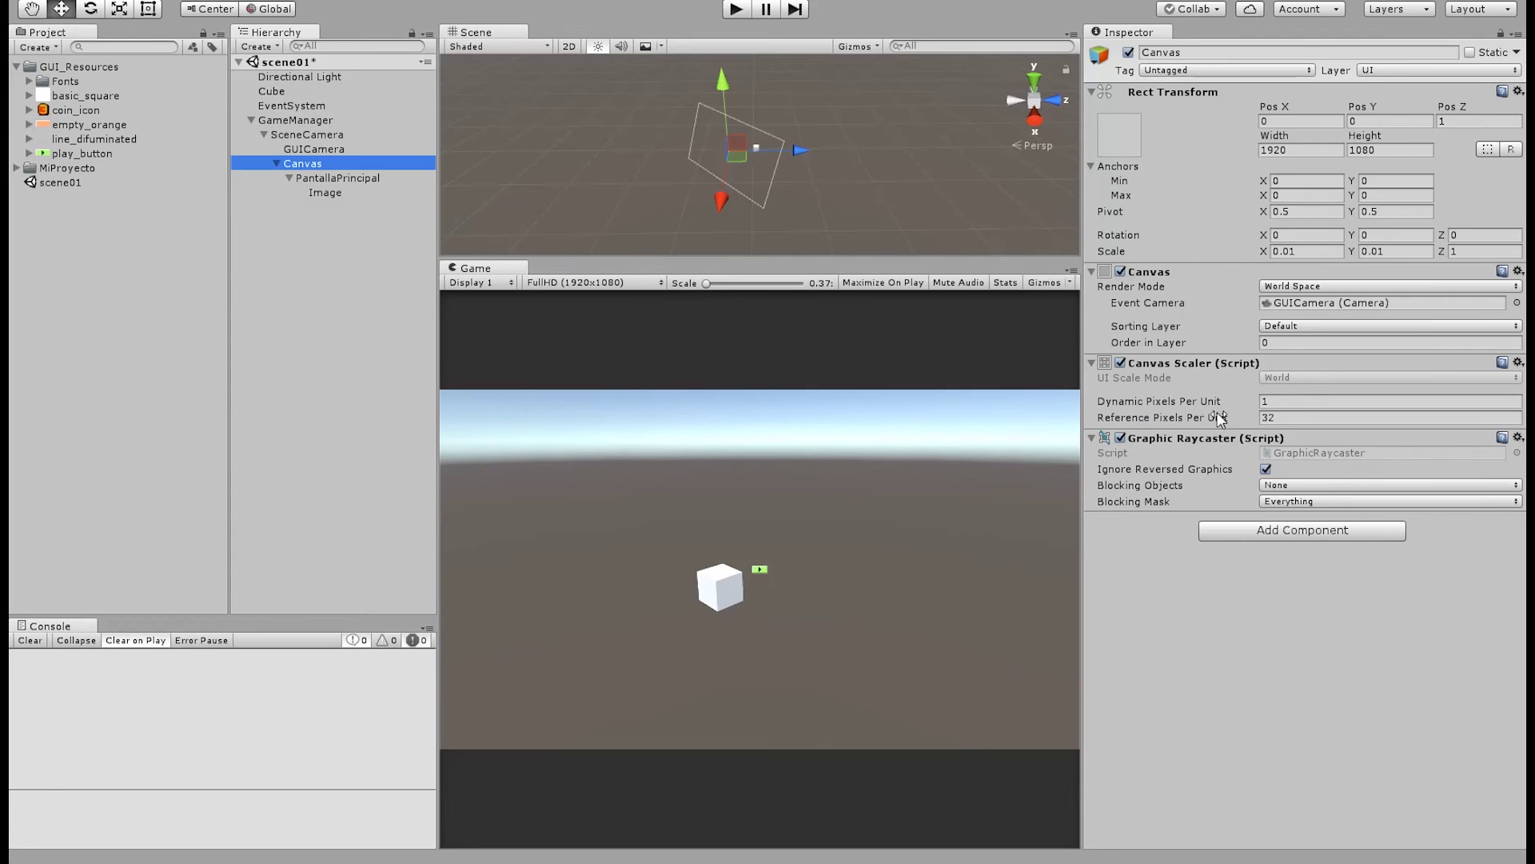
click(1261, 417)
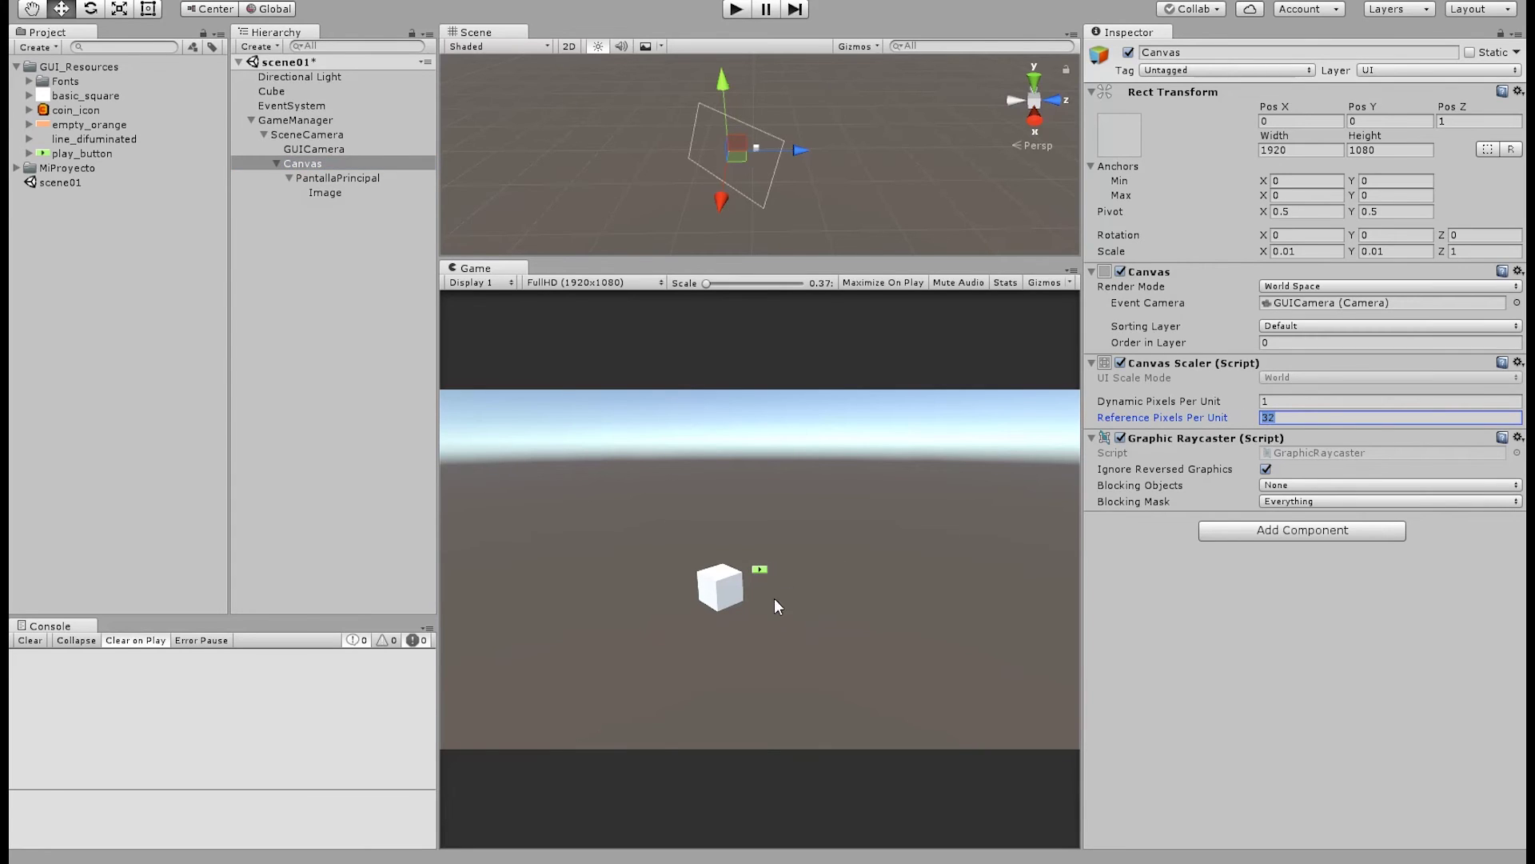
click(50, 152)
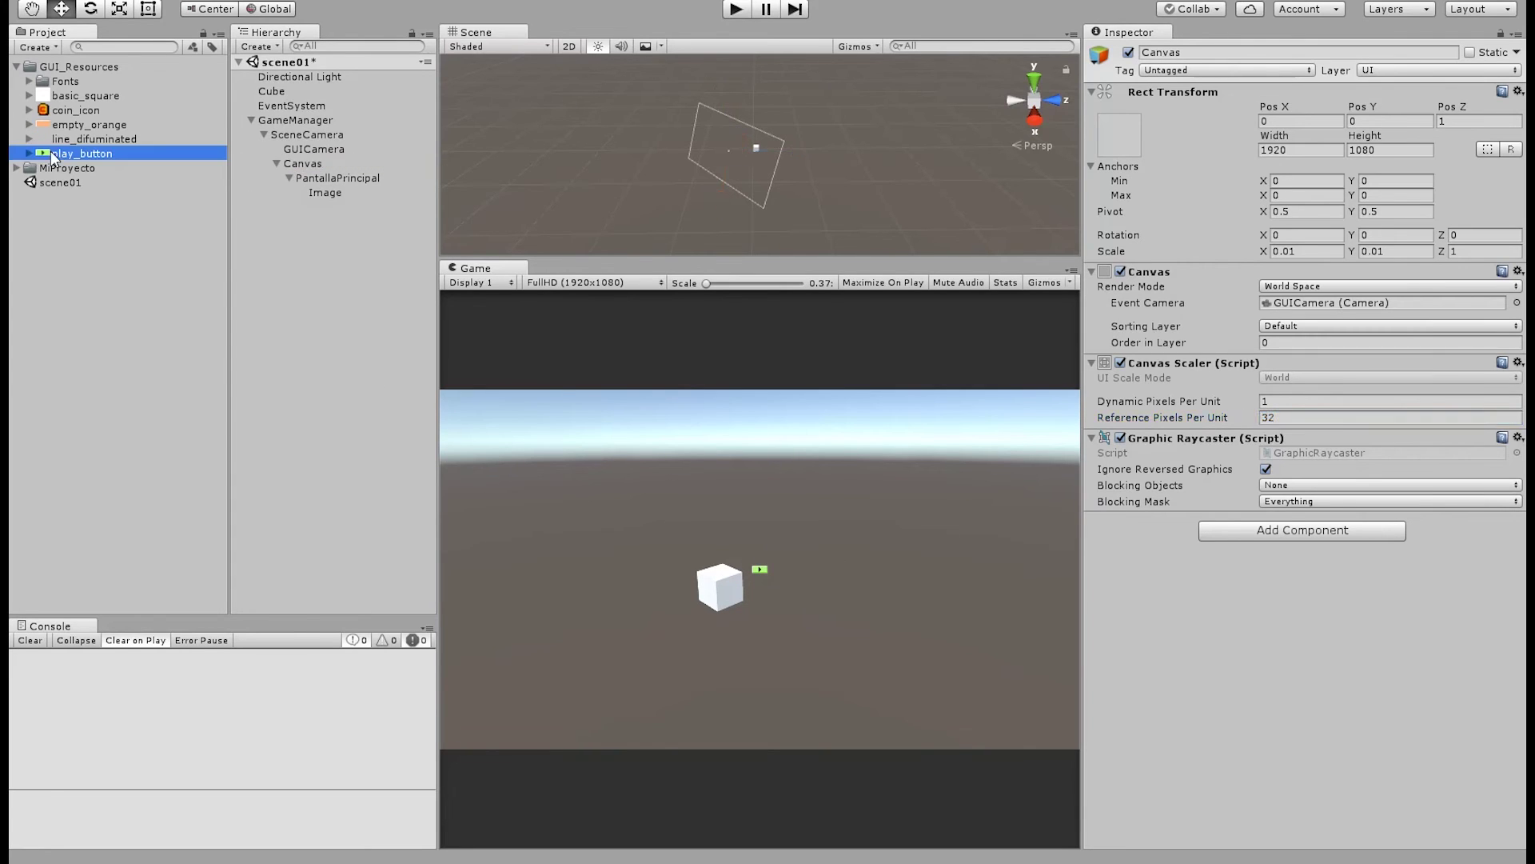
click(330, 194)
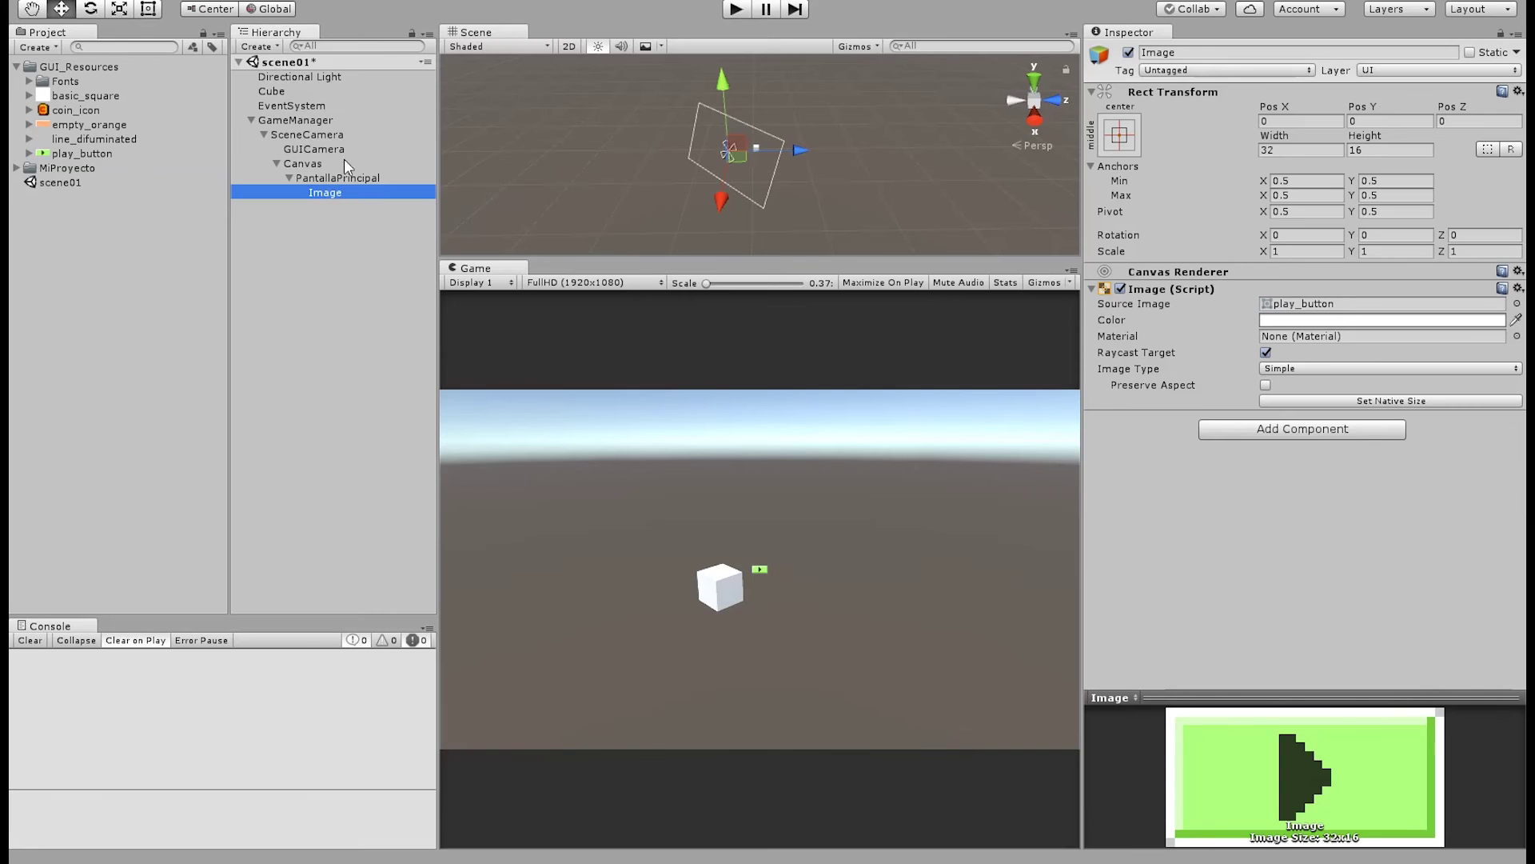
click(304, 164)
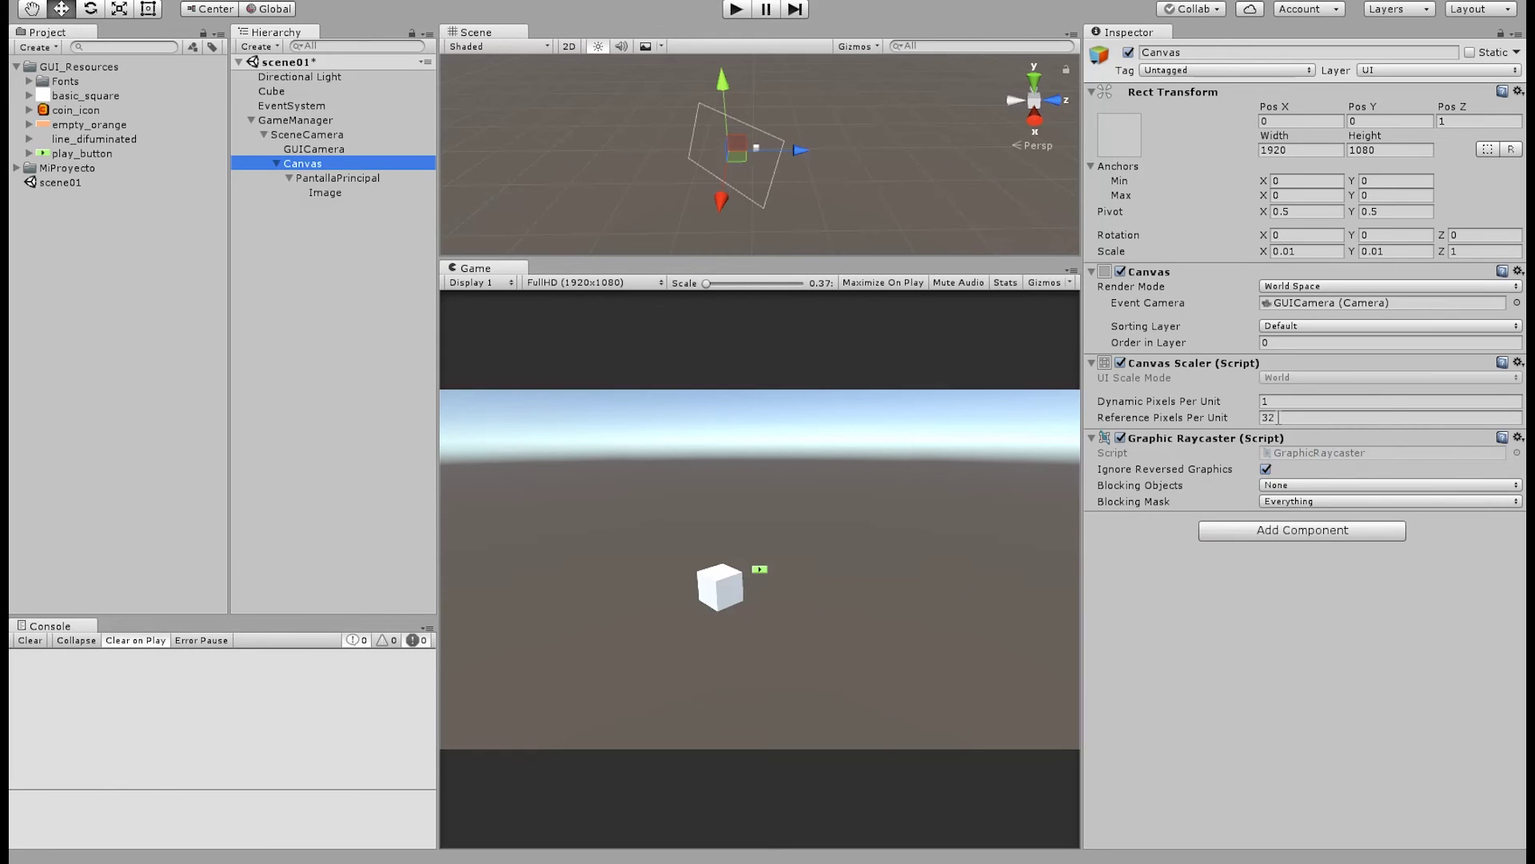
Set the Canvas's Reference Pixels Per Unit to 128 and reset the Image to its native size
click(1278, 417)
click(1304, 417)
key(BackSpace)
key(BackSpace)
text(128)
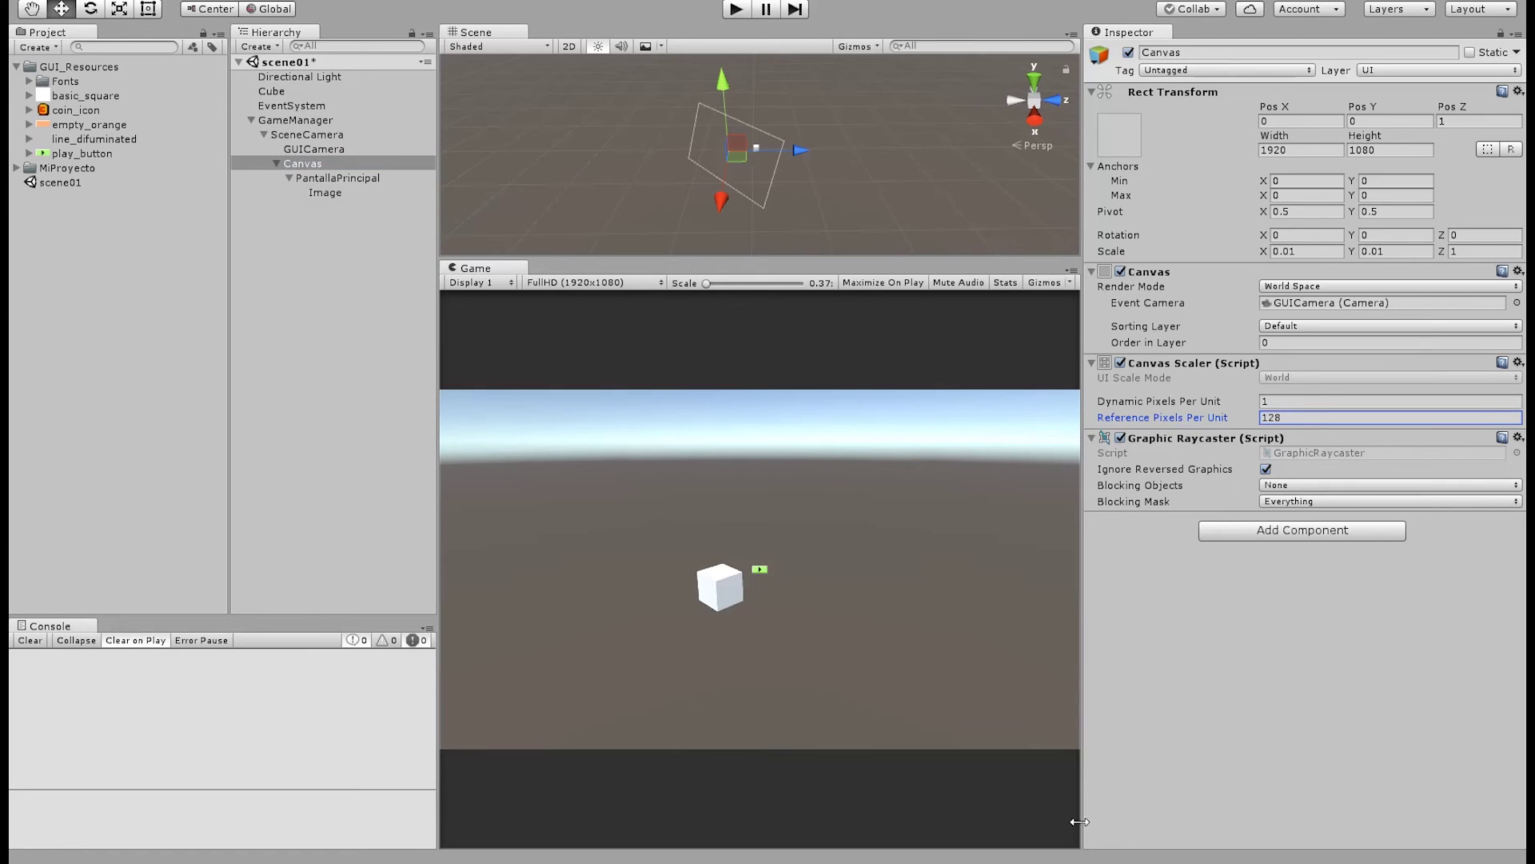
click(326, 190)
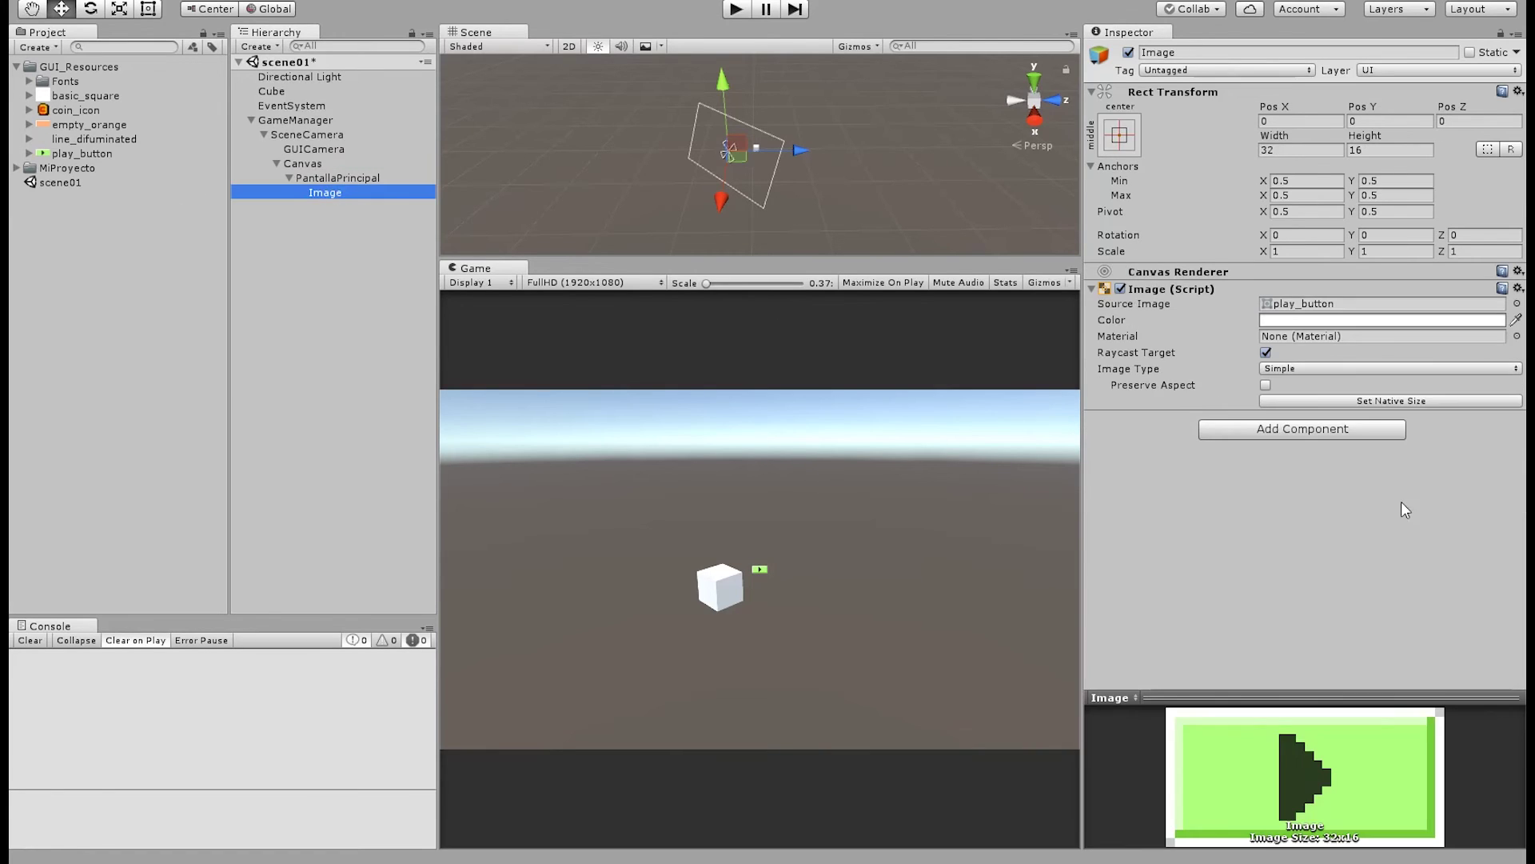
click(1408, 400)
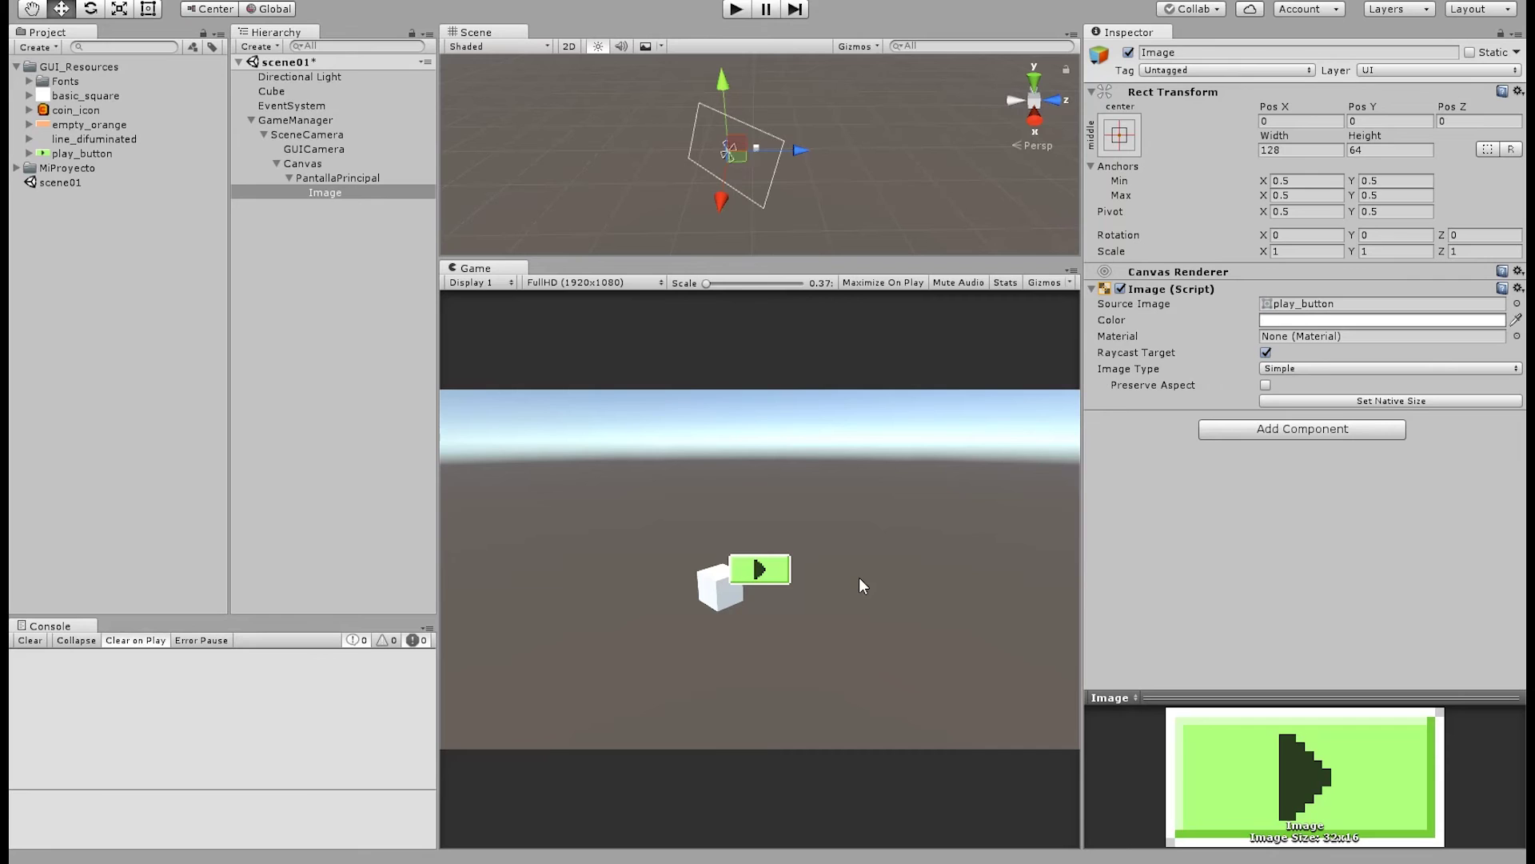
Switch the Scene view to 2D, enlarge it and frame the play-button Image
click(136, 152)
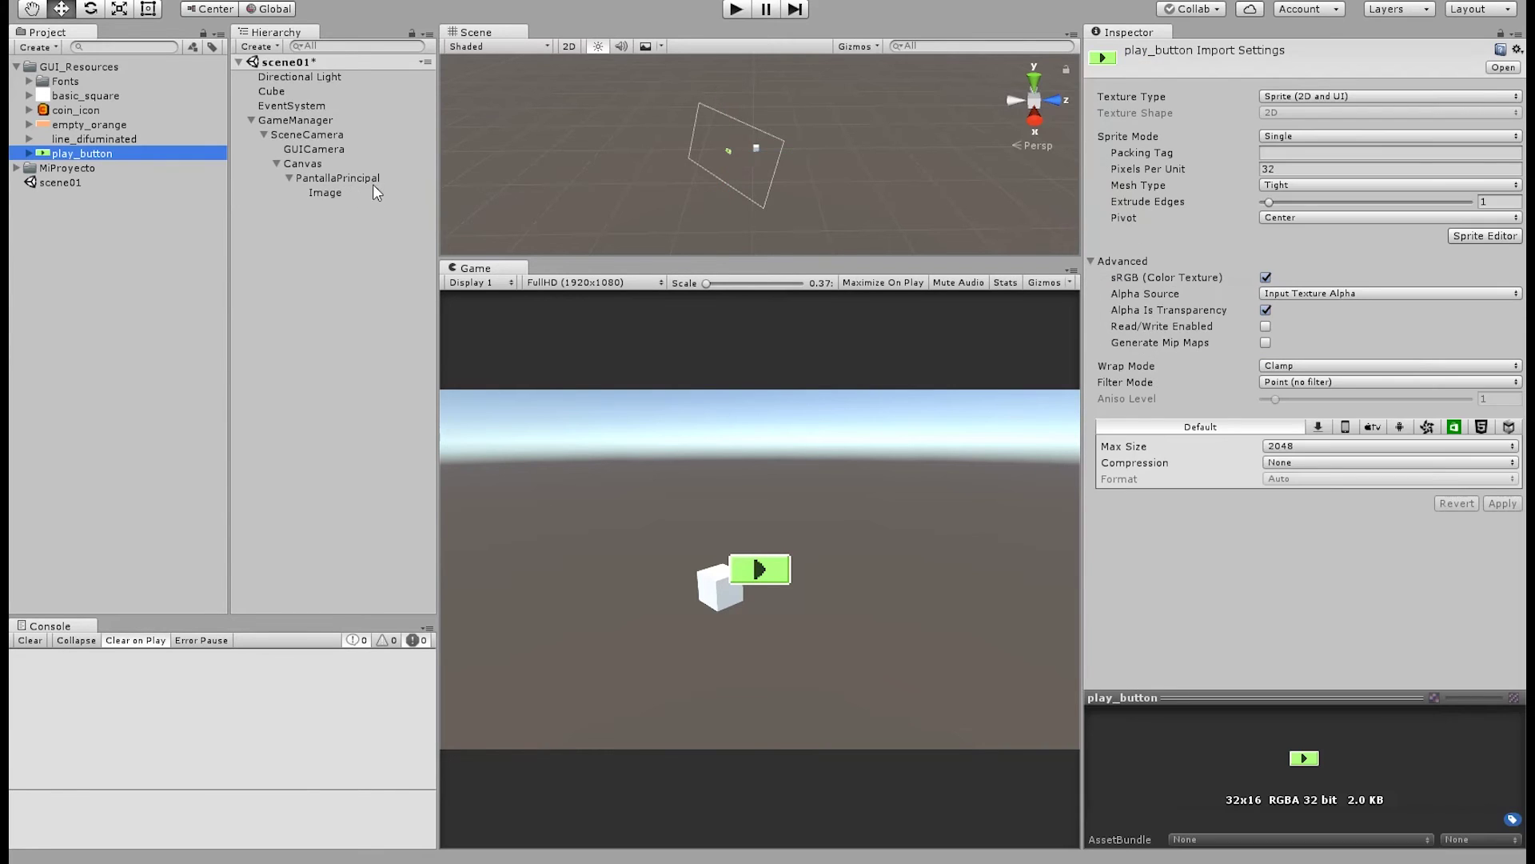
click(330, 192)
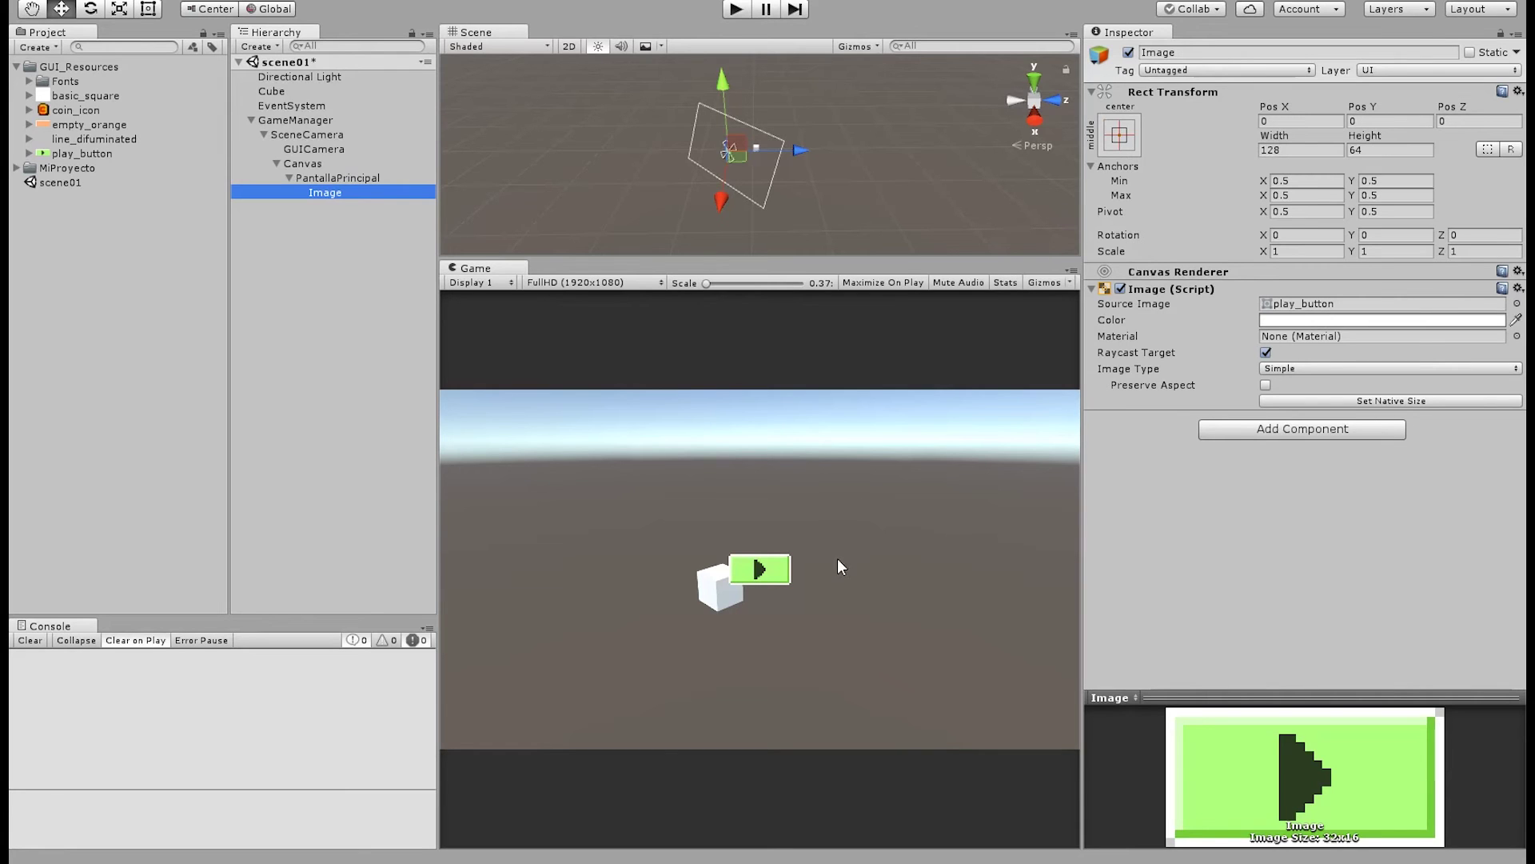
middle_drag(695, 177, 706, 214)
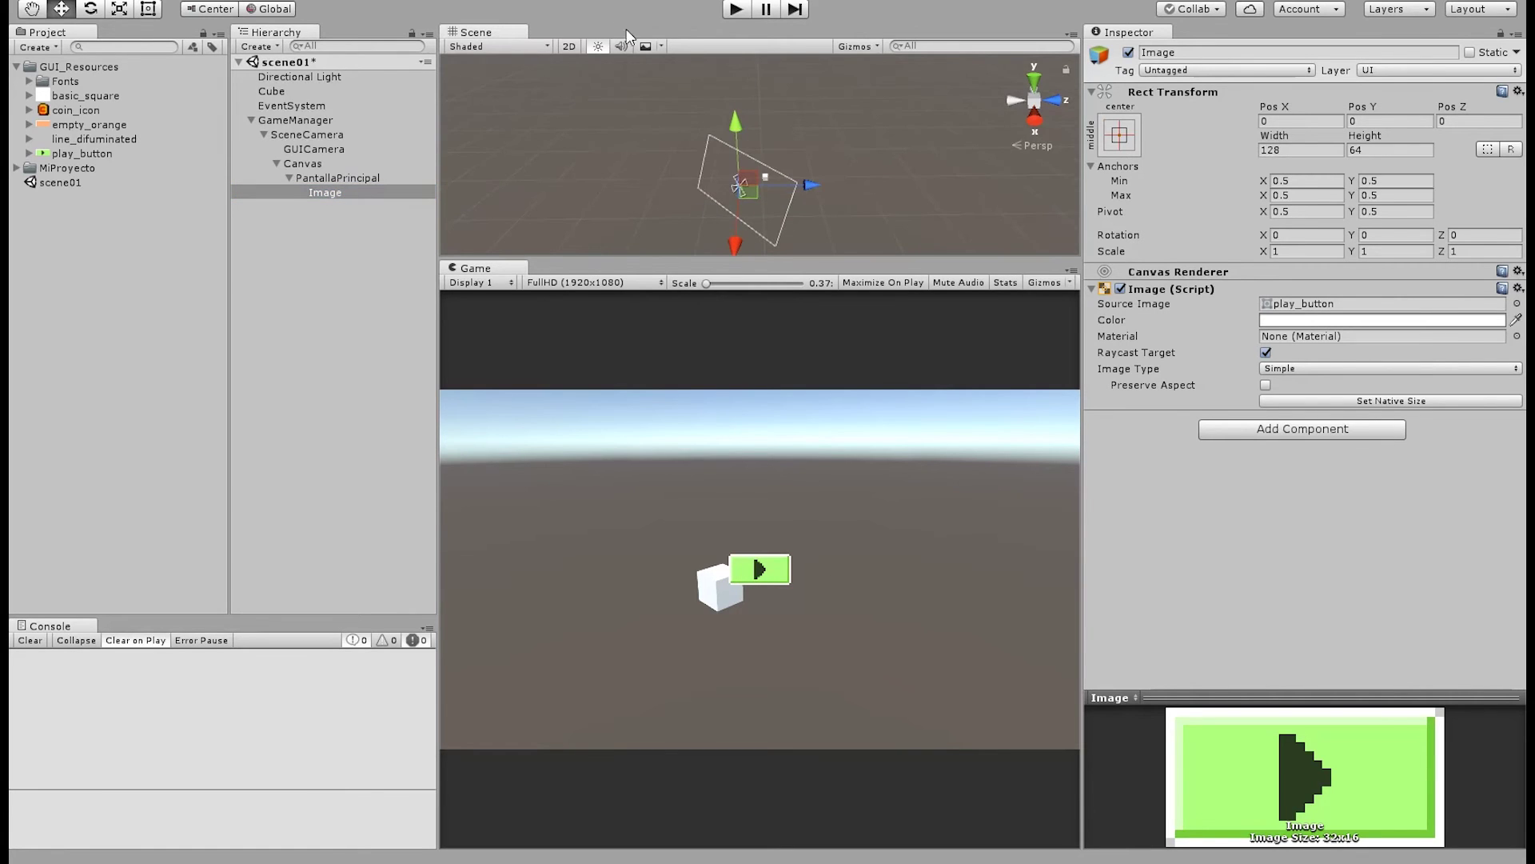
click(569, 46)
drag(768, 258, 787, 652)
key(f)
scroll(790, 457, down, 5)
scroll(789, 466, up, 2)
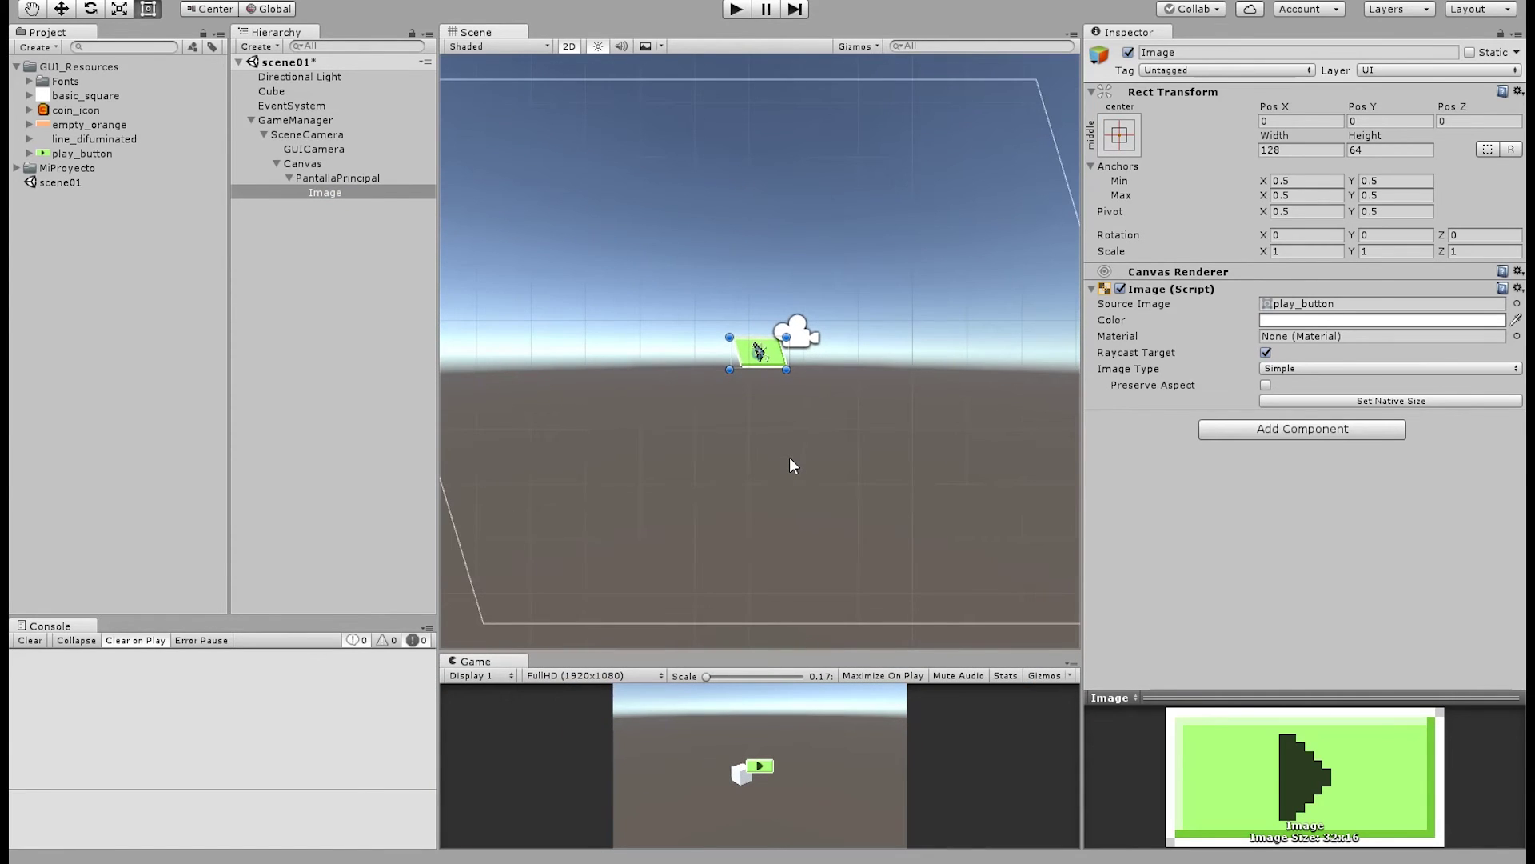
key(w)
middle_drag(889, 453, 915, 479)
Reset the SceneCamera's position and rotation to 0 on all axes
click(319, 135)
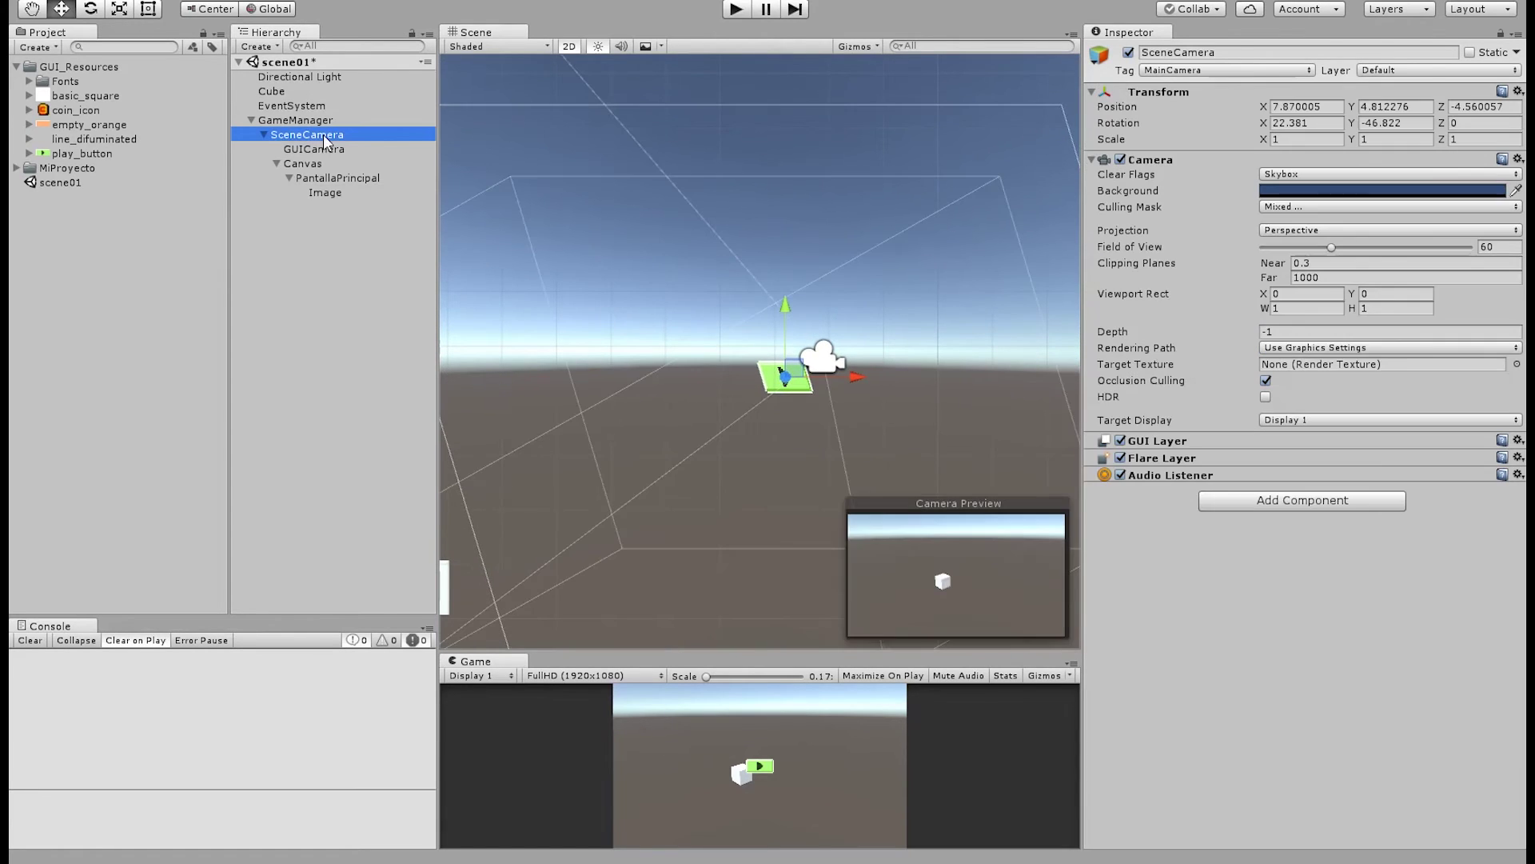
click(1321, 107)
text(0)
key(Tab)
text(0)
key(Tab)
text(0)
click(1368, 123)
text(0)
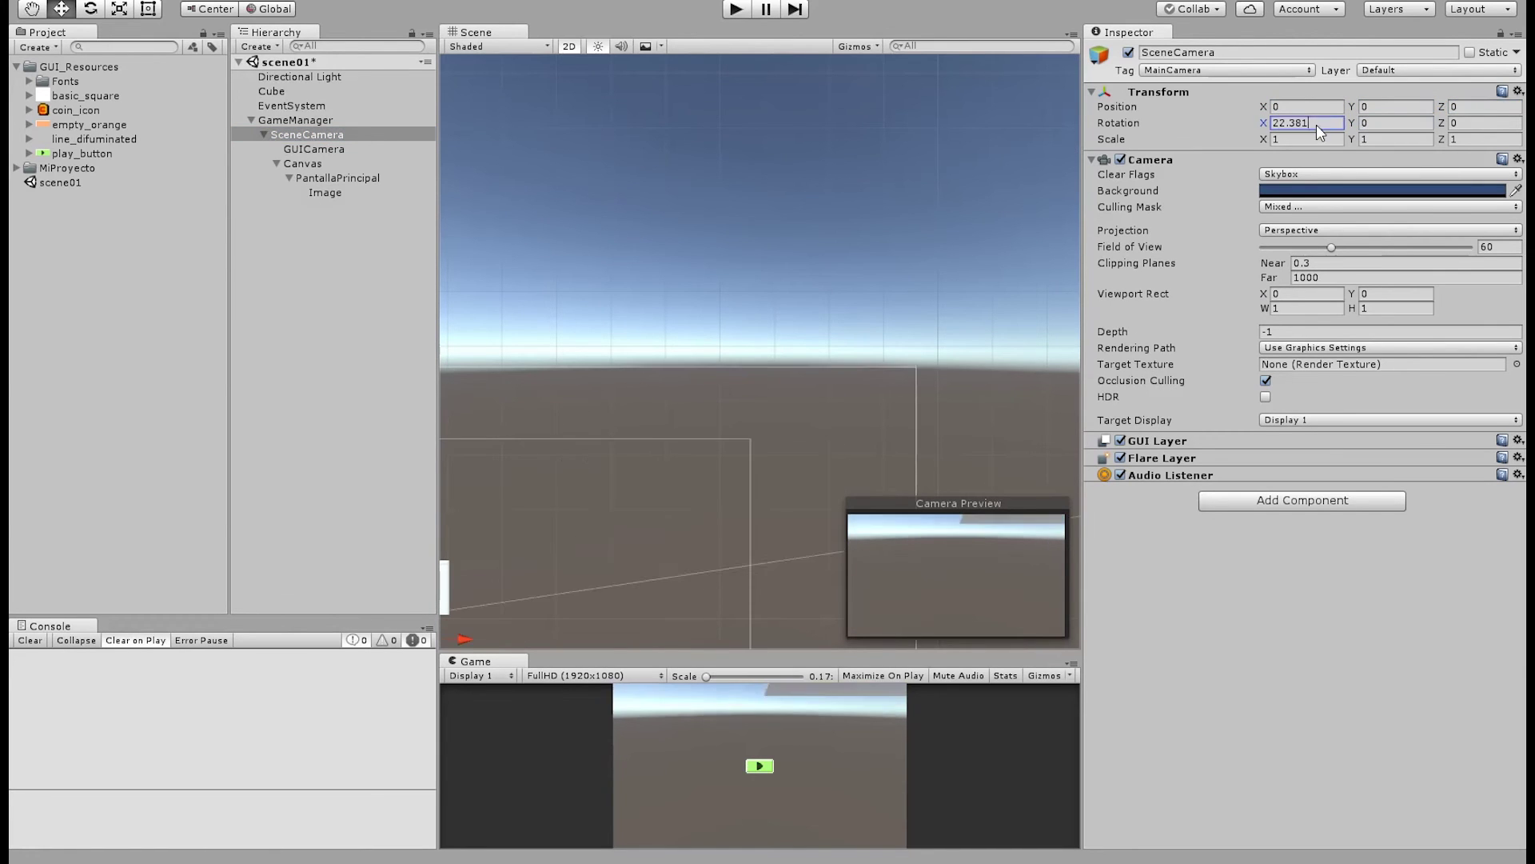
click(1317, 123)
text(0)
Frame the SceneCamera in the Scene view and shrink the 3D gizmo icons
middle_drag(670, 490, 963, 292)
key(f)
scroll(770, 416, up, 8)
scroll(771, 416, up, 5)
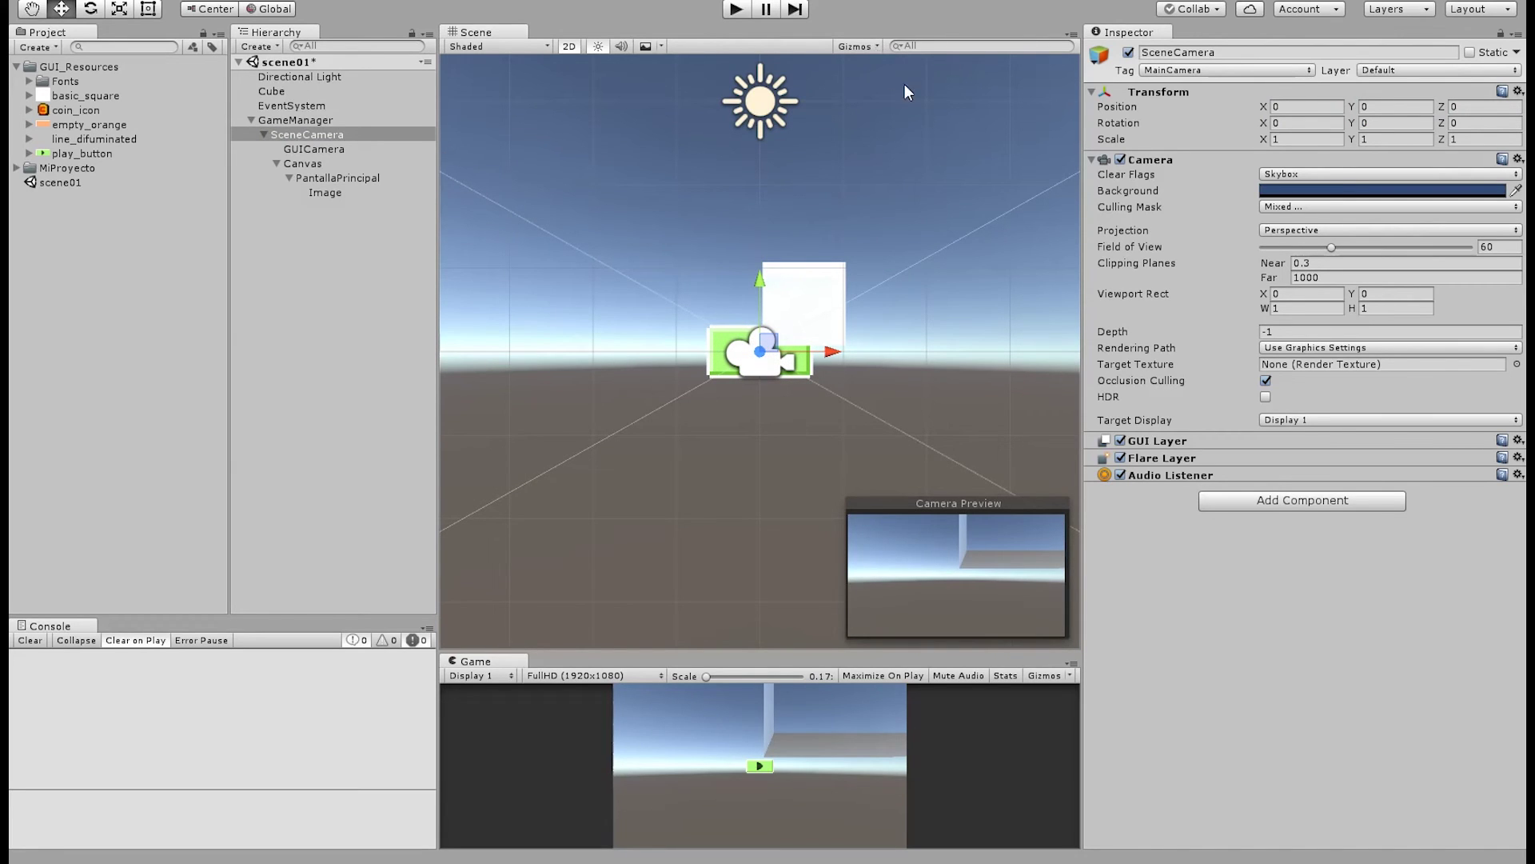
drag(987, 71, 978, 69)
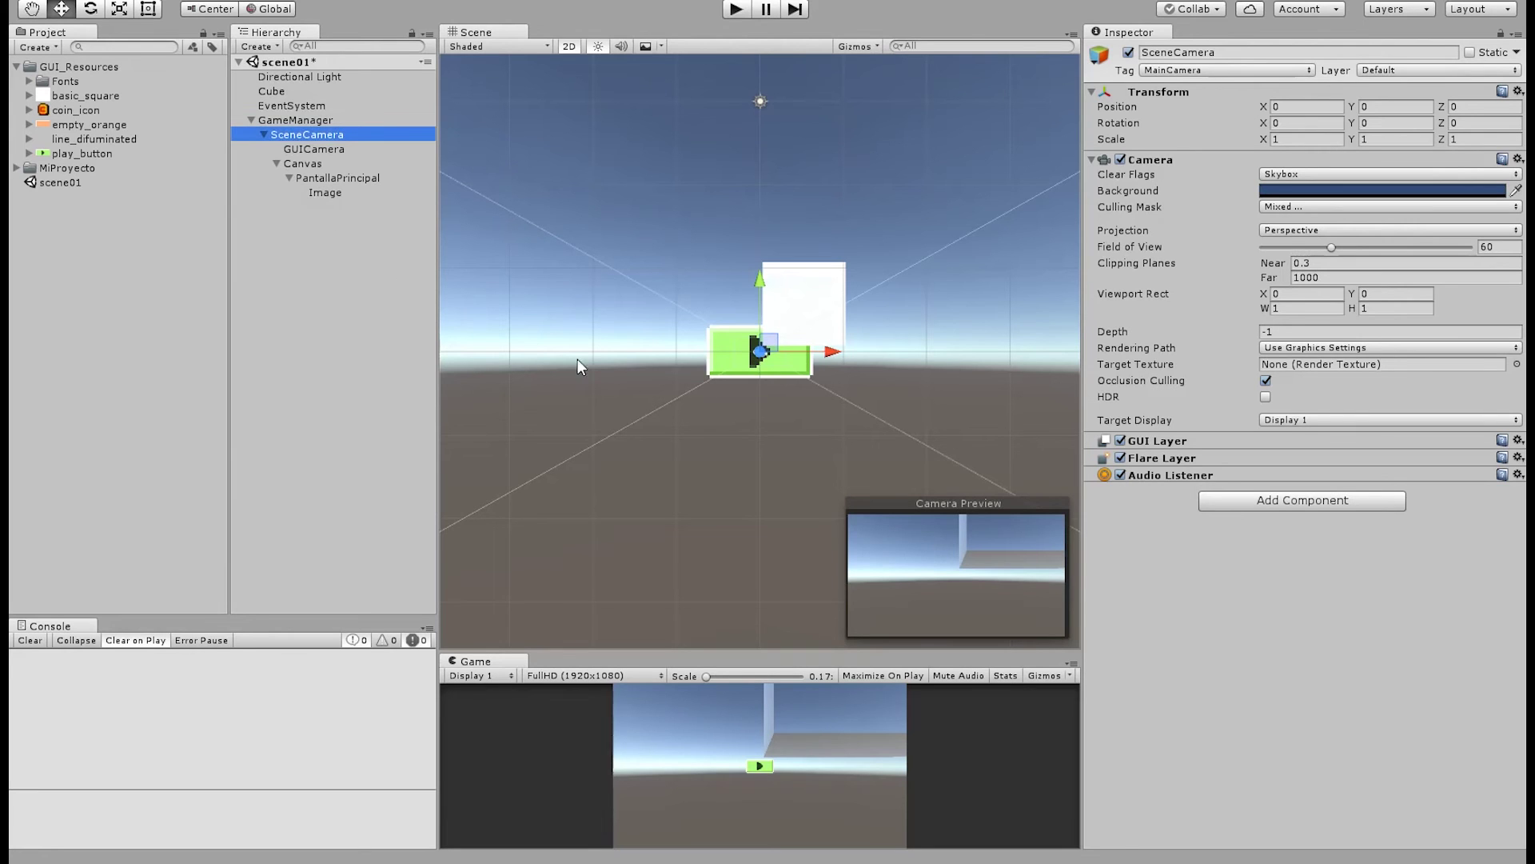
Move the play-button Image down within the Canvas to about Pos Y -297 using the Rect tool, and enlarge the Game view
click(310, 148)
click(305, 165)
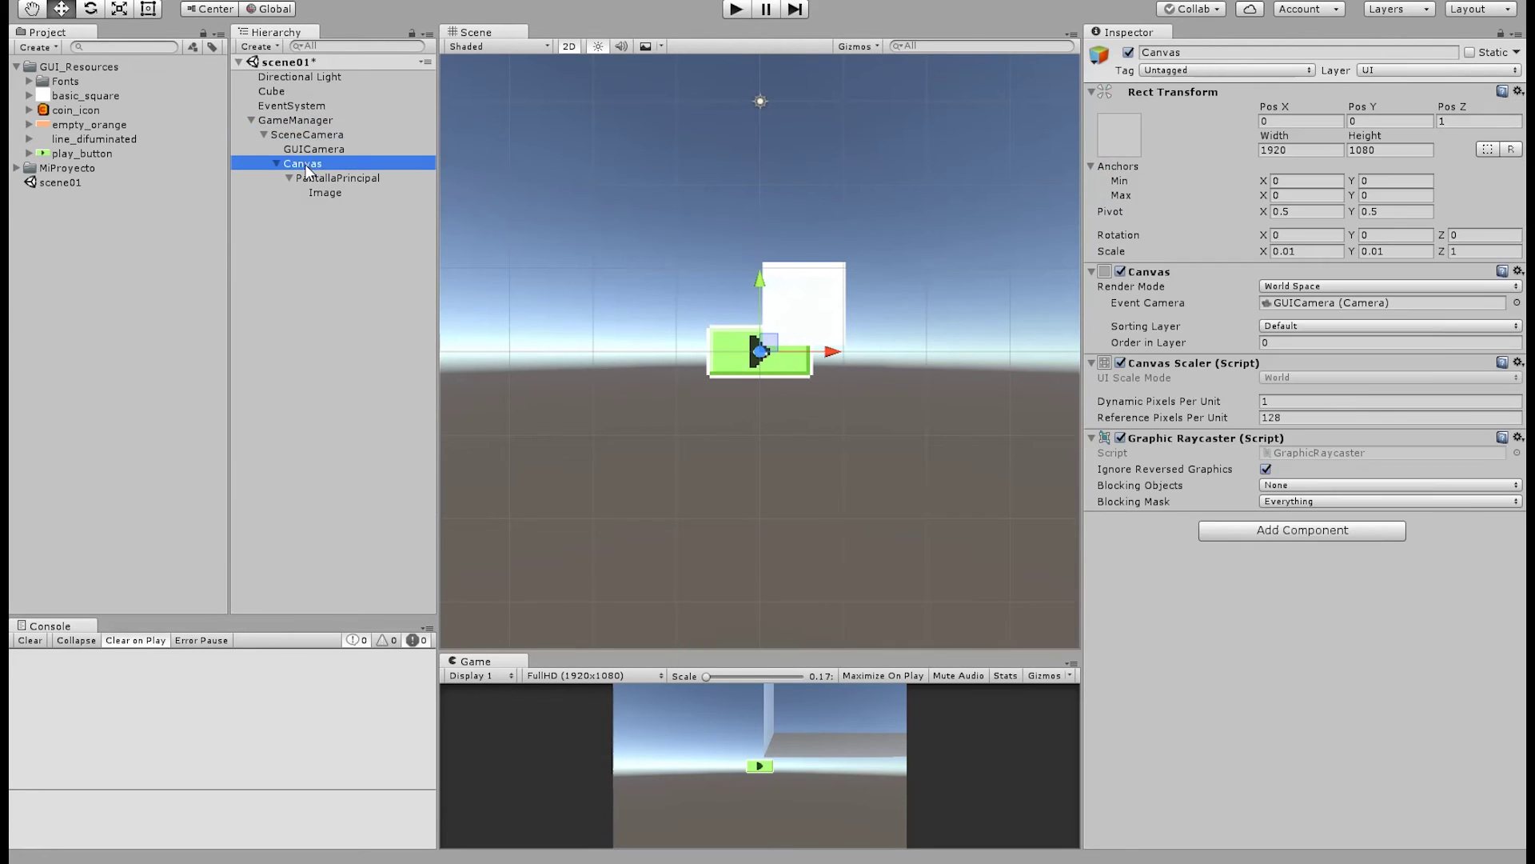
scroll(729, 386, down, 15)
scroll(750, 396, up, 12)
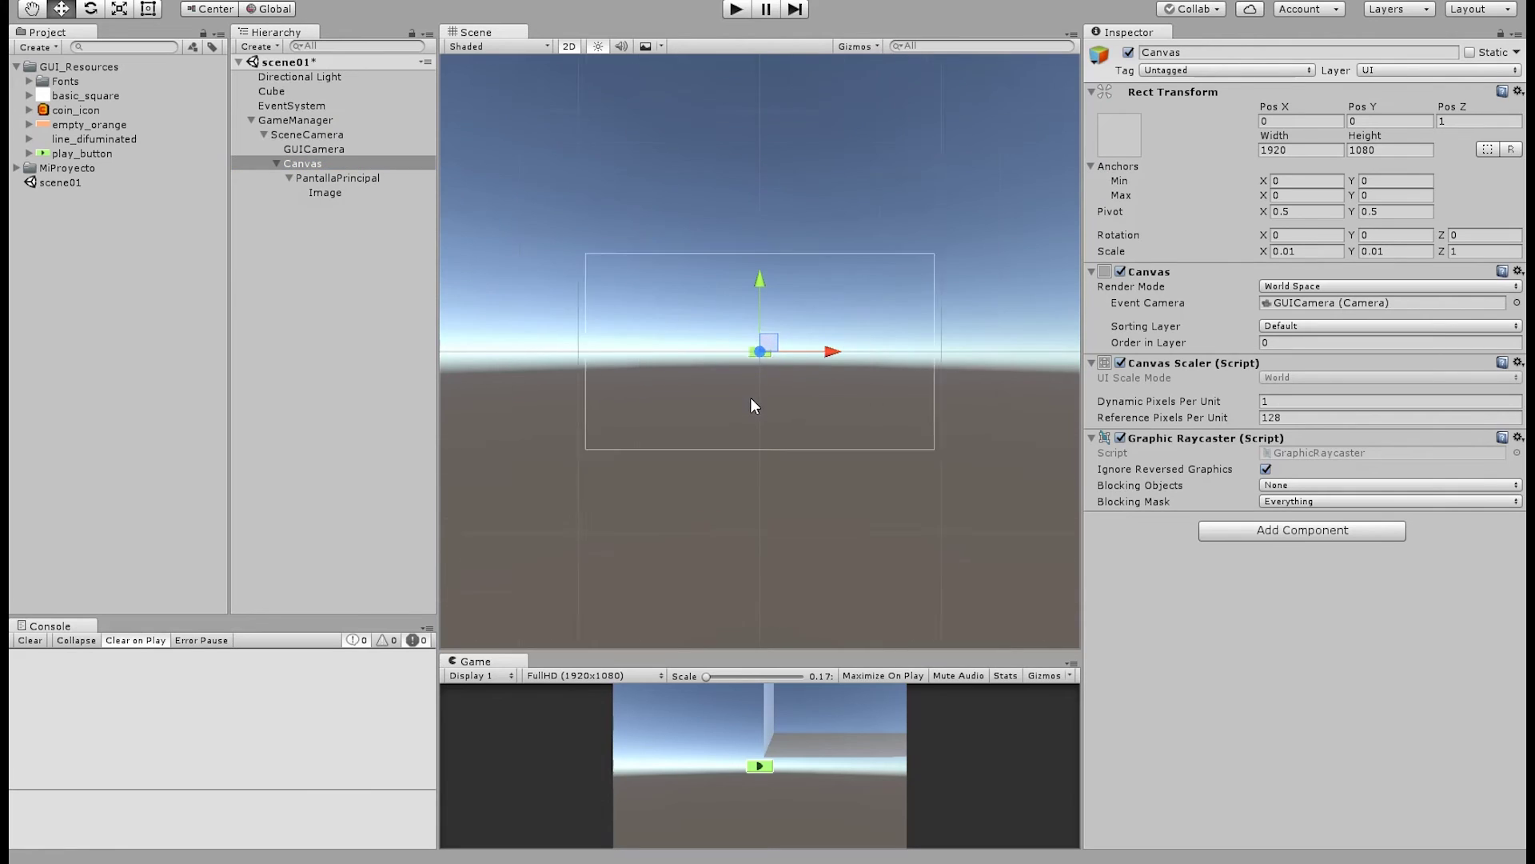
click(747, 363)
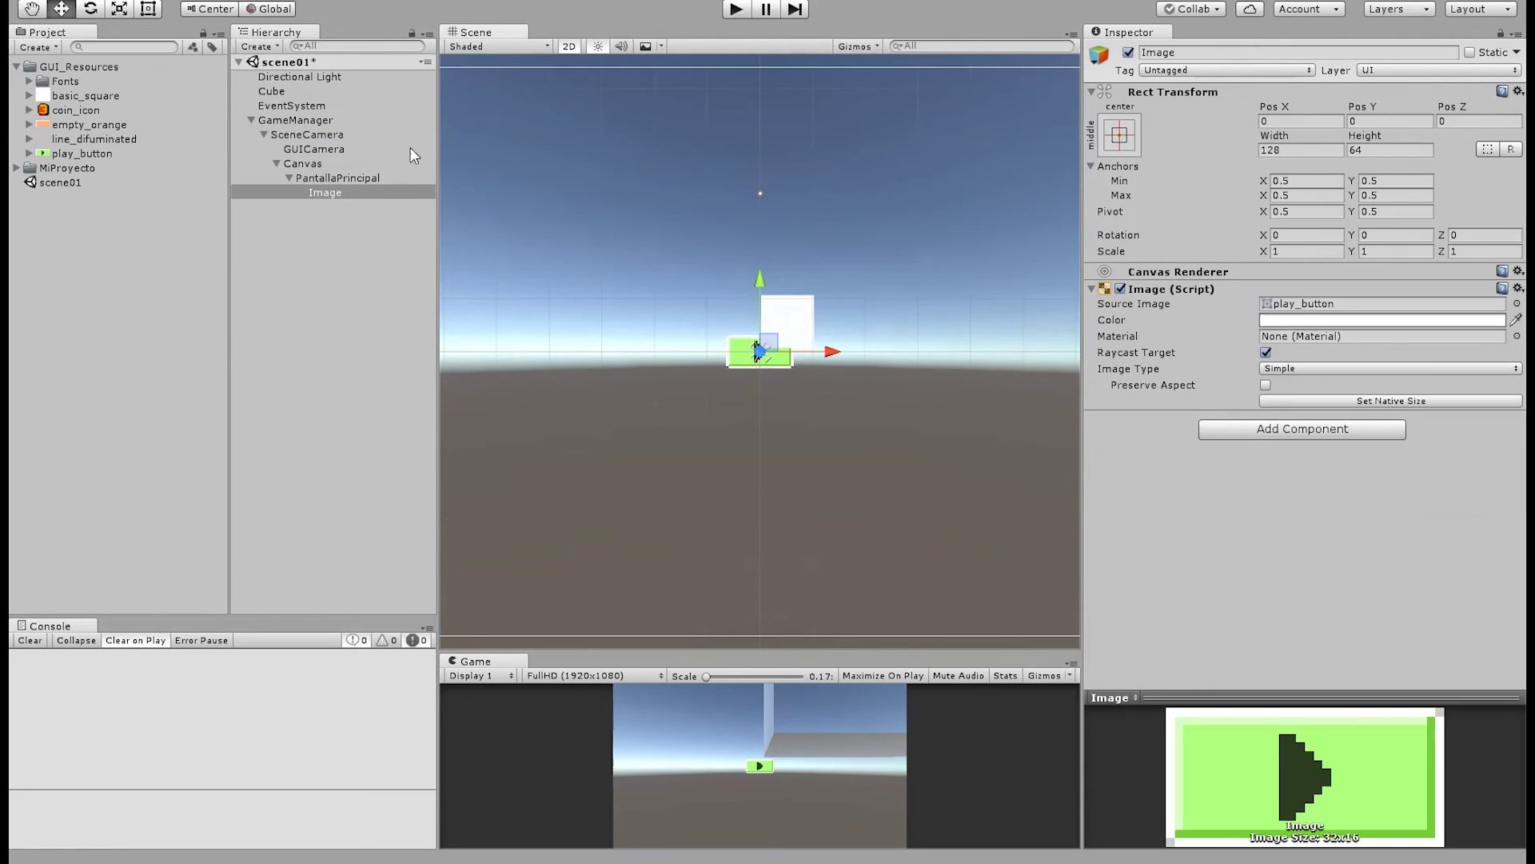
click(148, 9)
click(735, 392)
click(740, 359)
drag(741, 356, 739, 515)
middle_drag(869, 610, 881, 529)
drag(870, 654, 870, 332)
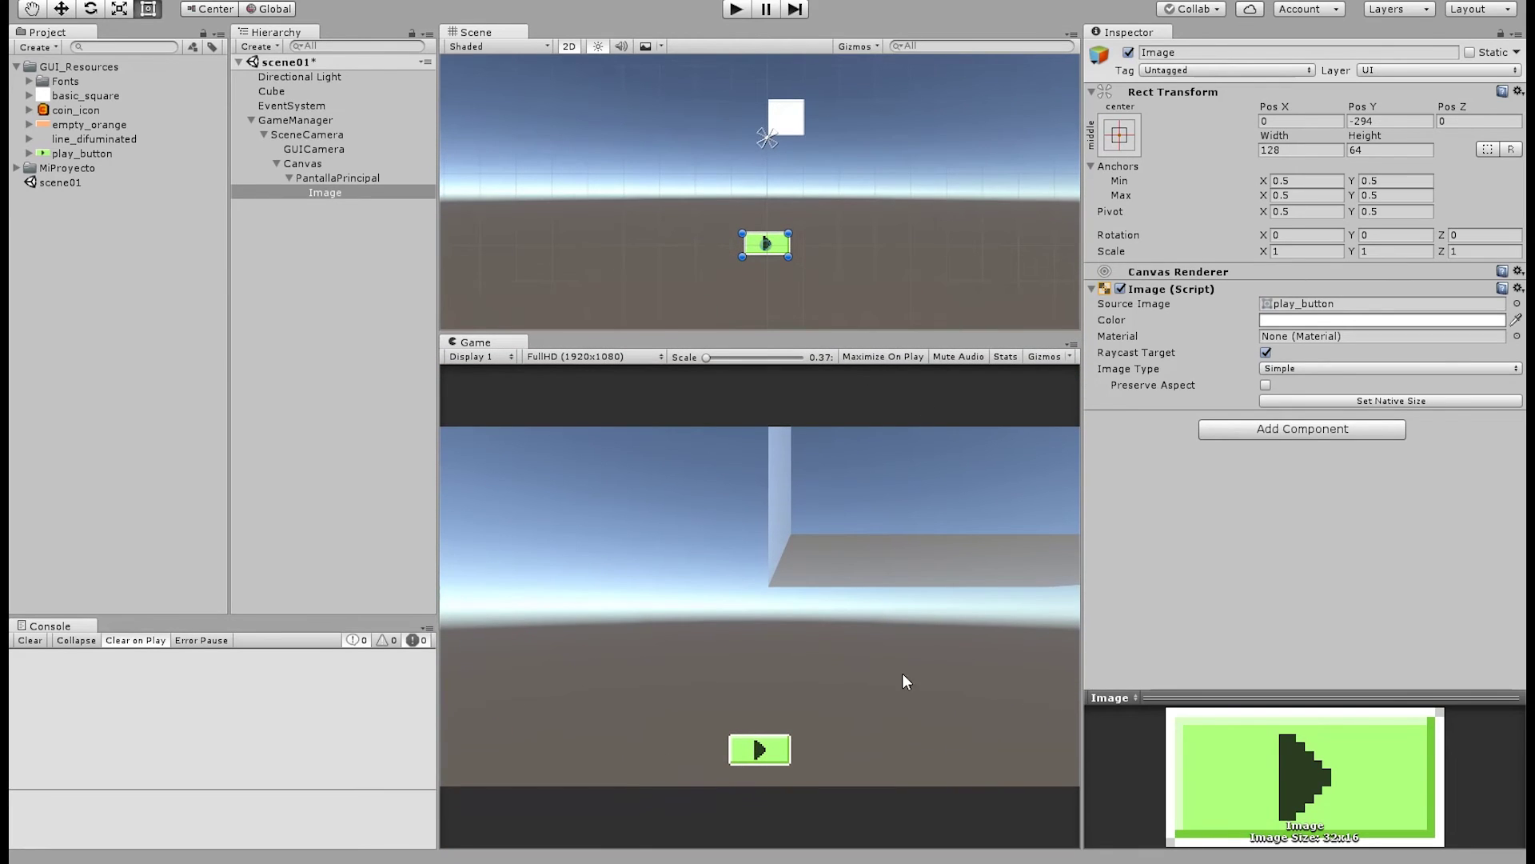
mouse_move(776, 241)
mouse_down()
mouse_move(775, 257)
mouse_move(776, 244)
mouse_up()
scroll(582, 206, down, 5)
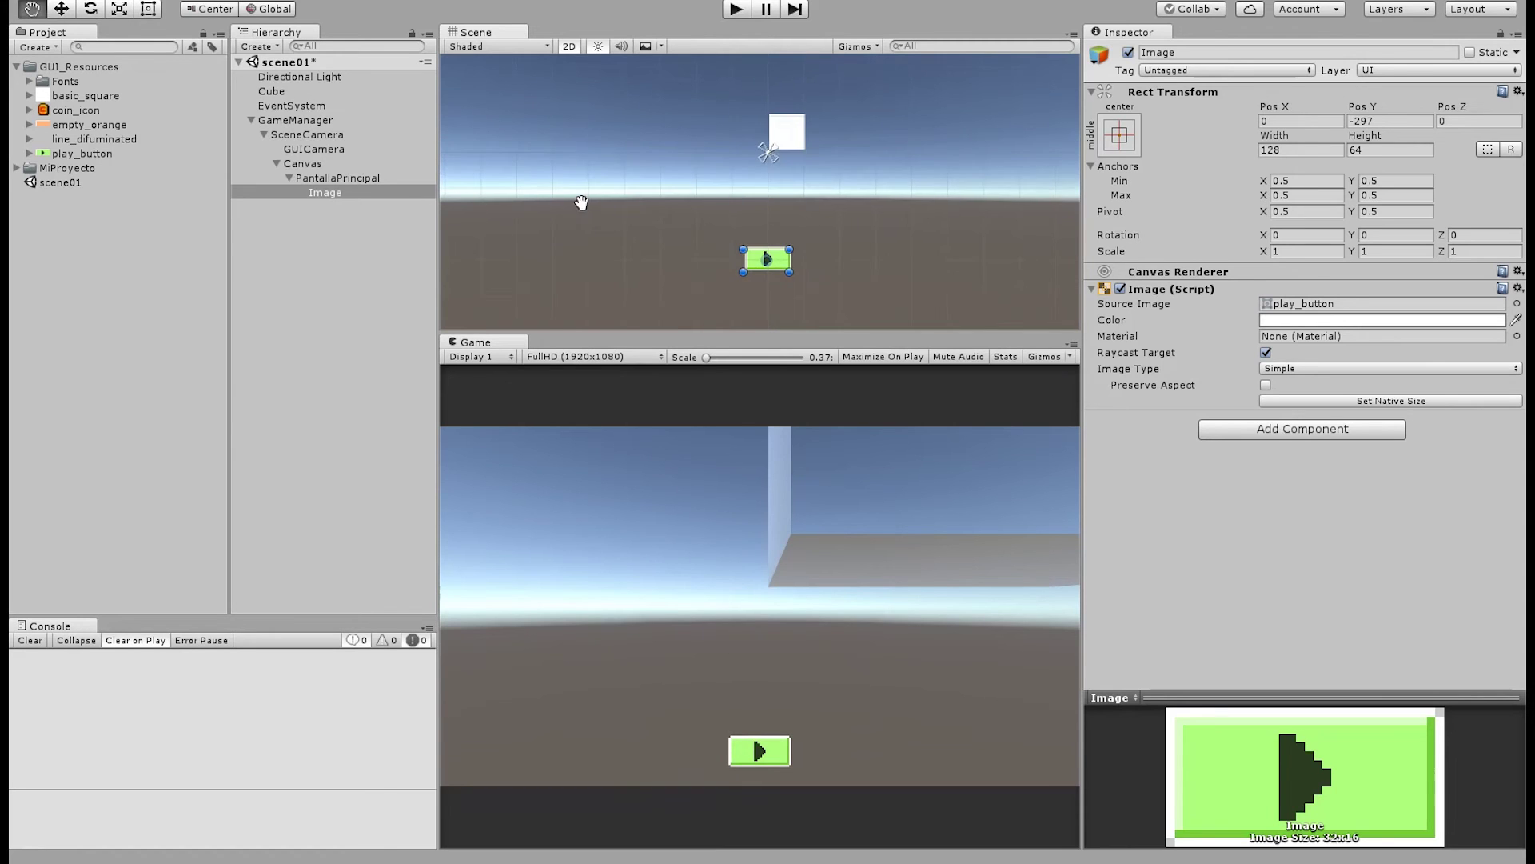
scroll(701, 298, up, 3)
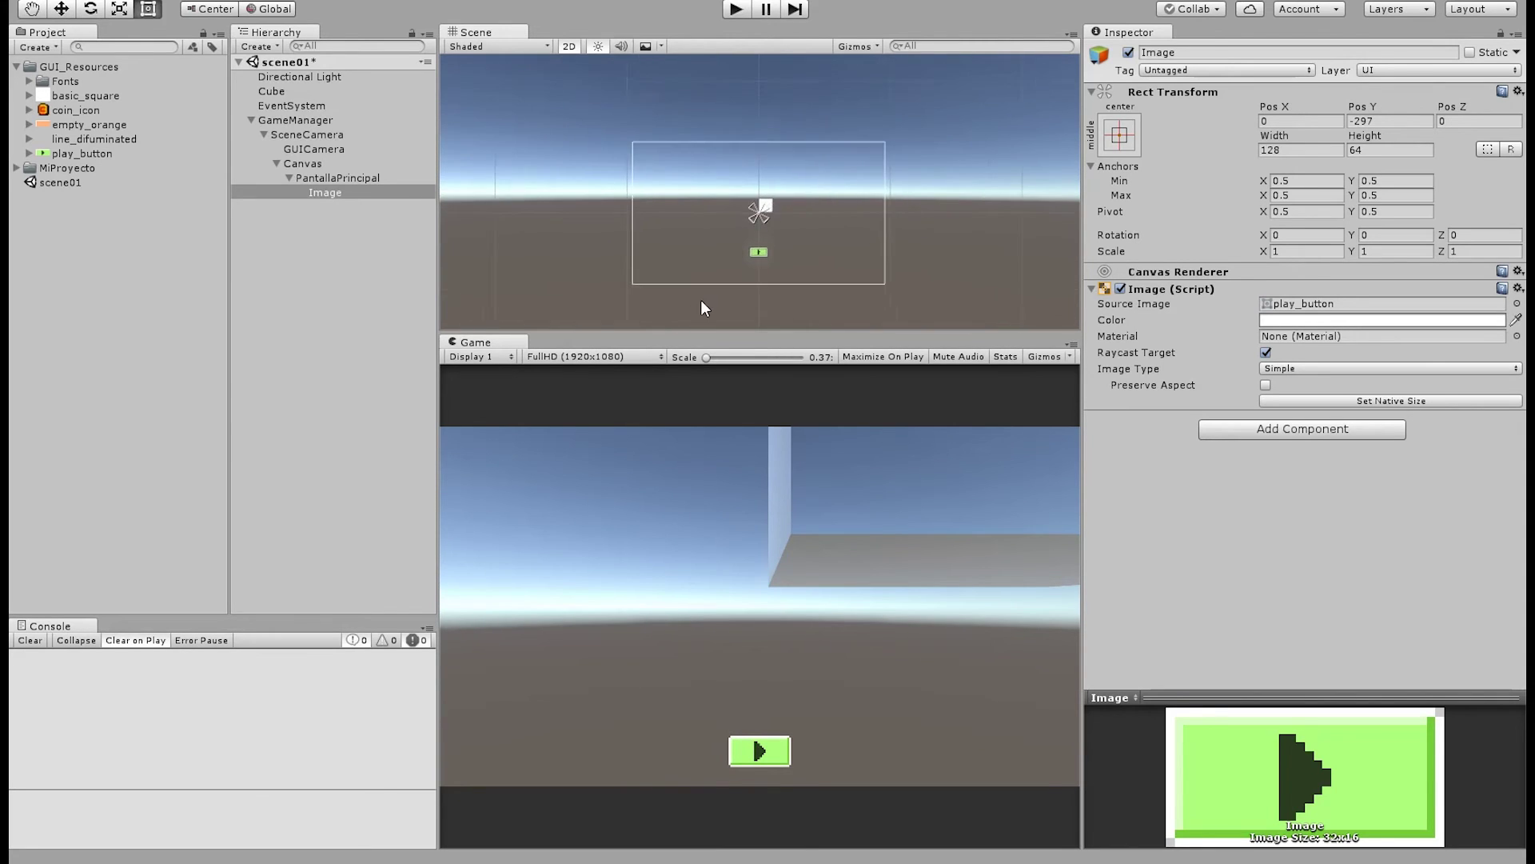
Collapse the Canvas branch in the Hierarchy and set the SceneCamera's Z position to -10
click(310, 164)
click(322, 177)
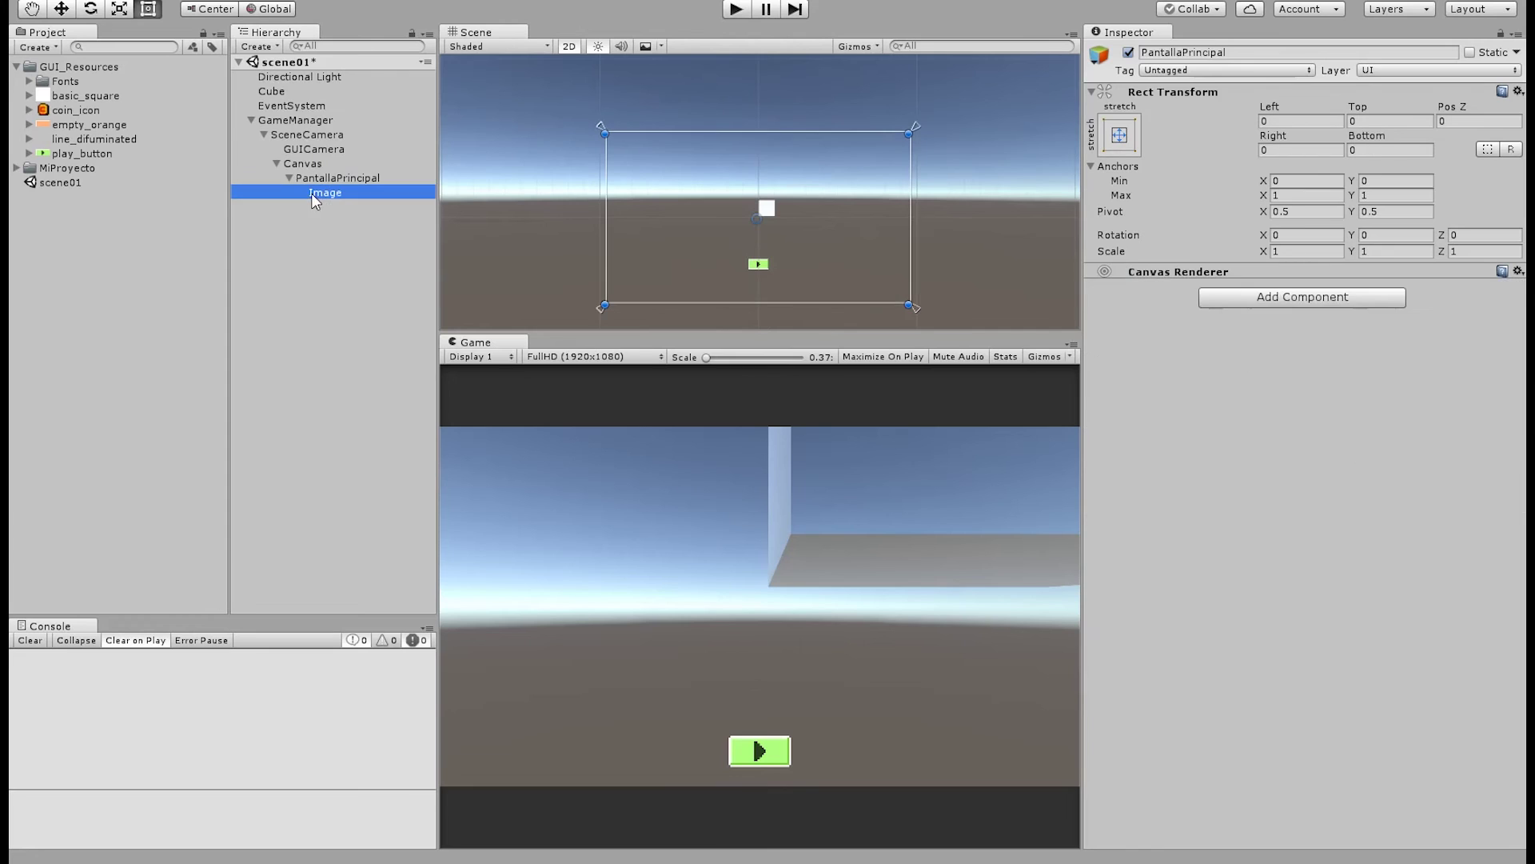
click(288, 189)
click(290, 178)
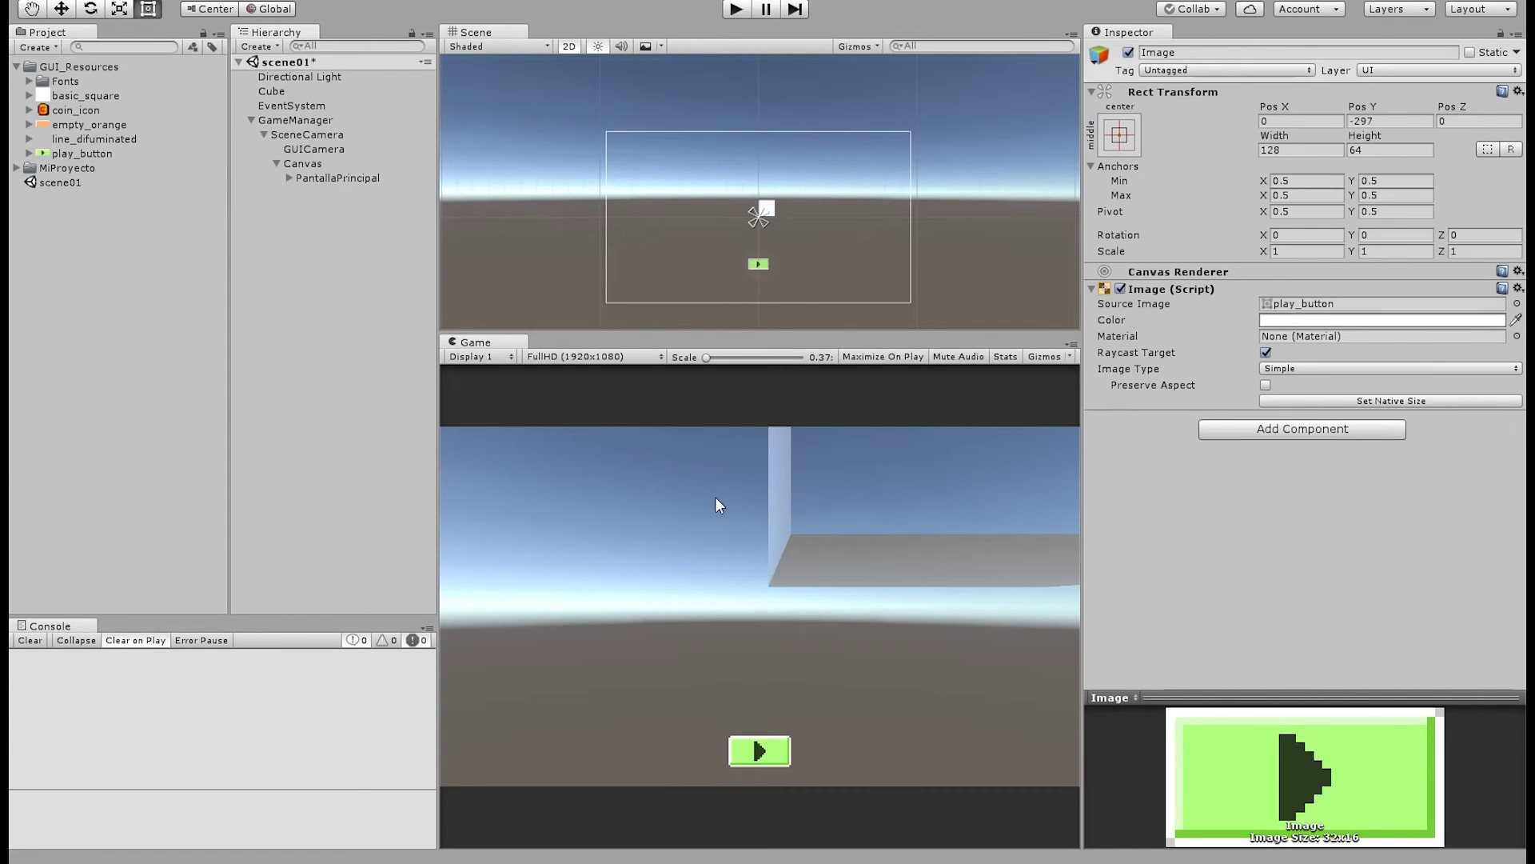
click(276, 164)
click(307, 135)
click(1470, 106)
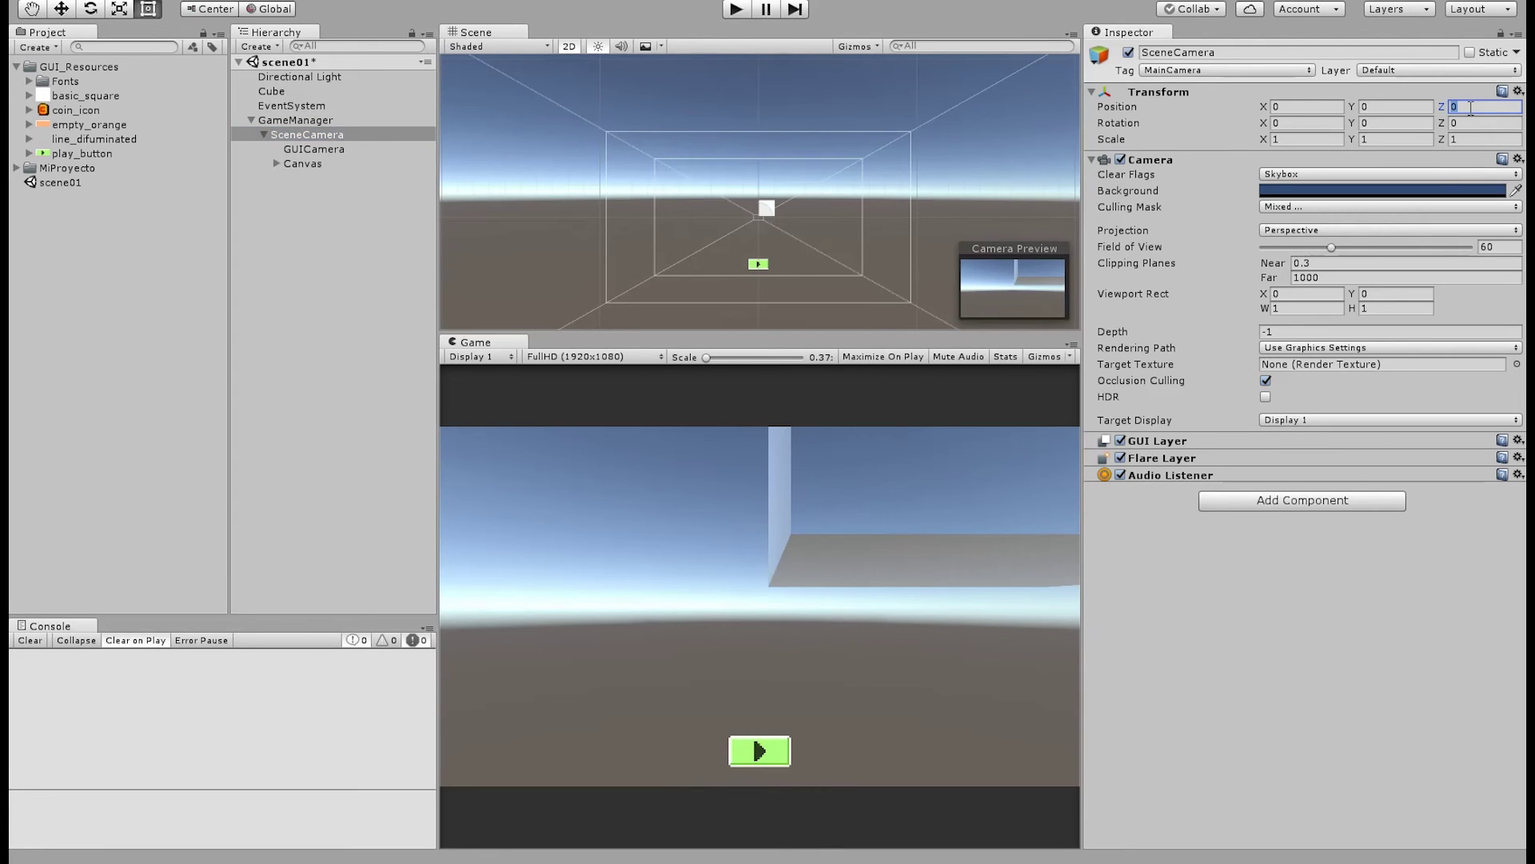
text(-10)
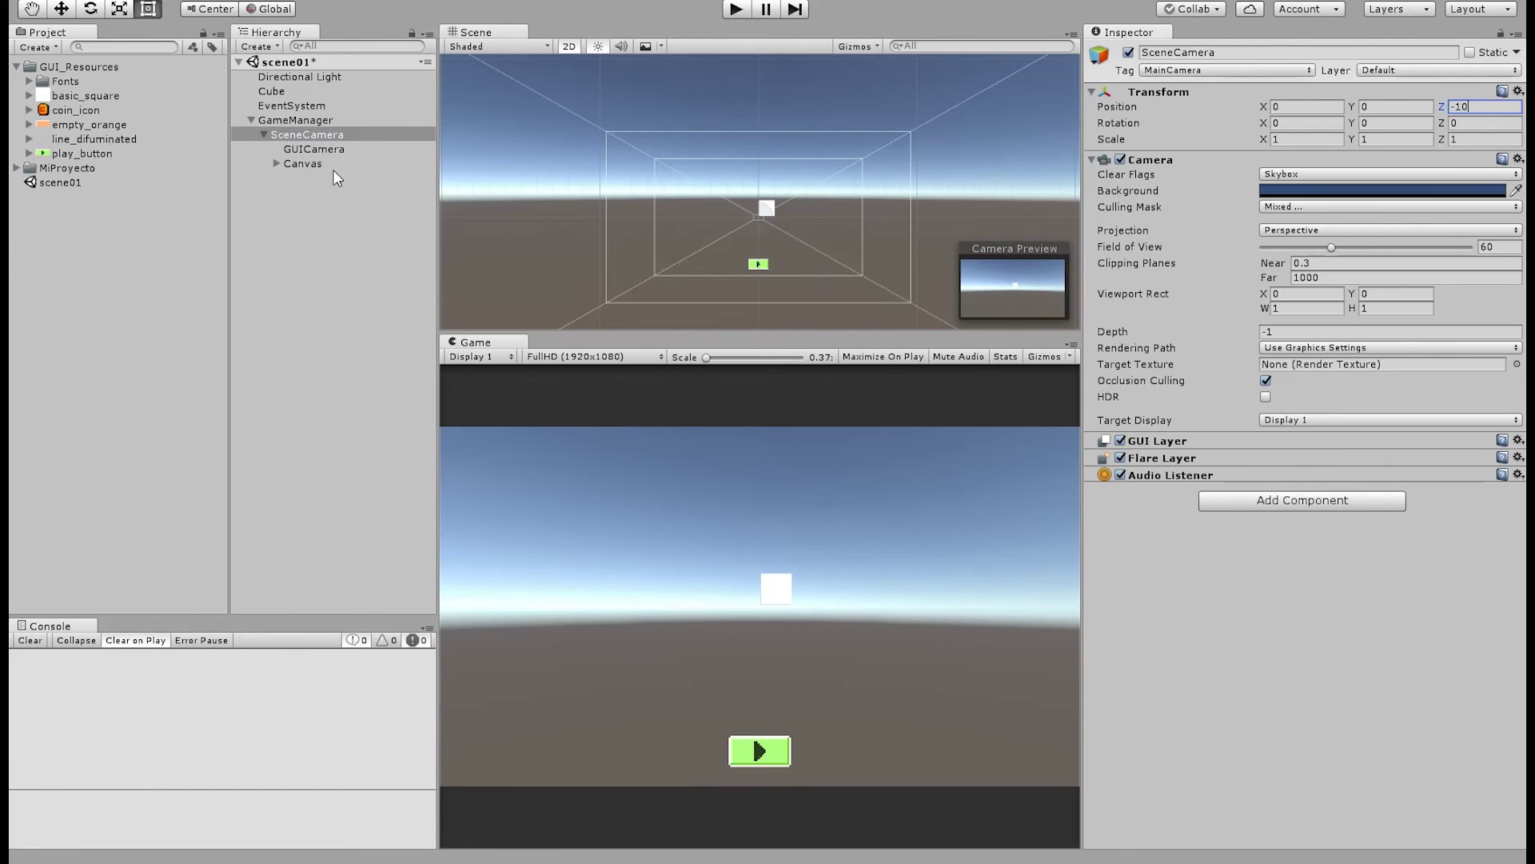
Expand the Canvas branch and move the Image slightly lower with the Move tool, to about Pos Y -303
click(324, 148)
click(304, 164)
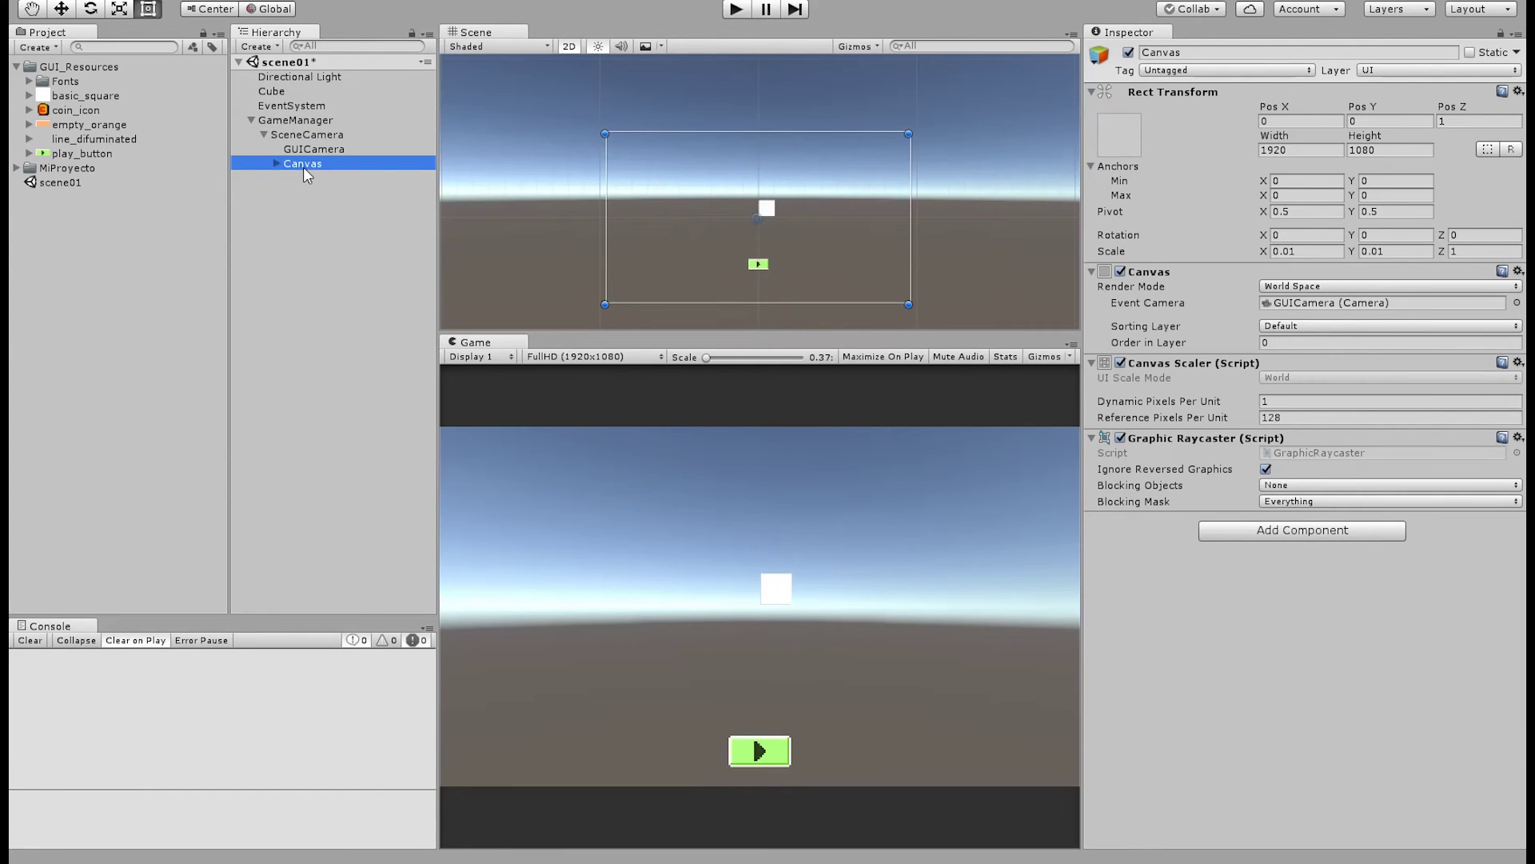
click(324, 151)
click(300, 163)
click(273, 163)
click(293, 182)
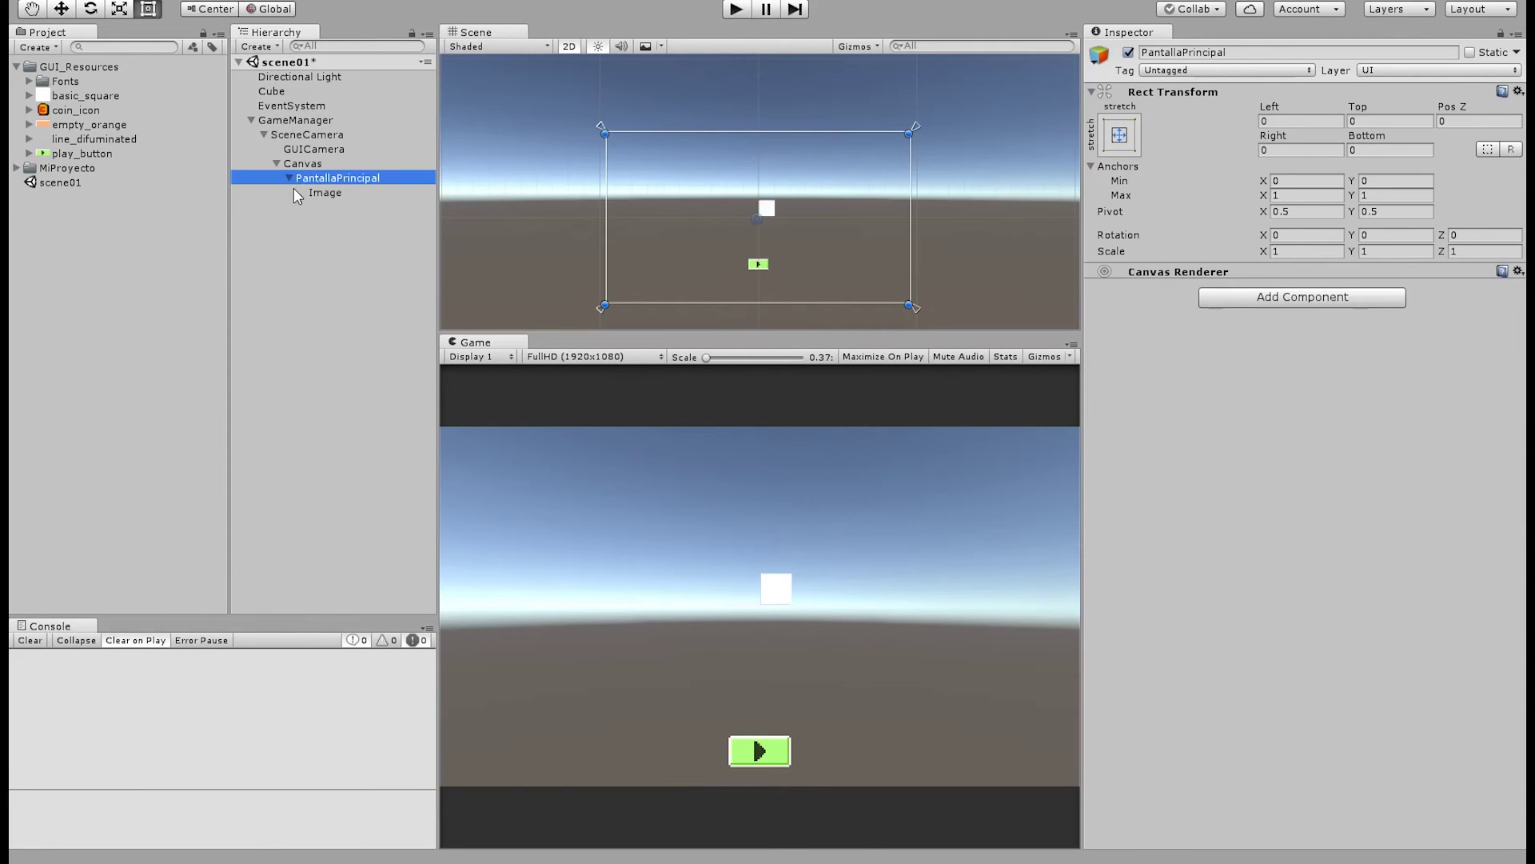
click(296, 192)
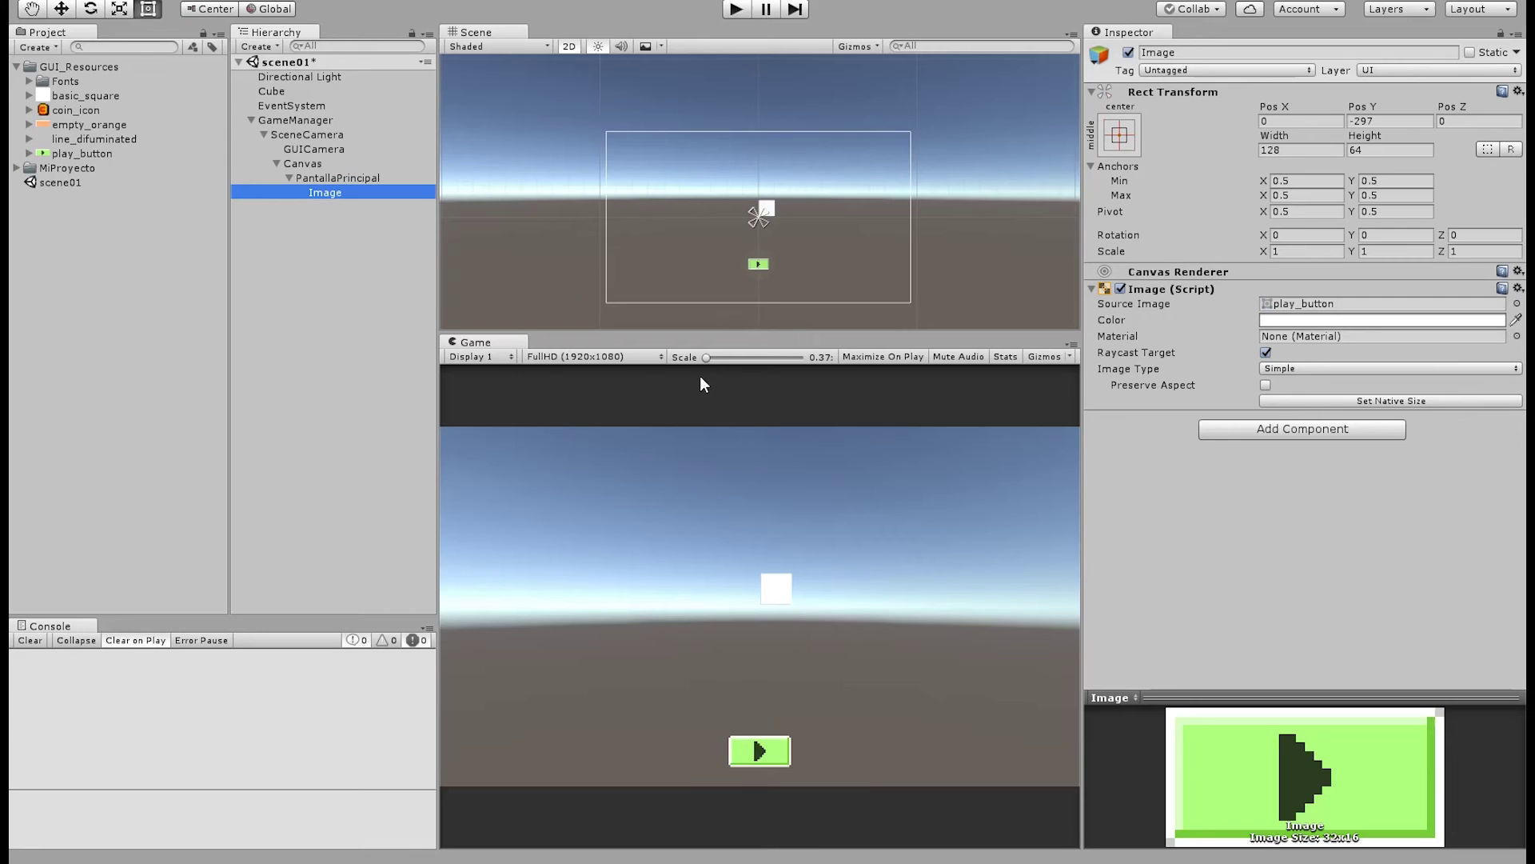
key(w)
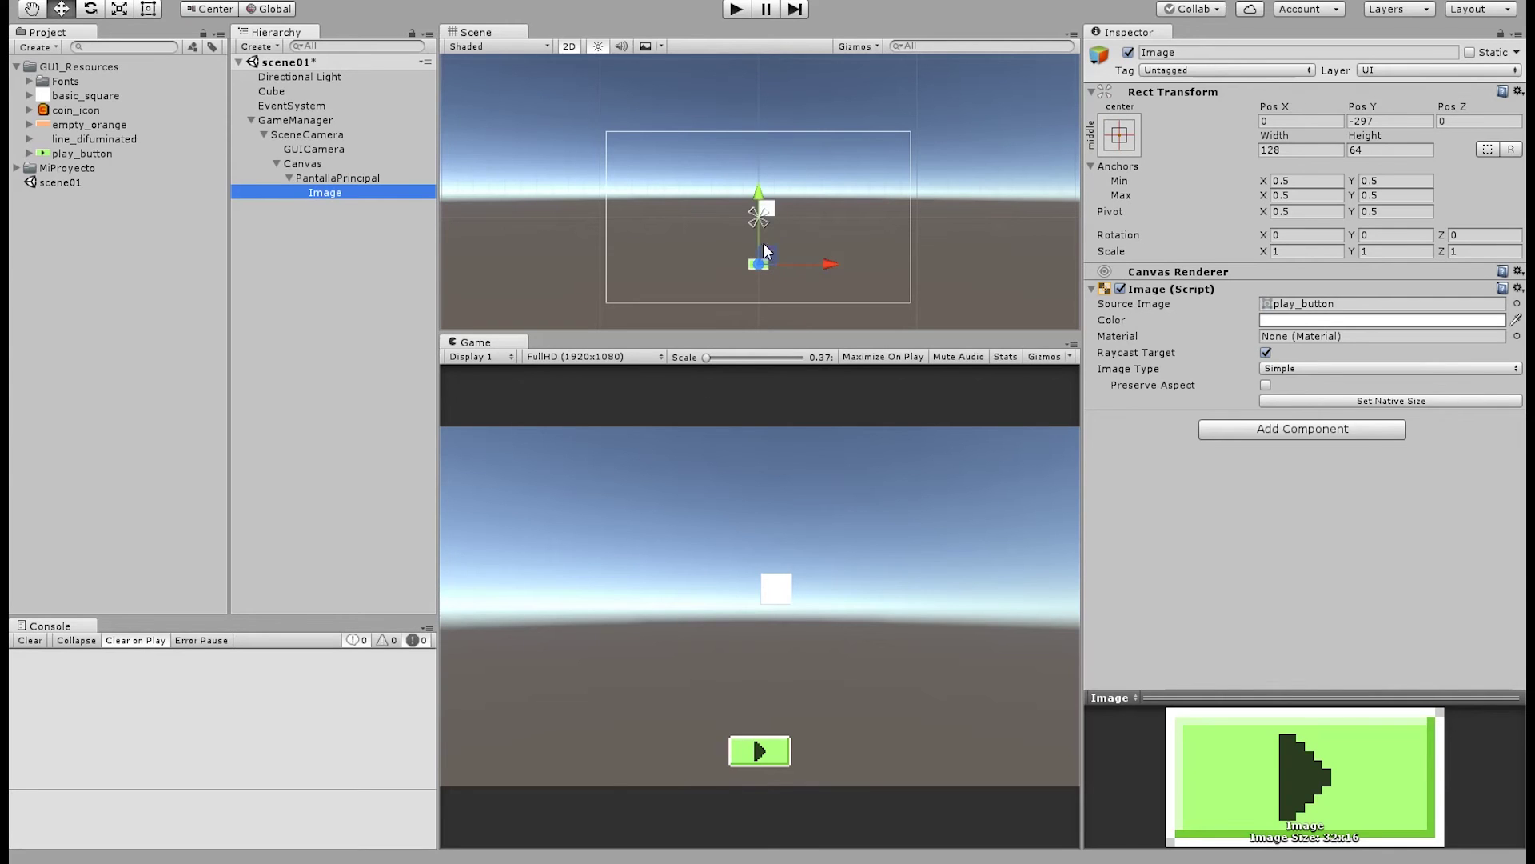
mouse_move(758, 194)
mouse_down()
mouse_move(760, 218)
mouse_move(759, 202)
mouse_up()
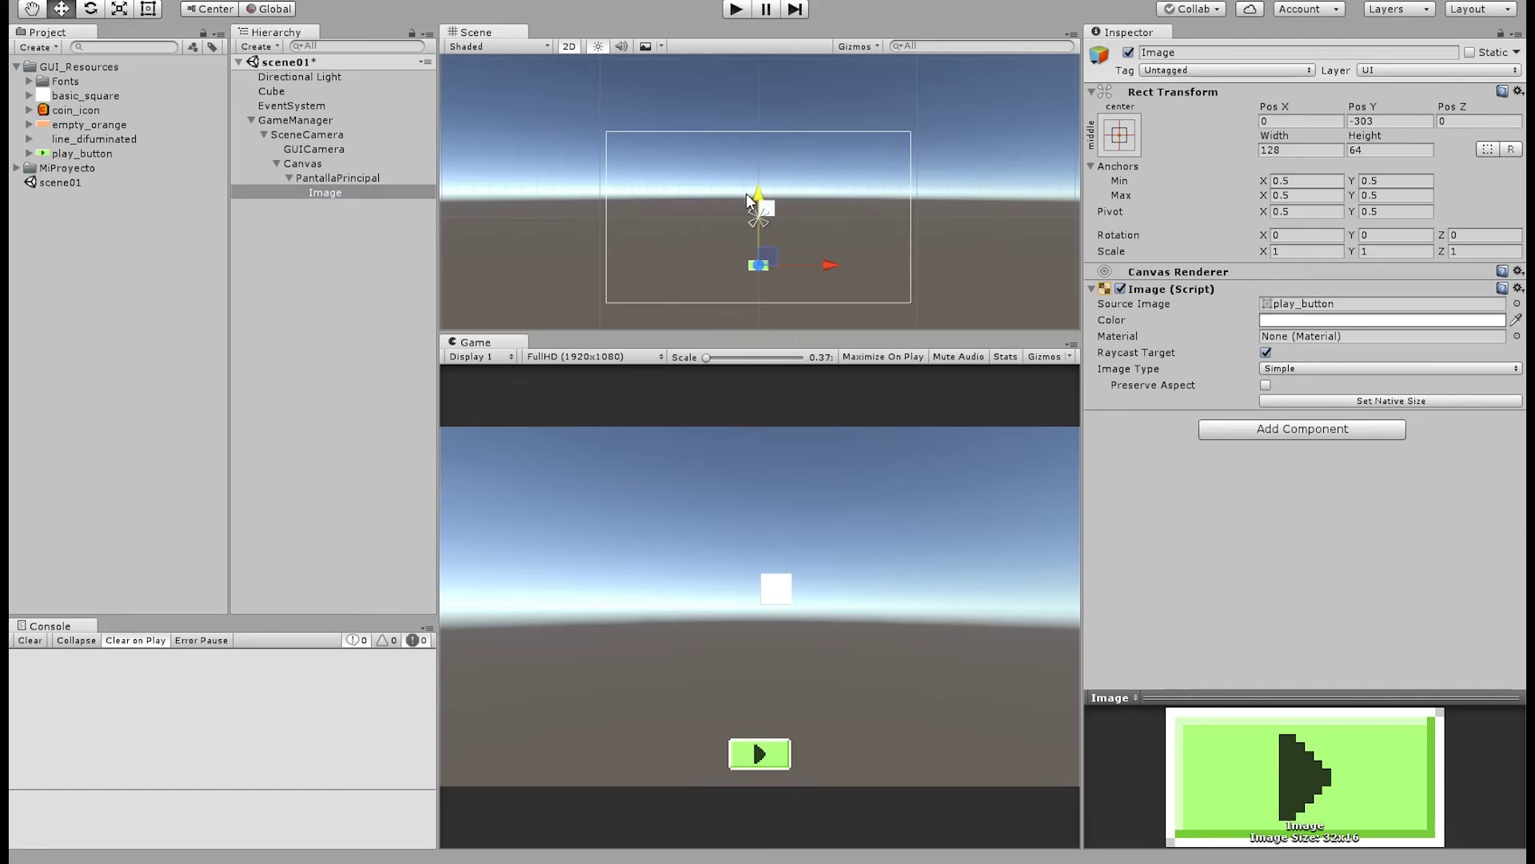
Review the settings of the Canvas, PantallaPrincipal, the Image and both cameras, including the GUICamera's orthographic size
click(301, 164)
click(324, 178)
click(323, 192)
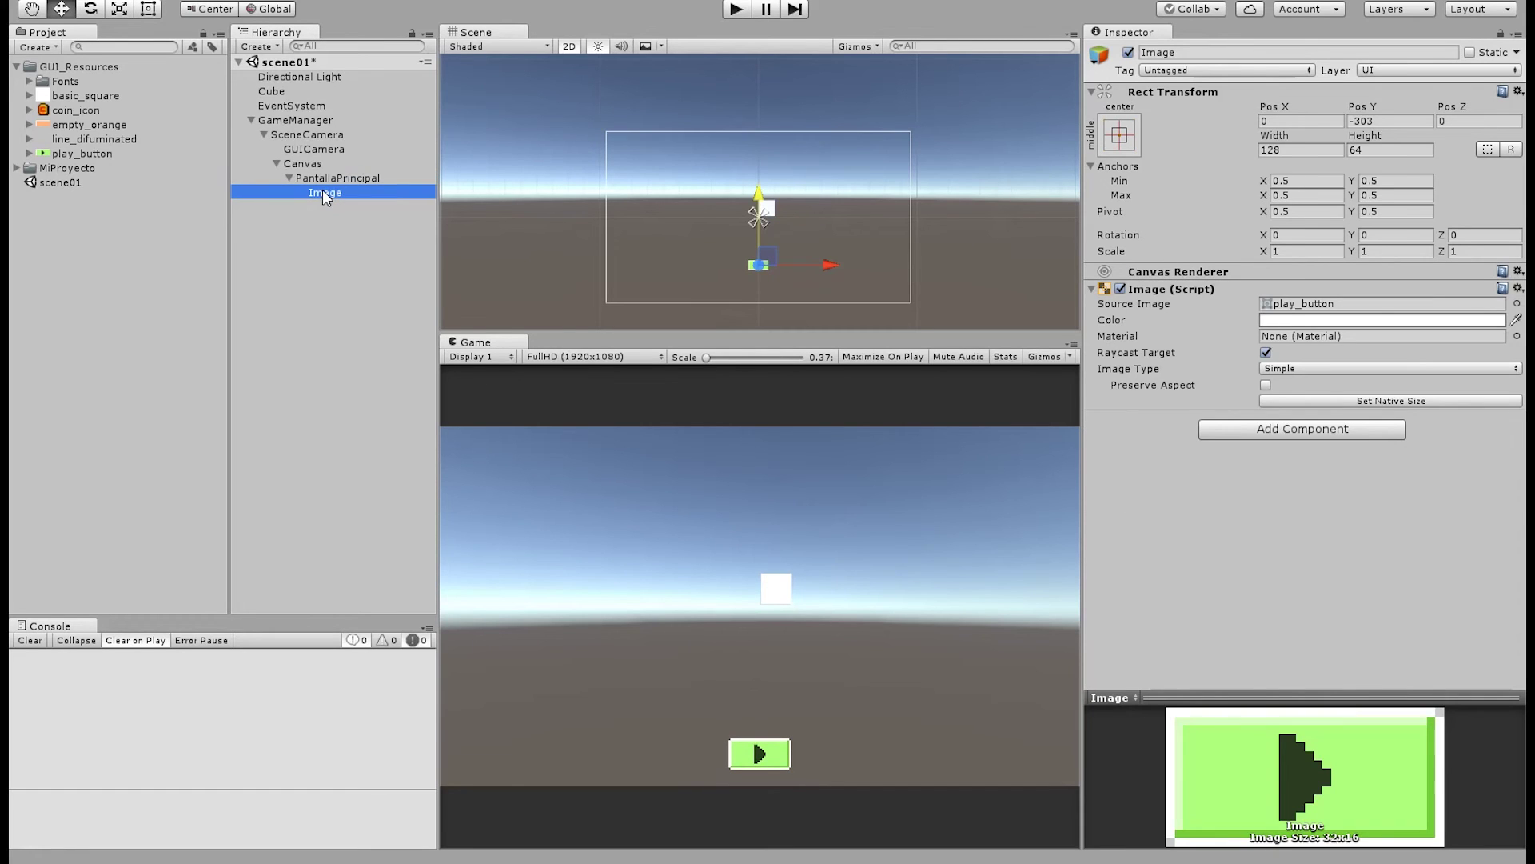
click(317, 163)
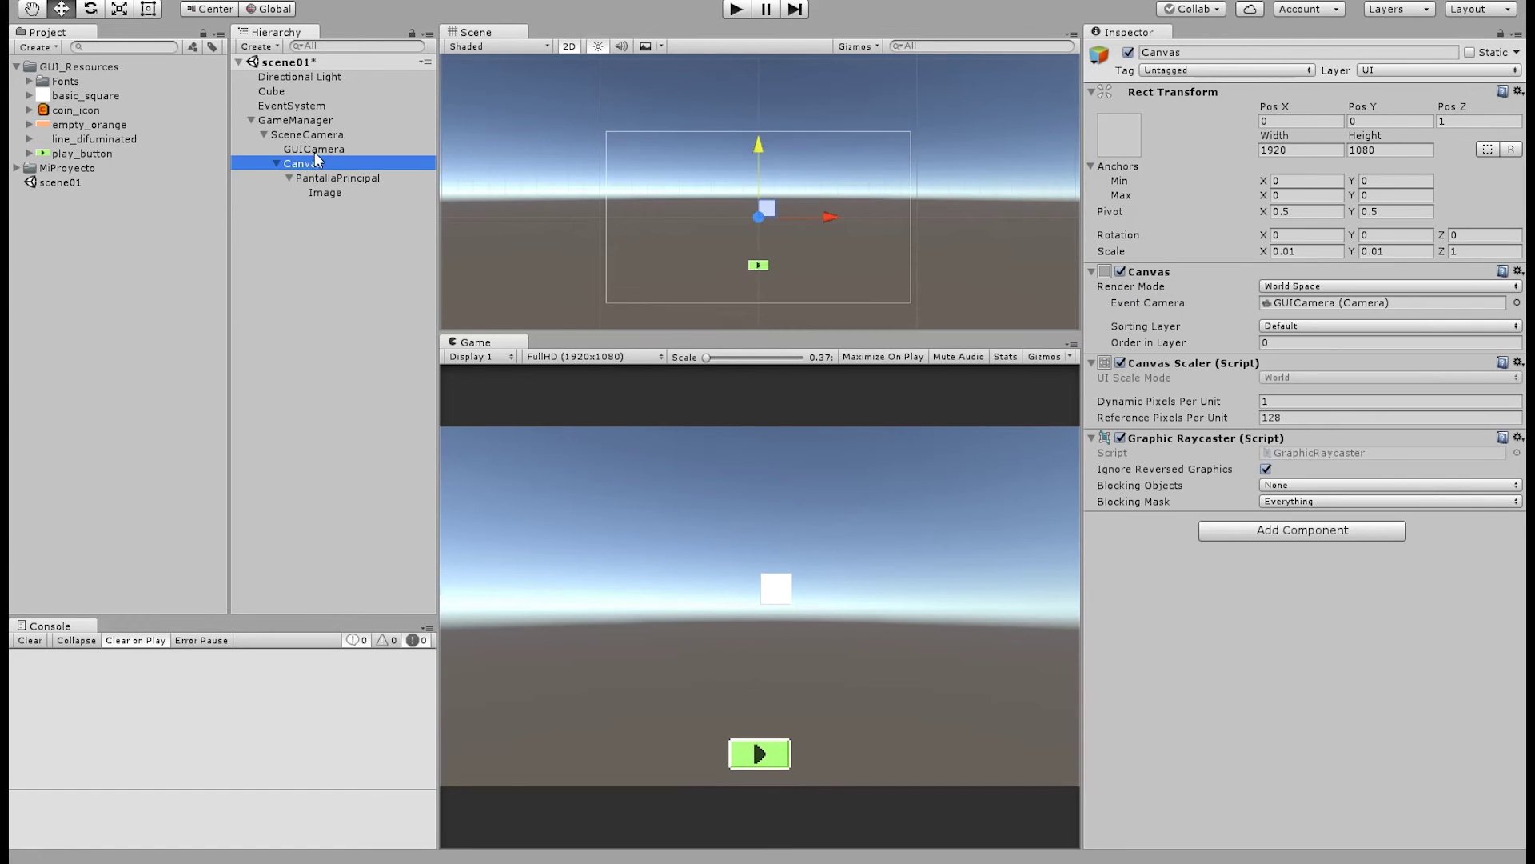
click(319, 150)
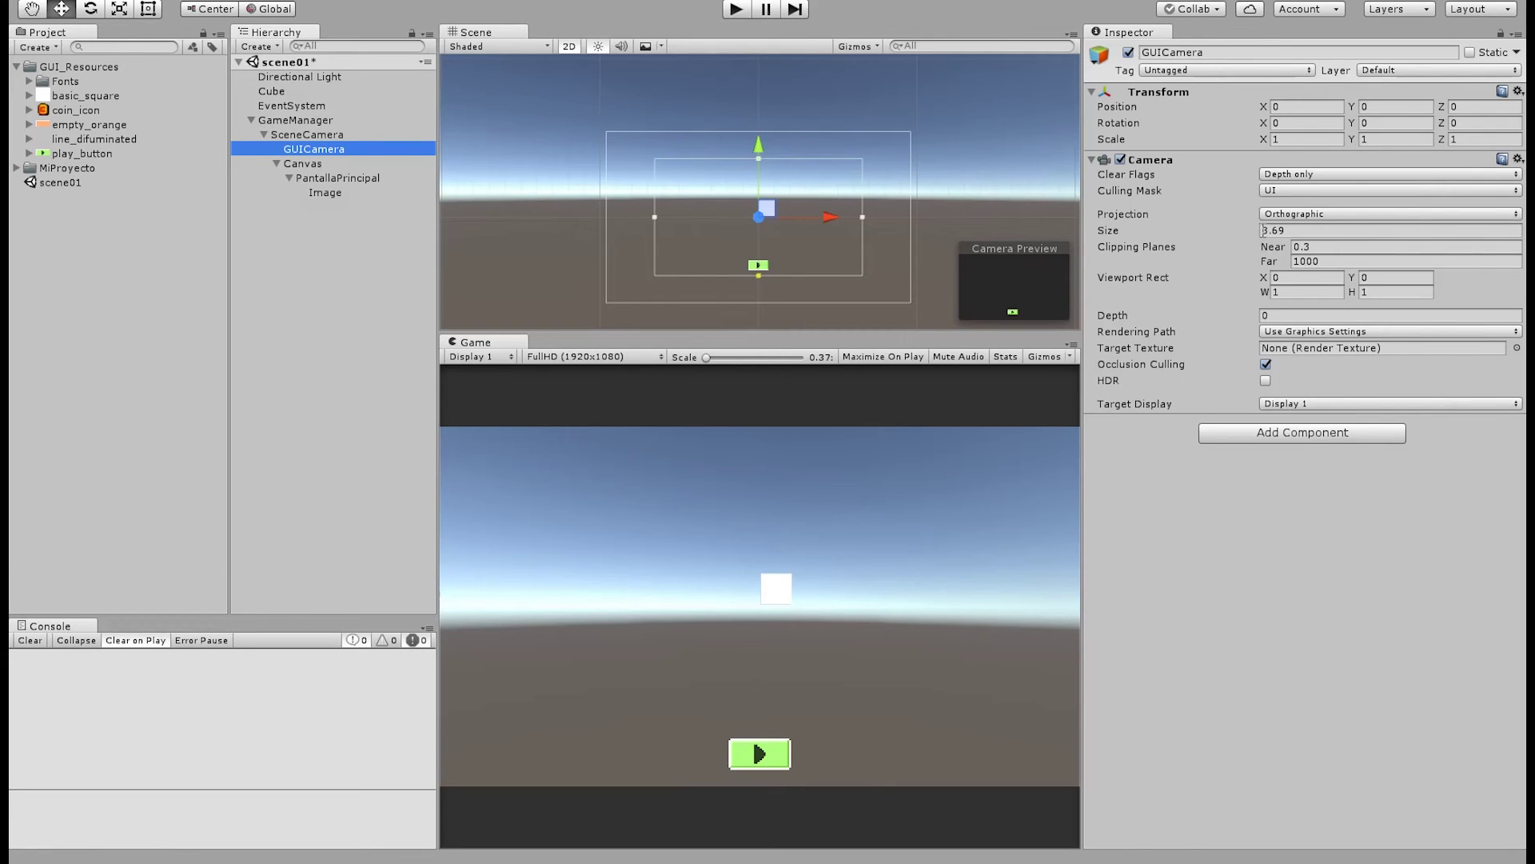
click(1303, 232)
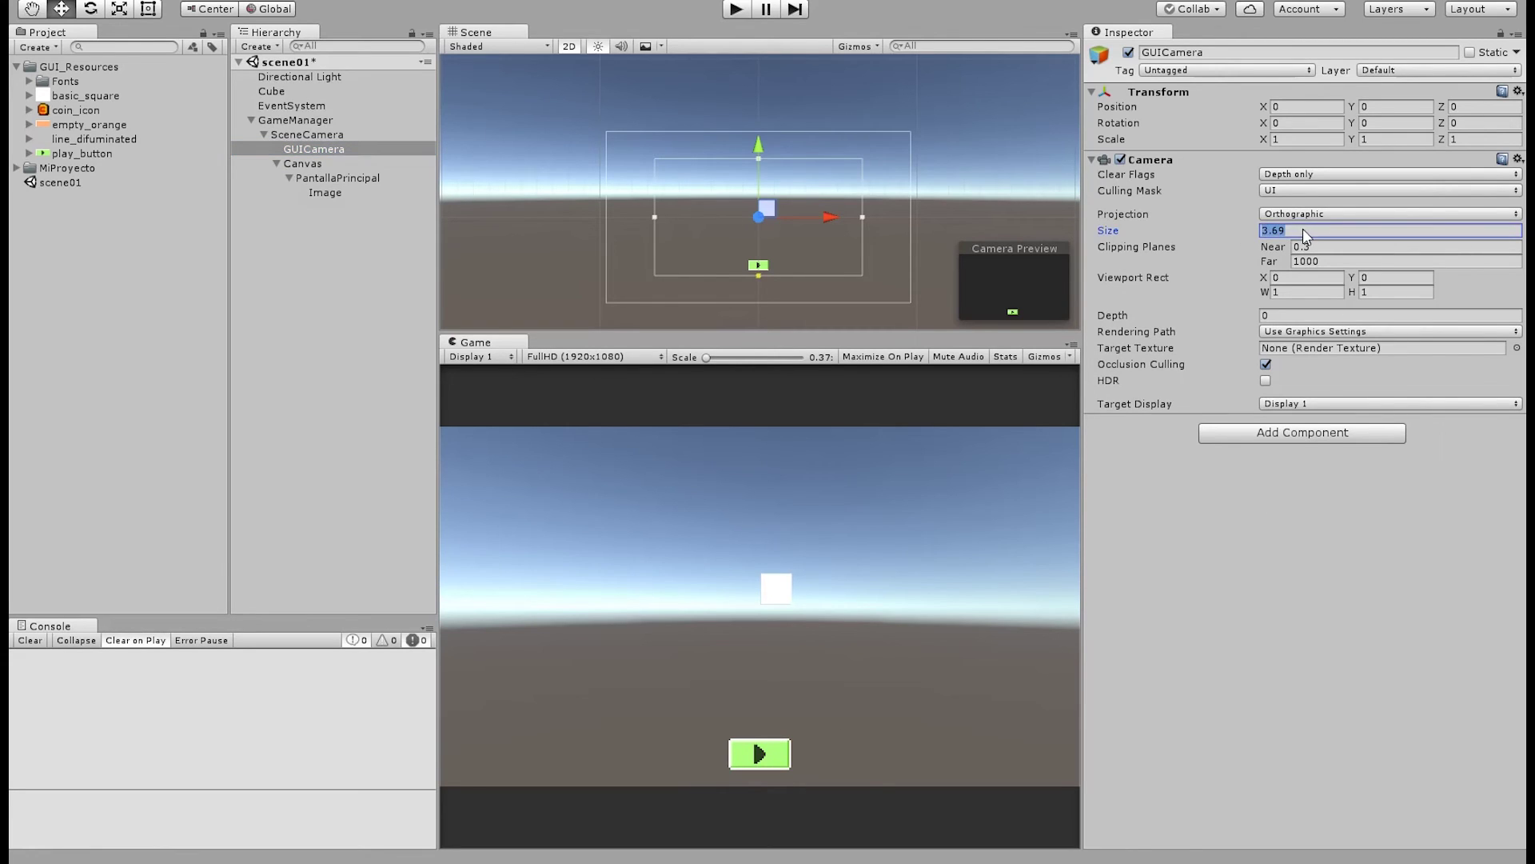
click(311, 136)
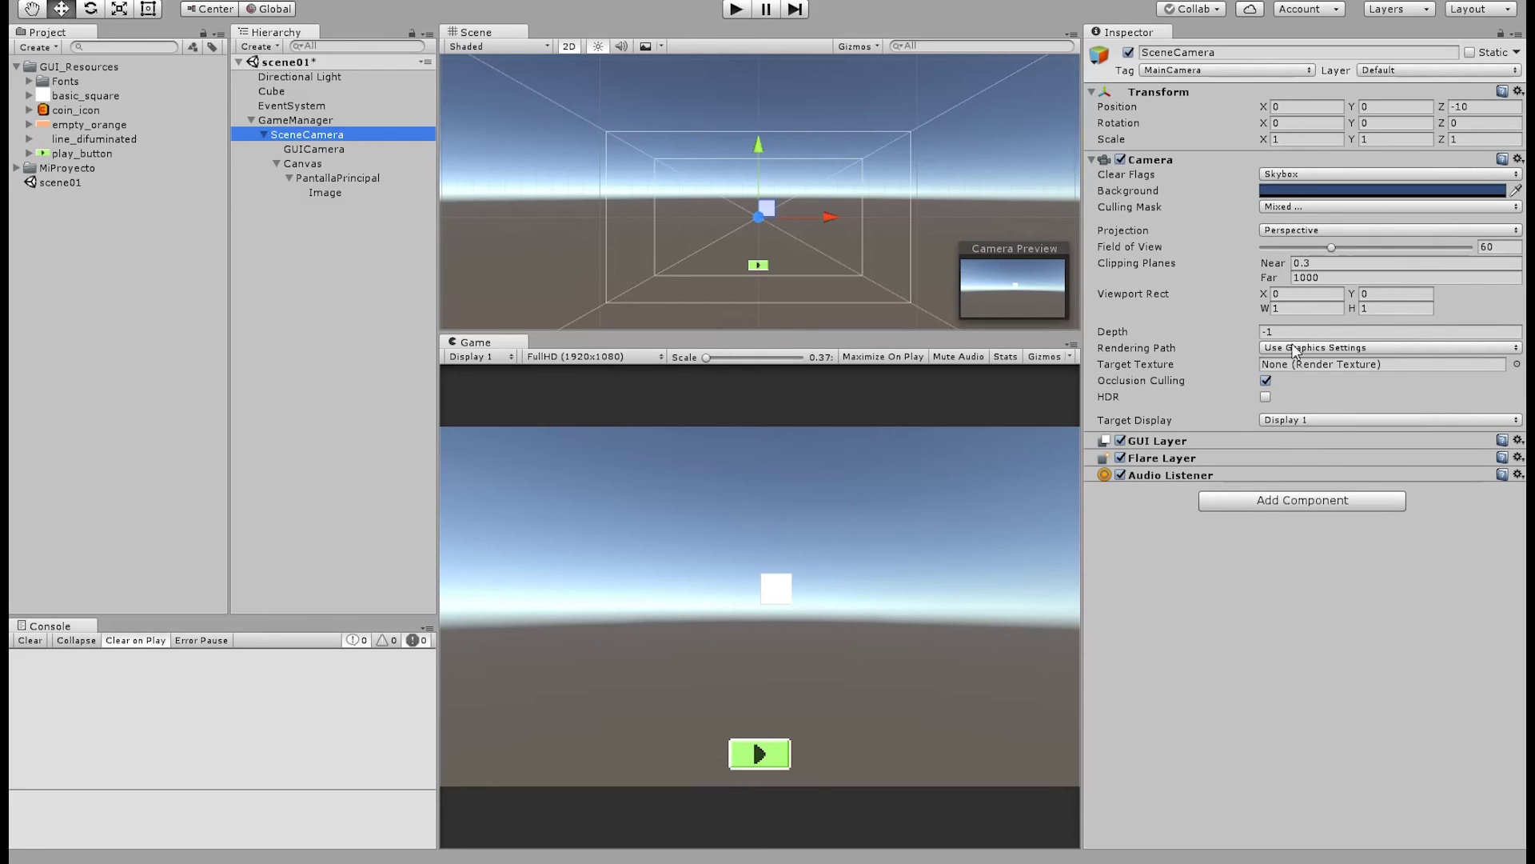
click(313, 165)
key(Down)
key(Down)
click(302, 165)
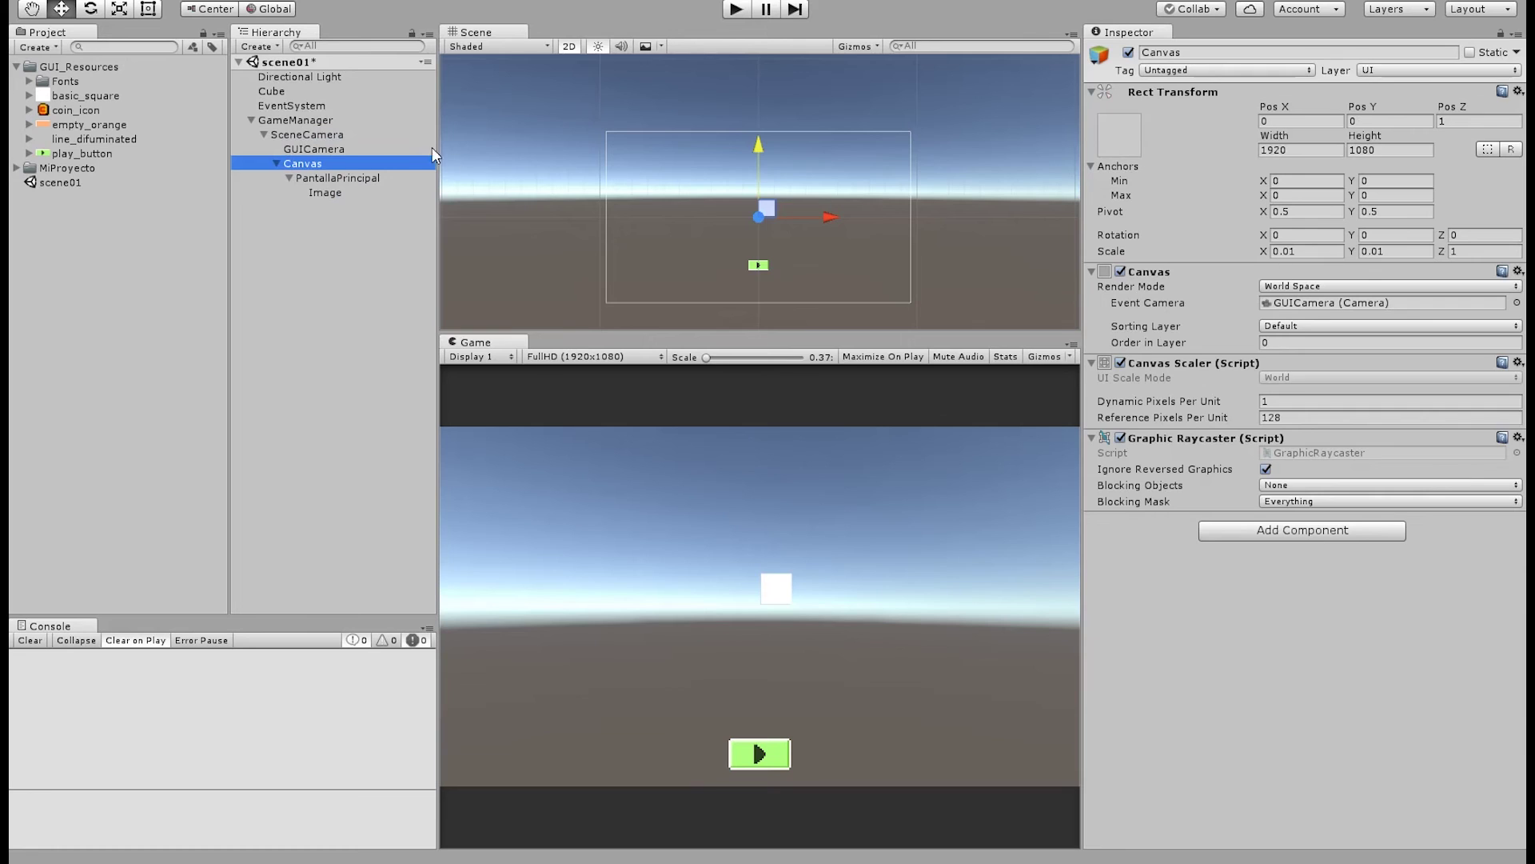
click(324, 178)
click(318, 190)
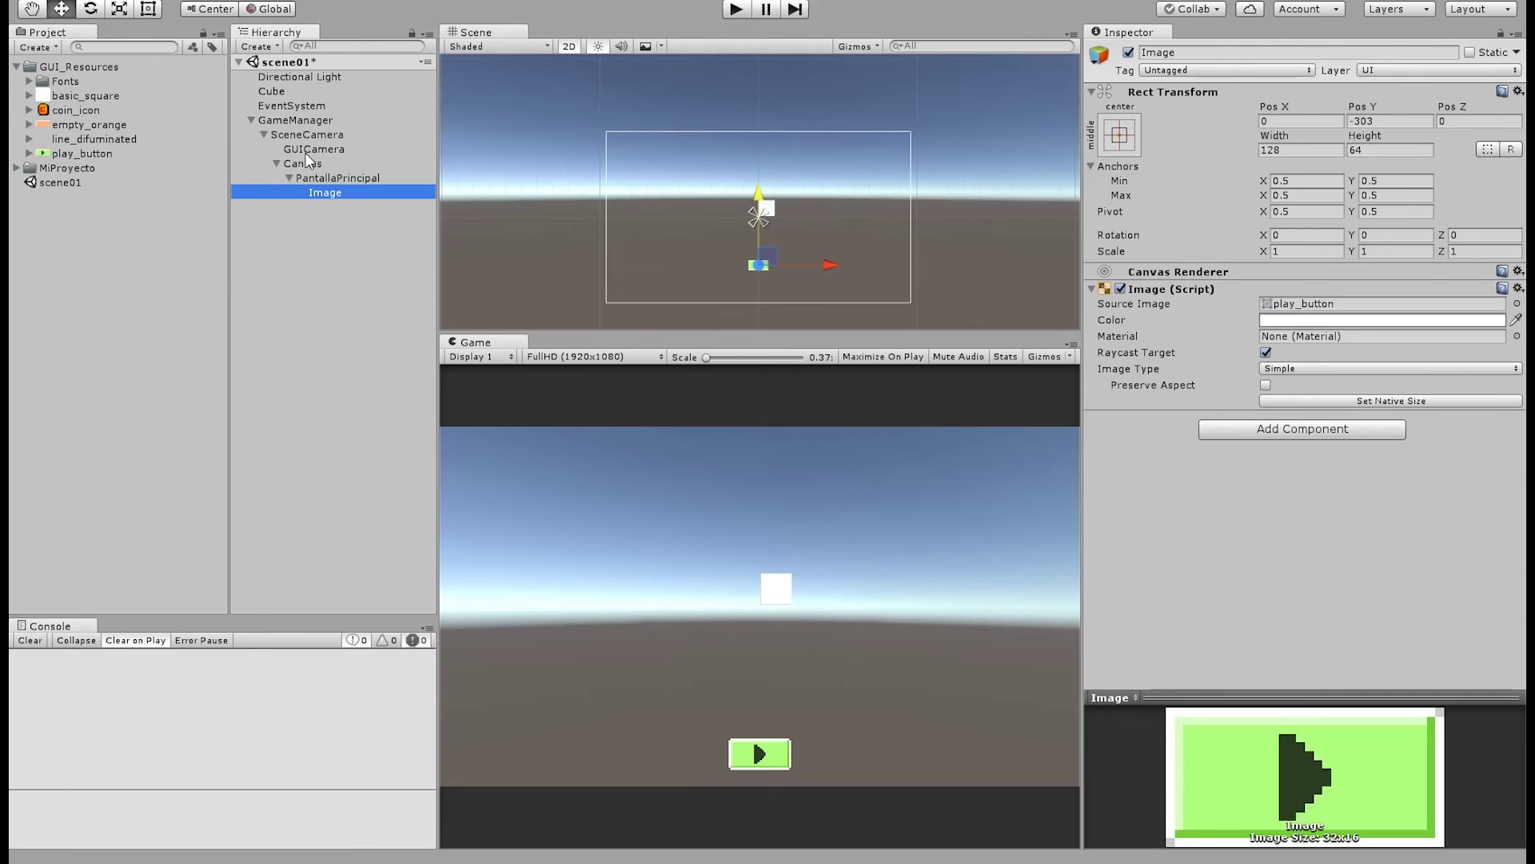
Set the GUICamera's orthographic Size to 5
click(314, 149)
click(1344, 231)
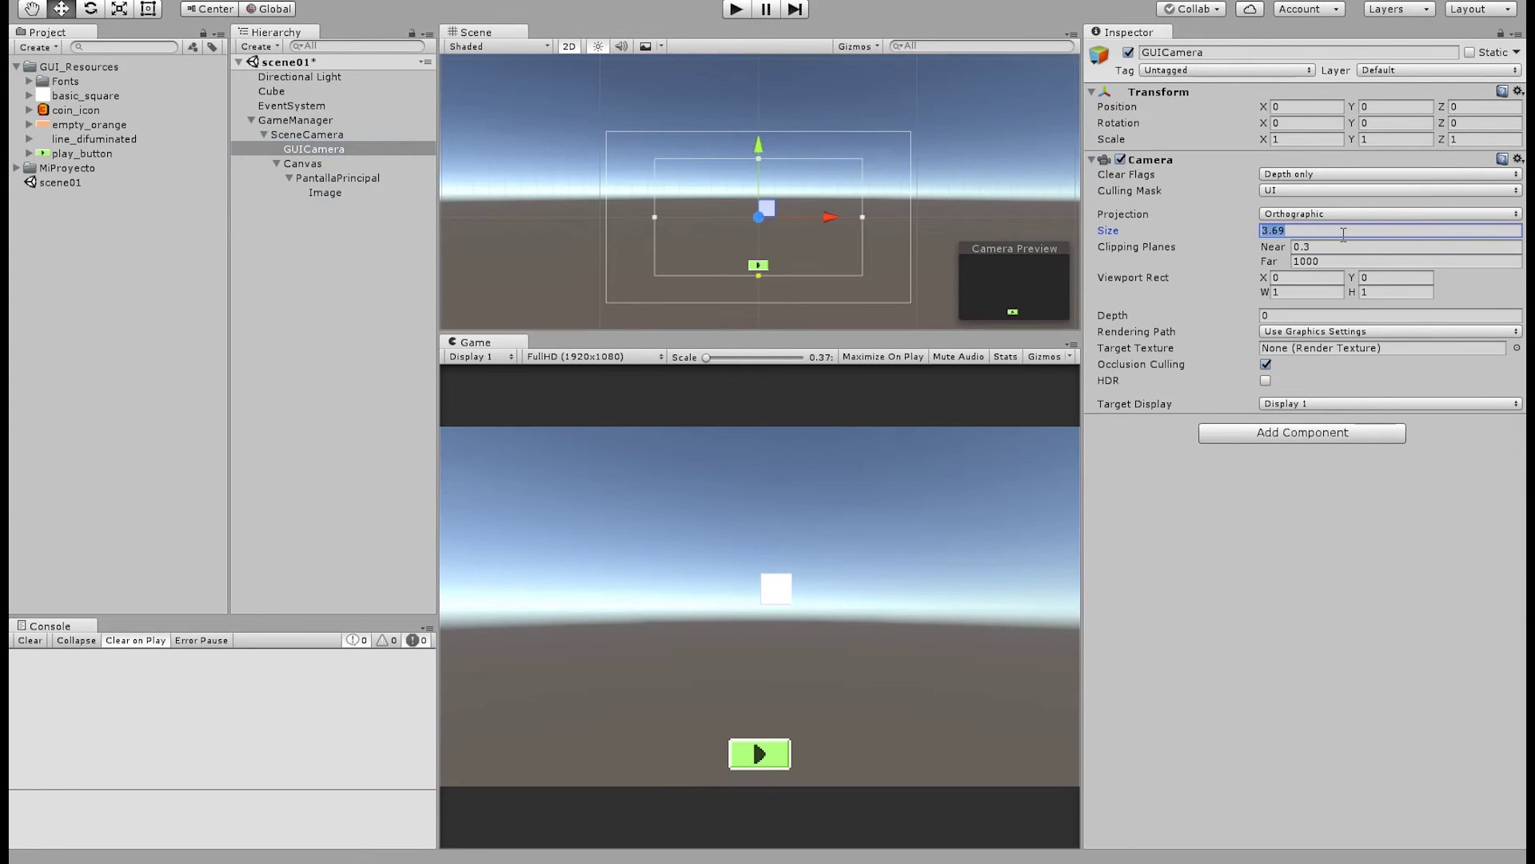
text(5)
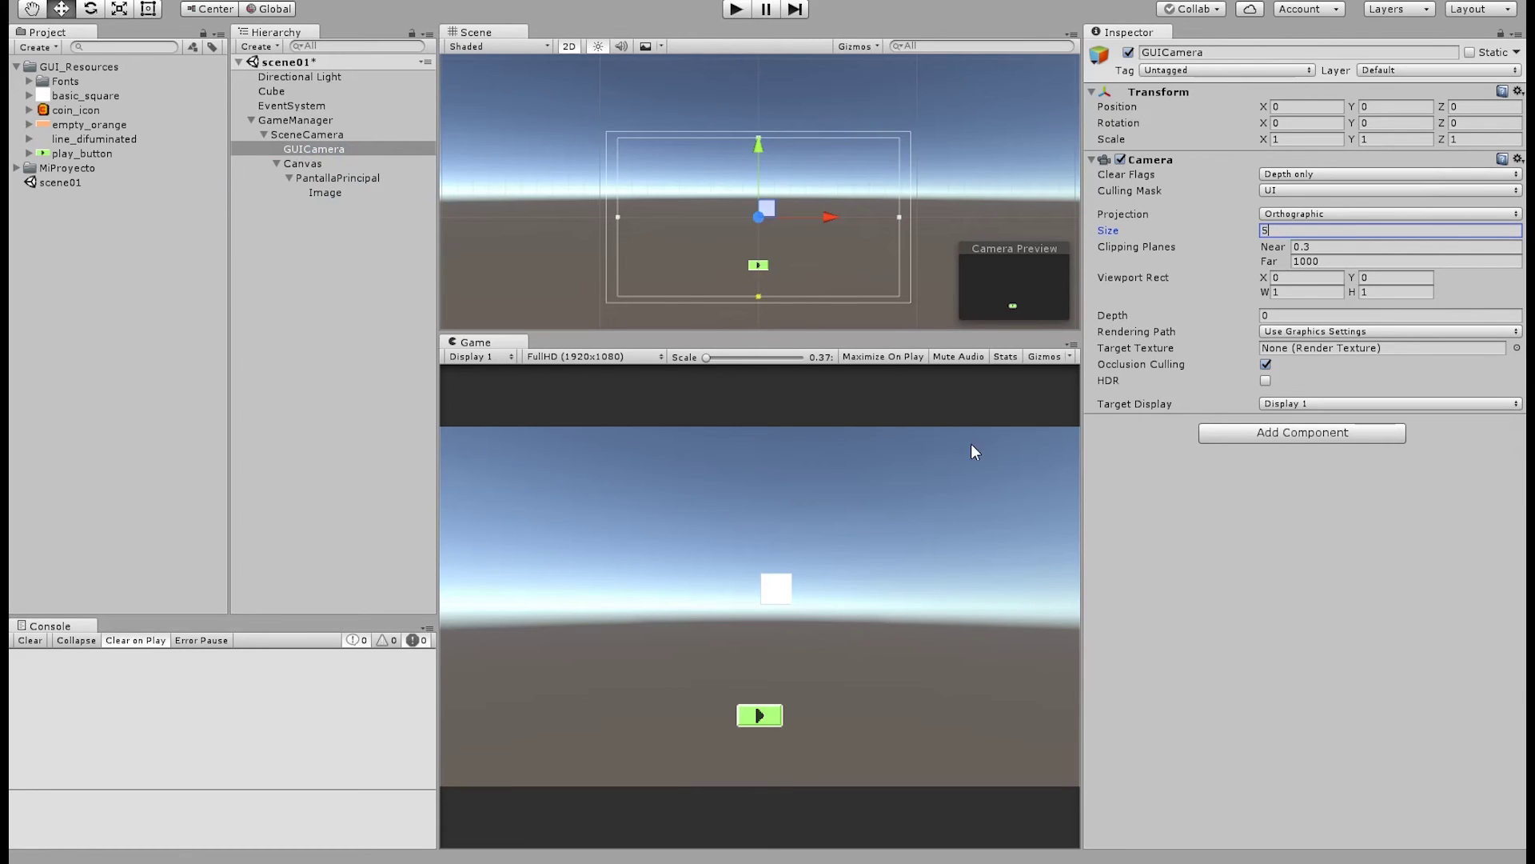
Try orthographic Size values of 6.765 and 5.75 on the GUICamera, and restore the Size to 5
click(1346, 608)
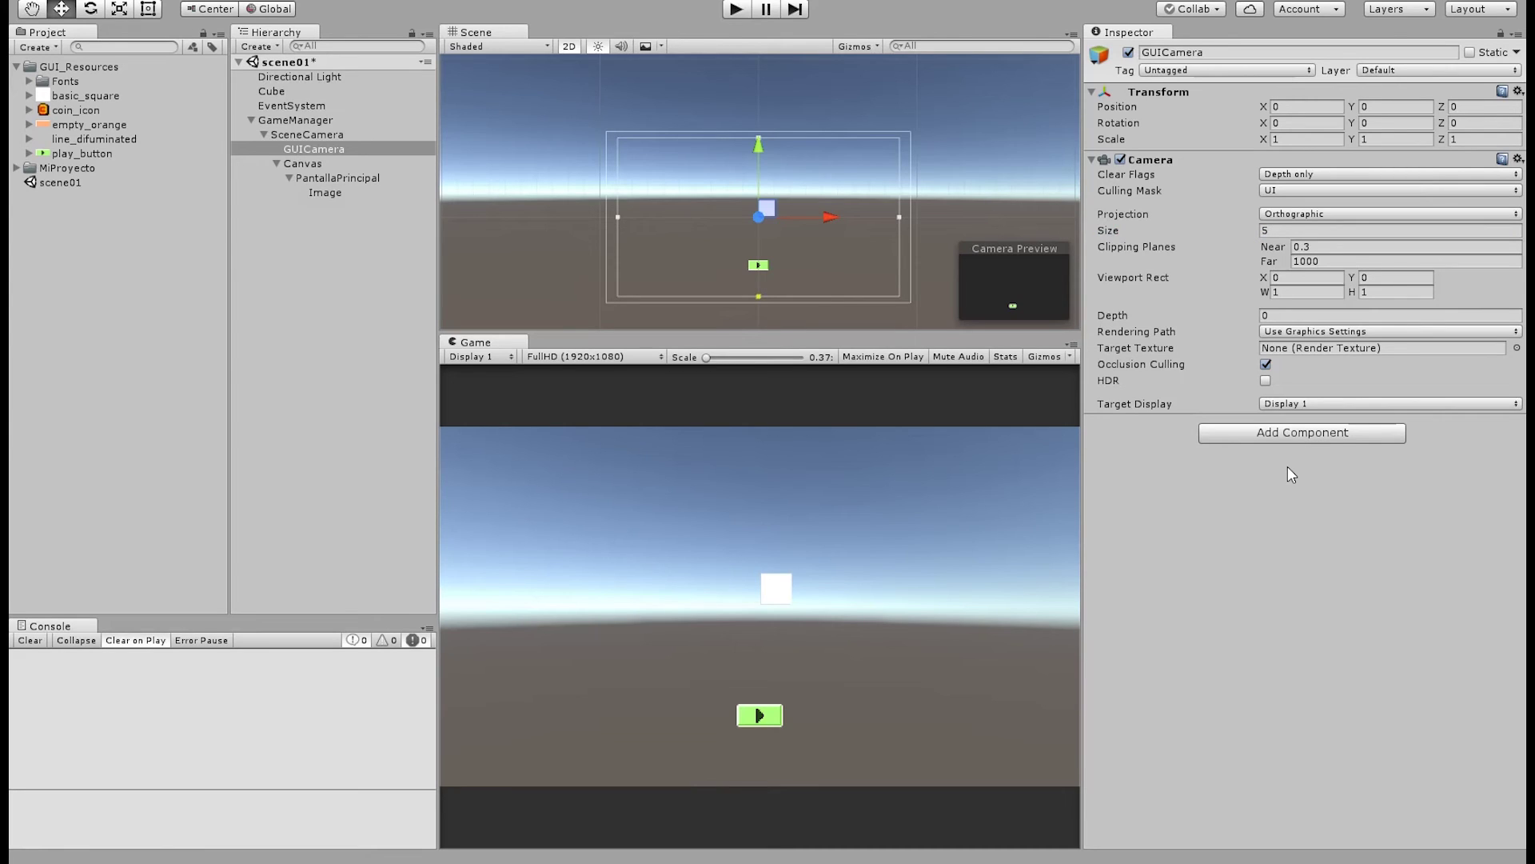
click(1285, 231)
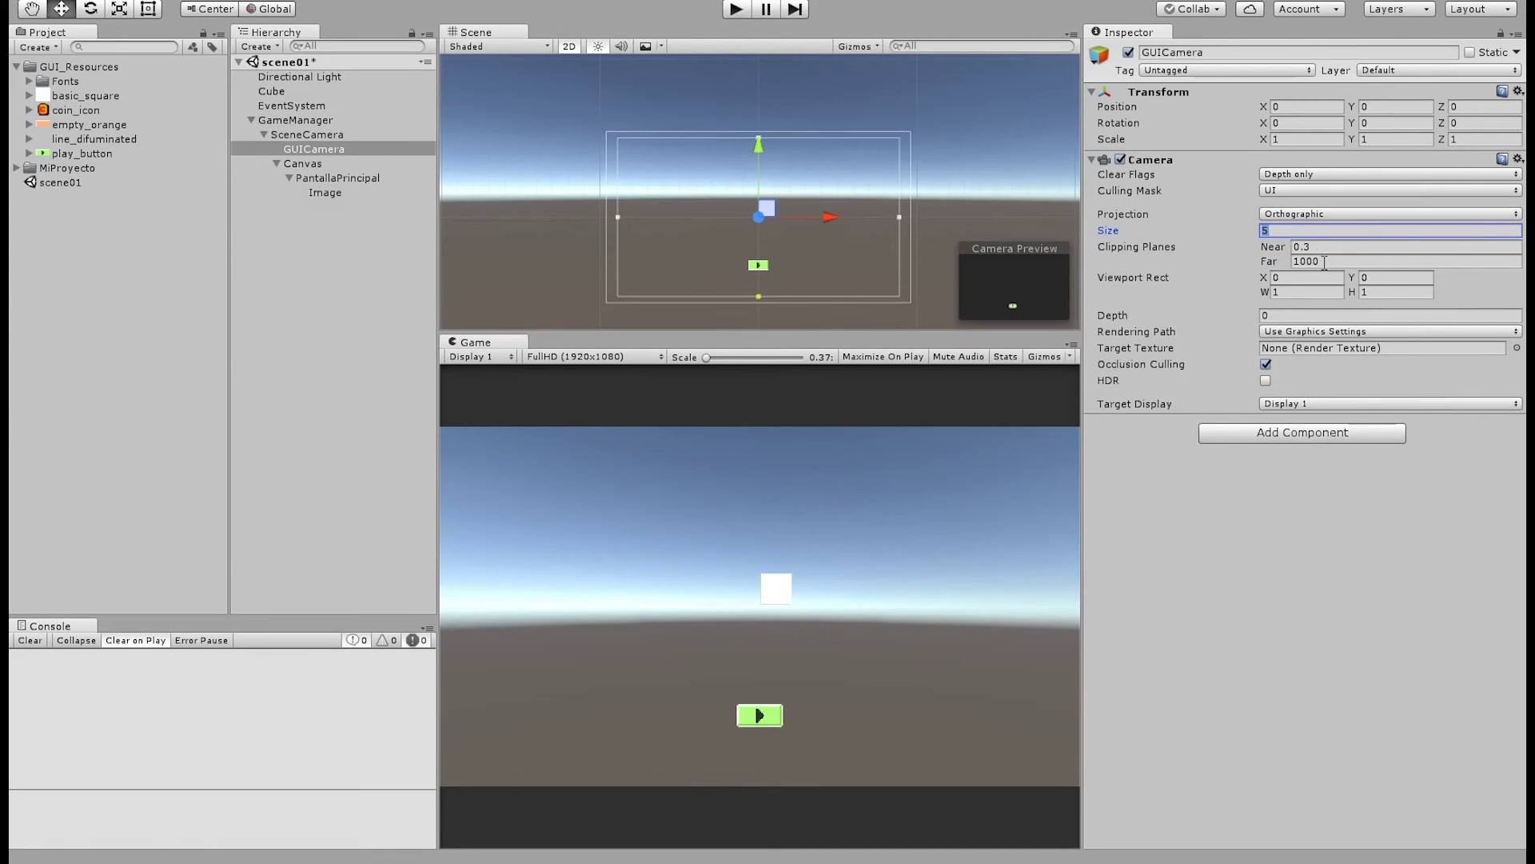
text(6.)
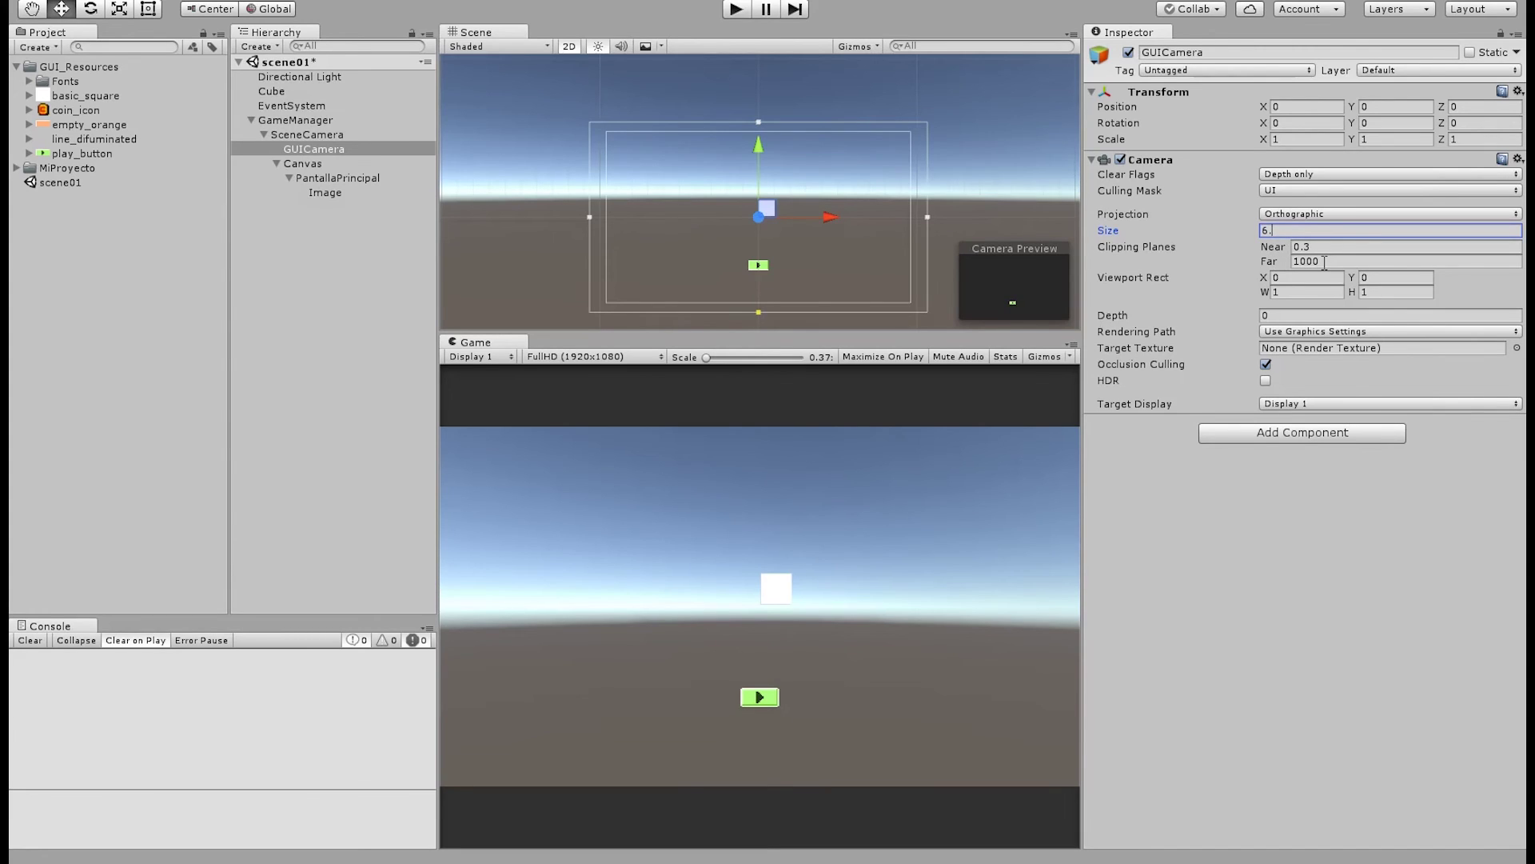
text(765)
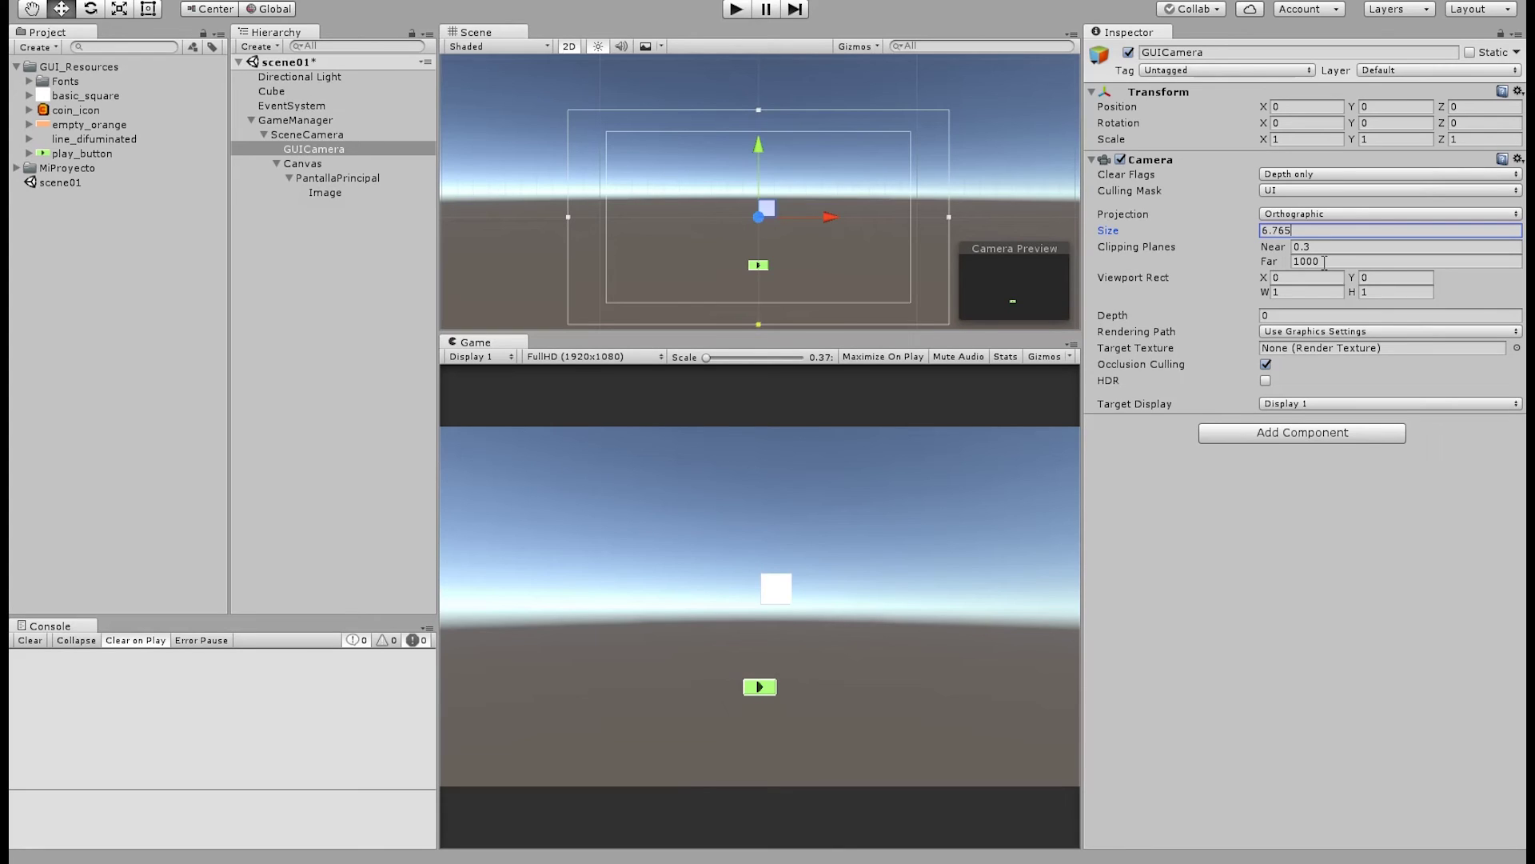
click(1205, 232)
text(5.75)
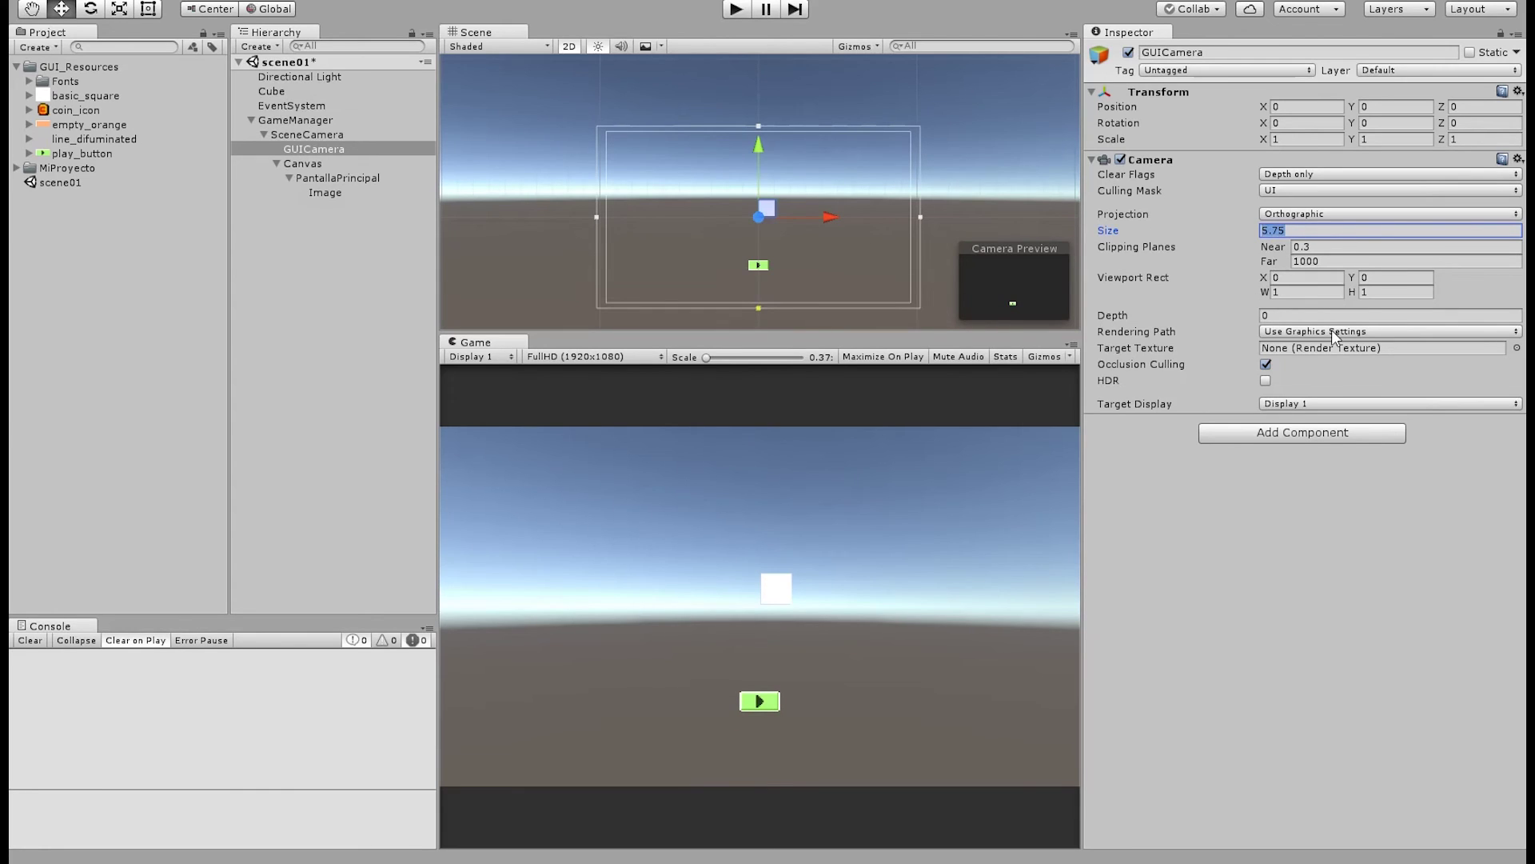
text(5)
key(Return)
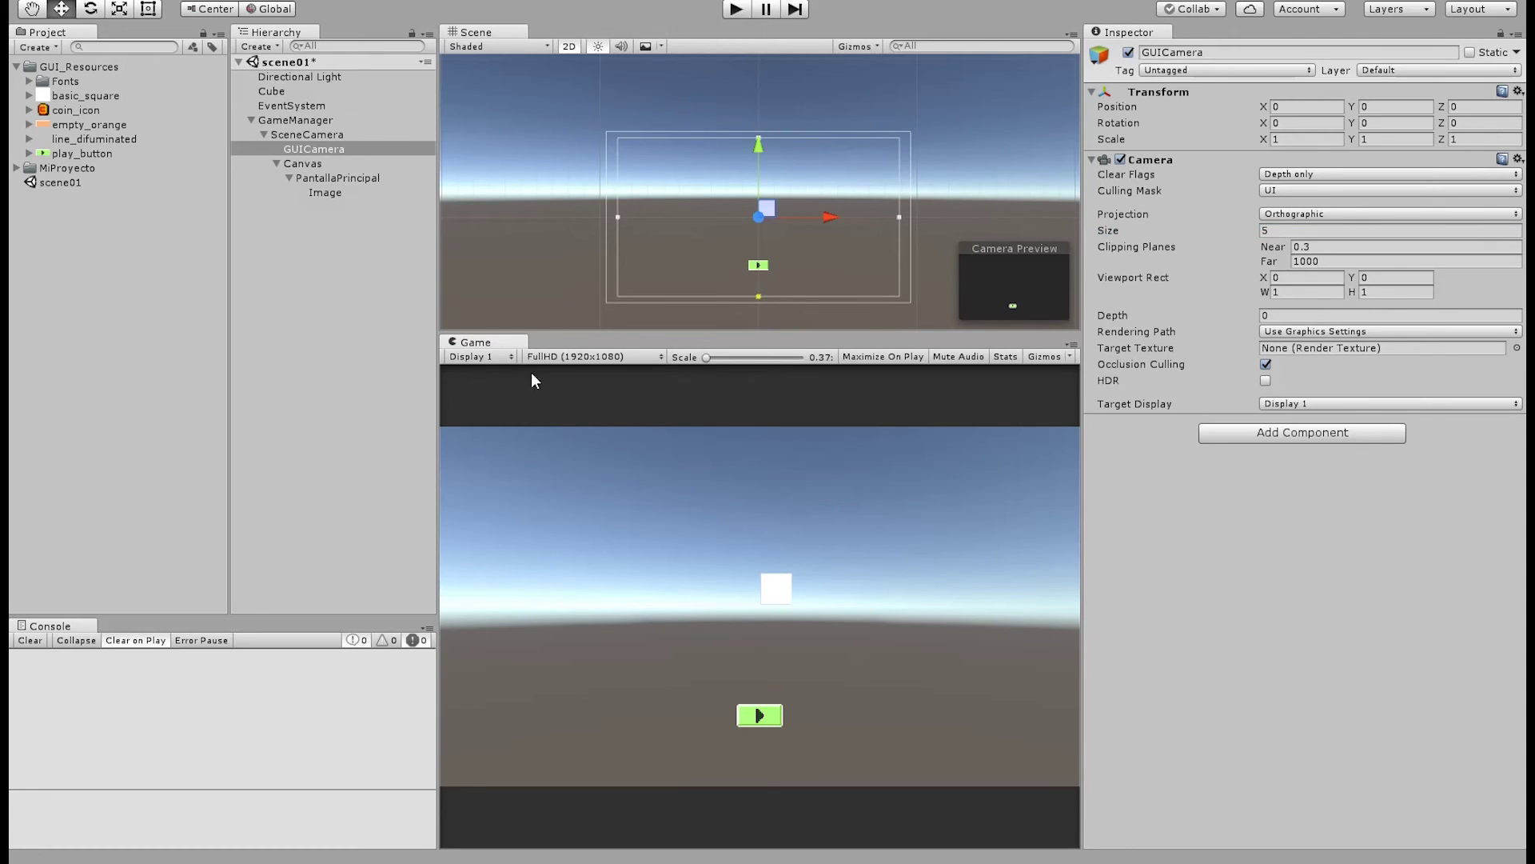
Enable Maximize On Play for the Game view, run the scene in Play mode and stop it
key(ctrl+p)
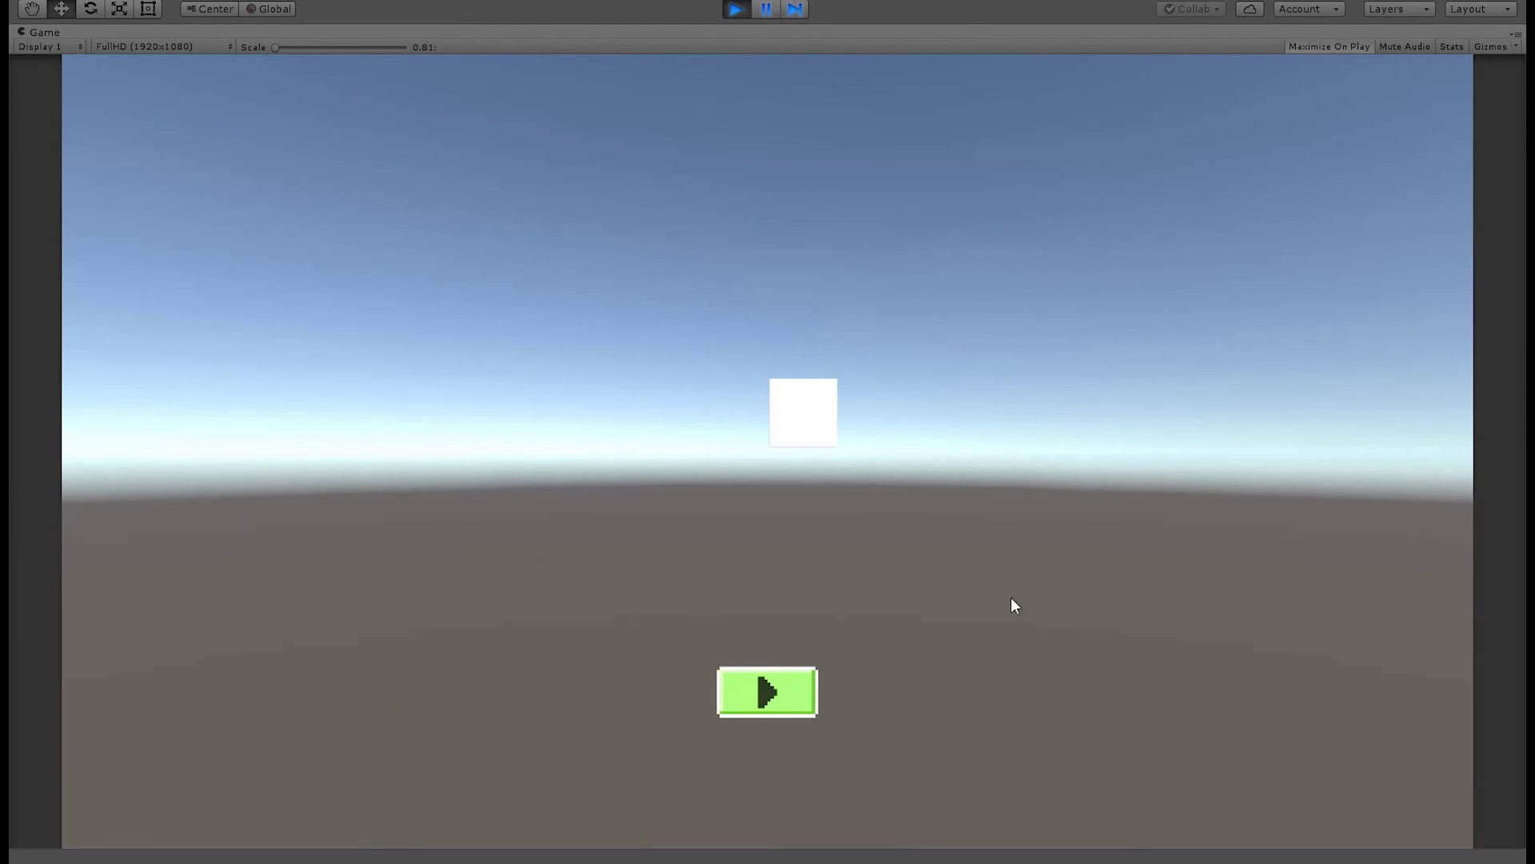
click(742, 10)
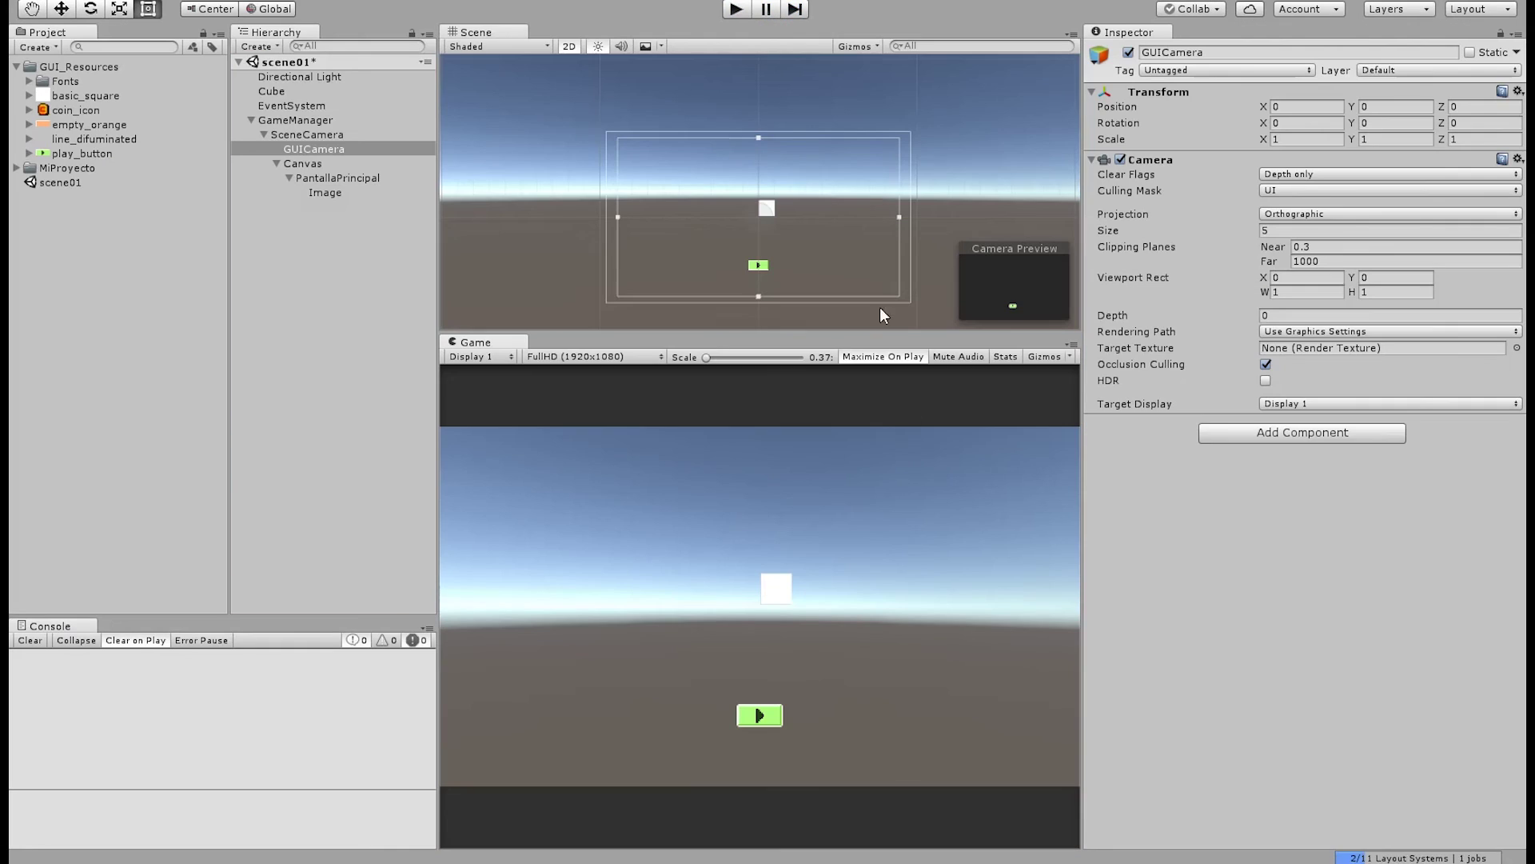
Check the Image's Rect Transform position and size against the play_button sprite's import settings
click(318, 192)
click(1393, 120)
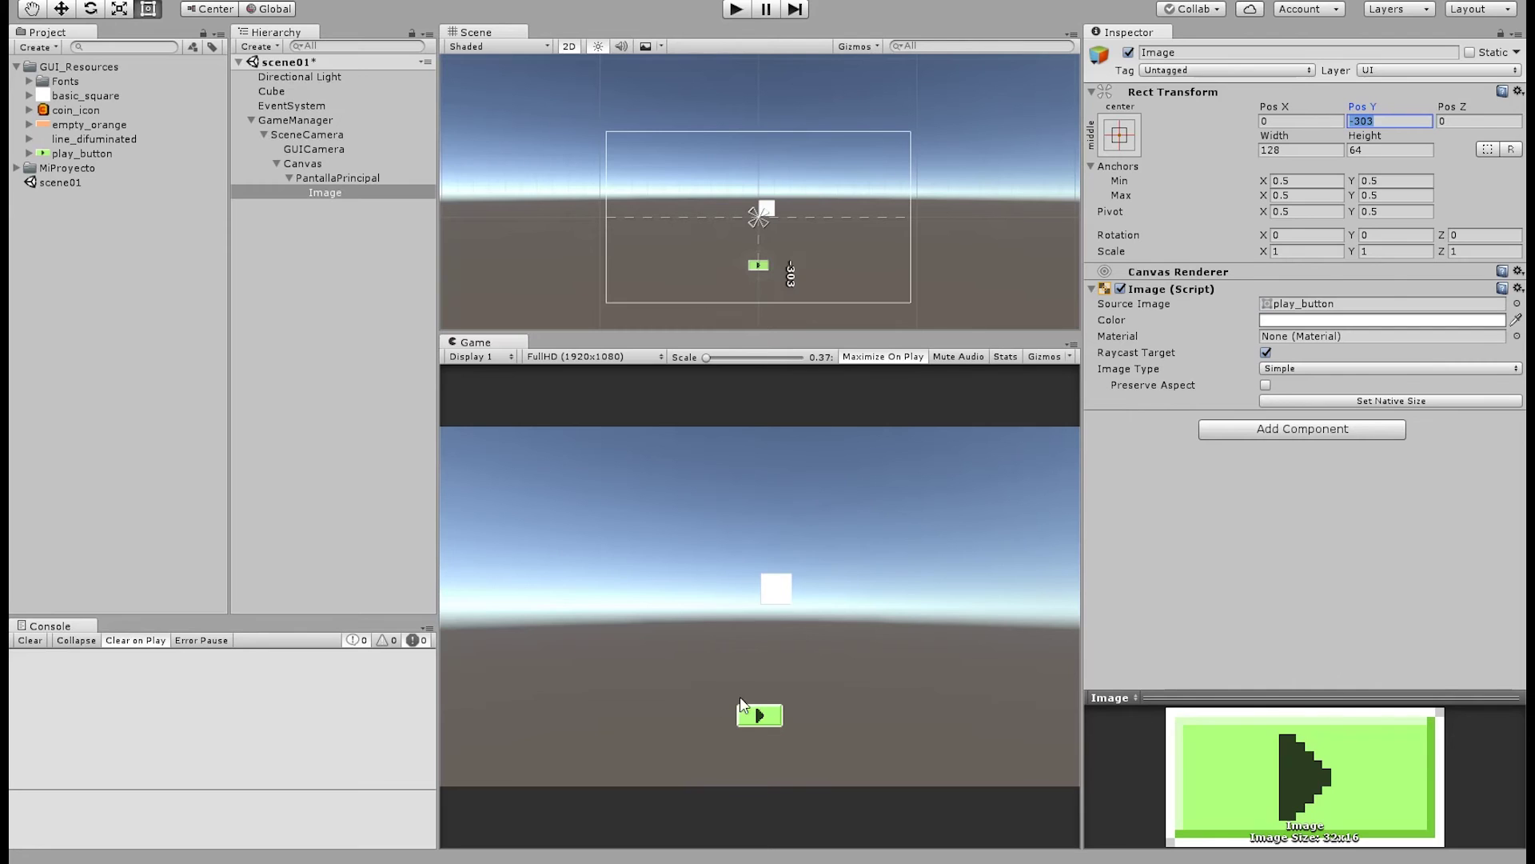
click(56, 152)
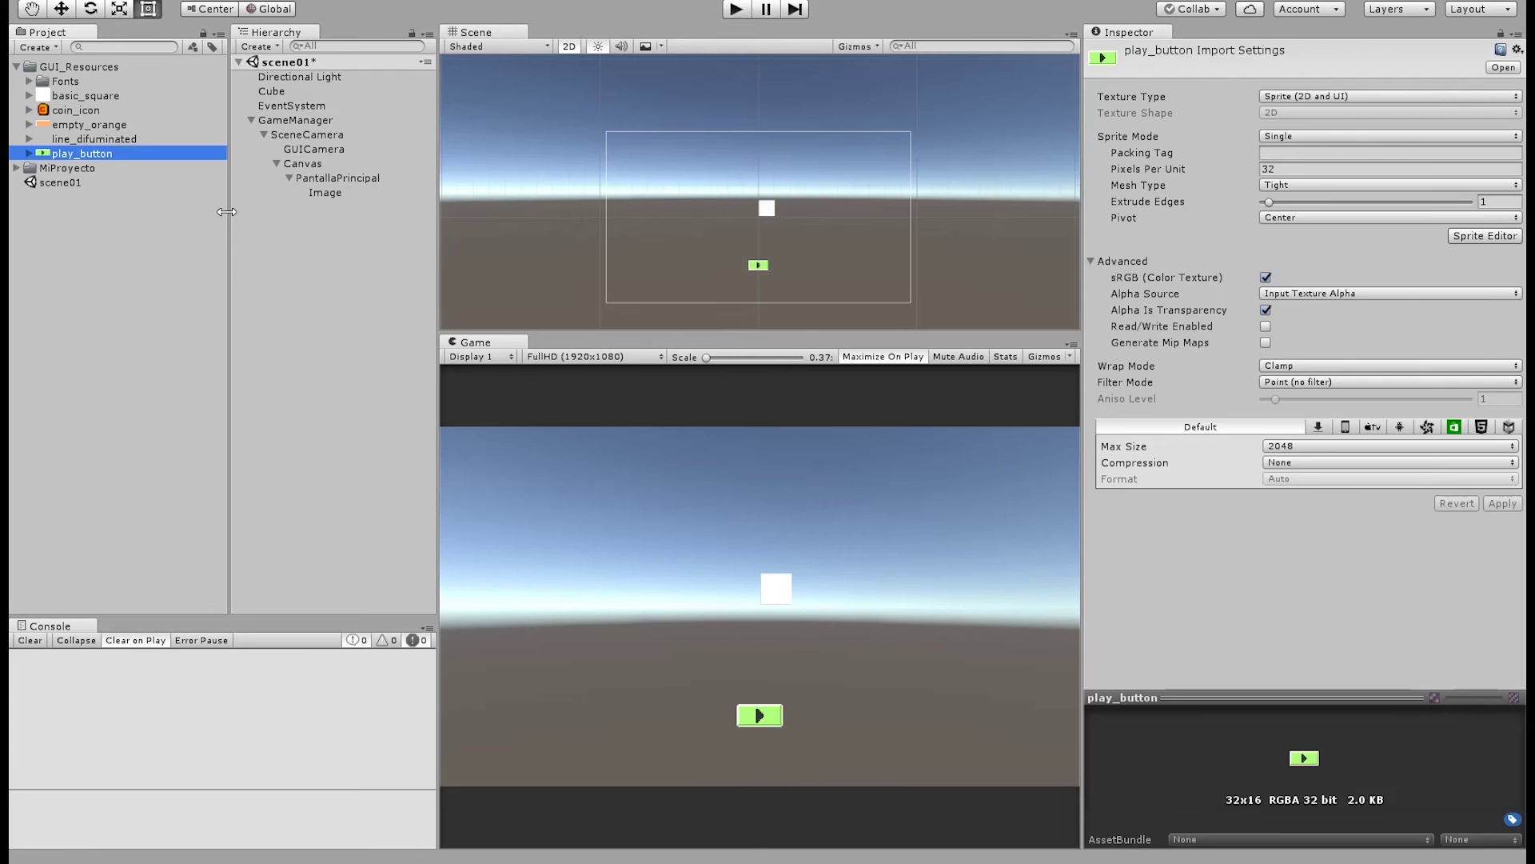
click(327, 192)
Set the Canvas Scaler's Reference Pixels Per Unit to 256 and reset the play button Image to its native size
click(308, 164)
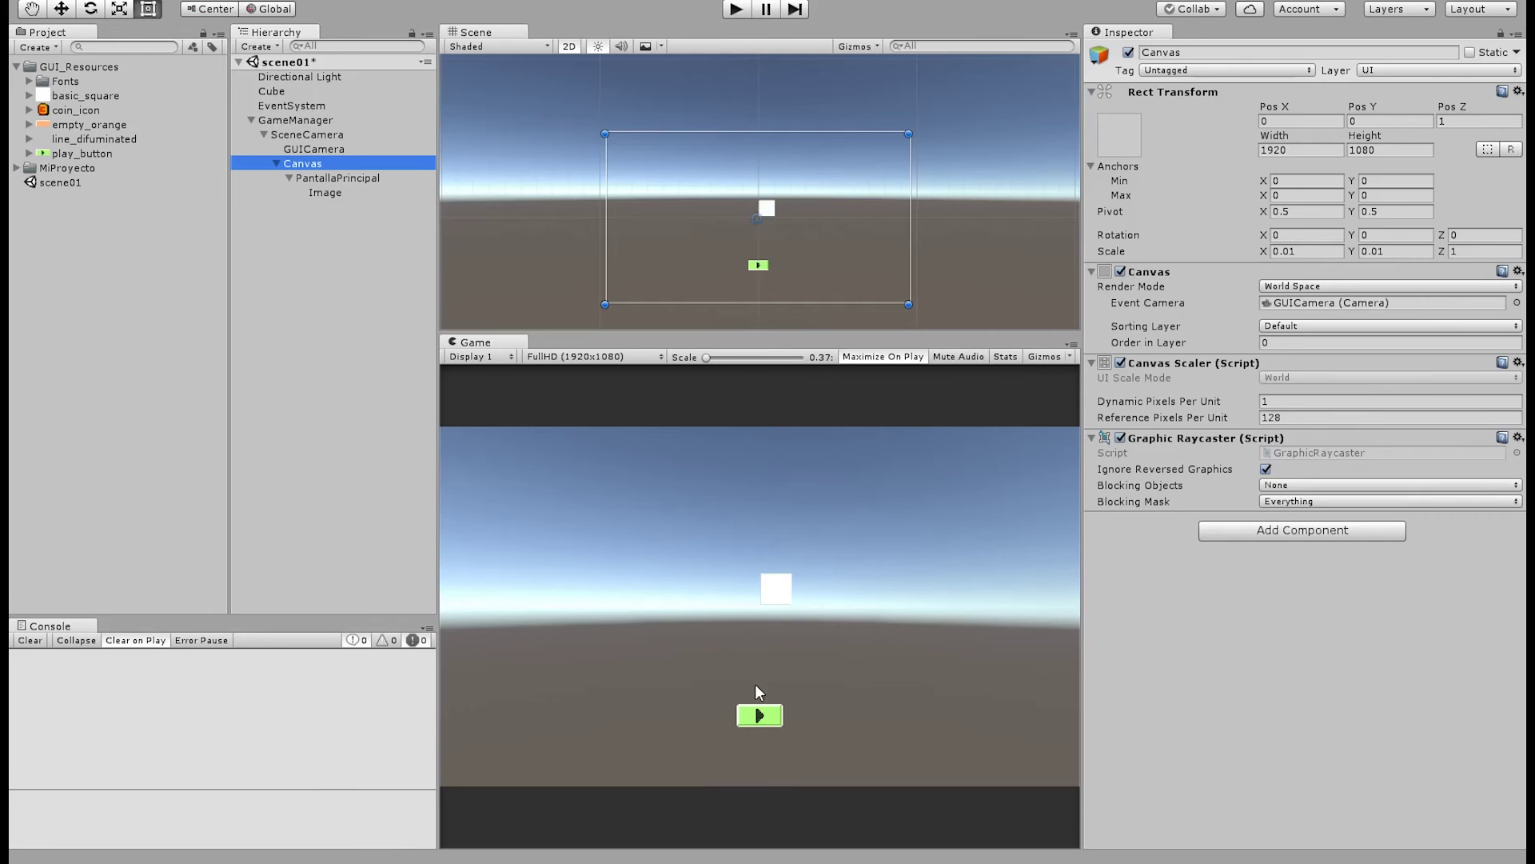
click(1305, 415)
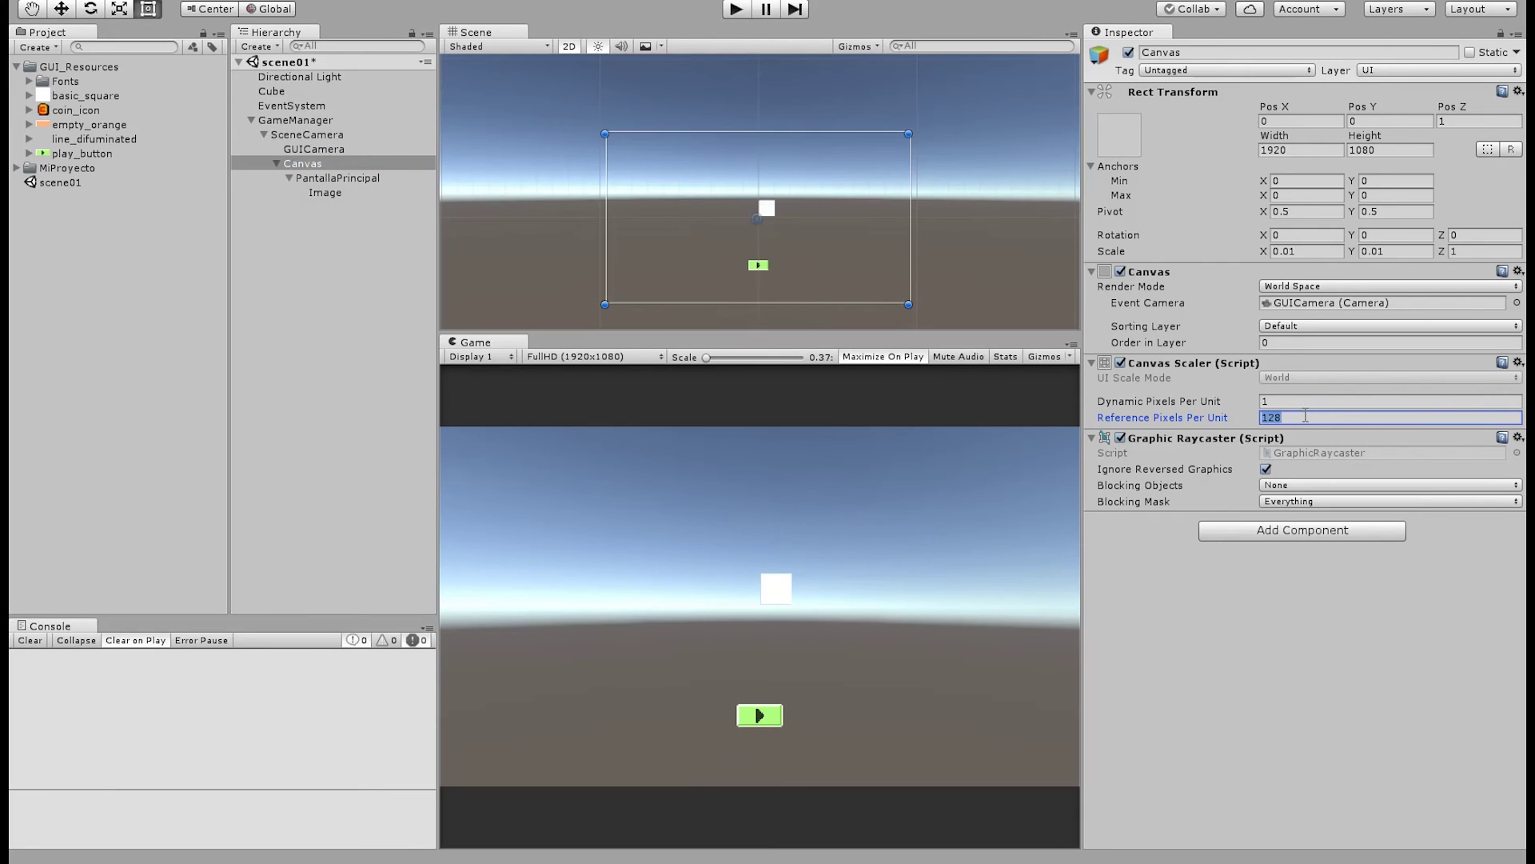
text(256)
key(Return)
click(319, 192)
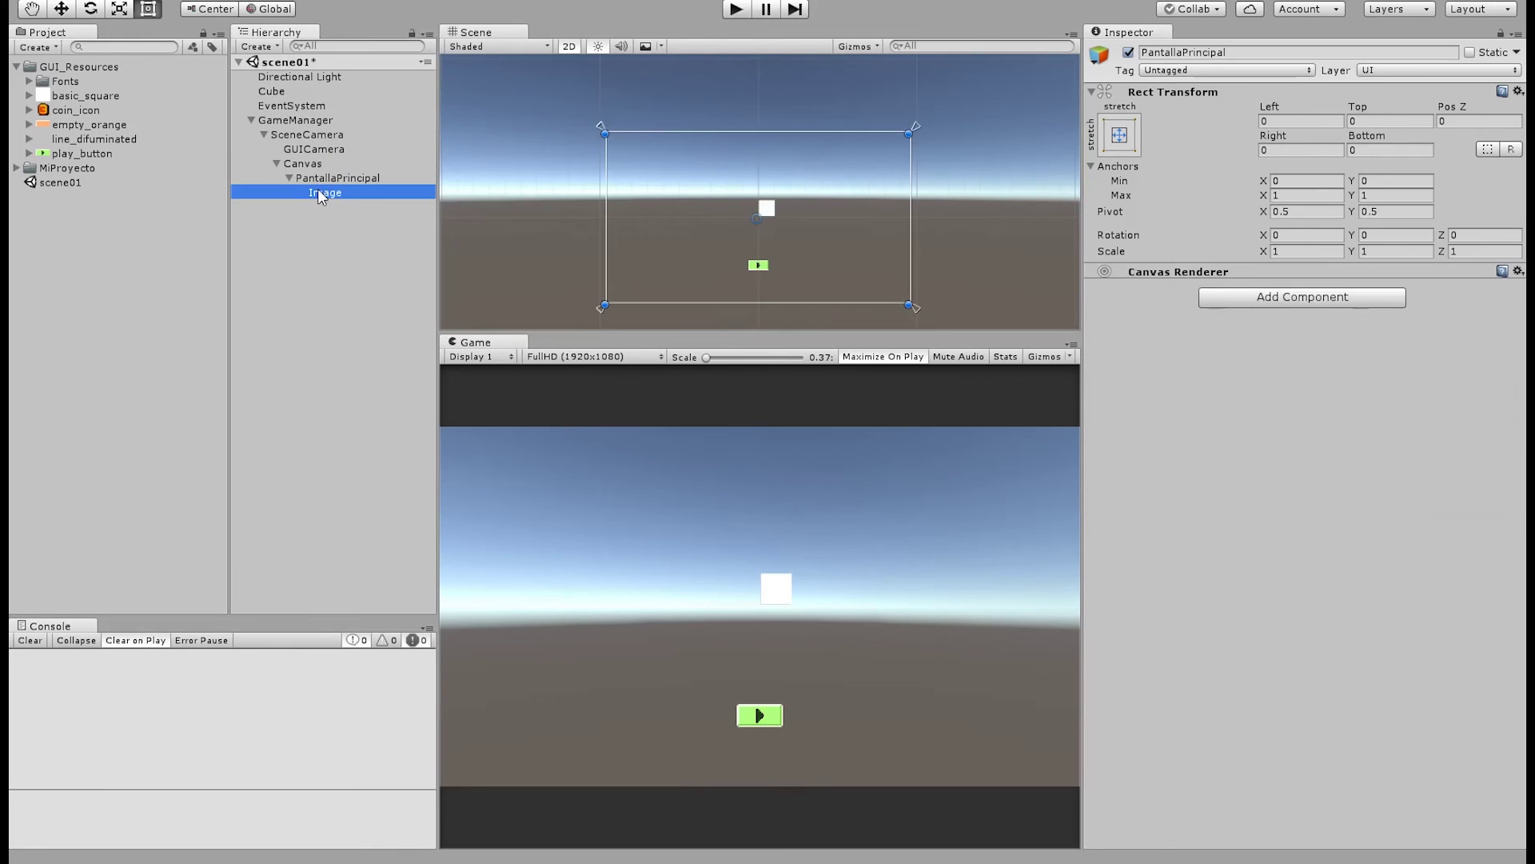
click(1391, 400)
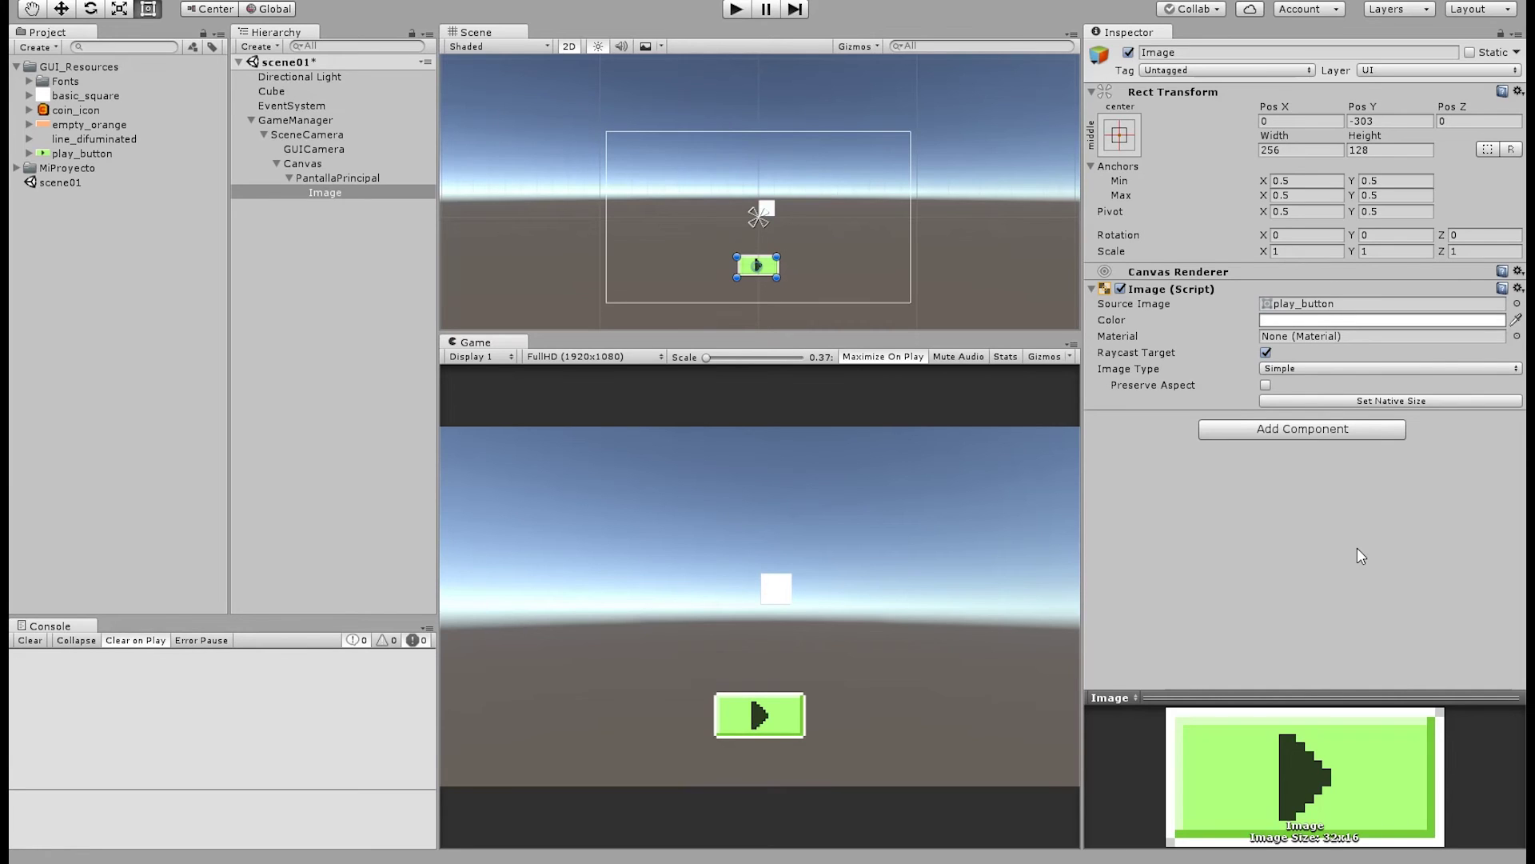
Return the Canvas Scaler's Reference Pixels Per Unit to 128 and reapply the native size to the play button Image
click(309, 163)
click(1288, 417)
text(1)
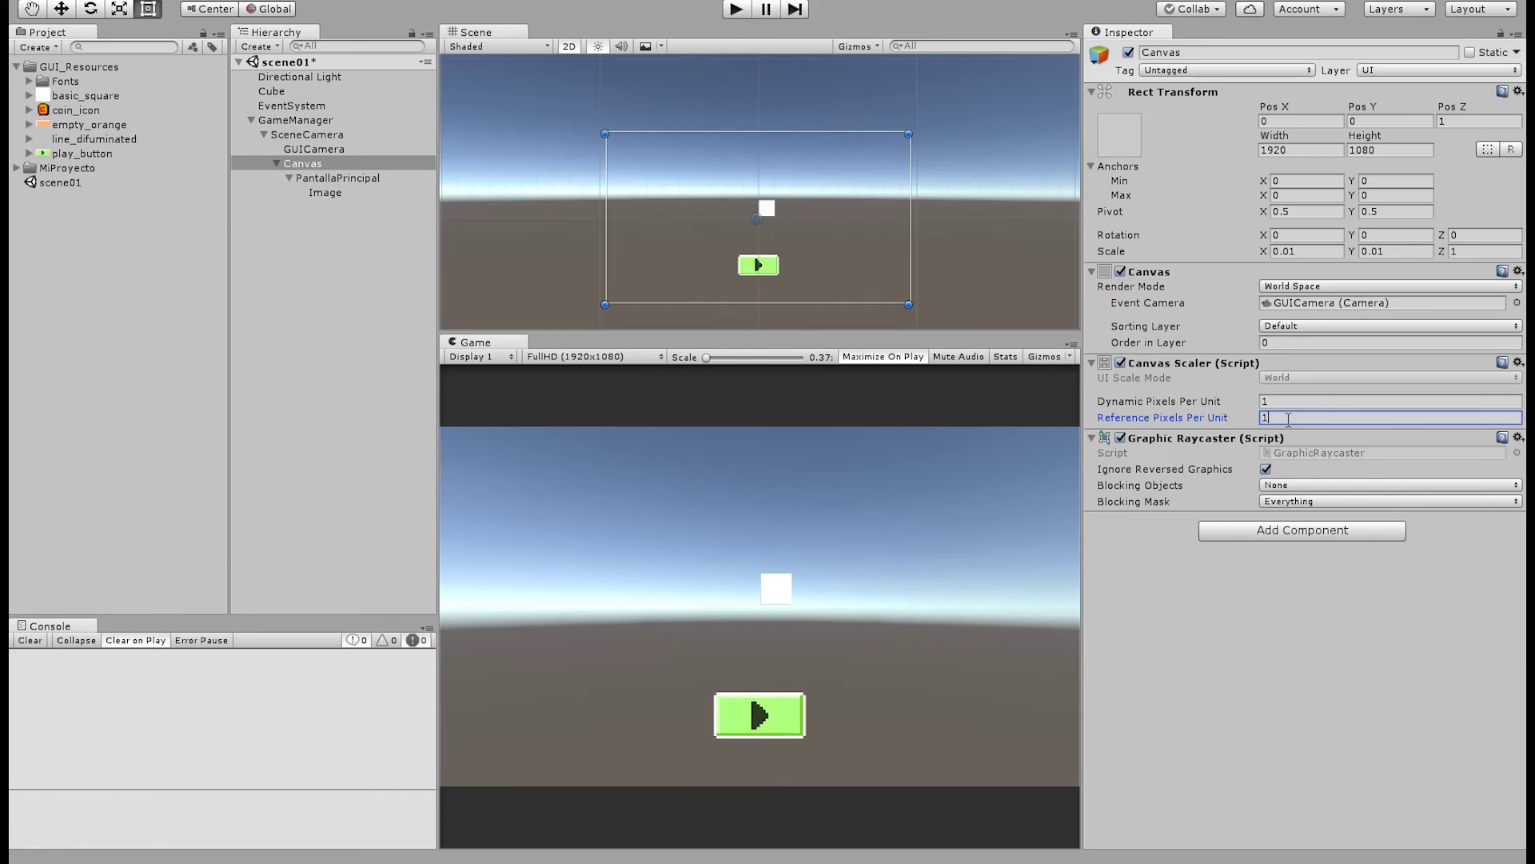
text(28)
key(Return)
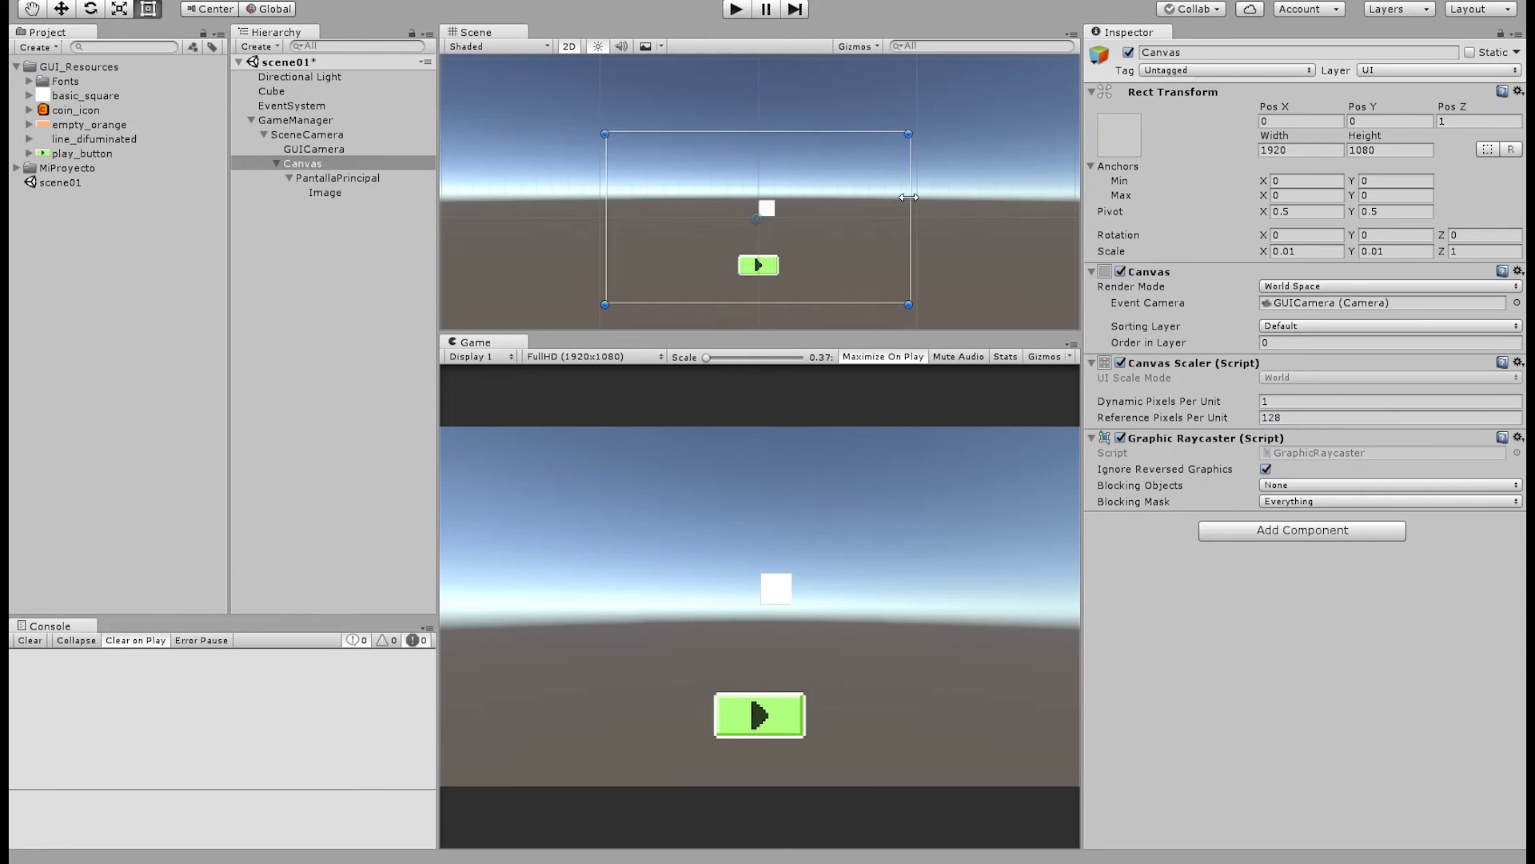
click(325, 192)
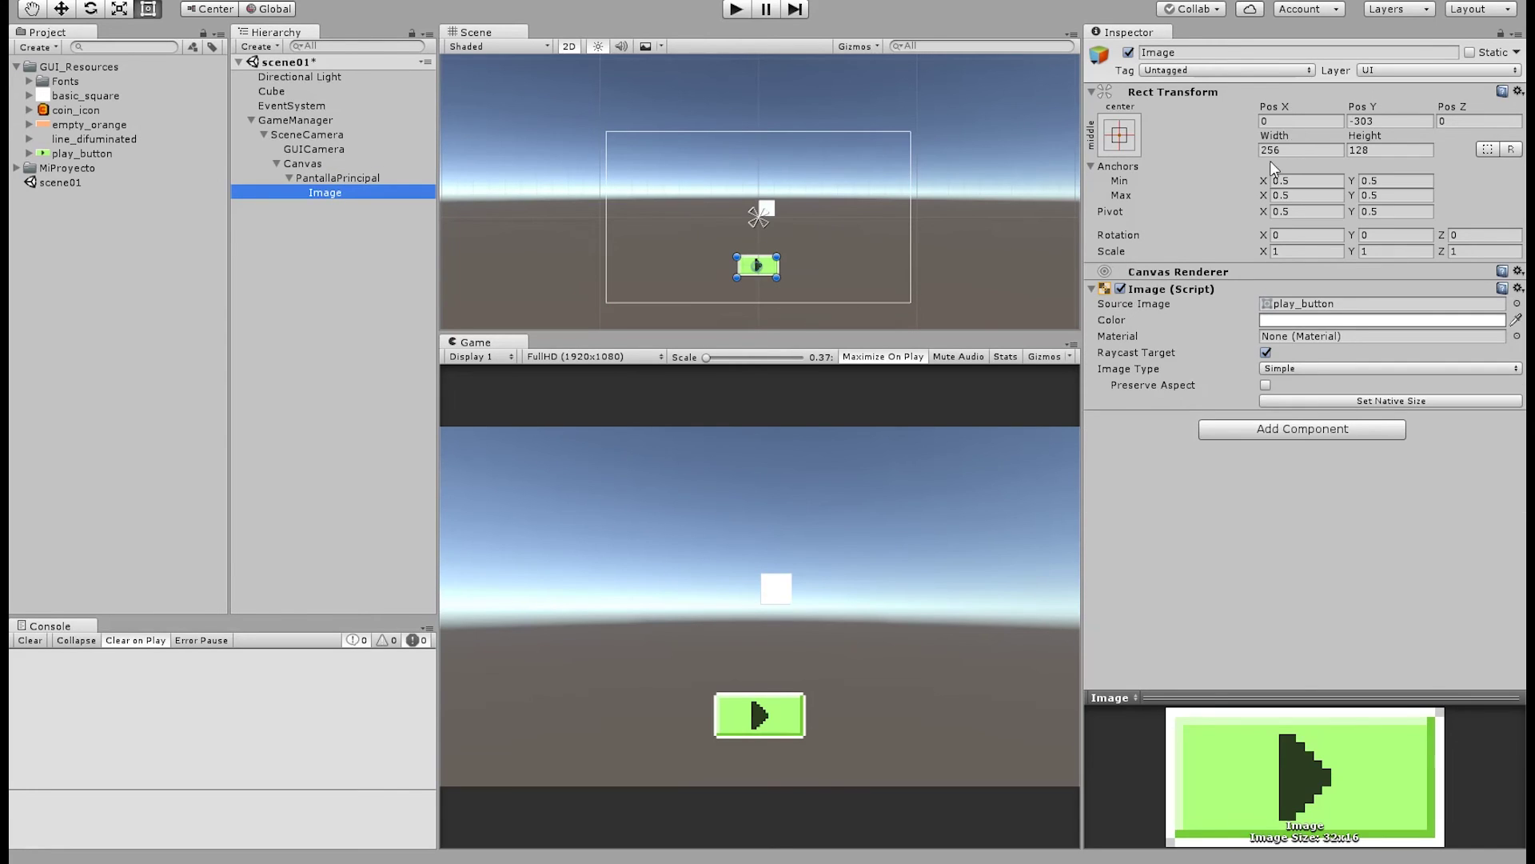
click(1378, 401)
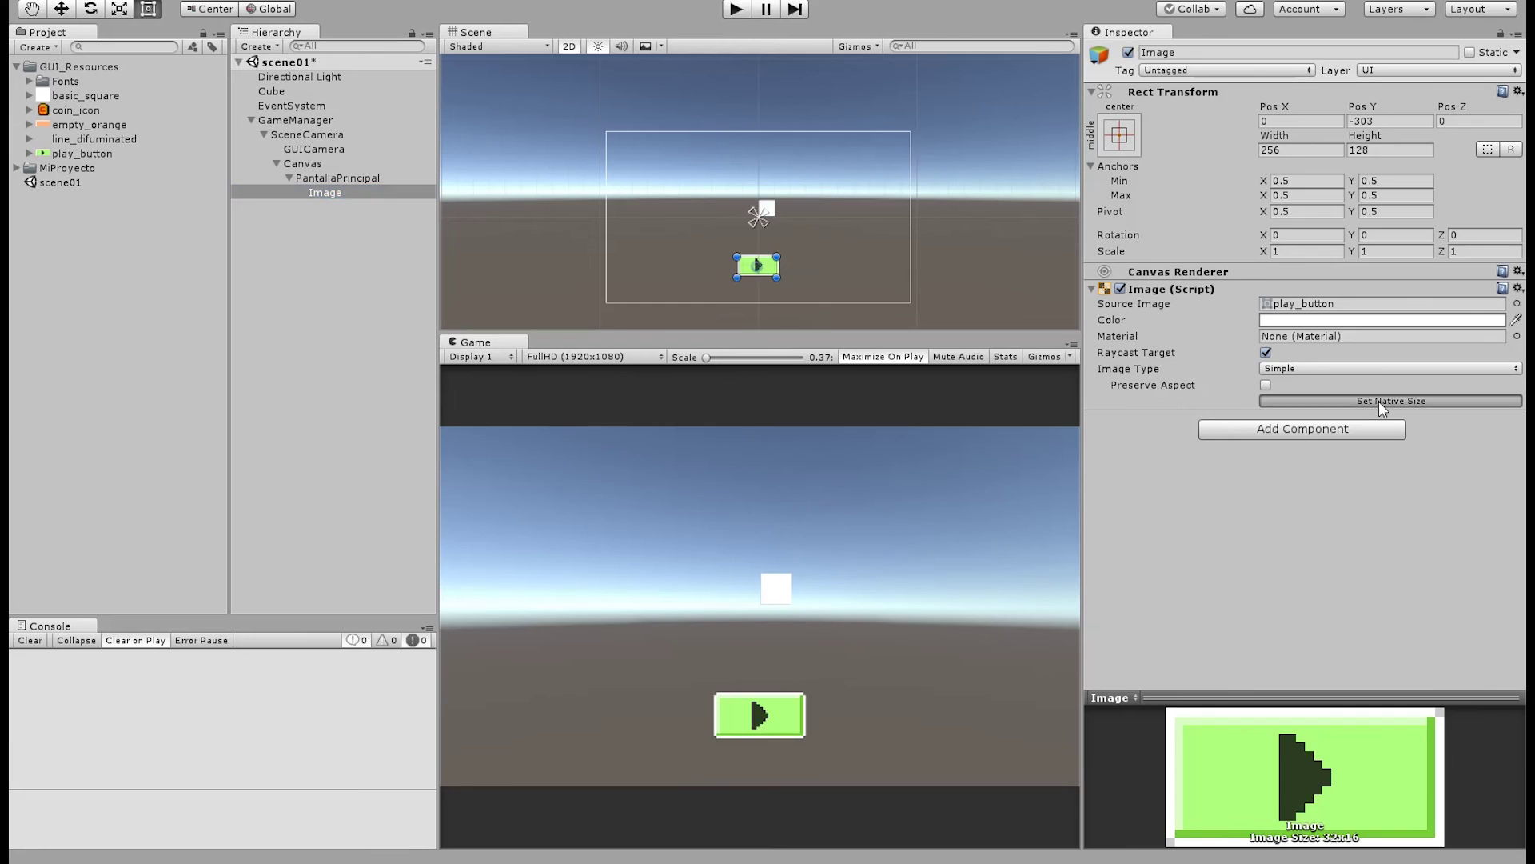
click(1296, 151)
click(1392, 149)
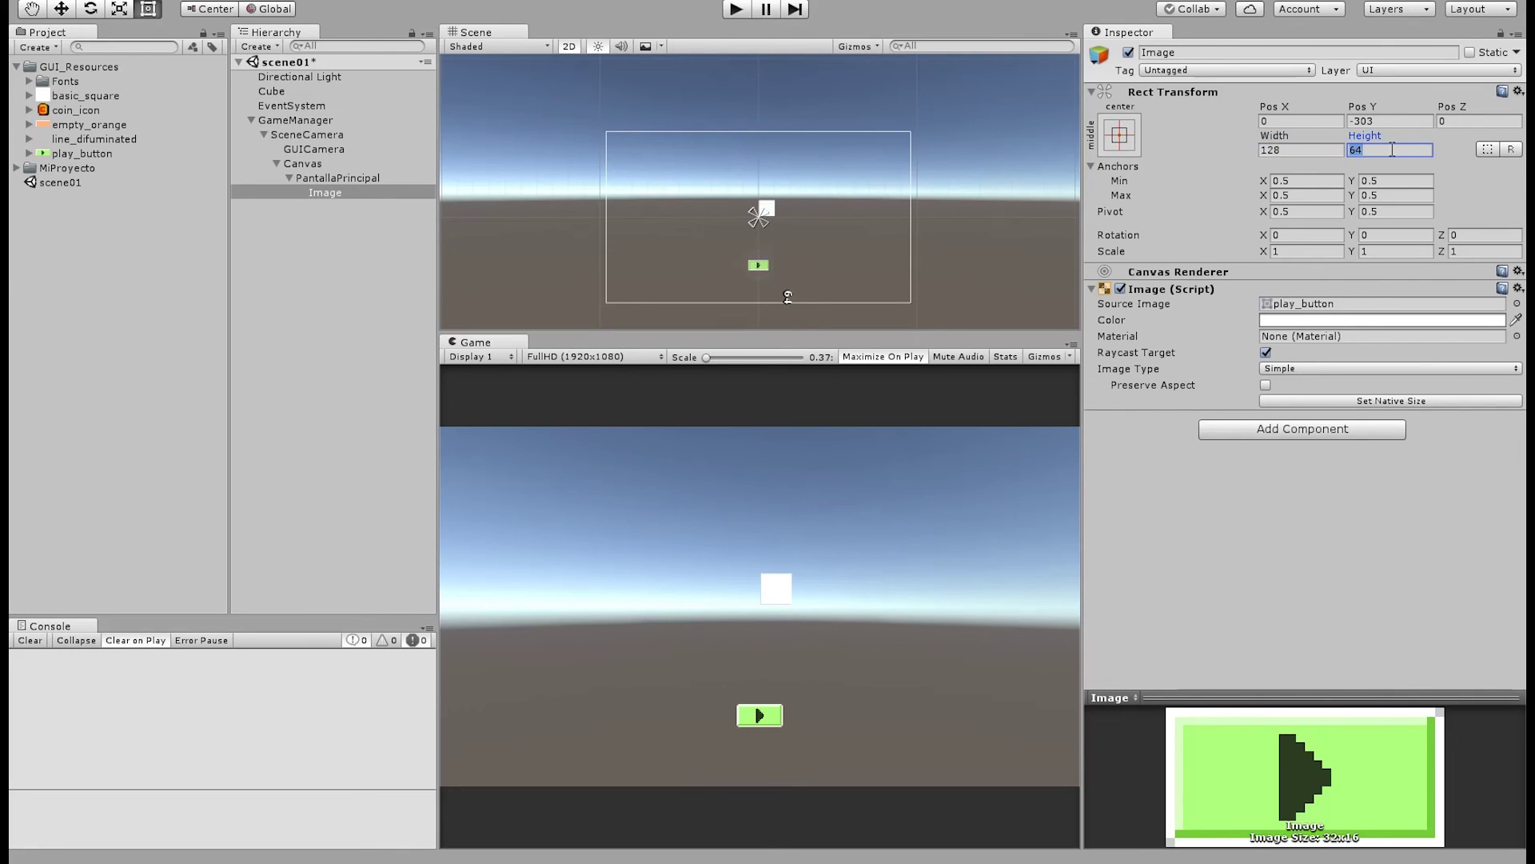
click(1345, 597)
Add a second Image under PantallaPrincipal, assign empty_orange as its Source Image and set it to native size
click(357, 178)
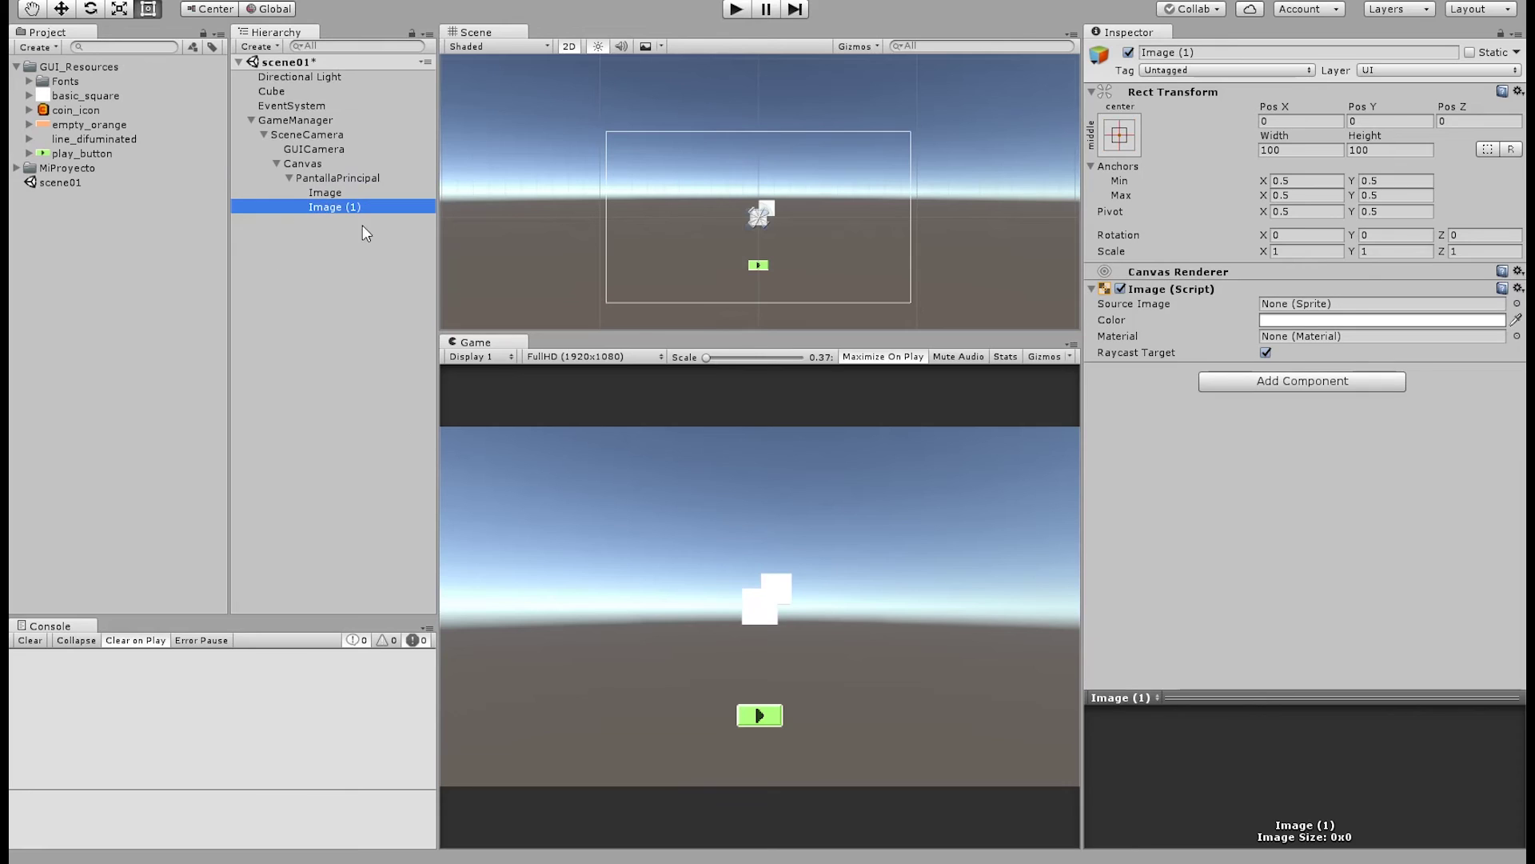
drag(76, 127, 1278, 312)
click(1476, 401)
Enlarge the Scene view and move the orange Image just right of the play button, to about Pos X 140, Pos Y -303
middle_drag(745, 237, 758, 257)
scroll(758, 258, up, 1)
drag(802, 329, 802, 536)
scroll(804, 362, up, 2)
scroll(808, 364, up, 3)
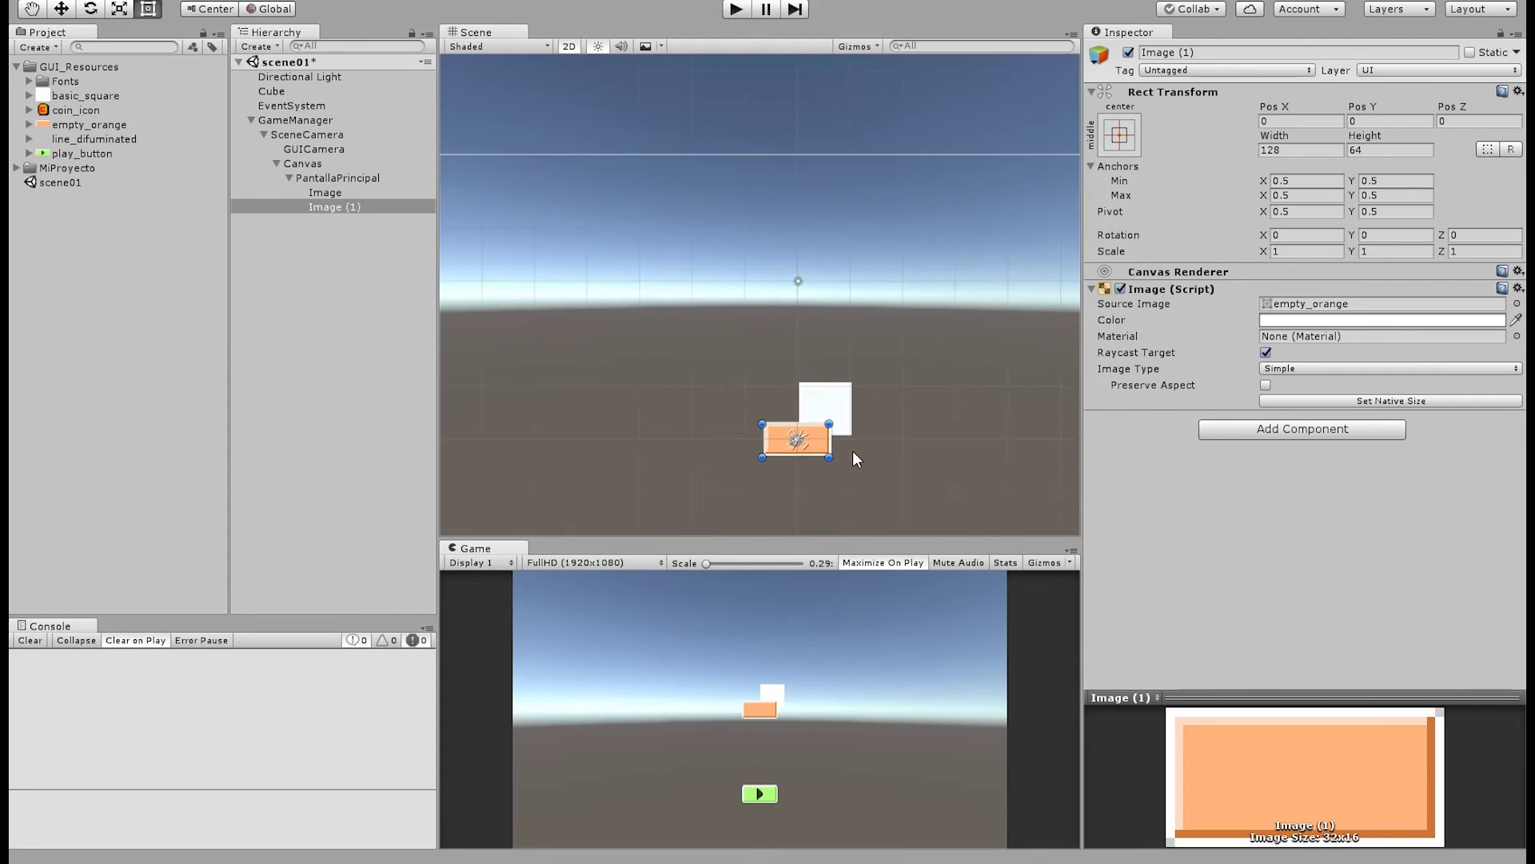
middle_drag(853, 451, 790, 280)
drag(764, 273, 833, 442)
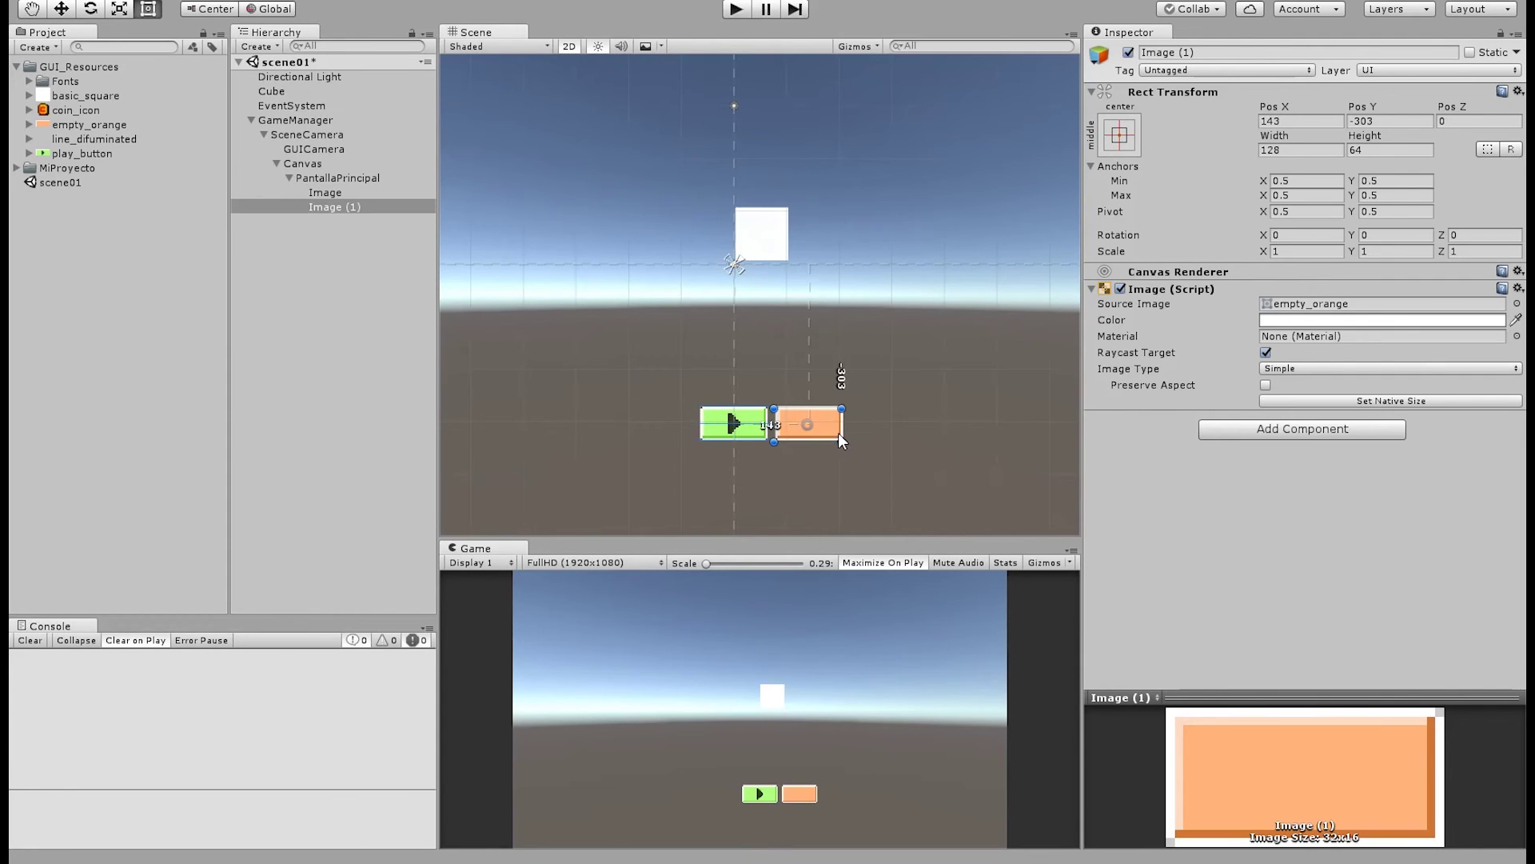
drag(832, 434, 837, 430)
Examine the play button and orange Image at different magnifications, comparing their pixel size and their scale within the Canvas frame
middle_drag(789, 508, 809, 400)
scroll(809, 404, up, 5)
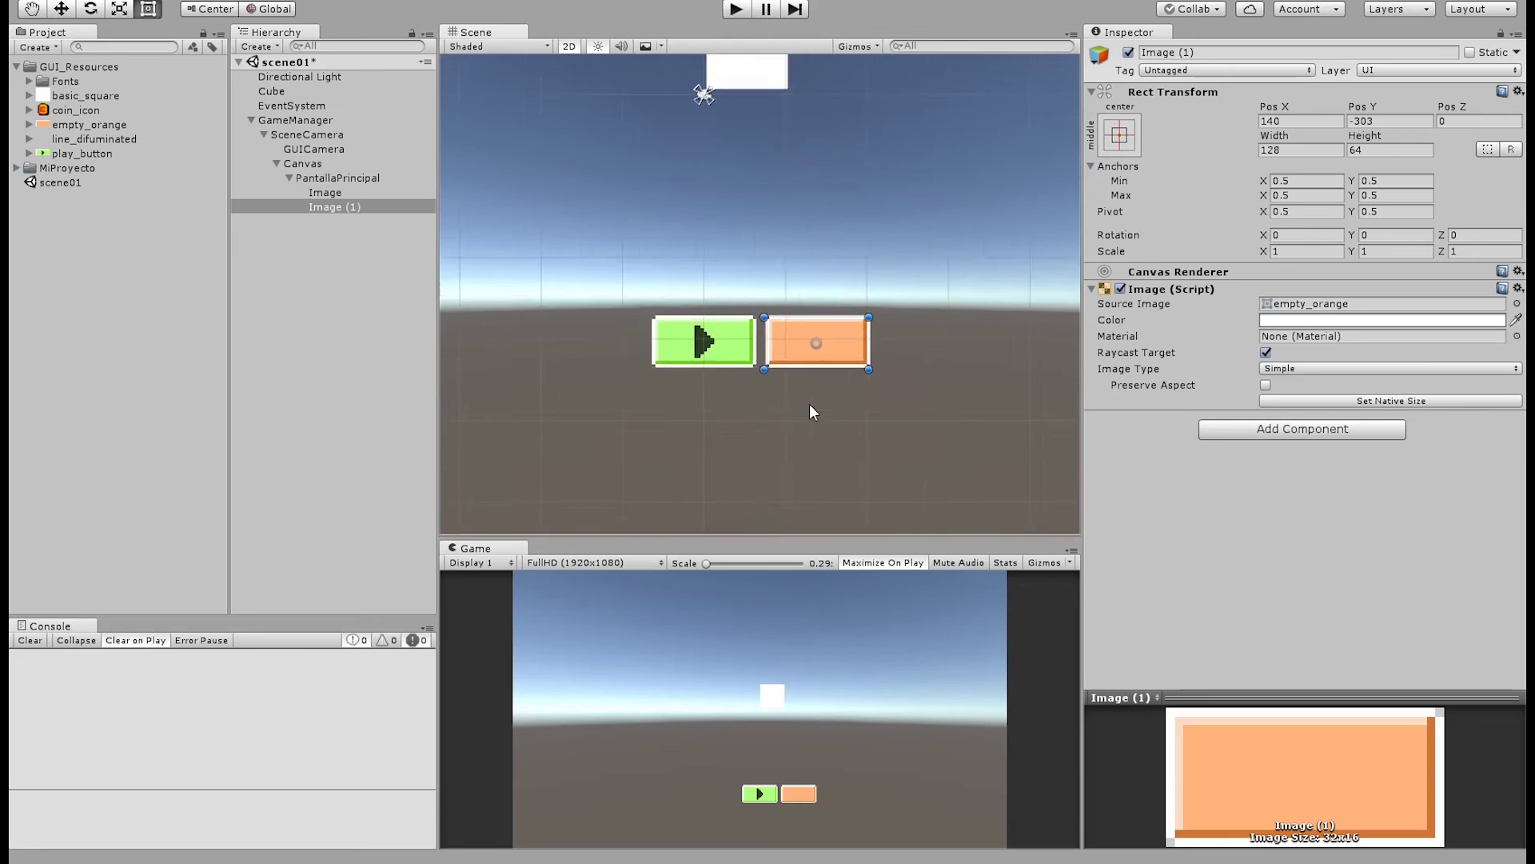
scroll(626, 408, up, 2)
scroll(721, 392, down, 3)
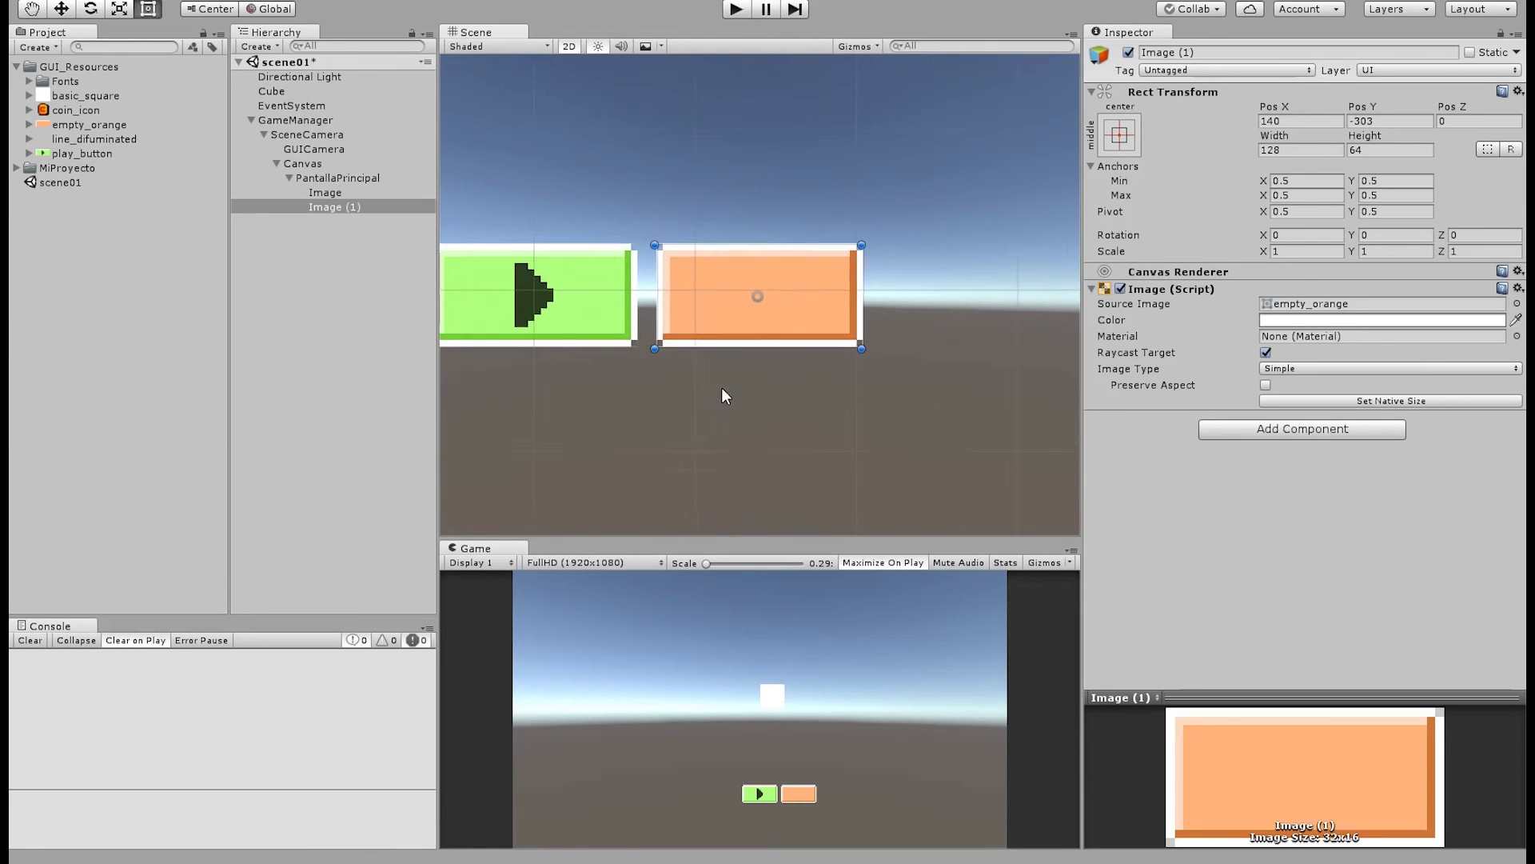
scroll(752, 392, up, 5)
scroll(755, 397, up, 4)
scroll(755, 396, down, 10)
middle_drag(679, 399, 768, 453)
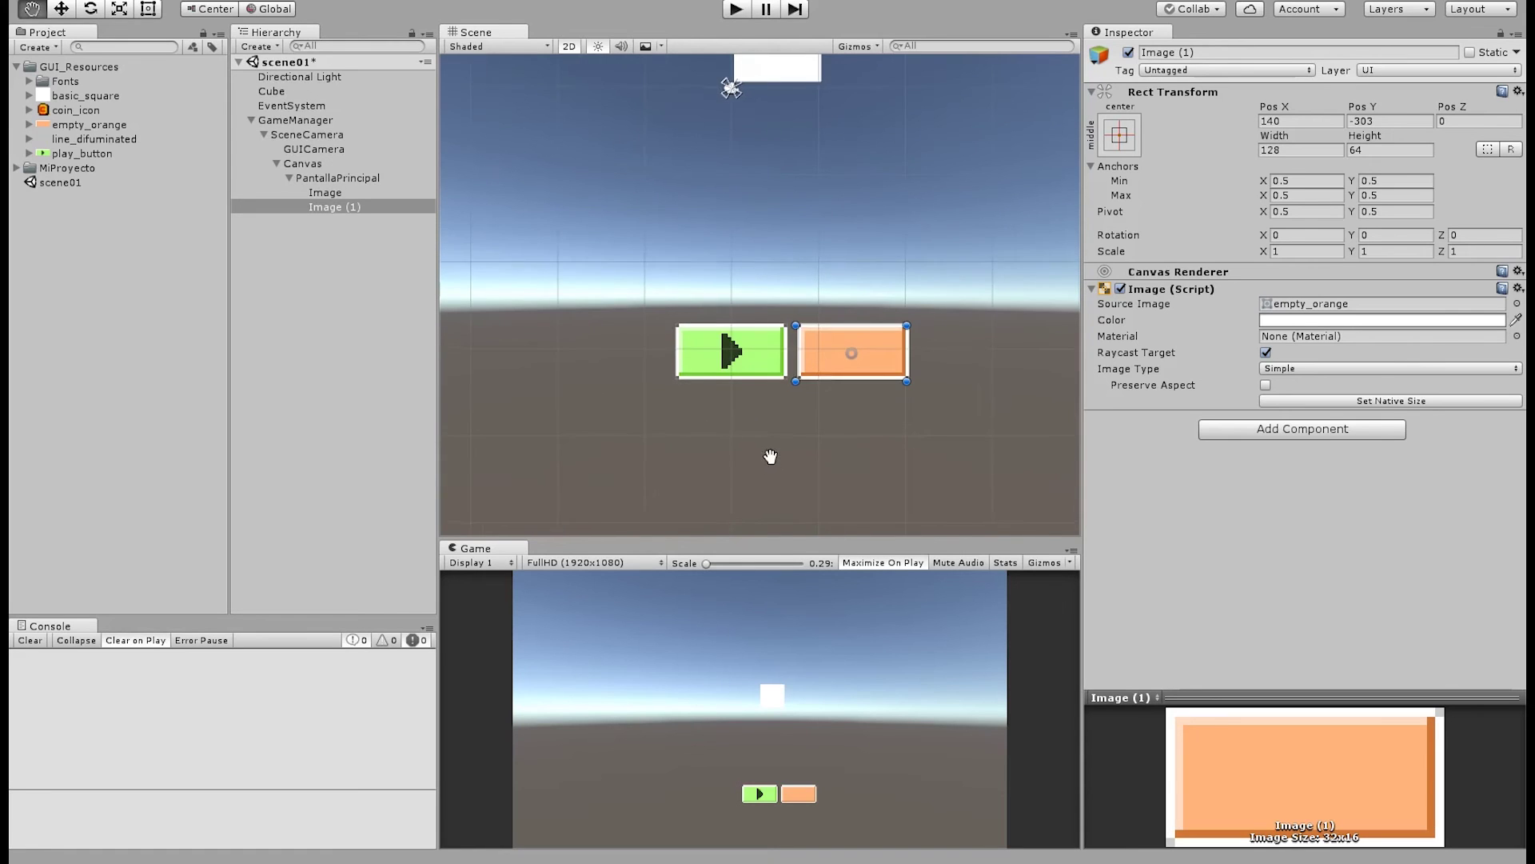
scroll(786, 435, down, 2)
scroll(786, 435, up, 4)
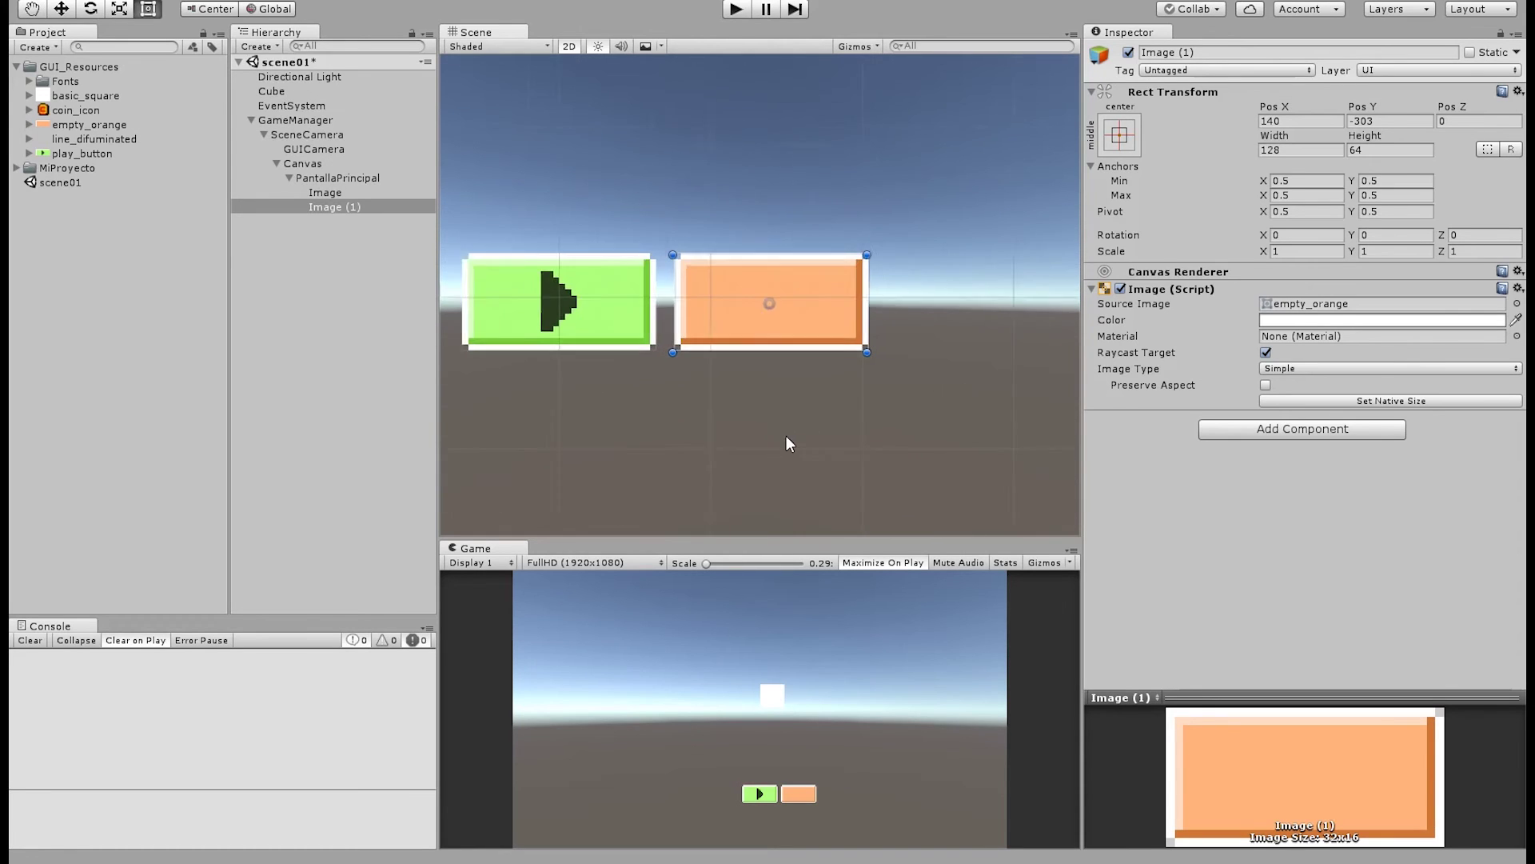
middle_drag(747, 438, 810, 468)
scroll(771, 472, up, 4)
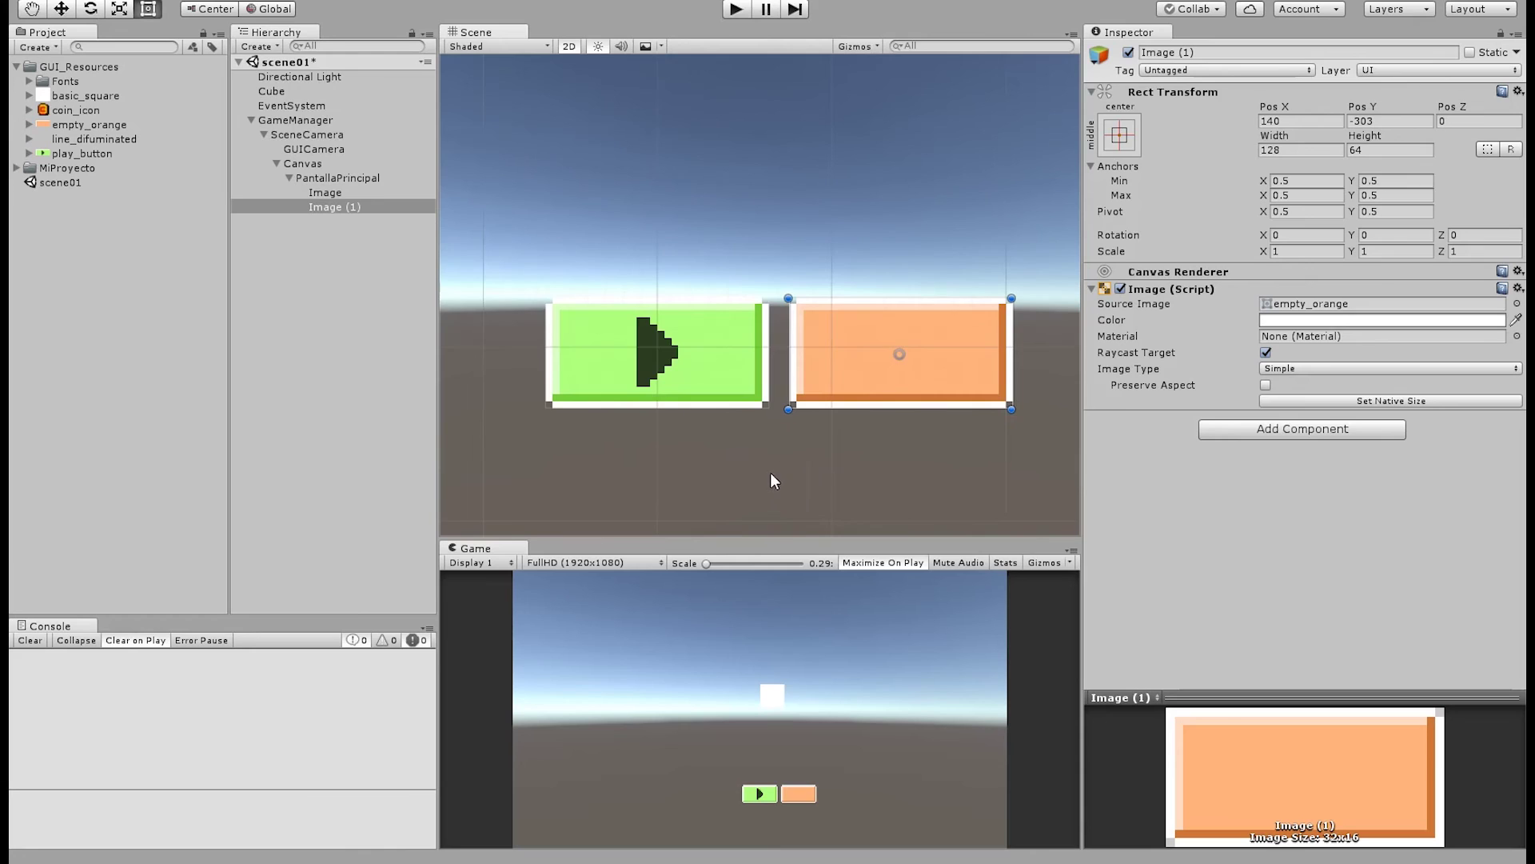
scroll(796, 450, down, 5)
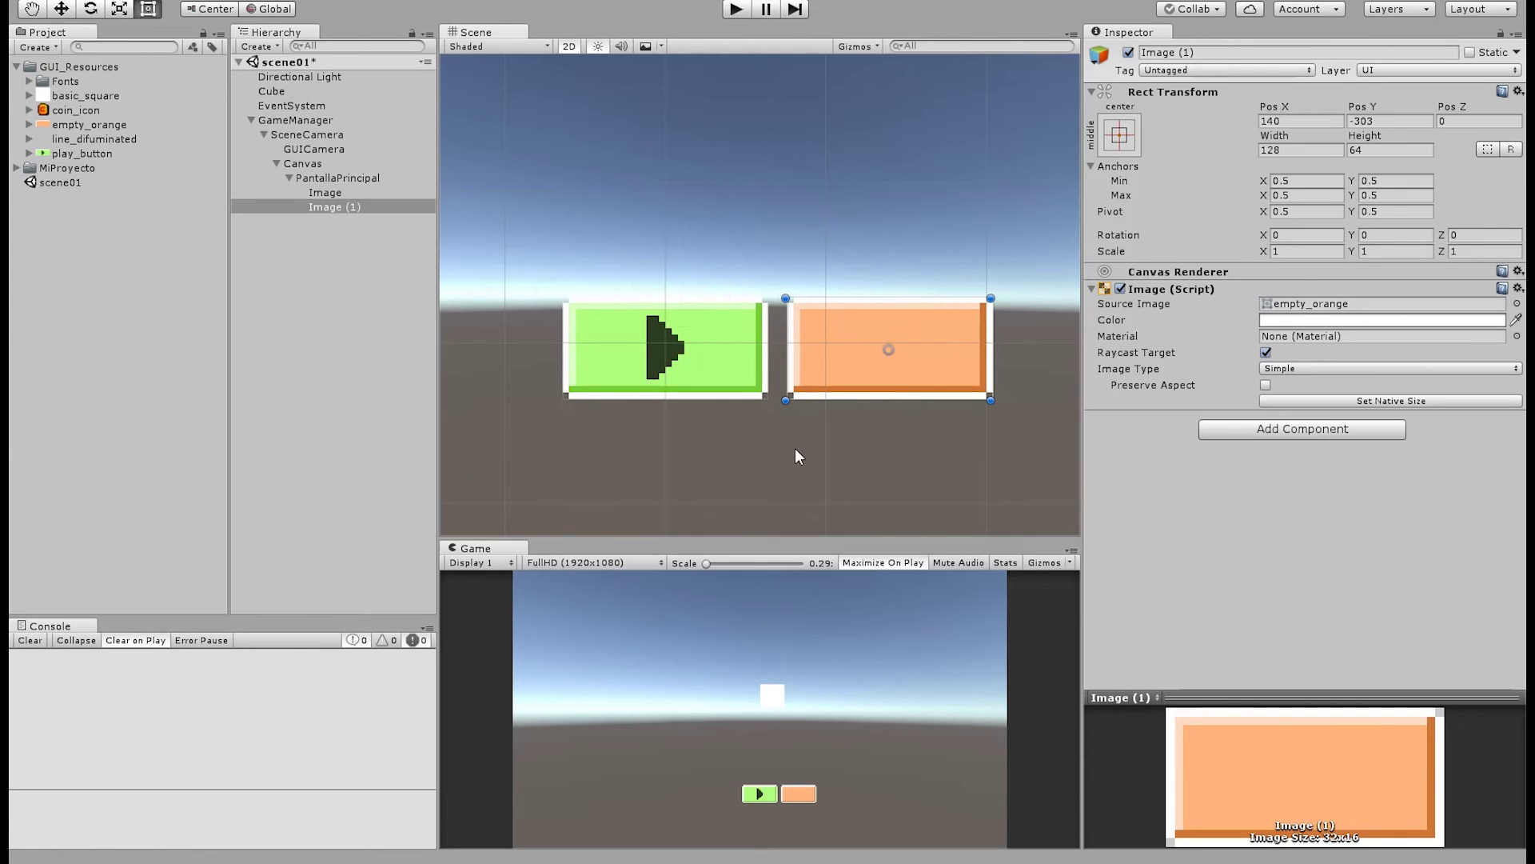
scroll(808, 447, down, 6)
scroll(808, 446, up, 6)
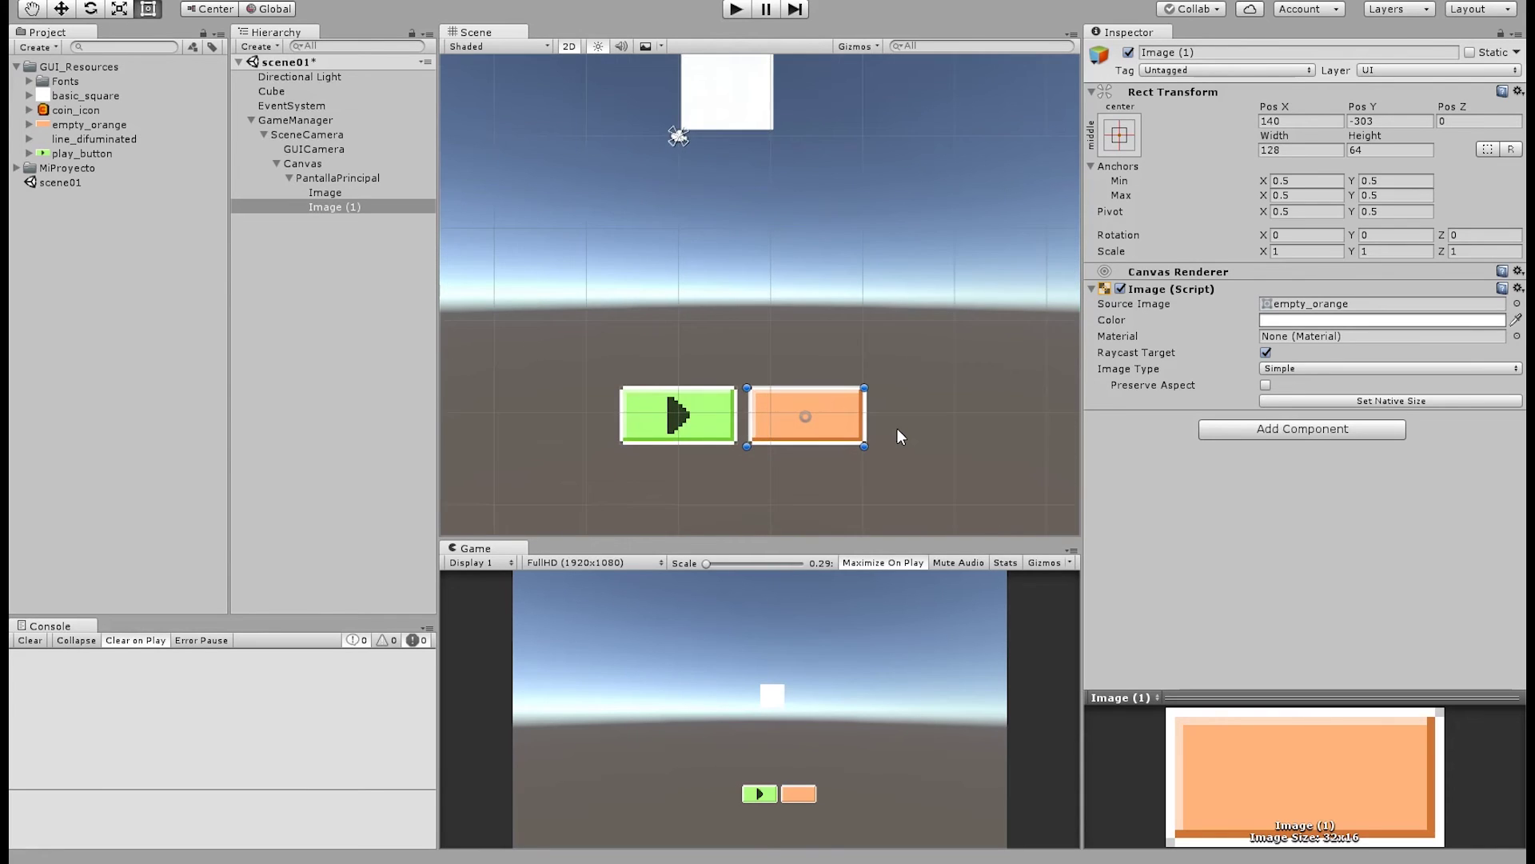
scroll(897, 429, down, 3)
middle_drag(885, 444, 928, 496)
scroll(909, 458, down, 4)
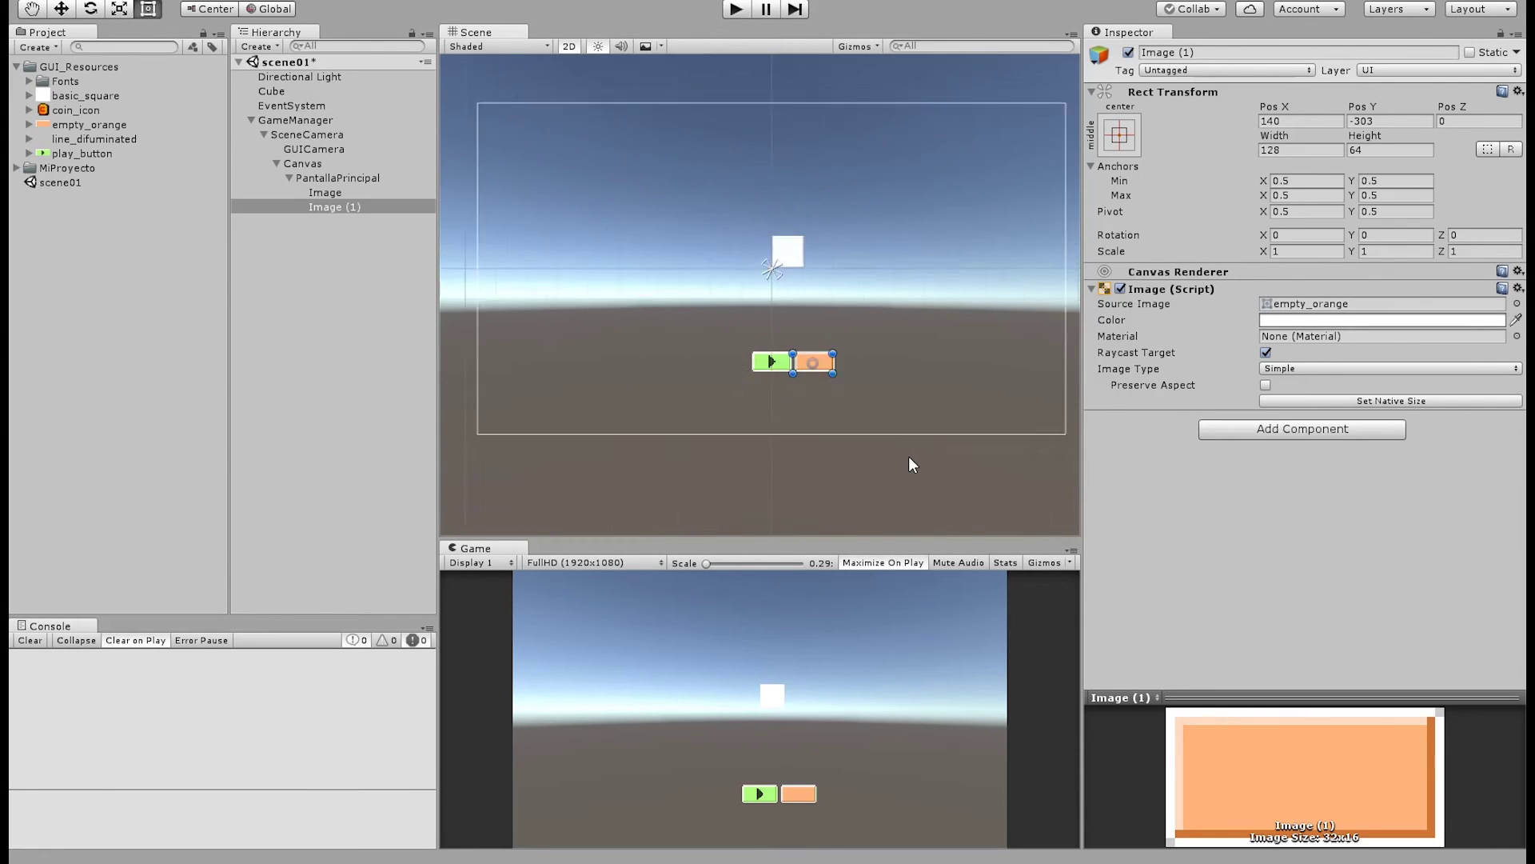
click(326, 179)
click(326, 207)
click(327, 193)
click(328, 179)
click(324, 208)
click(324, 246)
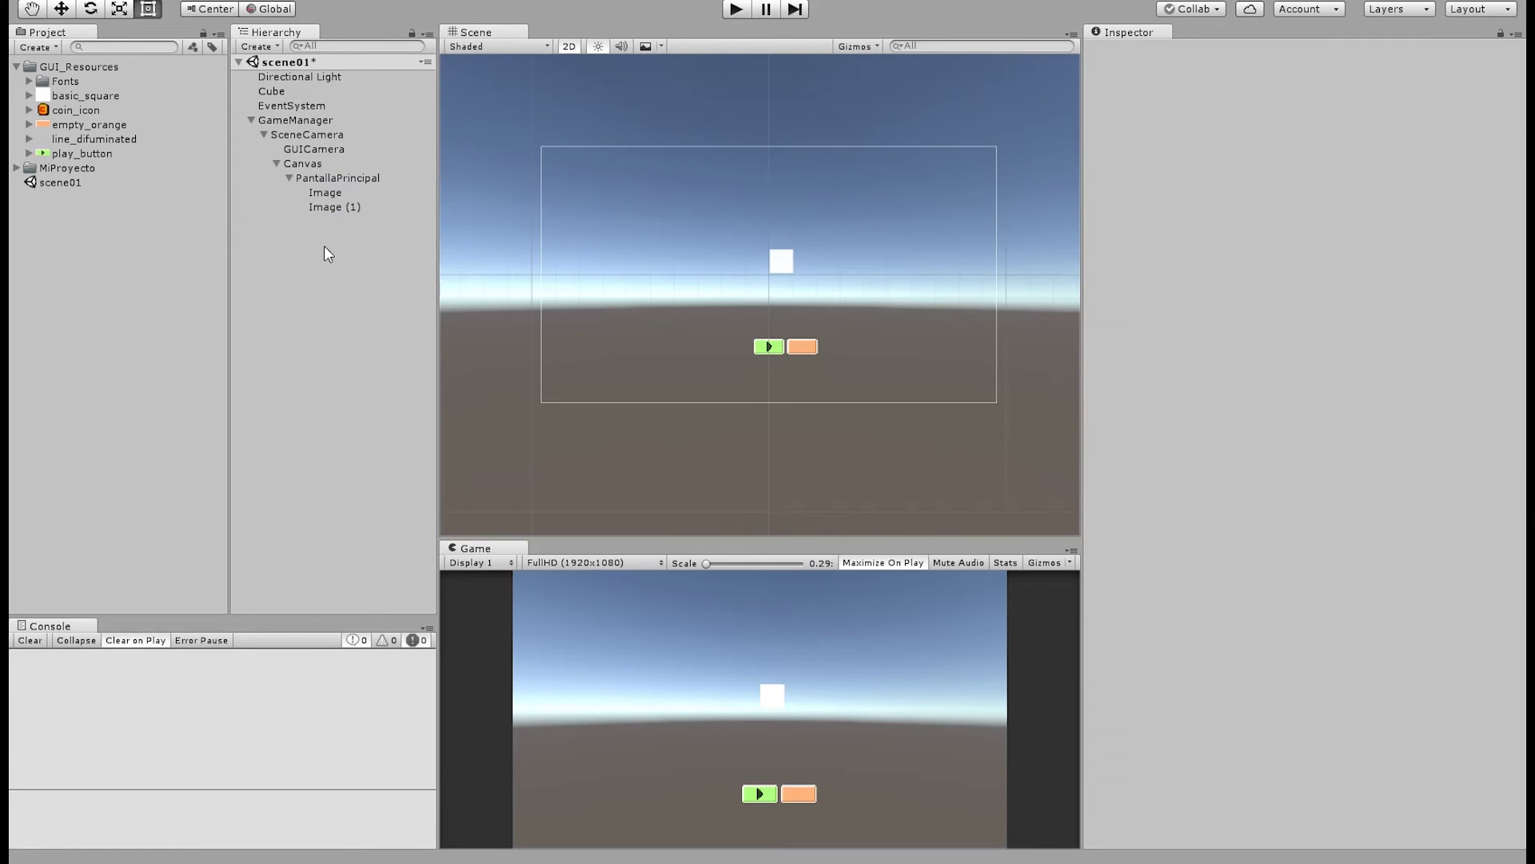
Add a UI Button under PantallaPrincipal, enlarge it to about 254 by 154 and place it left of the play button, around Pos -284, -348
click(345, 176)
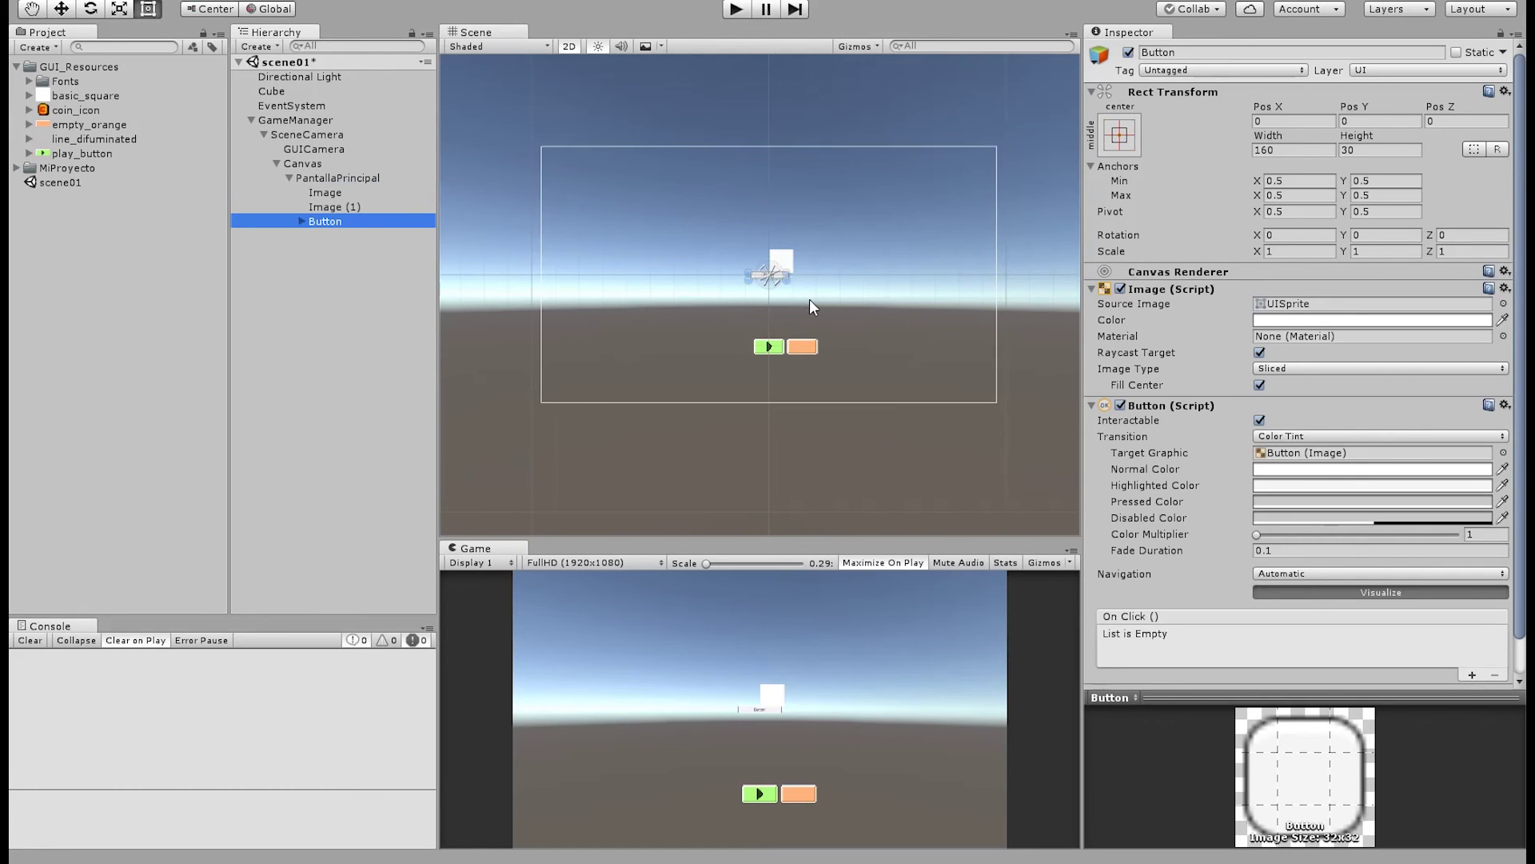
scroll(809, 300, up, 4)
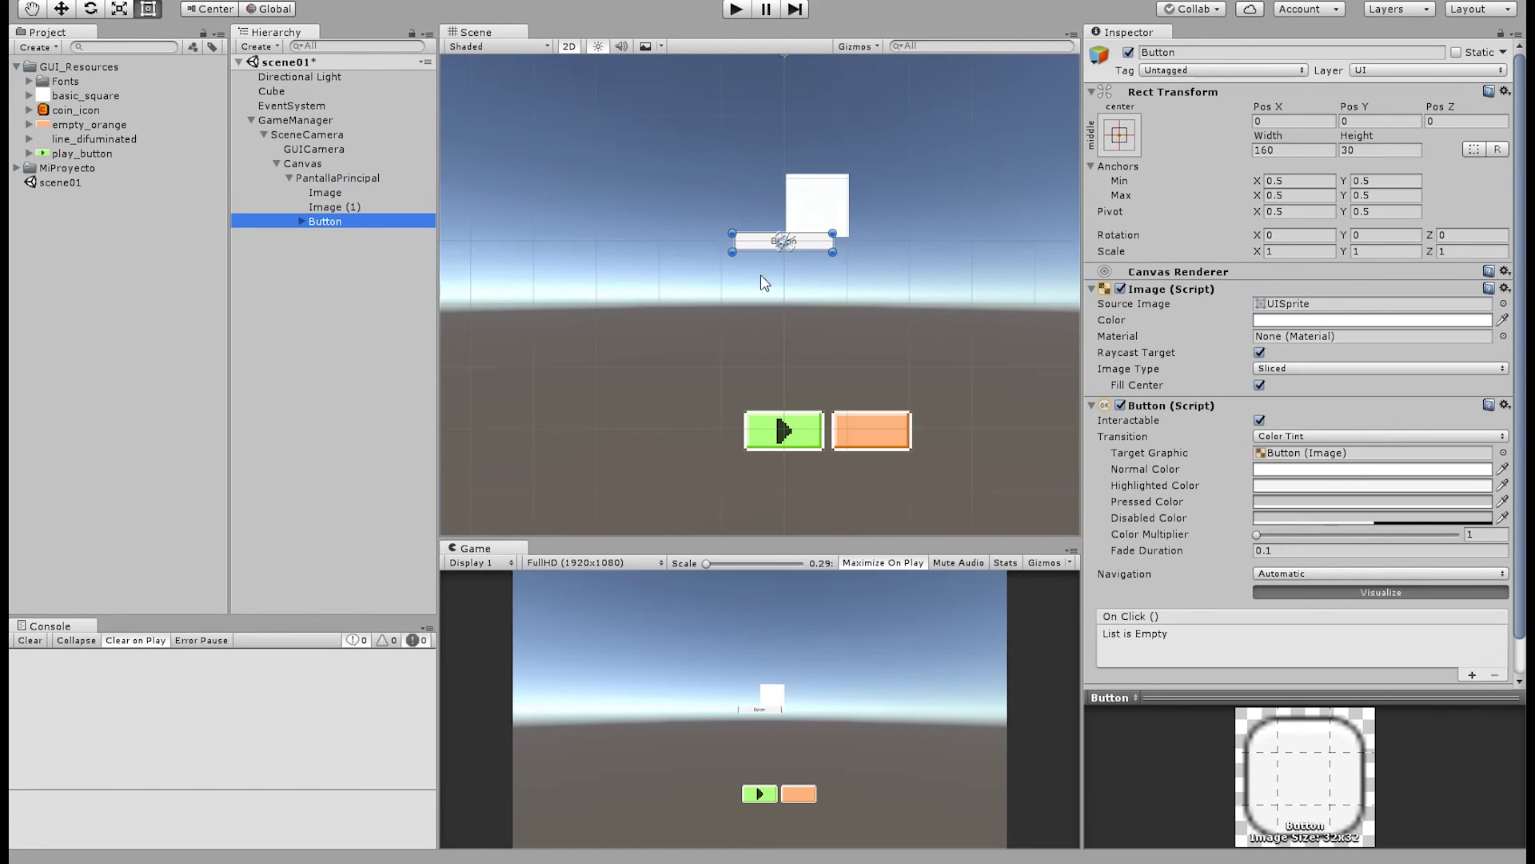
drag(730, 252, 666, 340)
drag(744, 309, 599, 477)
middle_drag(883, 359, 976, 271)
scroll(964, 278, down, 1)
Expand the new Button in the Hierarchy and inspect its Text child and its Image component's Source Image
click(302, 221)
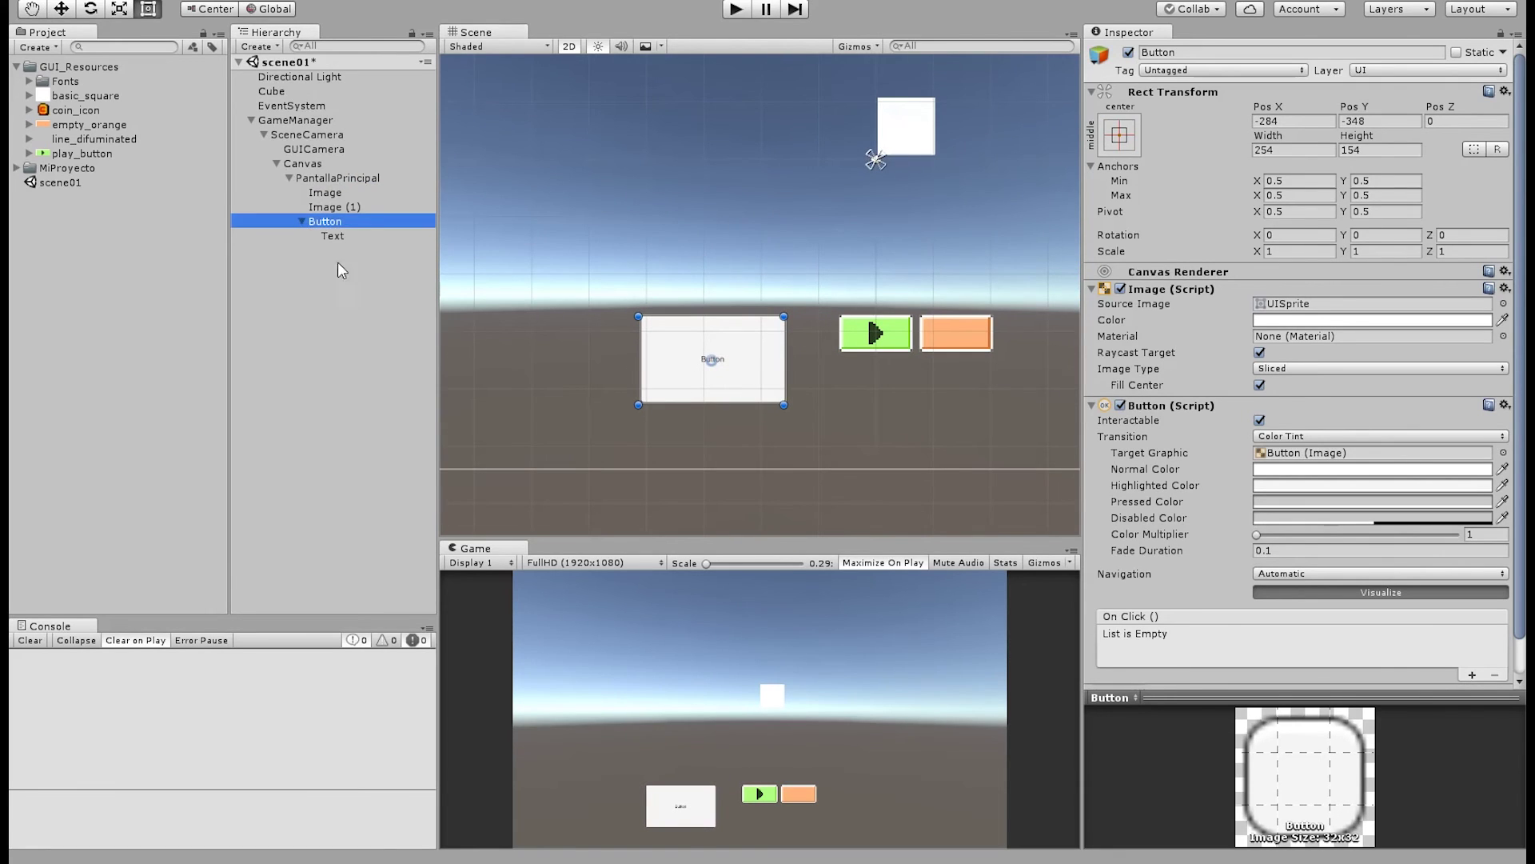
click(367, 235)
click(324, 222)
click(1502, 304)
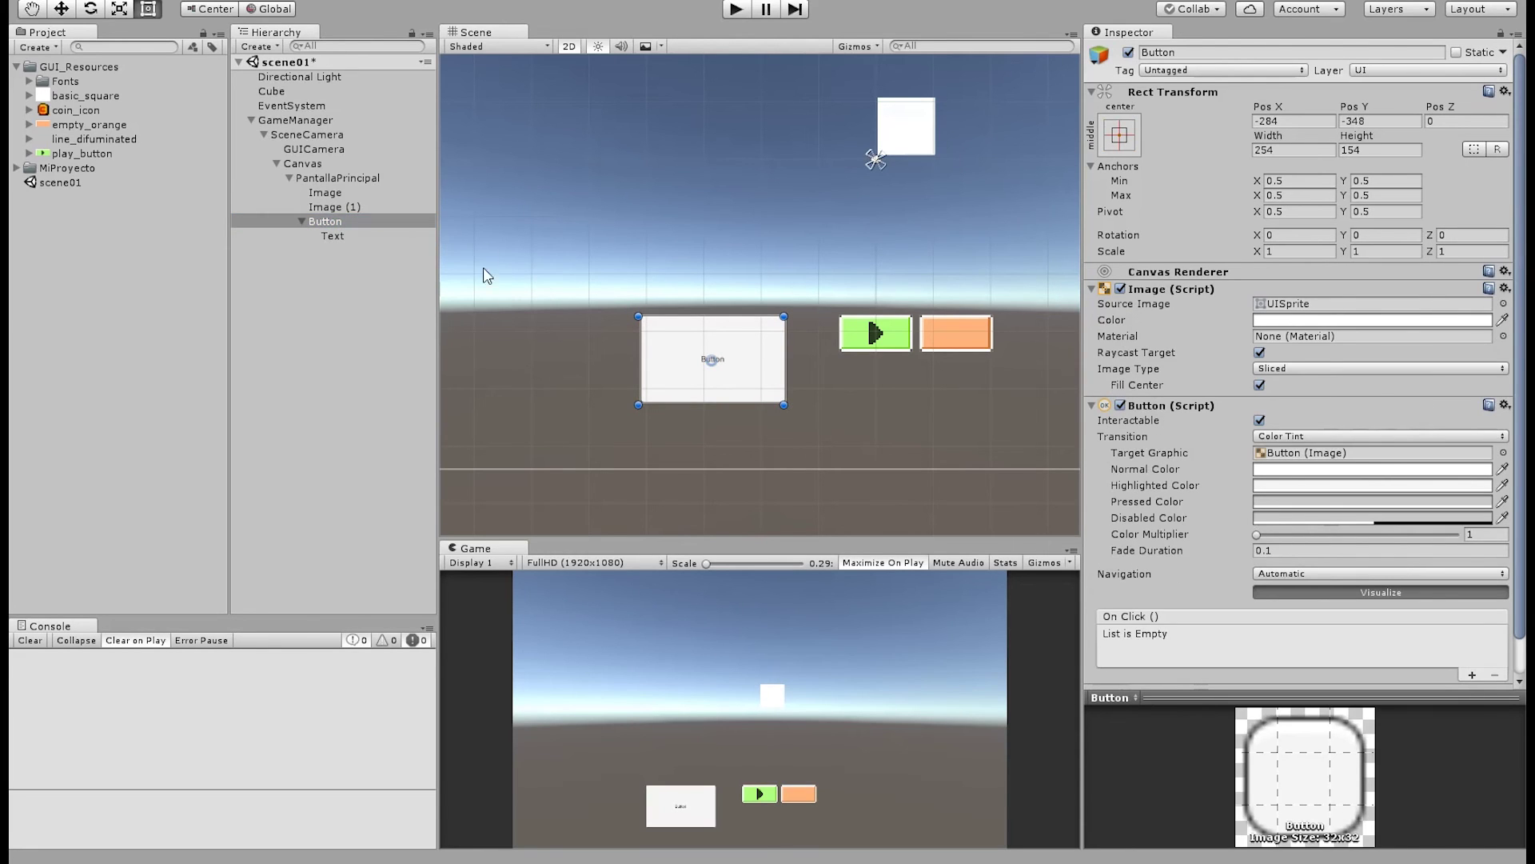
Set the Button's Source Image to empty_orange and its Text child's font to LondrinaSolid-Regular with font size 63
double_click(773, 145)
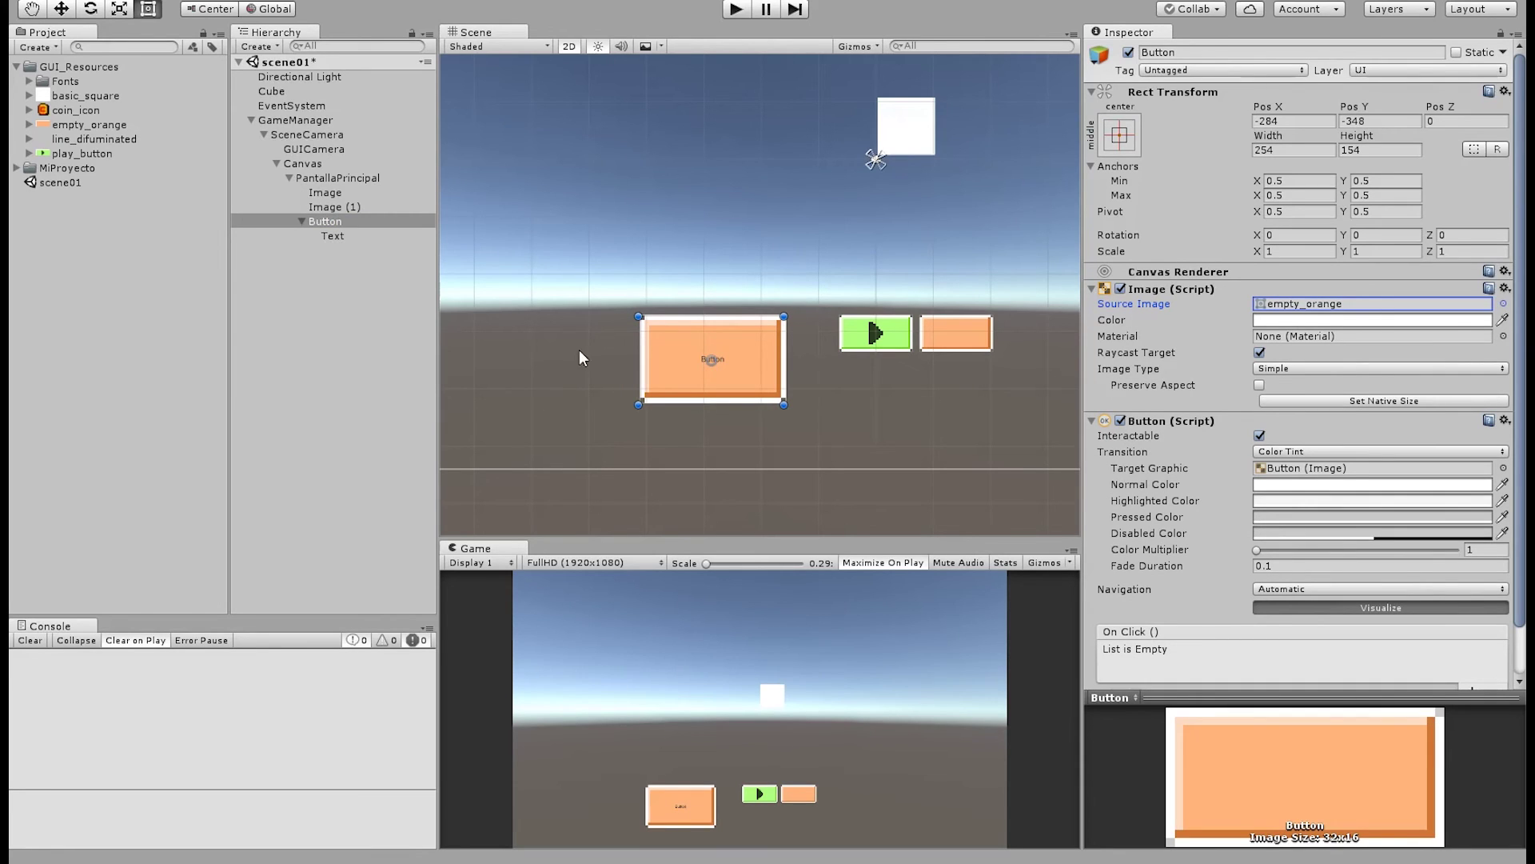
click(356, 236)
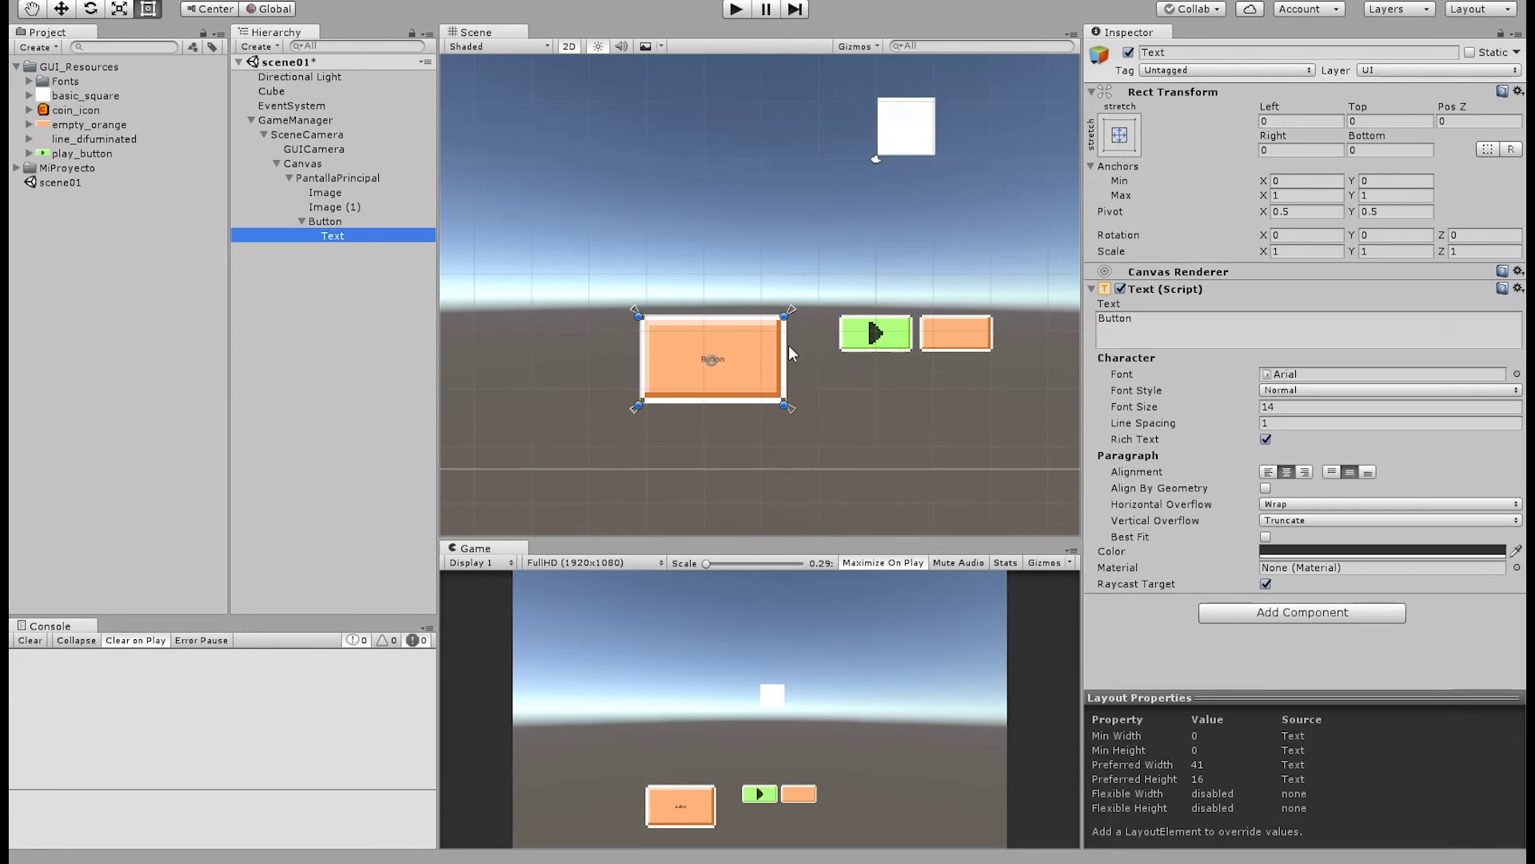
click(1517, 374)
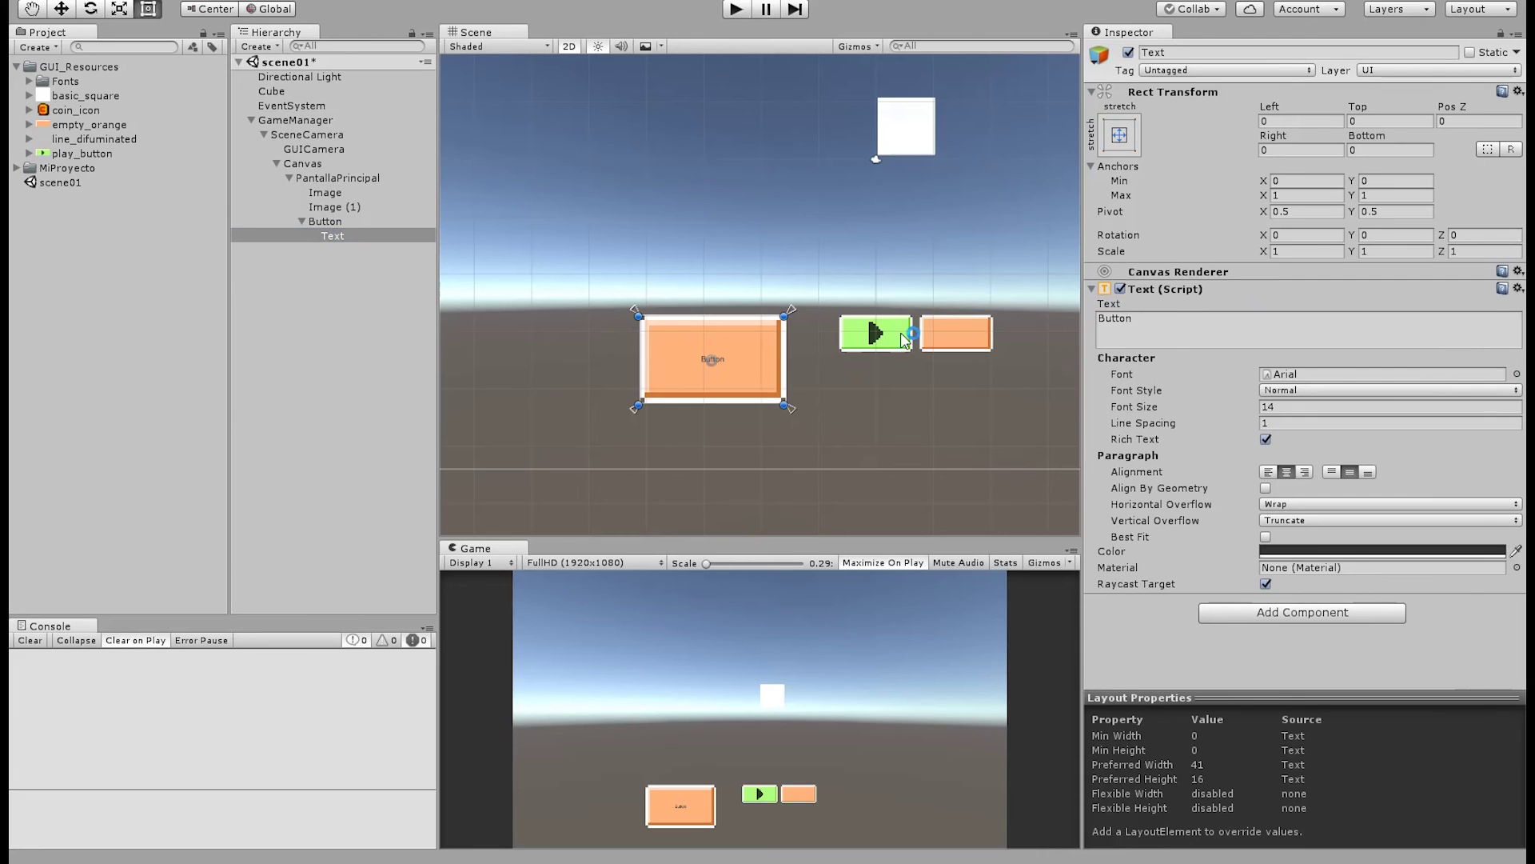
double_click(517, 154)
drag(1230, 409, 1292, 416)
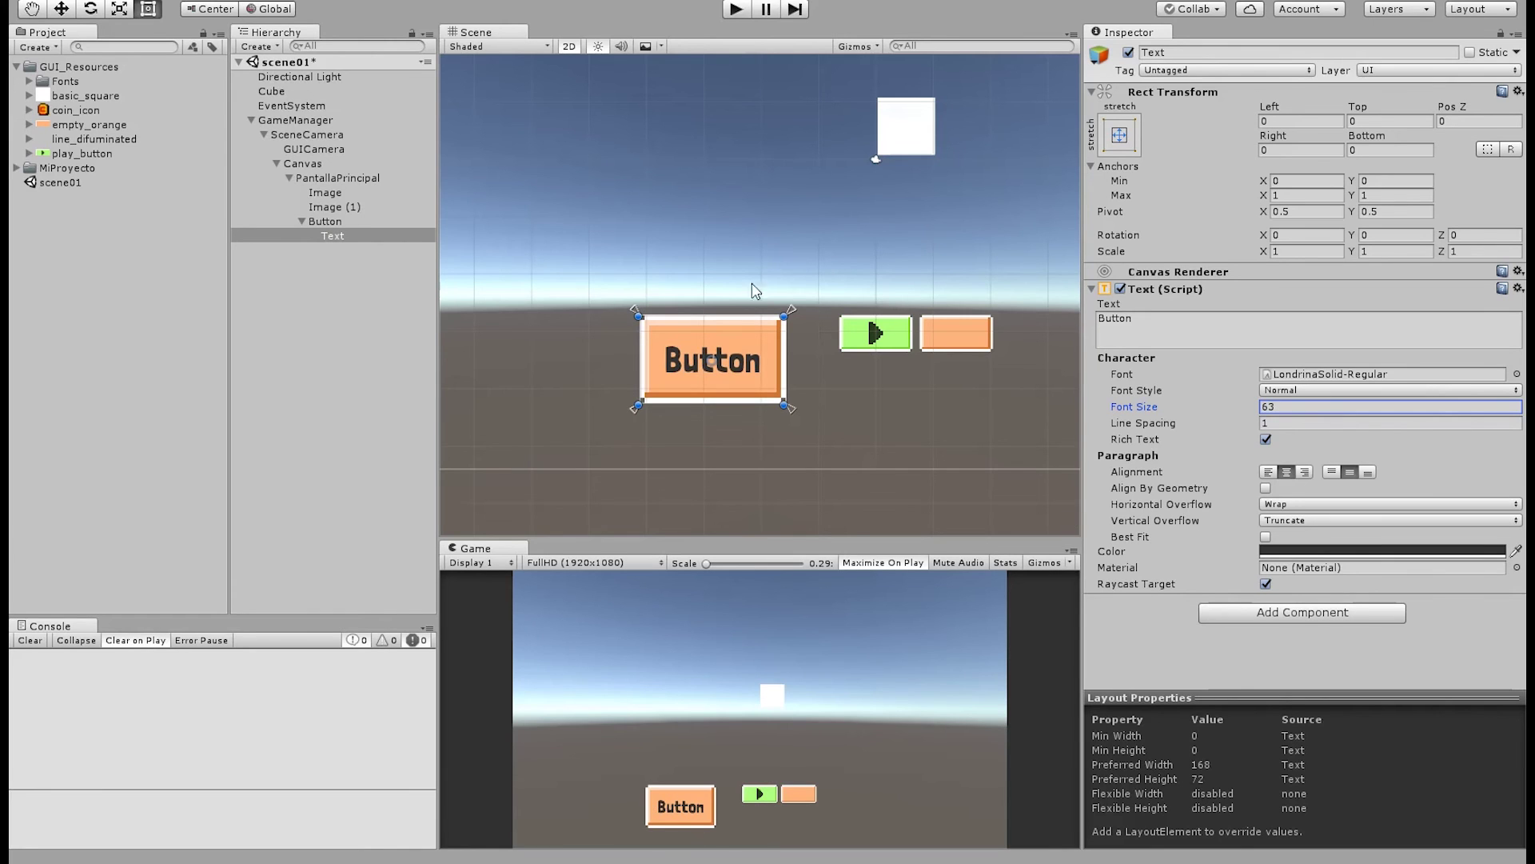
Set the Sprite Mode of the empty_orange texture to Multiple
click(376, 221)
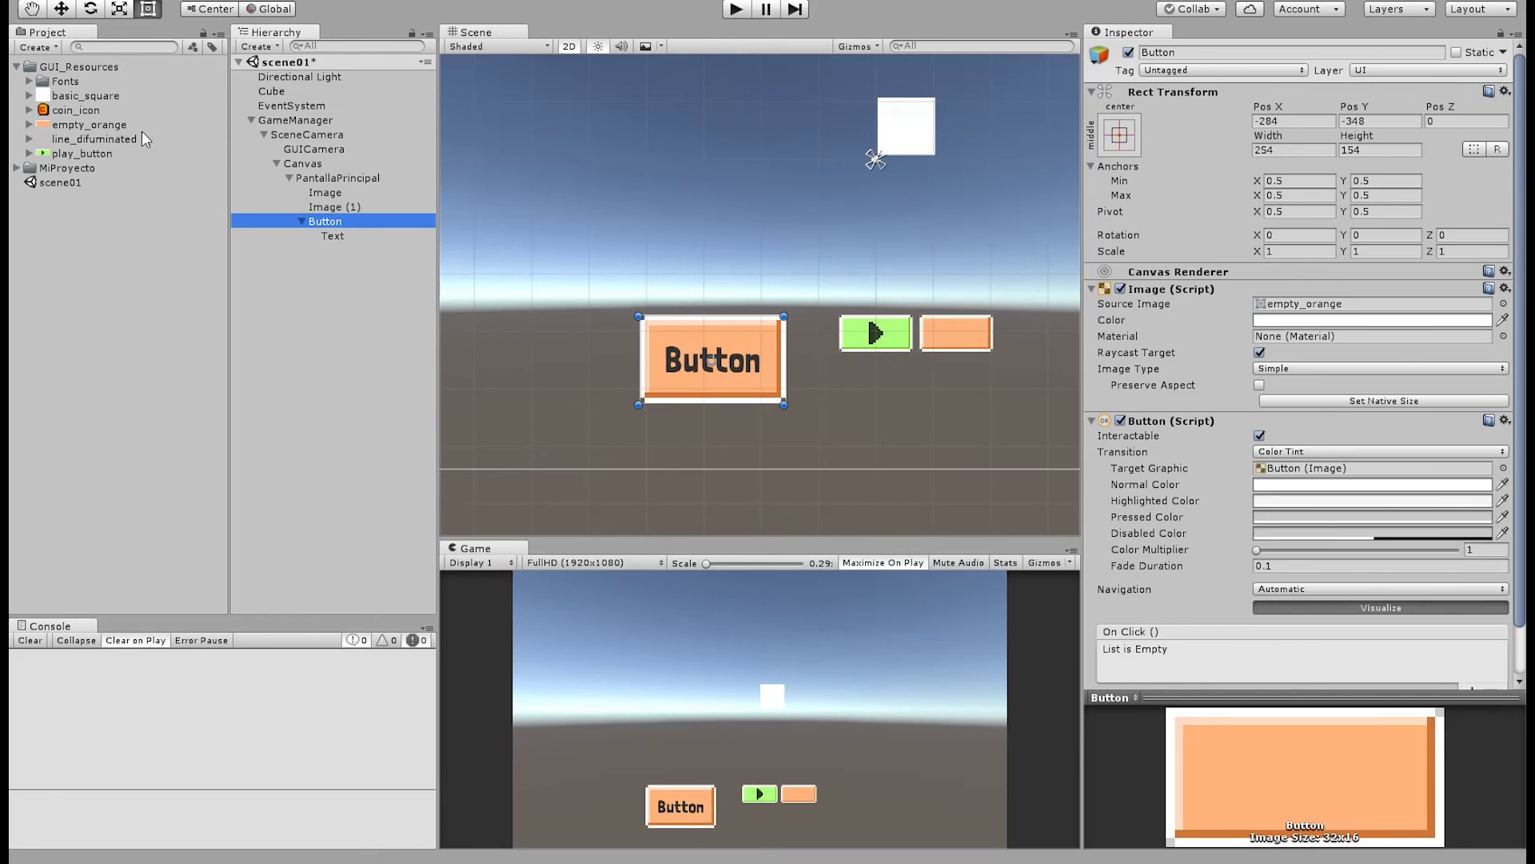
click(73, 124)
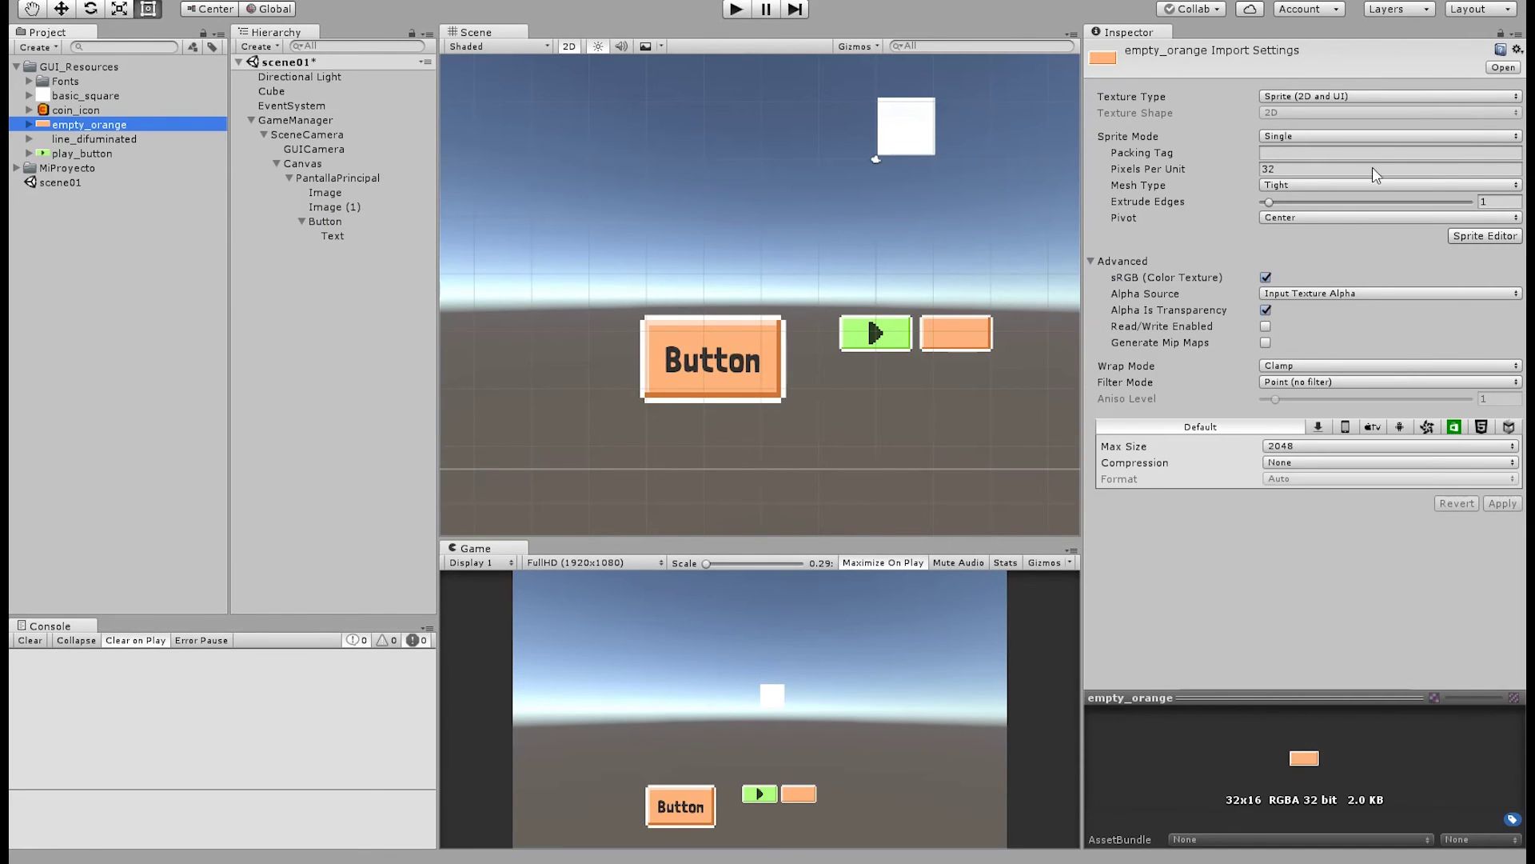
click(1324, 180)
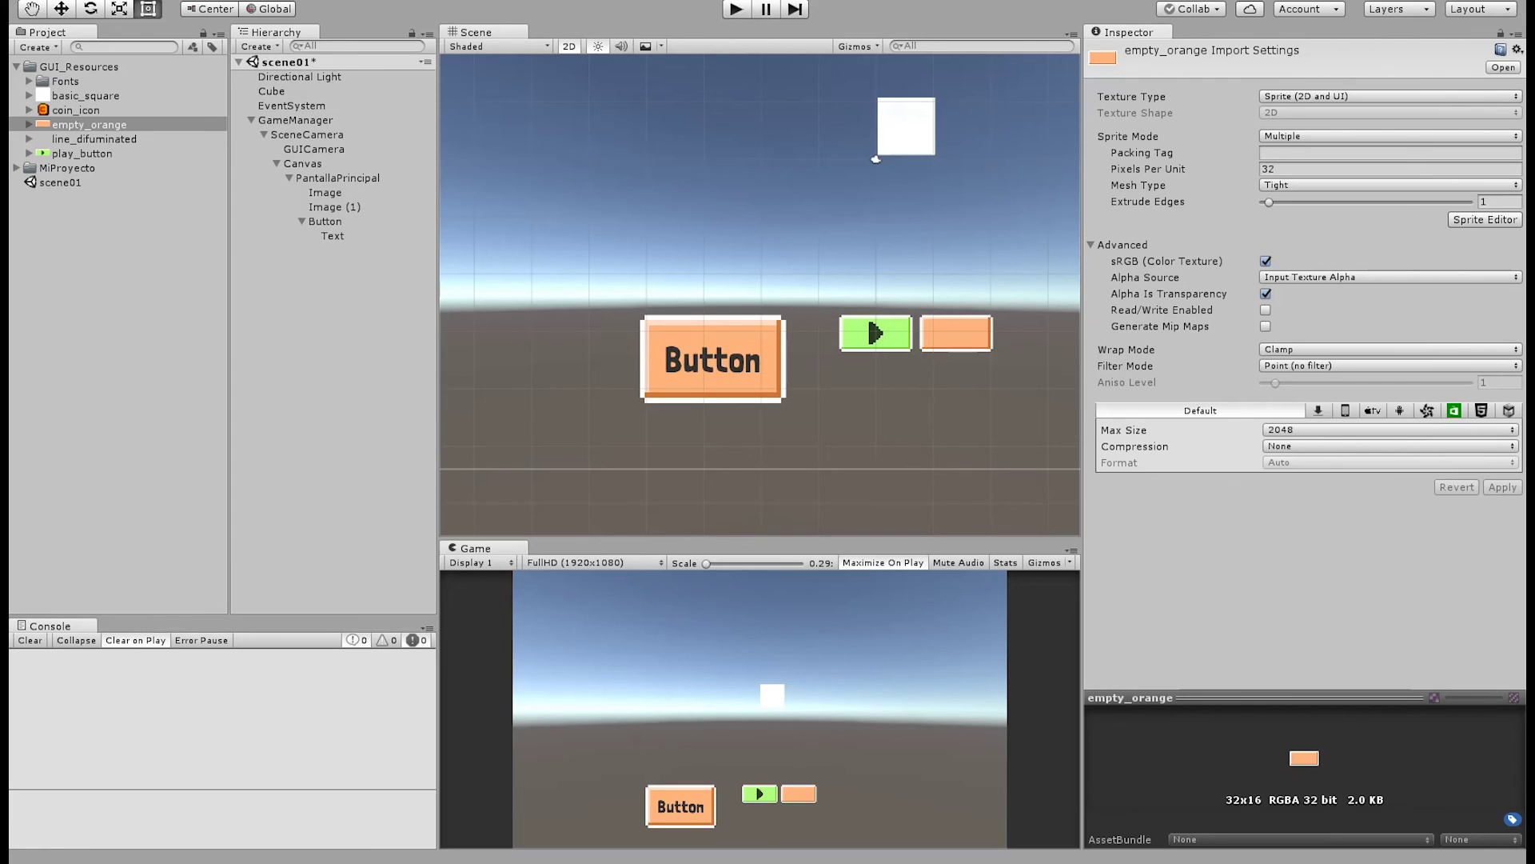
Try the Filled and Tiled image types on the Button's Image component and leave Image Type set to Sliced
click(325, 222)
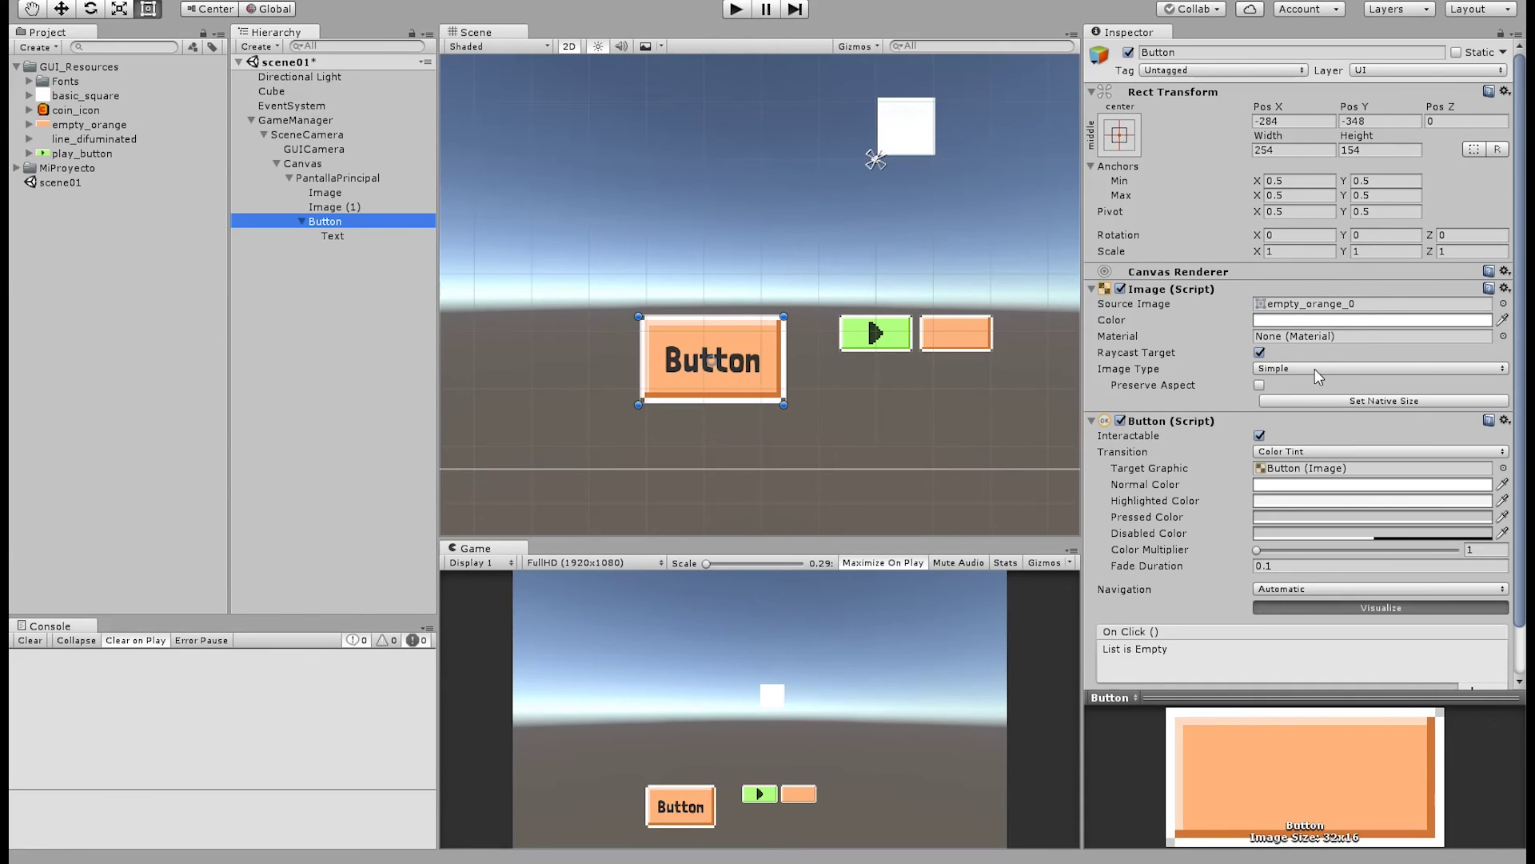
click(1304, 410)
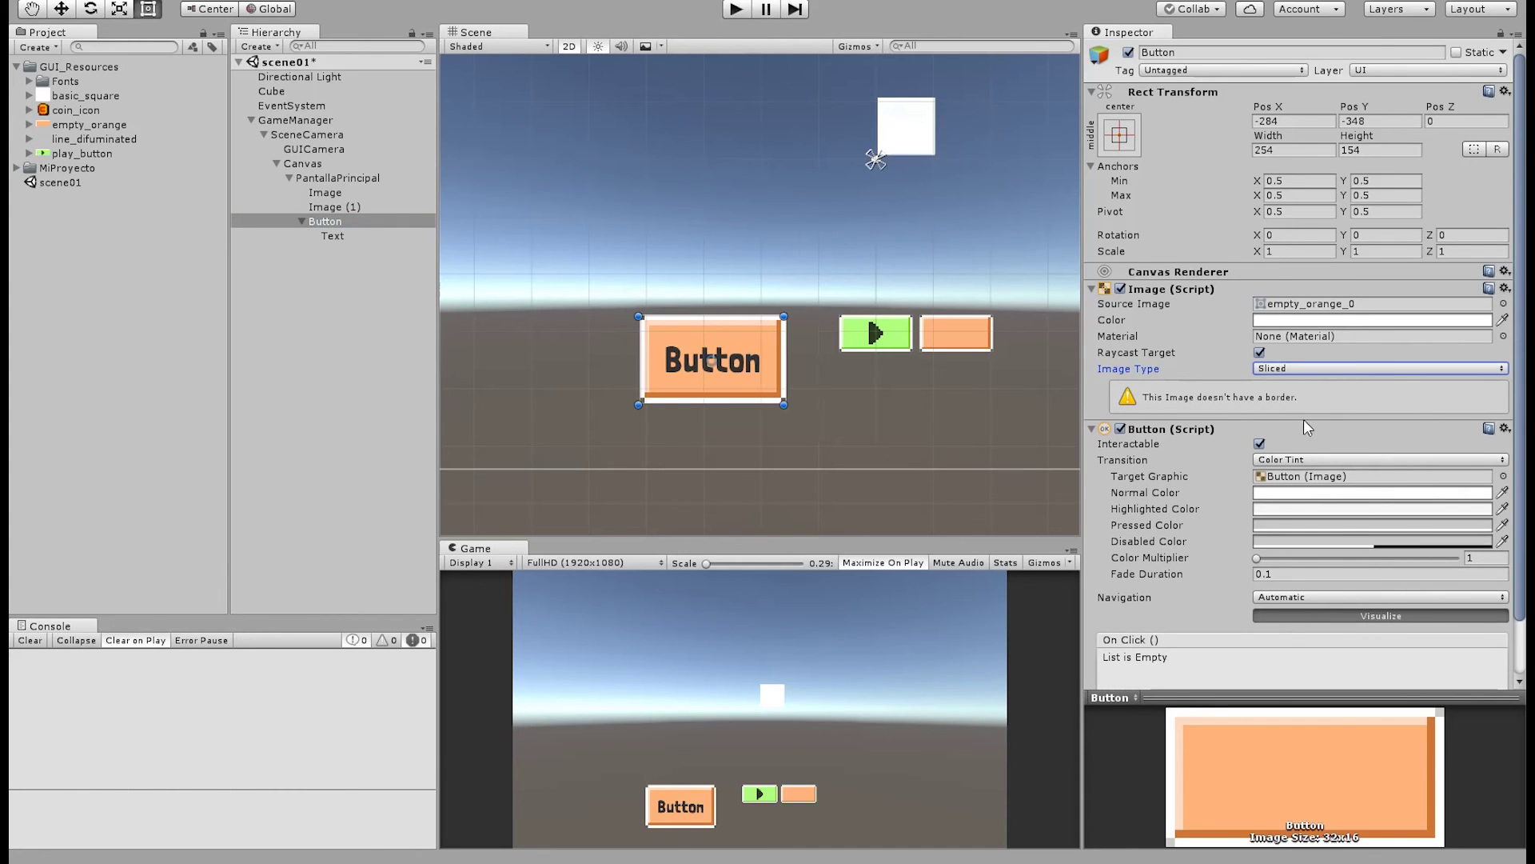
click(1302, 445)
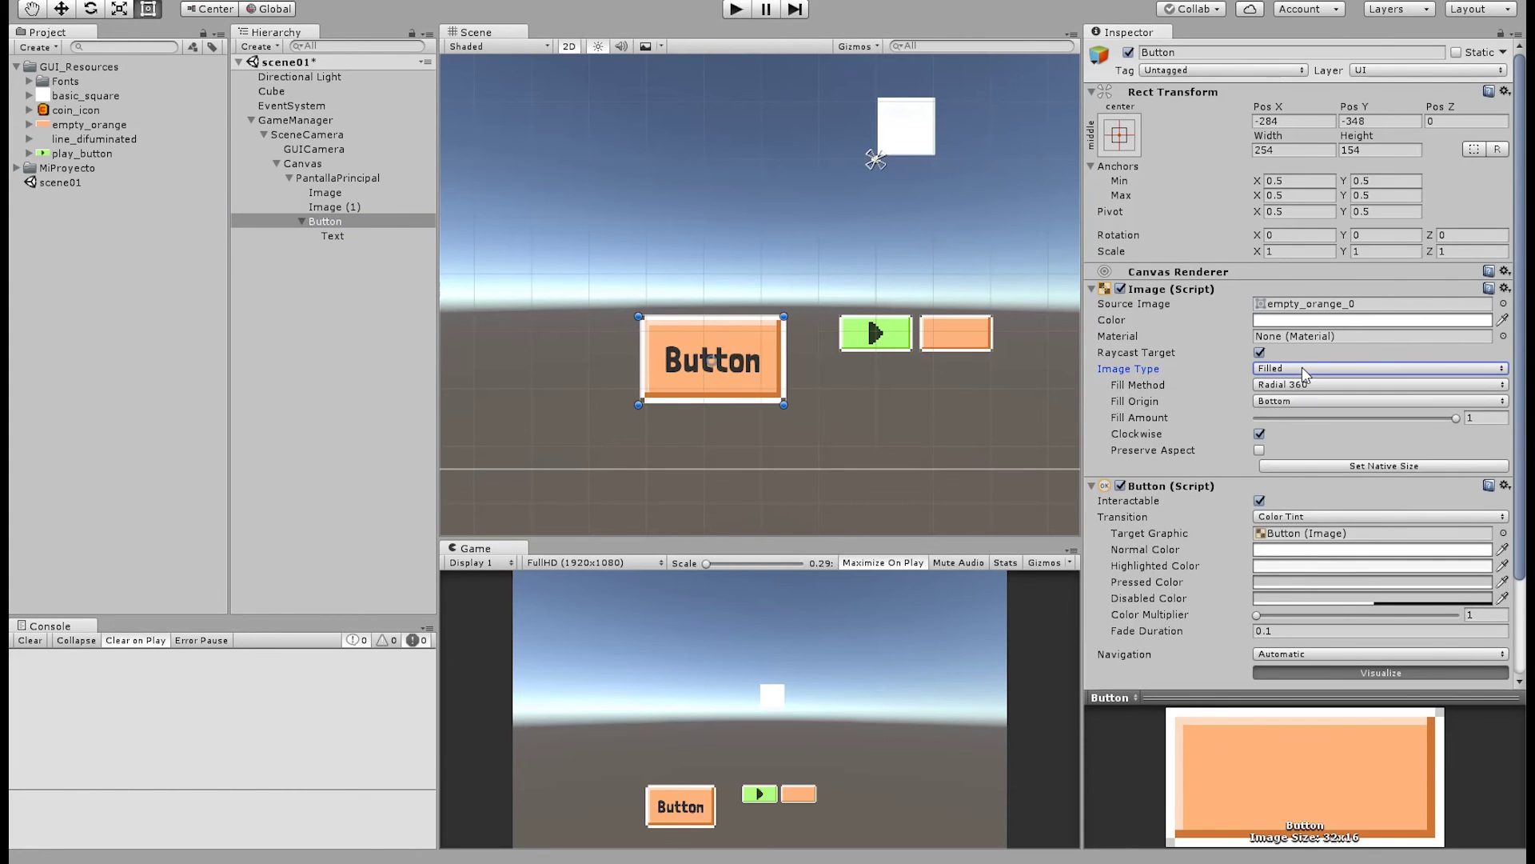
click(1305, 427)
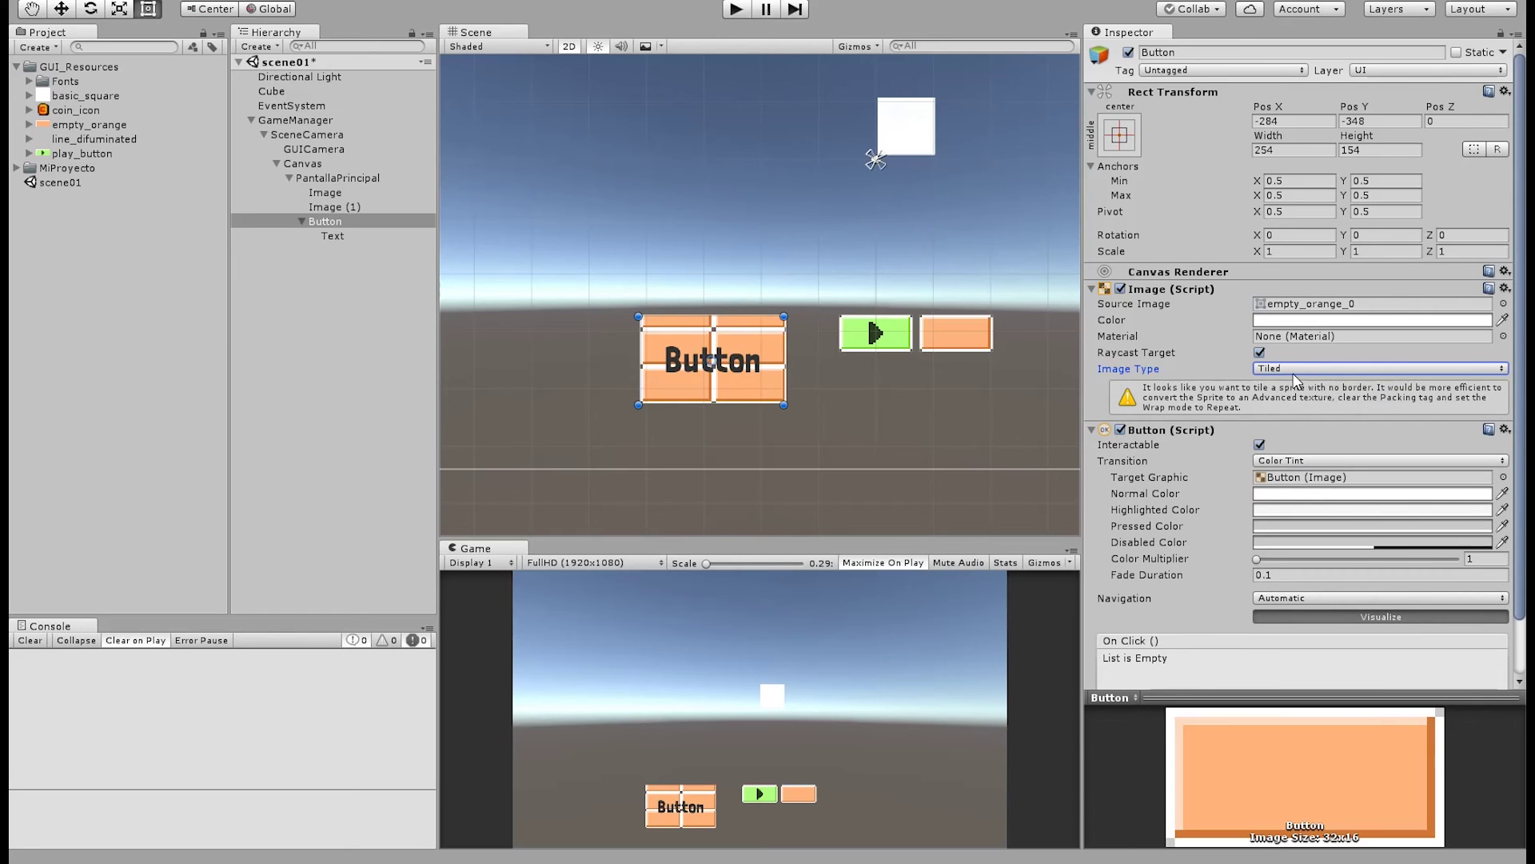
click(1291, 405)
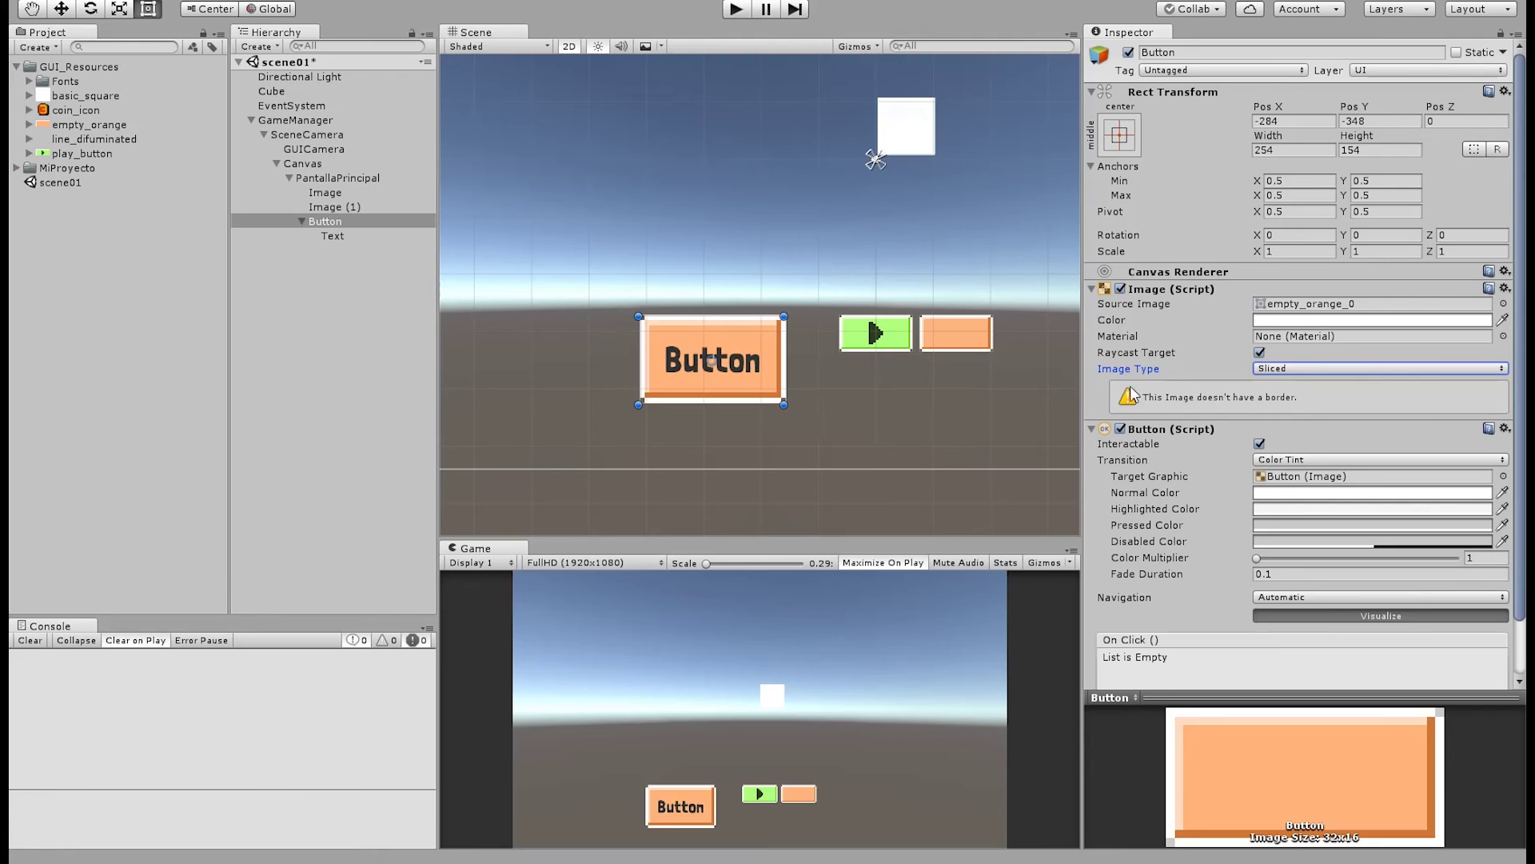
Check the empty_orange texture's sprite slicing and its Sprite Mode setting
click(87, 126)
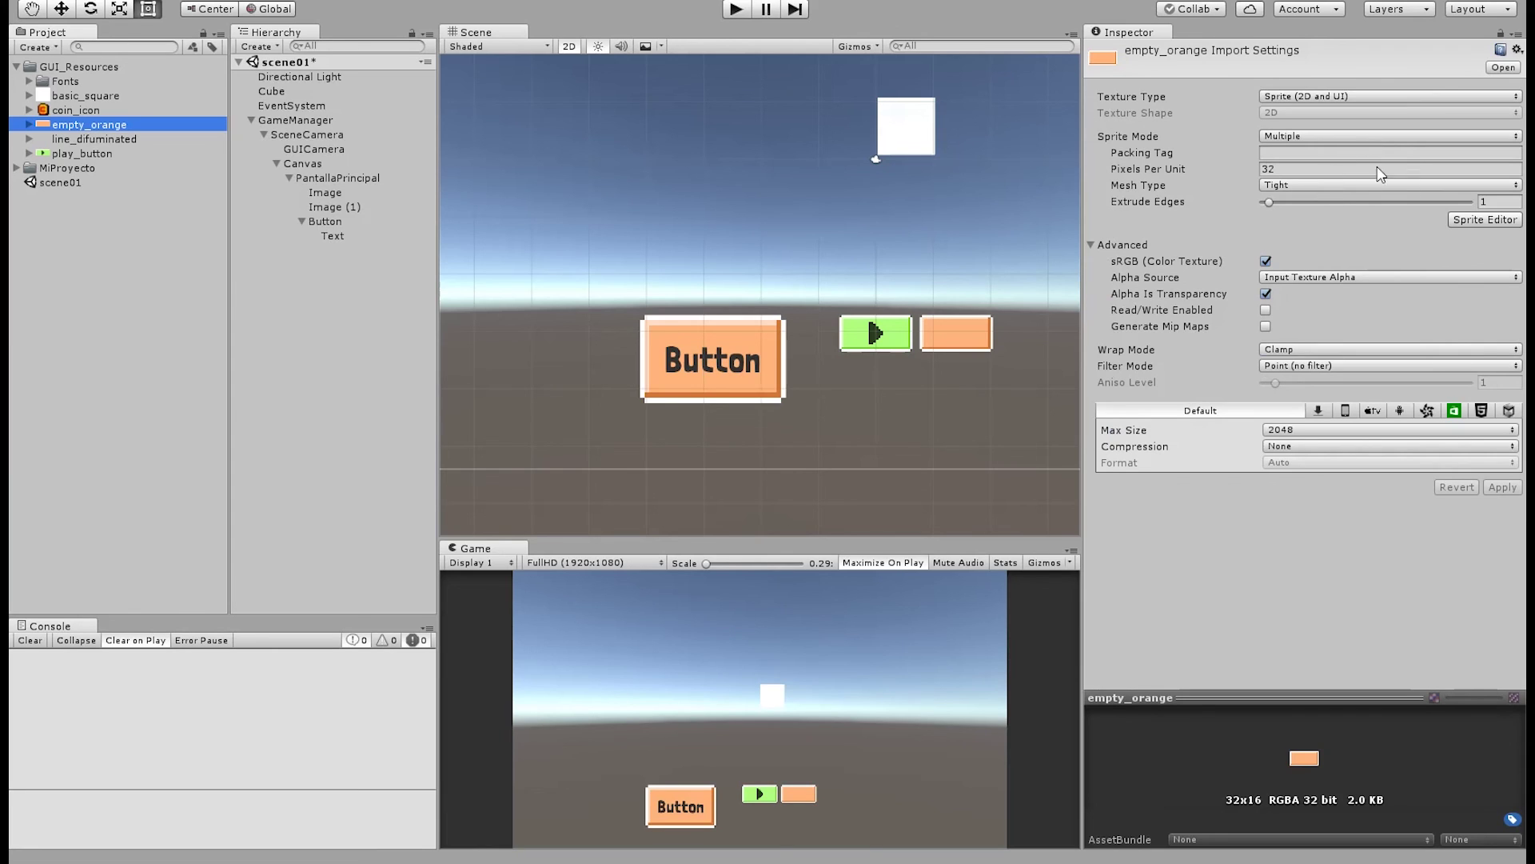
click(1471, 219)
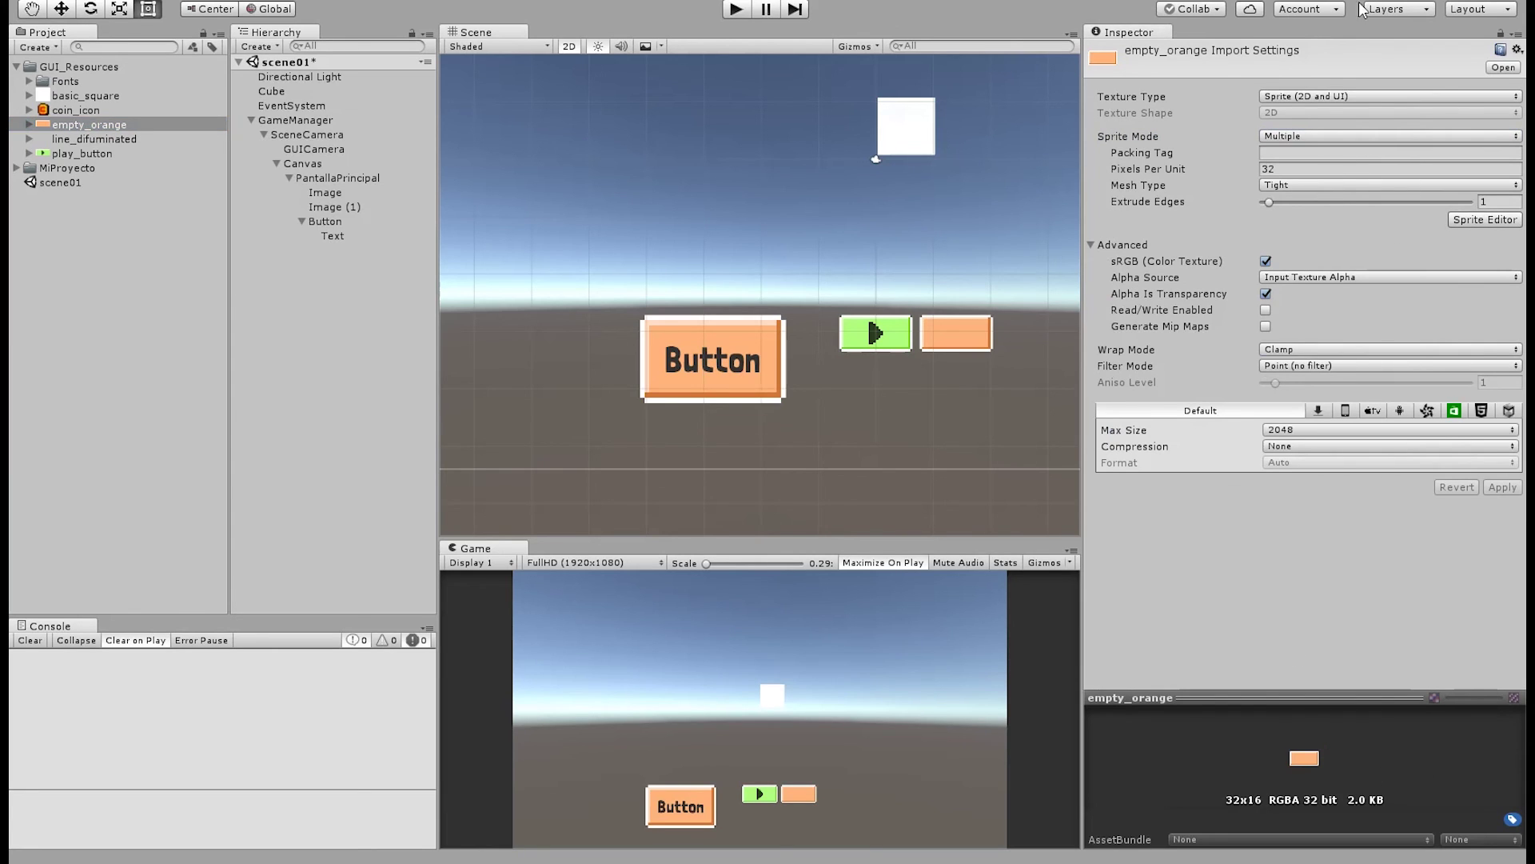
click(1330, 136)
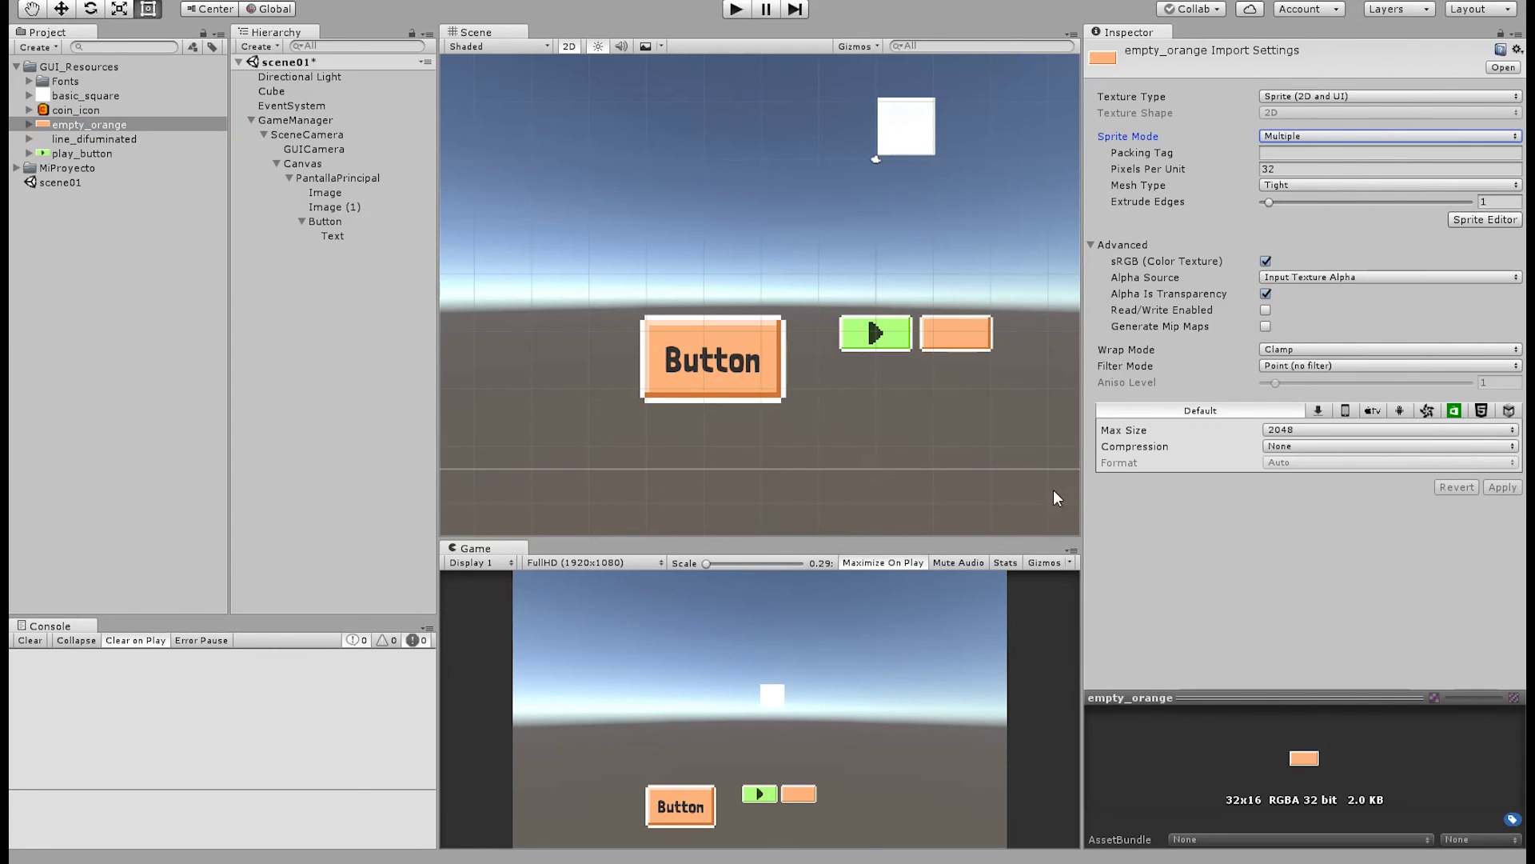
click(1246, 543)
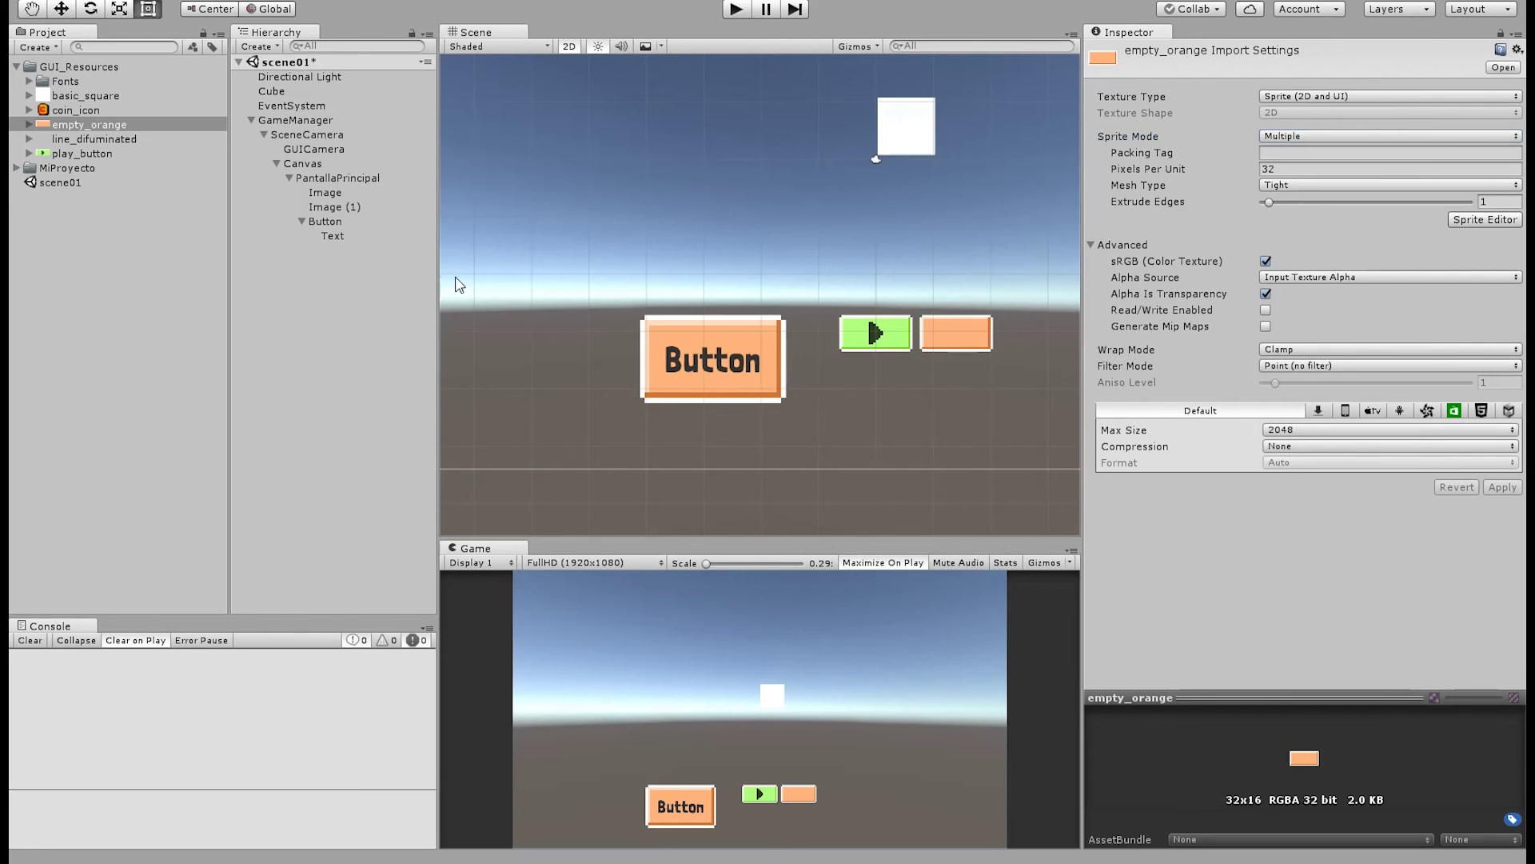
Set the Button's Source Image to the empty_orange_1 sprite
click(327, 222)
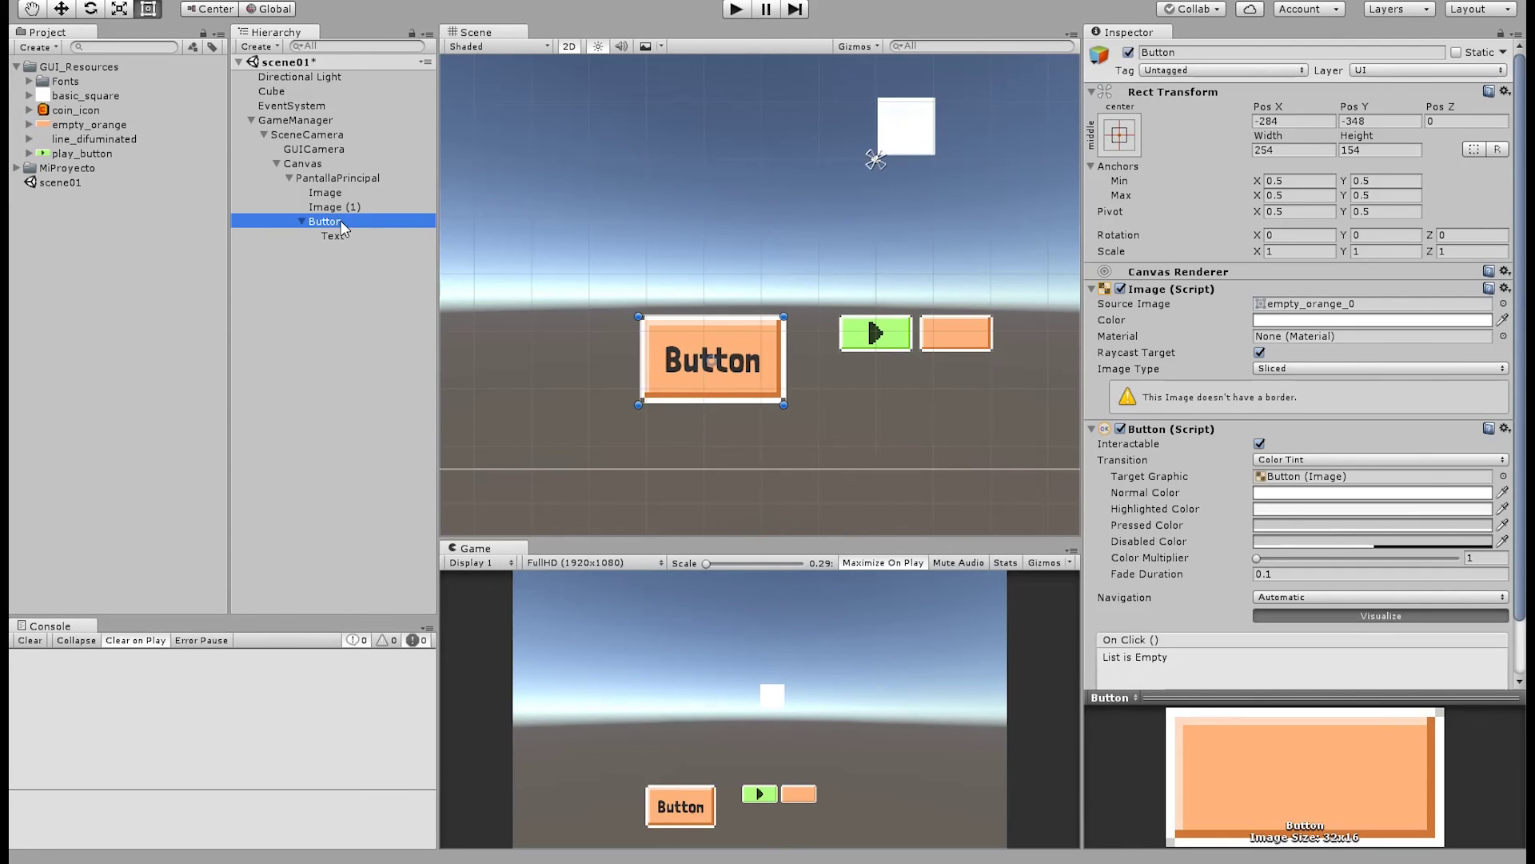
click(1506, 304)
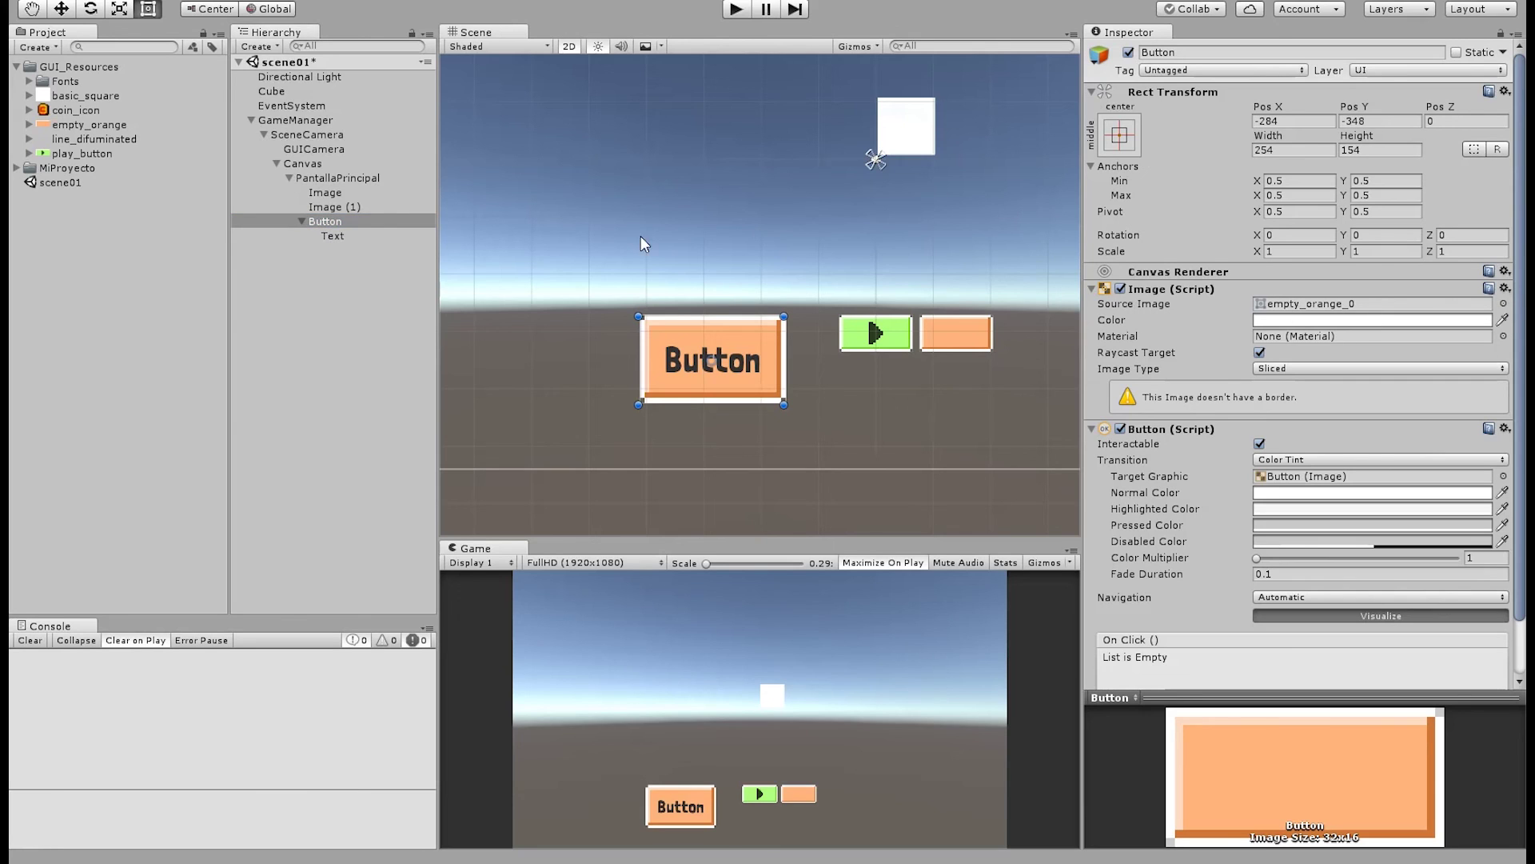
double_click(861, 143)
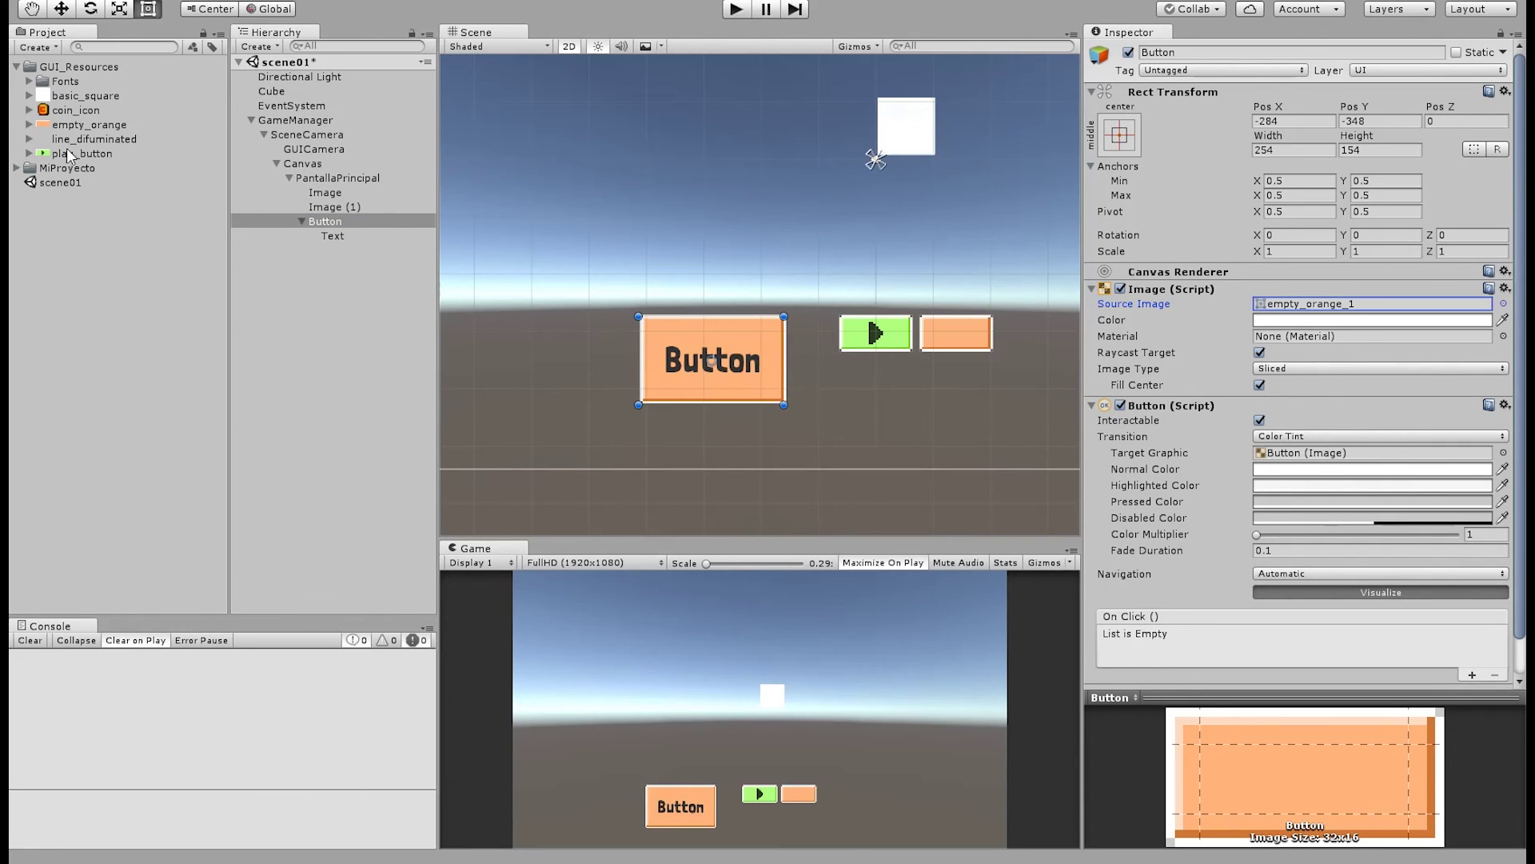
Expand the empty_orange texture to view its sub-sprites and collapse it again
click(72, 126)
click(30, 125)
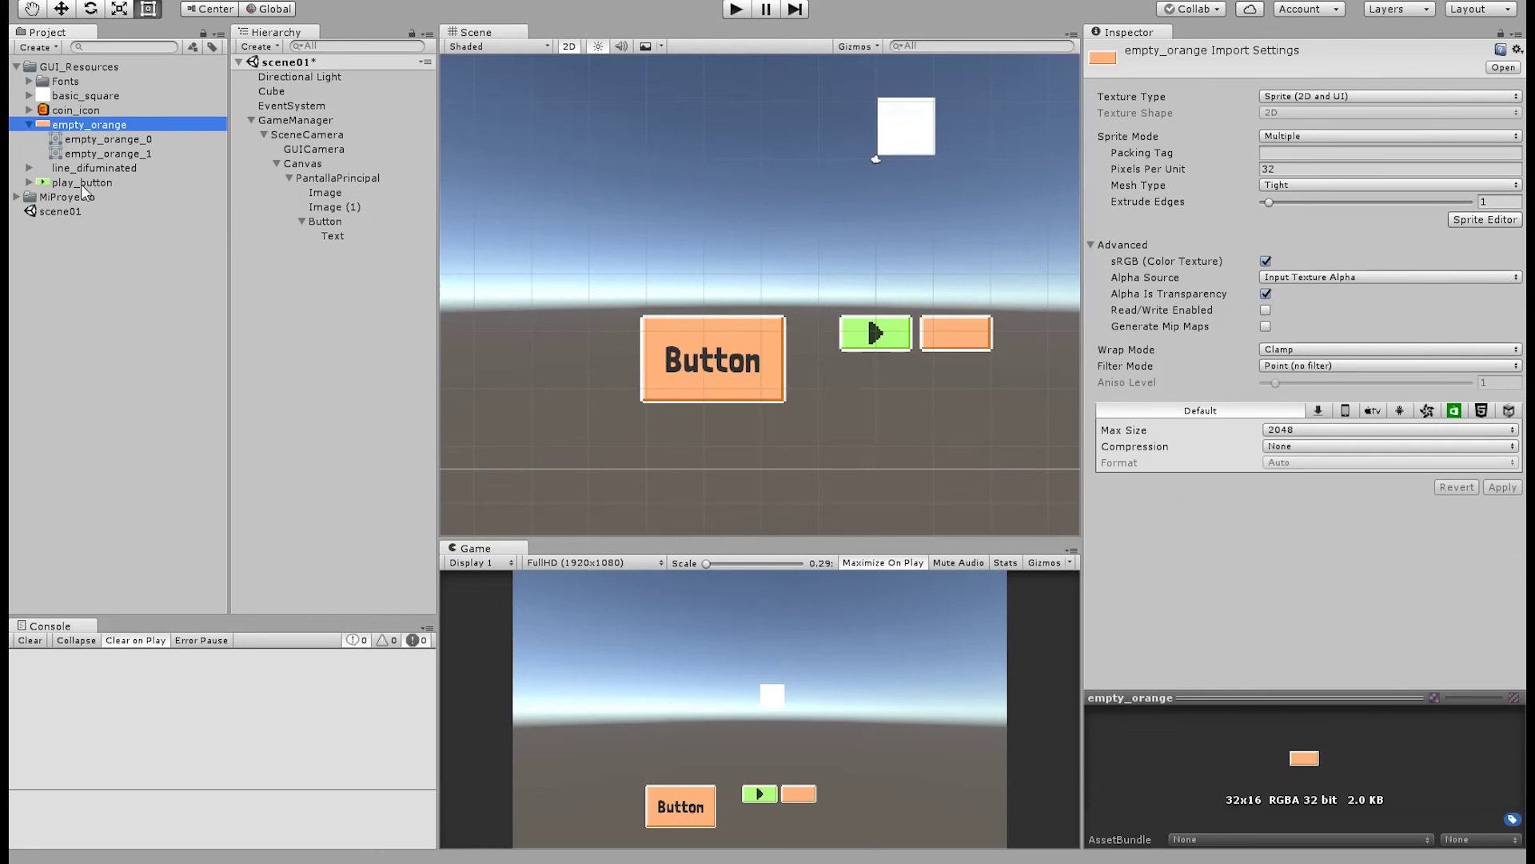
click(26, 127)
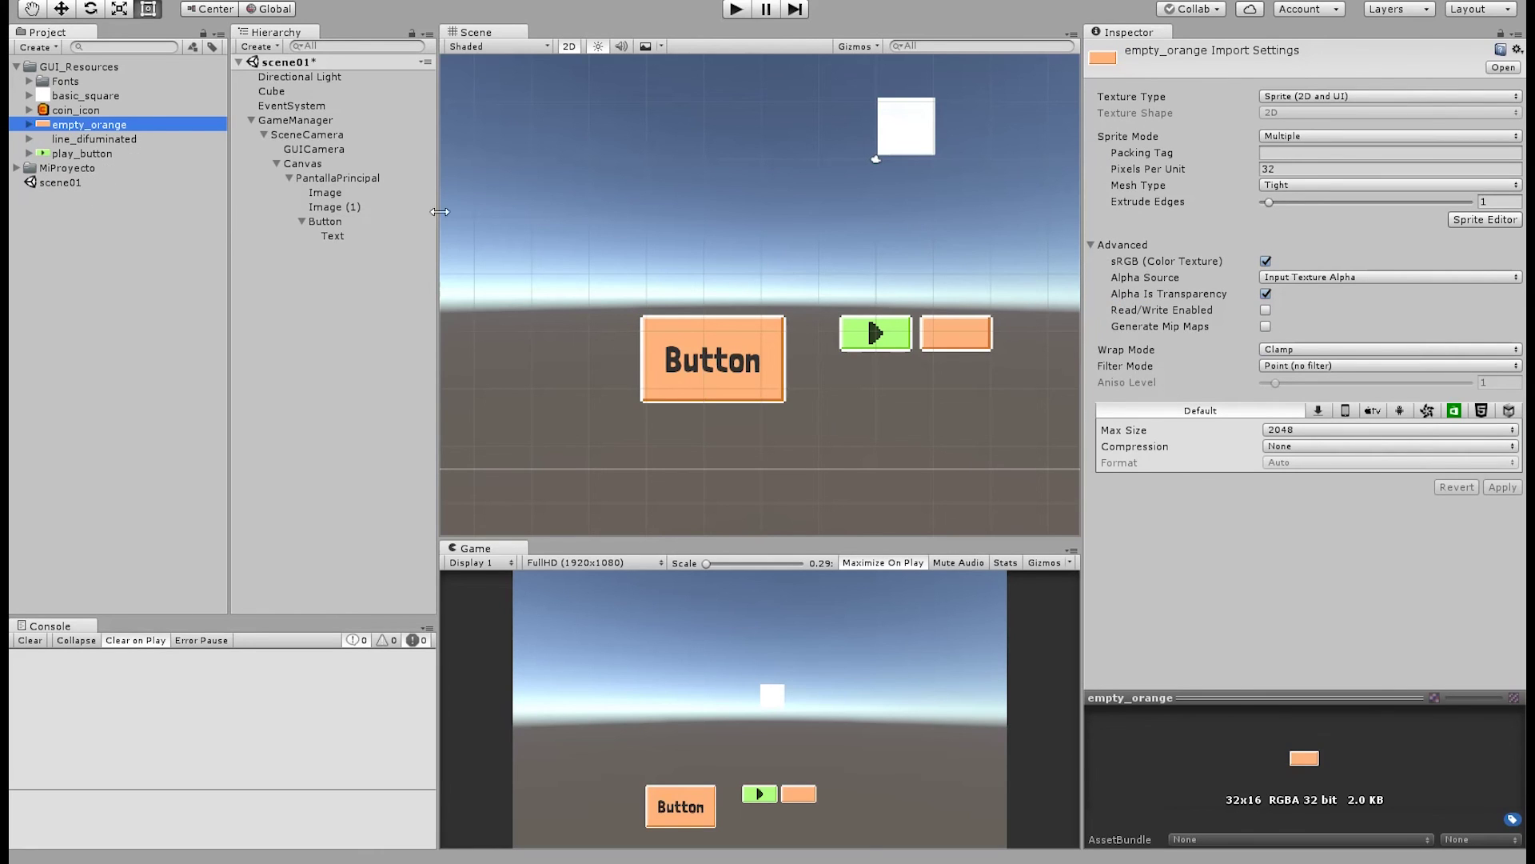
Stretch the Button into a wide bar of about 942 by 84 below the play button, around Pos 60, -383
scroll(678, 435, up, 5)
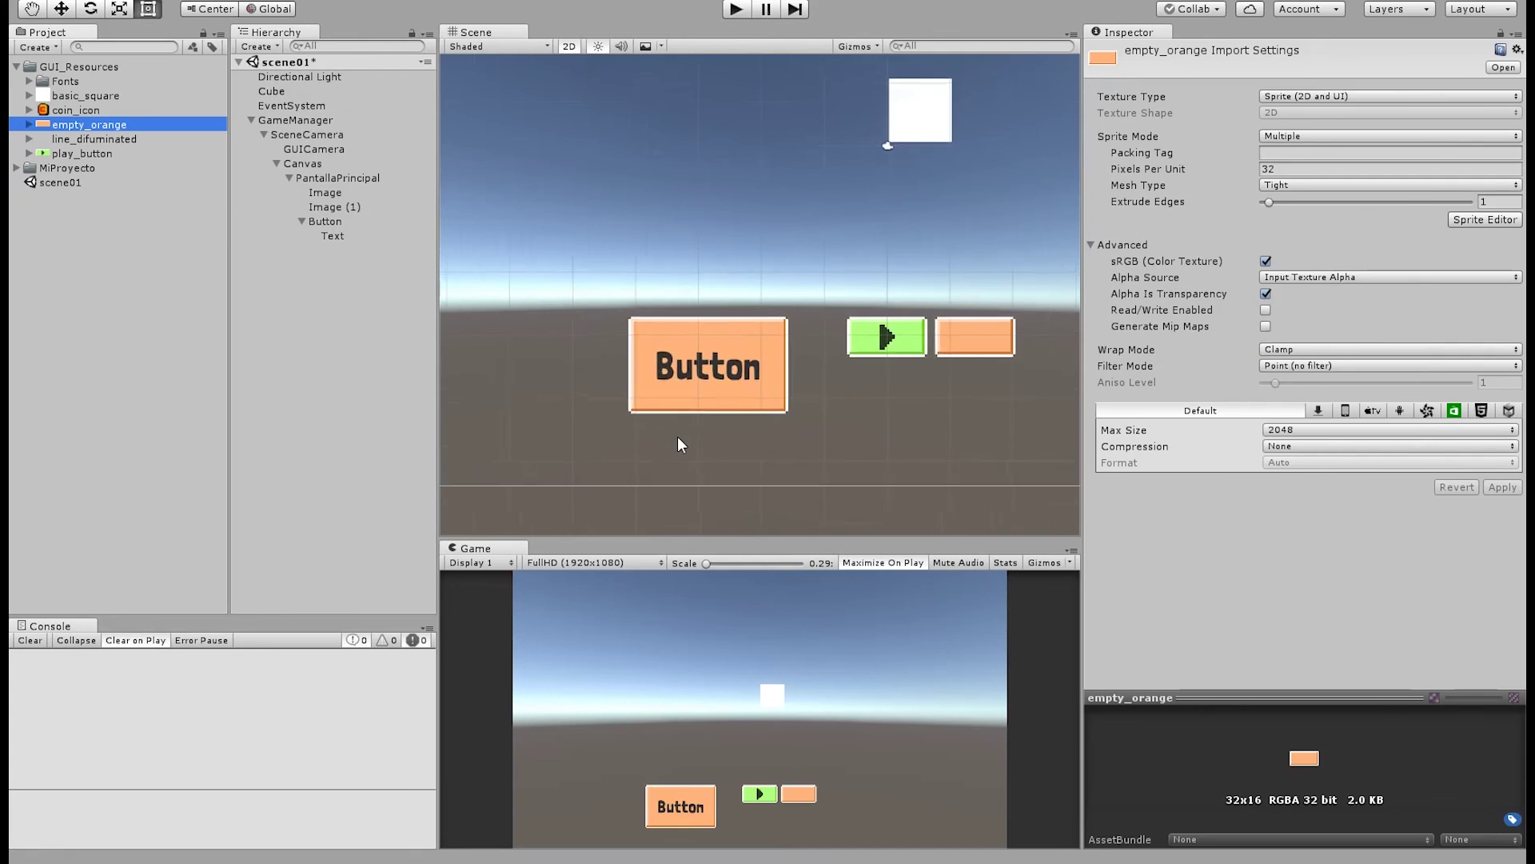
scroll(678, 435, down, 5)
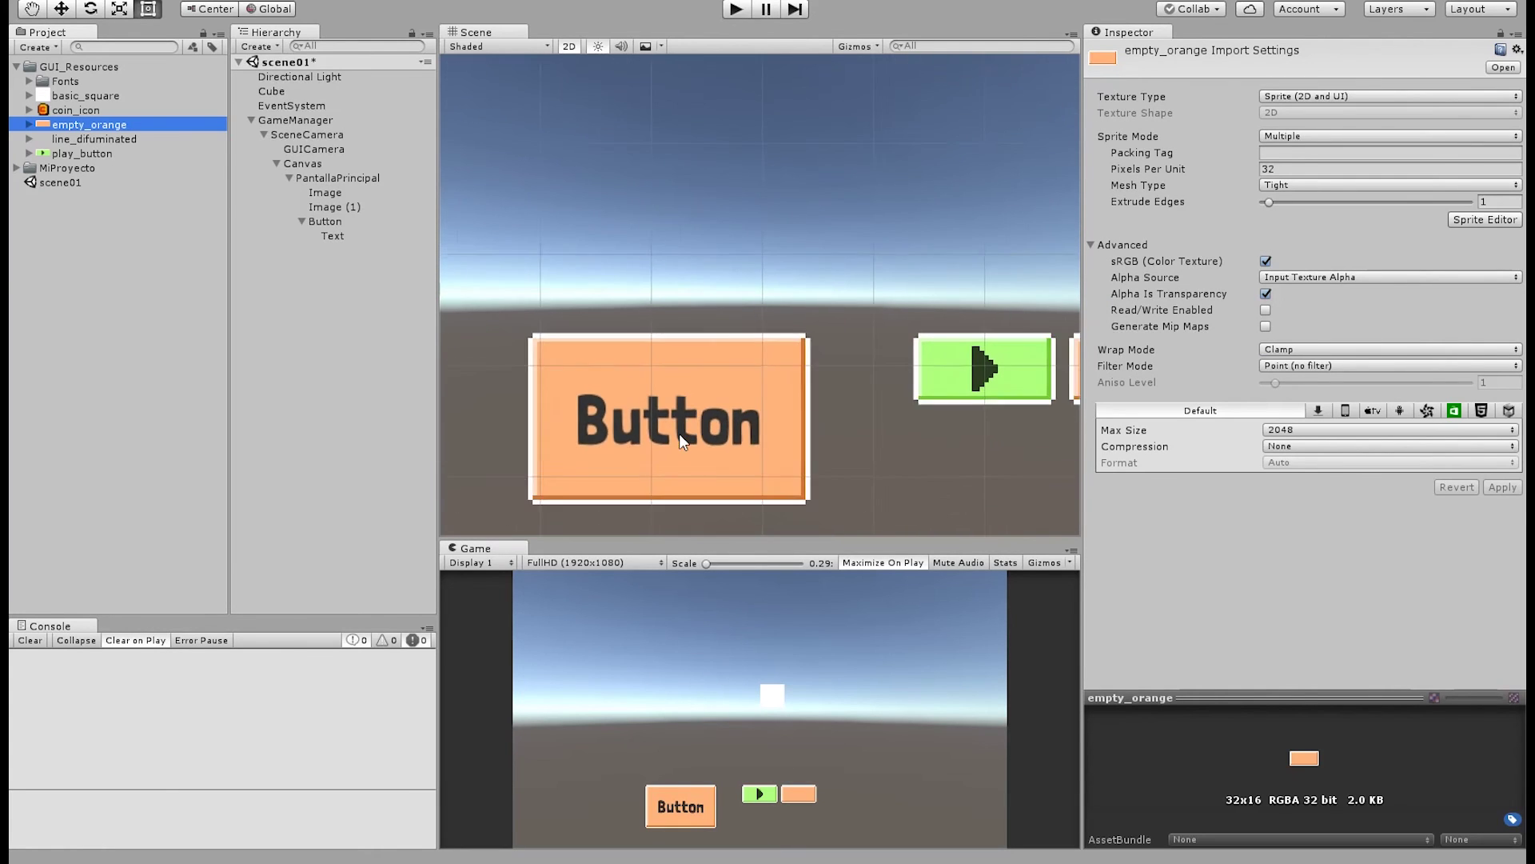
click(348, 223)
drag(796, 325, 1358, 377)
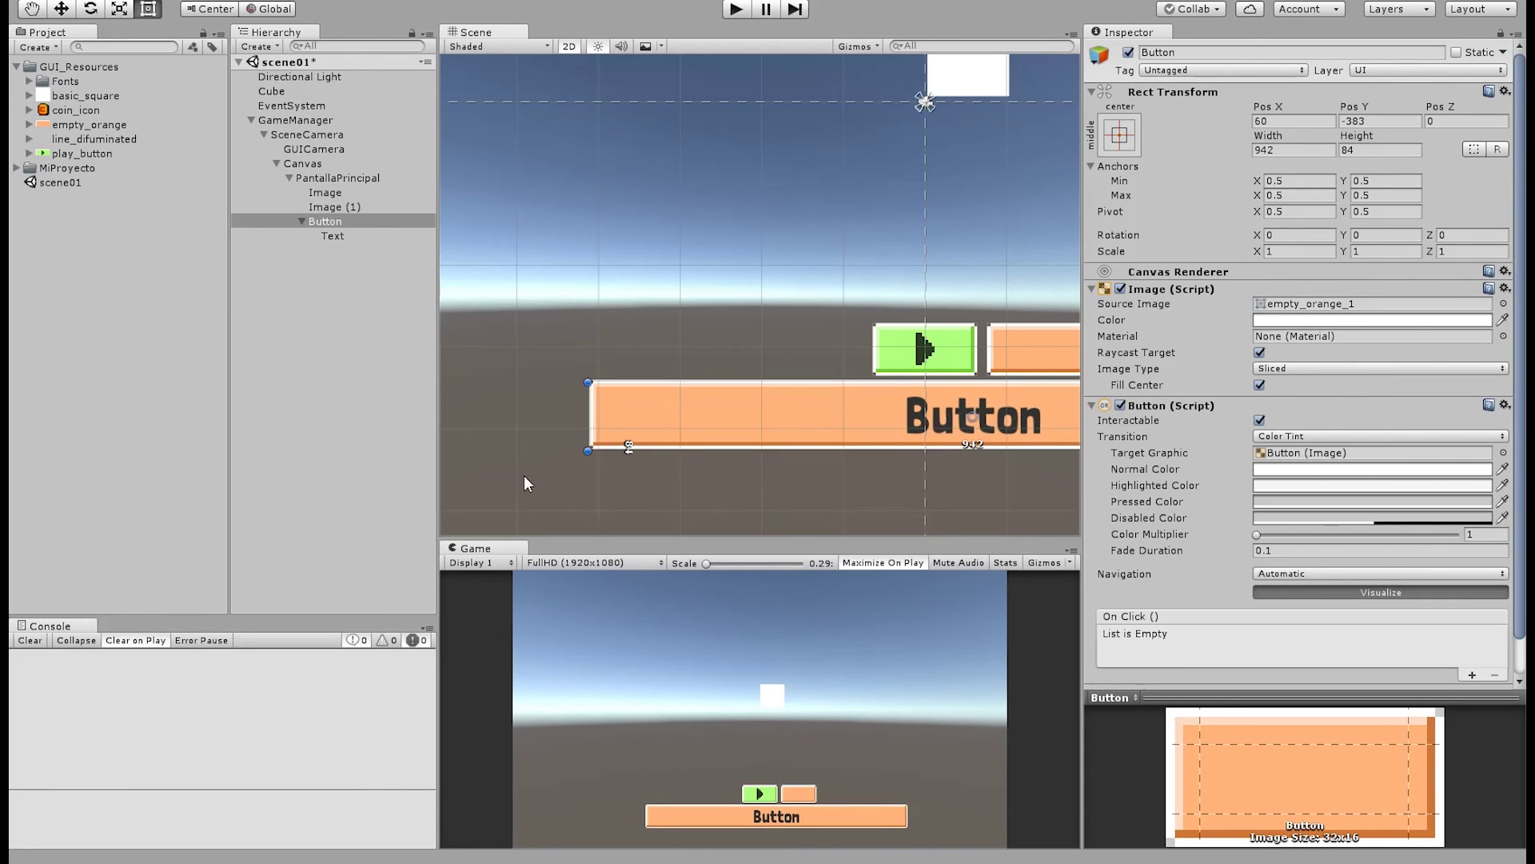
Run the game, test the wide Button's response at its centre, edges and corners, and stop play mode
click(735, 10)
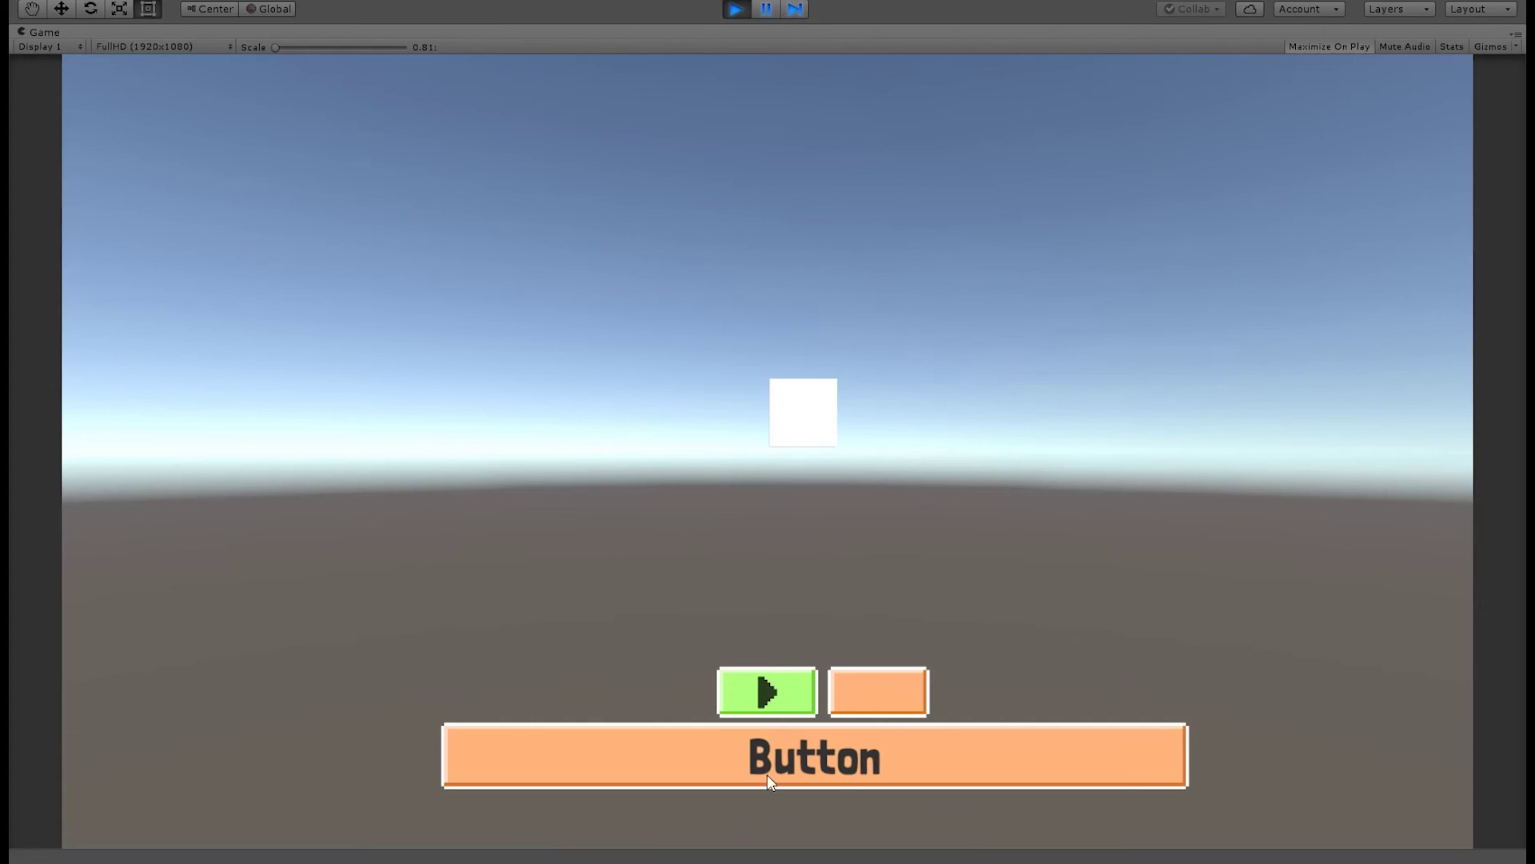
click(774, 761)
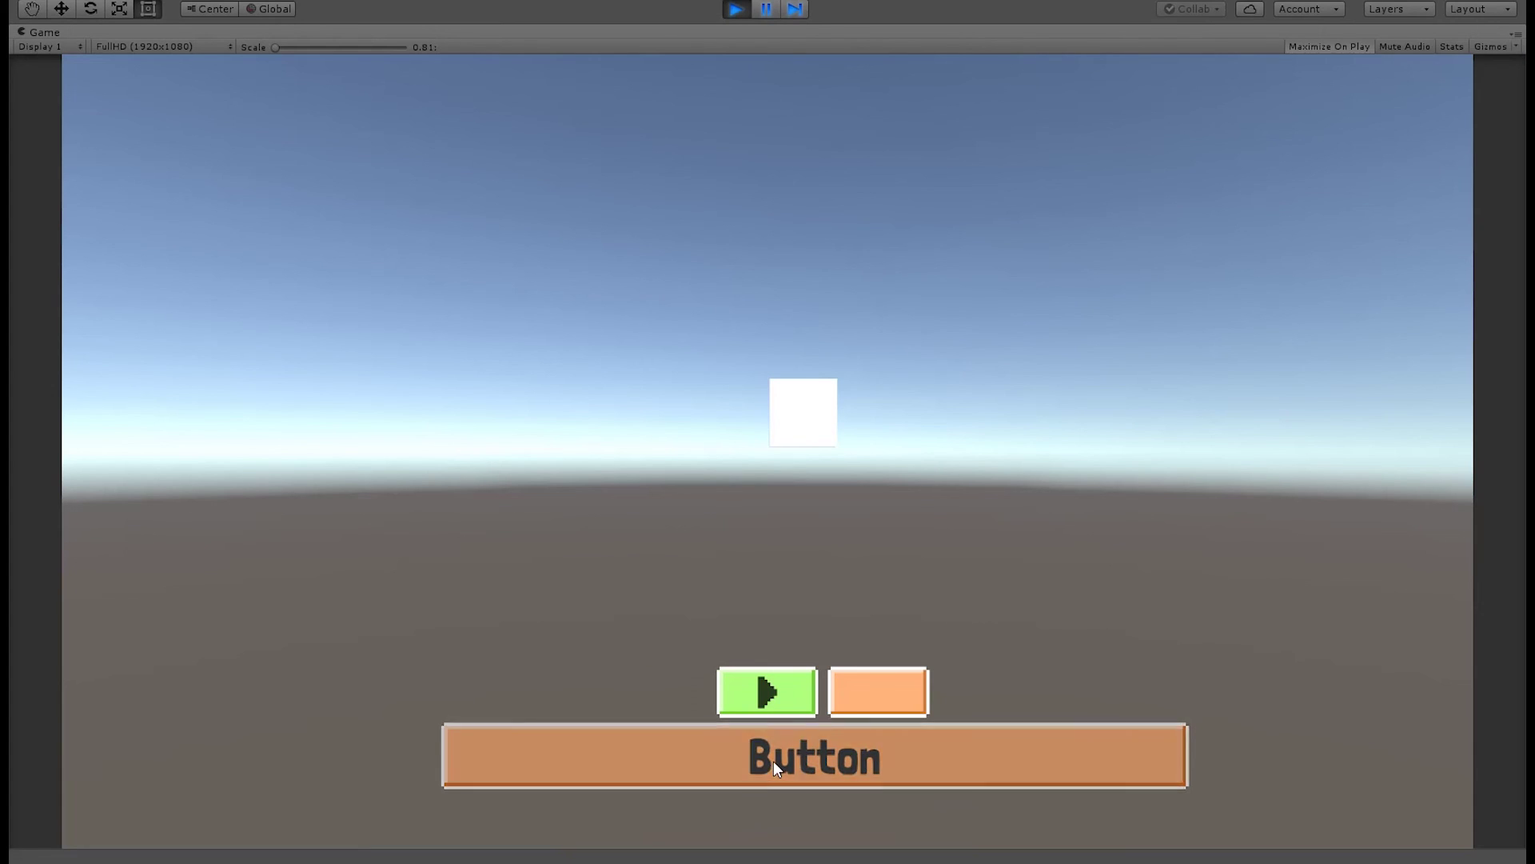
click(895, 761)
click(894, 761)
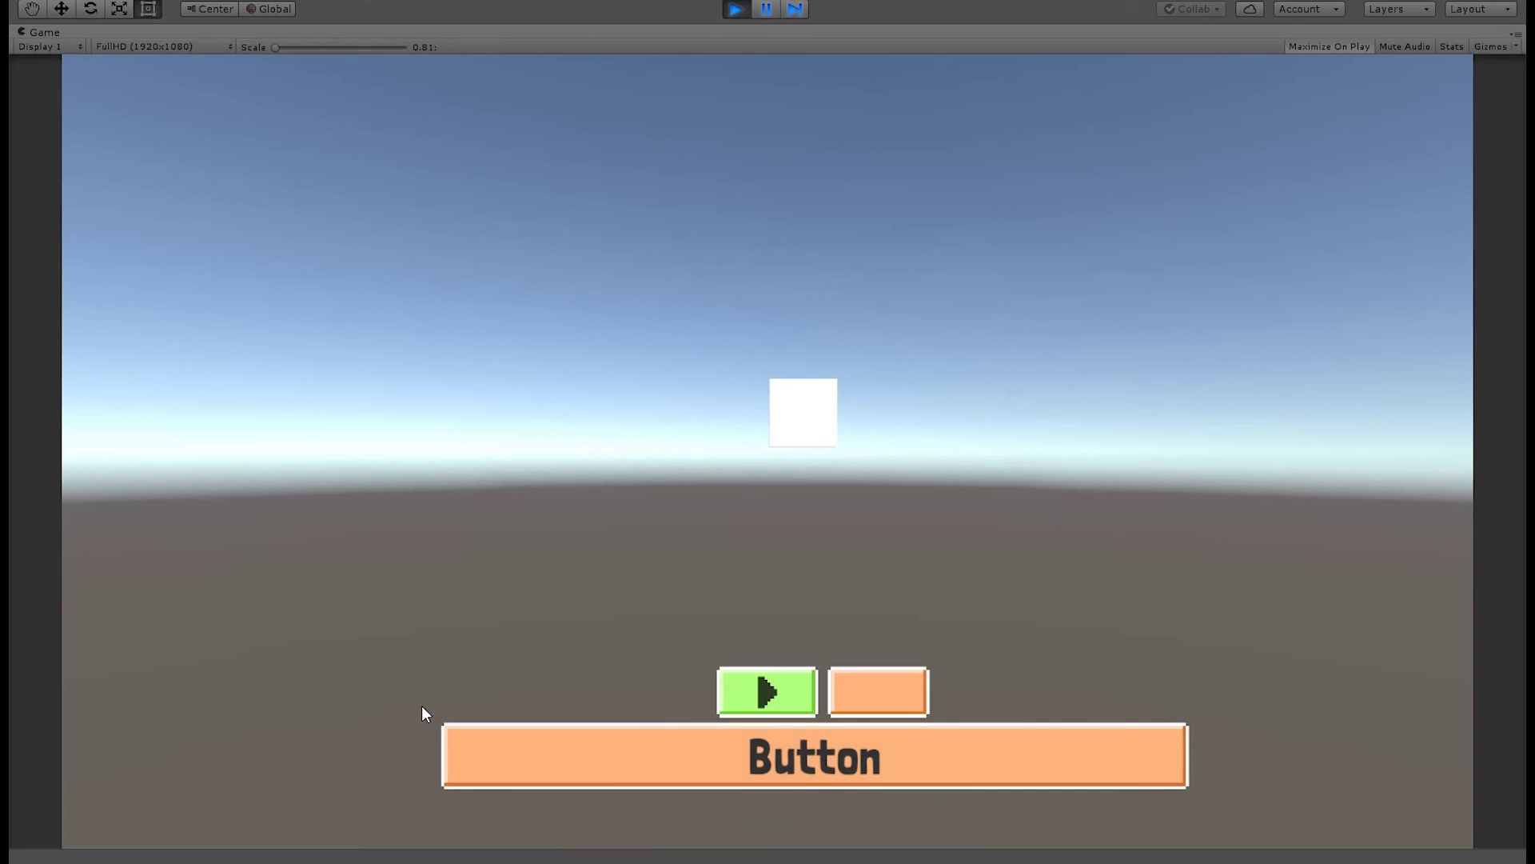
click(445, 734)
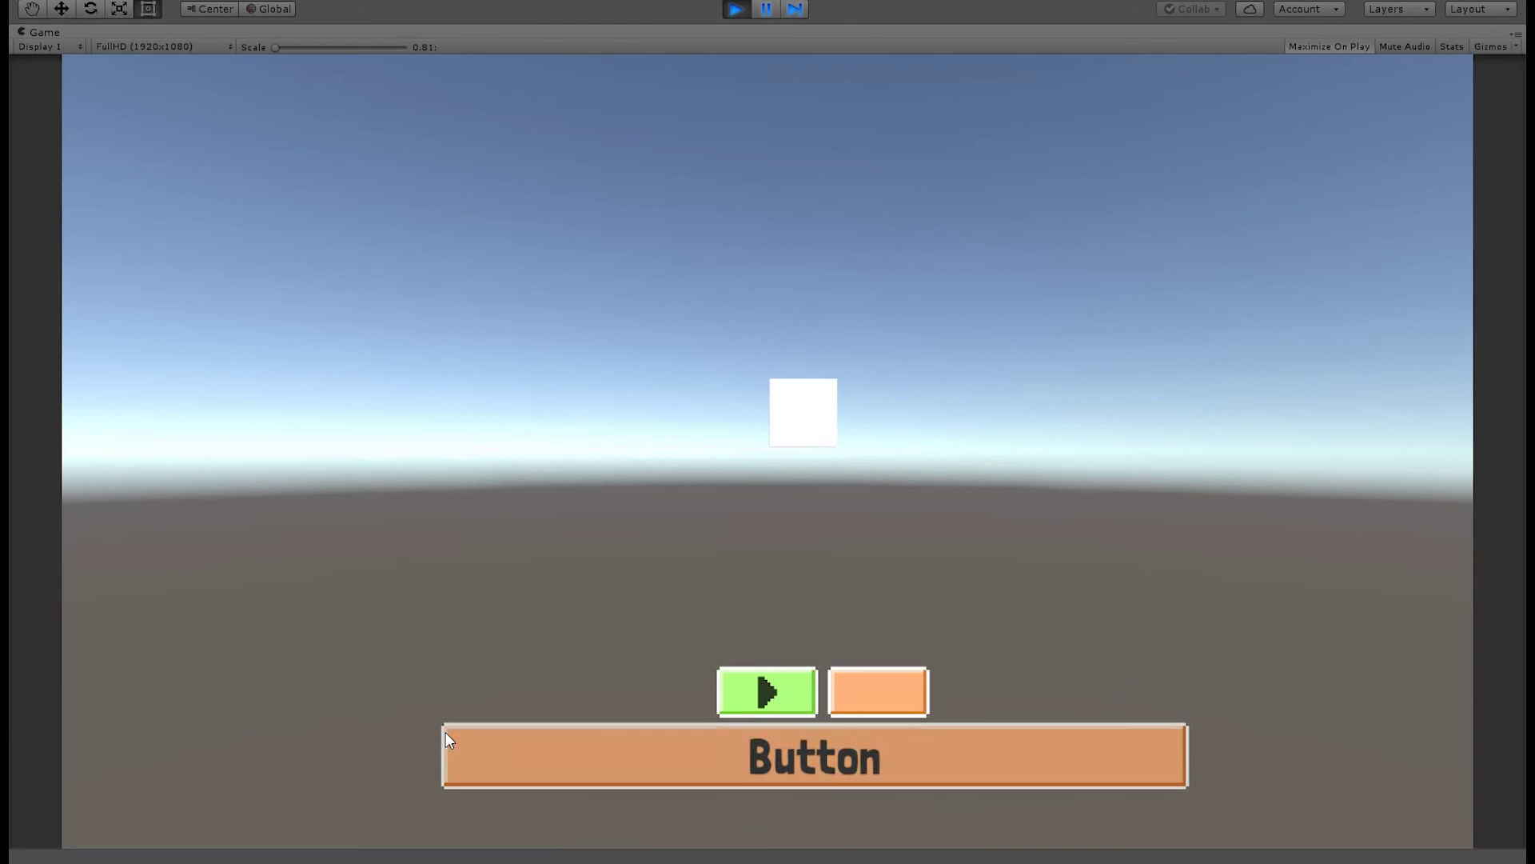
click(1186, 734)
click(1186, 736)
click(1111, 780)
click(1085, 726)
click(1000, 767)
click(754, 753)
click(831, 762)
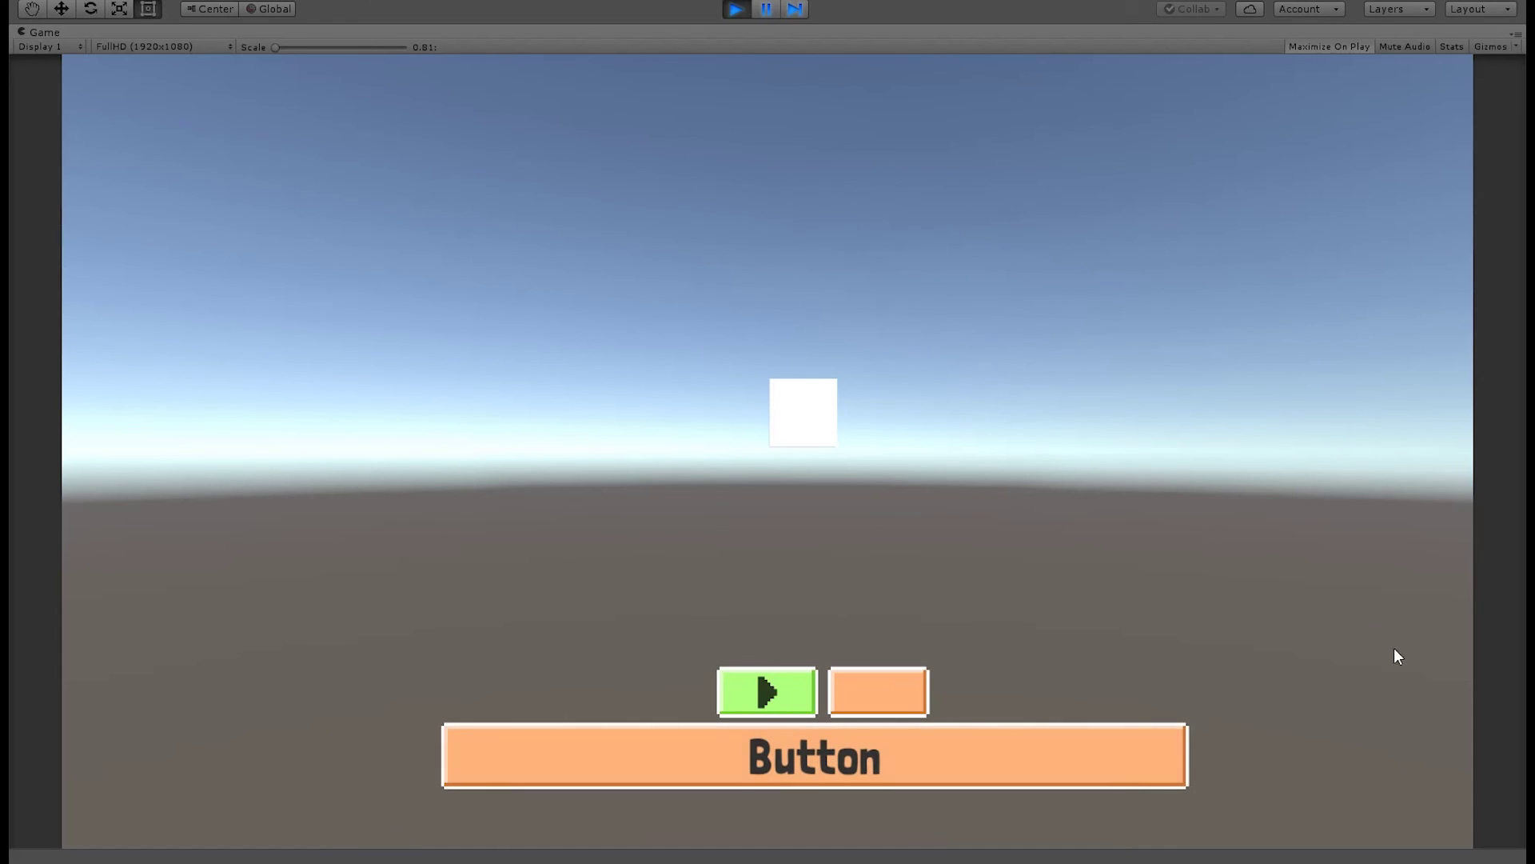
click(805, 763)
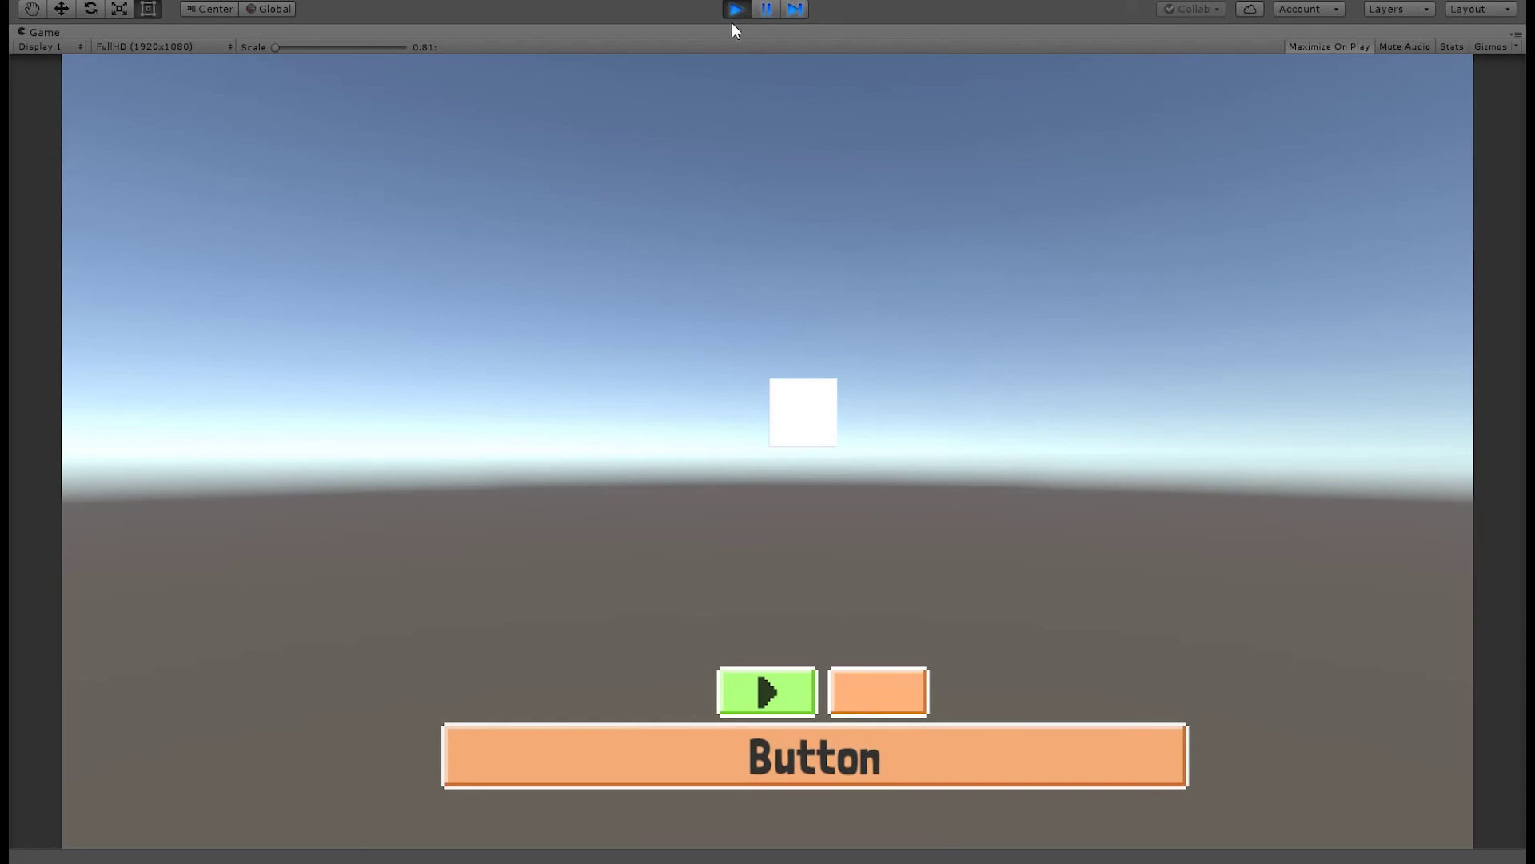
click(977, 774)
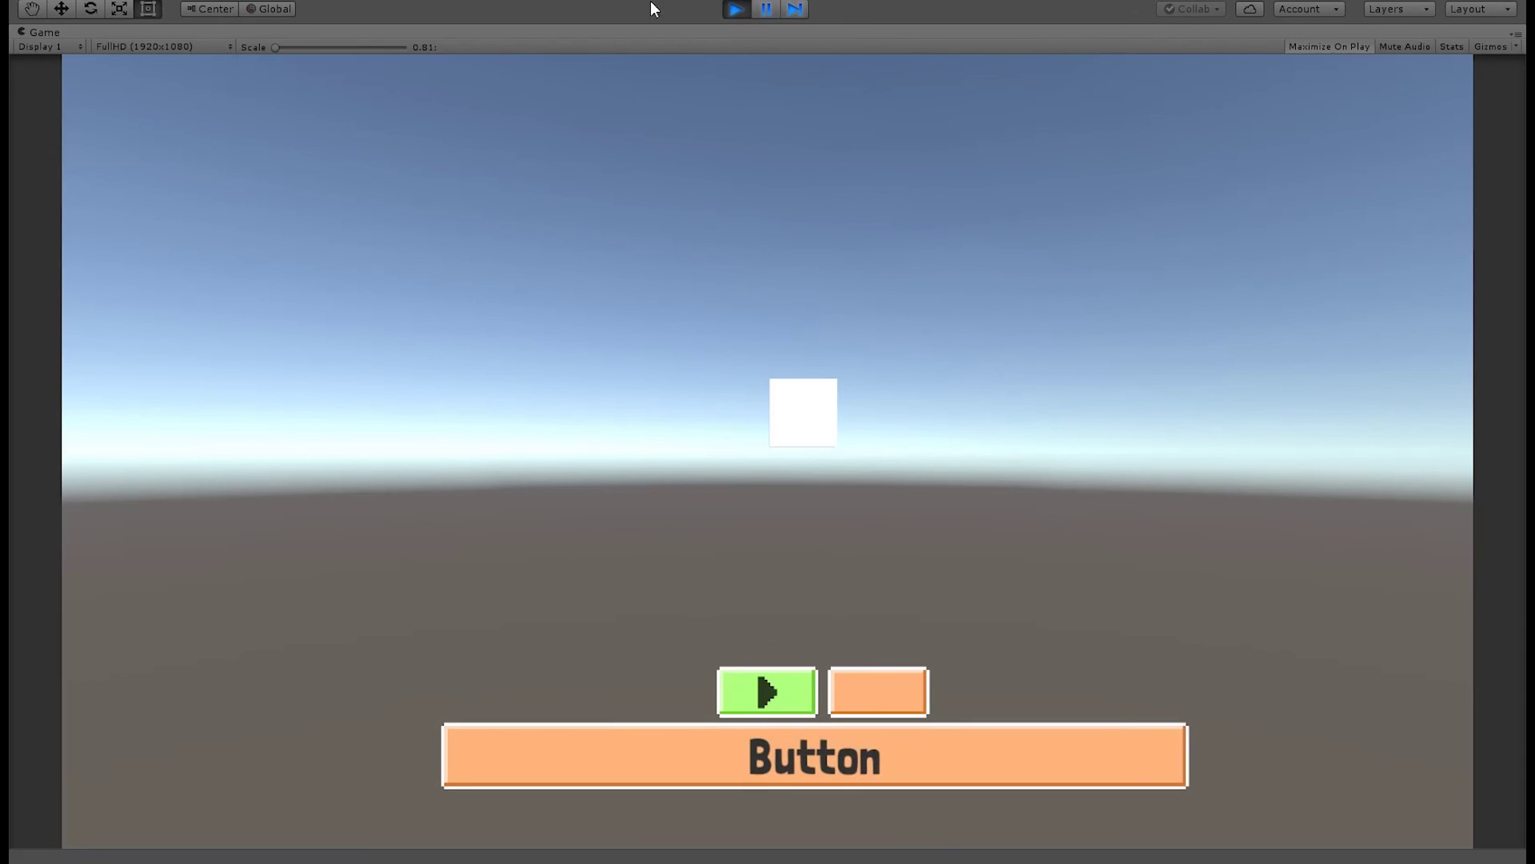
click(735, 9)
View the Button within the whole Canvas frame and inspect the component settings of the Canvas and SceneCamera
scroll(714, 398, down, 4)
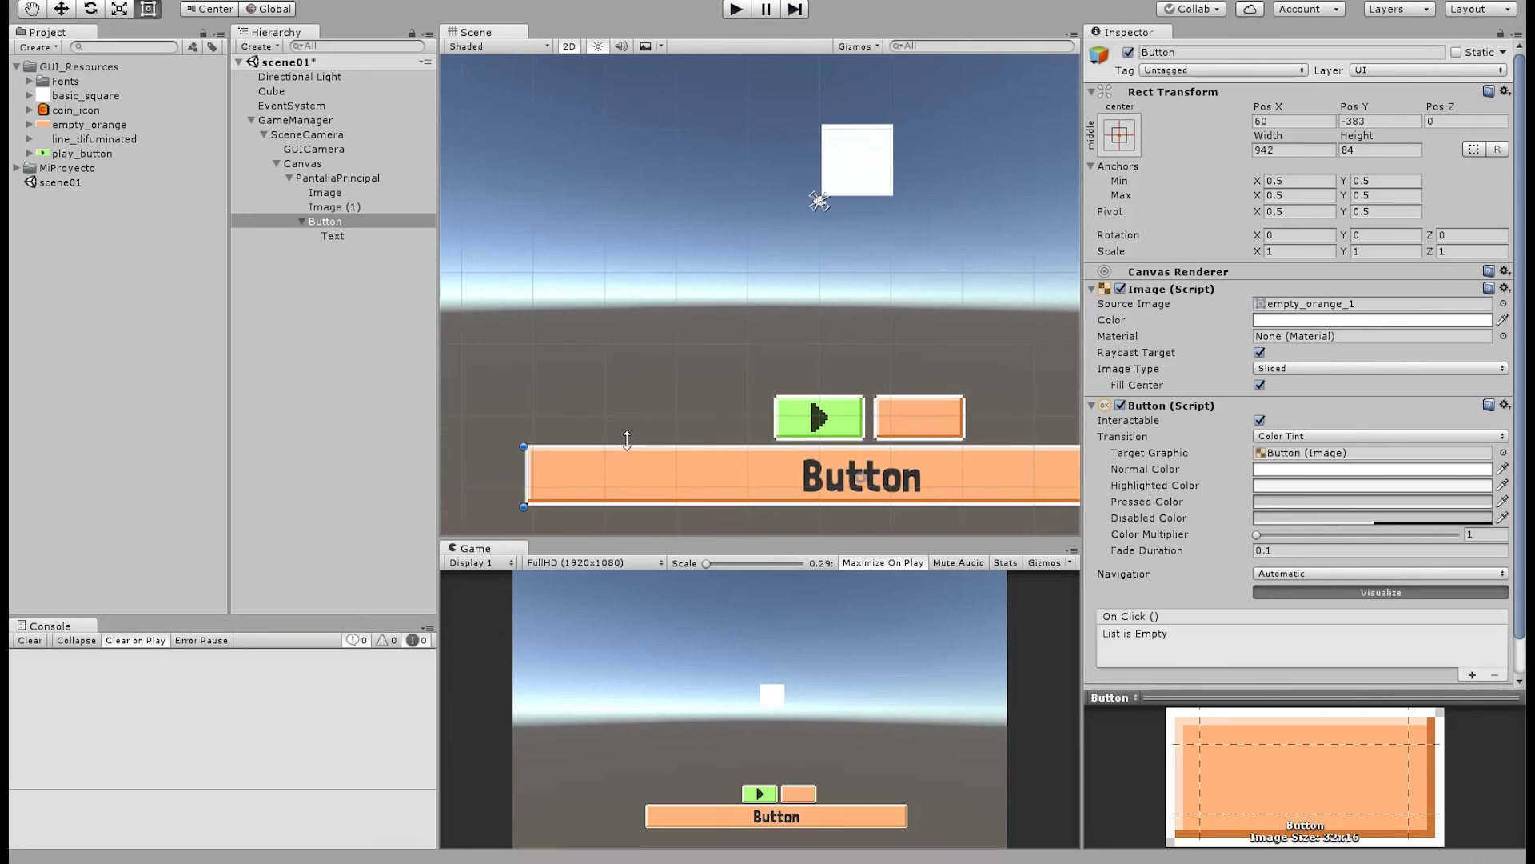
scroll(817, 411, down, 2)
scroll(862, 415, up, 3)
middle_drag(935, 473, 818, 482)
scroll(870, 459, down, 3)
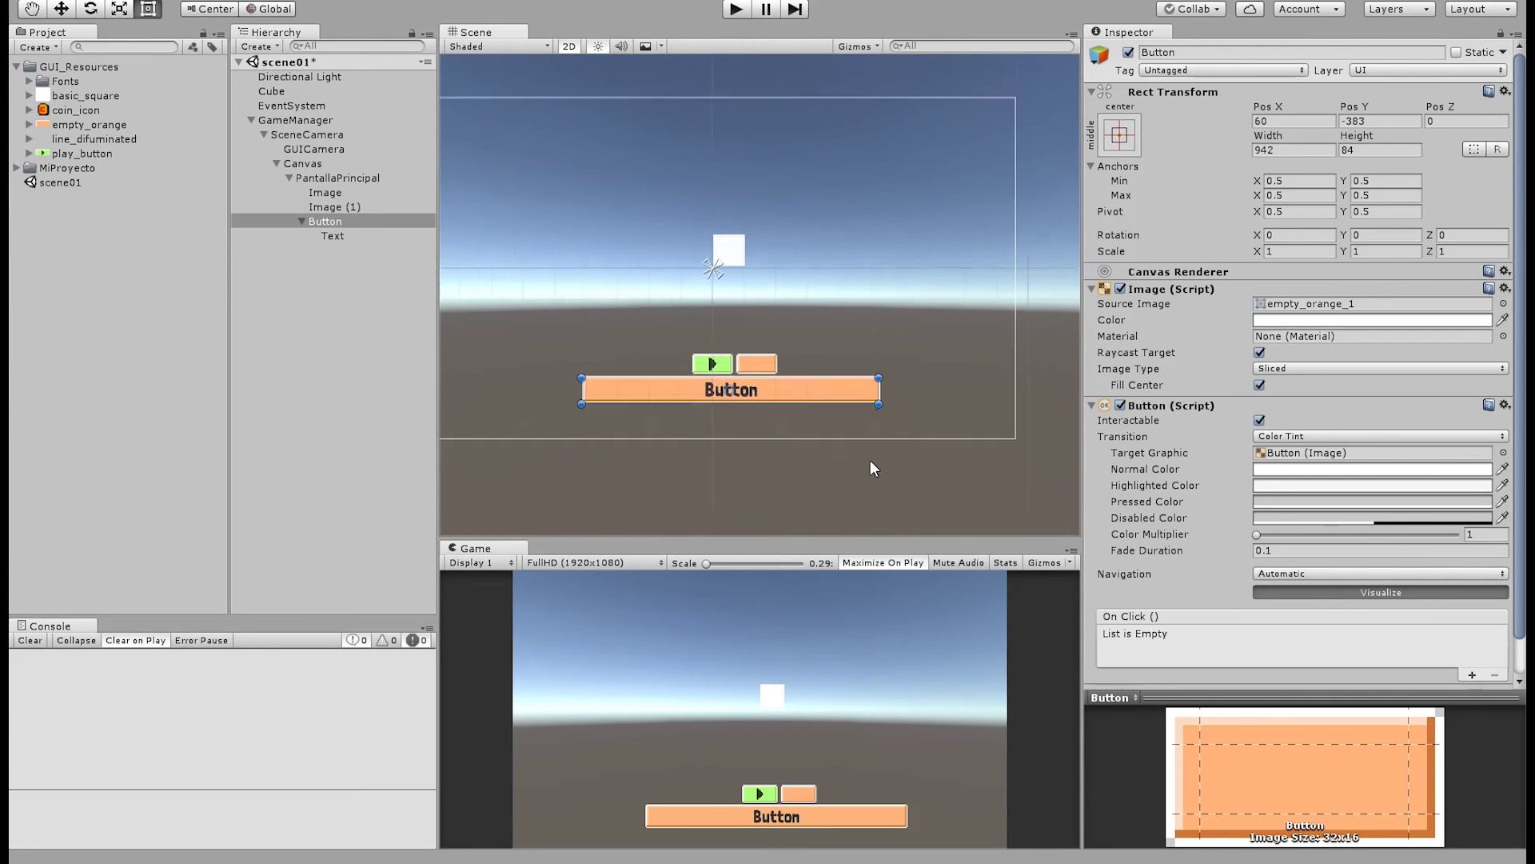
click(311, 150)
click(305, 164)
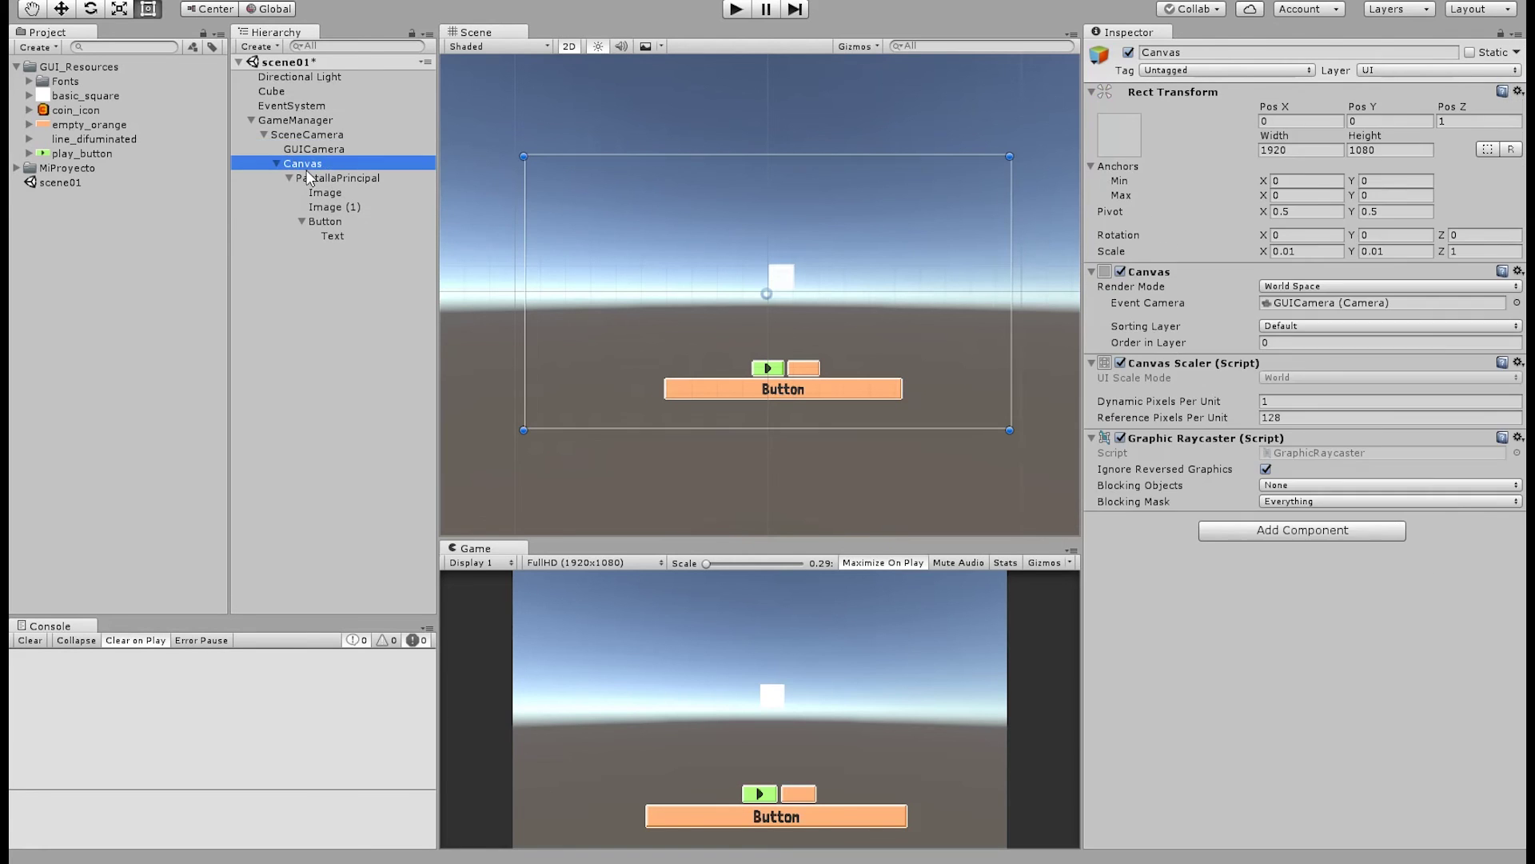
click(316, 137)
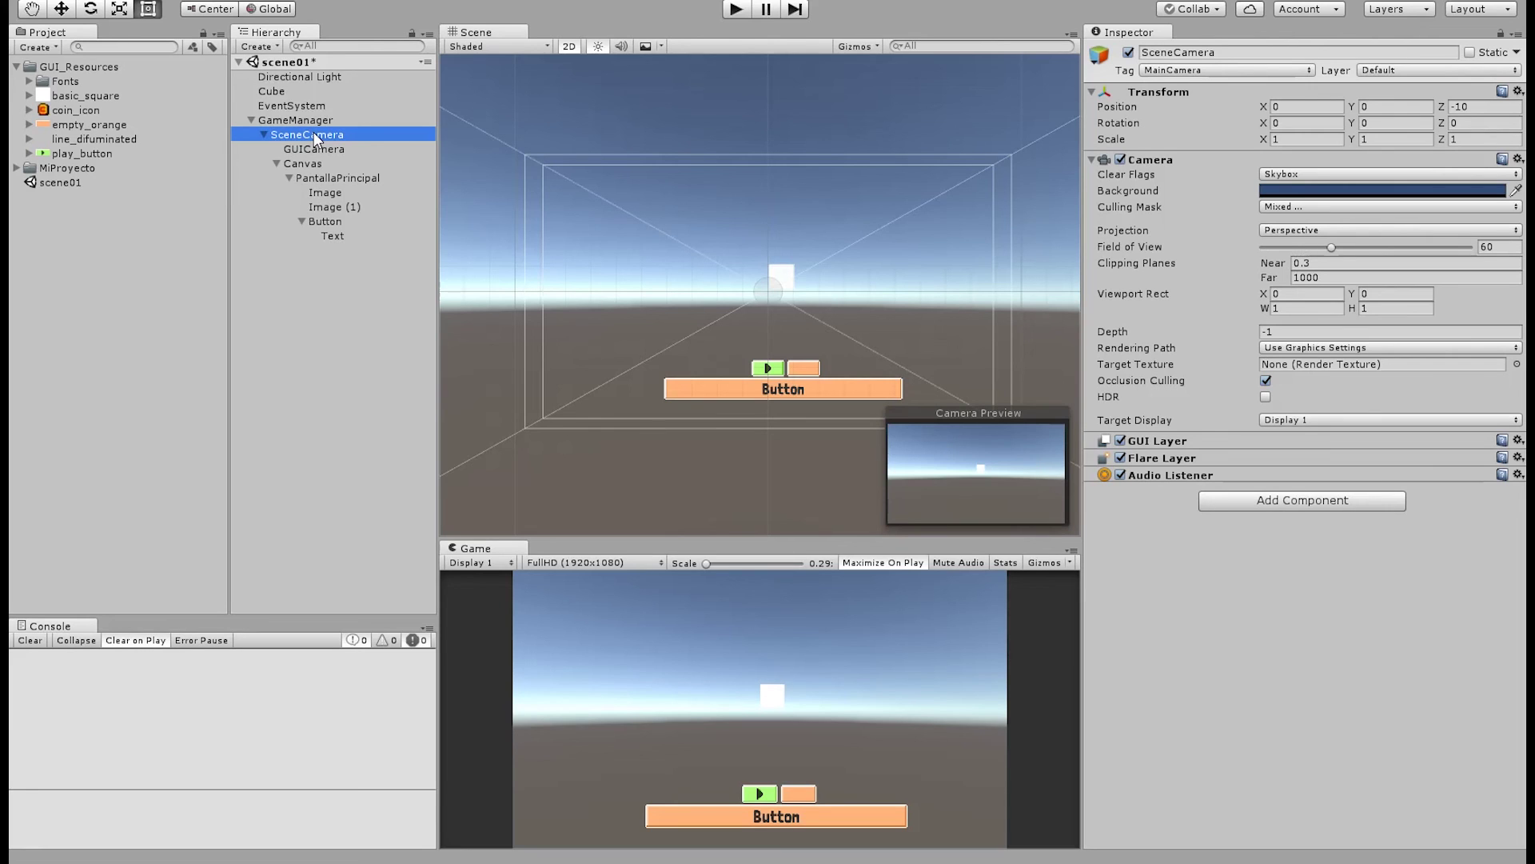
Switch the SceneCamera's projection to Orthographic and back to Perspective to compare how the cube is rendered
click(1322, 229)
click(1316, 268)
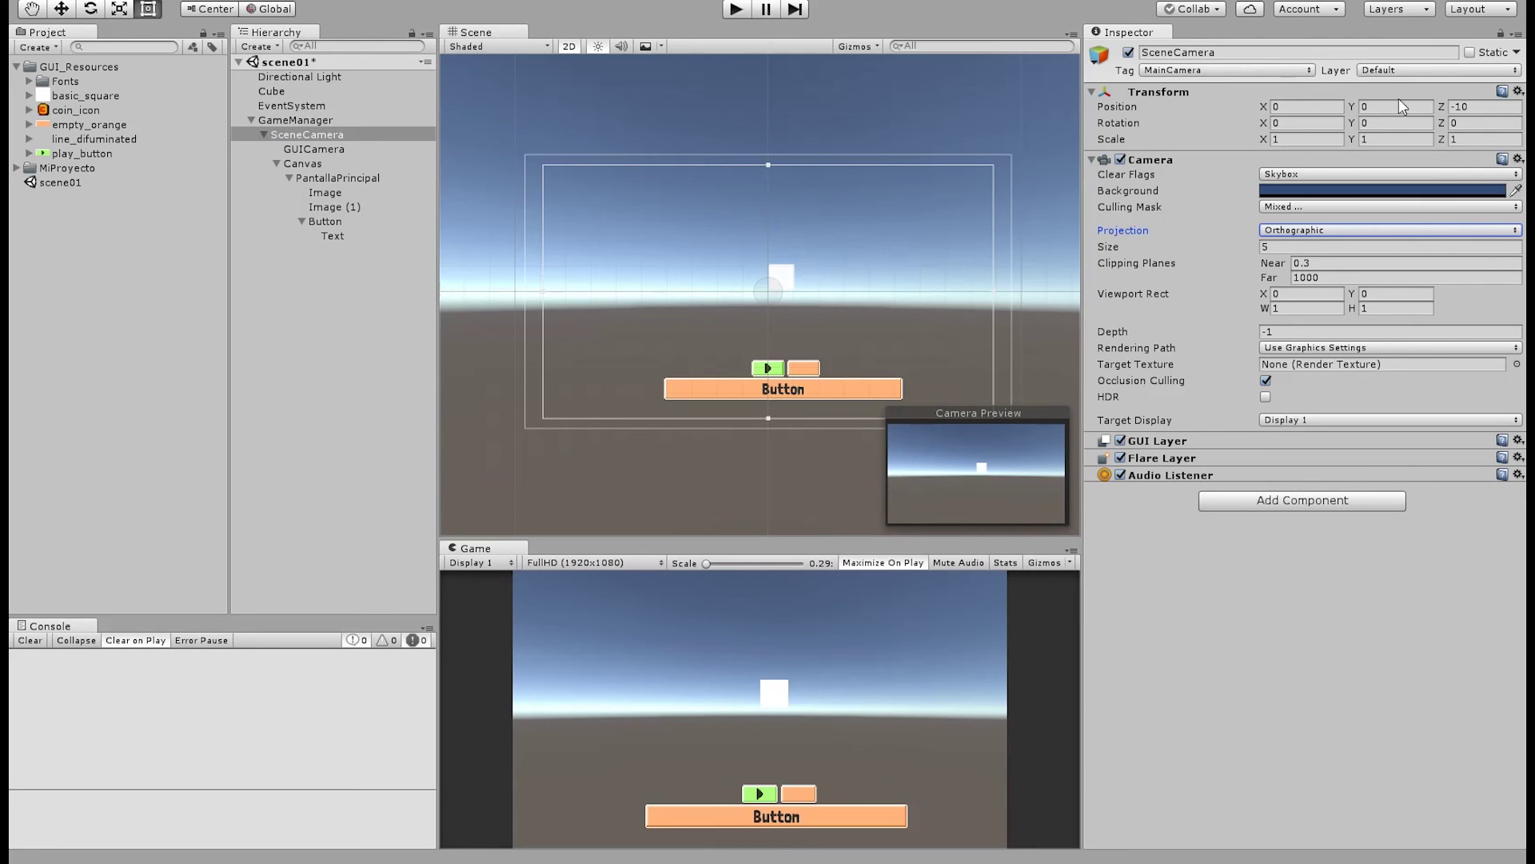
click(1226, 621)
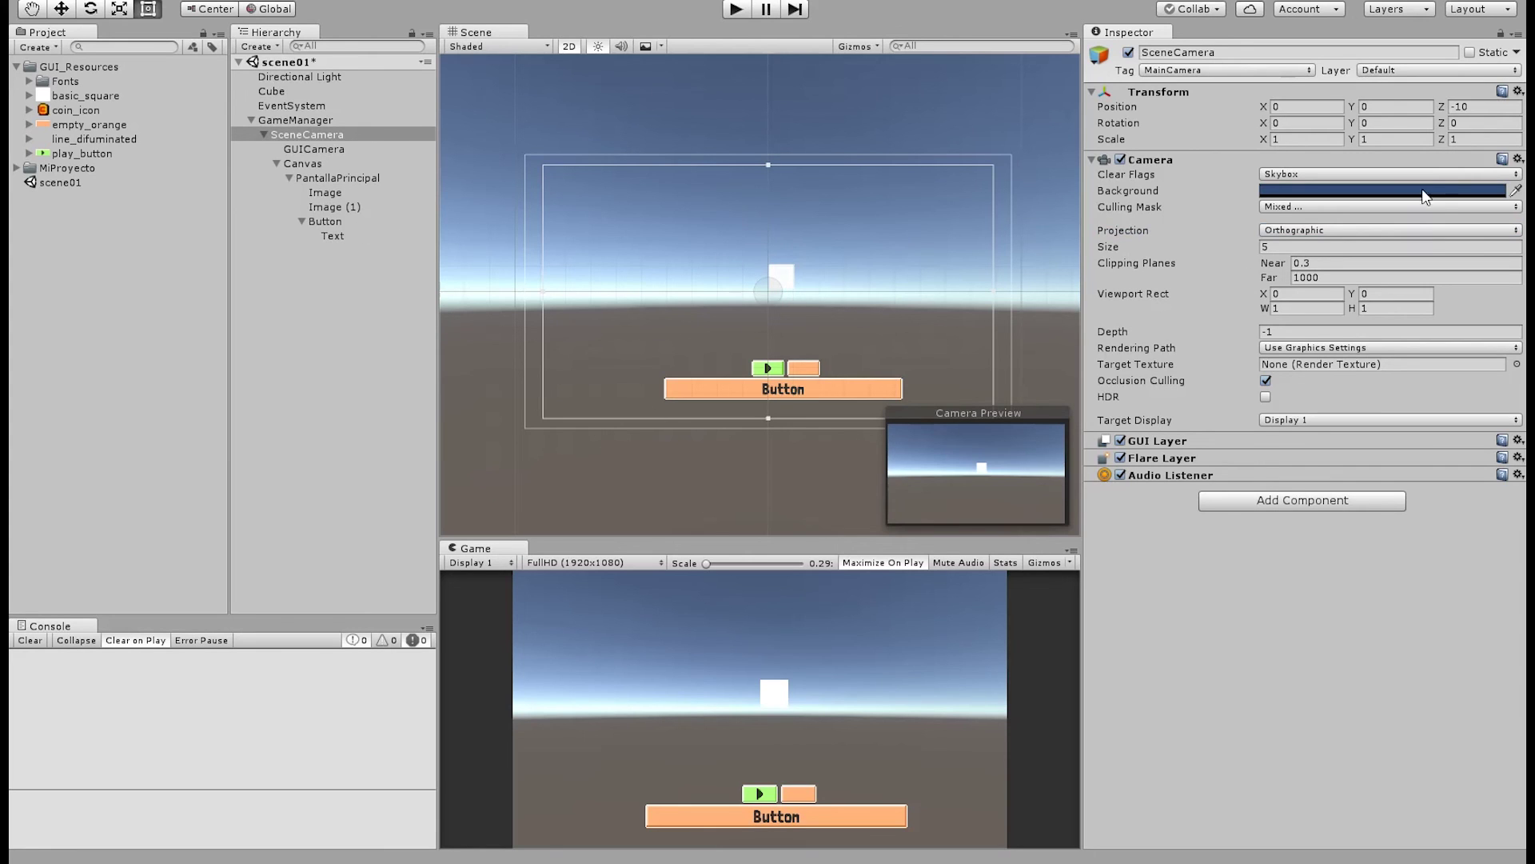
click(1322, 251)
Align the SceneCamera with an angled 3D scene view looking down at the cube
middle_drag(775, 302, 742, 369)
key(w)
click(570, 46)
alt+drag(677, 113, 959, 304)
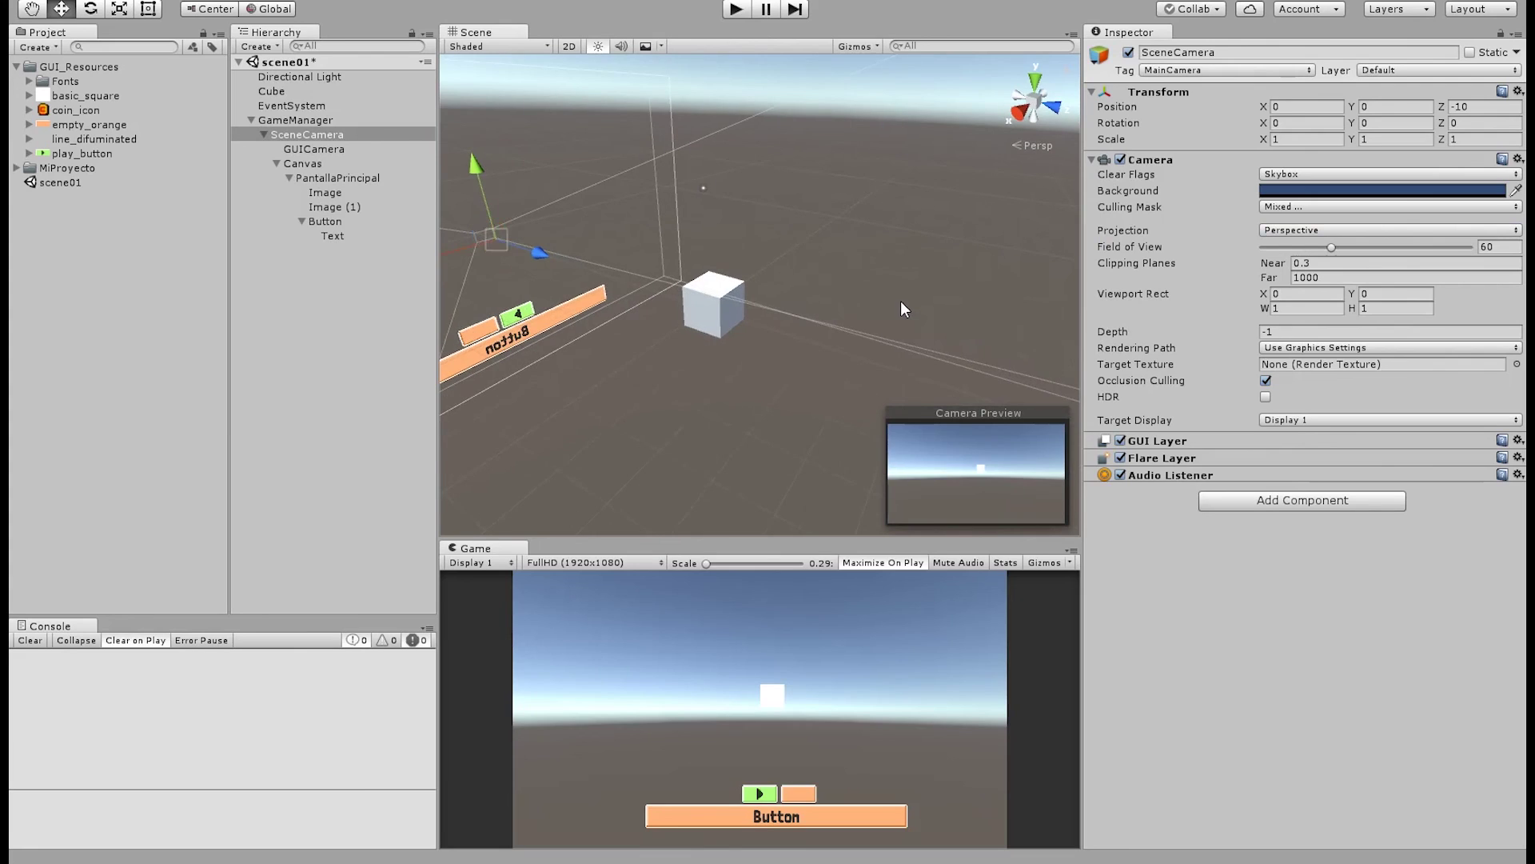
key(ctrl+shift+f)
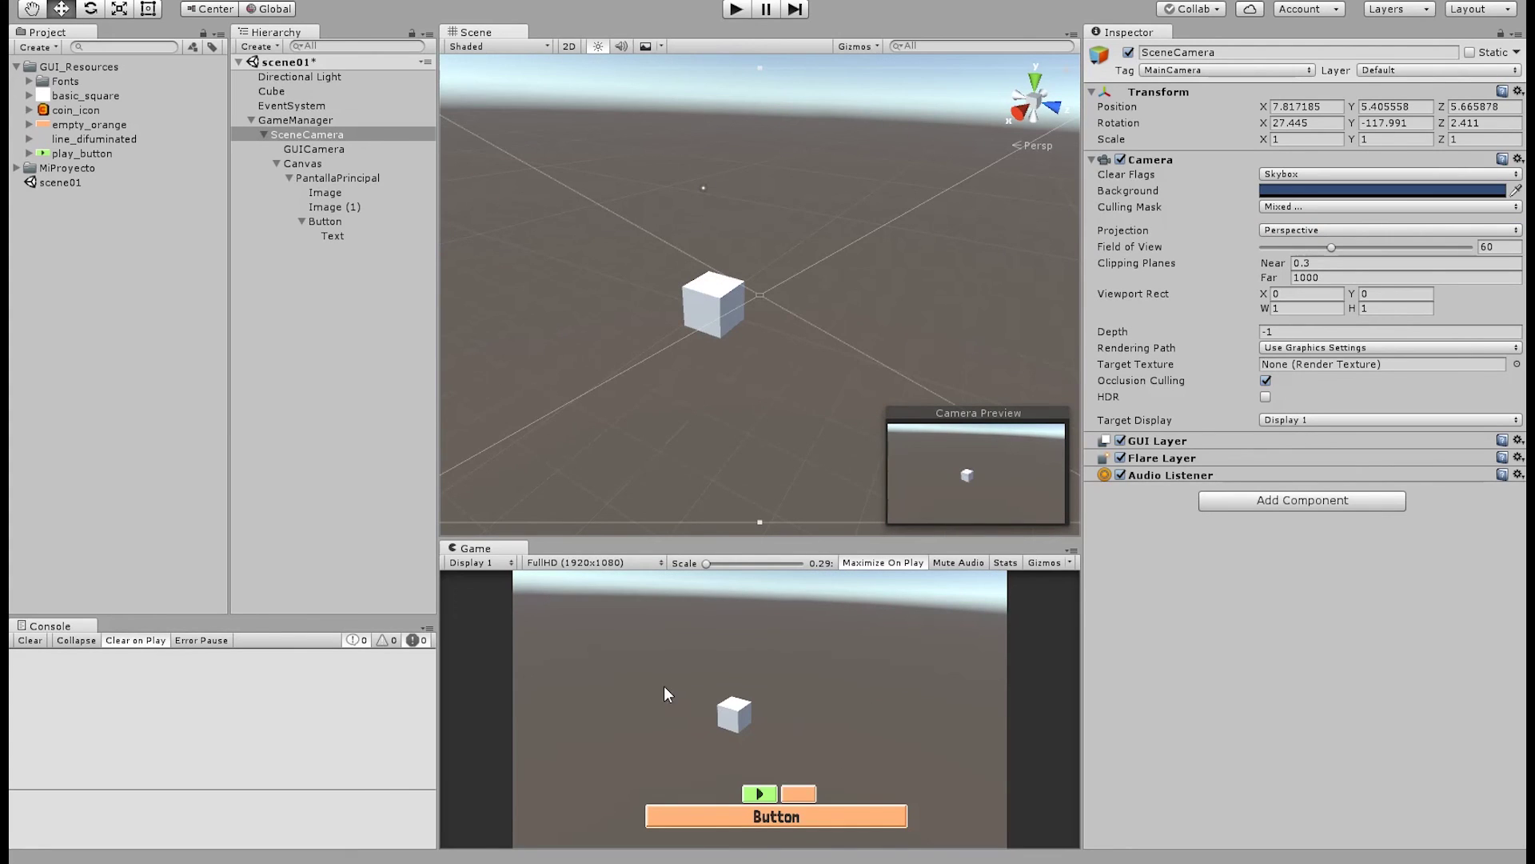
Frame the SceneCamera and view the rotated canvas in both 2D and 3D scene modes
click(331, 138)
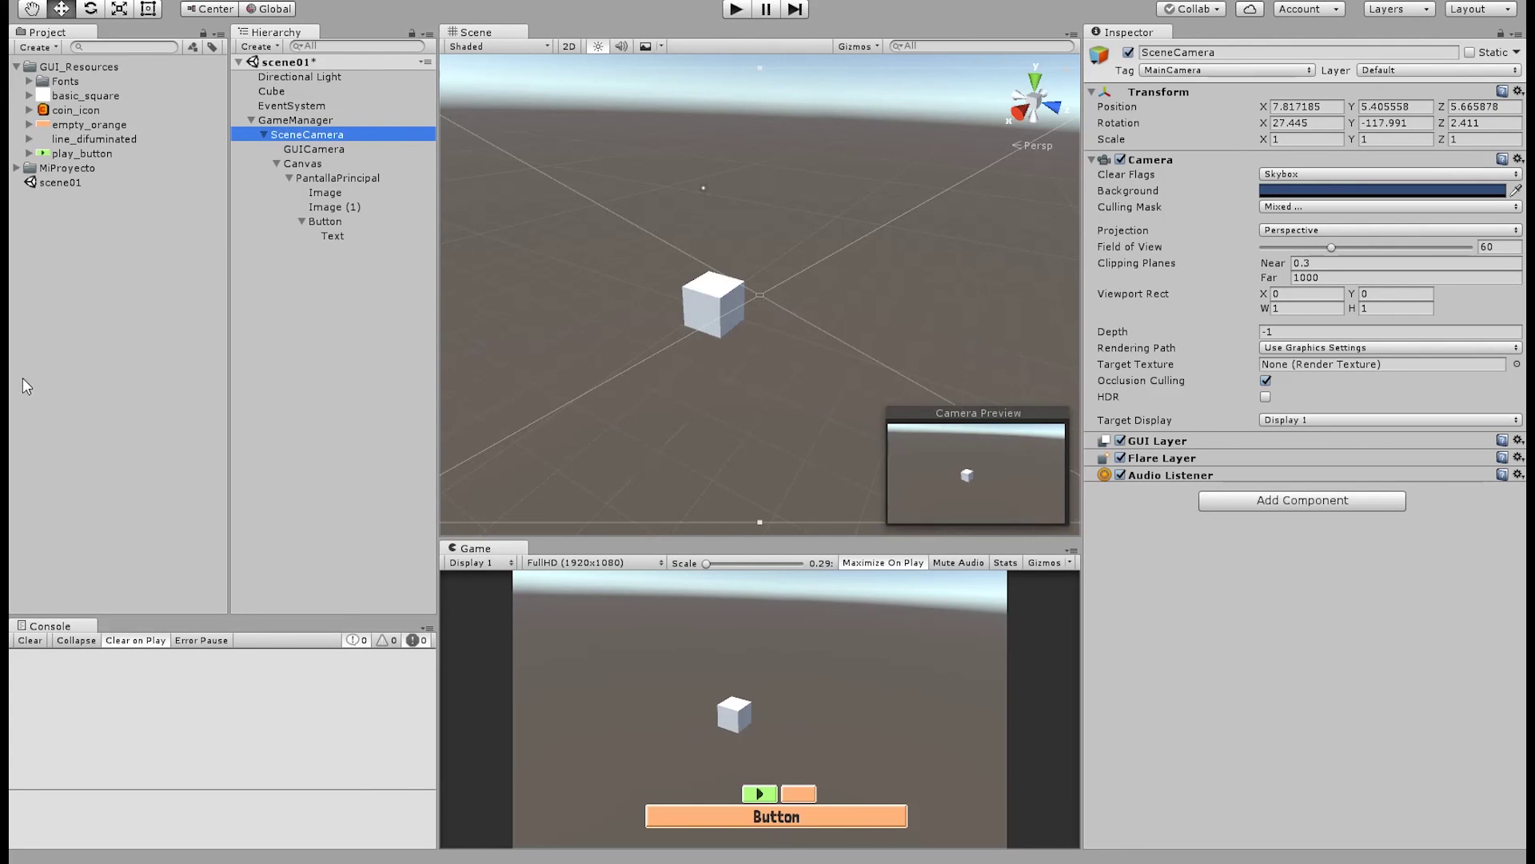
key(f)
scroll(779, 388, down, 5)
key(t)
click(569, 46)
key(w)
click(569, 46)
click(151, 9)
Select the Button and Image (1) in turn with the Rect tool to examine their outlines in the rotated view
click(783, 387)
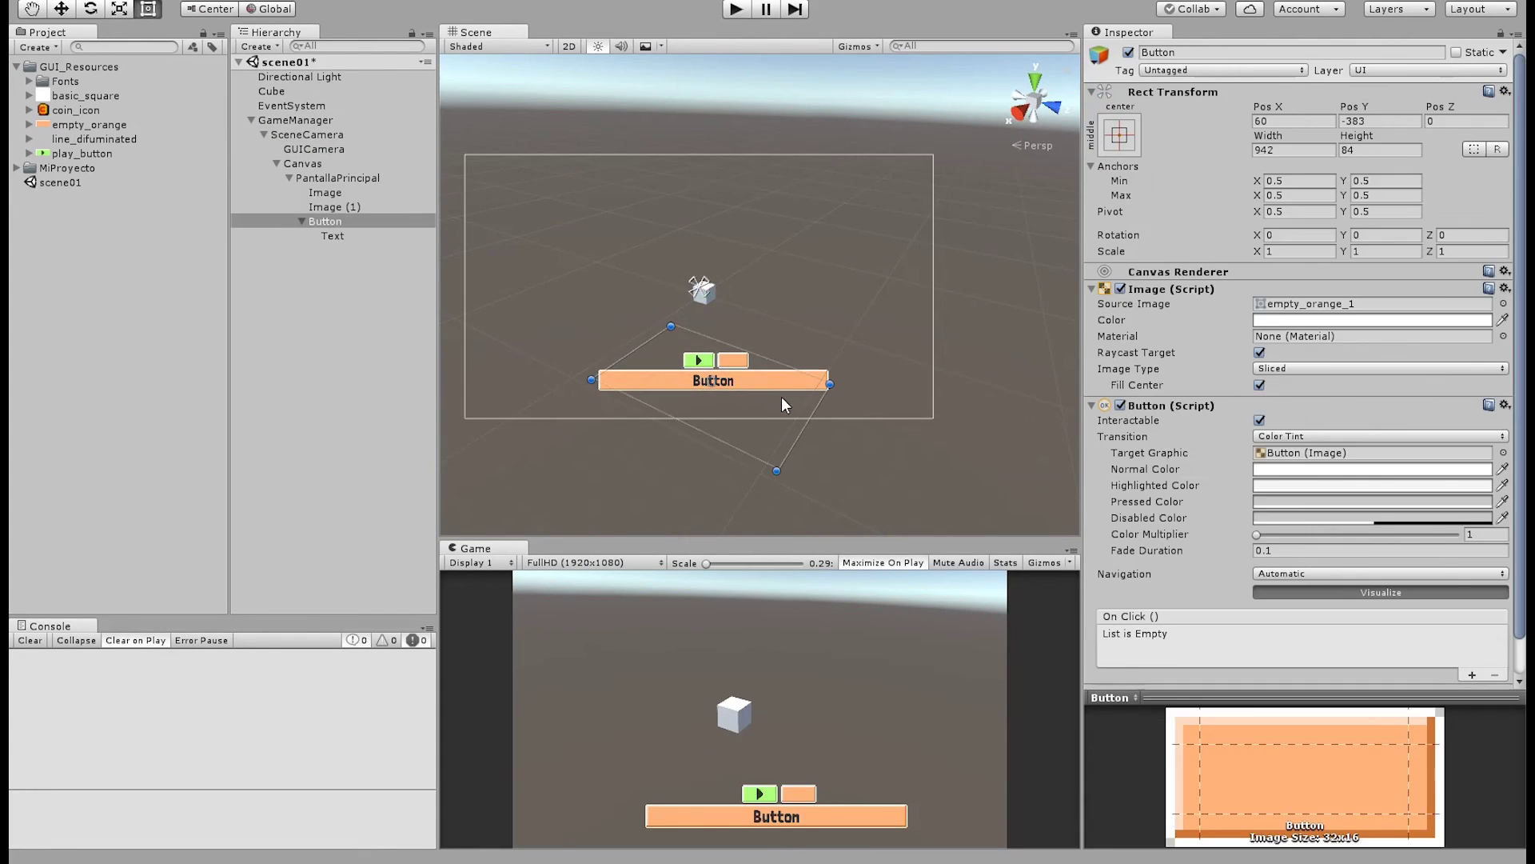
click(728, 382)
click(739, 357)
click(739, 357)
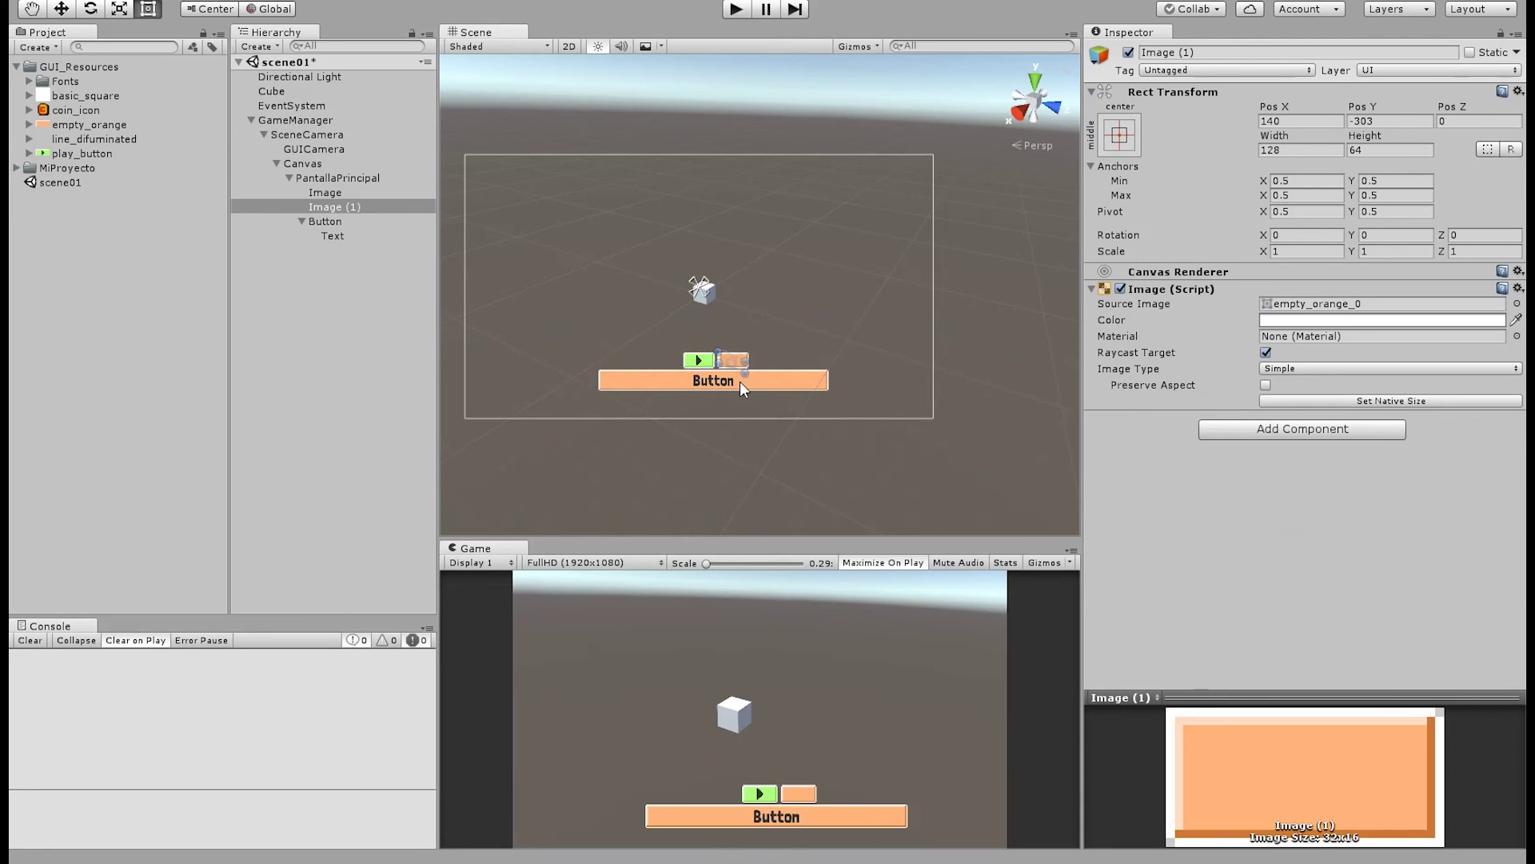
click(651, 381)
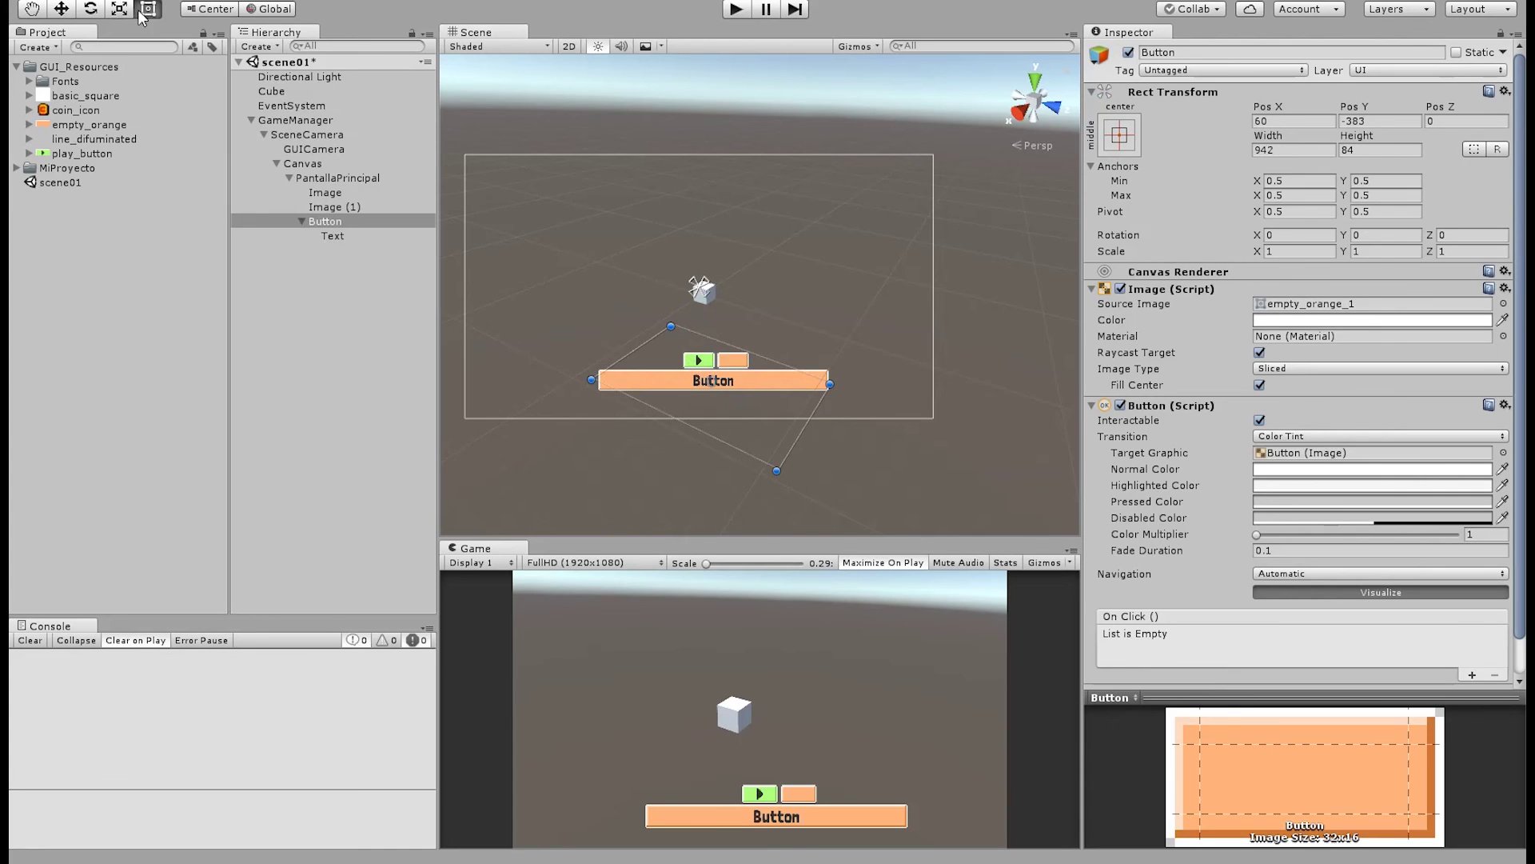
click(329, 205)
click(320, 234)
click(322, 222)
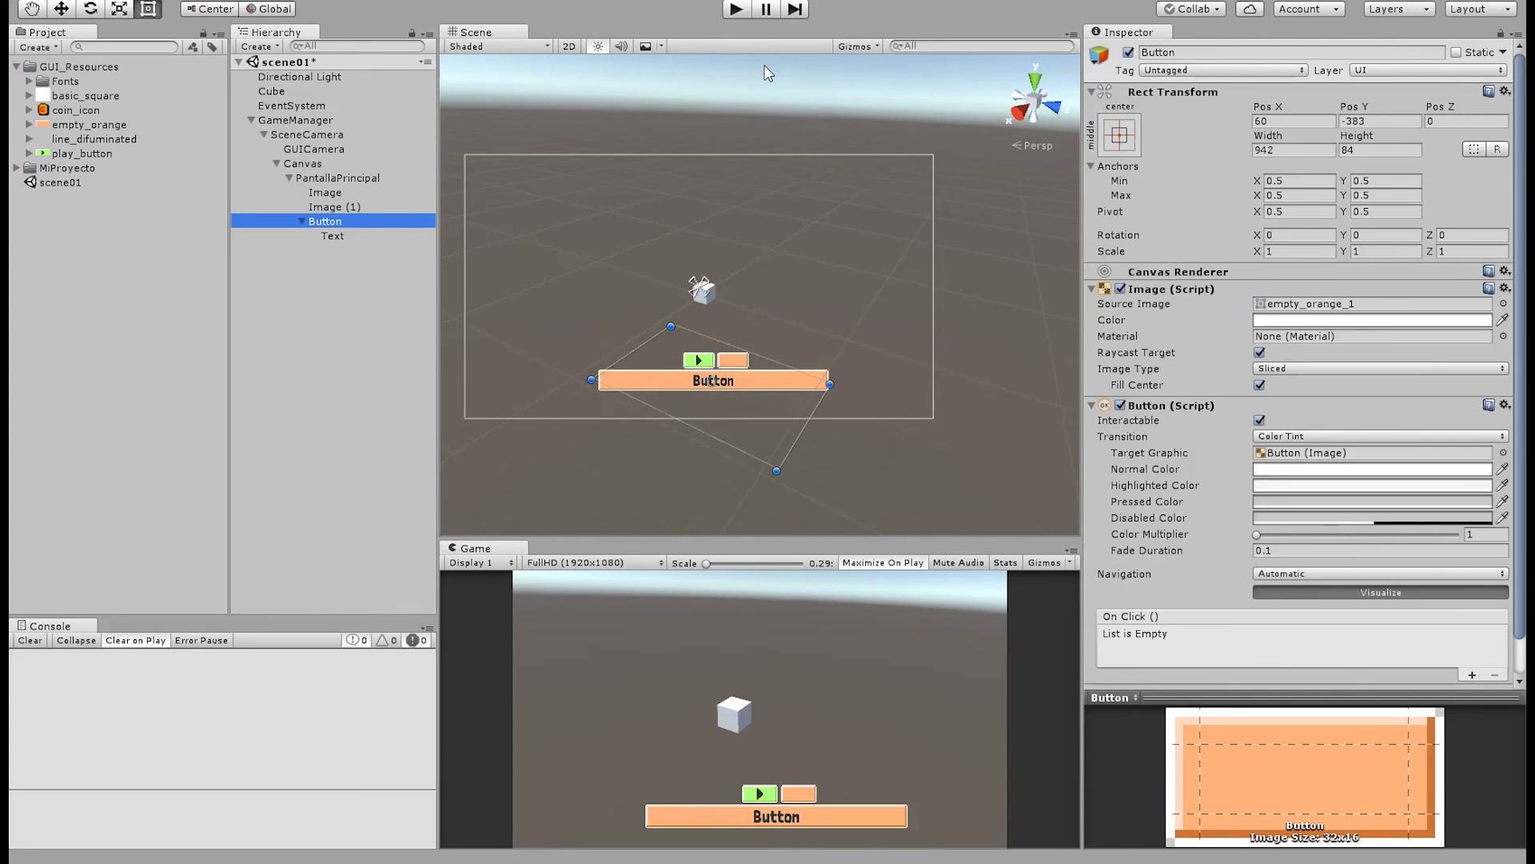
Move the GUICamera directly under GameManager and make the Canvas a child of the GUICamera
click(276, 164)
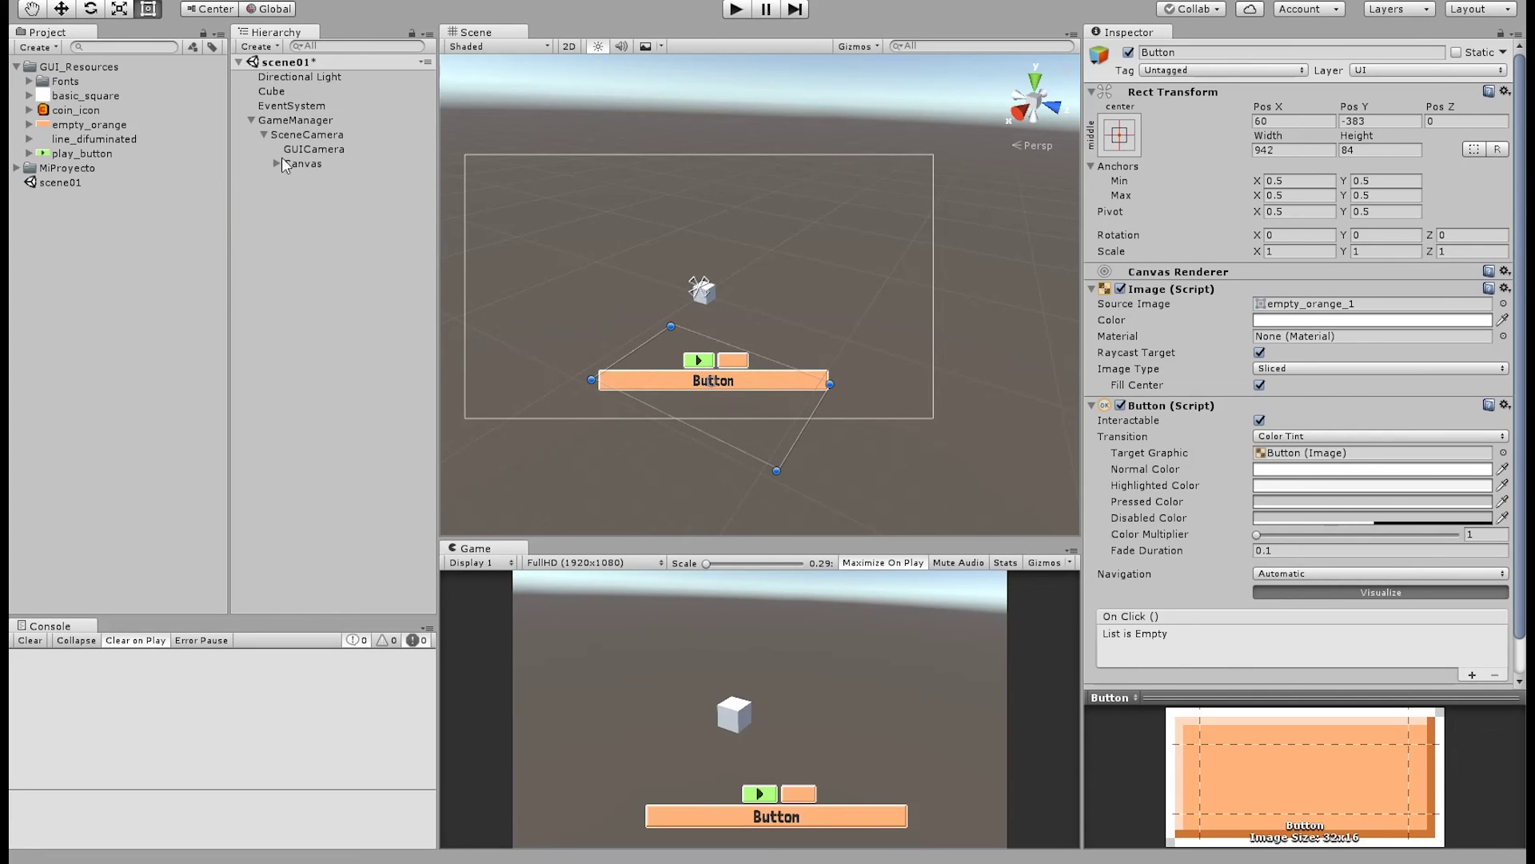
click(302, 164)
click(296, 151)
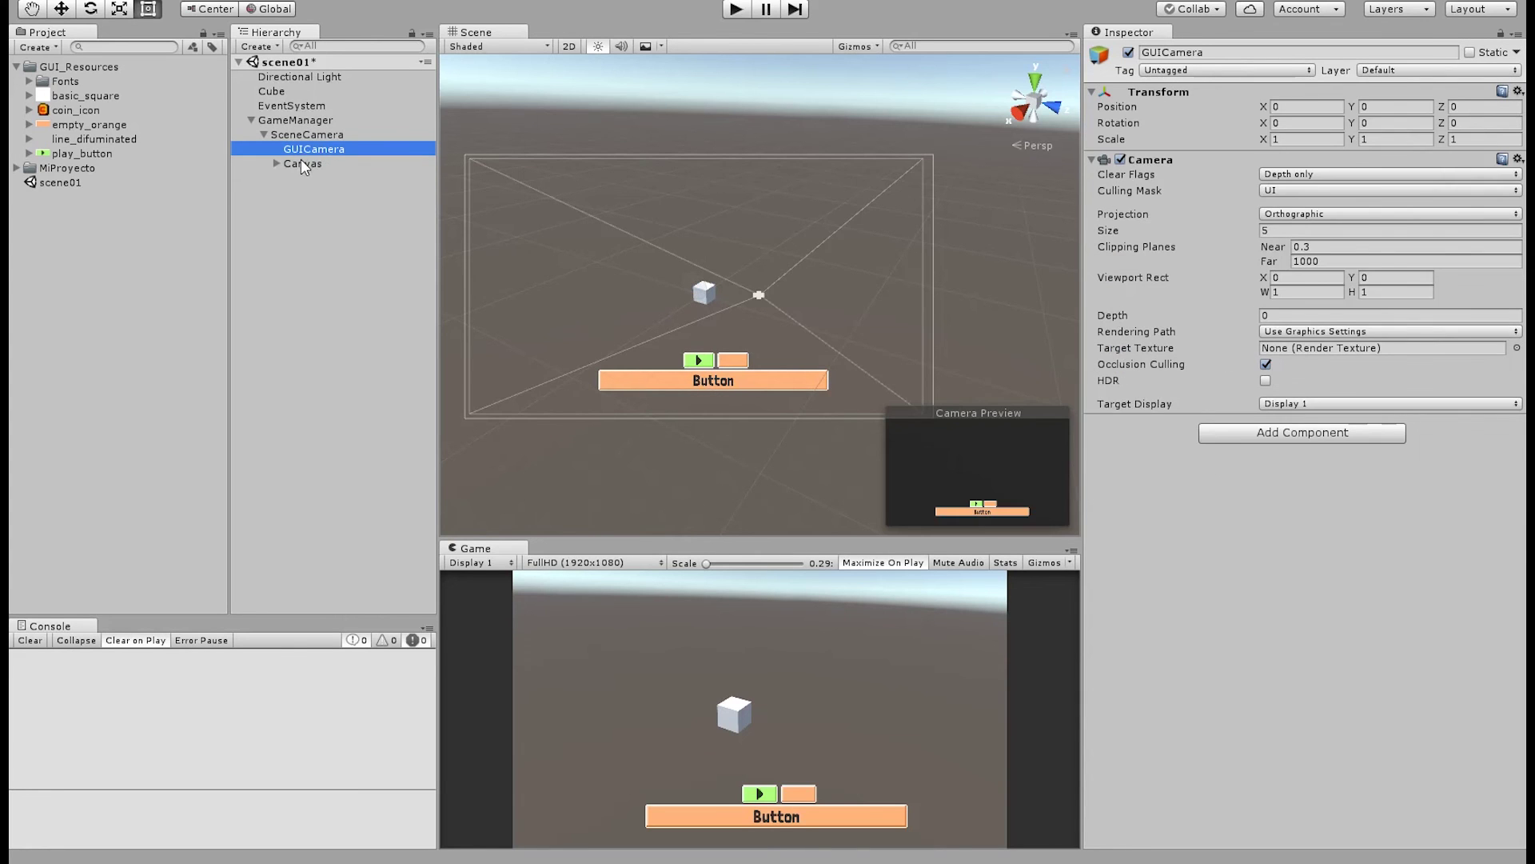
click(298, 163)
click(316, 150)
drag(314, 150, 299, 136)
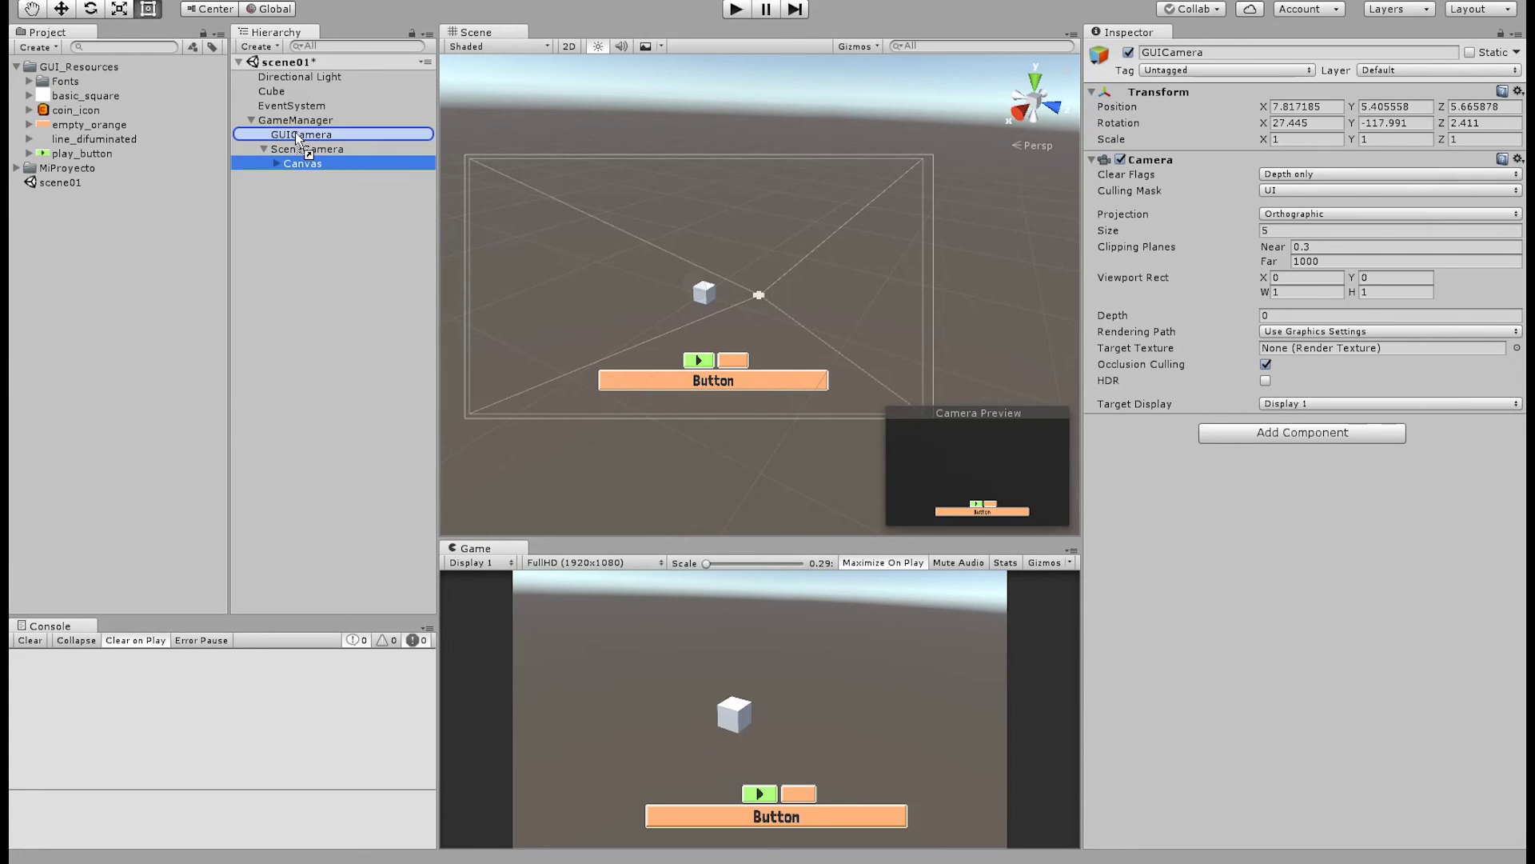
Set the GUICamera's position to 0, 0, -10 and its rotation to 0, 0, 0
click(295, 134)
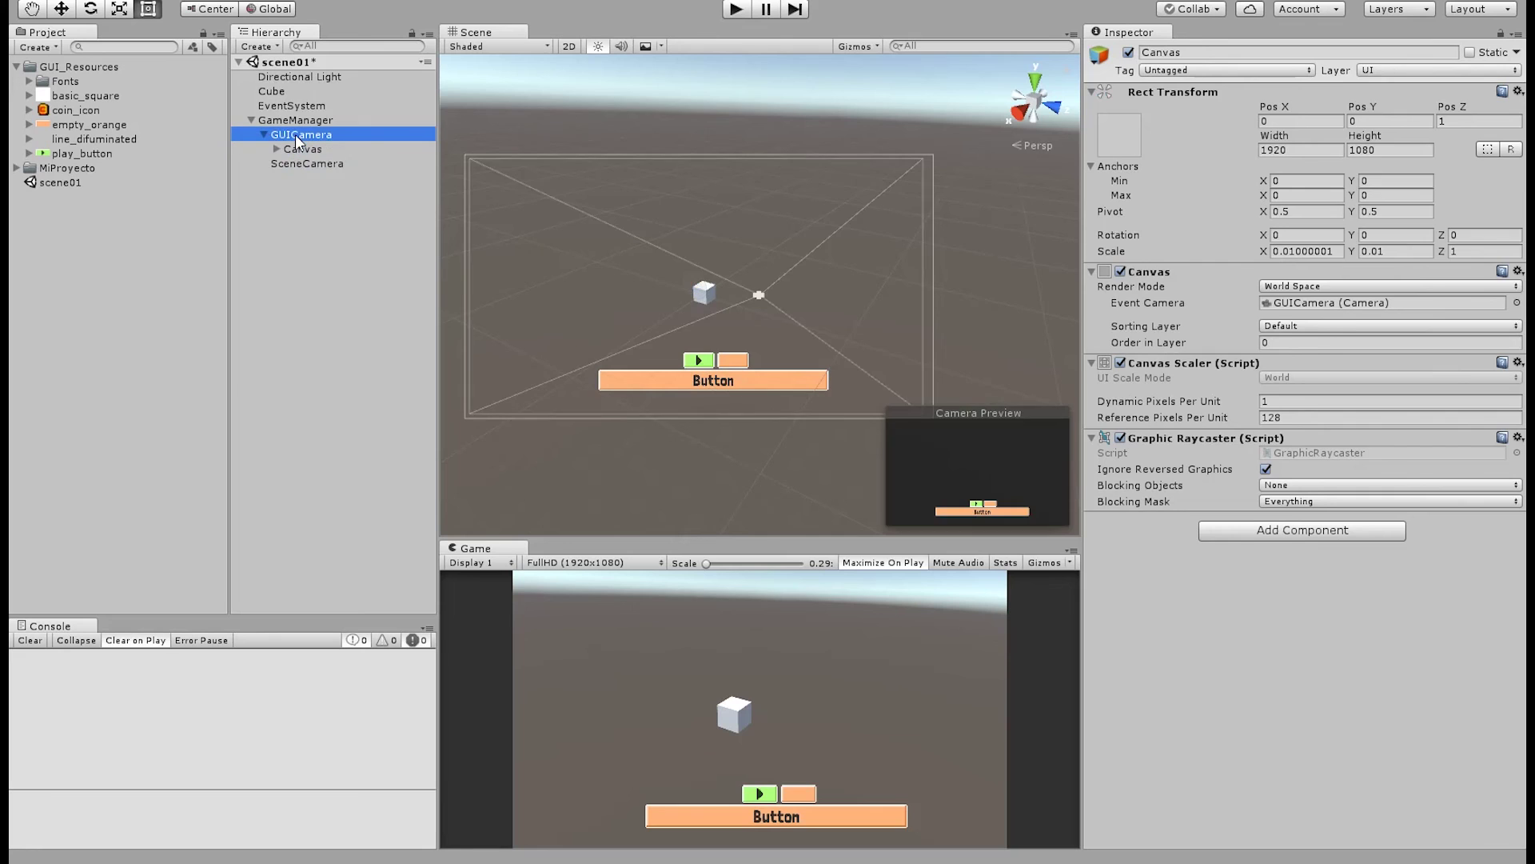
click(1309, 110)
text(0)
click(1394, 108)
text(0)
click(1479, 109)
text(0)
click(1479, 125)
text(0)
click(1396, 125)
text(0)
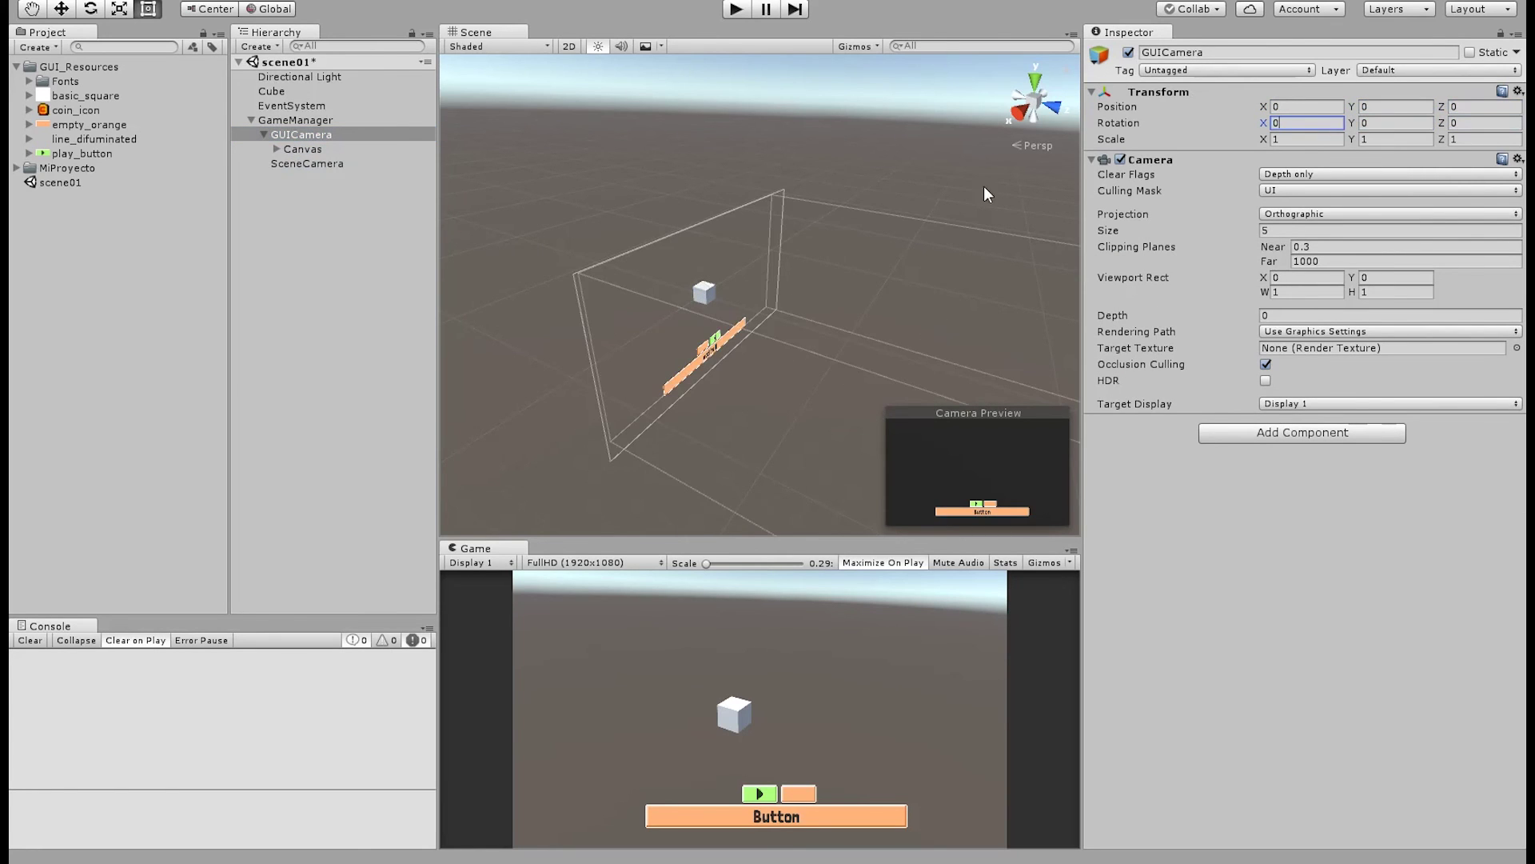
click(1466, 108)
text(-10)
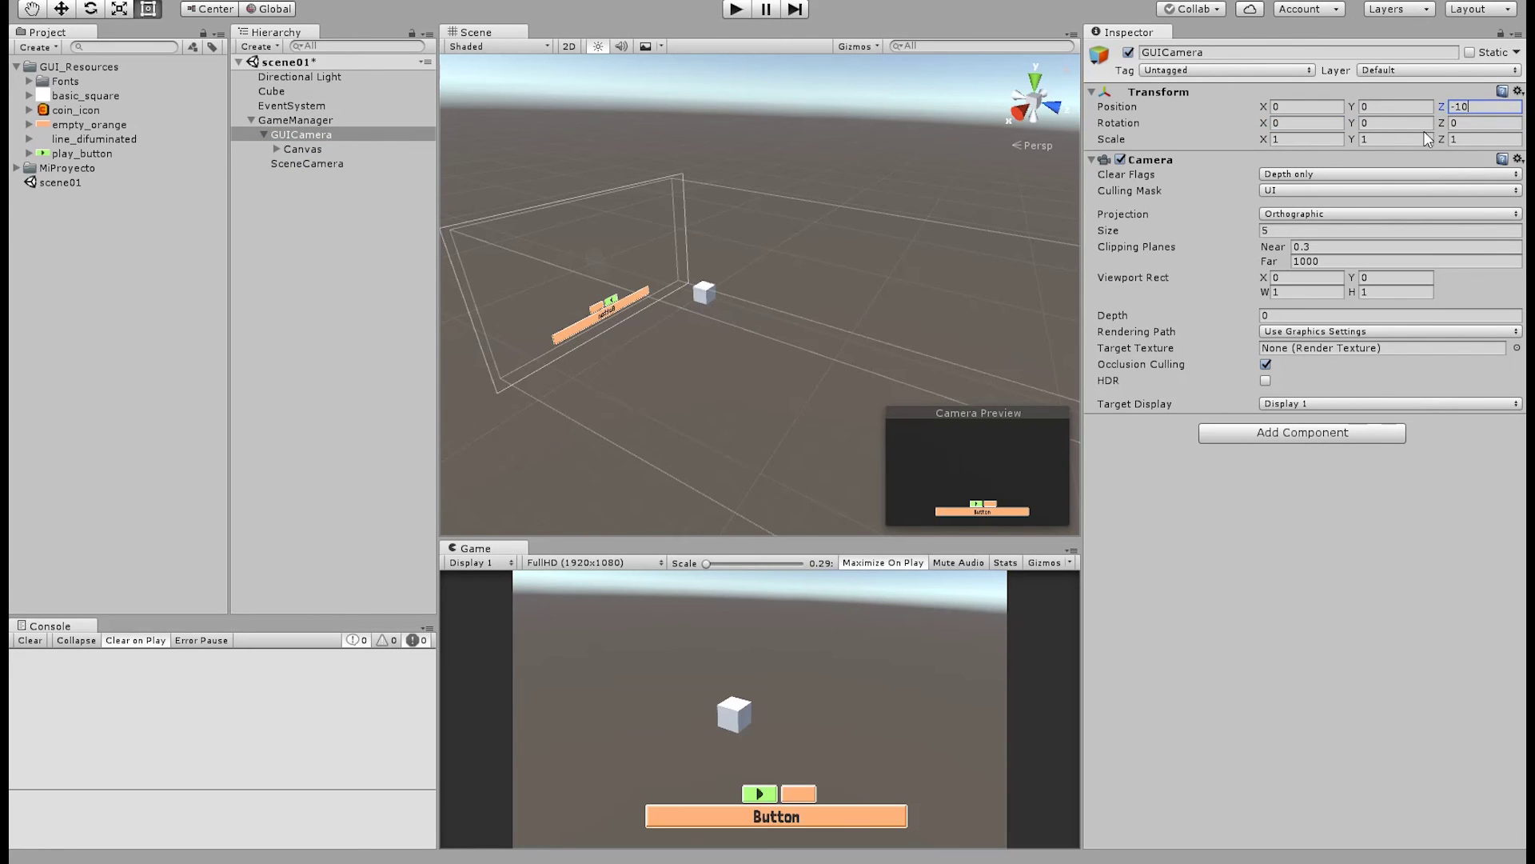
Reorder the SceneCamera above the GUICamera under GameManager and check the Canvas nesting
click(304, 149)
click(304, 163)
drag(303, 163, 304, 130)
click(298, 149)
click(295, 163)
click(275, 163)
click(276, 163)
click(323, 150)
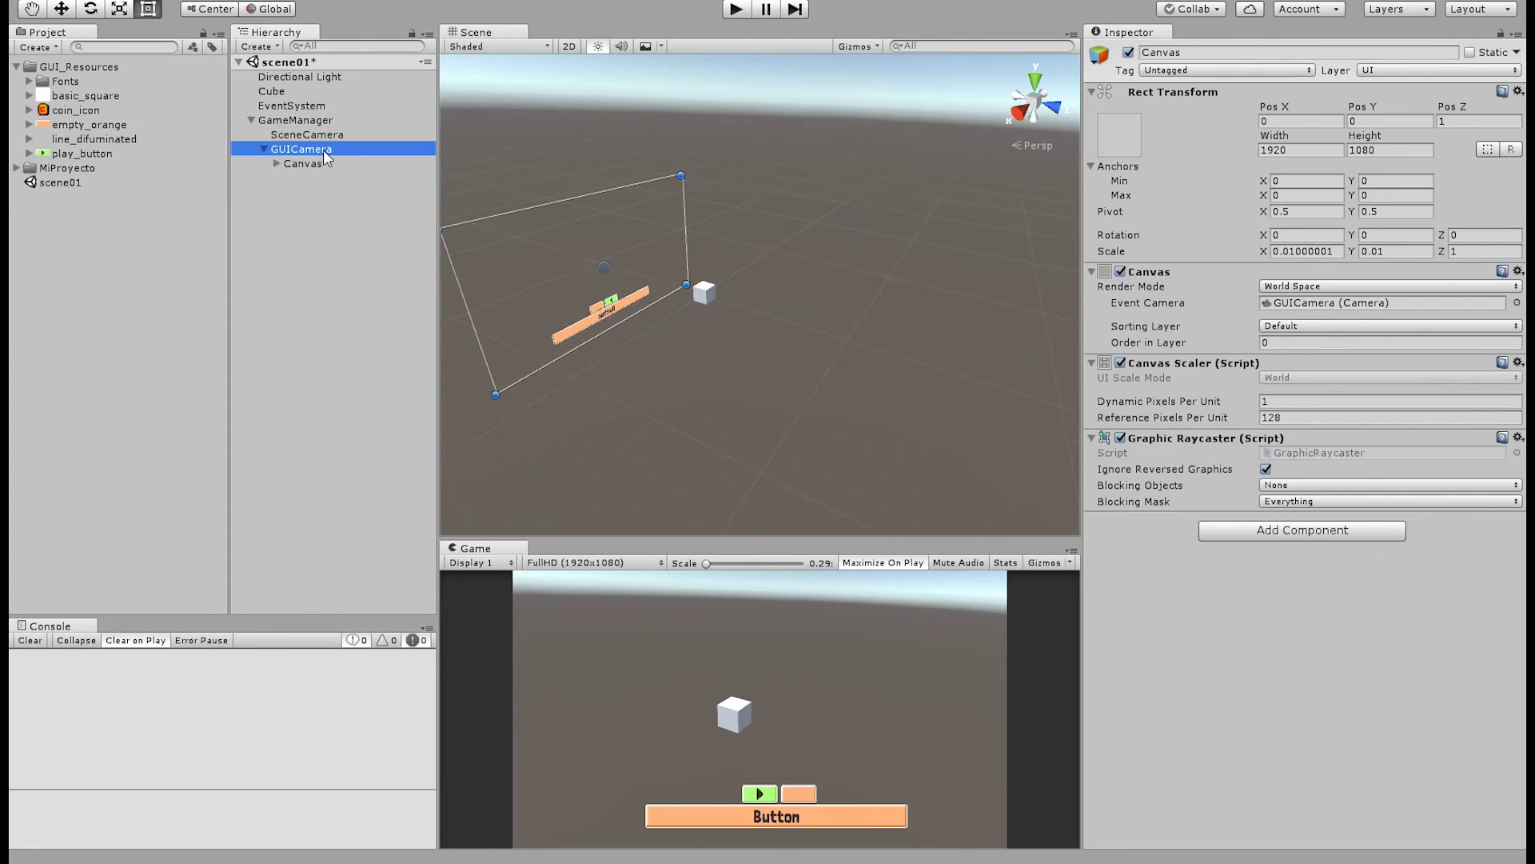
Compare the settings of the SceneCamera, GUICamera and Canvas and view their placement in the 3D scene
click(306, 135)
click(300, 119)
click(297, 135)
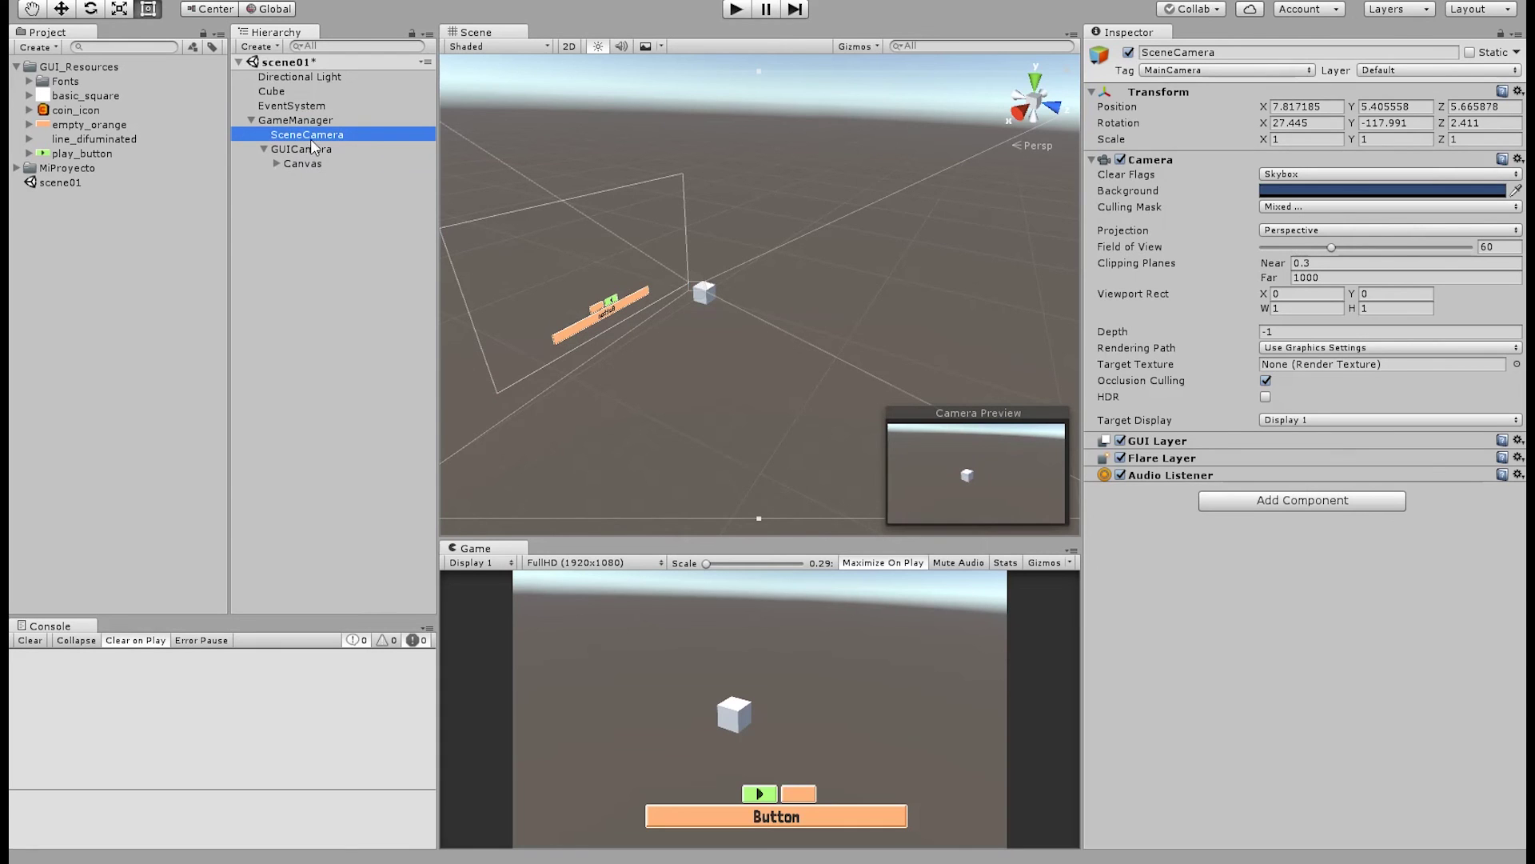
click(306, 147)
click(303, 158)
click(304, 134)
click(307, 121)
click(308, 134)
click(306, 148)
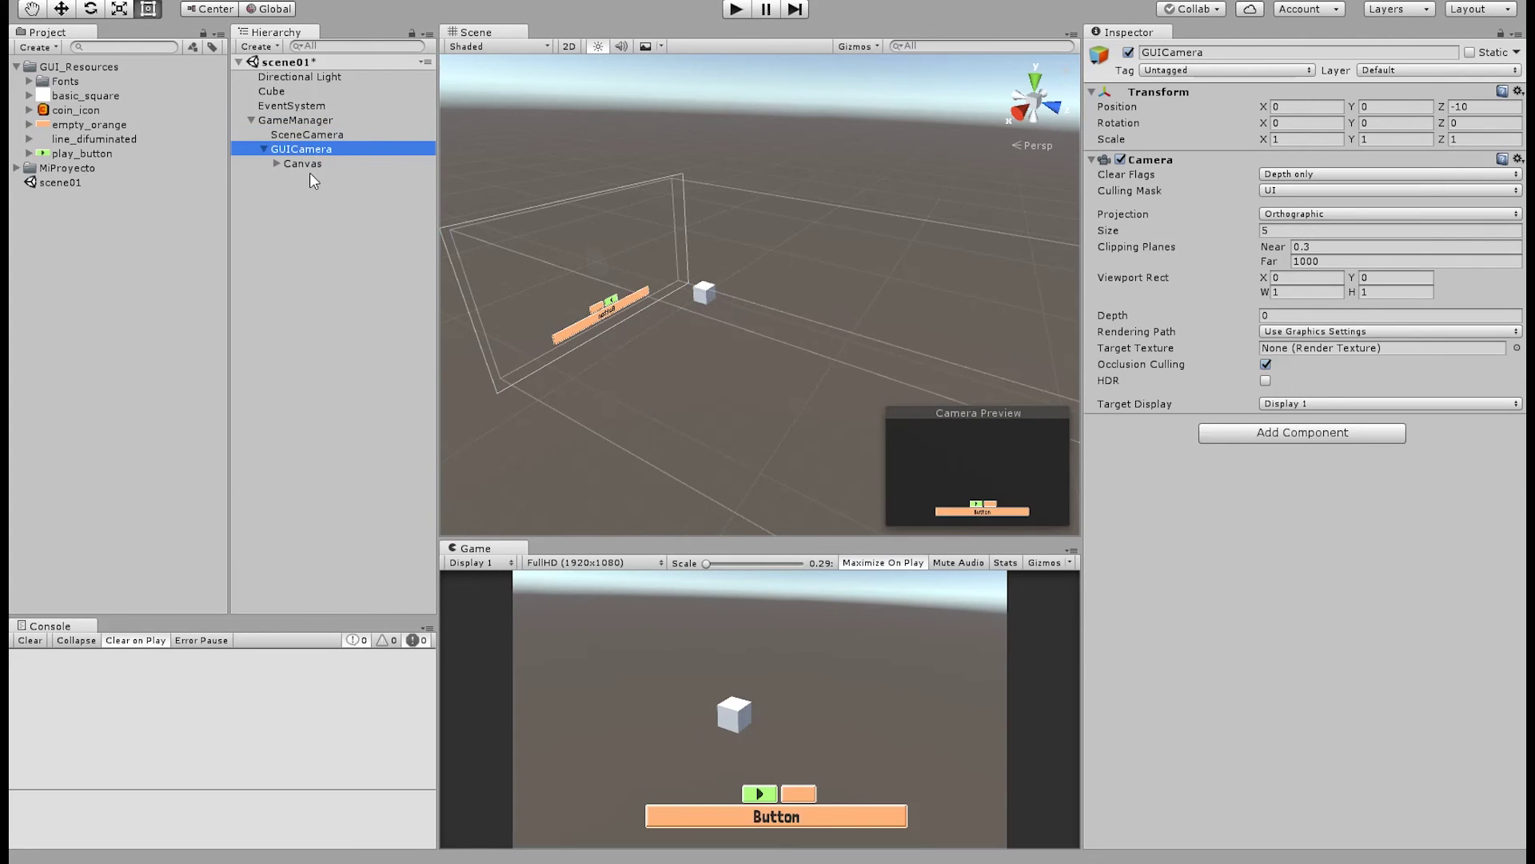
alt+drag(672, 232, 1423, 256)
click(315, 163)
click(312, 150)
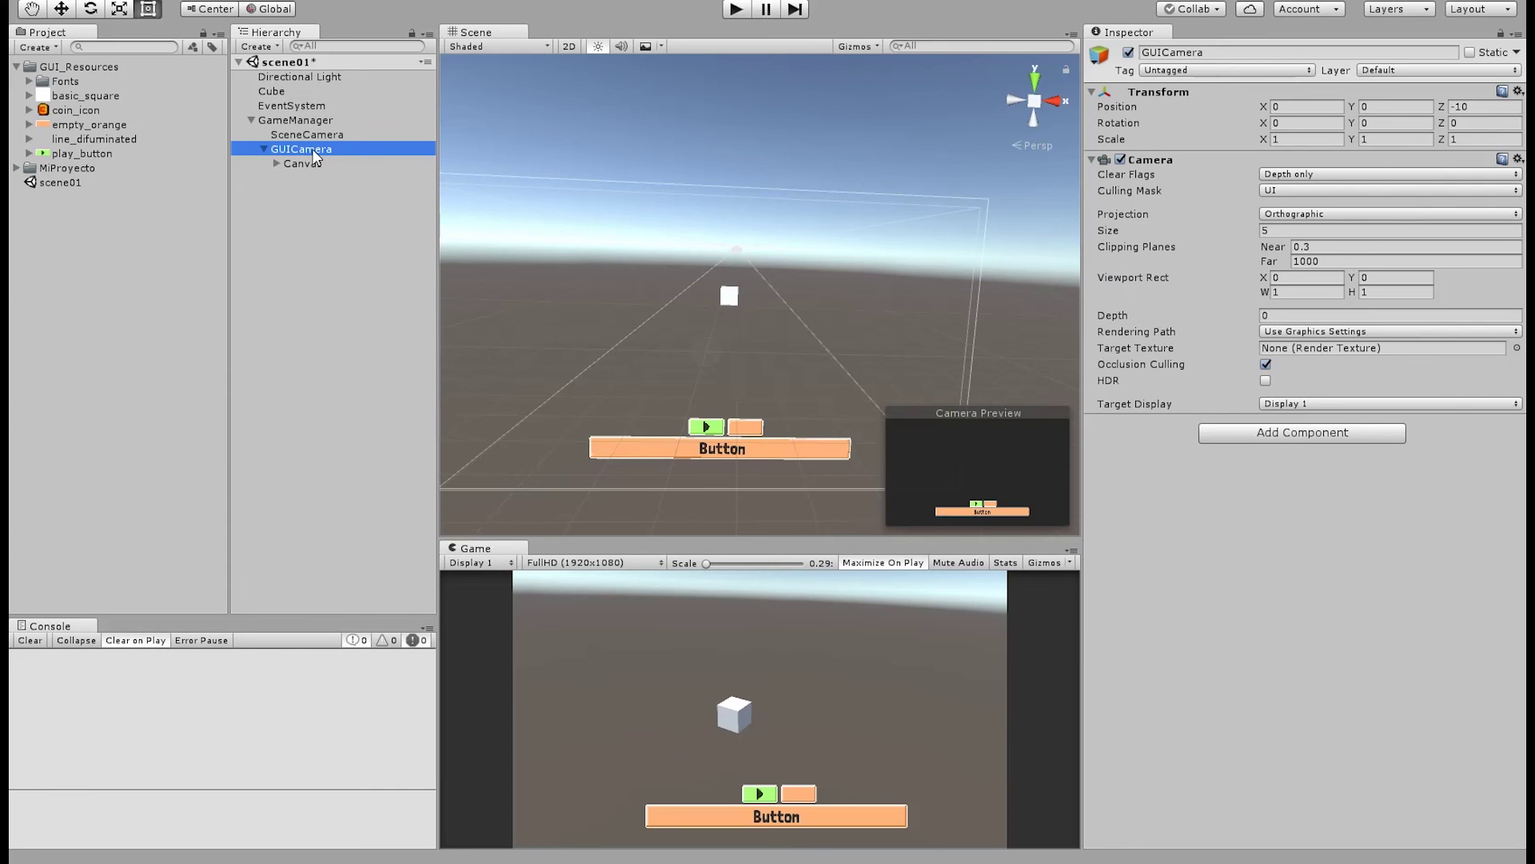
Return to the 2D scene view and examine the Canvas frame and the Button's Rect tool handles
click(120, 10)
click(148, 9)
click(570, 46)
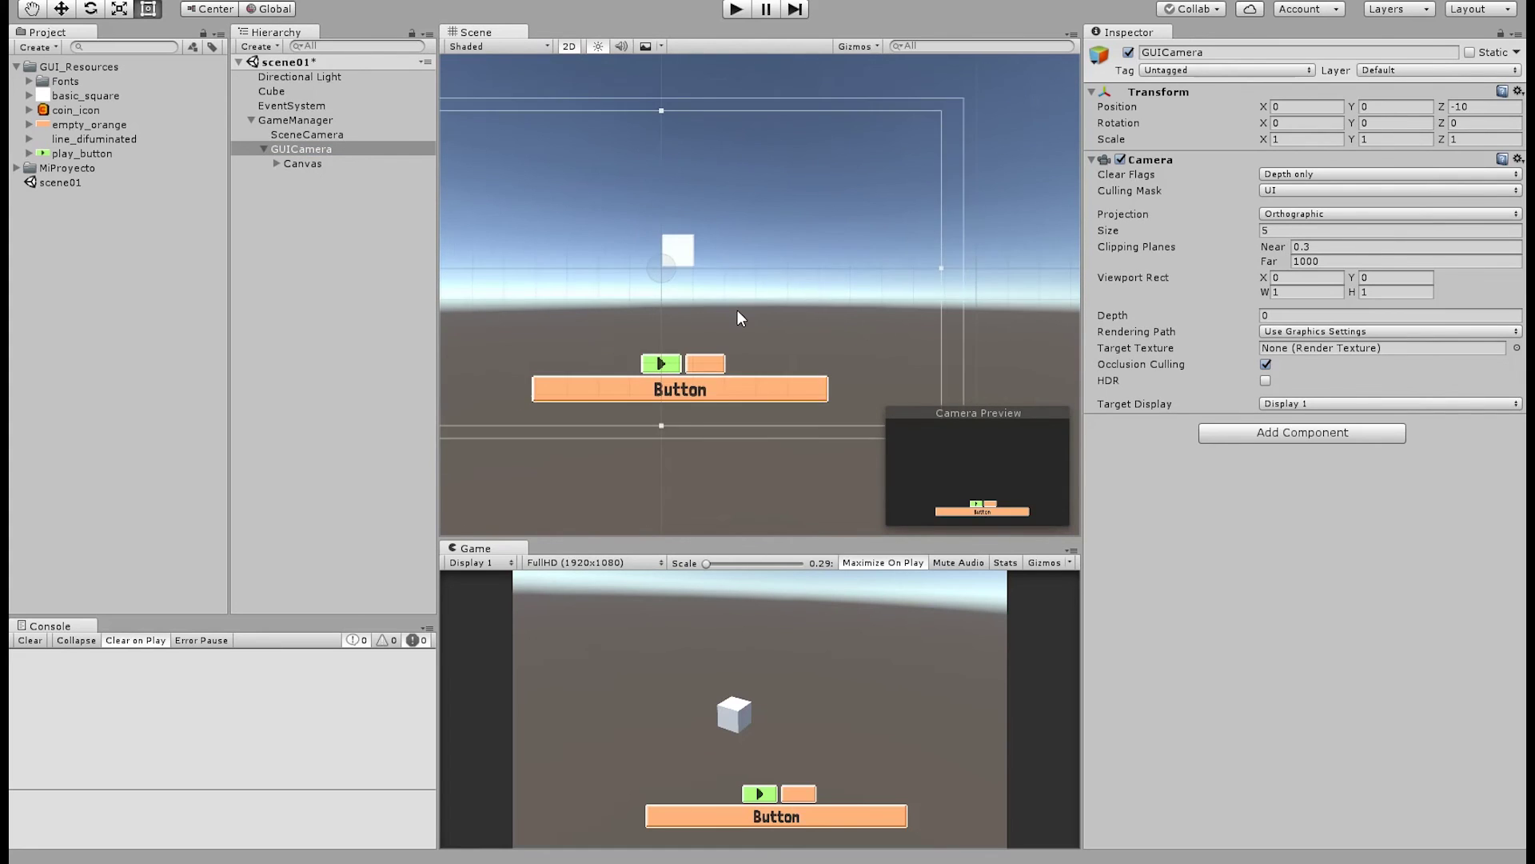
scroll(711, 387, down, 5)
click(303, 163)
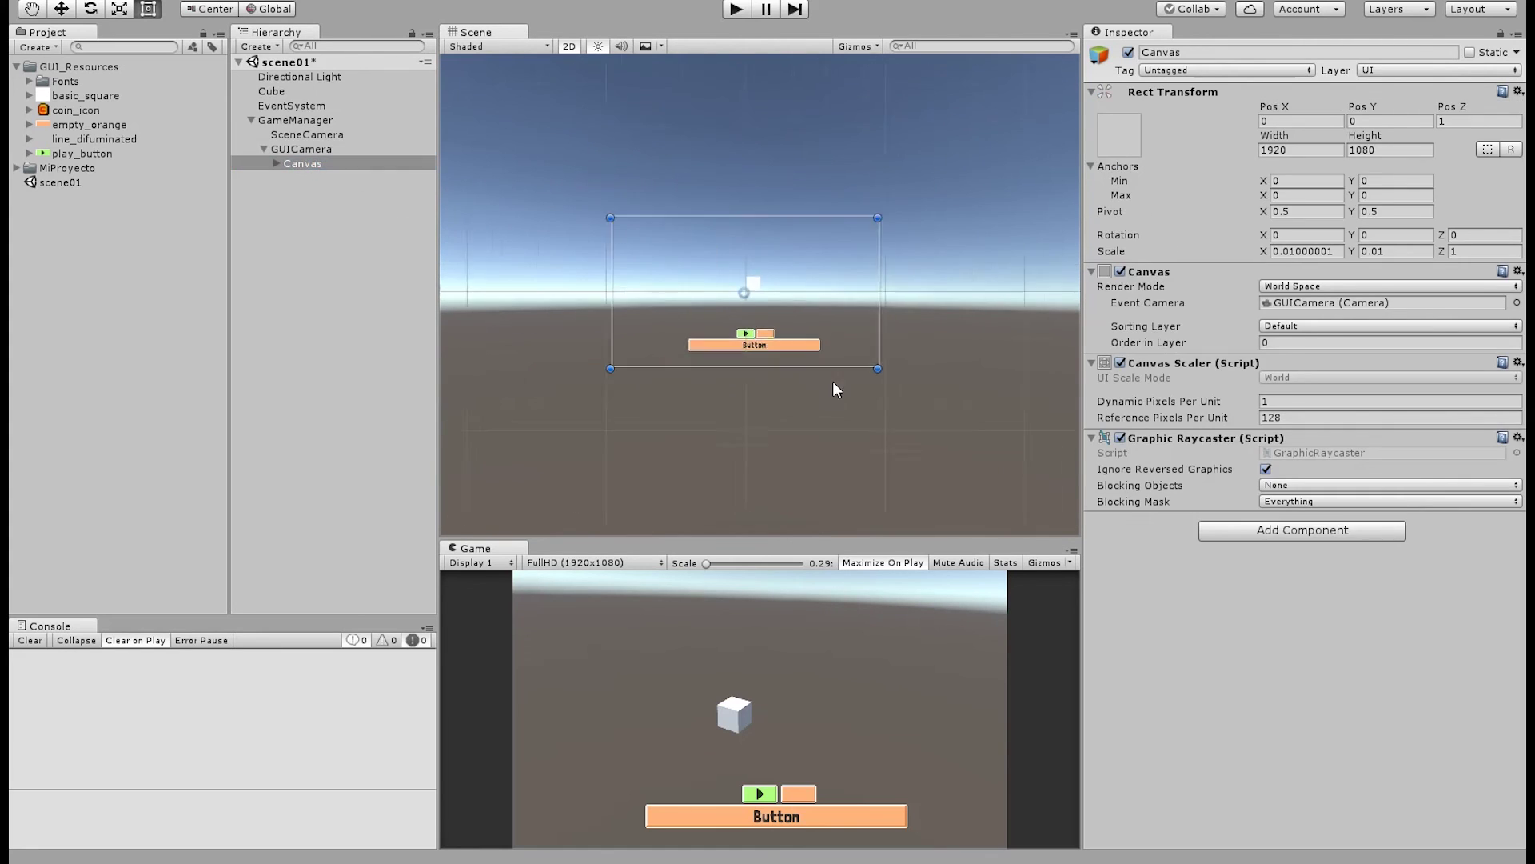
scroll(755, 357, up, 12)
middle_drag(827, 434, 835, 288)
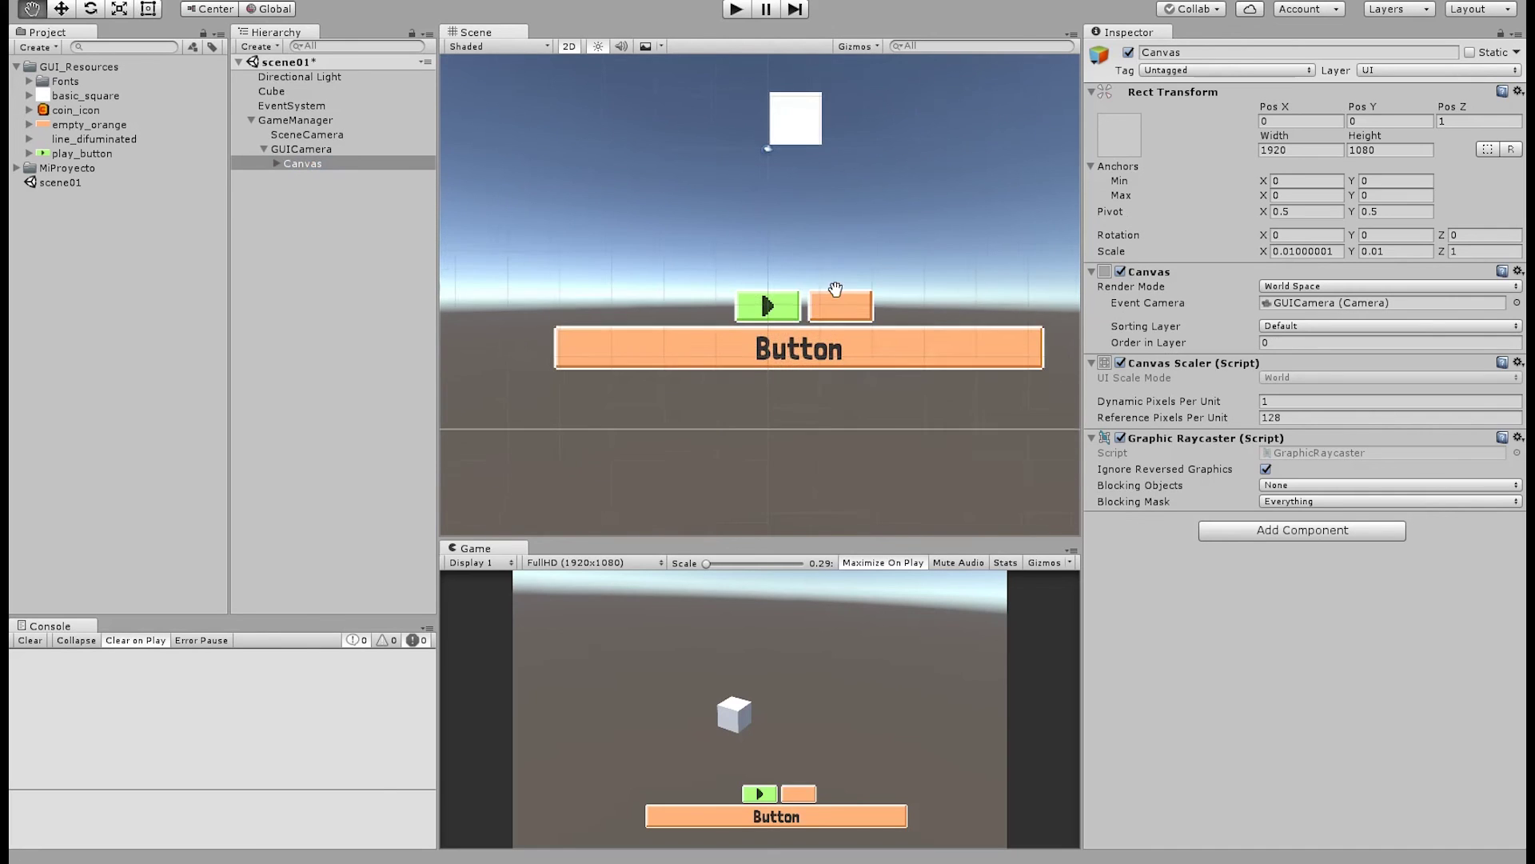
click(274, 164)
click(276, 164)
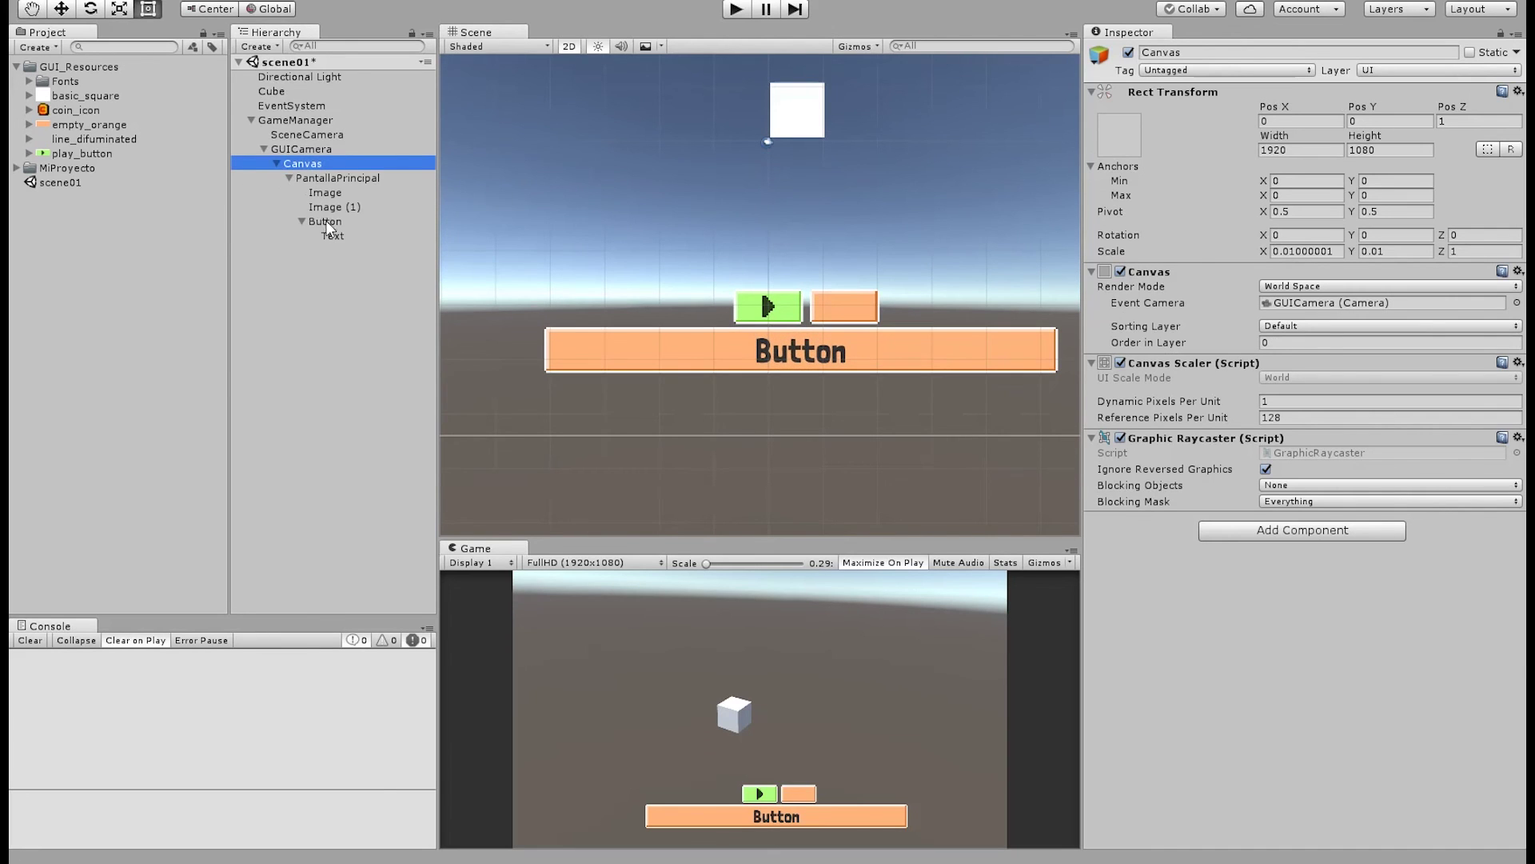
click(325, 220)
middle_drag(792, 354, 791, 441)
scroll(779, 434, down, 4)
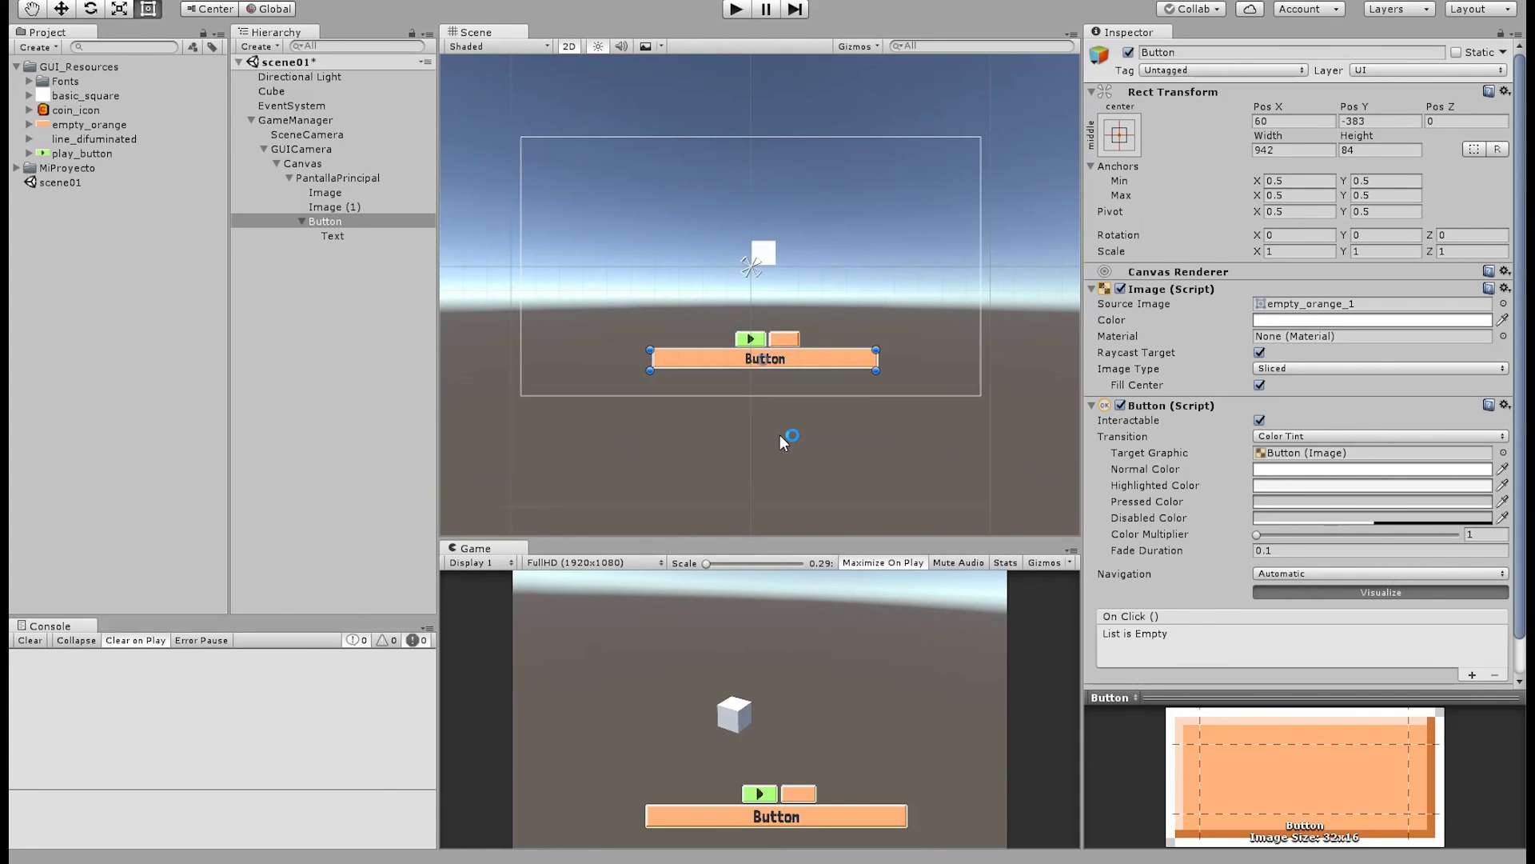
Expand and collapse the GUICamera, Canvas, PantallaPrincipal and Button levels to review how the hierarchy is nested
click(304, 220)
click(289, 177)
click(276, 164)
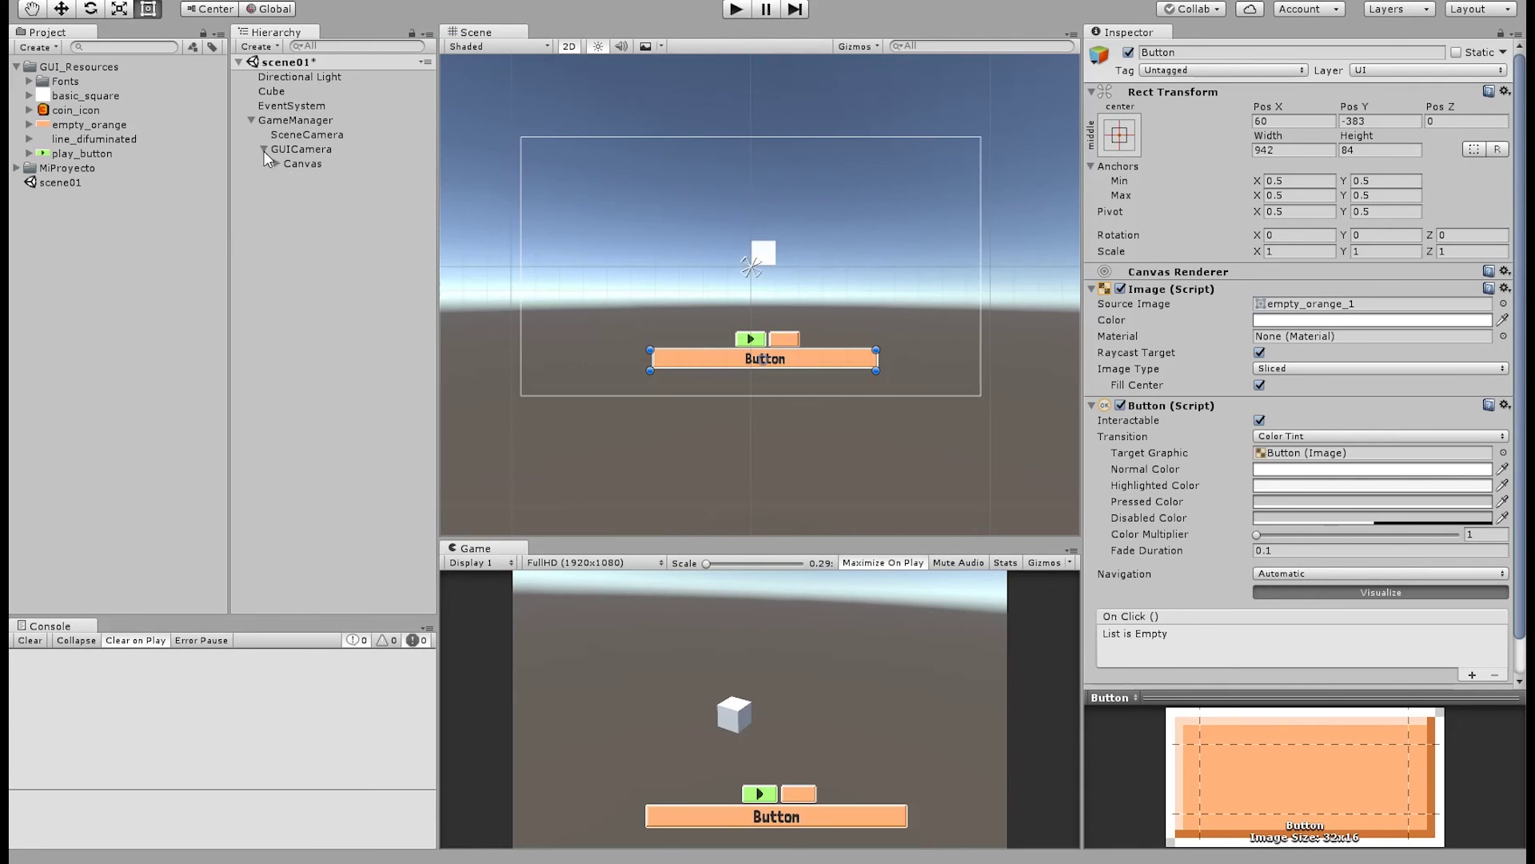
click(276, 164)
click(289, 177)
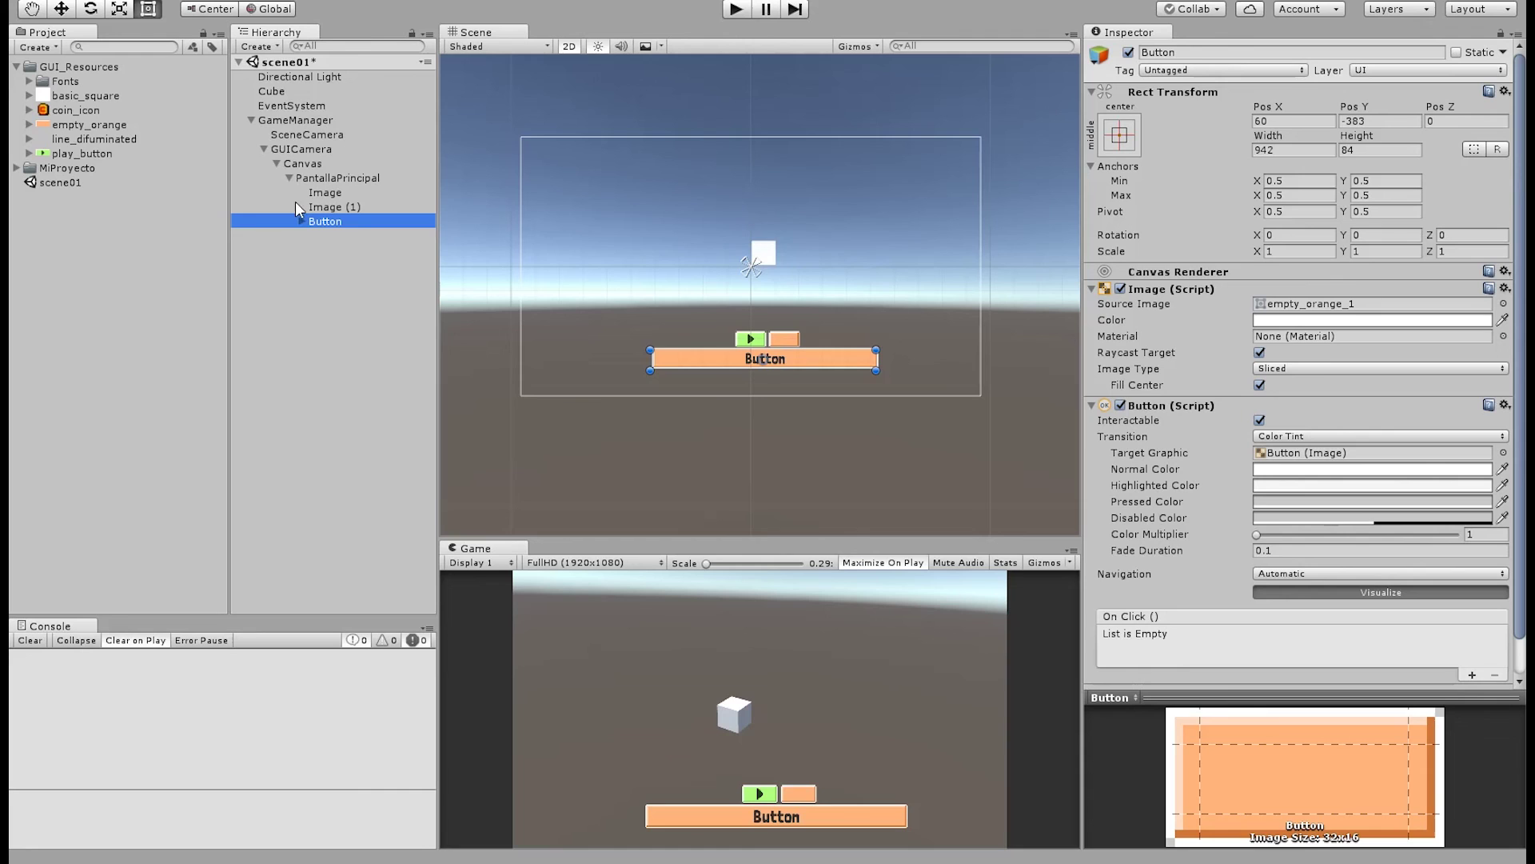
click(263, 148)
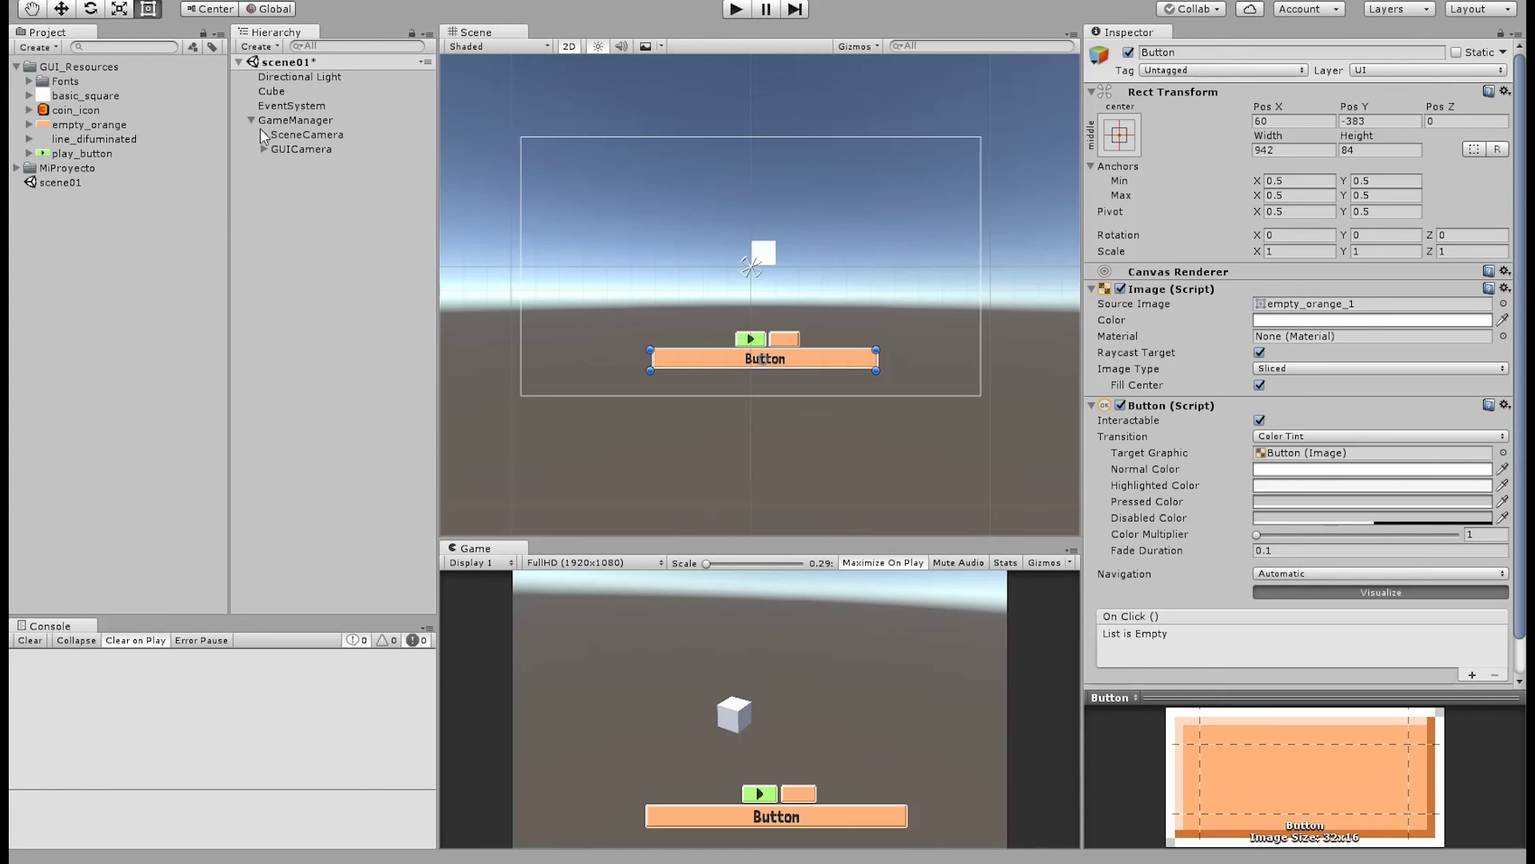
click(262, 121)
click(288, 134)
click(263, 149)
click(276, 164)
click(276, 164)
click(289, 179)
click(288, 178)
click(303, 223)
click(309, 282)
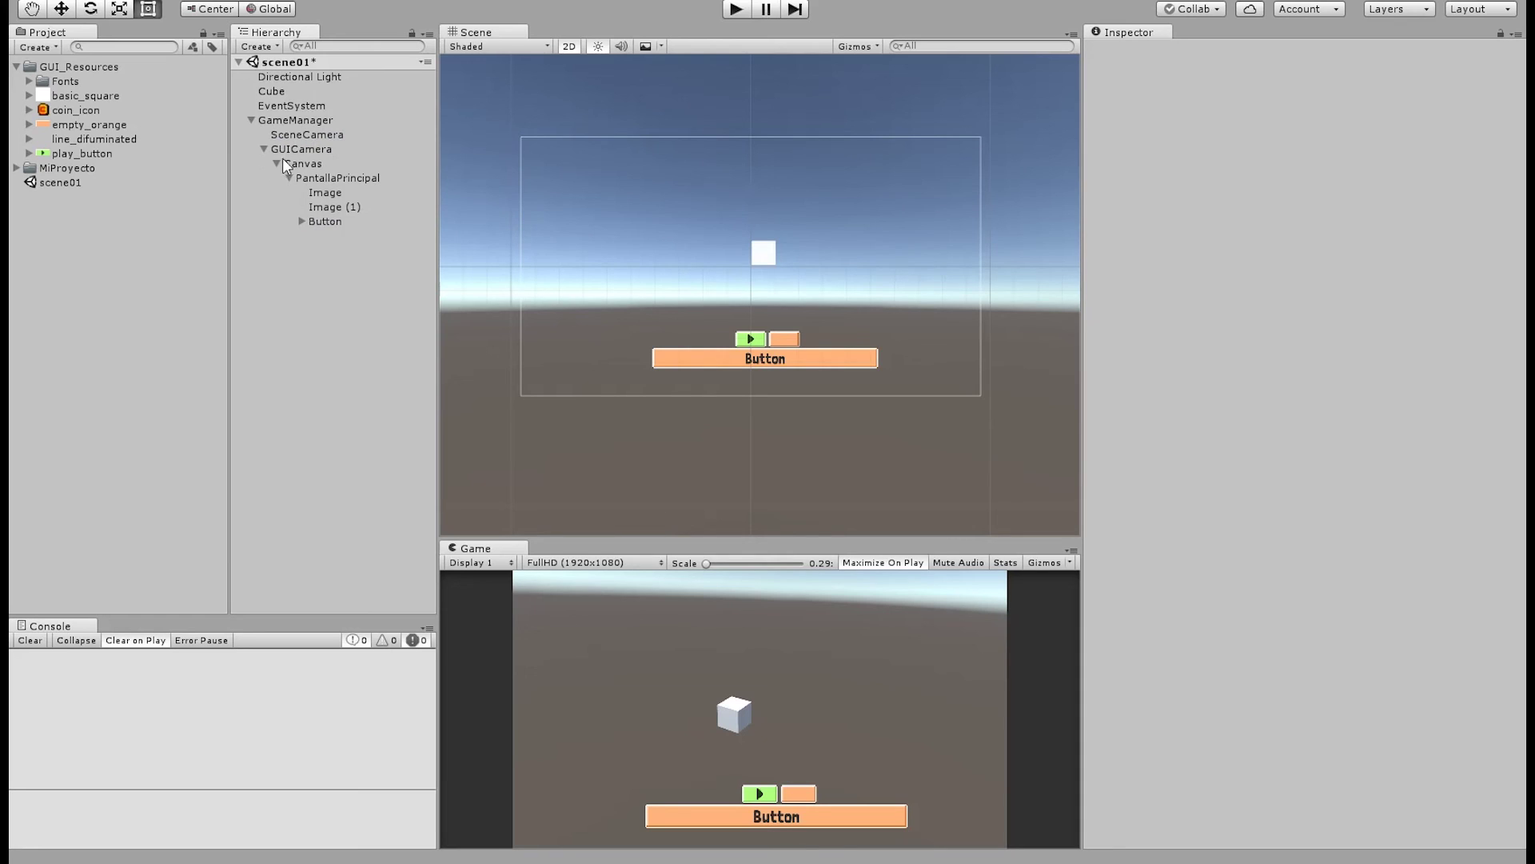
click(264, 149)
click(281, 168)
click(278, 165)
click(289, 180)
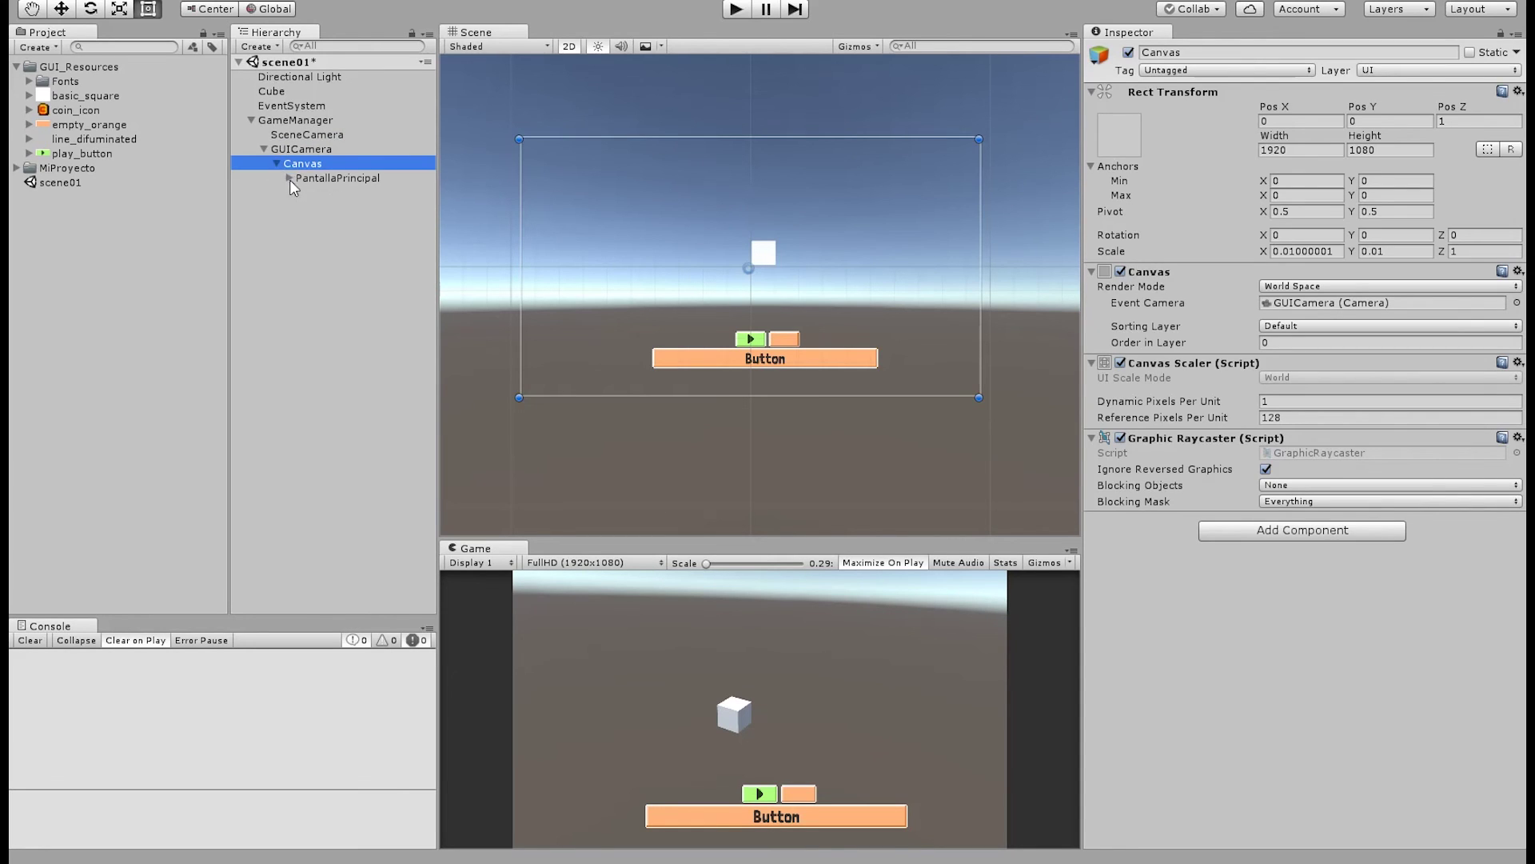
click(296, 235)
click(290, 178)
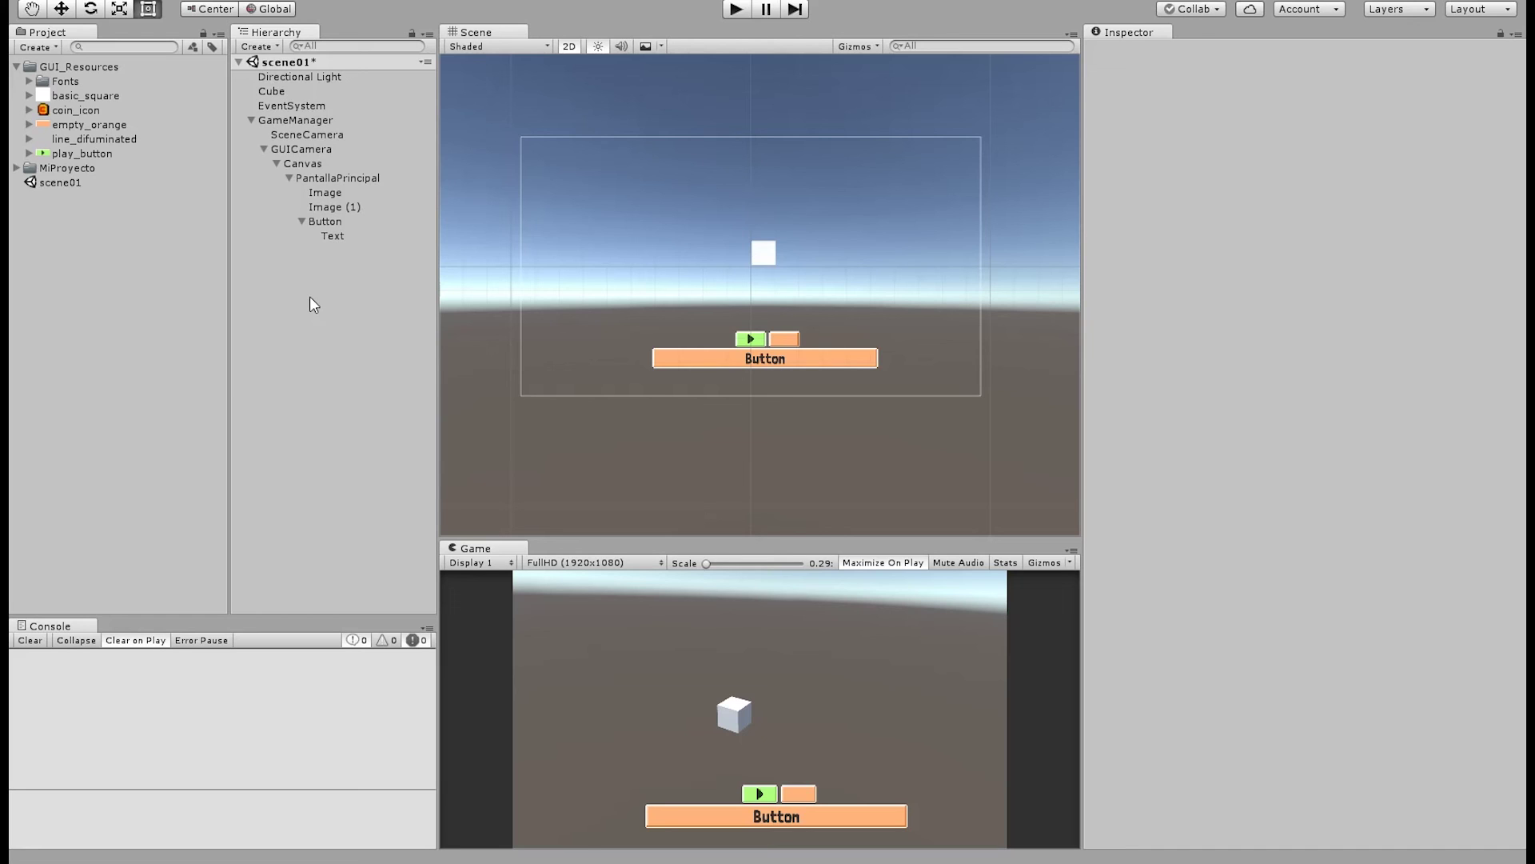
Inspect the Cube's components, enlarge the Game view upward and narrow the Inspector
click(273, 92)
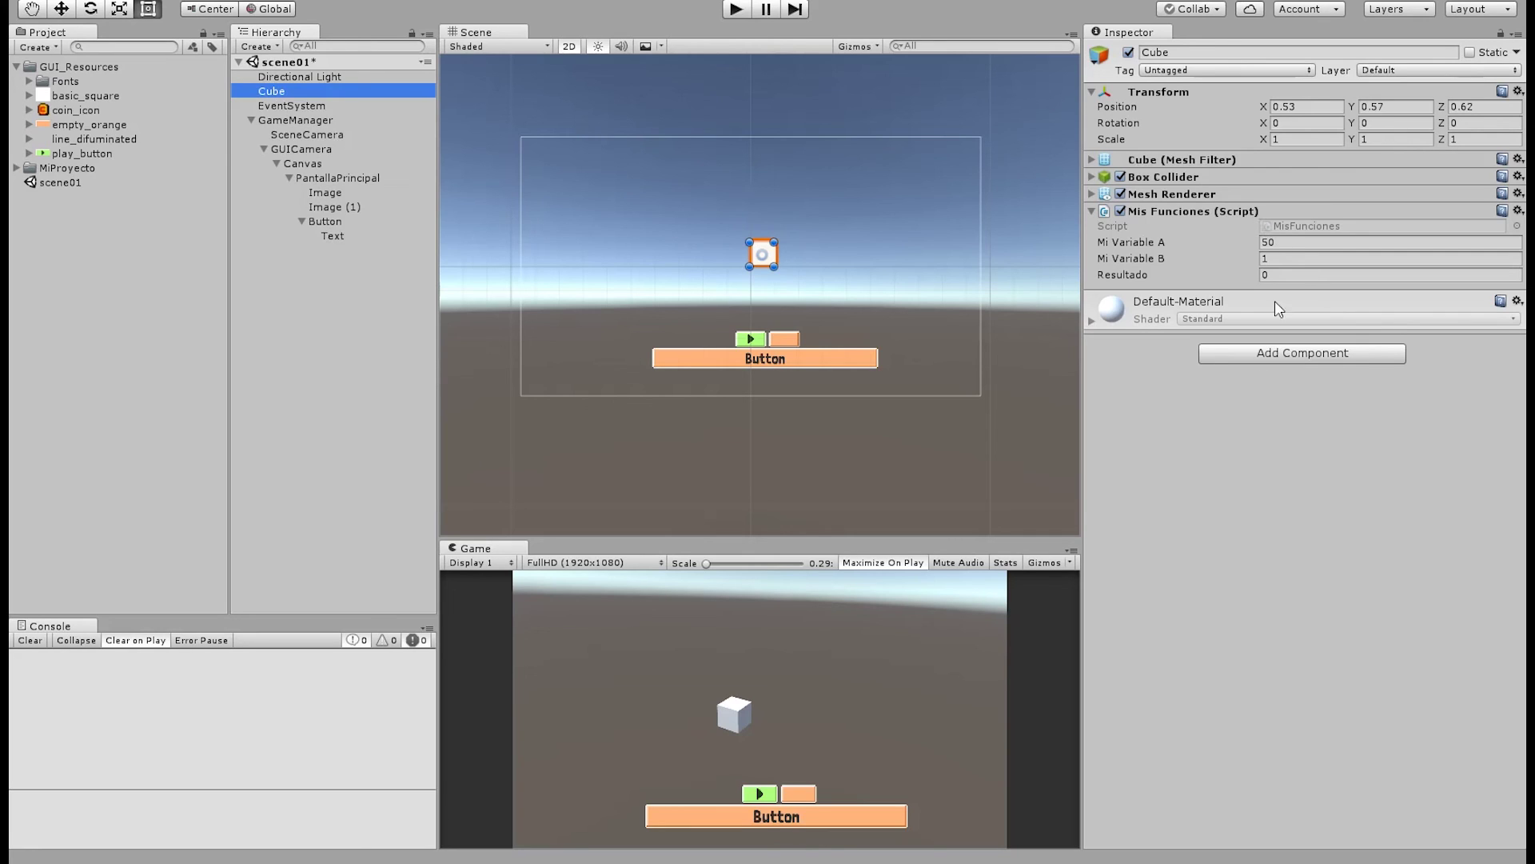
click(1260, 402)
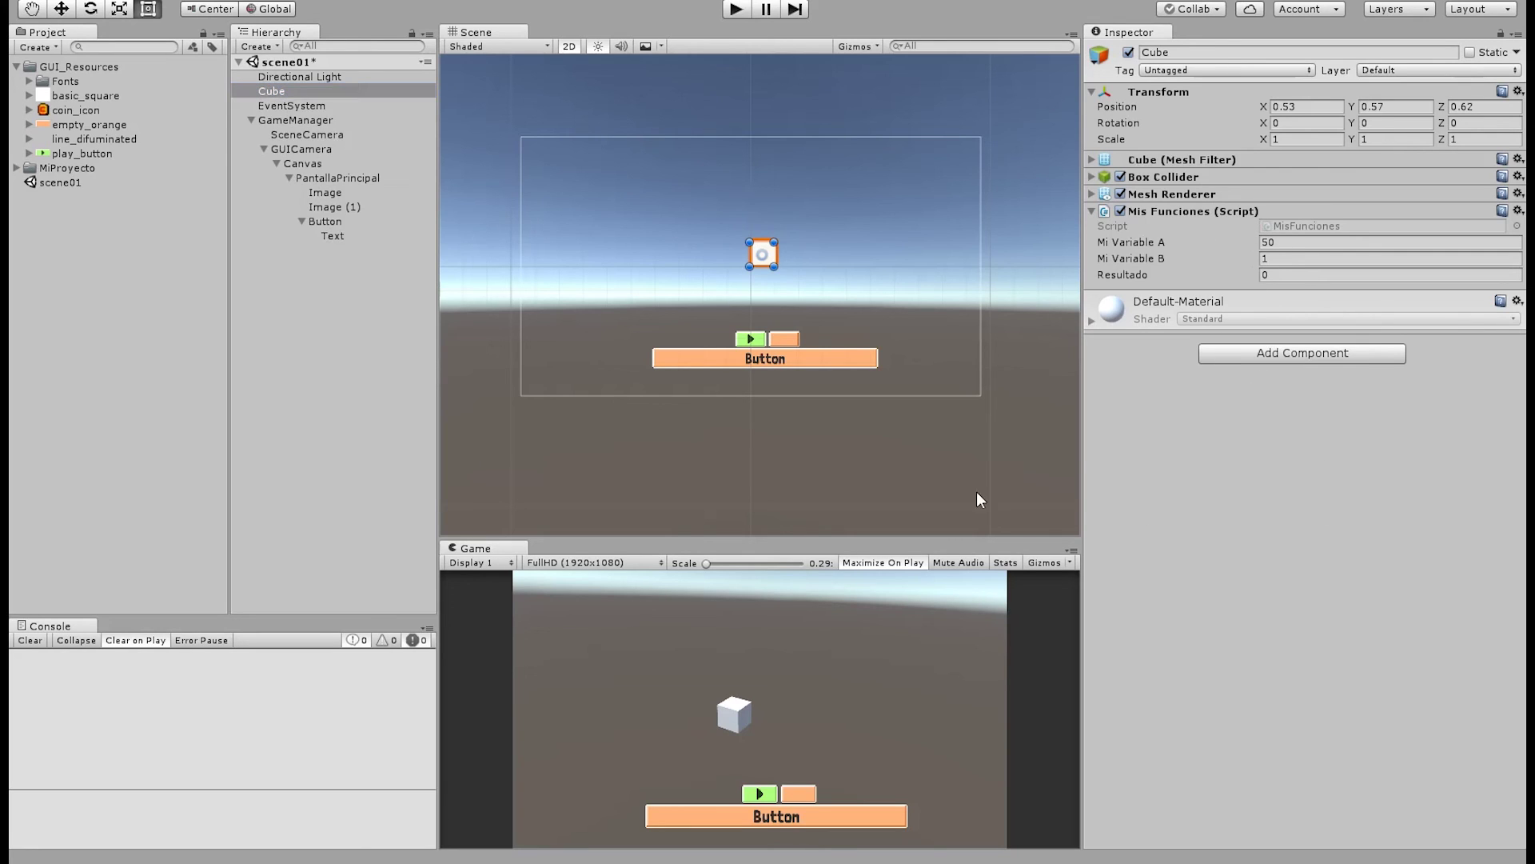
drag(804, 539, 800, 264)
drag(1086, 514, 1276, 512)
Inspect the GUICamera and the play button Image, and collapse the hierarchy below the GUICamera
click(324, 150)
click(336, 192)
click(357, 248)
click(290, 178)
click(277, 163)
click(264, 149)
click(305, 134)
click(292, 105)
Set the SceneCamera's X rotation to about 22.2
click(307, 134)
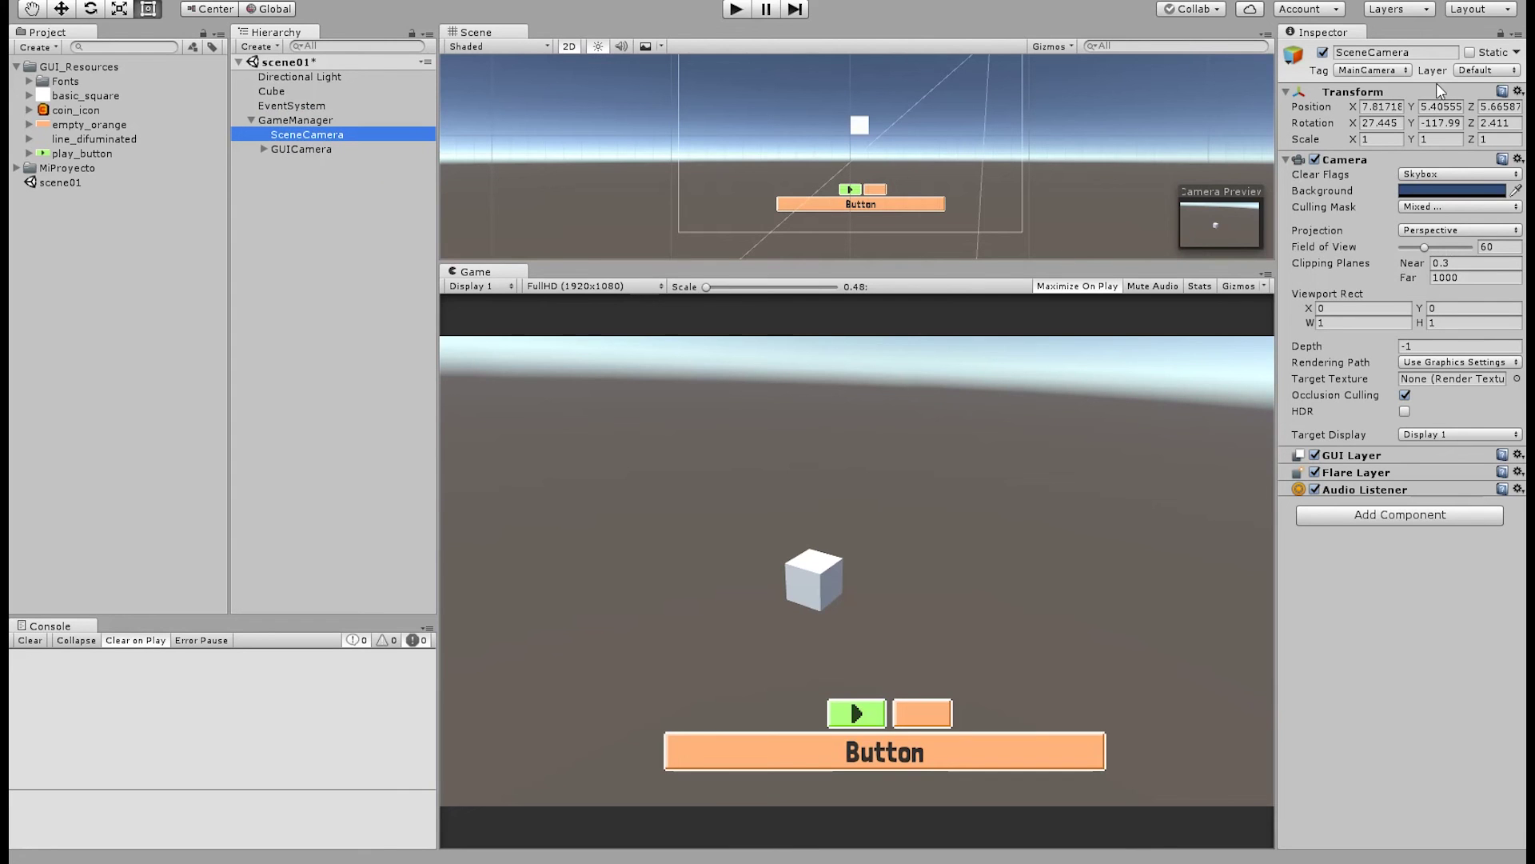
drag(1353, 123, 1176, 74)
middle_drag(811, 170, 791, 189)
scroll(795, 191, down, 1)
Enlarge the Scene view again and bring the whole Canvas frame with its buttons into view
drag(885, 278, 884, 557)
middle_drag(797, 315, 898, 336)
scroll(896, 335, down, 5)
scroll(895, 334, up, 4)
scroll(894, 334, up, 5)
scroll(894, 334, down, 3)
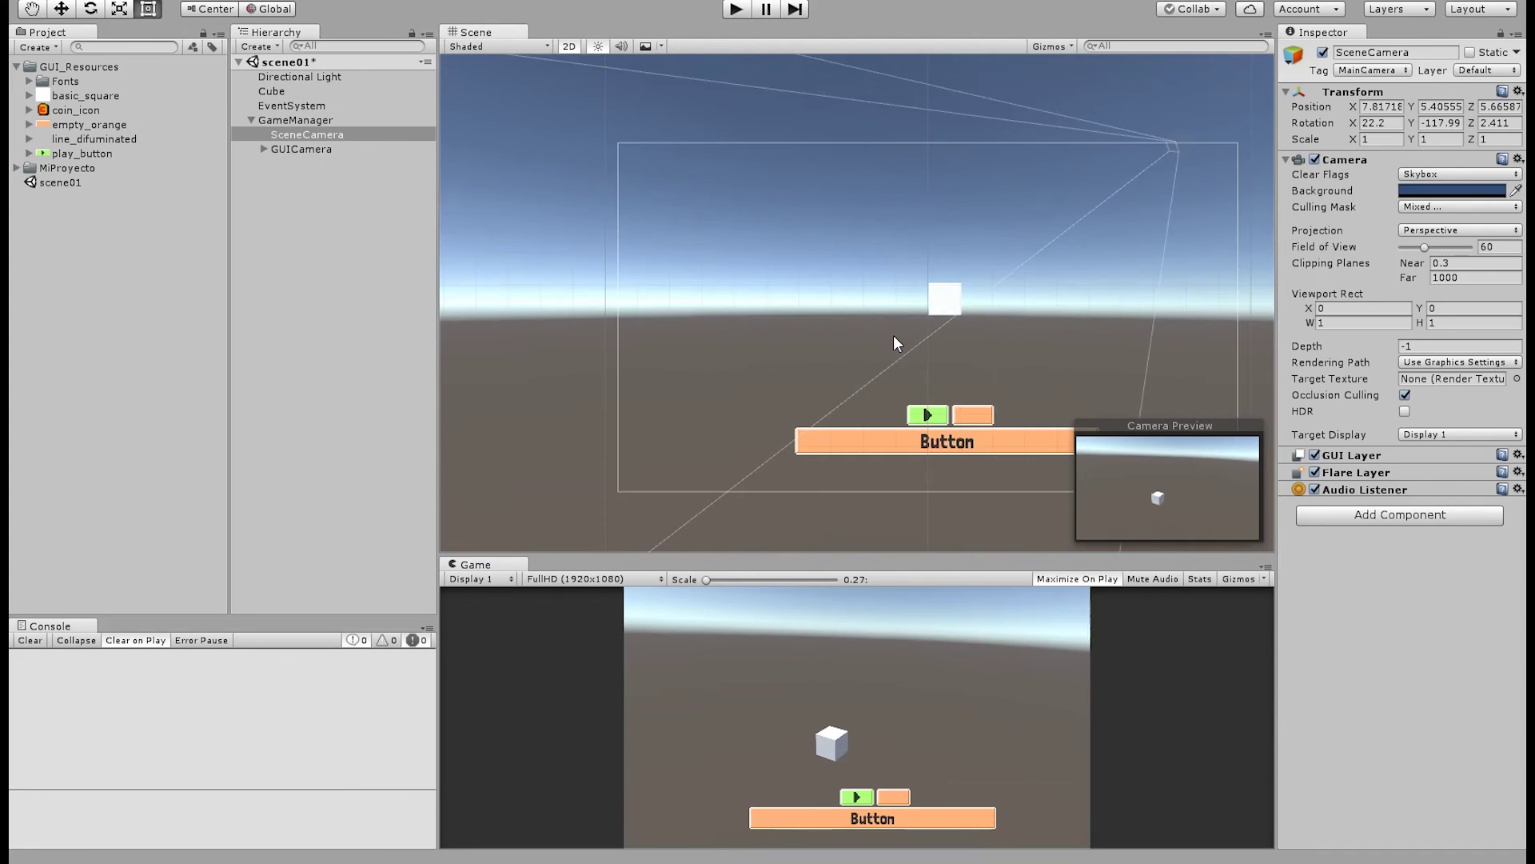
middle_drag(840, 328, 768, 298)
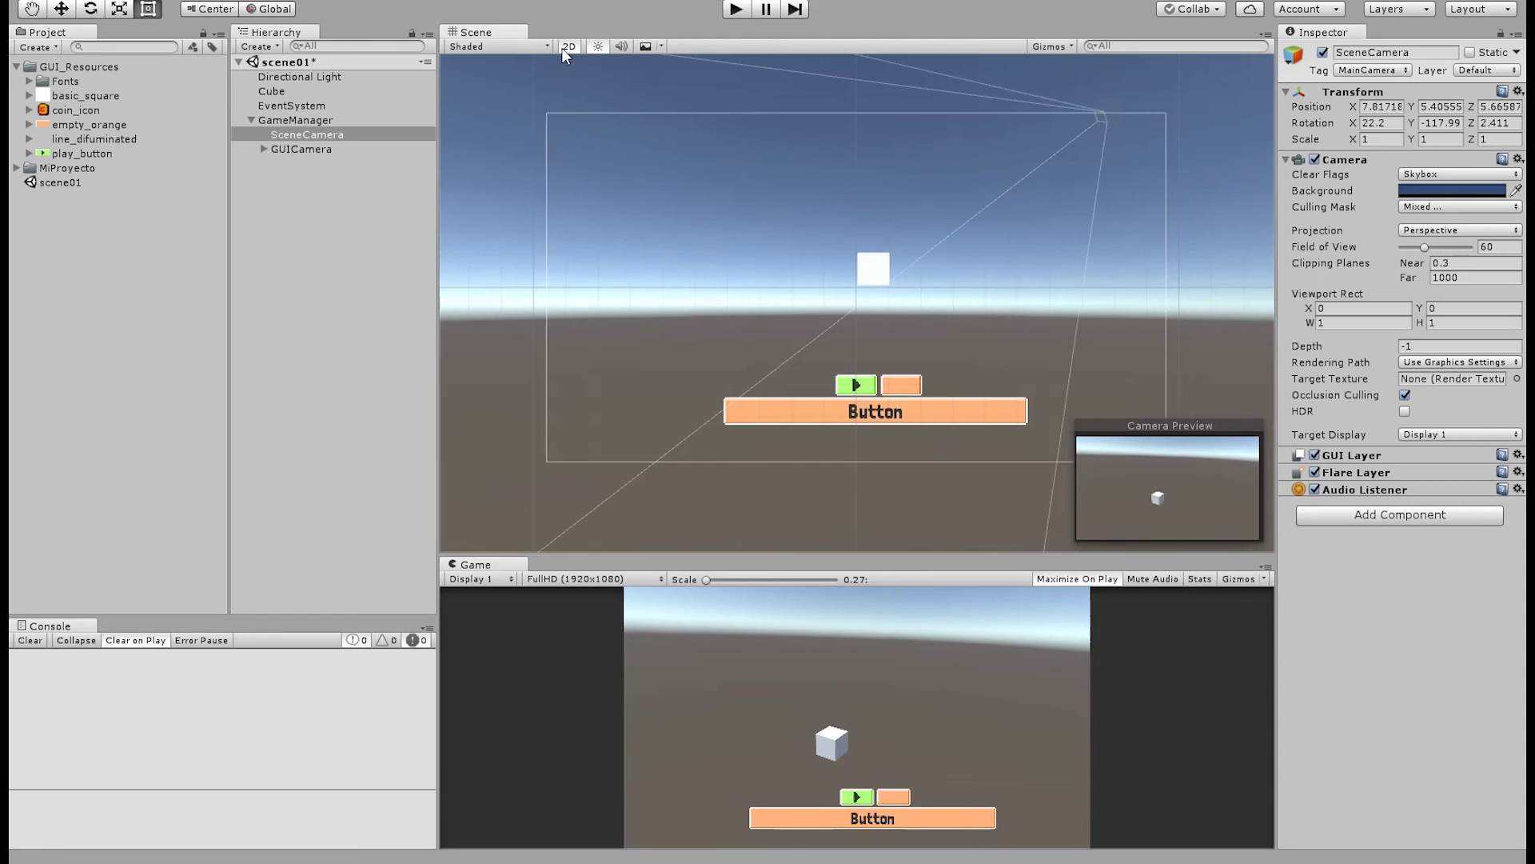
Resize the Button to about 507 by 382, anchored top-right near that Canvas corner at about Pos X -366, Pos Y -253
click(809, 414)
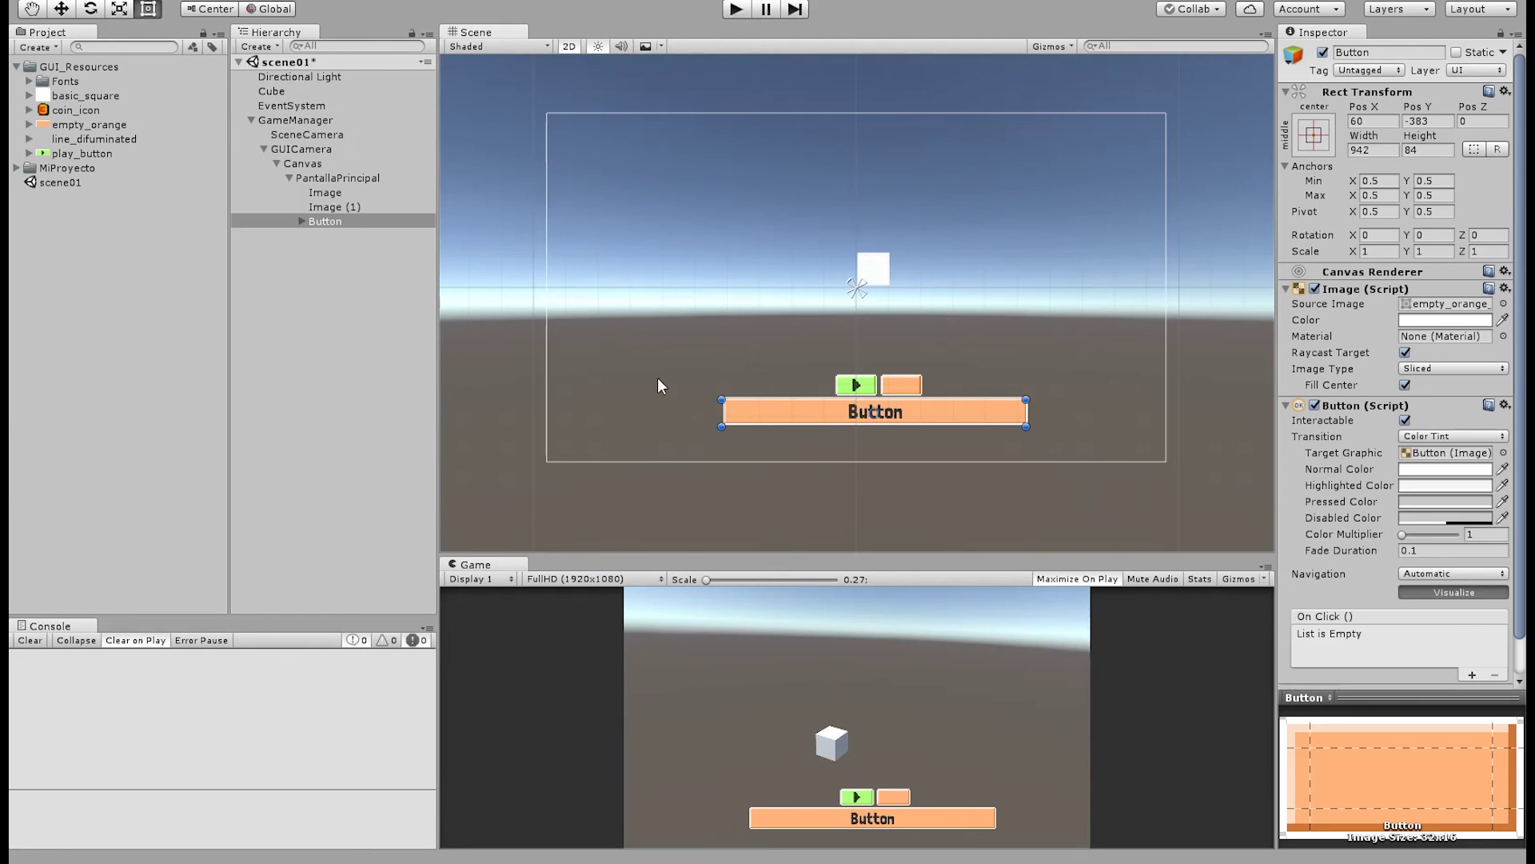
drag(723, 399, 865, 303)
drag(974, 403, 1115, 226)
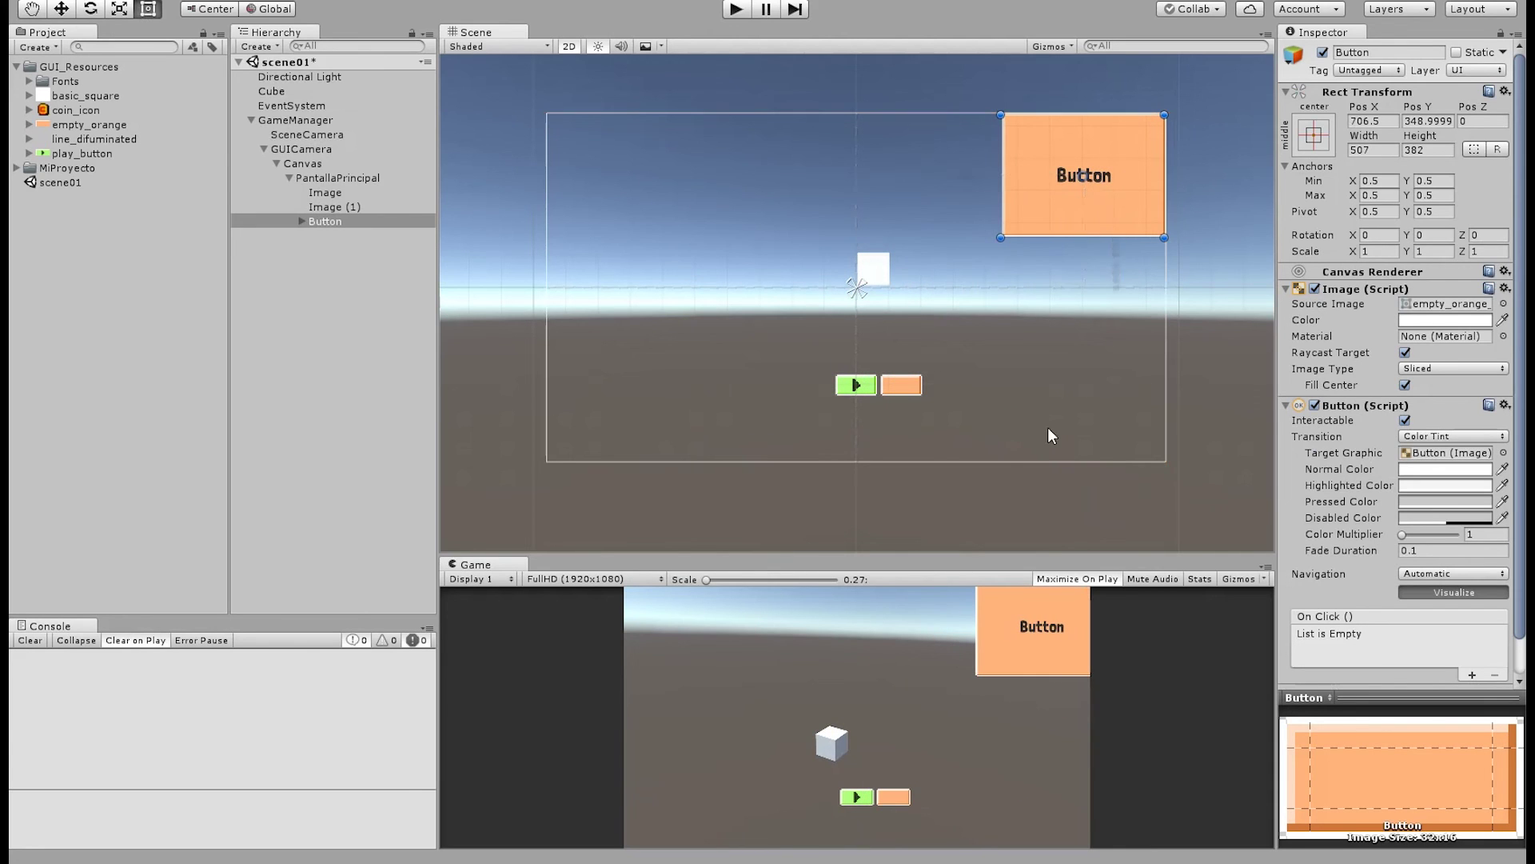
click(1442, 293)
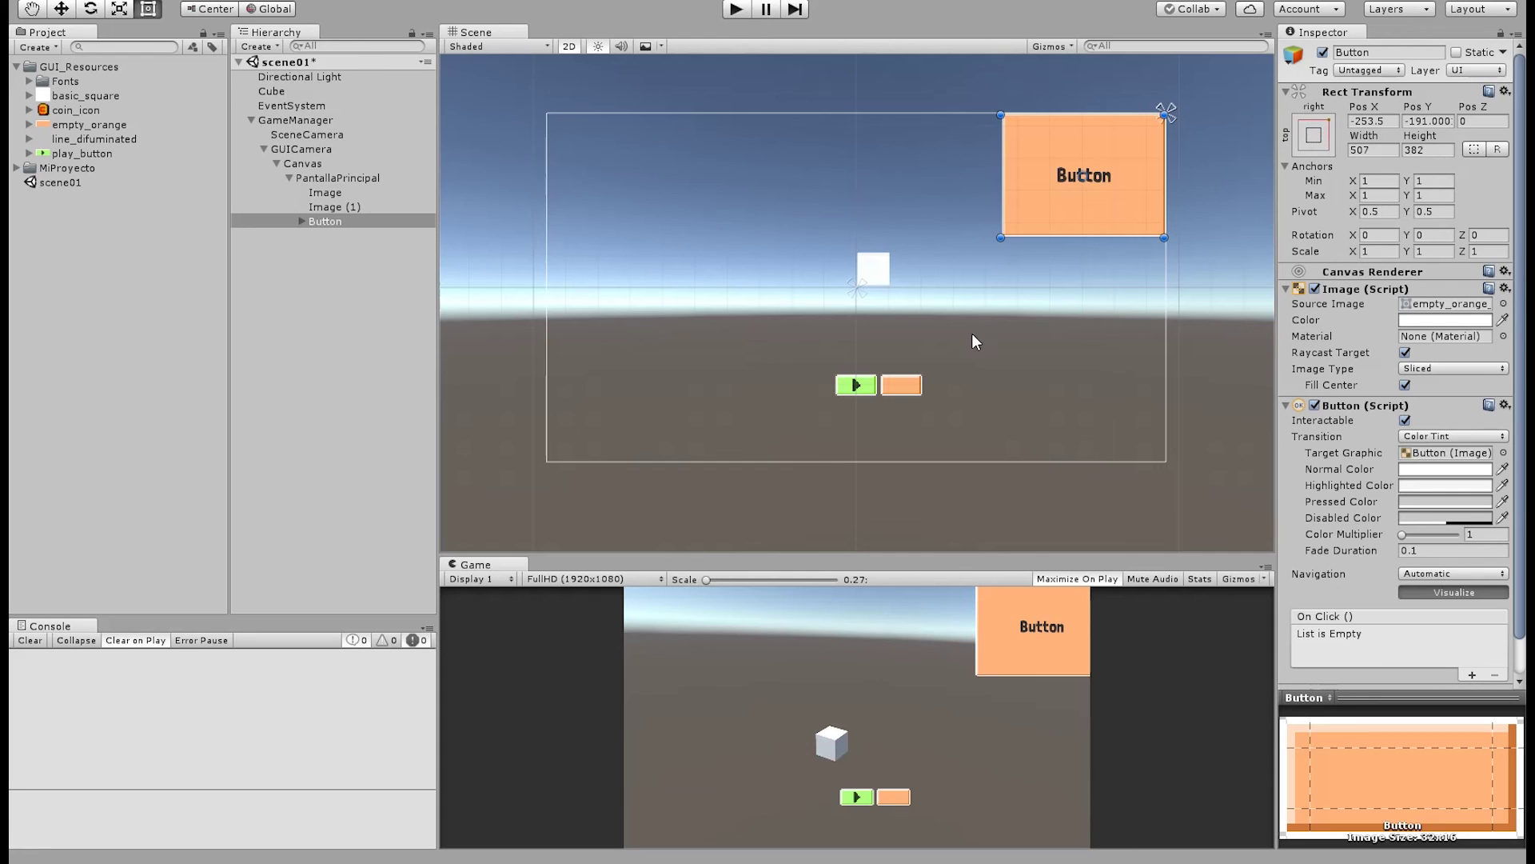
mouse_move(1078, 211)
mouse_down()
mouse_move(1110, 190)
mouse_move(1101, 209)
mouse_move(1086, 203)
mouse_up()
Preview the running game at 5:4, 16:10 and 4:3 to check how the interface fits each aspect ratio
click(735, 8)
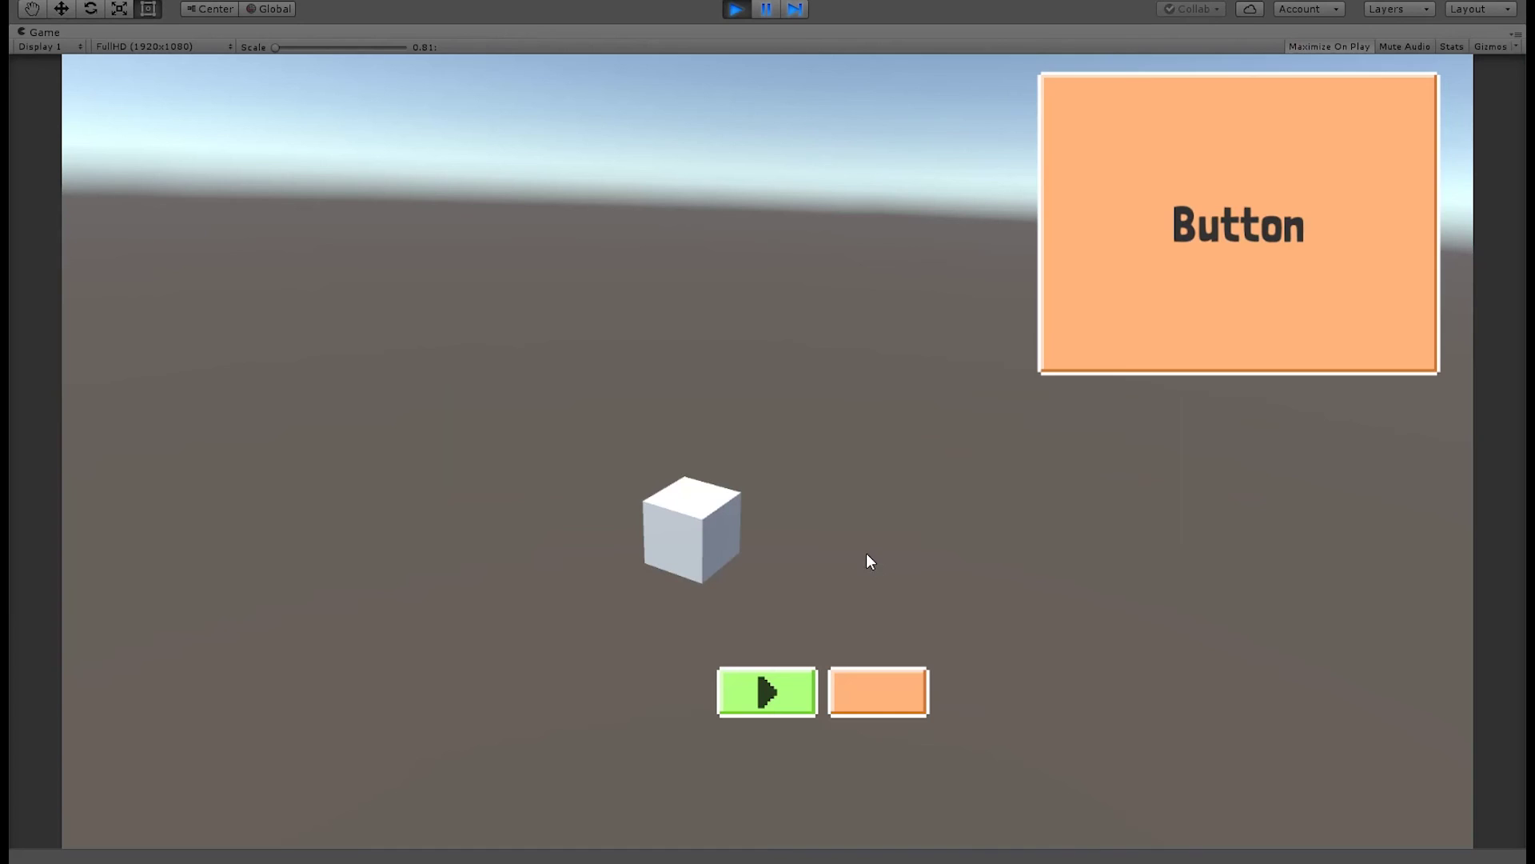
click(171, 89)
click(165, 48)
click(165, 73)
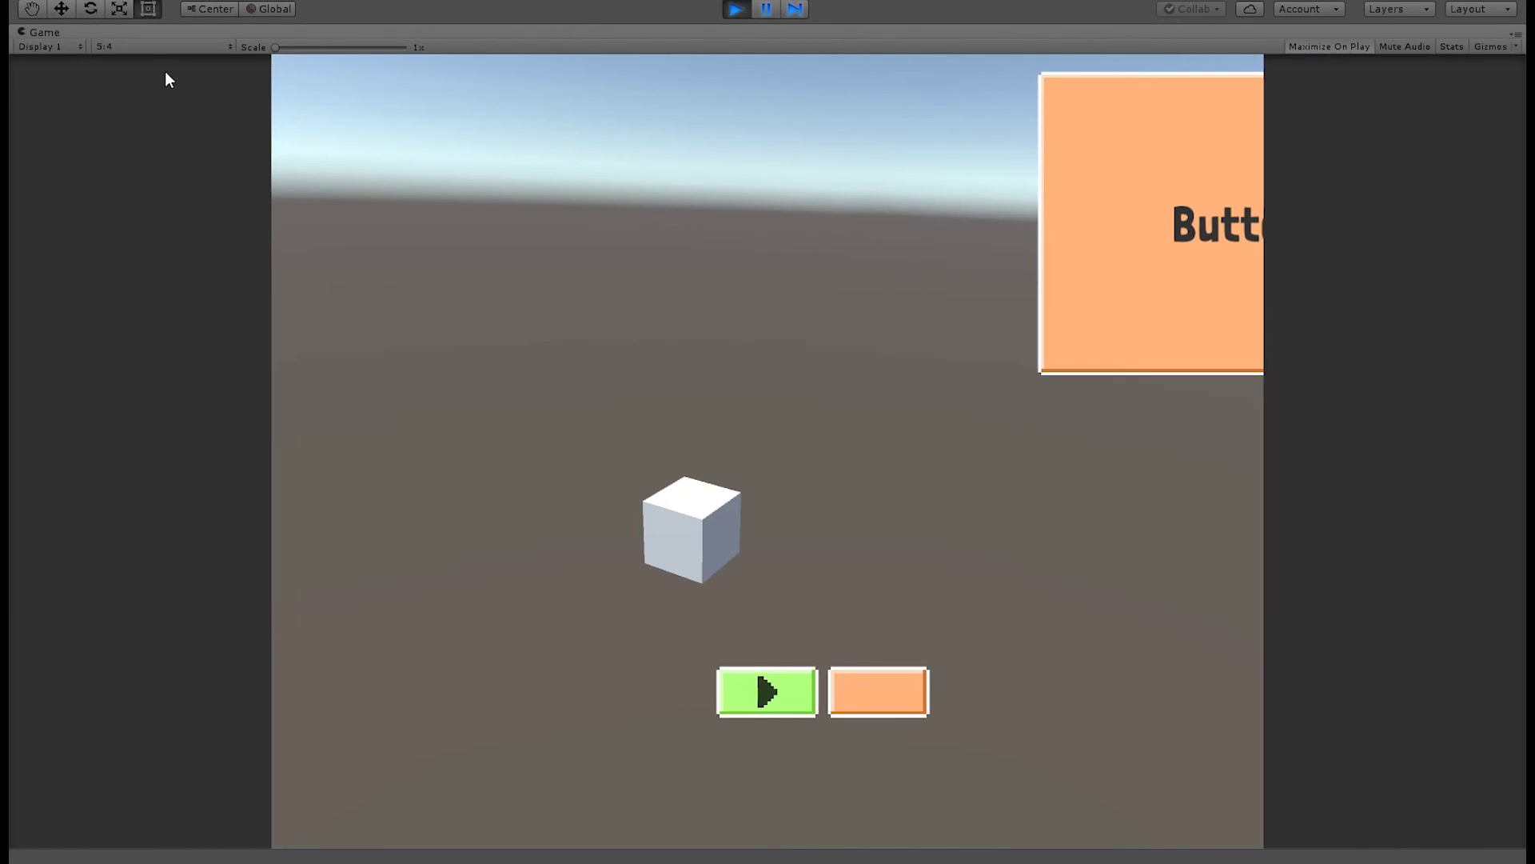
click(160, 113)
click(224, 46)
click(170, 134)
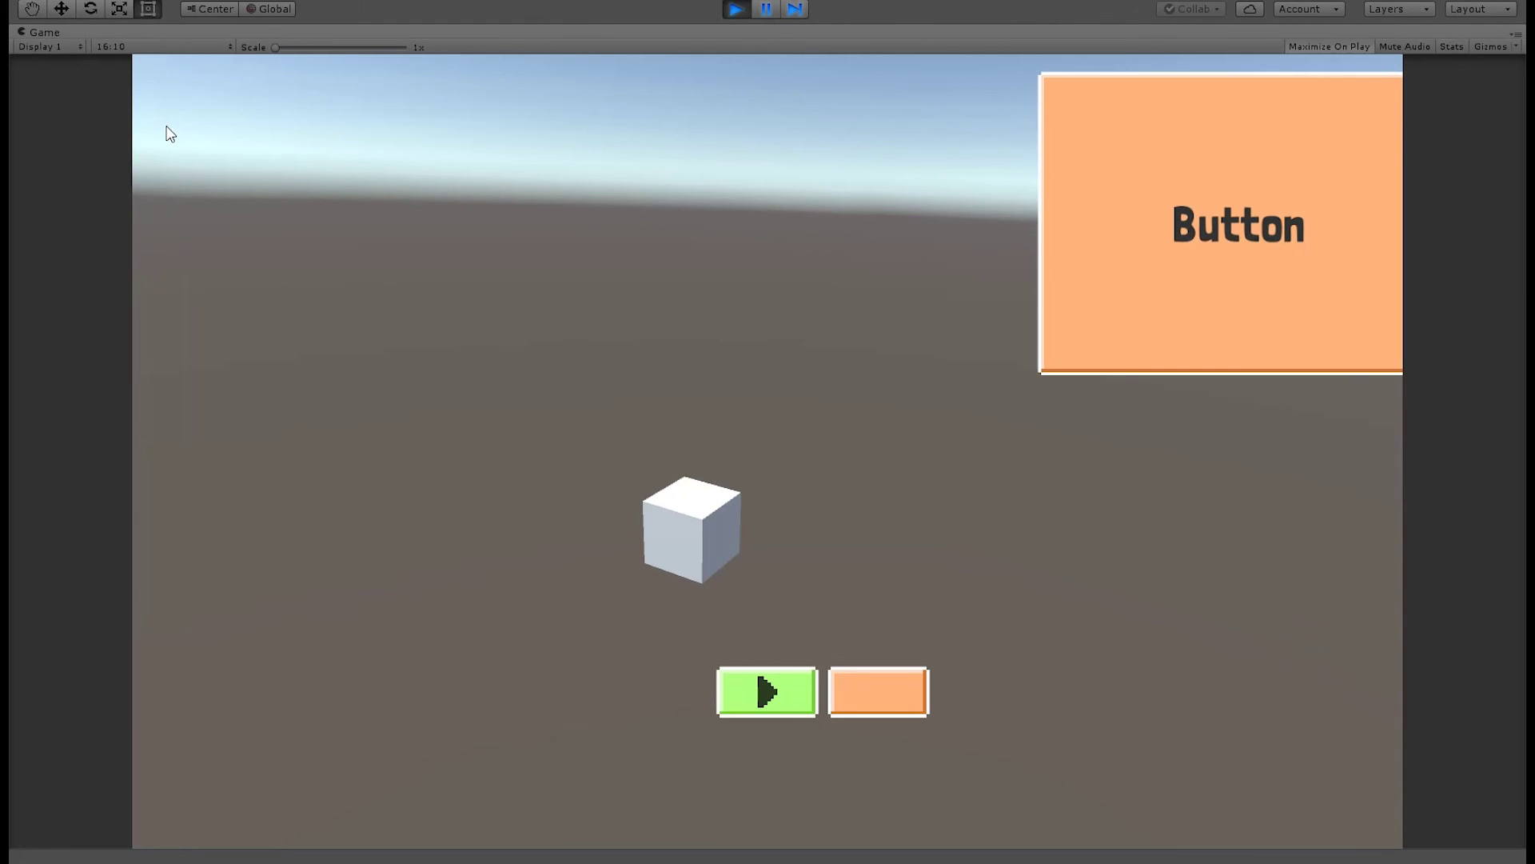
click(732, 10)
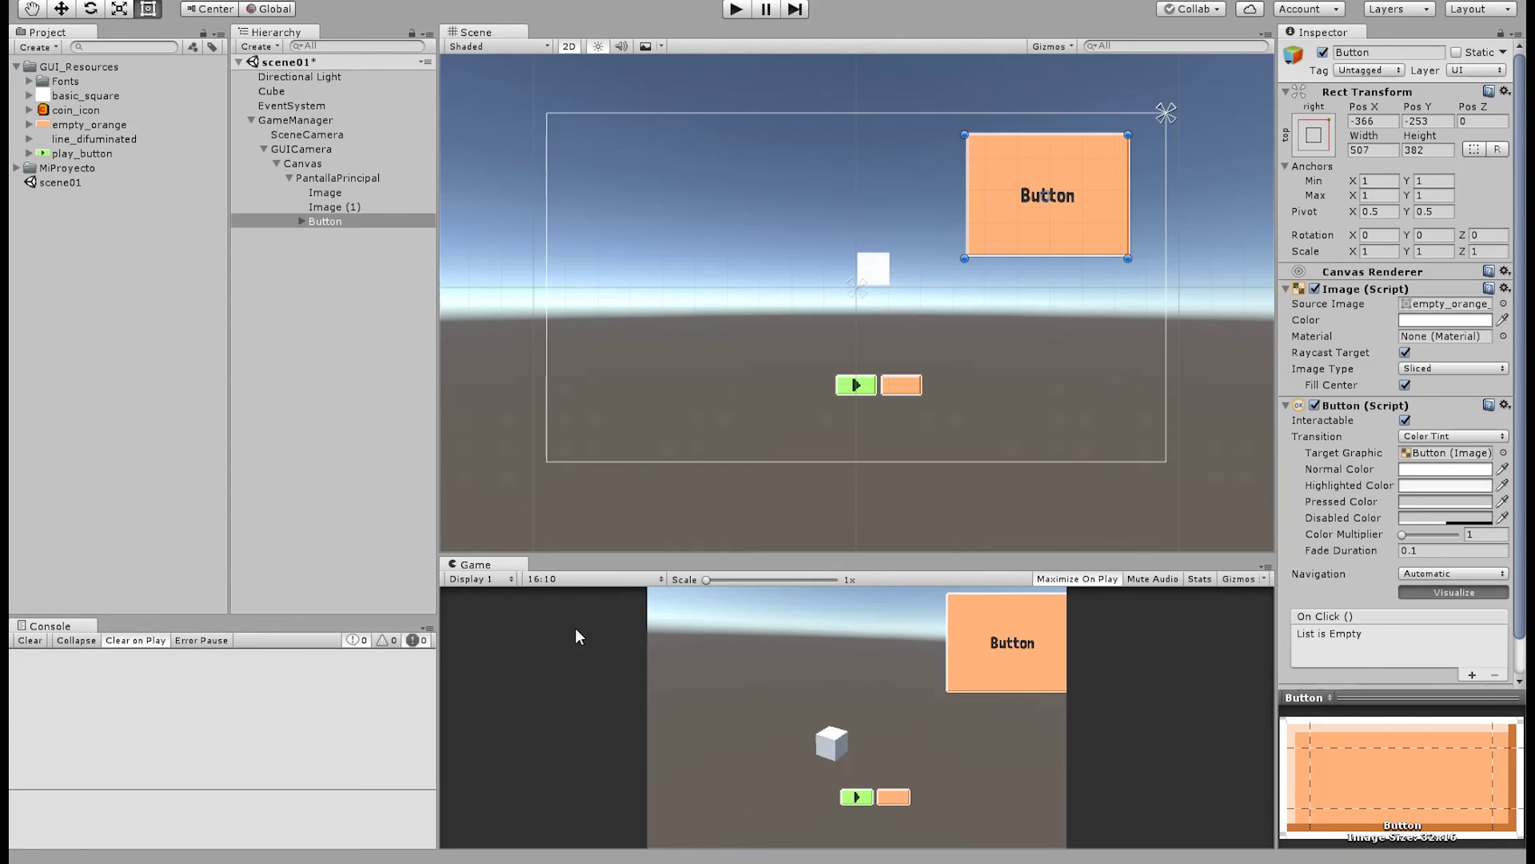
click(733, 9)
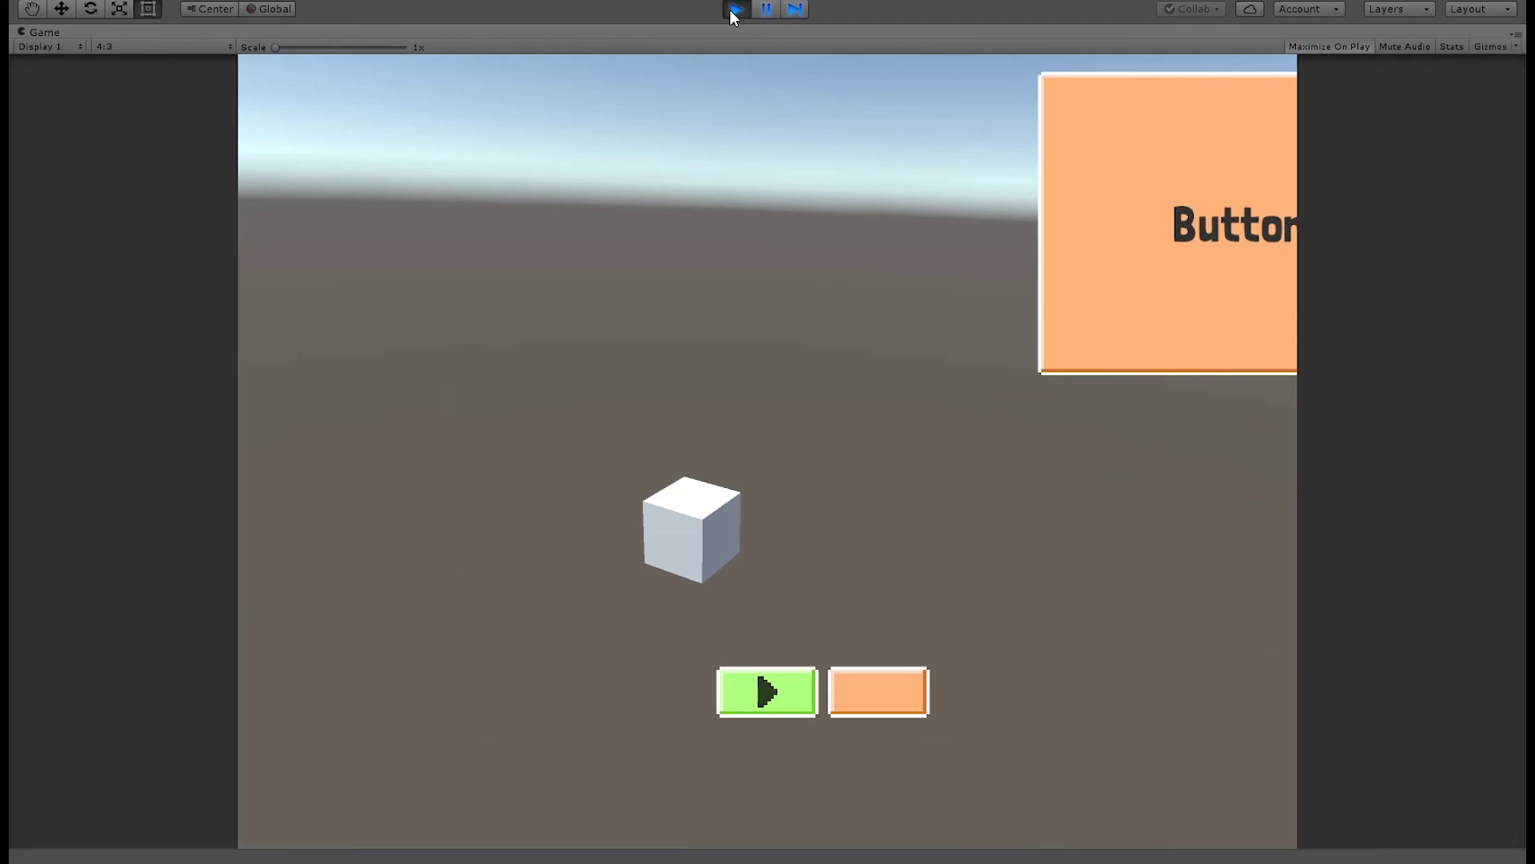
click(732, 9)
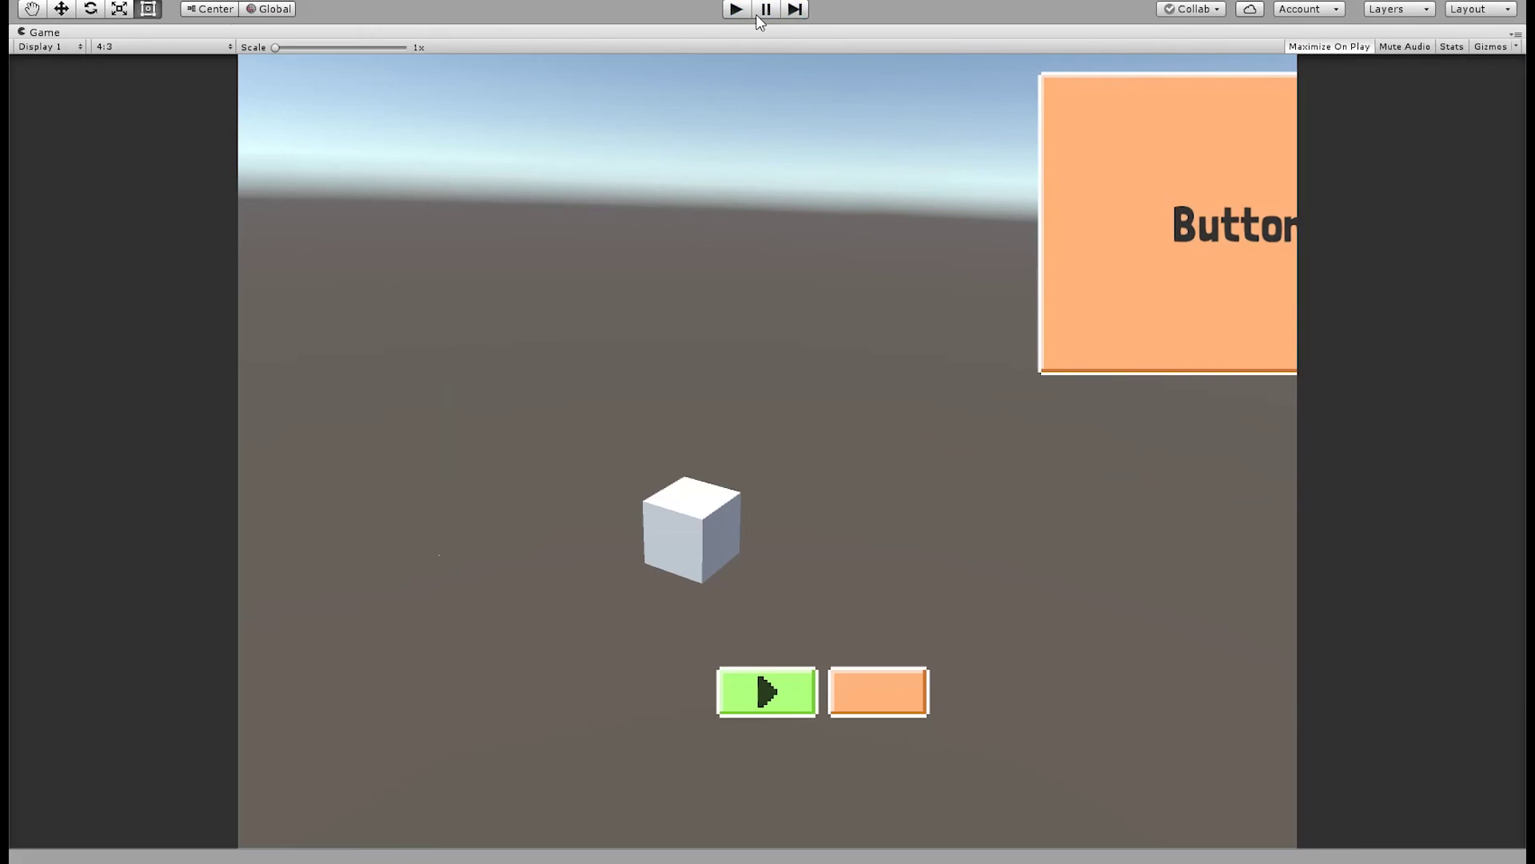
Examine the hierarchy and Rect Transform settings of the Button's Text, the Images, PantallaPrincipal and the Canvas
click(1087, 200)
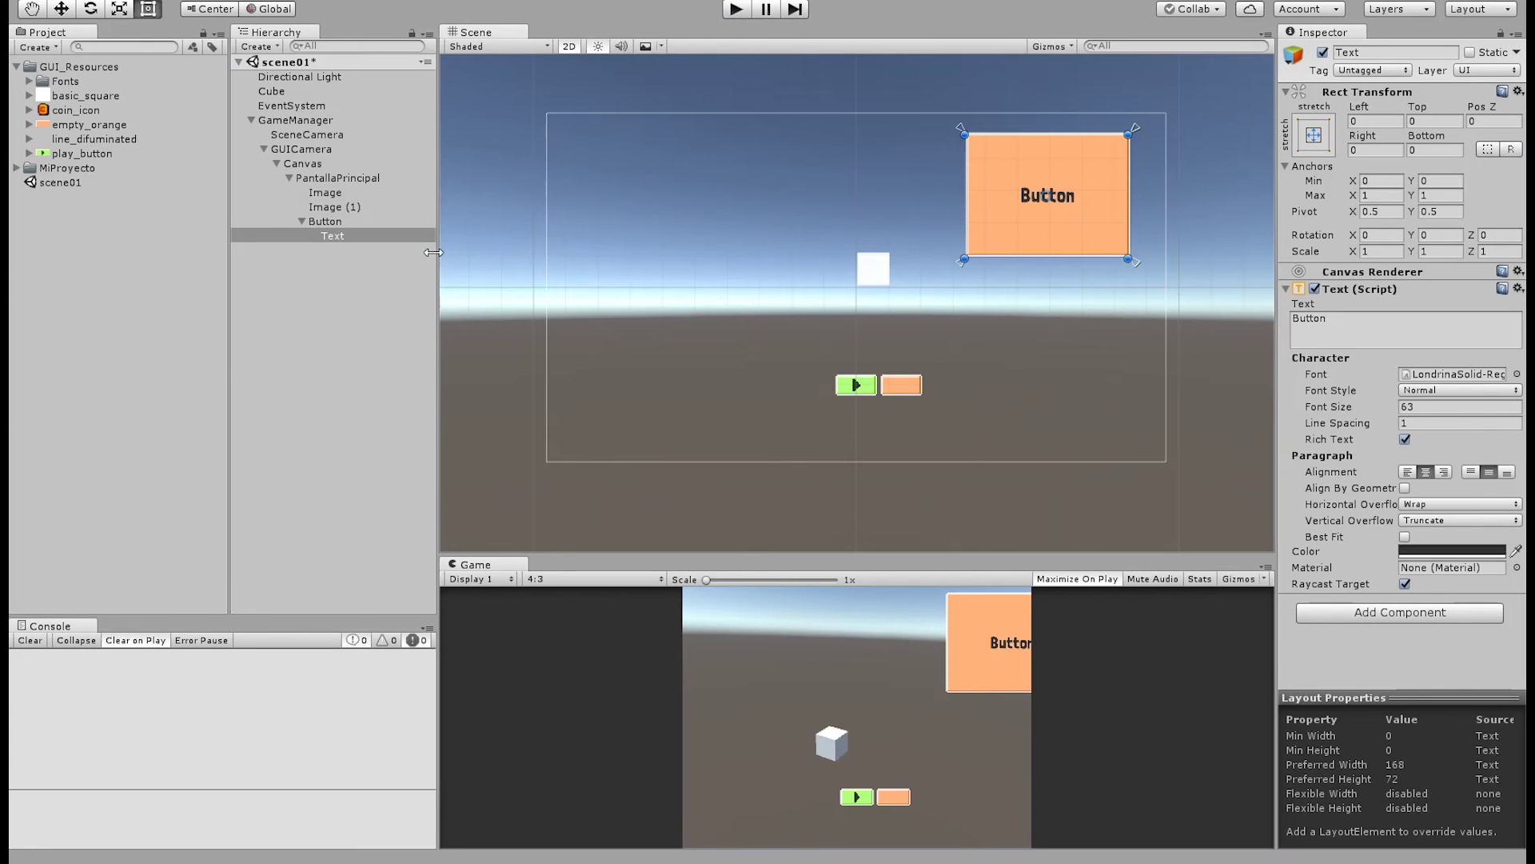
click(310, 164)
click(323, 193)
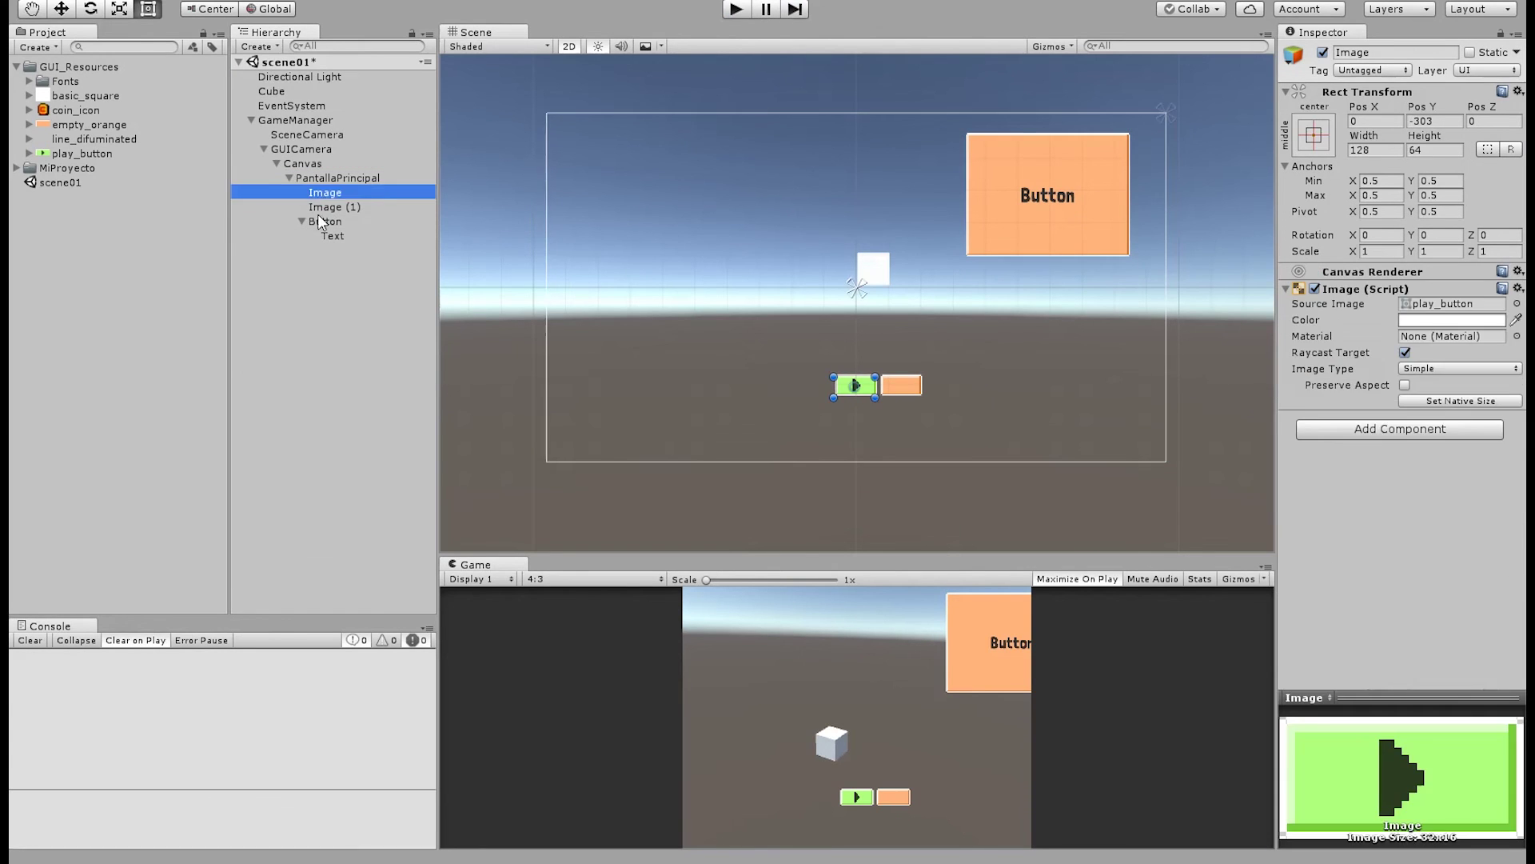
click(315, 238)
click(328, 208)
click(329, 234)
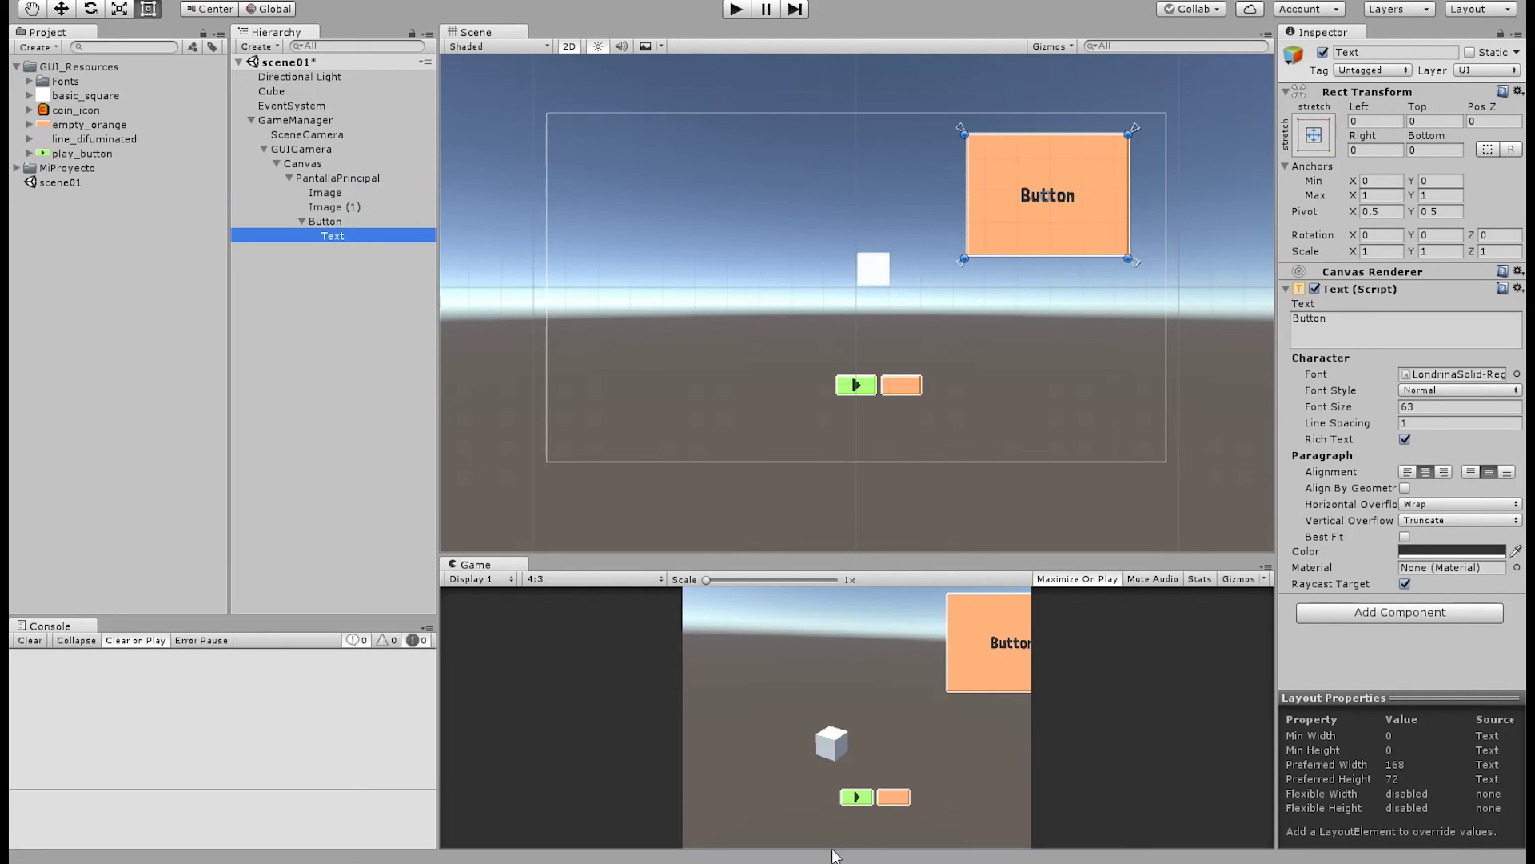
click(313, 178)
click(310, 166)
click(310, 173)
click(304, 162)
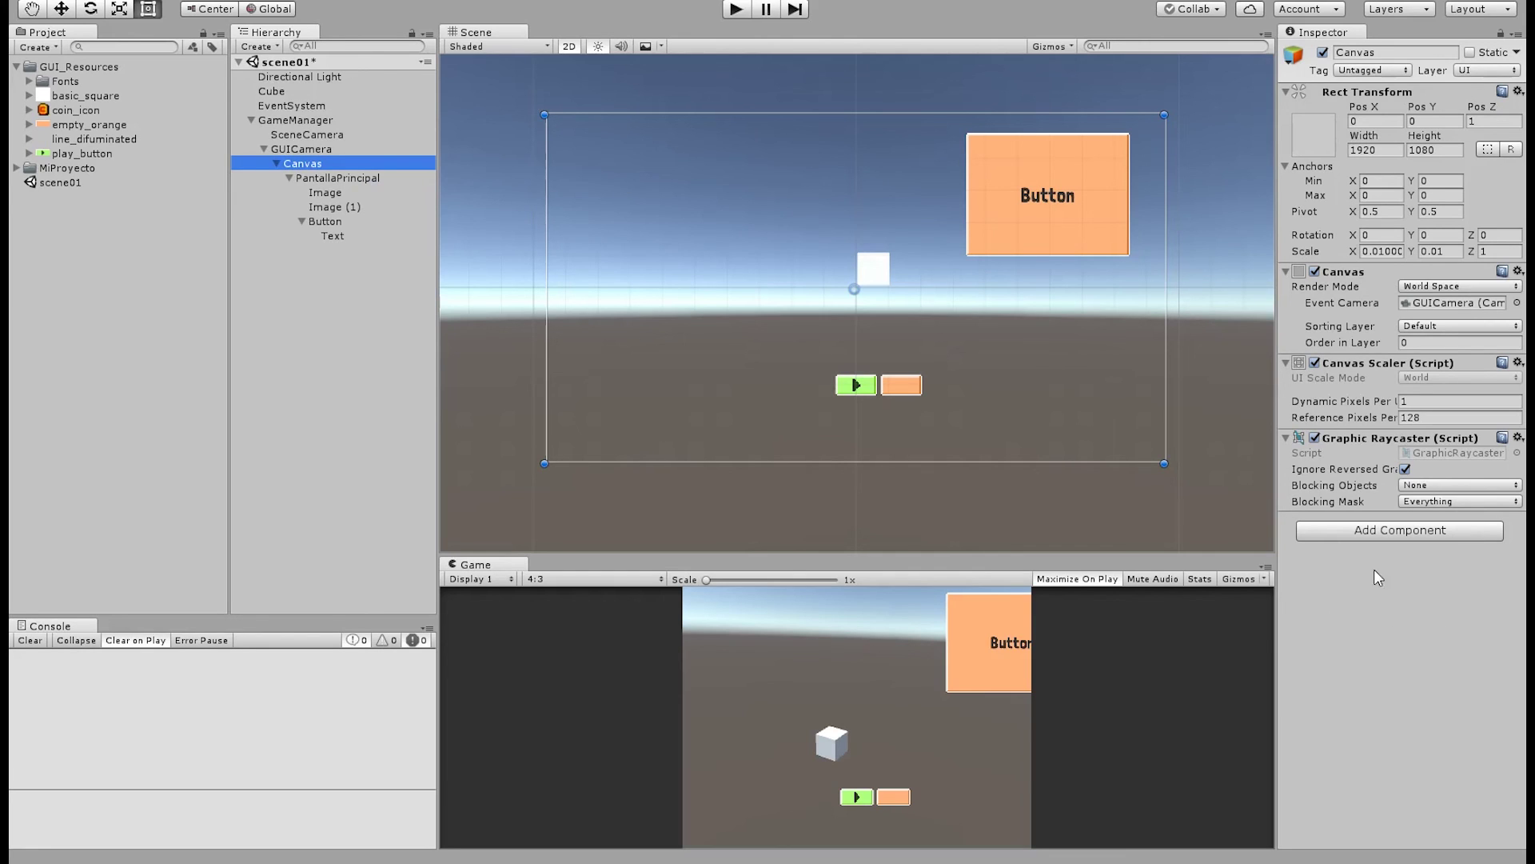
click(288, 177)
click(289, 178)
click(288, 178)
click(289, 177)
click(277, 164)
click(277, 163)
Set the GUICamera's orthographic size to 6.8
click(305, 149)
drag(1380, 233, 1437, 244)
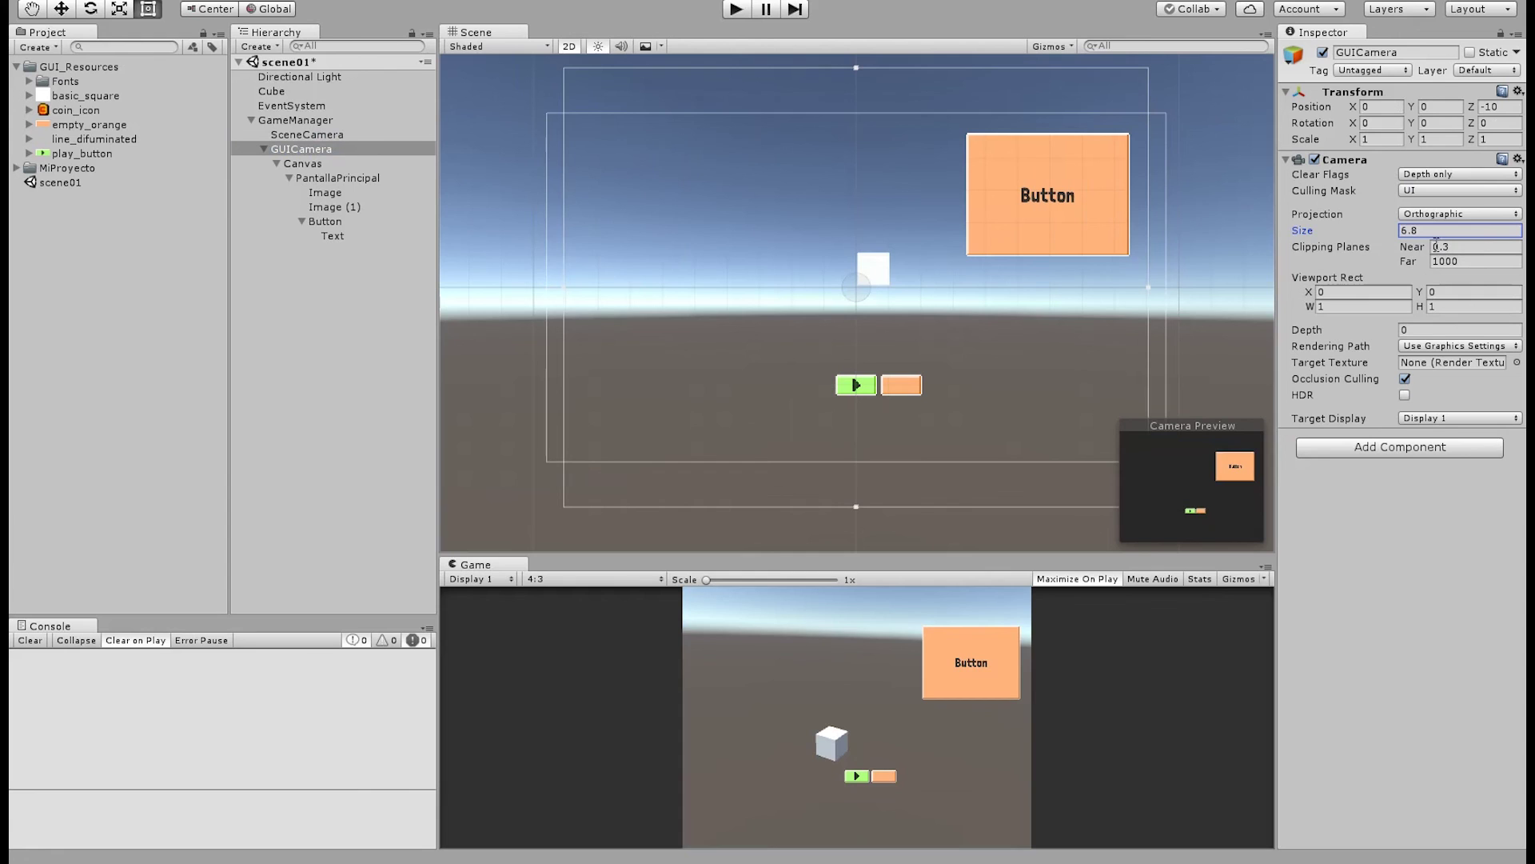
Examine the Canvas components and the anchoring of PantallaPrincipal and the Button inside it
click(308, 136)
click(302, 163)
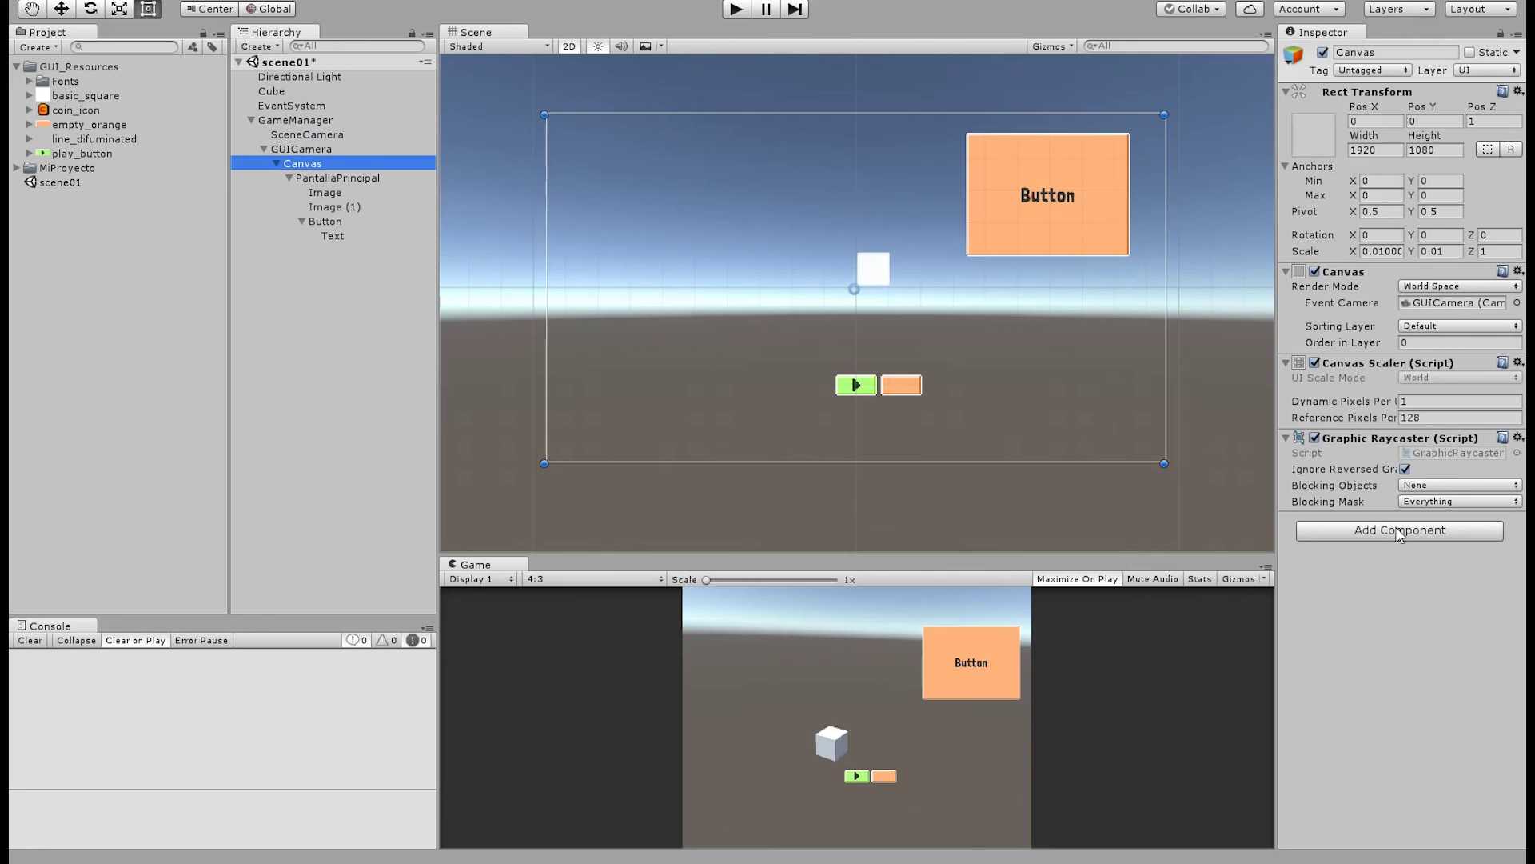
click(1415, 678)
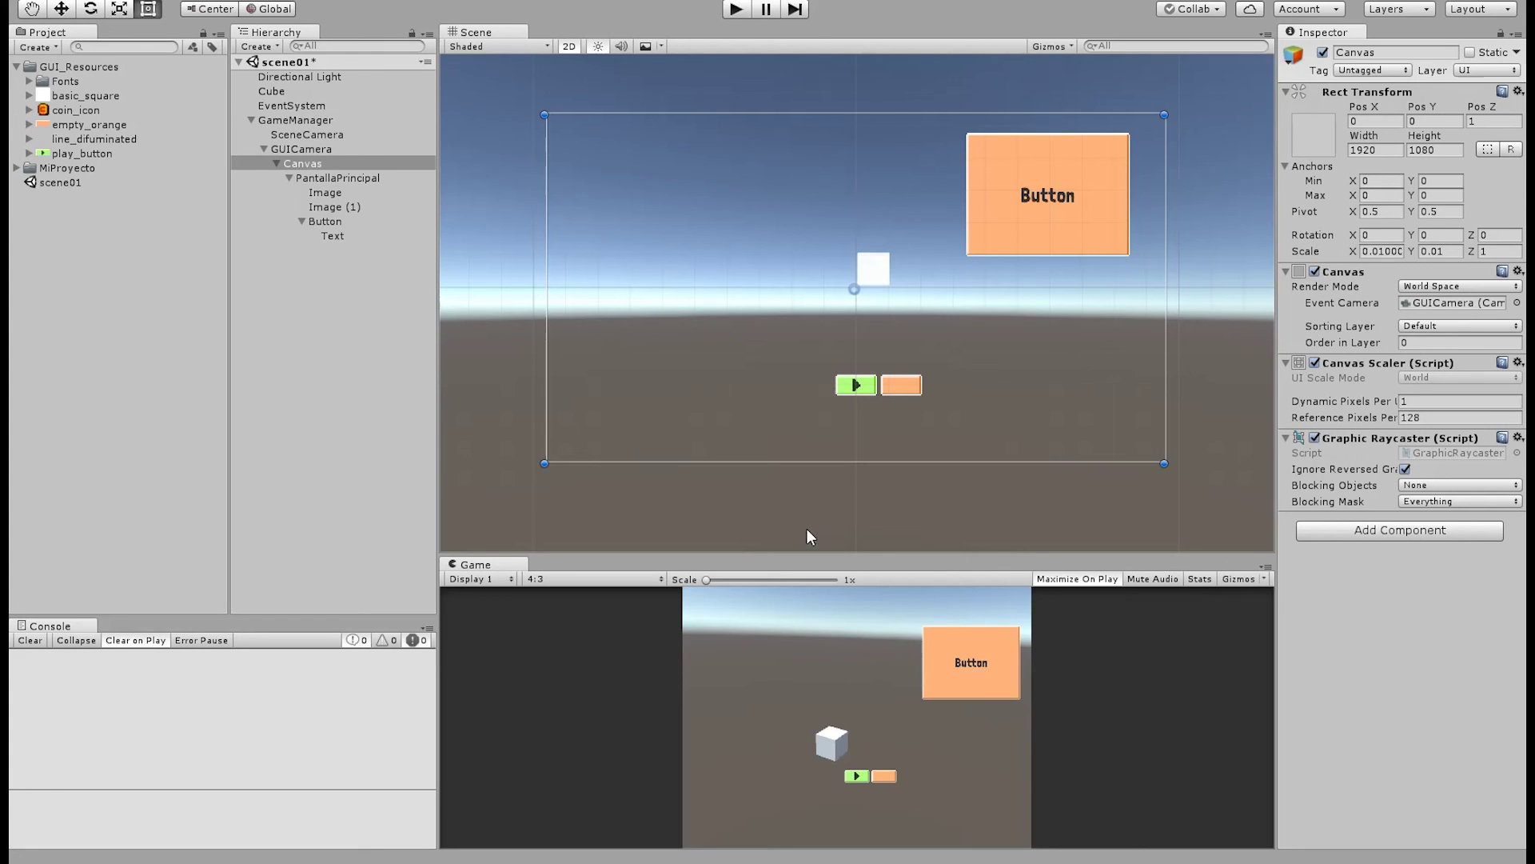
click(340, 178)
click(312, 192)
click(324, 221)
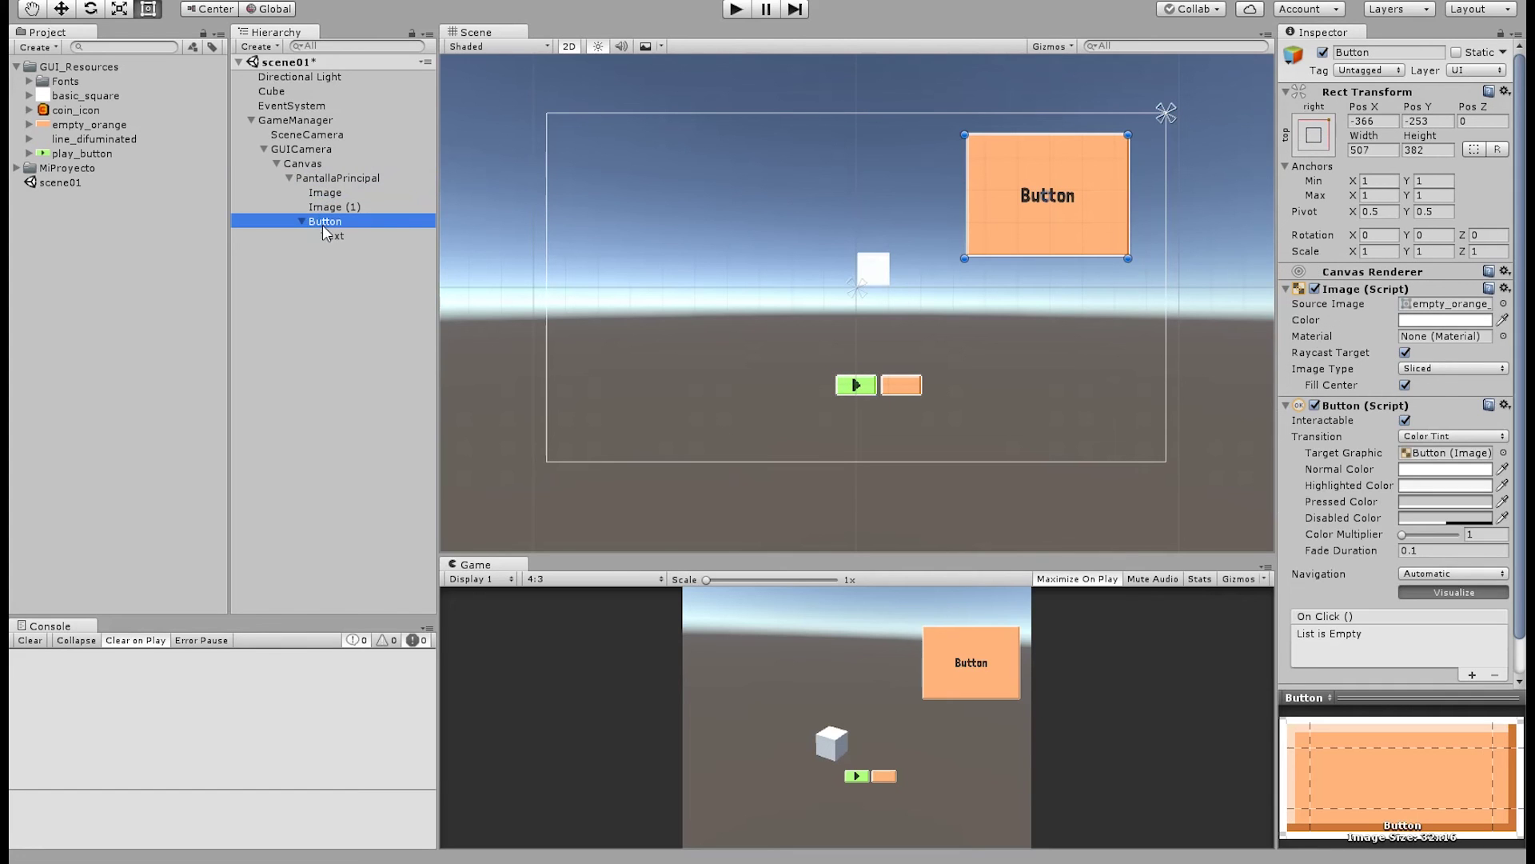
click(289, 177)
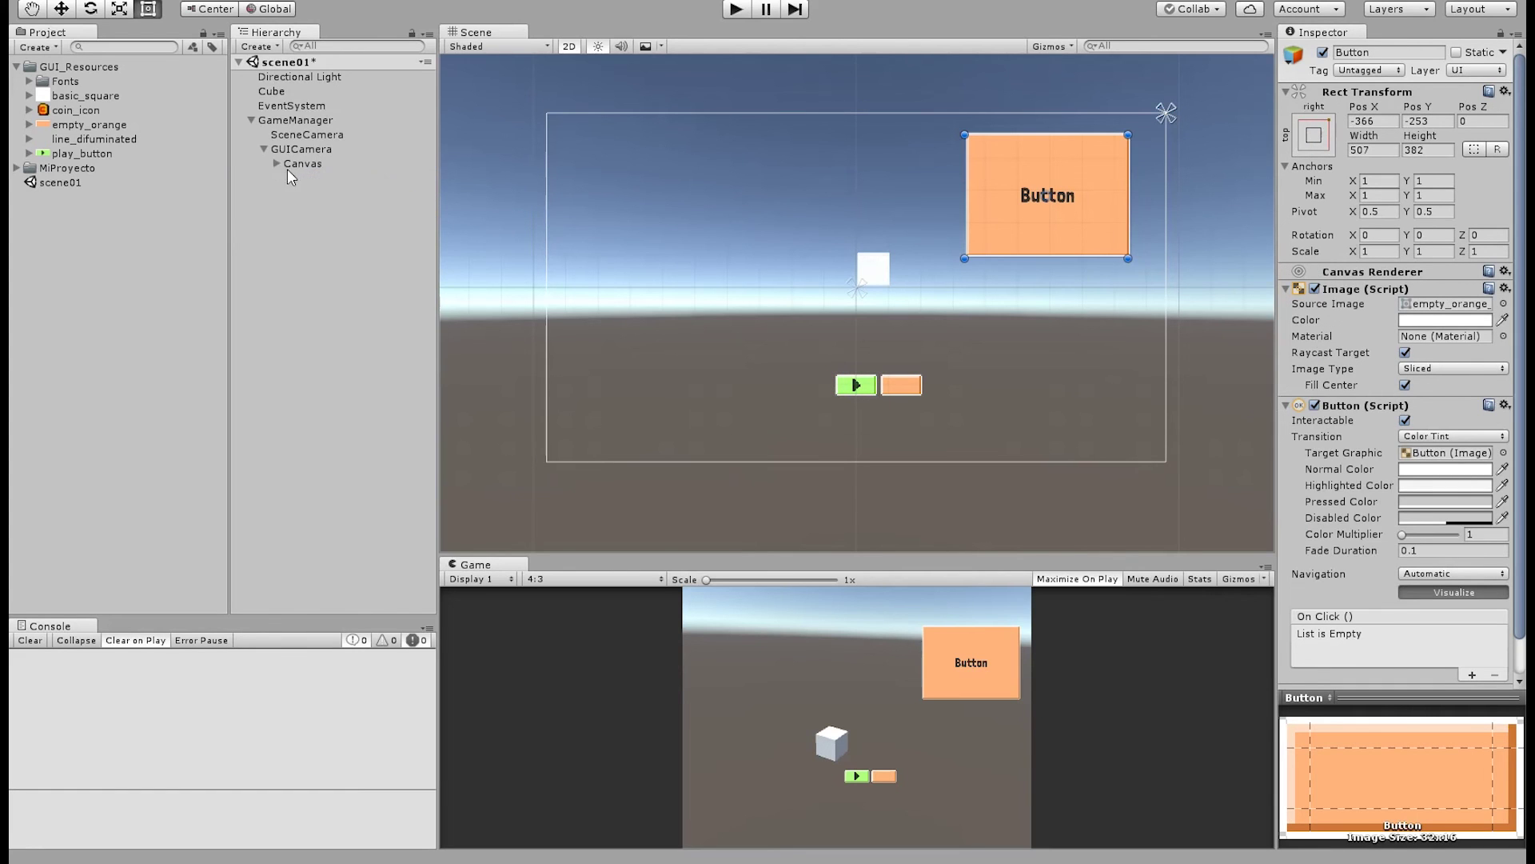
click(302, 164)
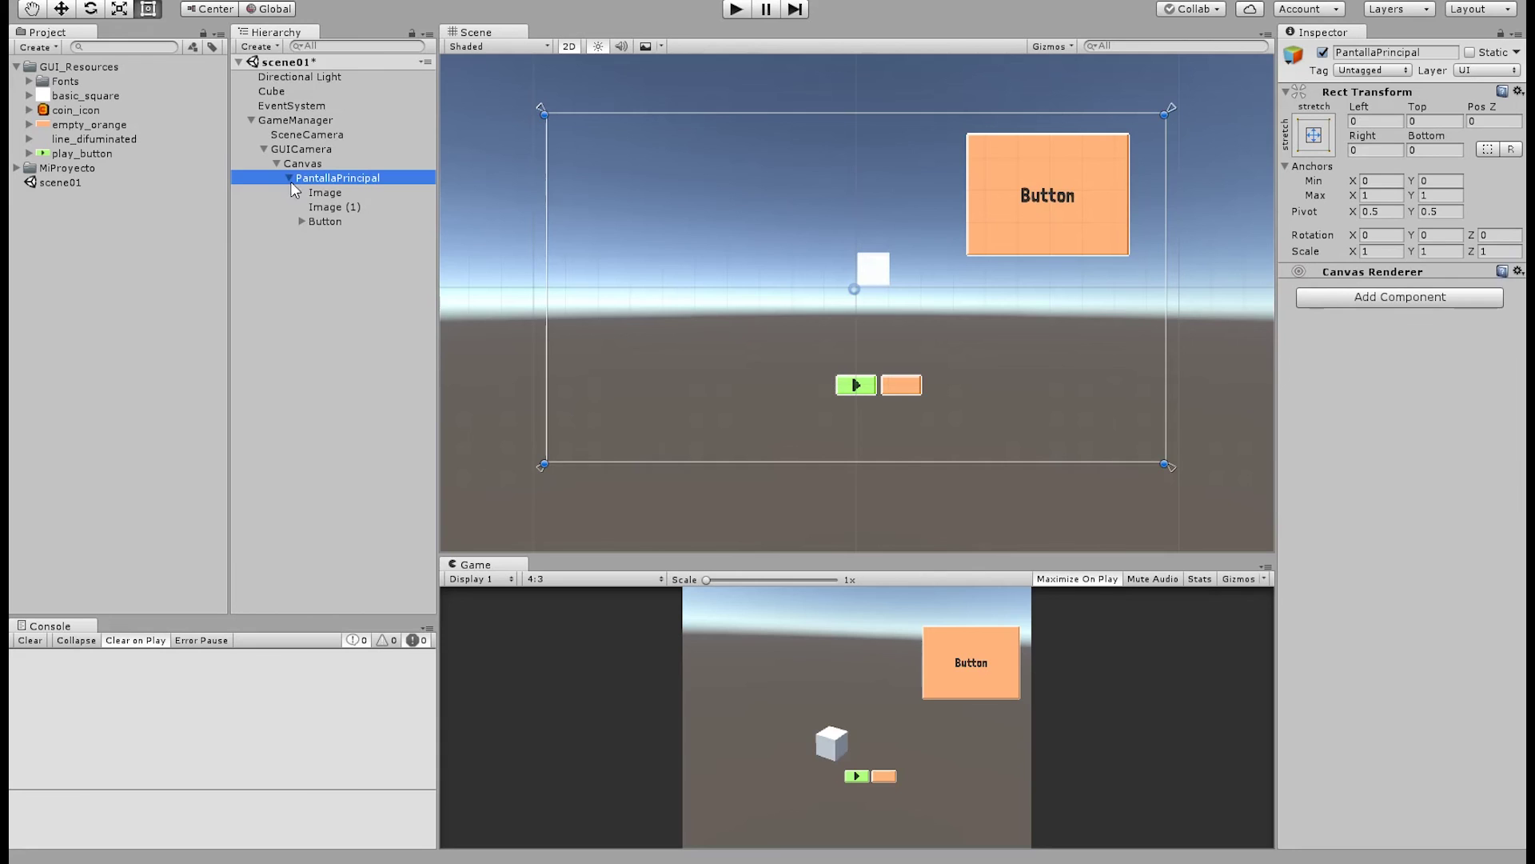
click(320, 164)
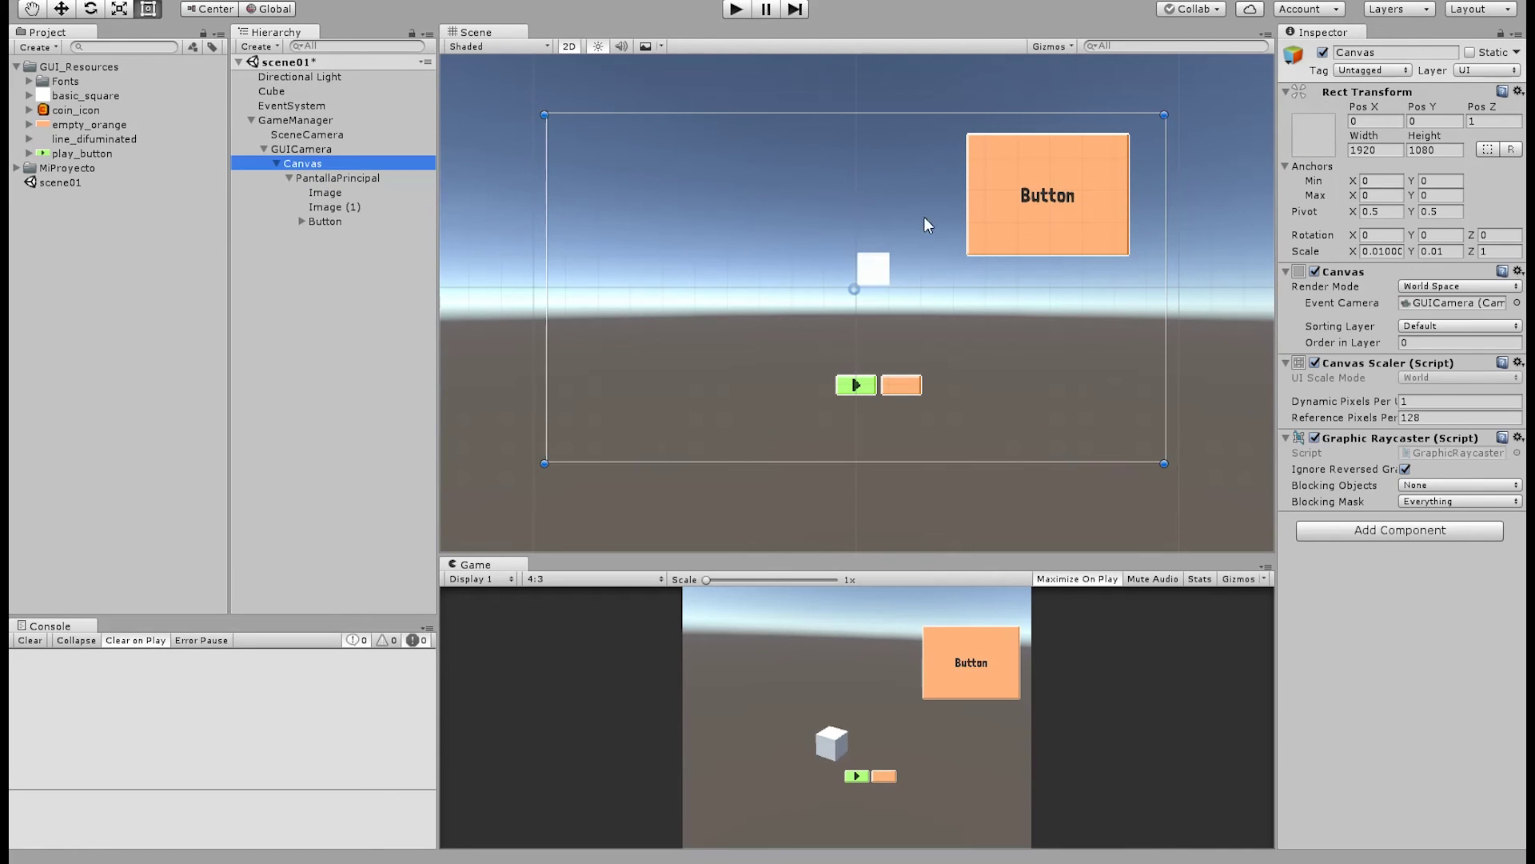
Narrow the Canvas to about 1909 wide, and restore its width to 1920 and its Pos X to 0
drag(1166, 219, 1161, 260)
click(1373, 150)
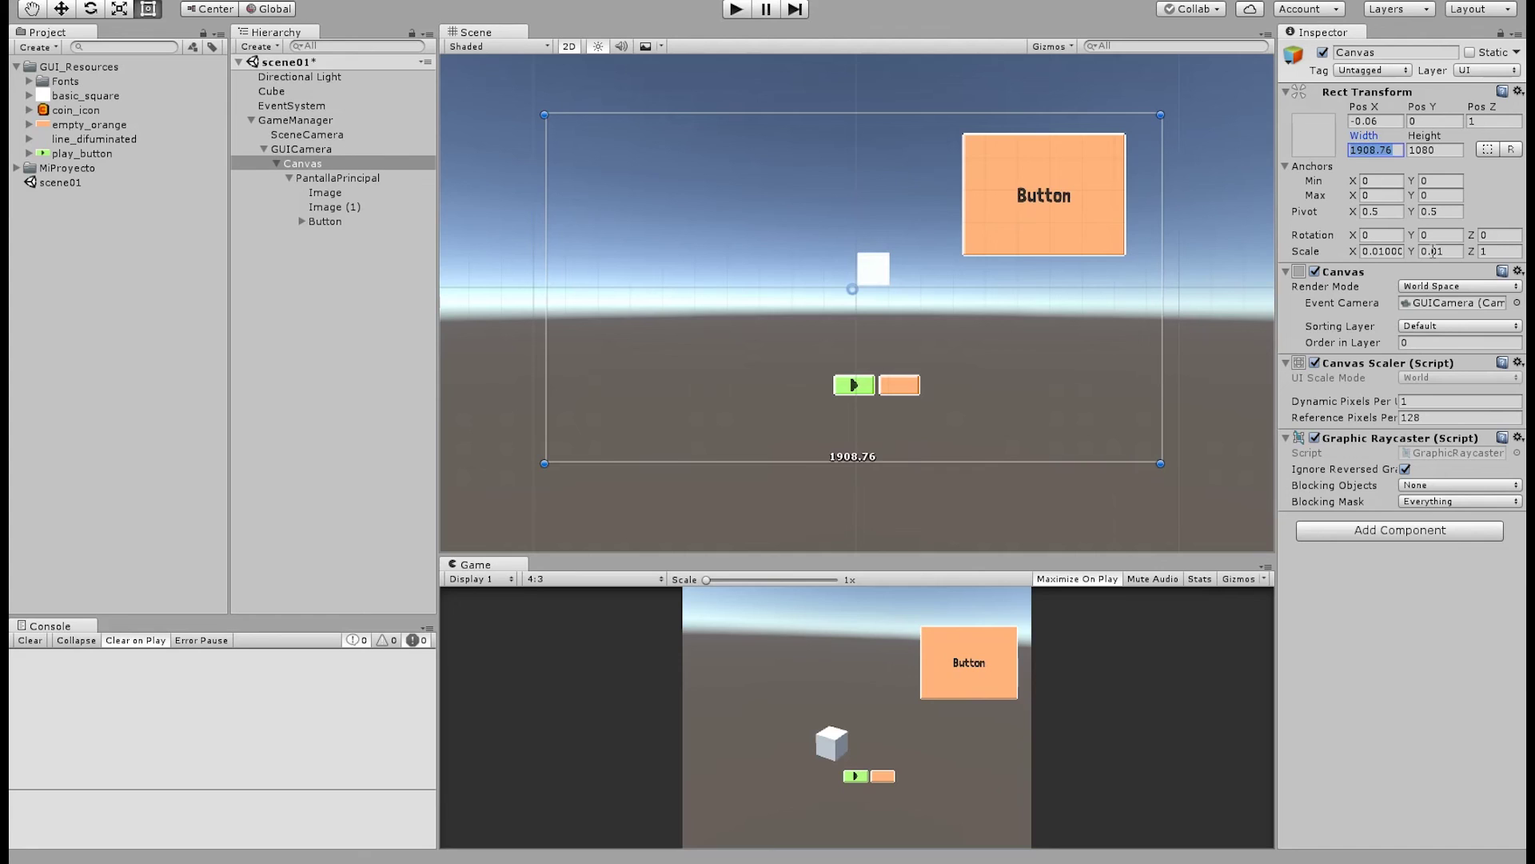
text(192)
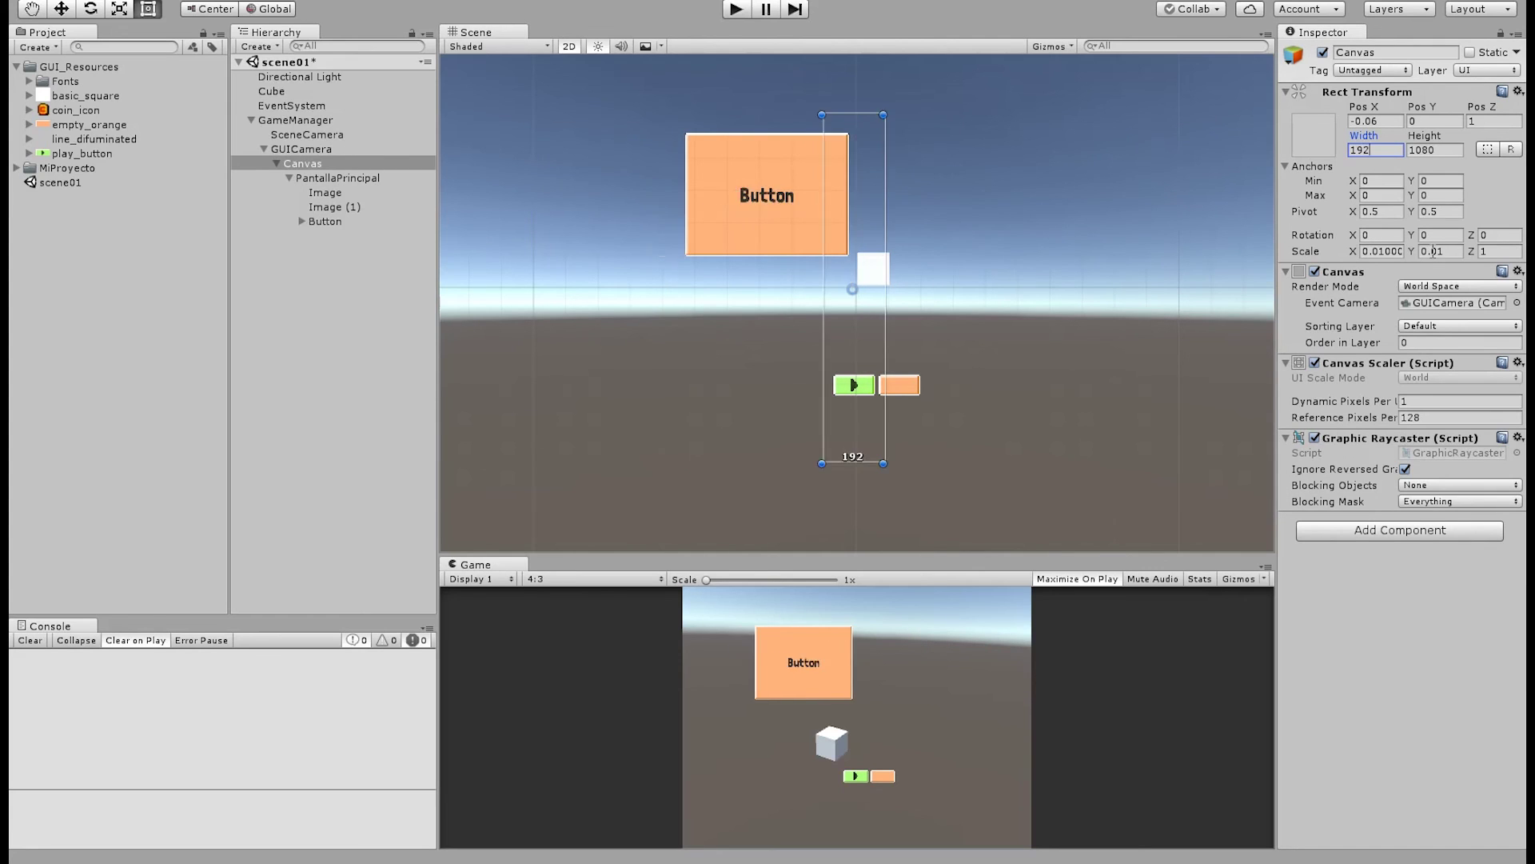
text(0)
key(Return)
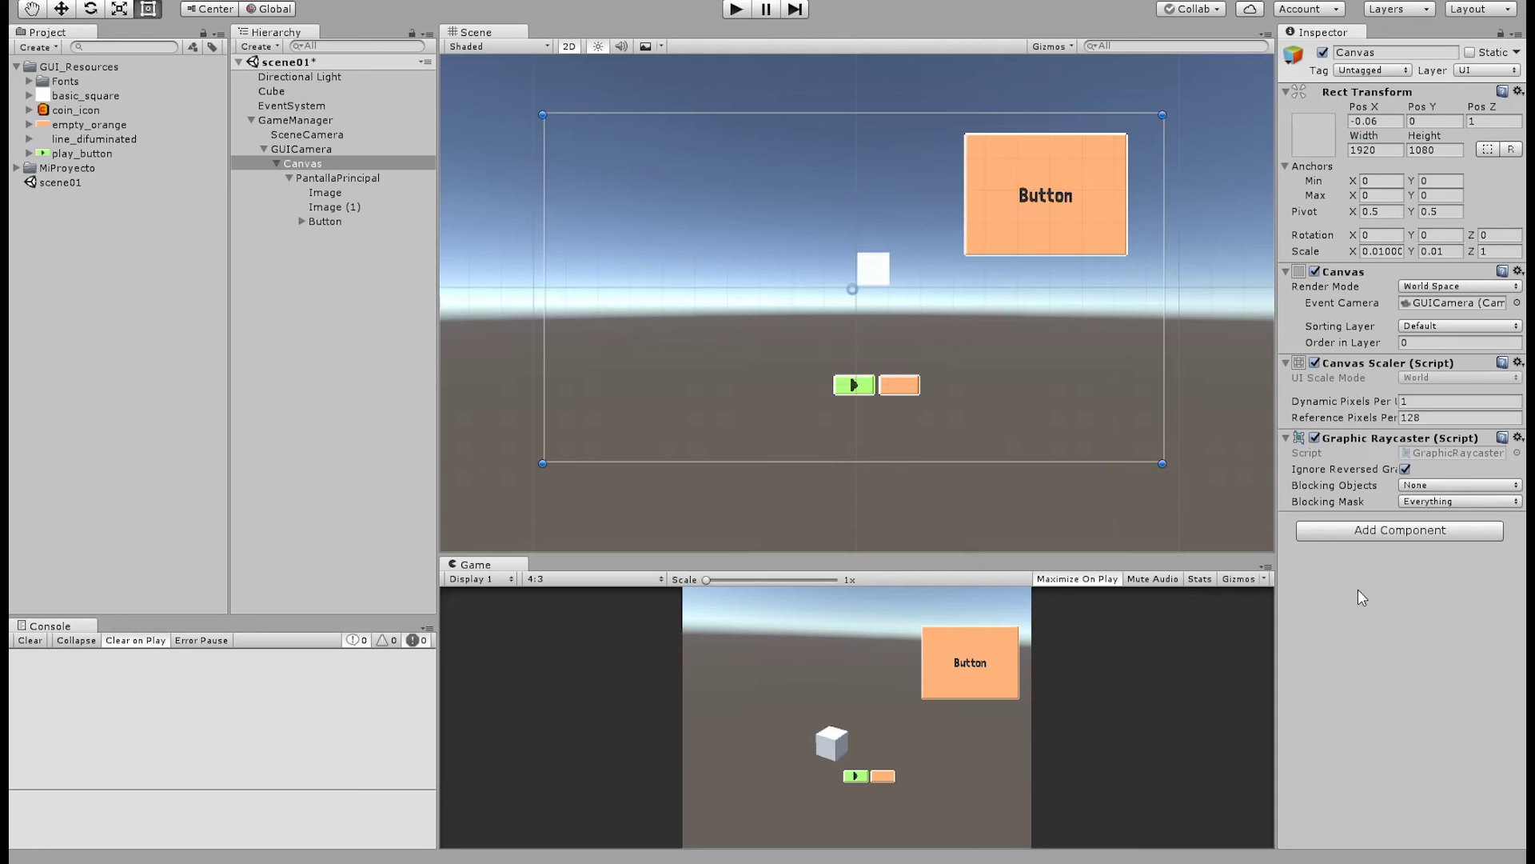
text(0)
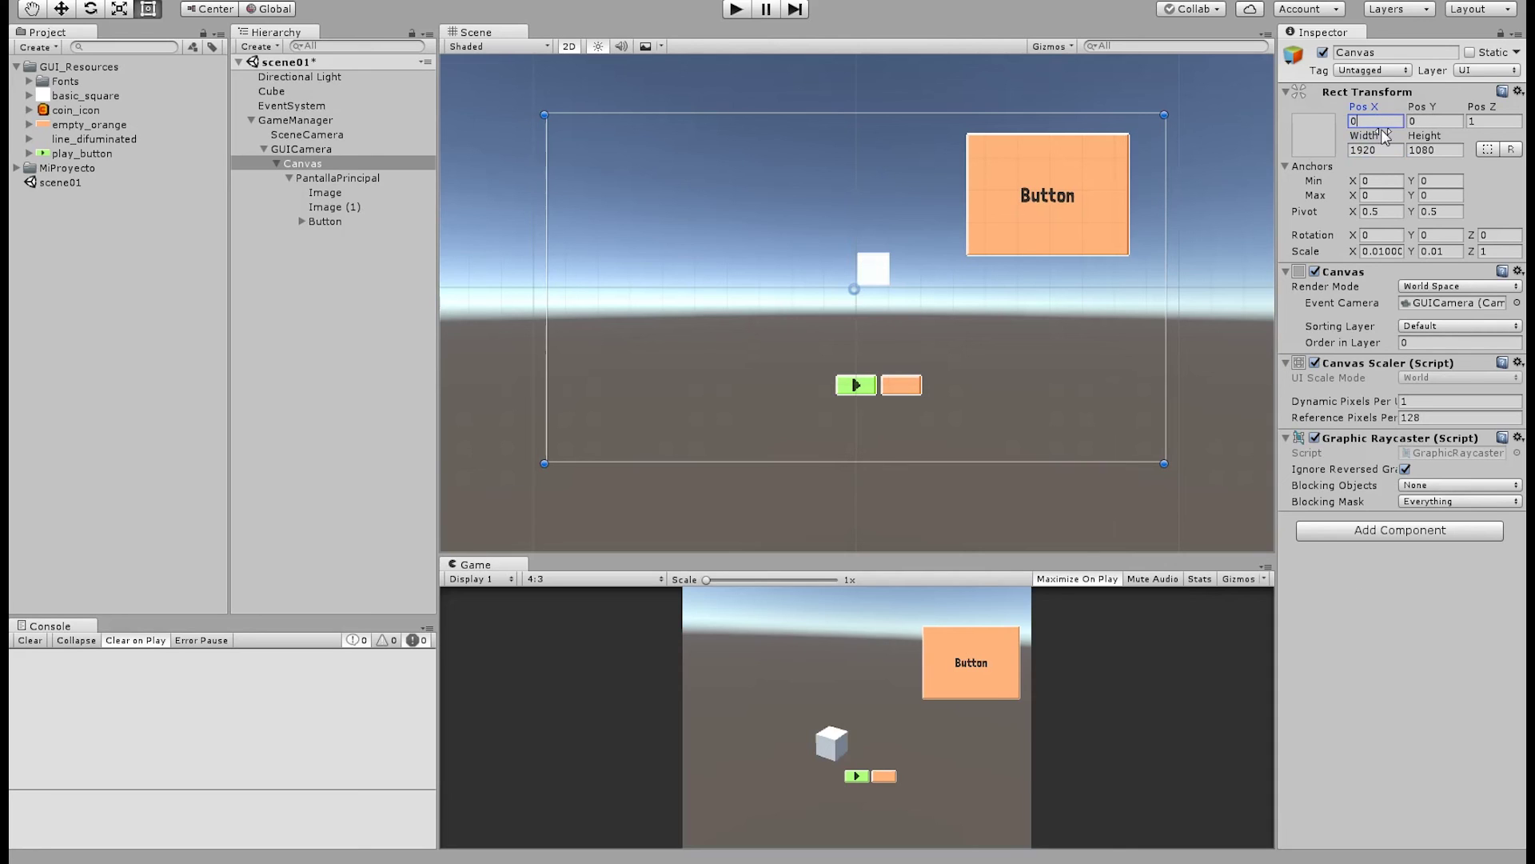
key(Return)
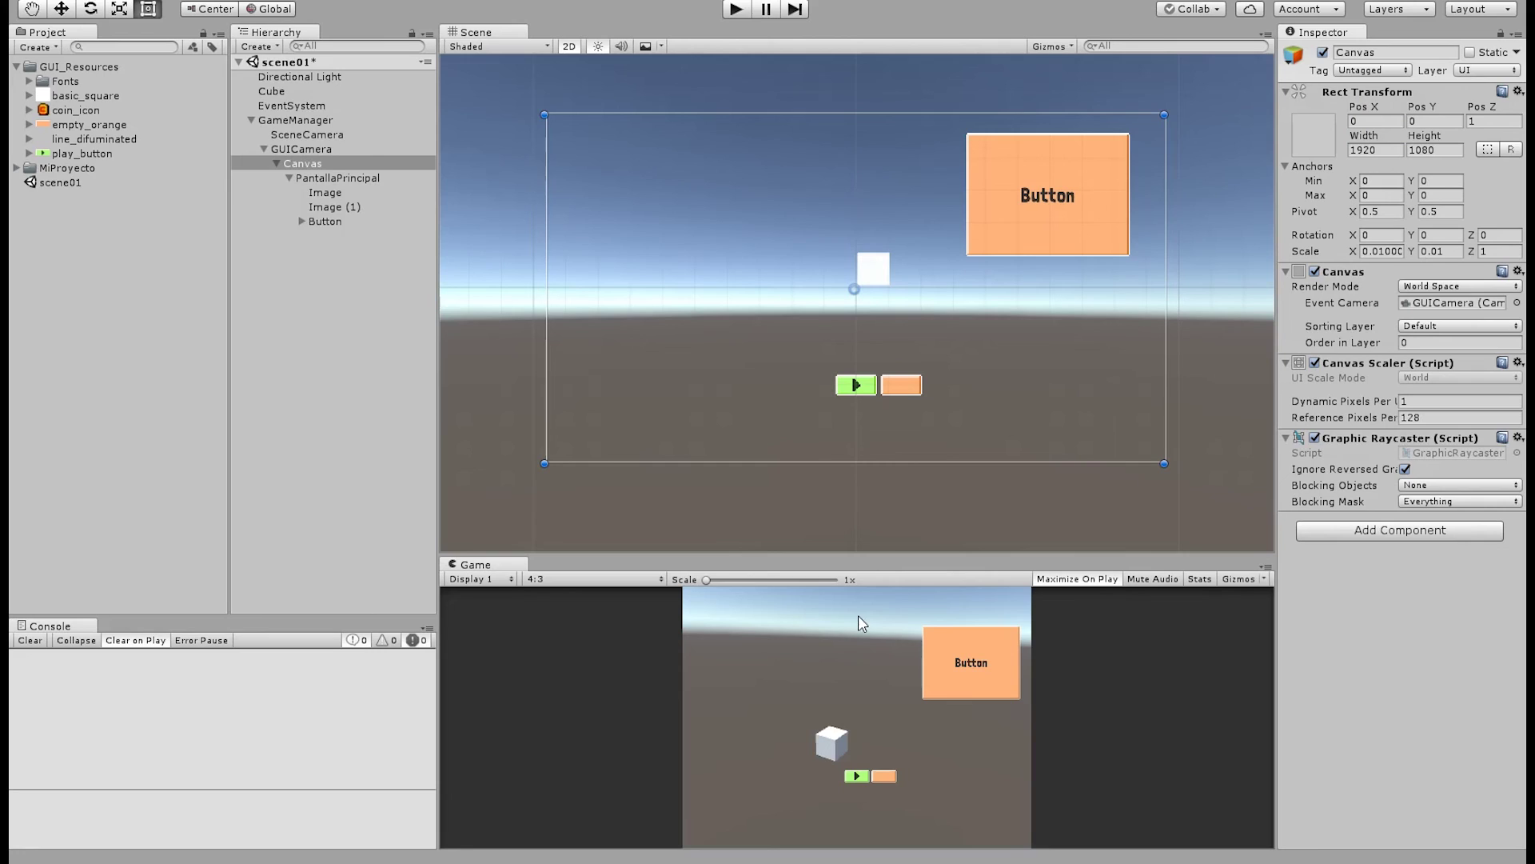